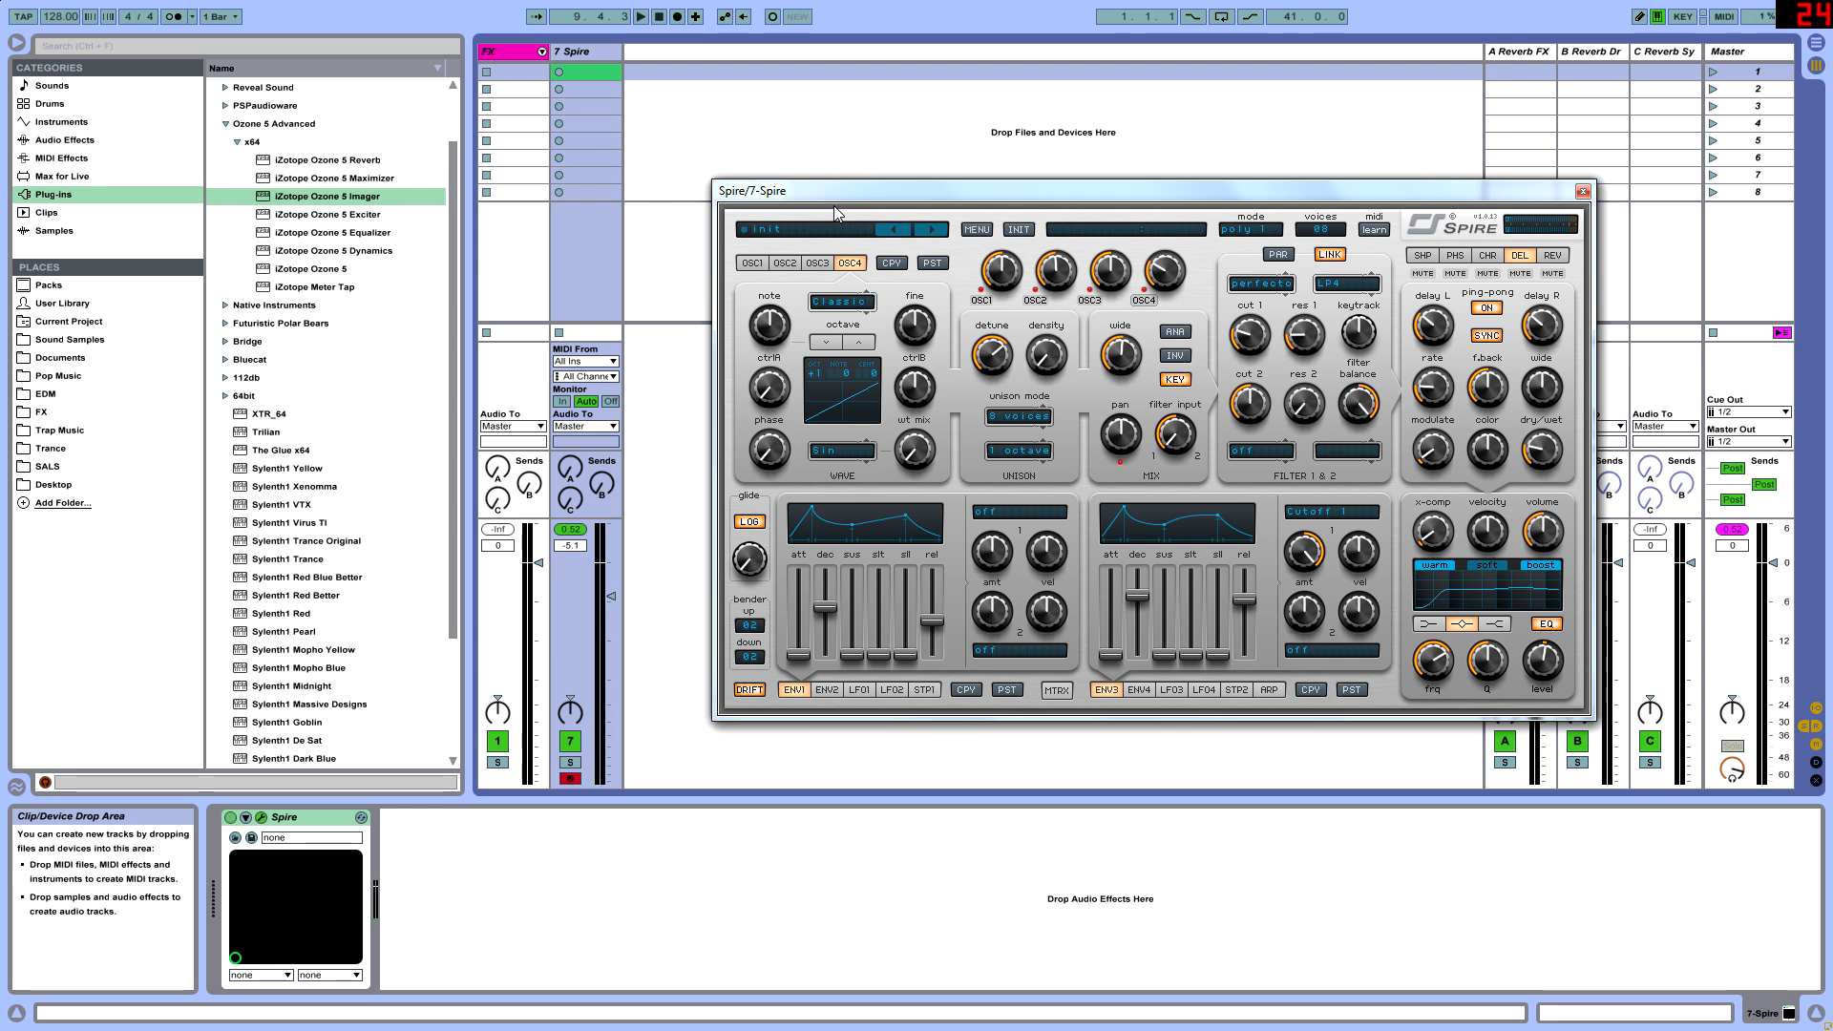
# - Create an empty MIDI clip in the first slot of the 7 Spire track and enlarge its note editor
pyautogui.doubleClick(579, 76)
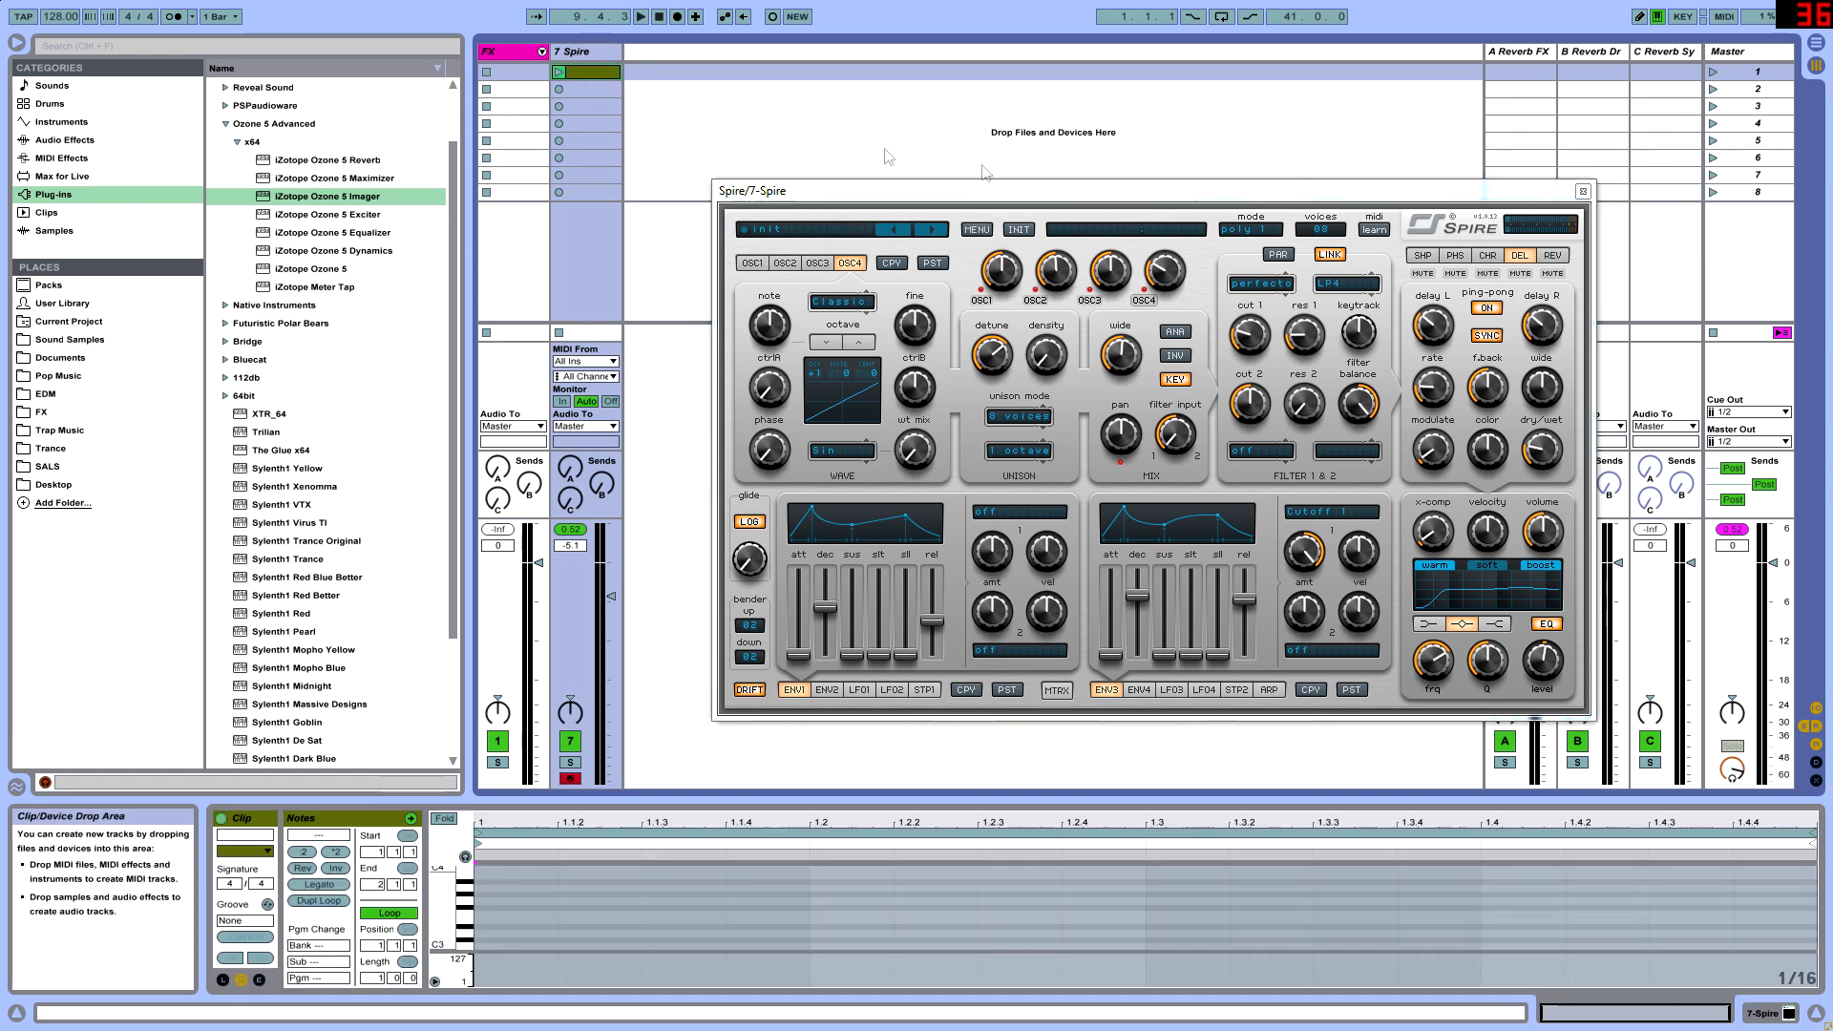
pyautogui.moveTo(702, 814); pyautogui.dragTo(741, 353)
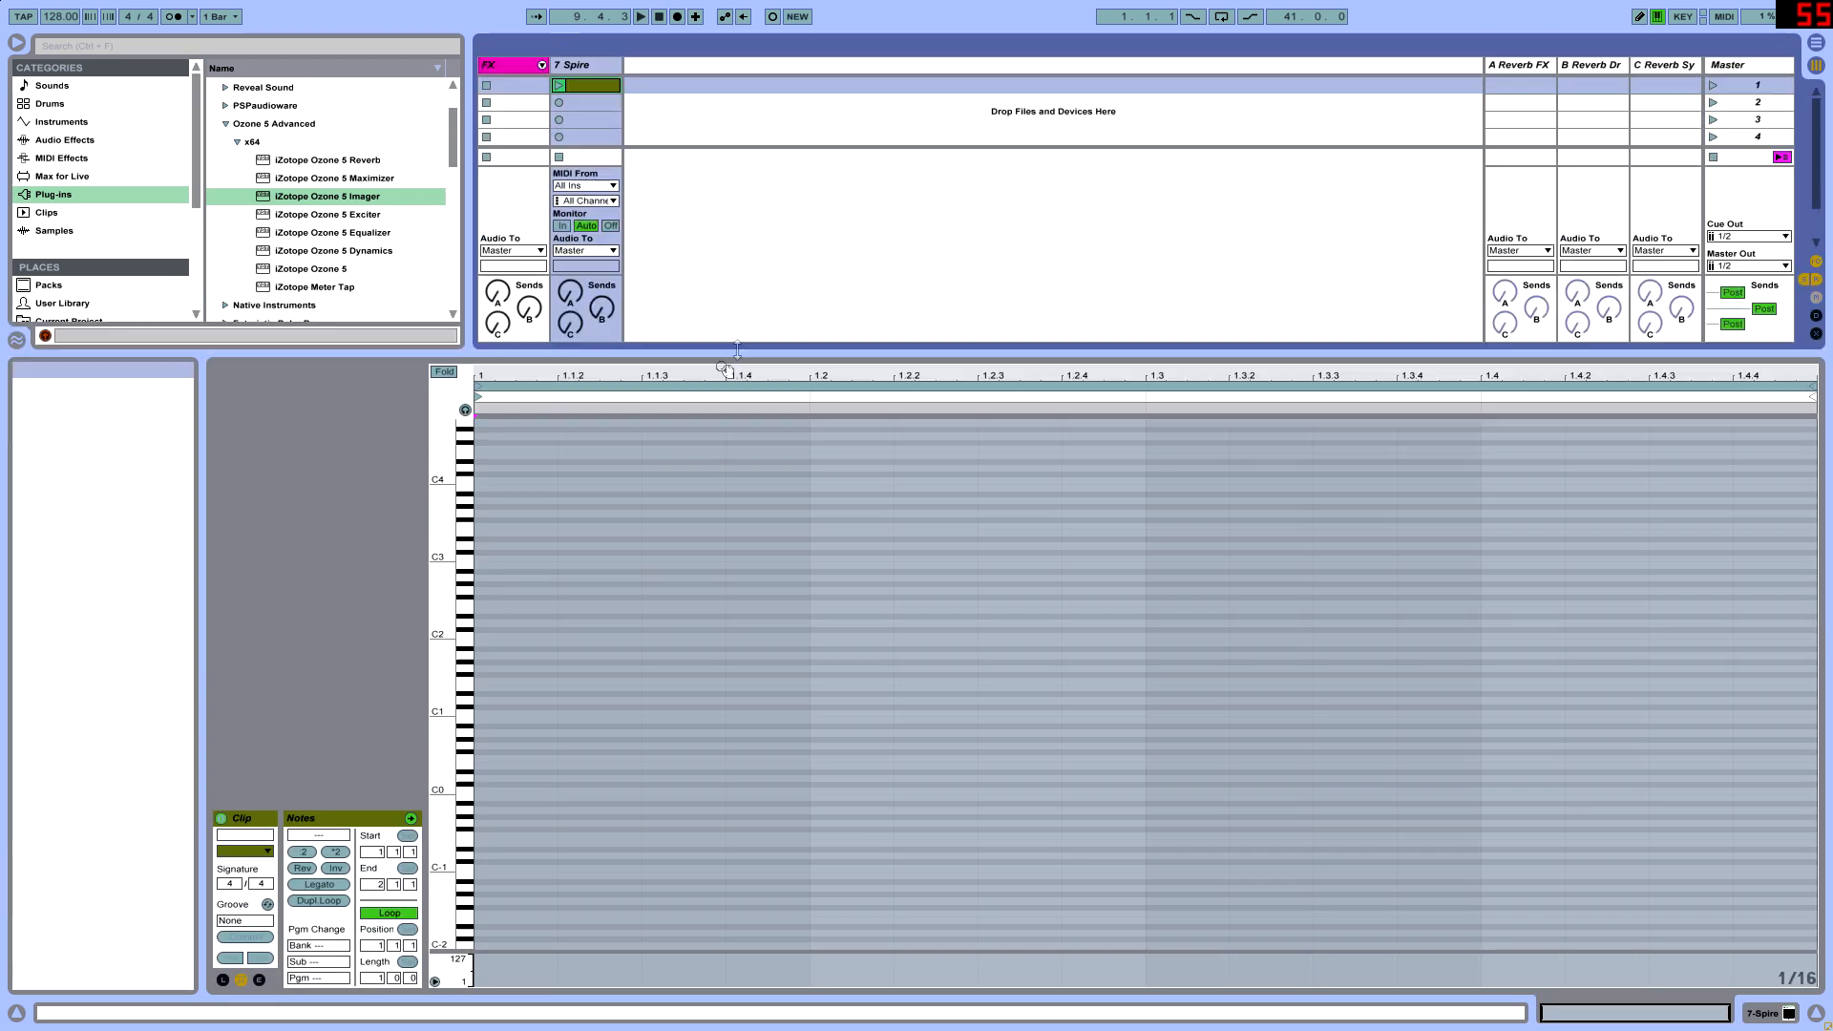
pyautogui.moveTo(437, 706); pyautogui.dragTo(532, 667)
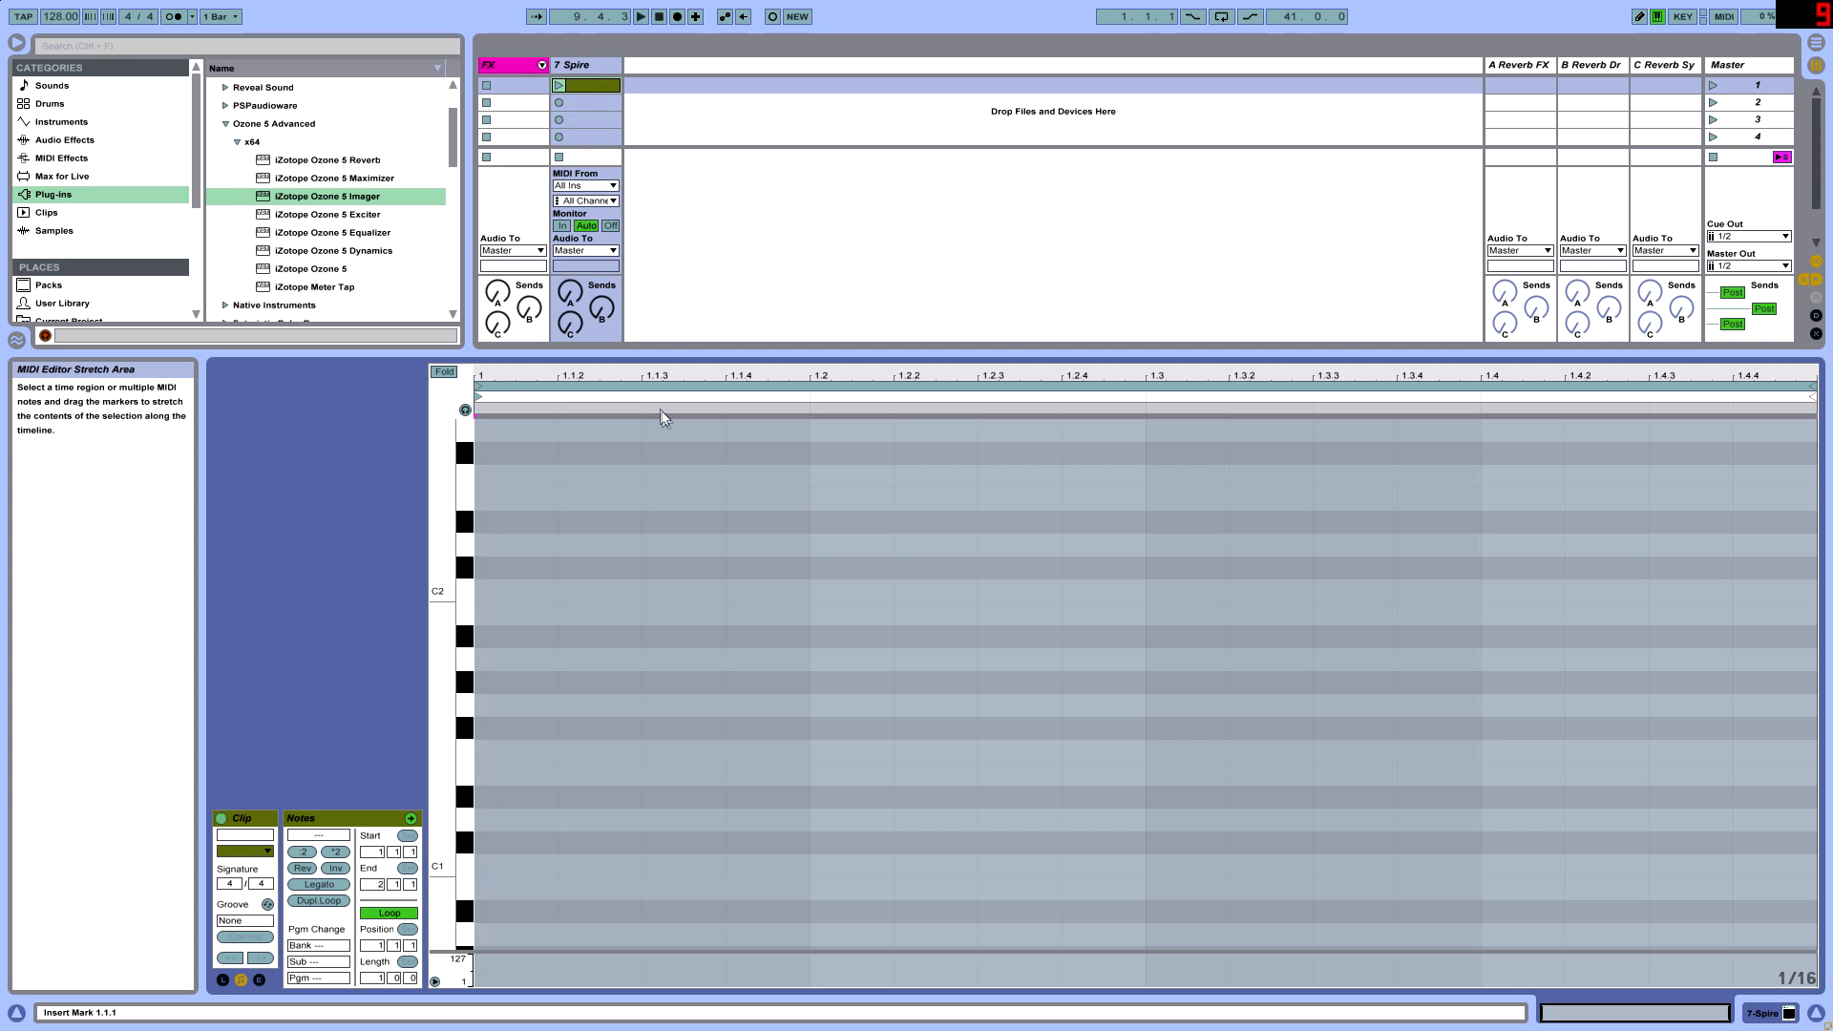
# - Add a sixteenth-long F1 note at the clip's start and a copy of it at G#2, both starting on 1.1.1
pyautogui.doubleClick(523, 760)
pyautogui.moveTo(508, 752); pyautogui.dragTo(504, 669)
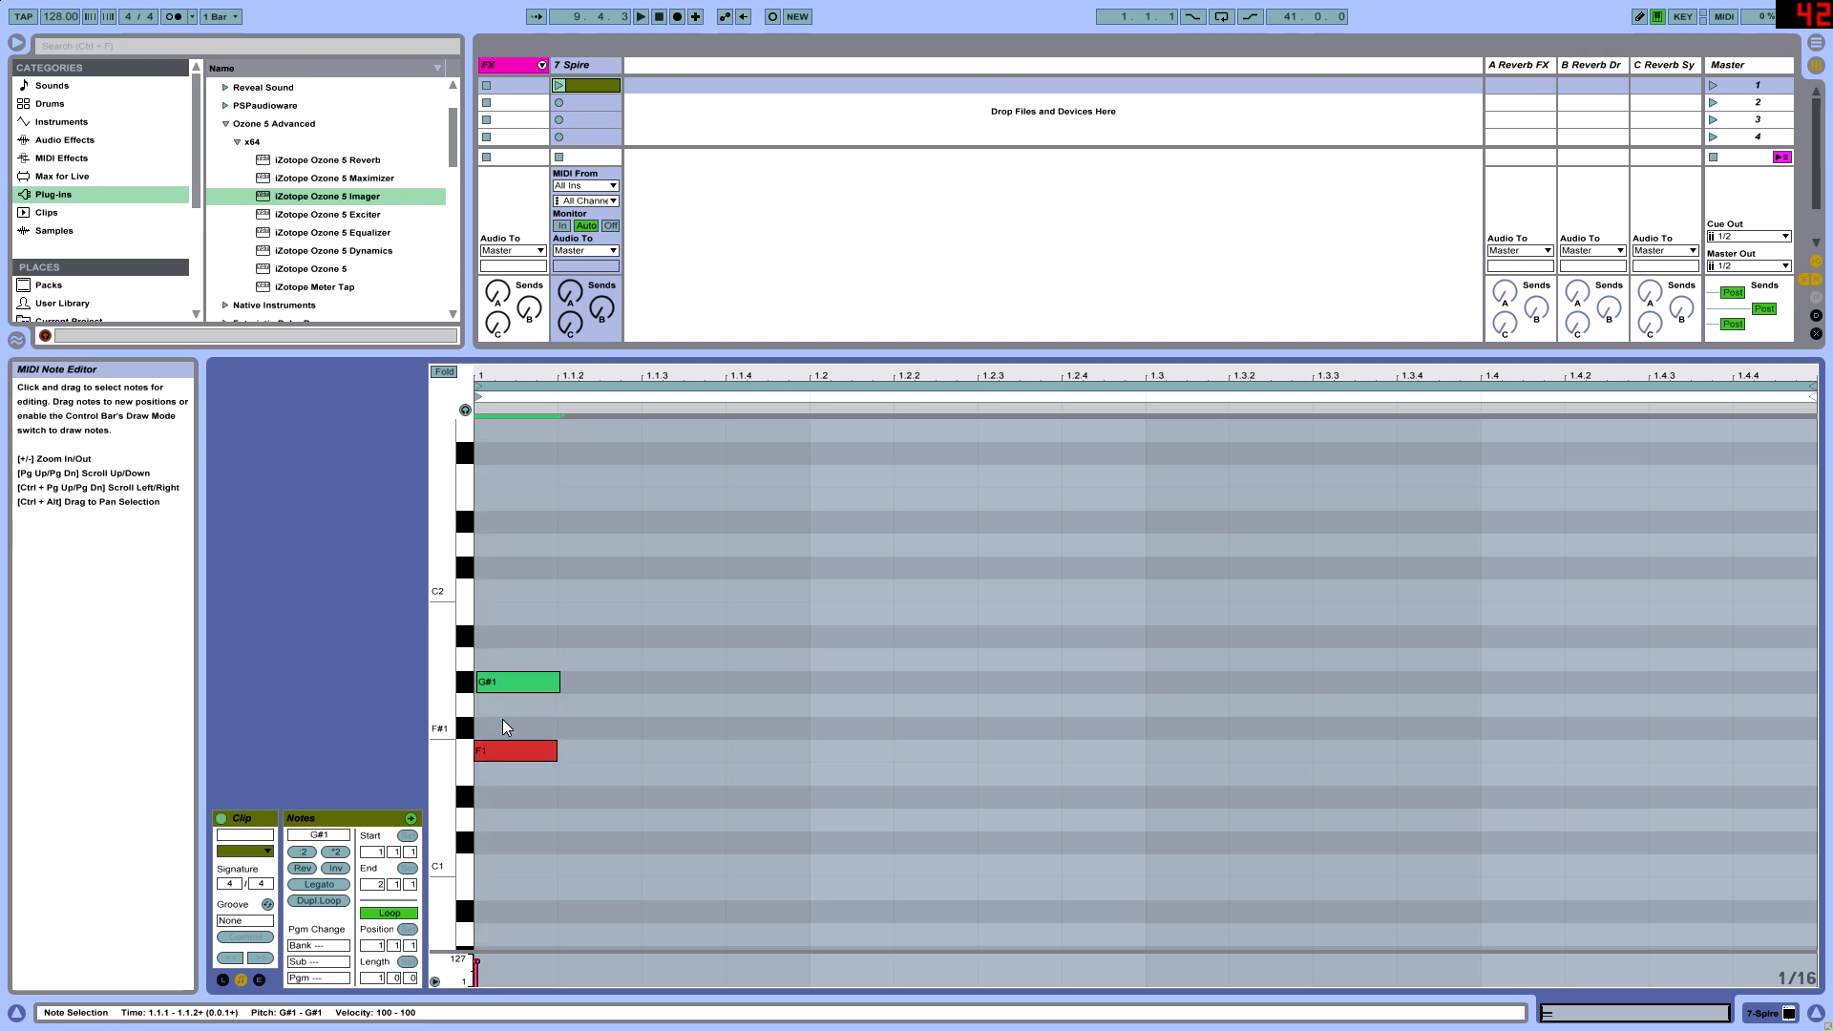
pyautogui.press('Left')
pyautogui.press('Up')
pyautogui.press('Down')
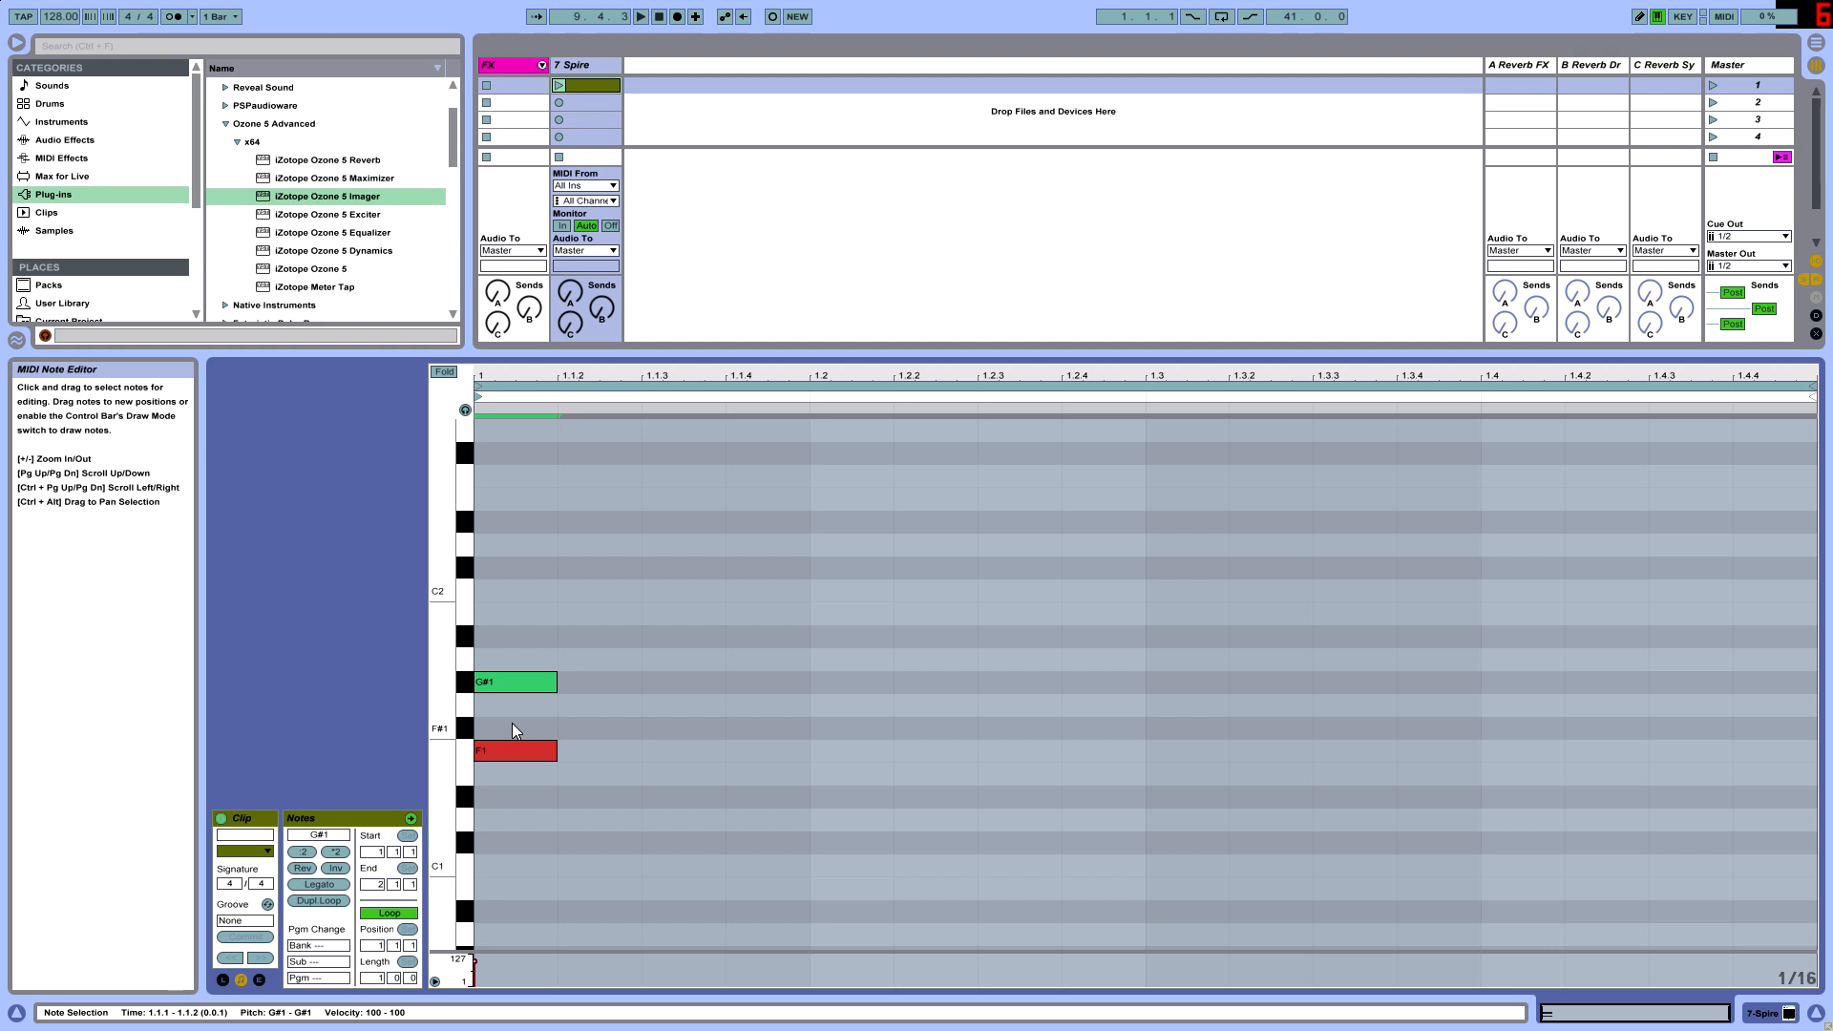
pyautogui.hotkey('shift', 'Up')
pyautogui.scroll(2, 582, 520)
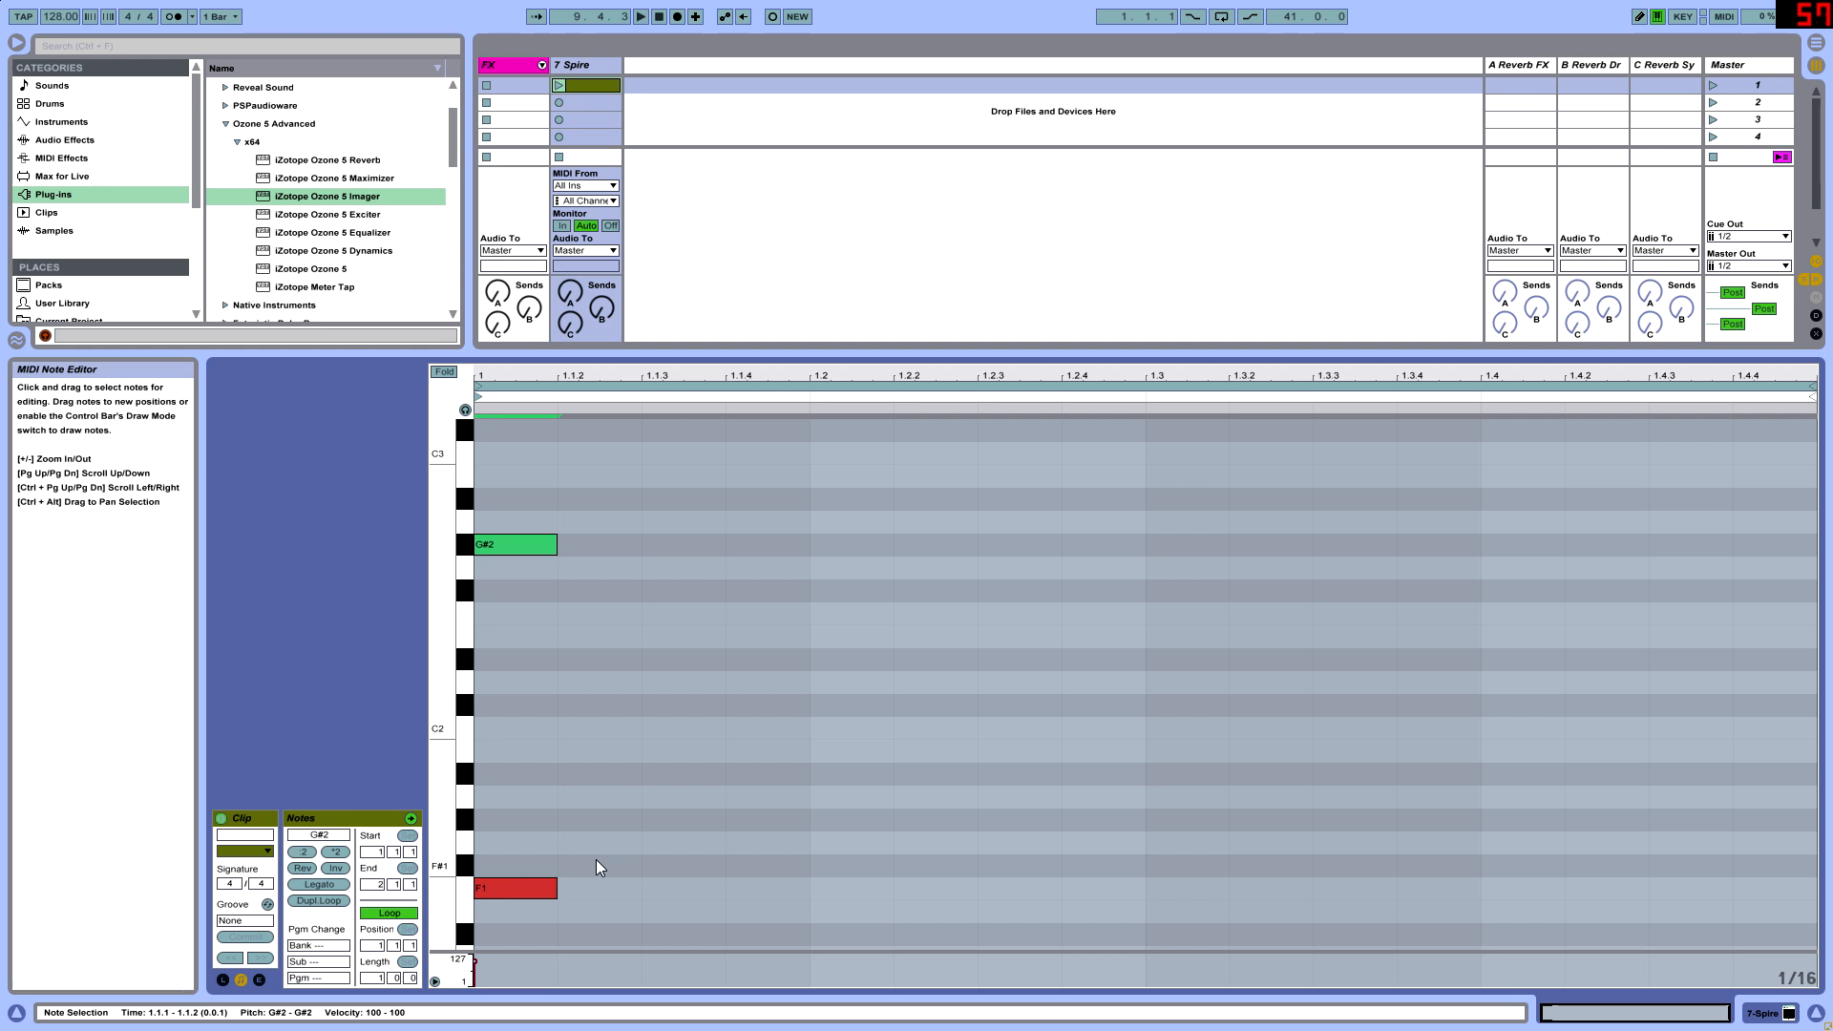
pyautogui.scroll(-3, 569, 874)
pyautogui.scroll(4, 573, 745)
# - Switch the grid to the Narrowest adaptive setting and shorten the F1 and G#2 notes to half a sixteenth
pyautogui.hotkey('ctrl', 'a')
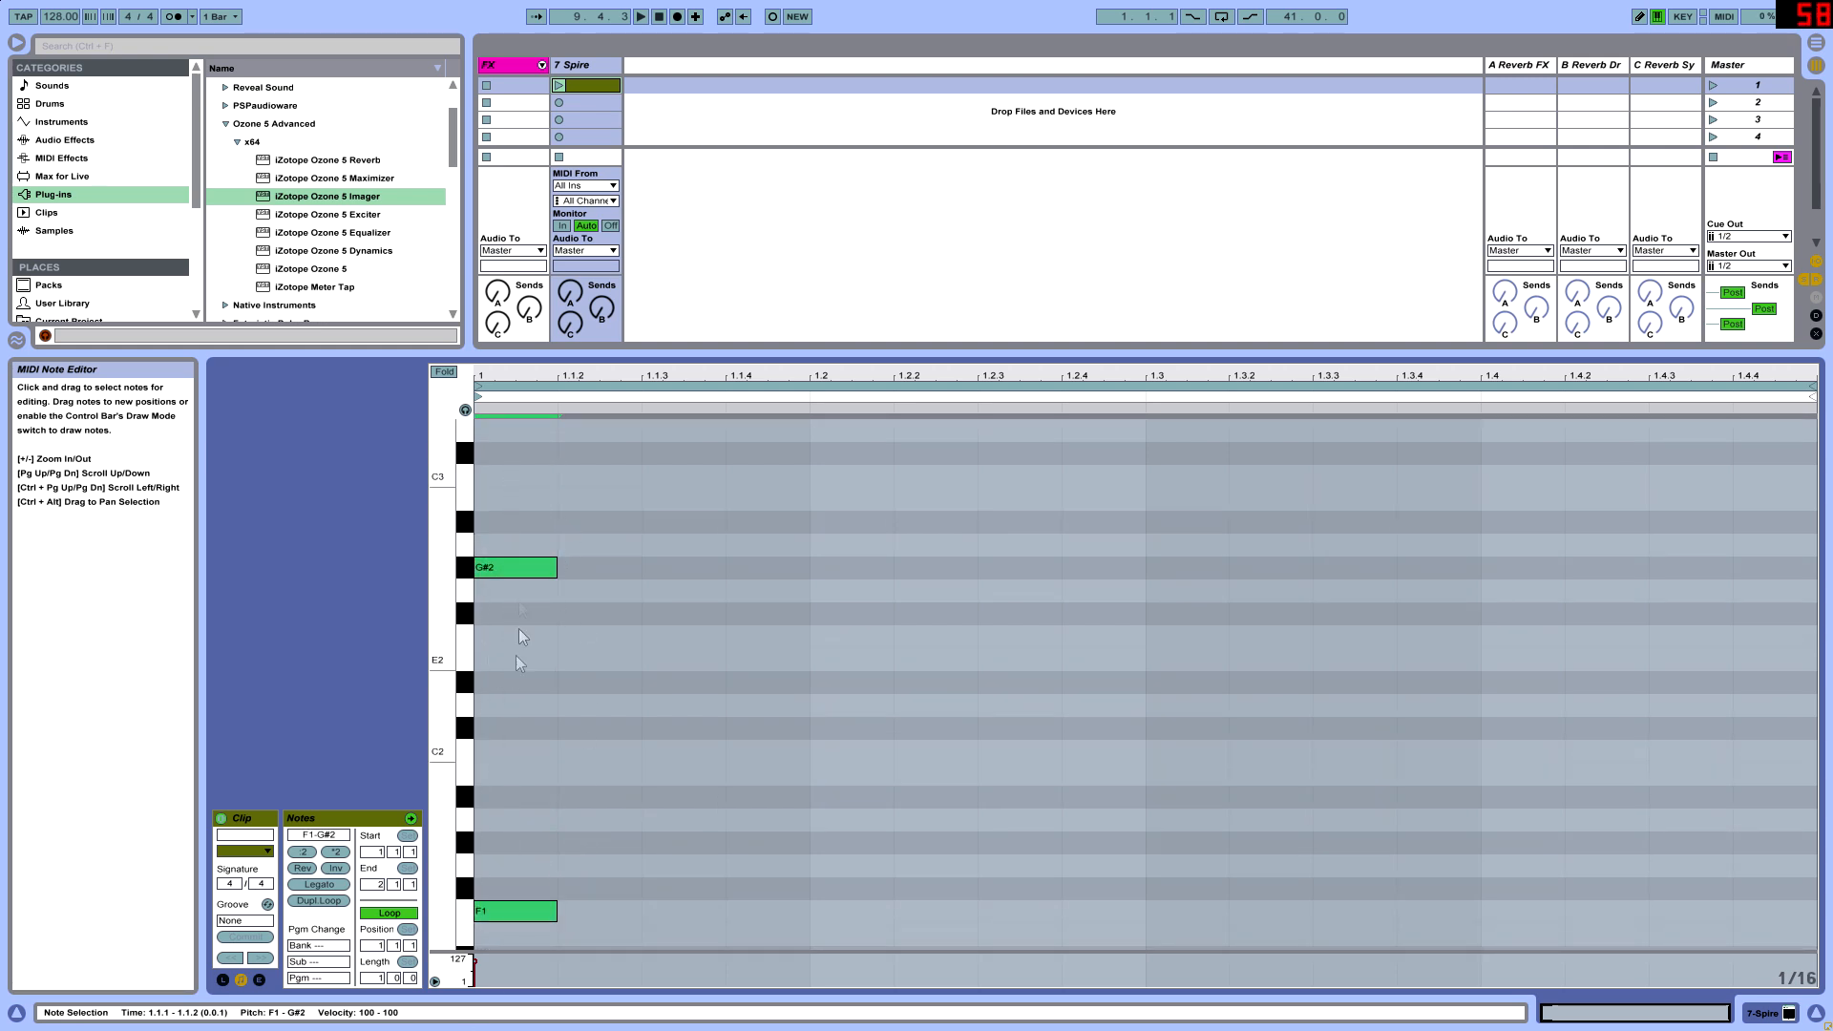
pyautogui.scroll(-3, 521, 602)
pyautogui.rightClick(695, 519)
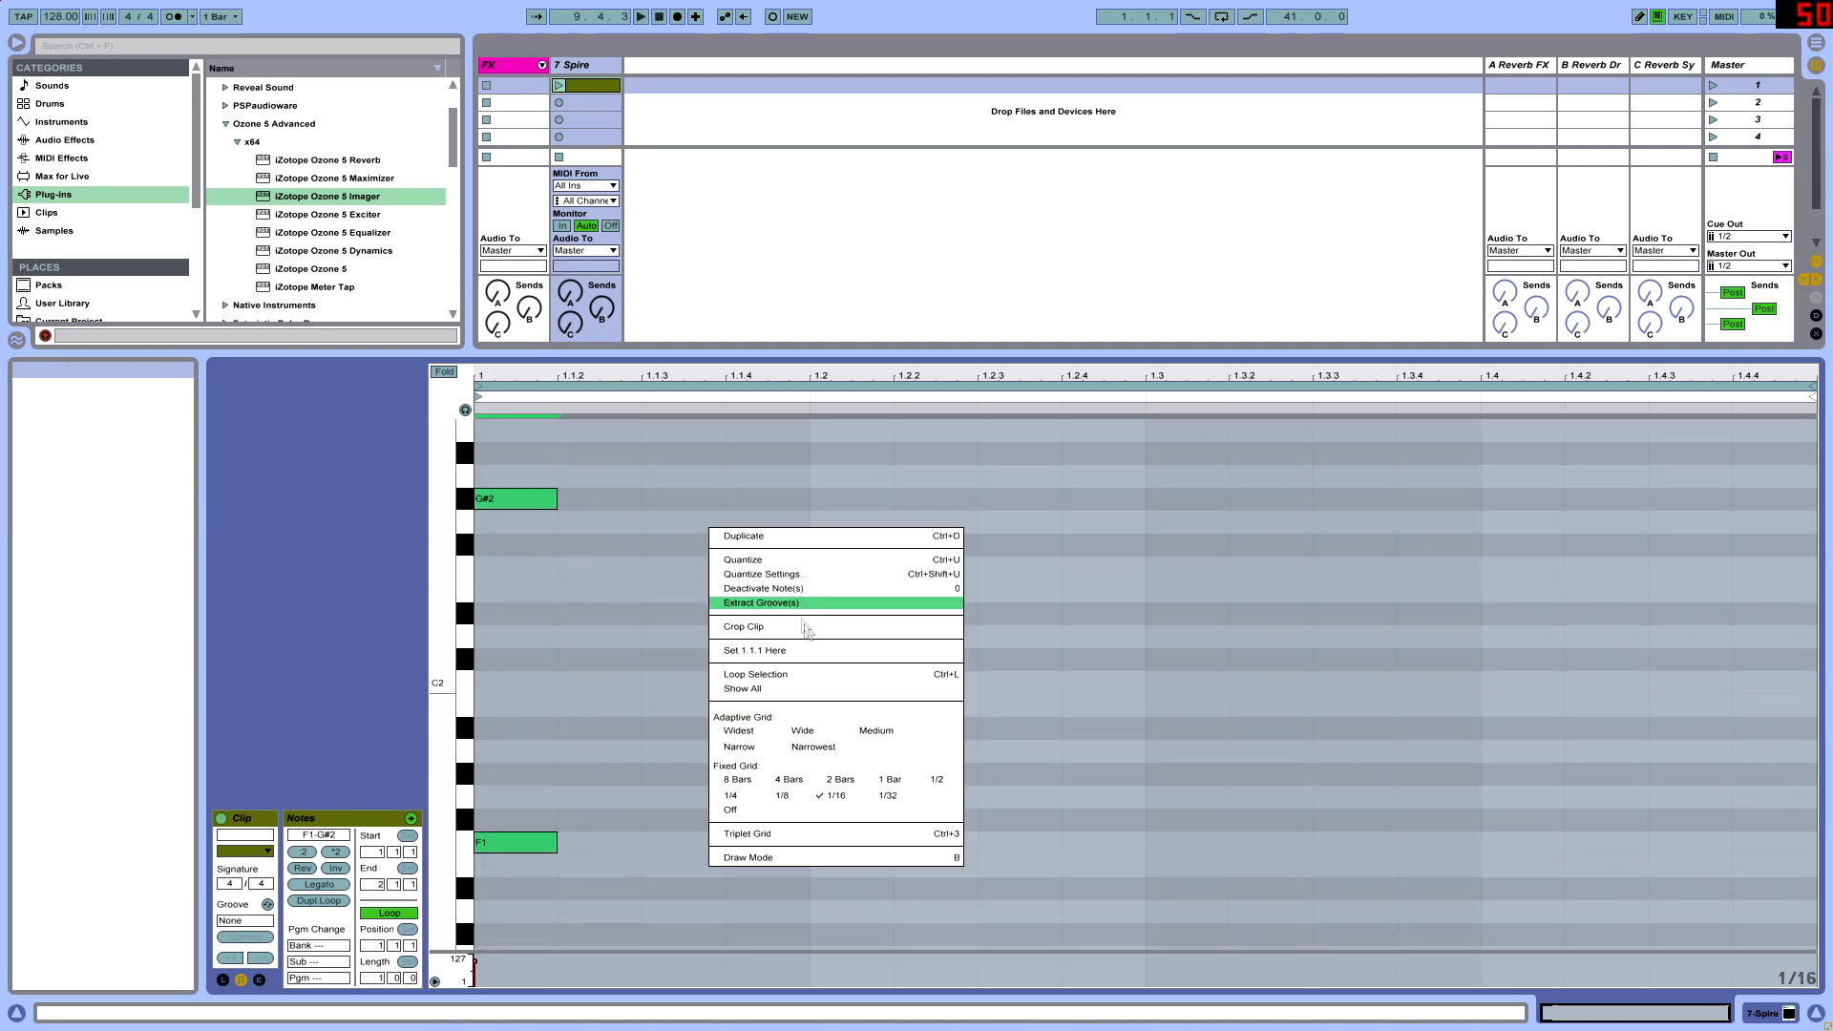
pyautogui.click(819, 756)
pyautogui.rightClick(730, 638)
pyautogui.click(833, 854)
pyautogui.moveTo(632, 391)
pyautogui.mouseDown()
pyautogui.moveTo(632, 420)
pyautogui.moveTo(632, 391)
pyautogui.mouseUp()
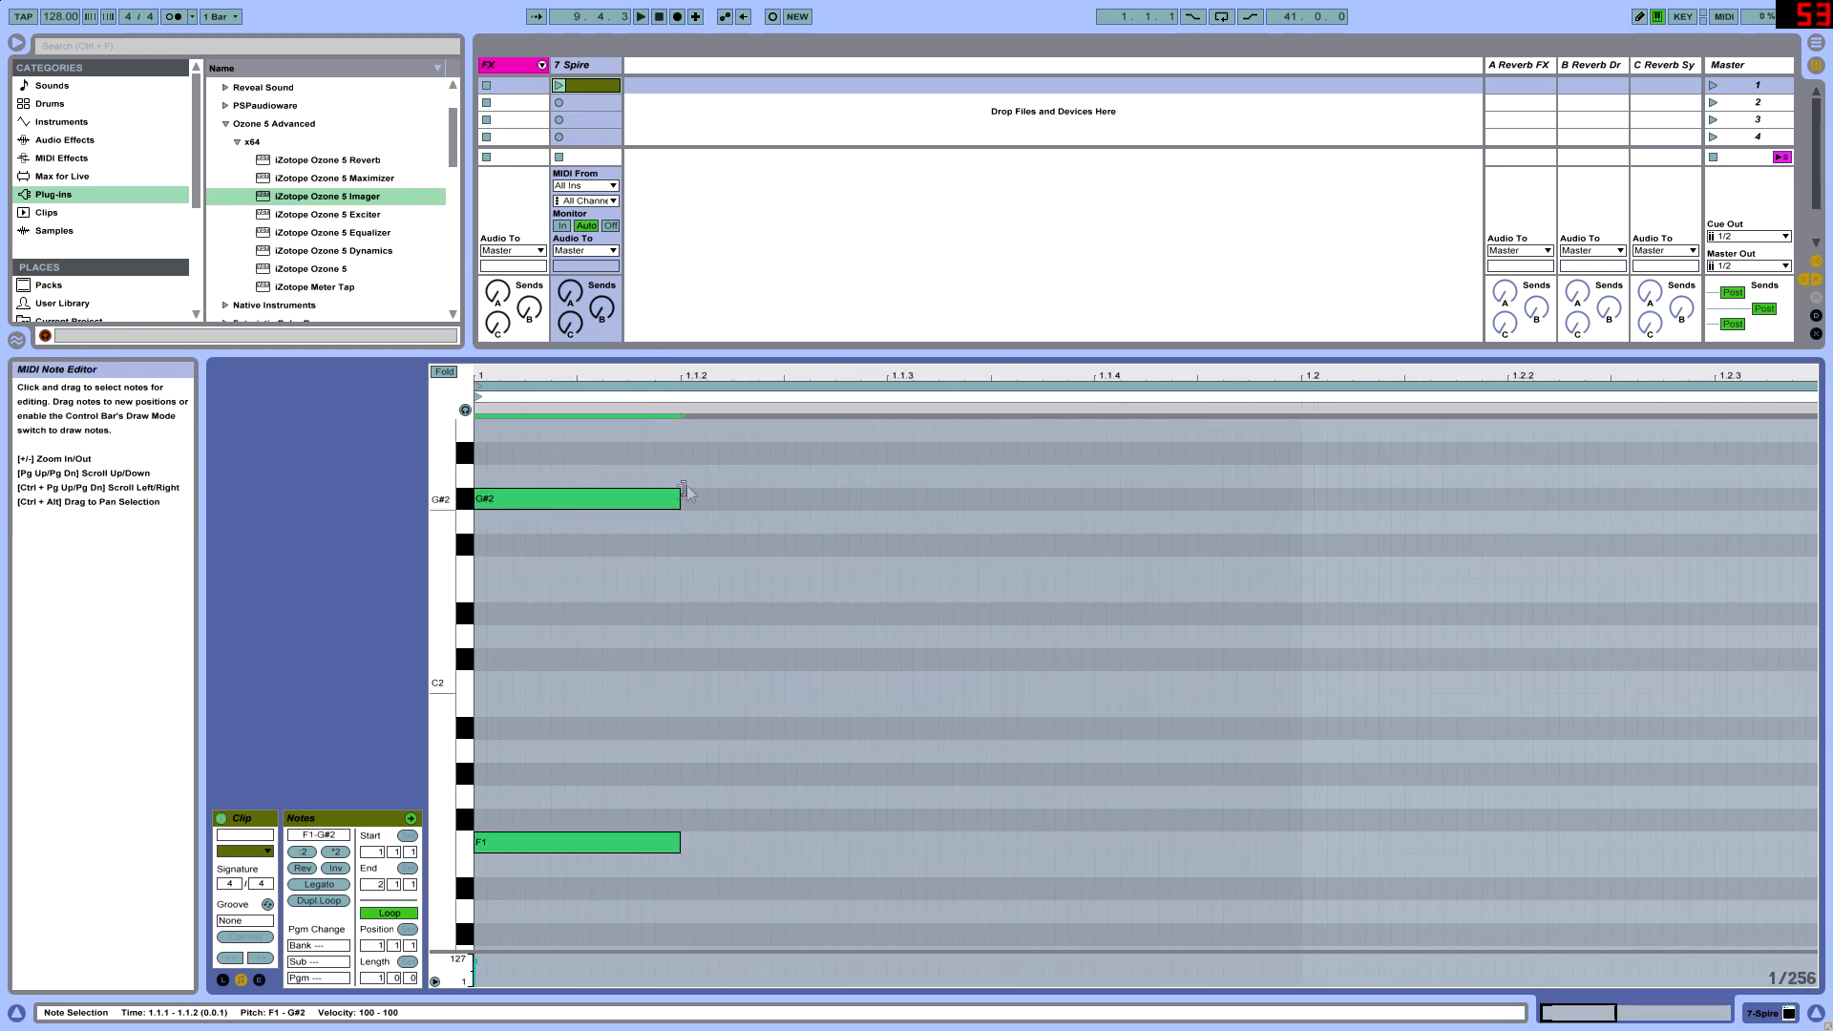
pyautogui.moveTo(673, 498); pyautogui.dragTo(579, 500)
pyautogui.scroll(-2, 586, 766)
pyautogui.scroll(2, 587, 766)
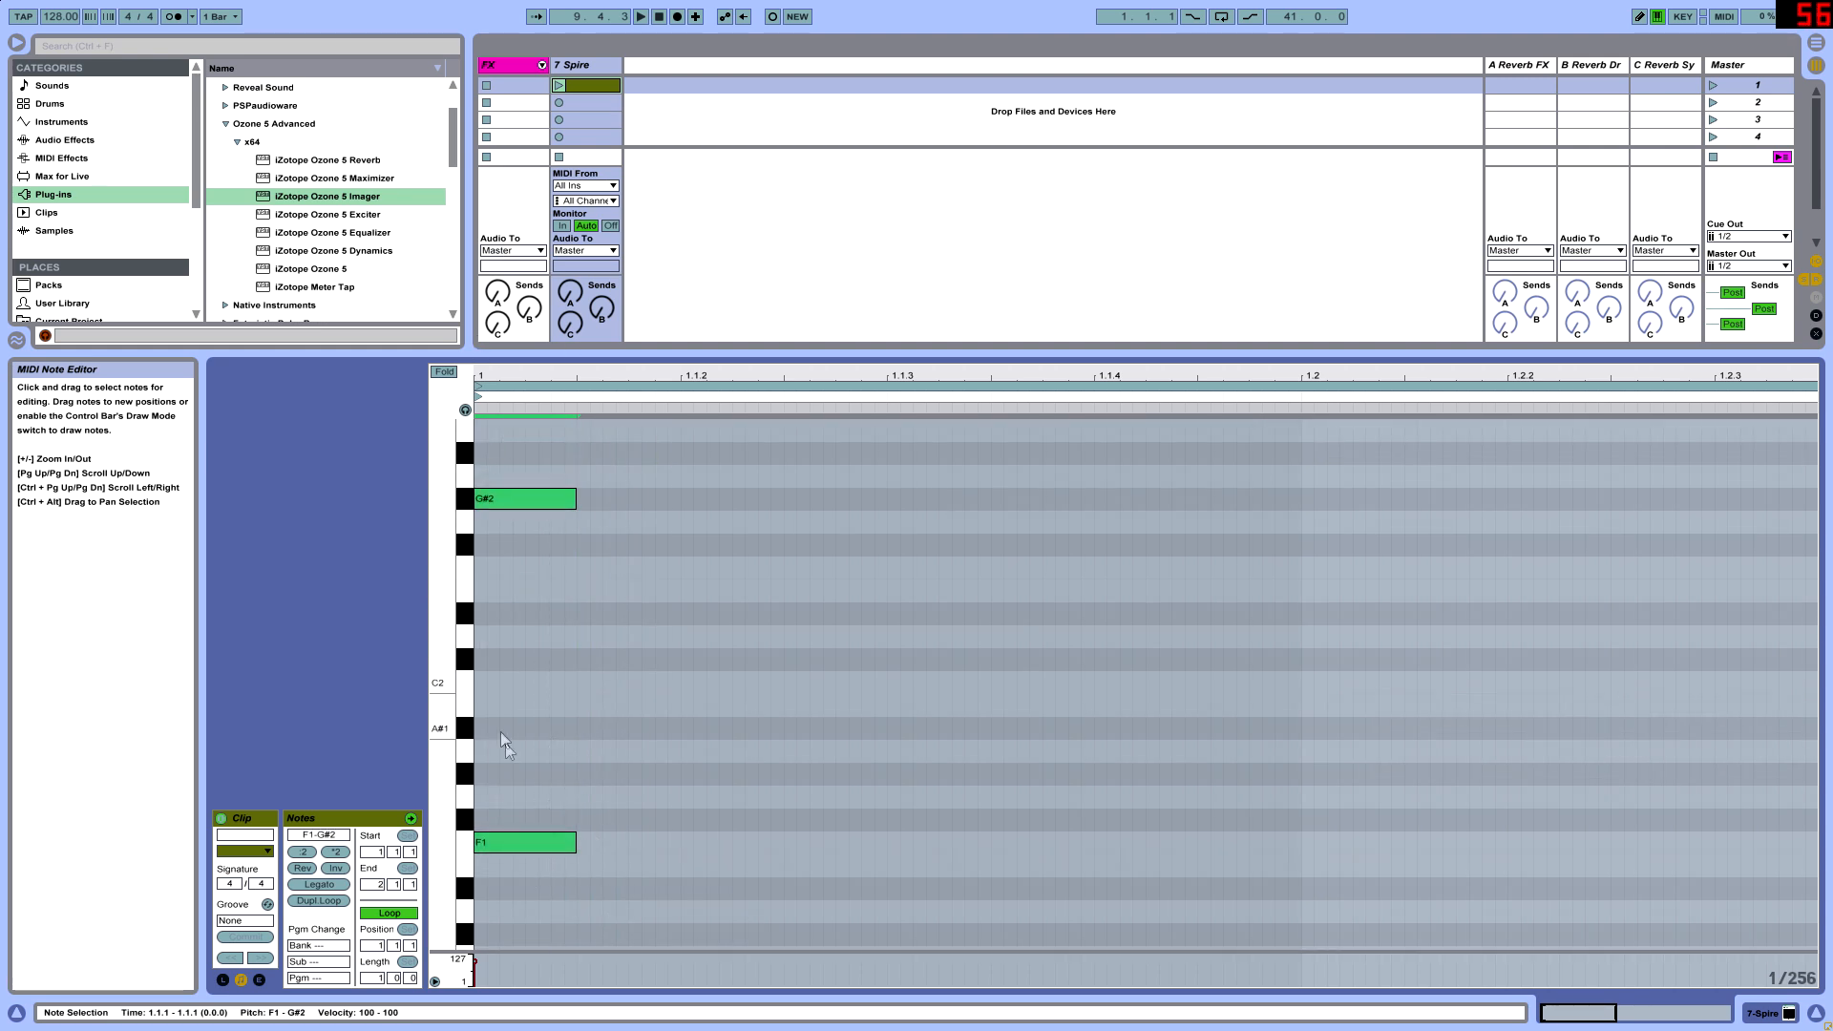
# - Copy the short F1 and G#2 note pair to 1.1.3 and 1.1.4
pyautogui.moveTo(530, 841); pyautogui.dragTo(1184, 286)
pyautogui.scroll(-3, 1147, 718)
pyautogui.scroll(-4, 1147, 718)
pyautogui.click(1149, 915)
pyautogui.click(1127, 570)
pyautogui.keyDown('shift'); pyautogui.click(1157, 911); pyautogui.keyUp('shift')
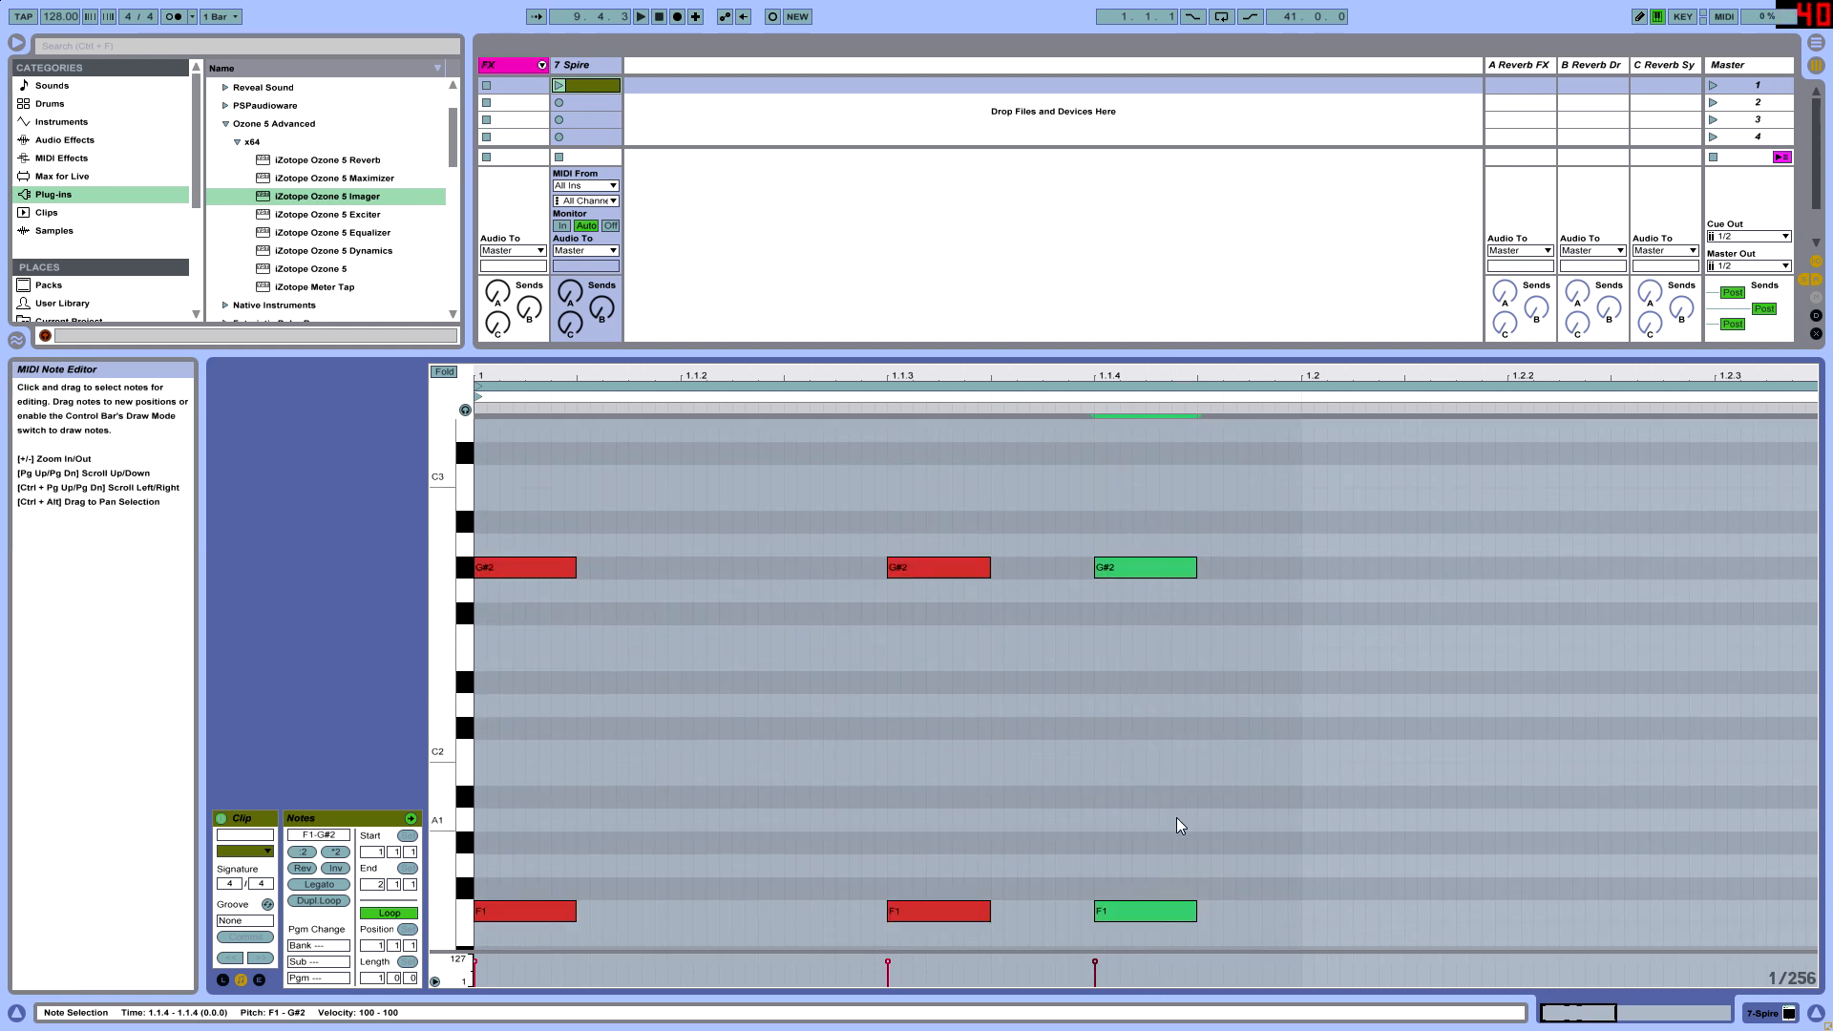
# - Examine closely how the starts of the third F1 and G#2 pair line up with the grid at 1.1.4
pyautogui.rightClick(1174, 826)
pyautogui.click(1211, 526)
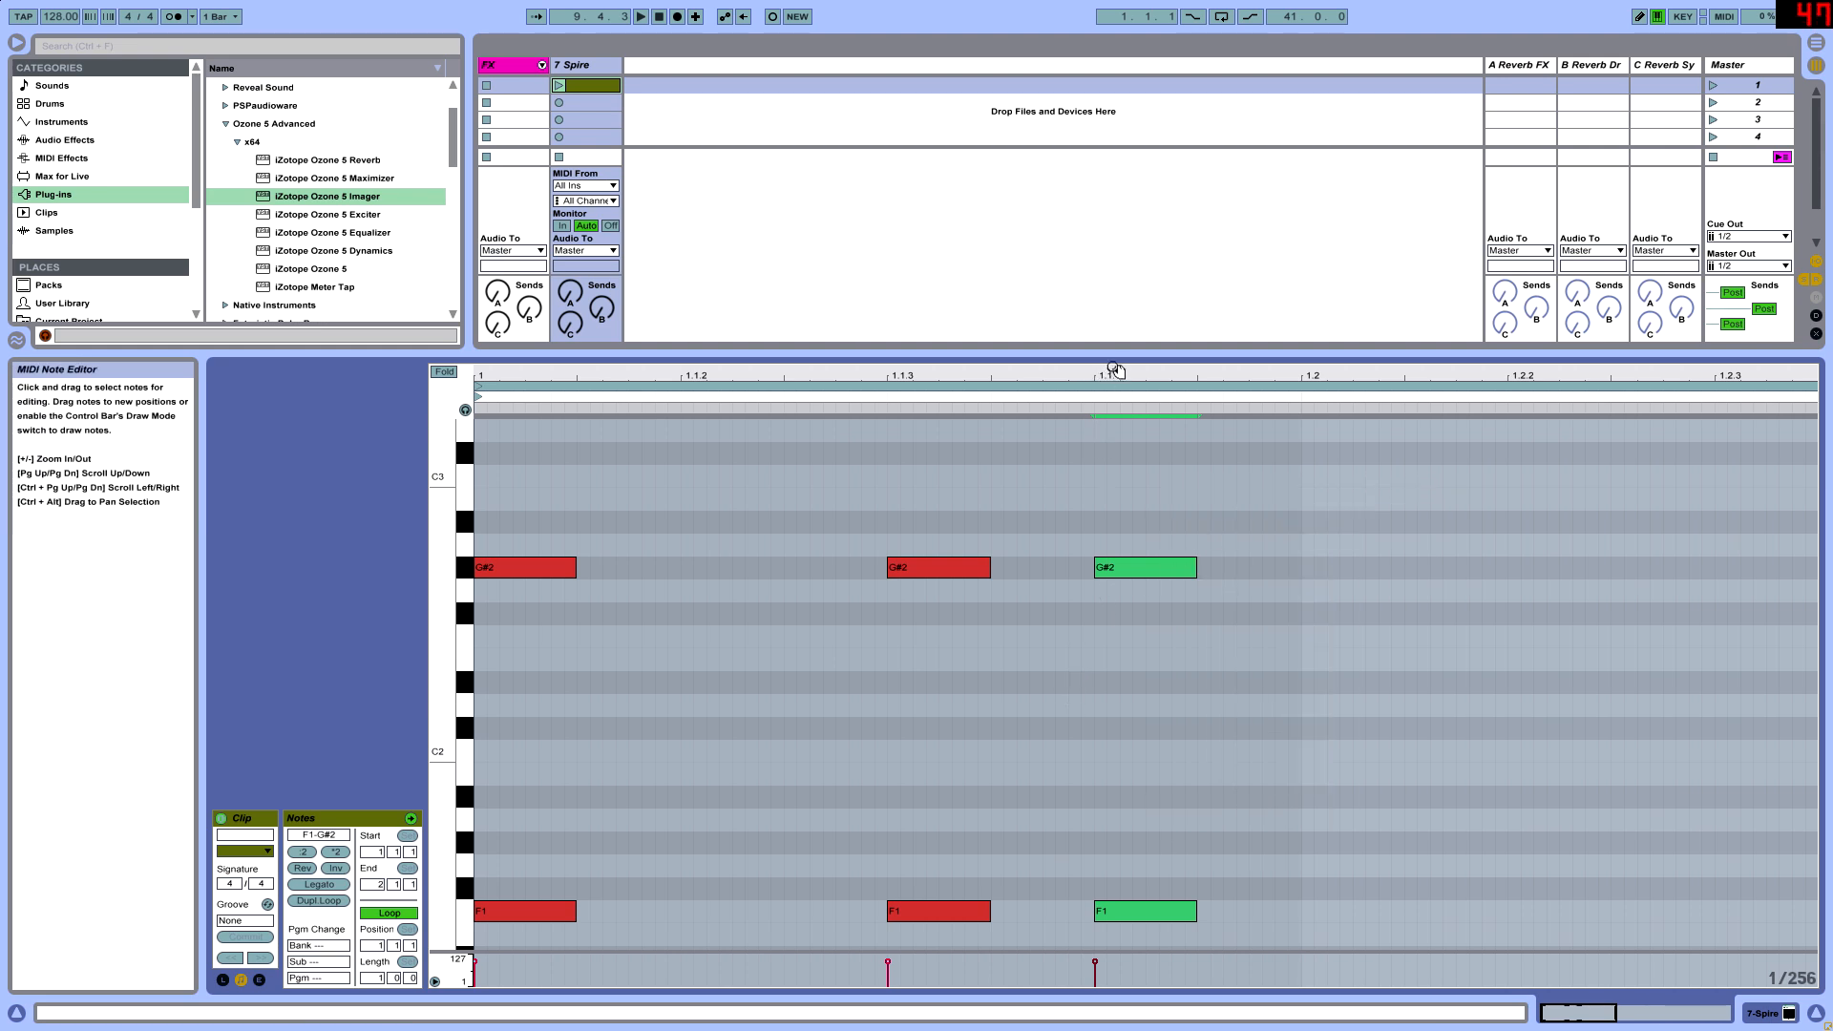
pyautogui.moveTo(1115, 370); pyautogui.dragTo(1117, 439)
pyautogui.click(1119, 696)
pyautogui.click(1106, 564)
pyautogui.moveTo(1100, 569); pyautogui.dragTo(1111, 570)
pyautogui.click(1085, 909)
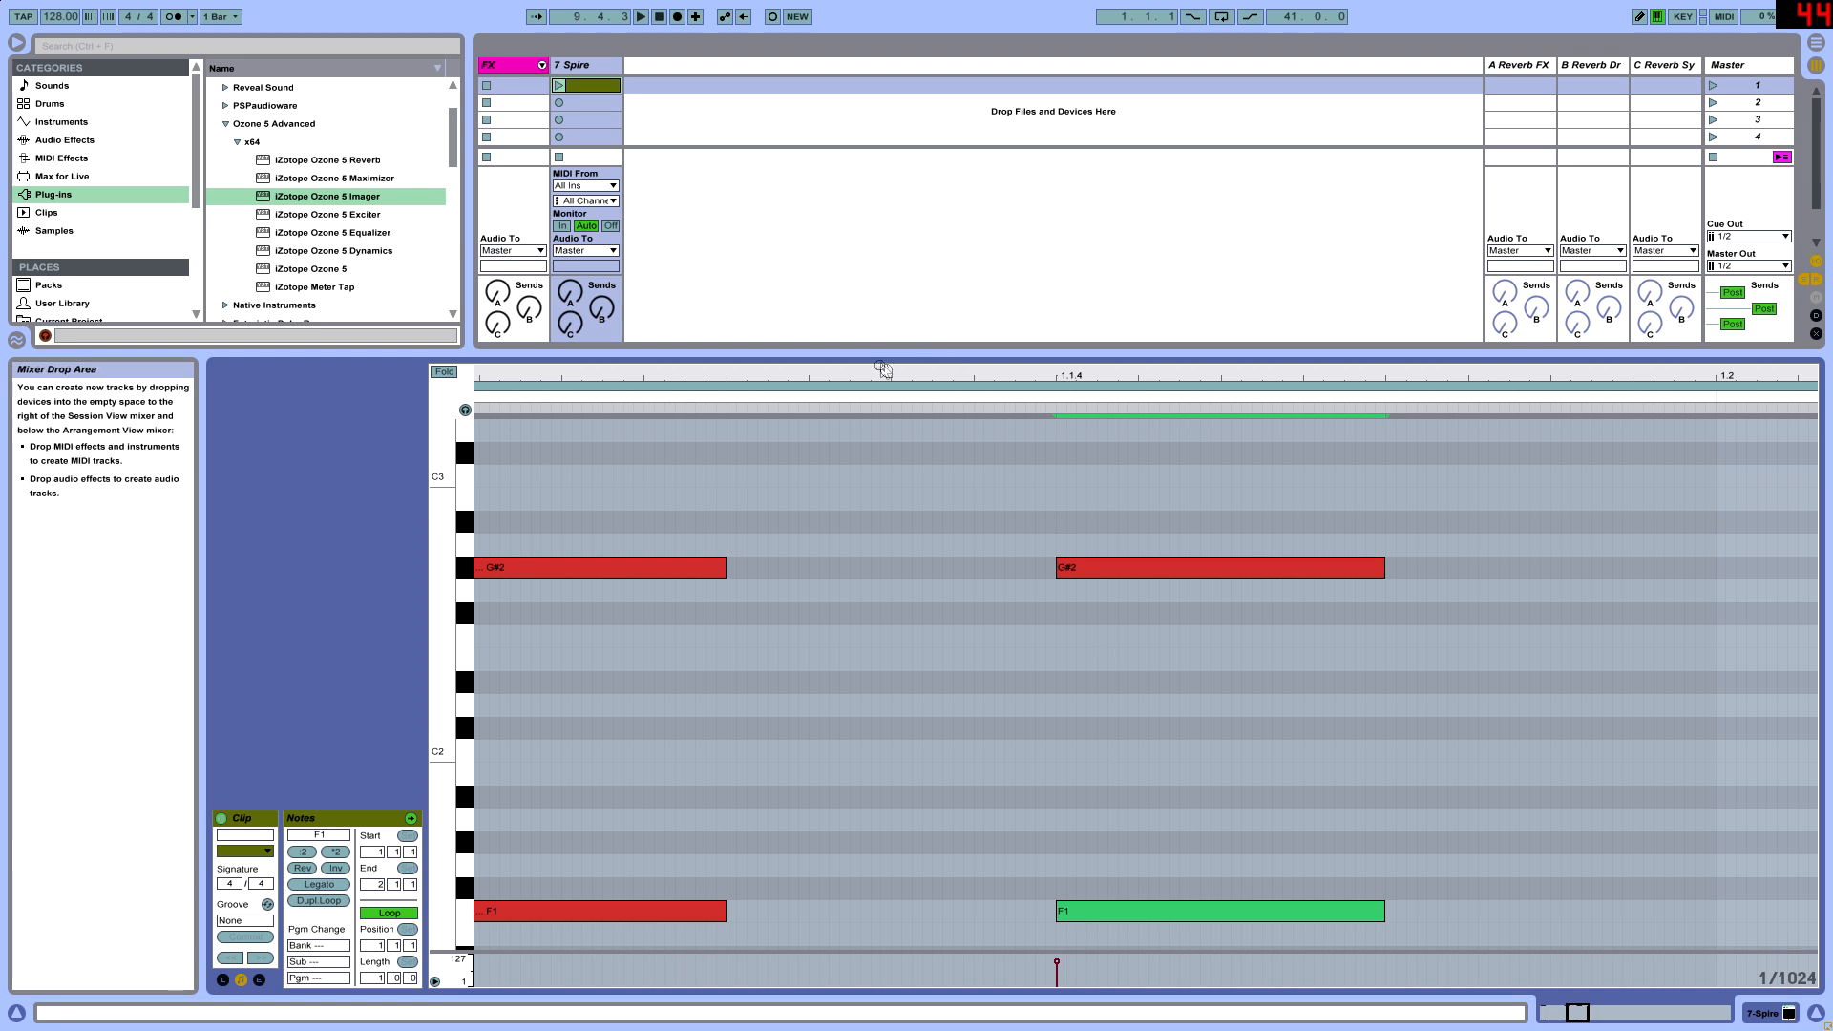
pyautogui.moveTo(885, 371); pyautogui.dragTo(883, 286)
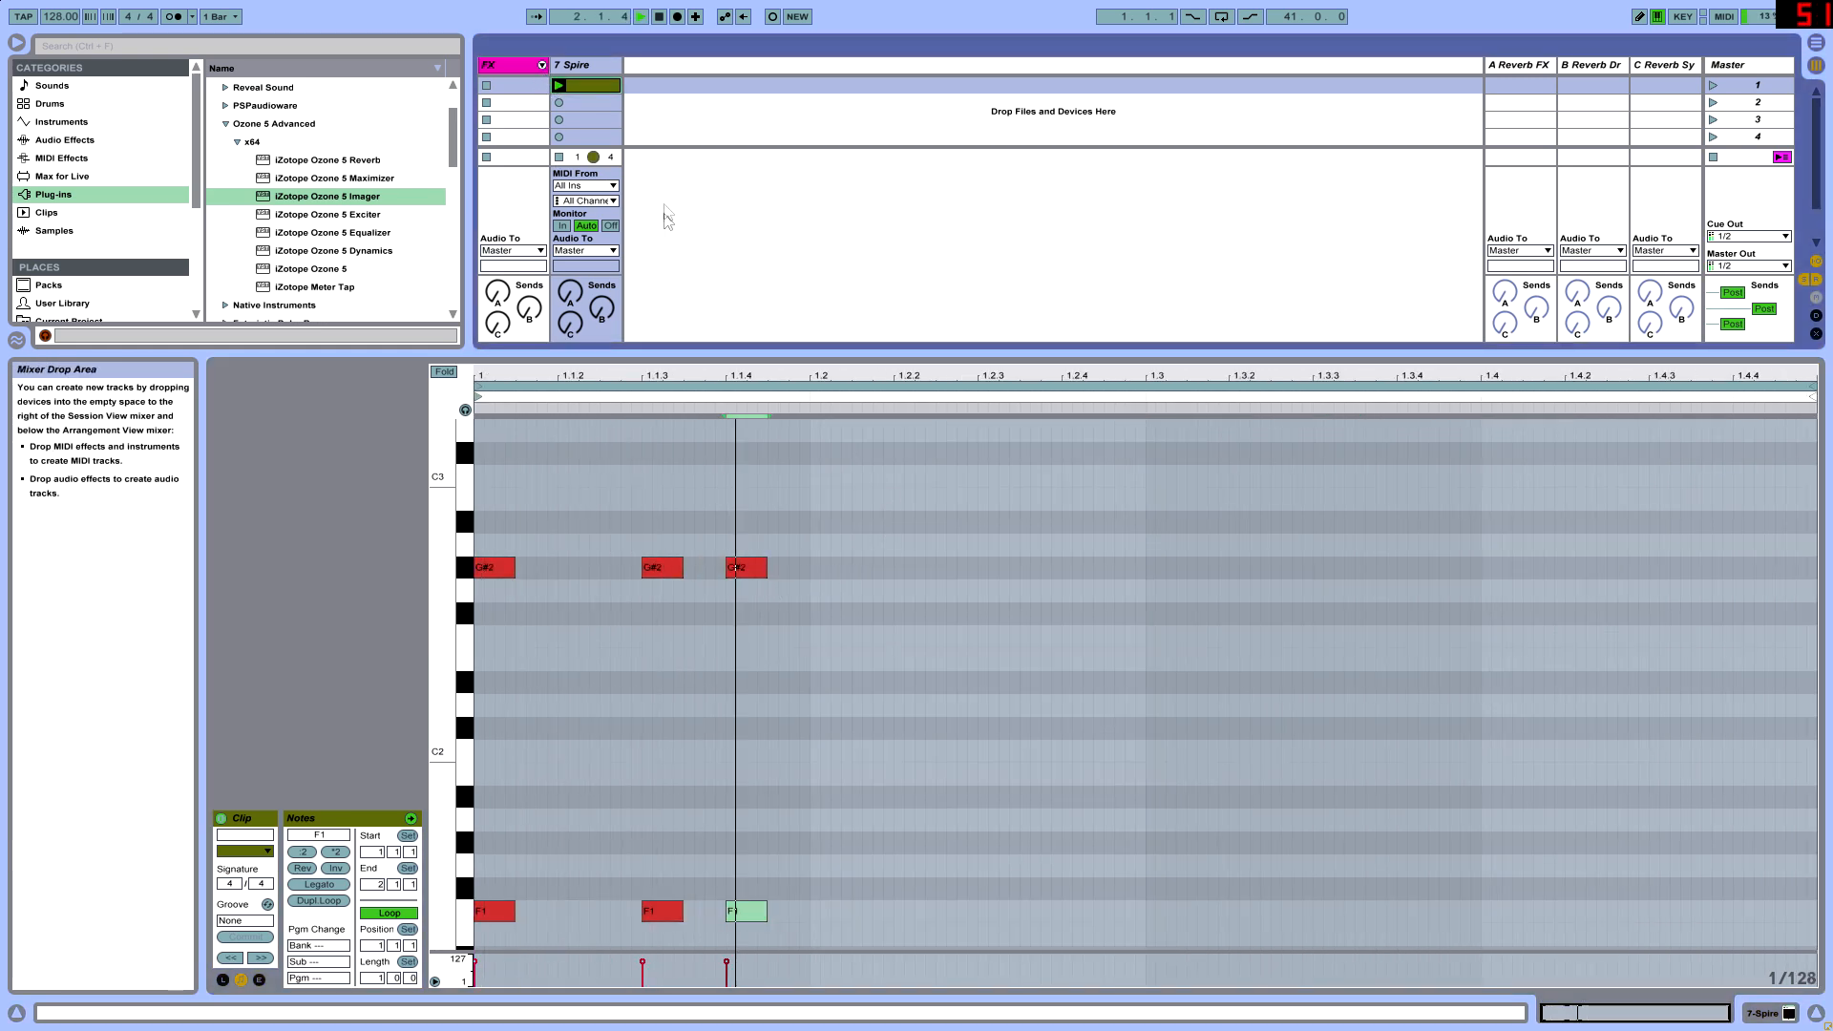
# - Copy the note pair at 1.1.4 to 1.2.3 and lengthen the copies so they end at 1.3
pyautogui.scroll(-1, 781, 854)
pyautogui.moveTo(760, 872); pyautogui.dragTo(720, 344)
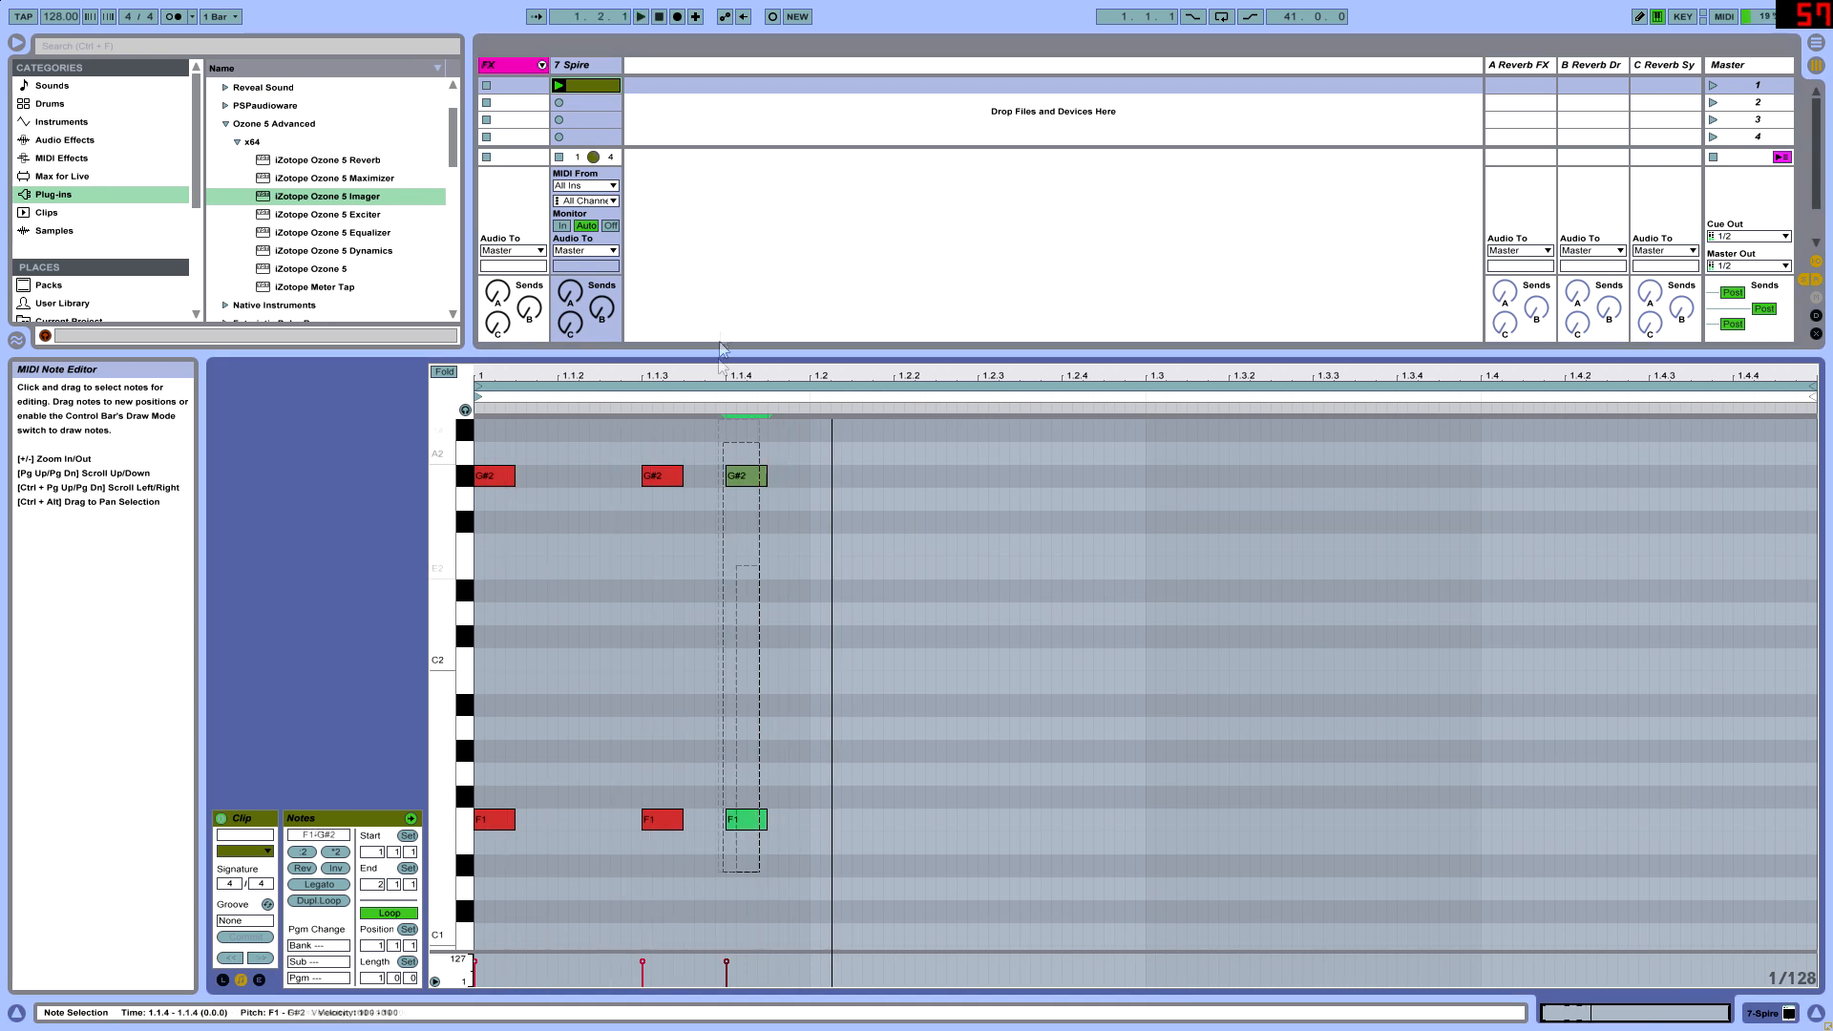
pyautogui.moveTo(735, 821); pyautogui.dragTo(1144, 834)
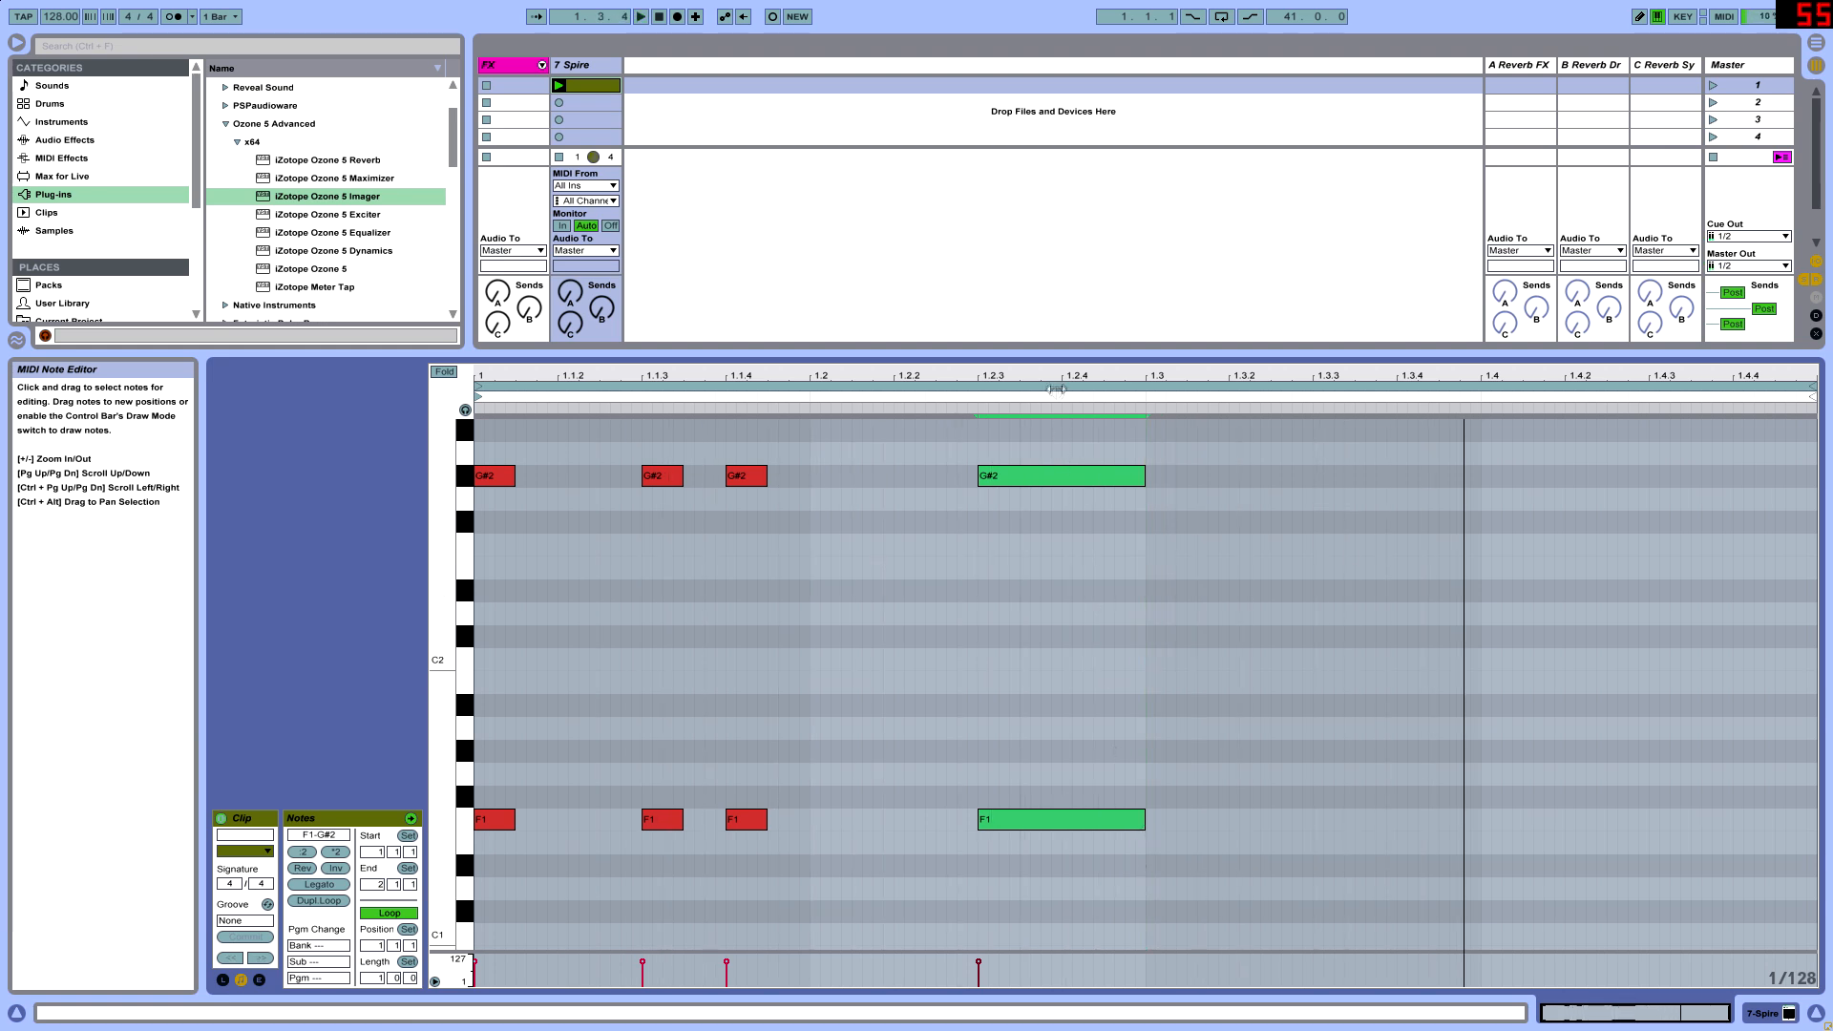
# - Set the clip's loop length to 4 bars, keeping the loop start at bar 1
pyautogui.moveTo(1058, 386); pyautogui.dragTo(1079, 384)
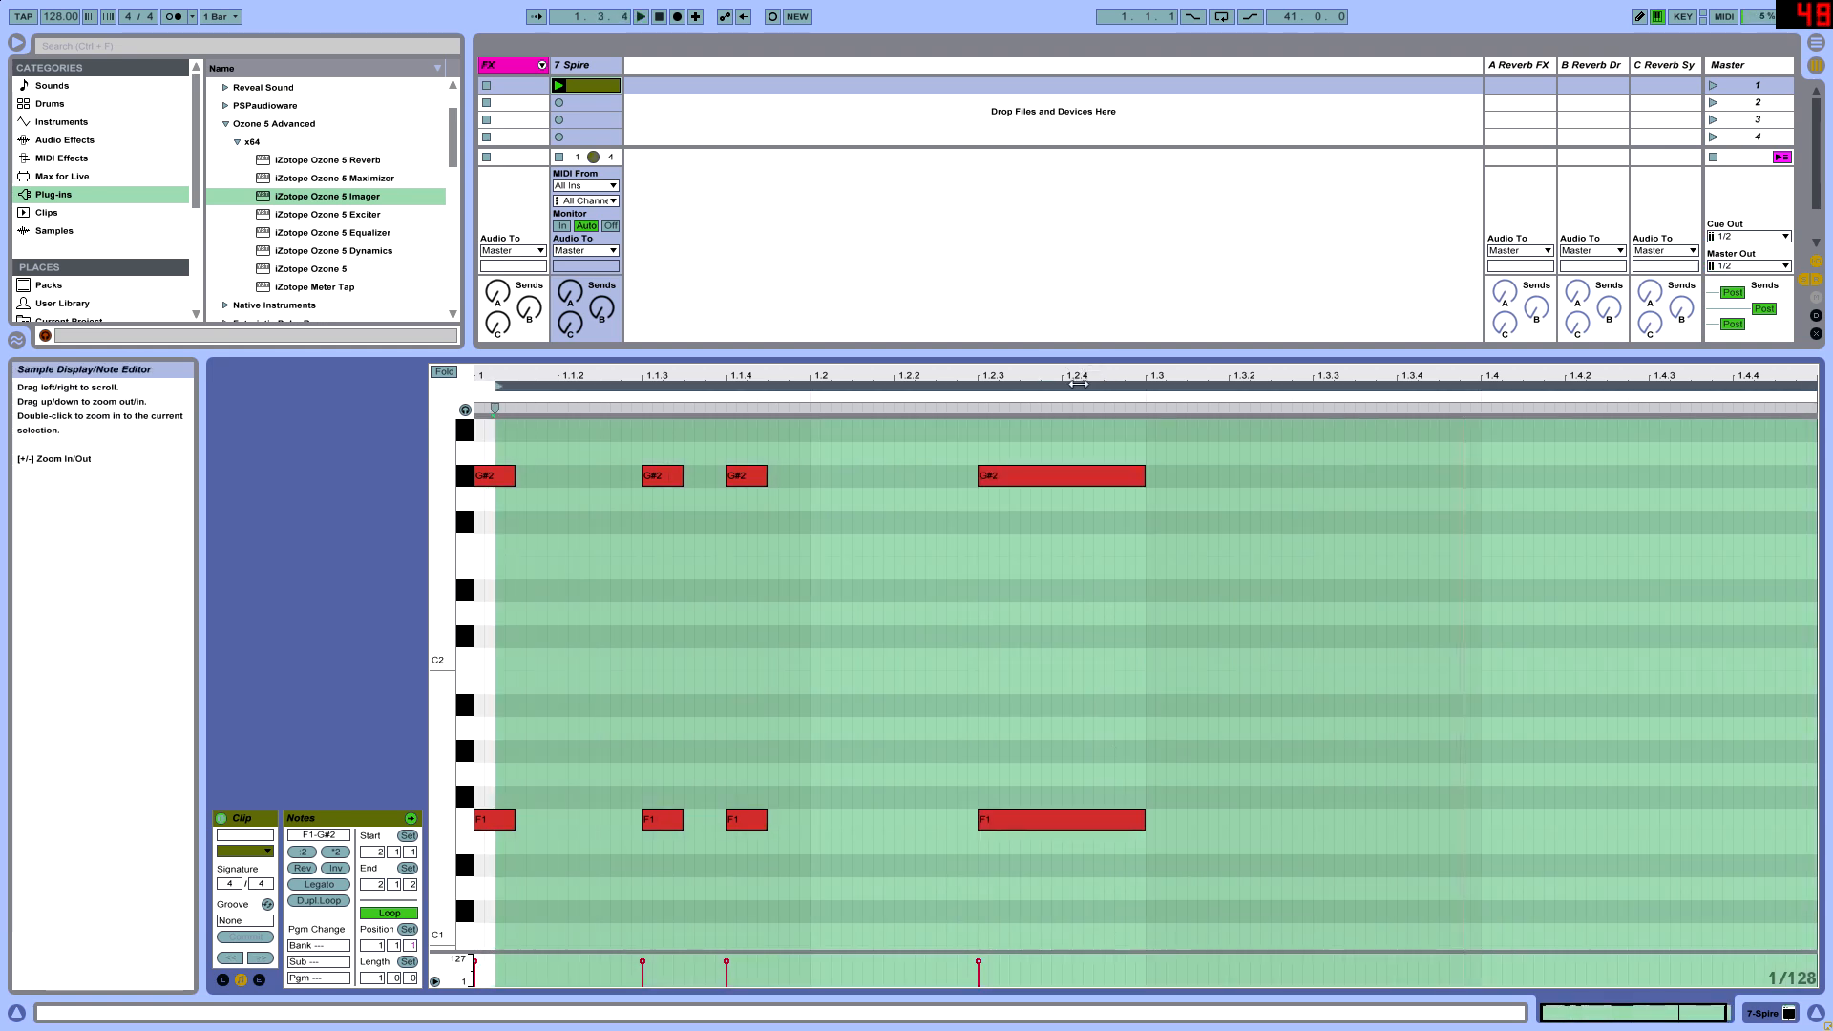
pyautogui.hotkey('ctrl', 'z')
pyautogui.click(371, 978)
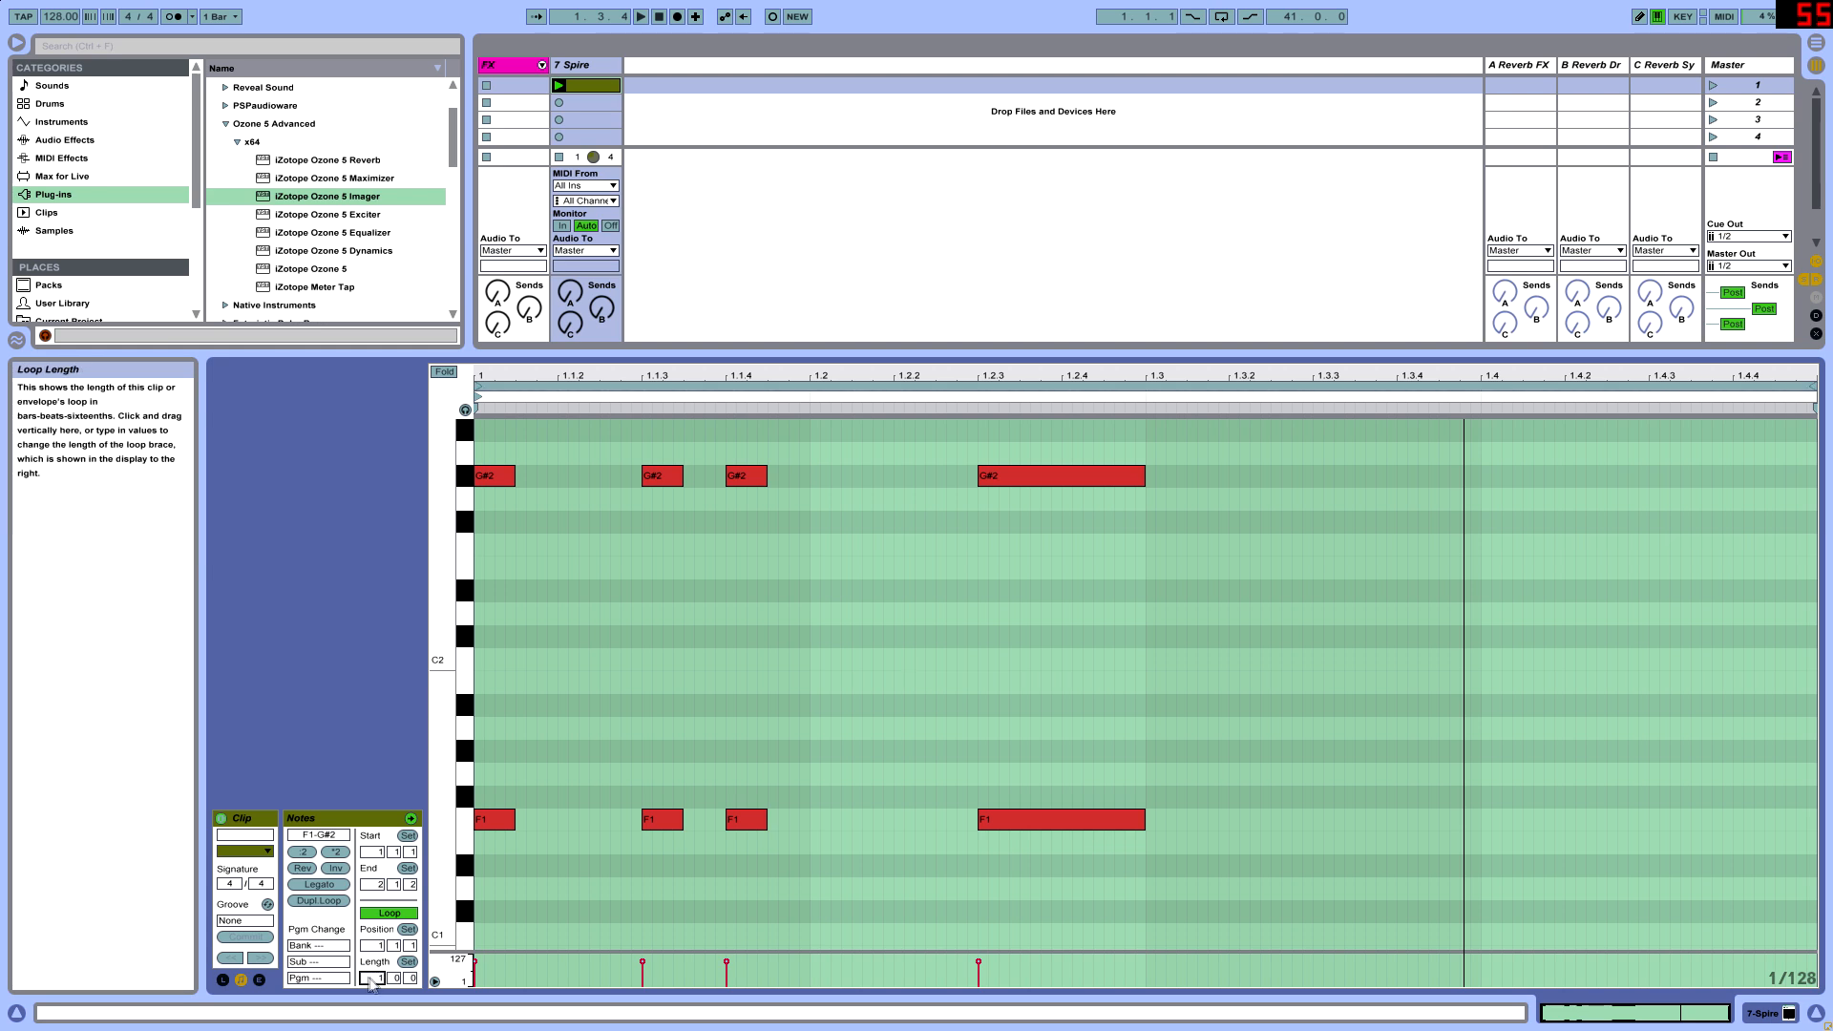
pyautogui.press('Return')
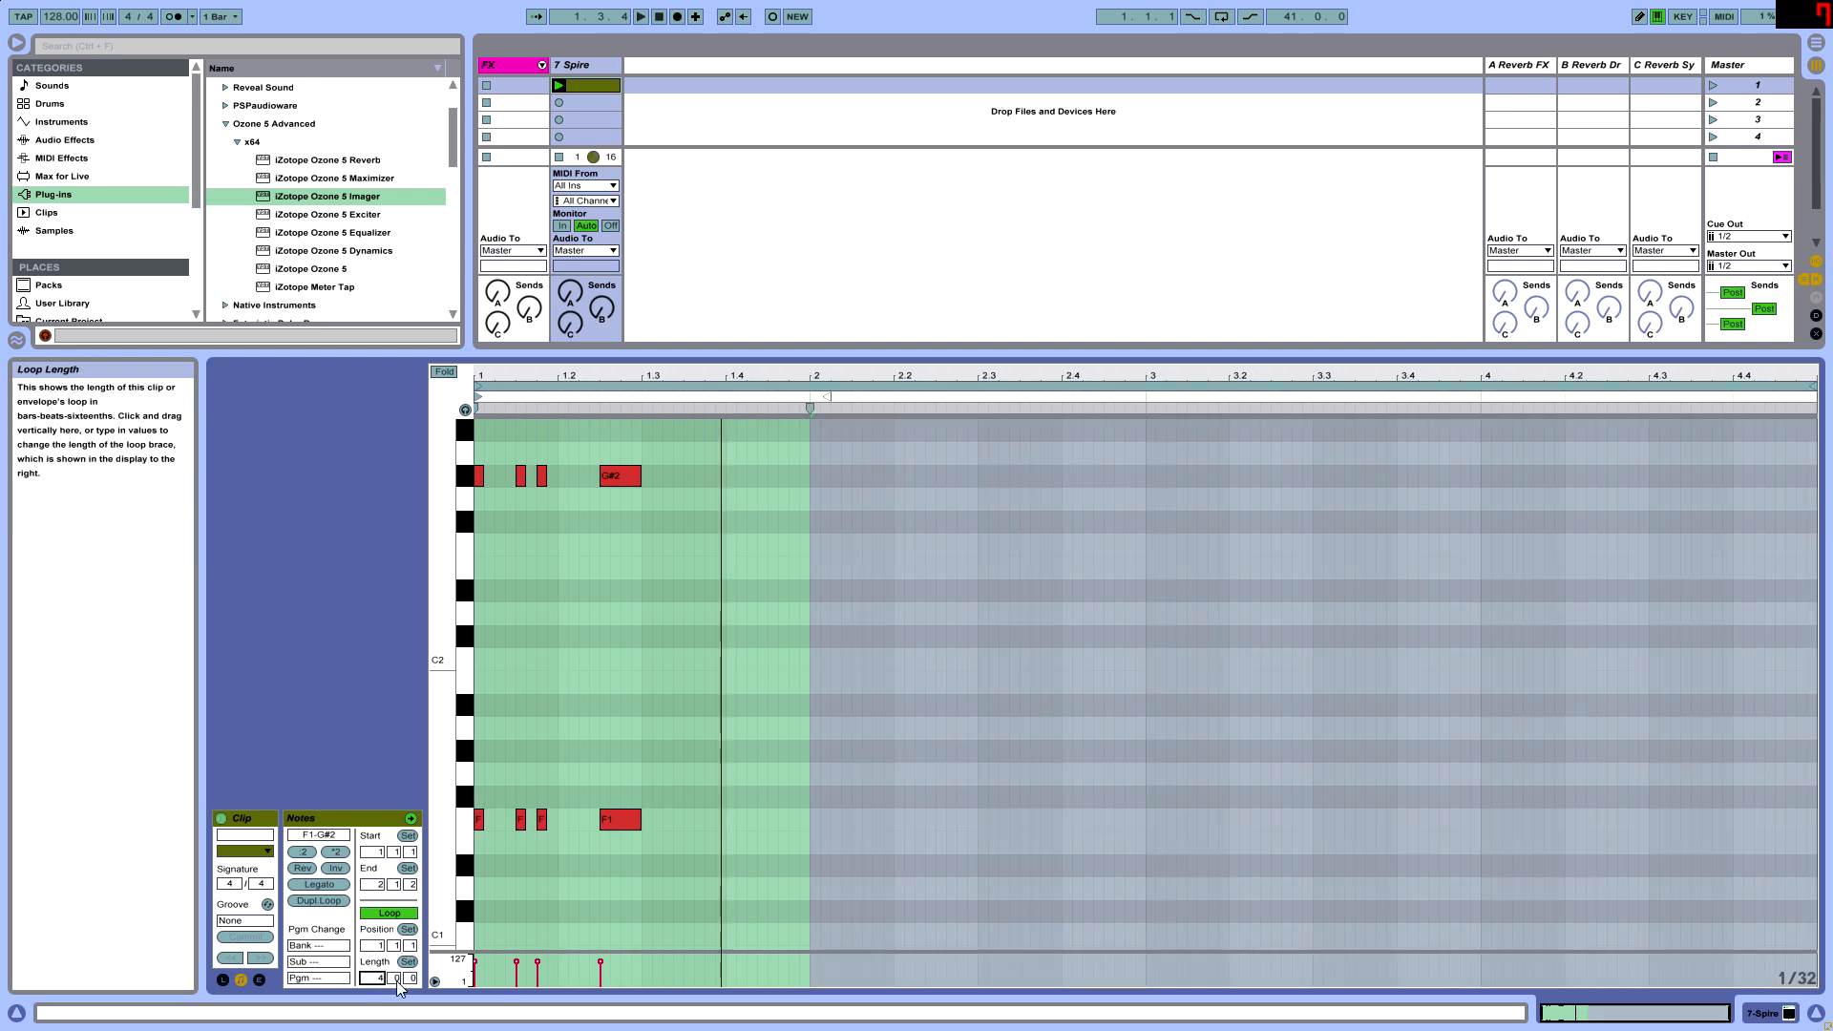
# - Copy the long F1 and G#2 pair to 1.3.3 and 1.4.3, auditioning the pattern
pyautogui.click(488, 640)
pyautogui.press('space')
pyautogui.moveTo(646, 846); pyautogui.dragTo(597, 425)
pyautogui.press('space')
pyautogui.moveTo(626, 811); pyautogui.dragTo(790, 821)
pyautogui.press('space')
pyautogui.press('space')
# - Transpose all notes in bar 1 up one octave to F2 and G#3
pyautogui.moveTo(807, 850); pyautogui.dragTo(491, 451)
pyautogui.moveTo(804, 869); pyautogui.dragTo(483, 777)
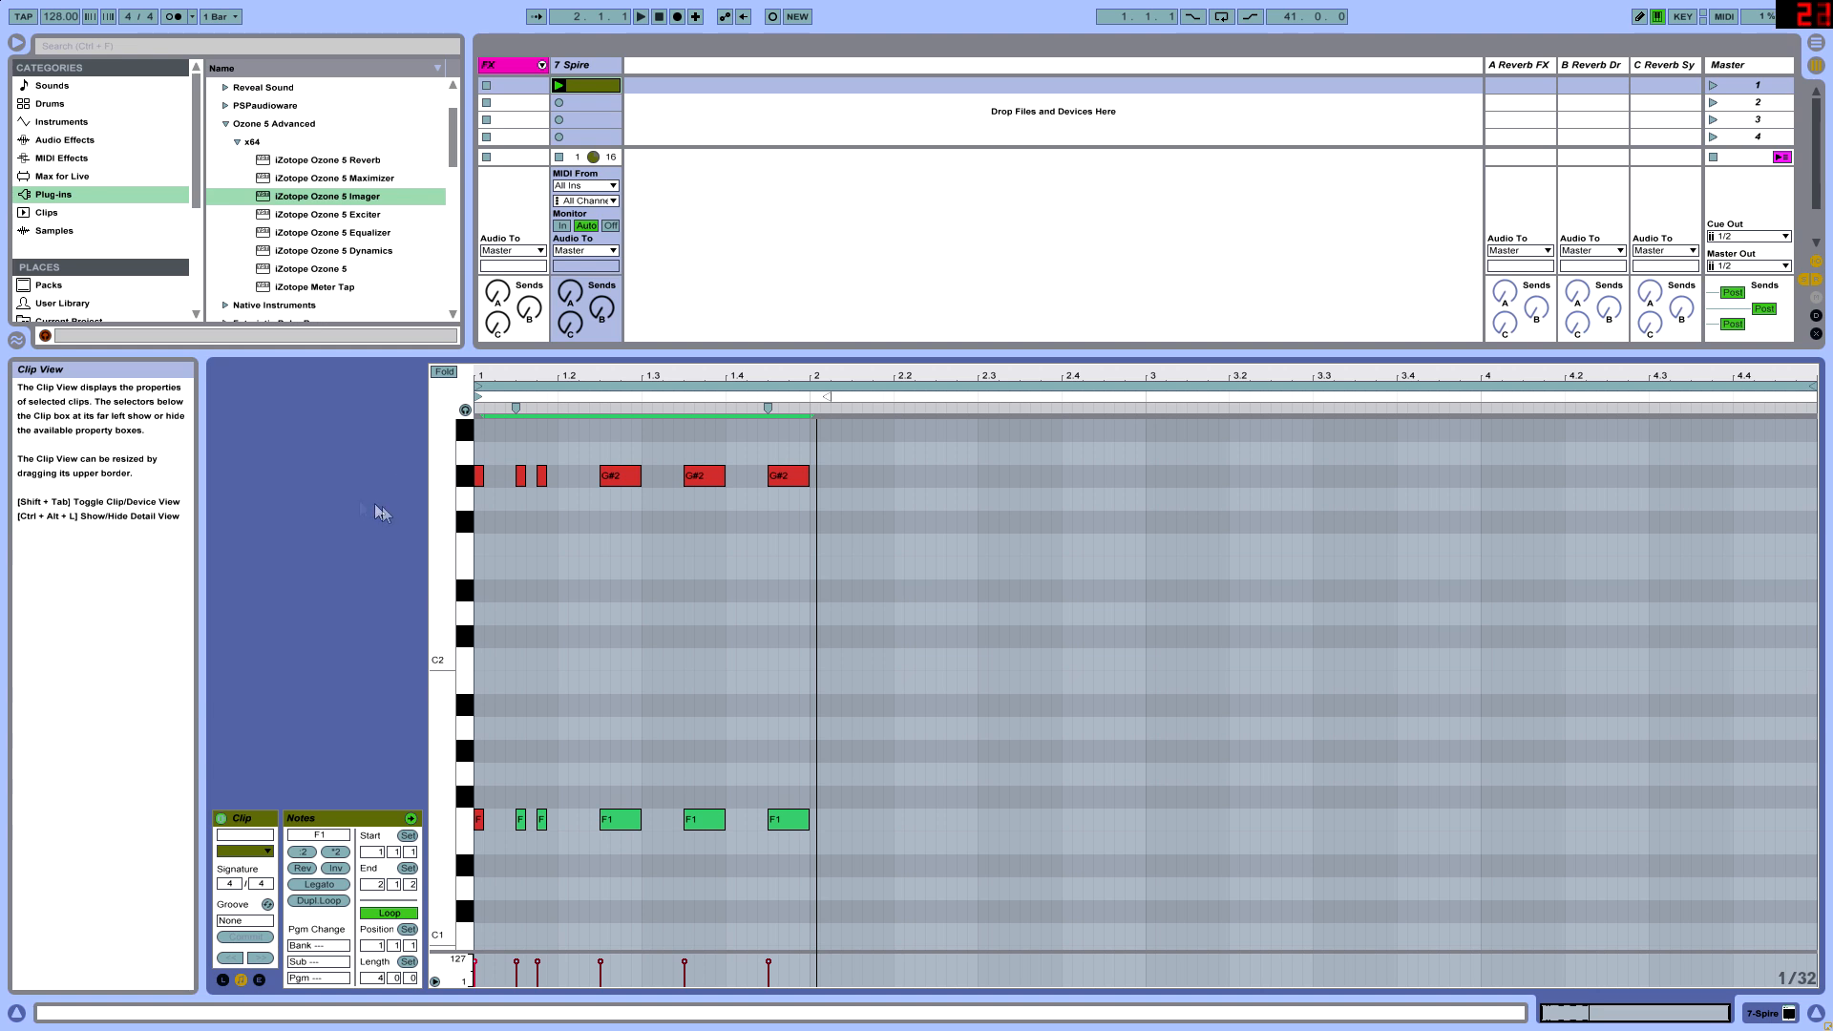
pyautogui.moveTo(769, 376); pyautogui.dragTo(887, 430)
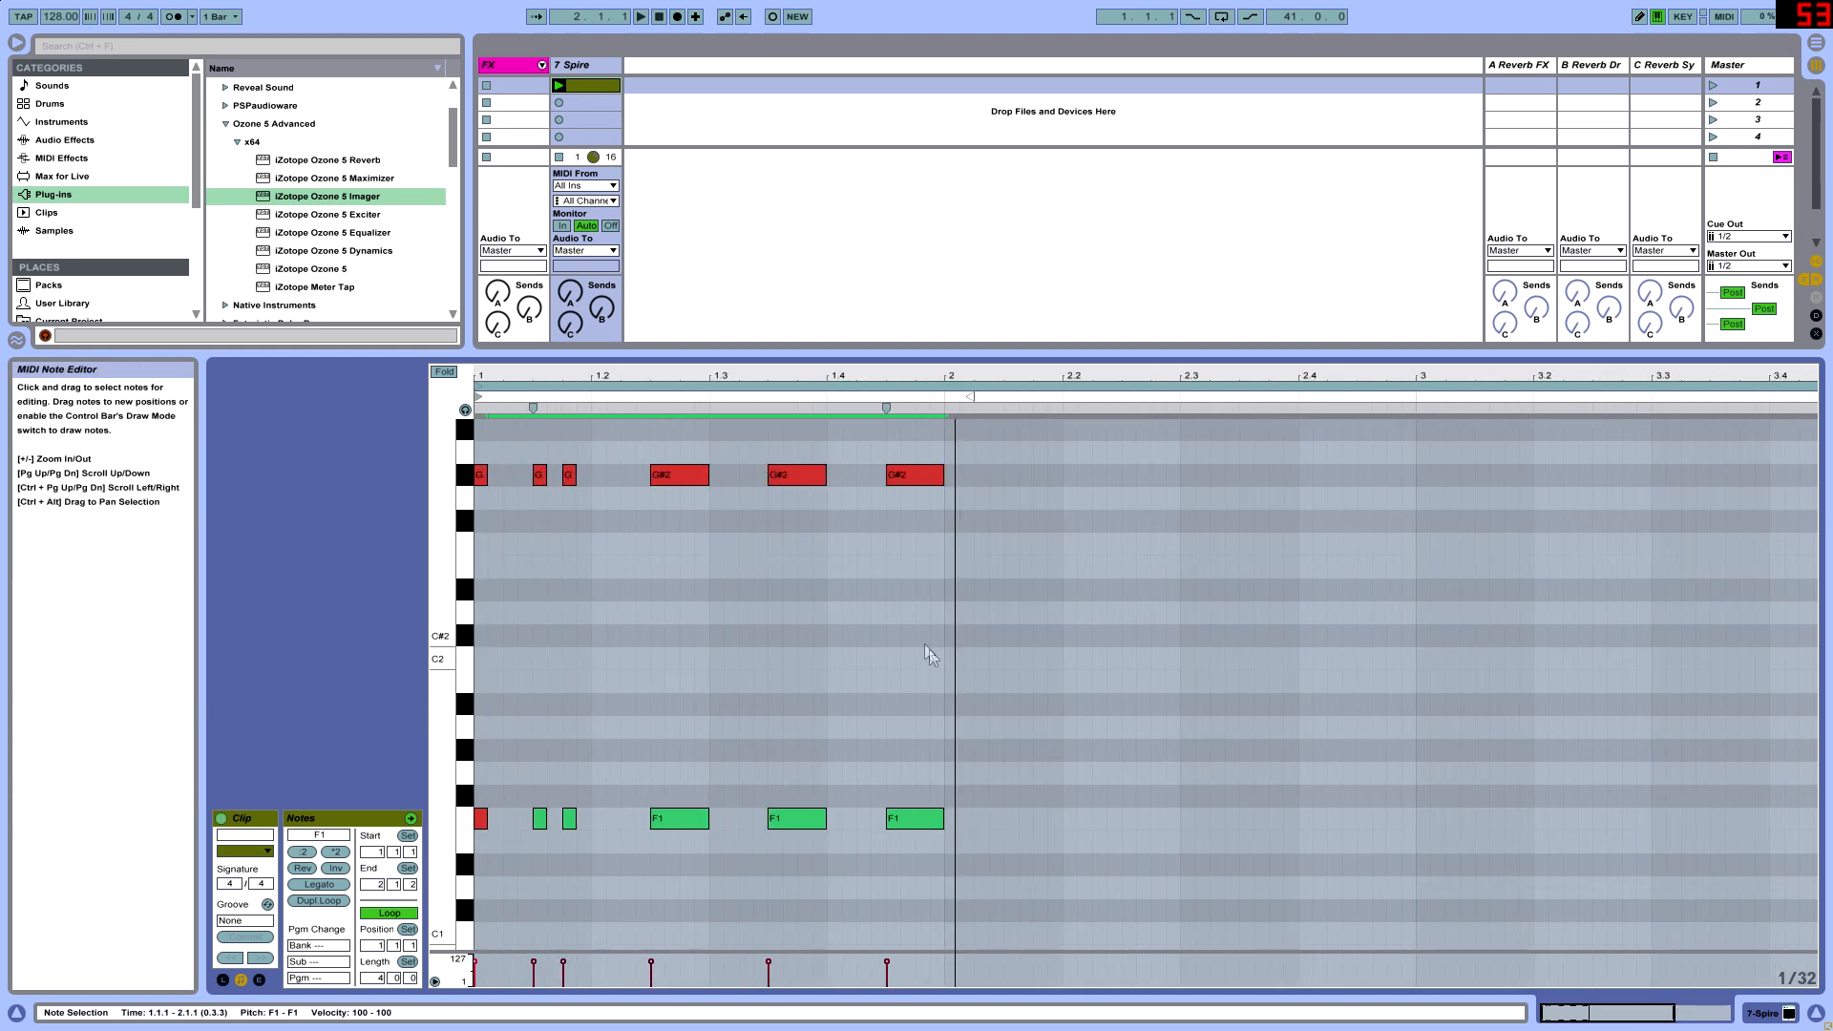
pyautogui.press('space')
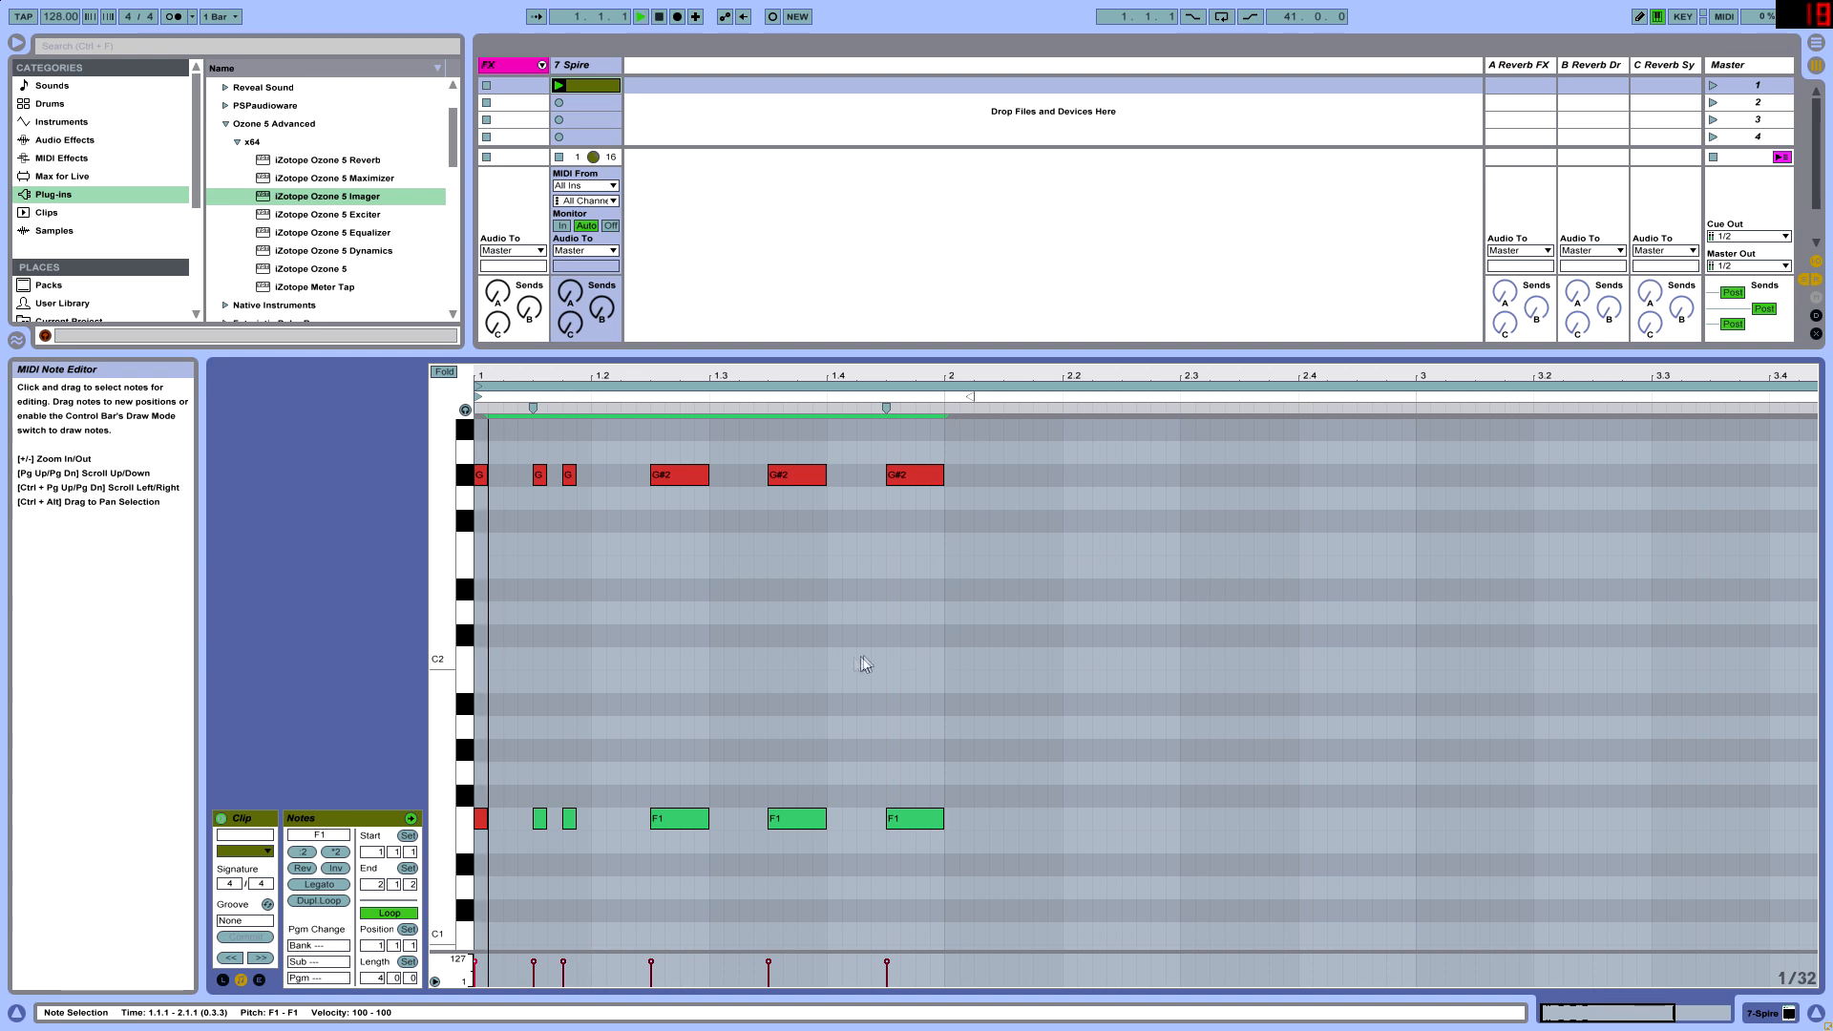
pyautogui.moveTo(927, 855); pyautogui.dragTo(256, 340)
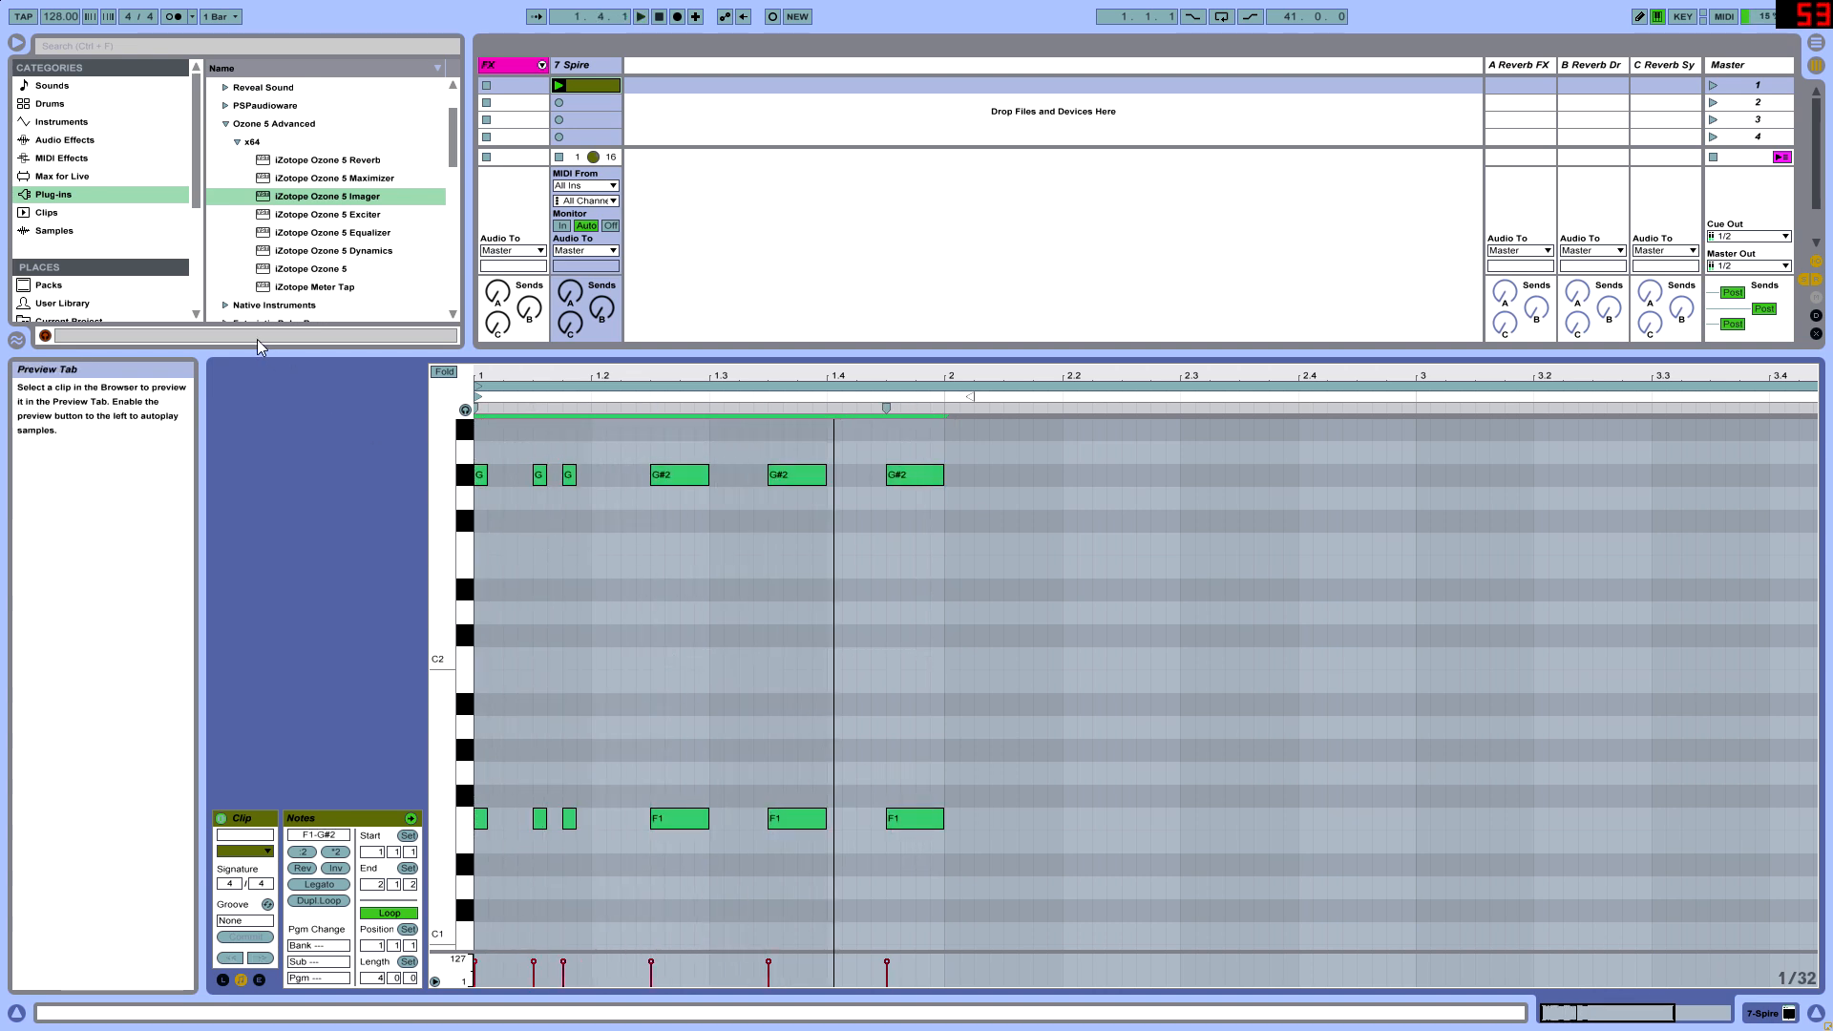
pyautogui.hotkey('shift', 'Up')
pyautogui.scroll(1, 812, 635)
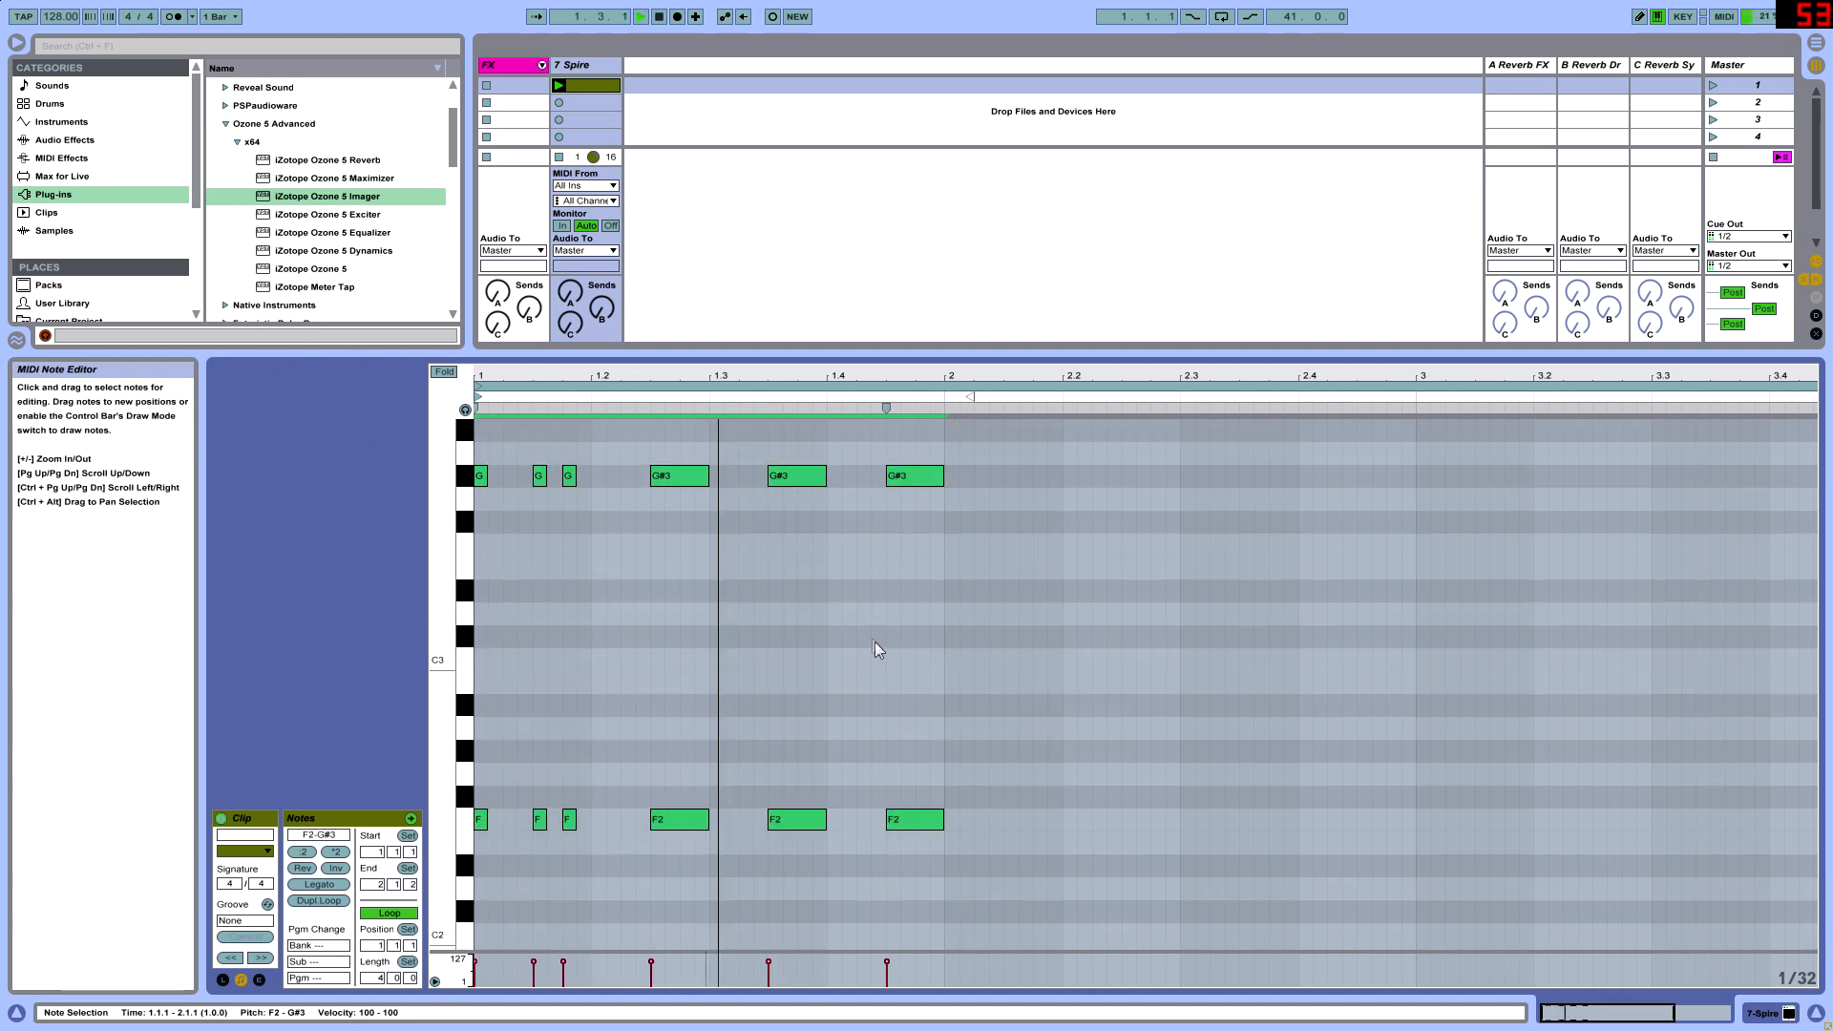
# - Set the Spire synth's number of voices to 16 and close its plug-in window
pyautogui.click(604, 83)
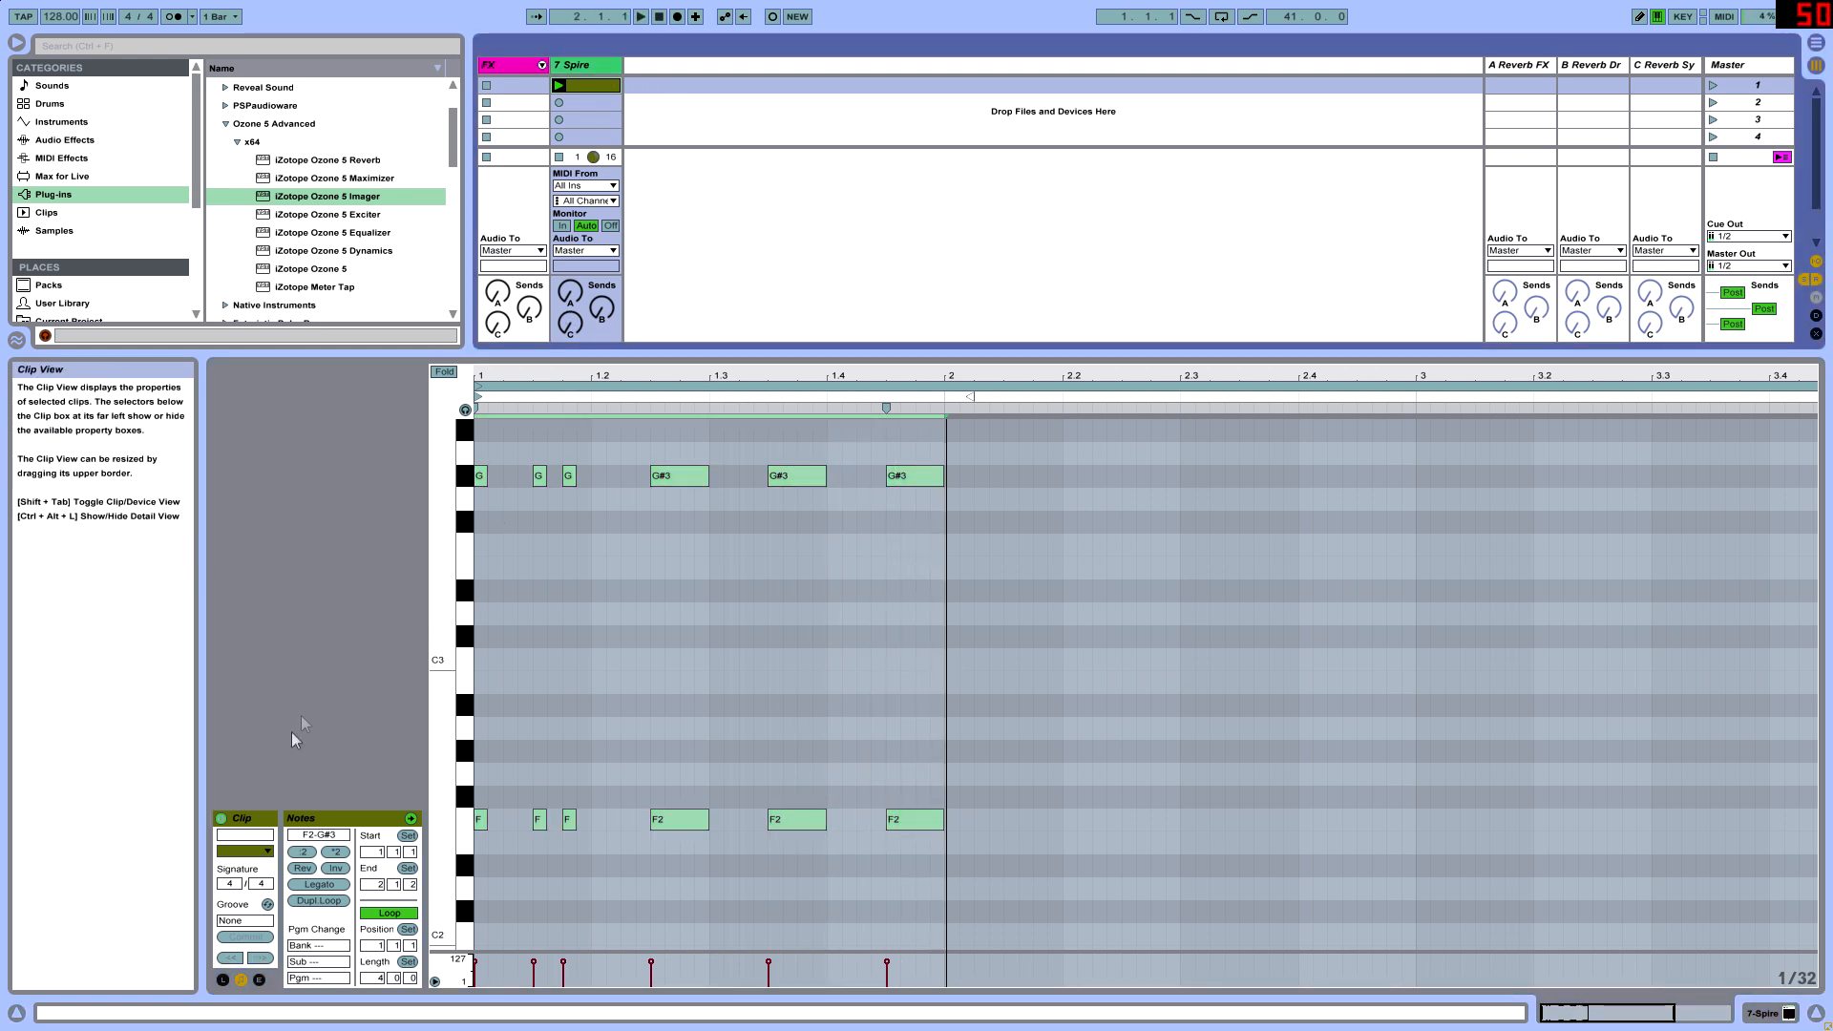
pyautogui.hotkey('shift', 'Tab')
pyautogui.click(260, 818)
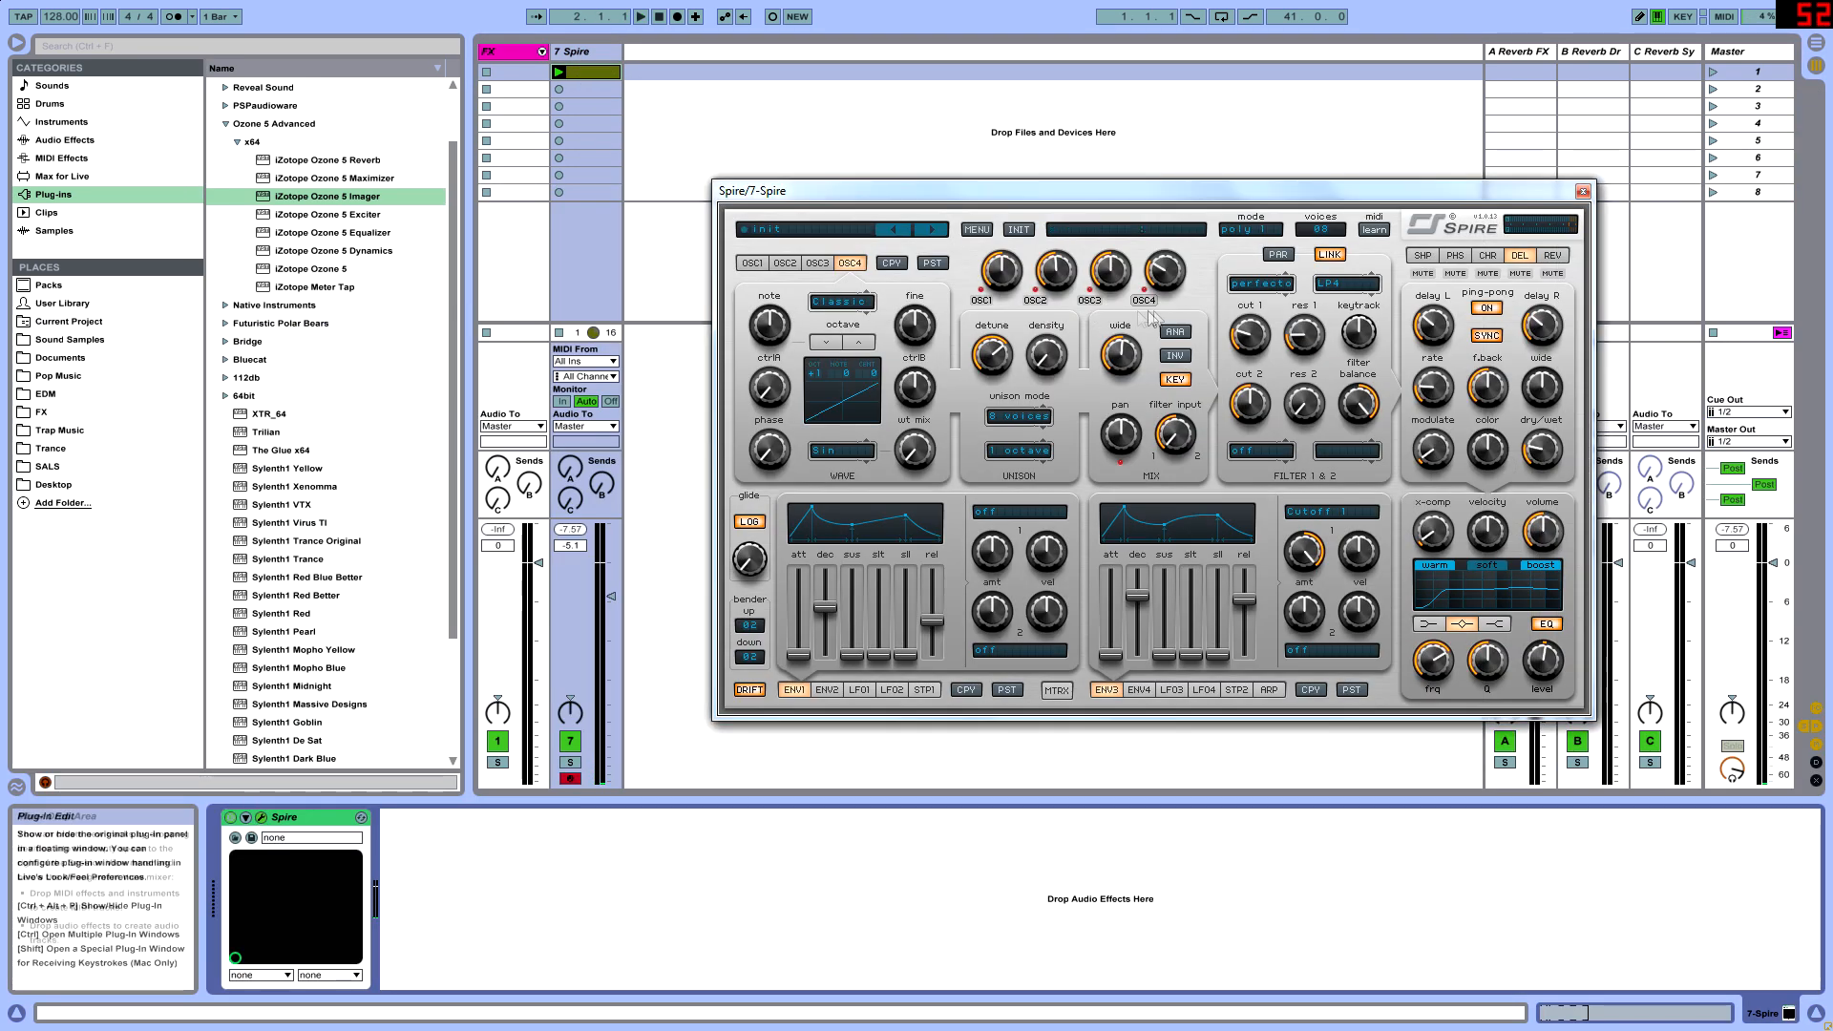
pyautogui.click(1321, 230)
pyautogui.click(1380, 377)
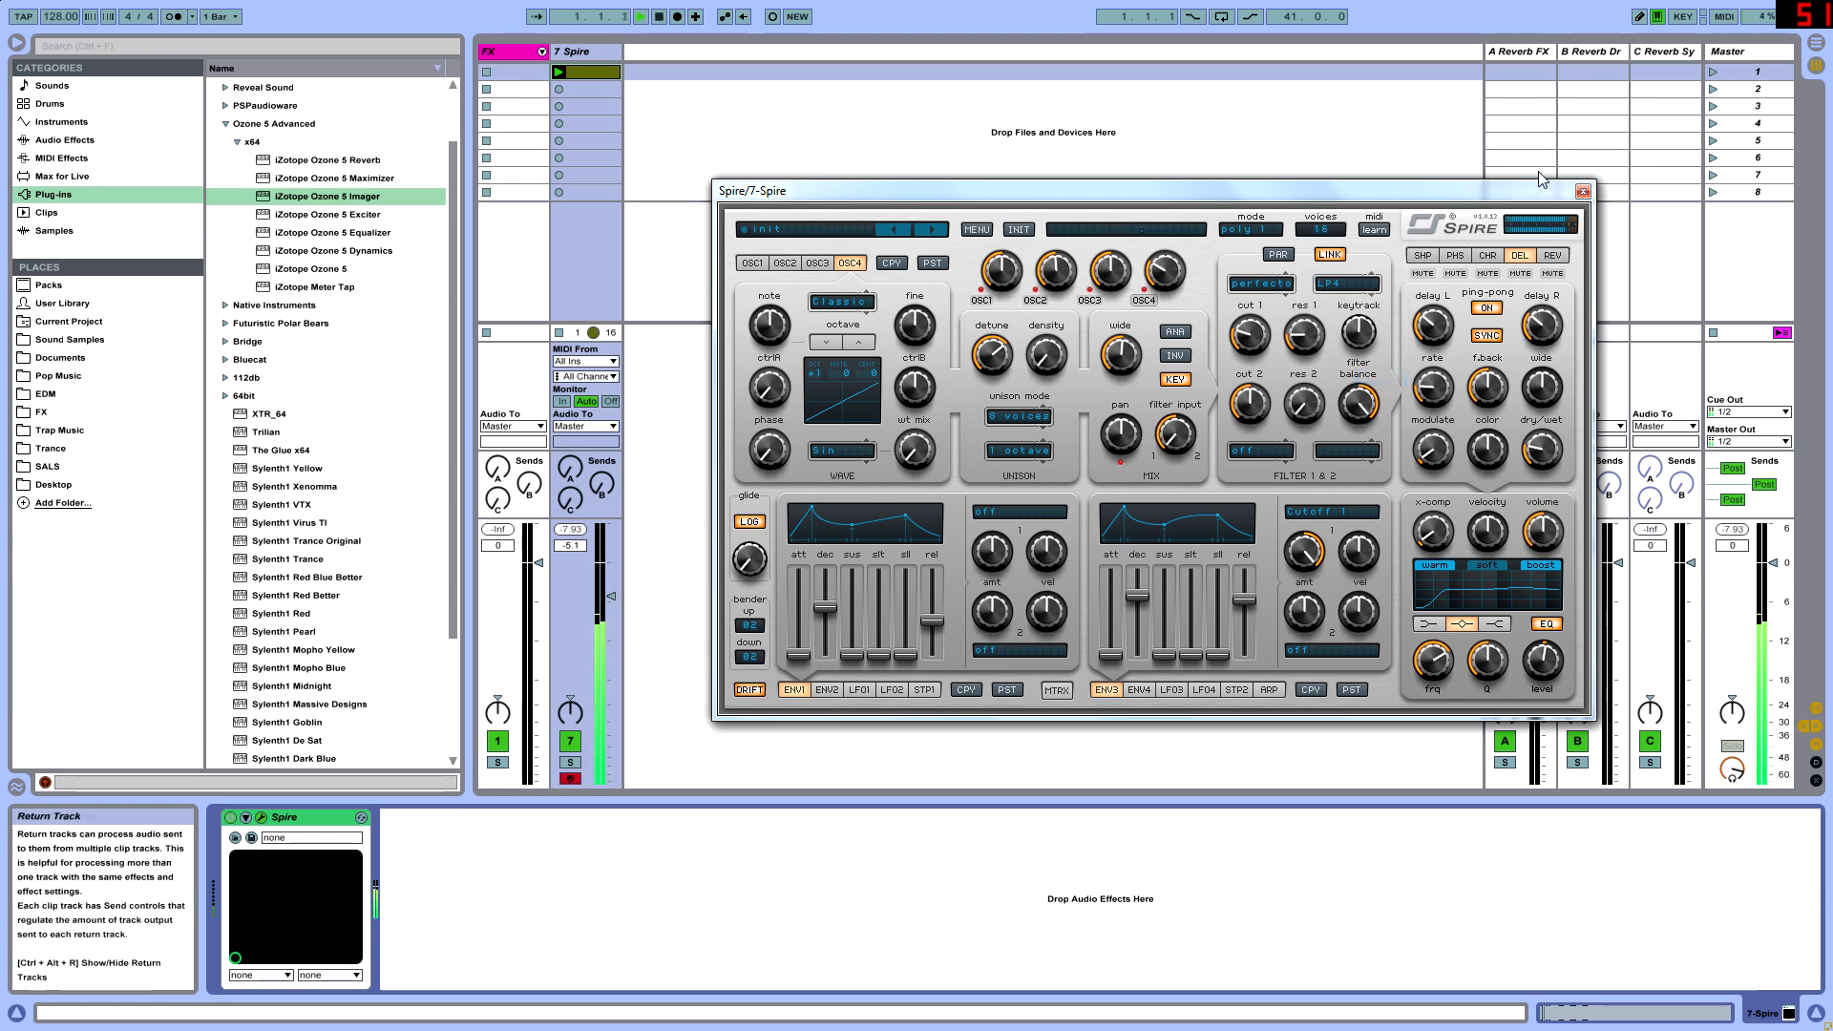
pyautogui.click(1583, 191)
# - Copy the clip's F2 bass rhythm from bar 1 into bar 2, lowering it to D#2, and audition it
pyautogui.click(598, 66)
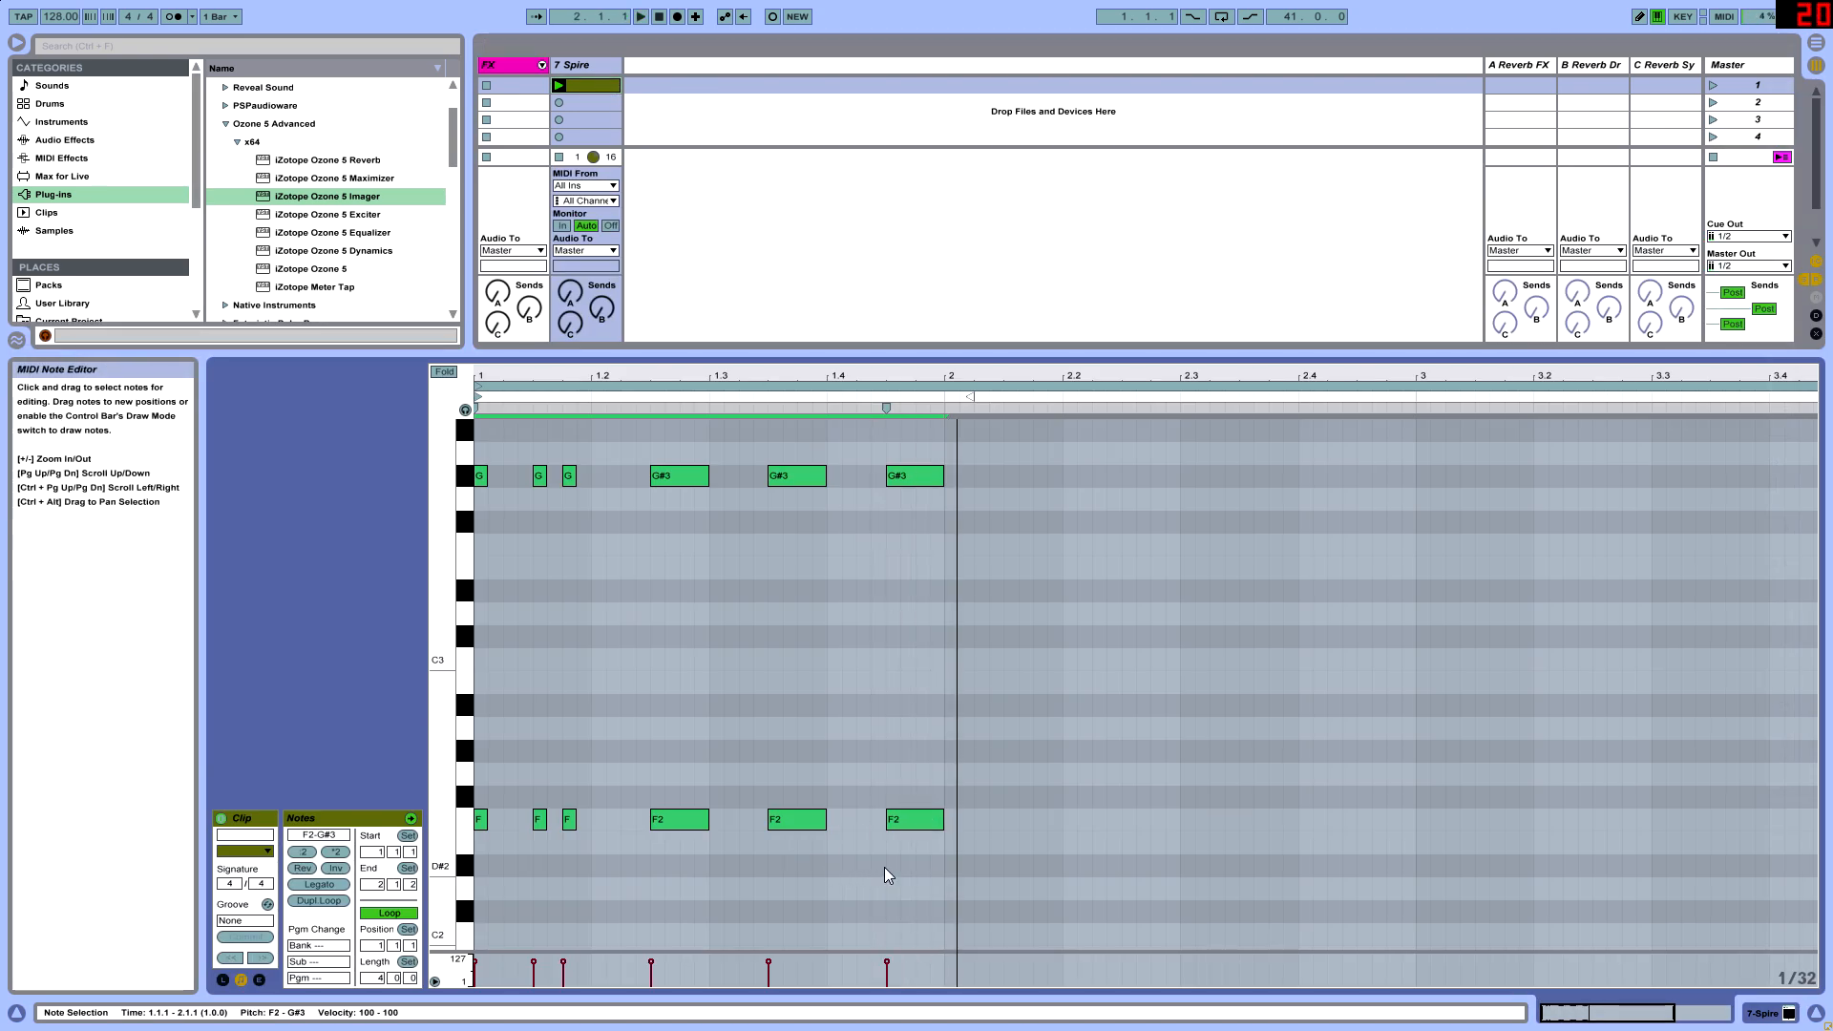
pyautogui.scroll(-2, 880, 827)
pyautogui.scroll(2, 842, 785)
pyautogui.moveTo(462, 826); pyautogui.dragTo(449, 833)
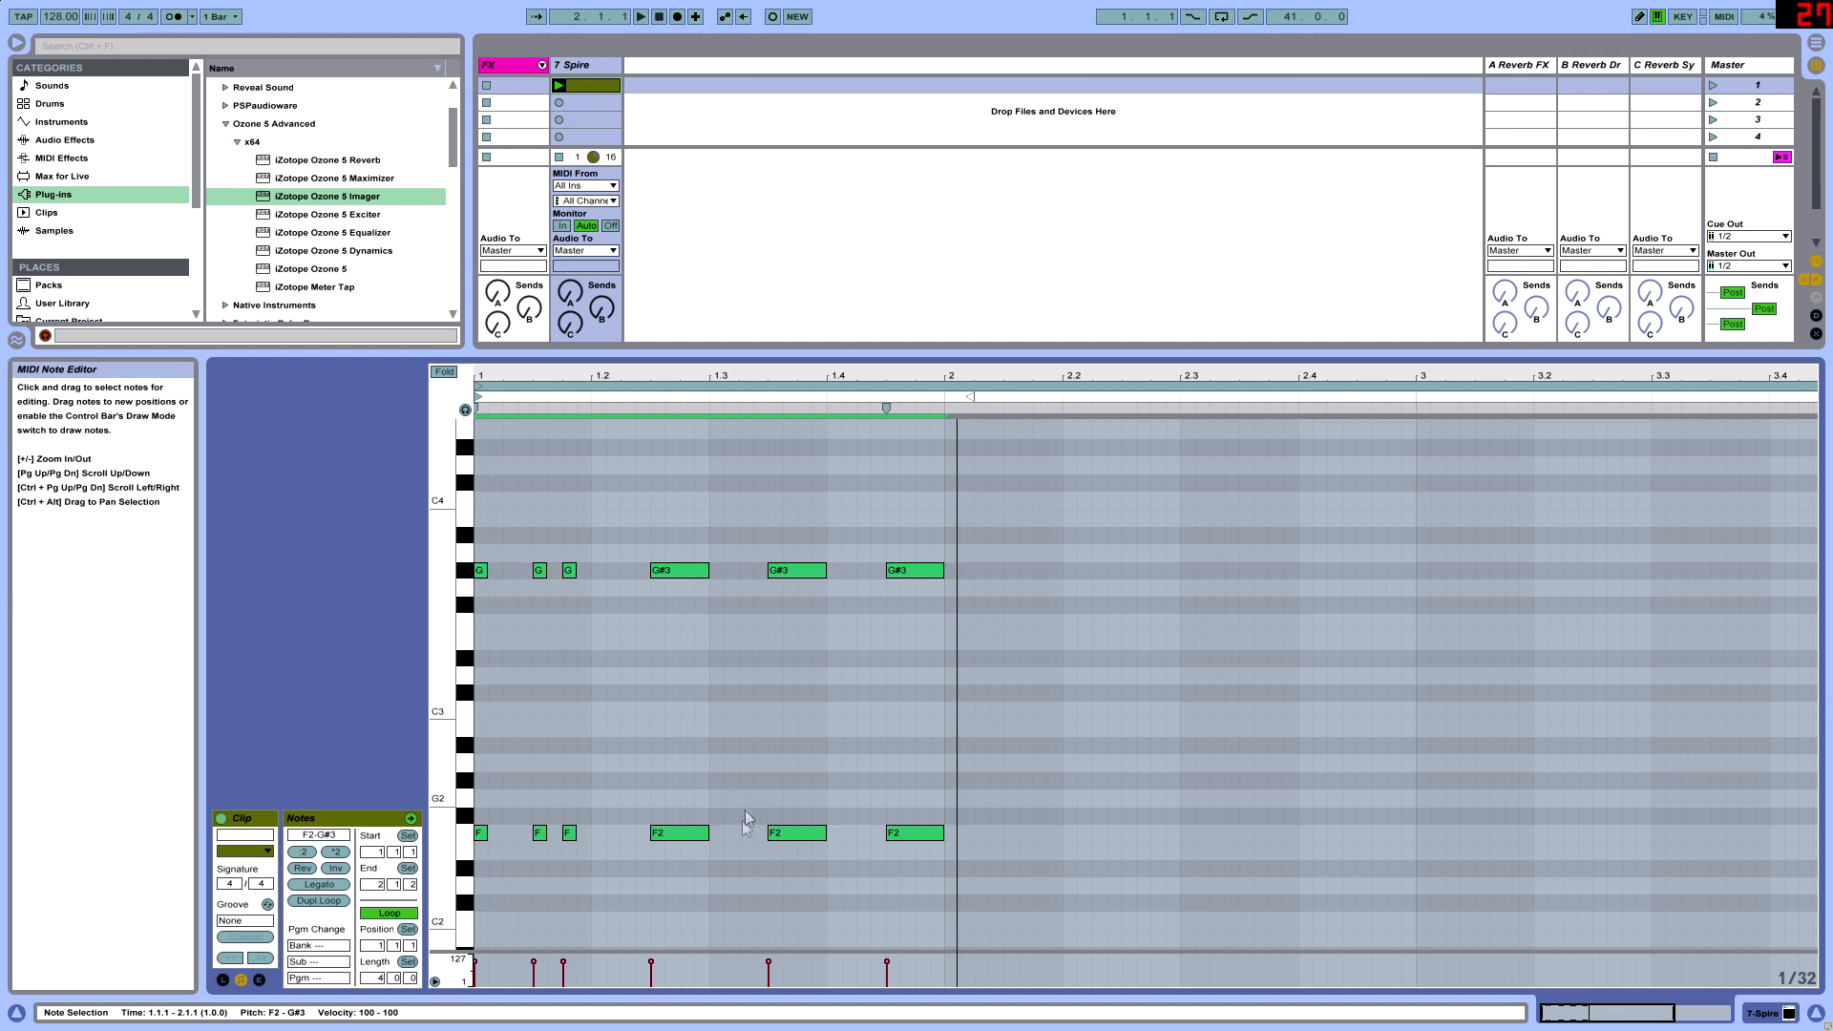
pyautogui.moveTo(481, 856); pyautogui.dragTo(1134, 809)
pyautogui.scroll(-1, 955, 788)
pyautogui.moveTo(923, 761); pyautogui.dragTo(1395, 798)
pyautogui.press('space')
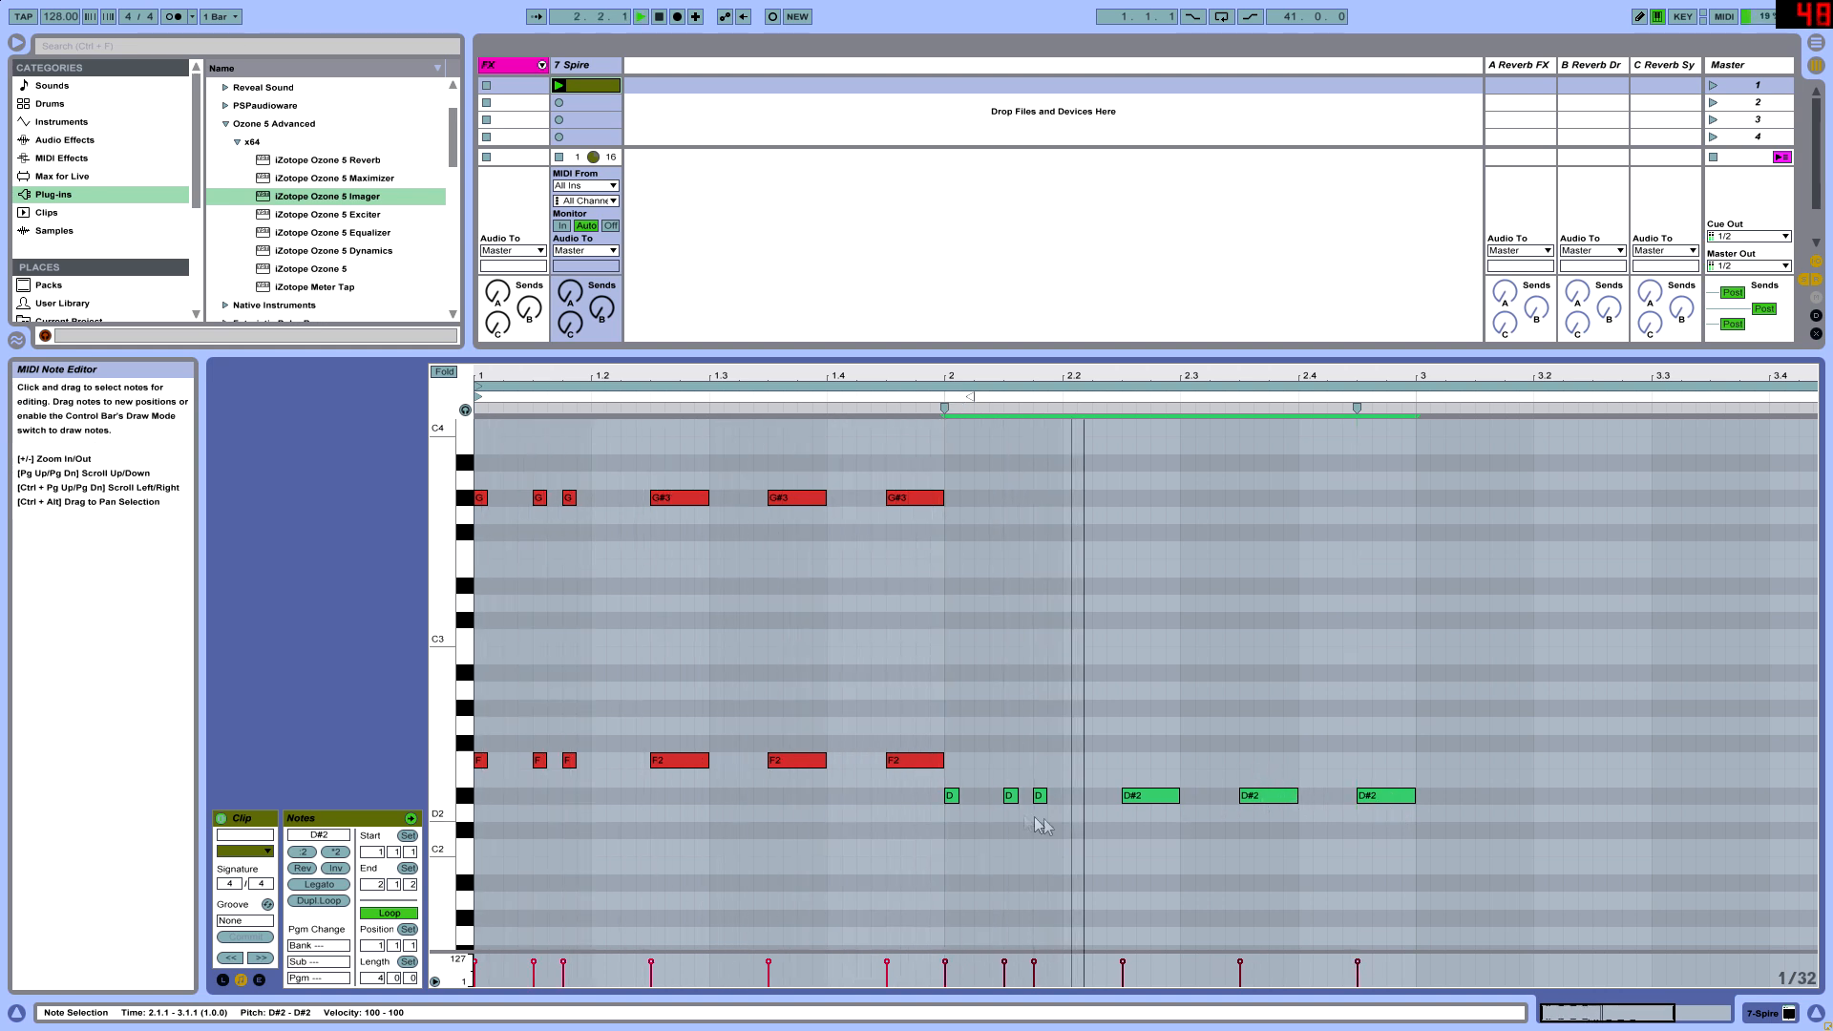
# - Copy the bass rhythm into bar 3 at G#2 and into bar 4 at C#2
pyautogui.scroll(1, 988, 826)
pyautogui.moveTo(964, 869); pyautogui.dragTo(1432, 849)
pyautogui.press('space')
pyautogui.moveTo(952, 853); pyautogui.dragTo(1432, 766)
pyautogui.press('space')
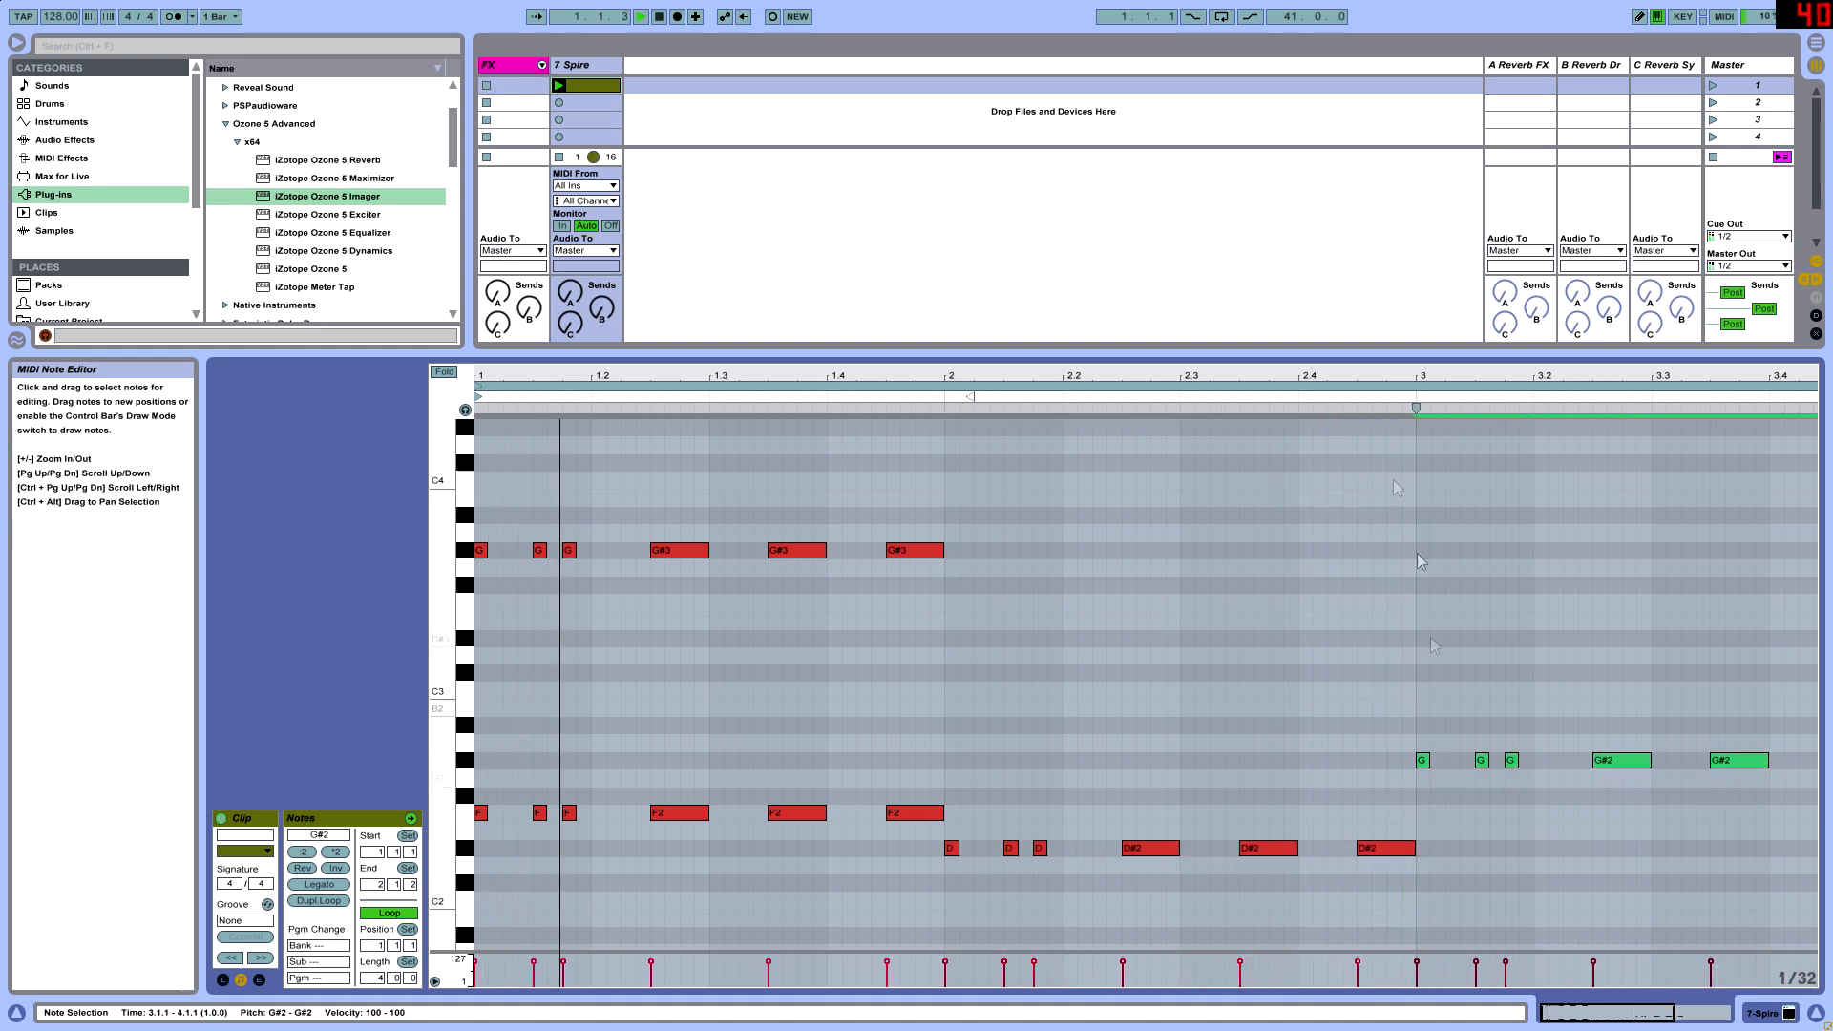
pyautogui.press('-')
pyautogui.moveTo(1151, 760); pyautogui.dragTo(1488, 886)
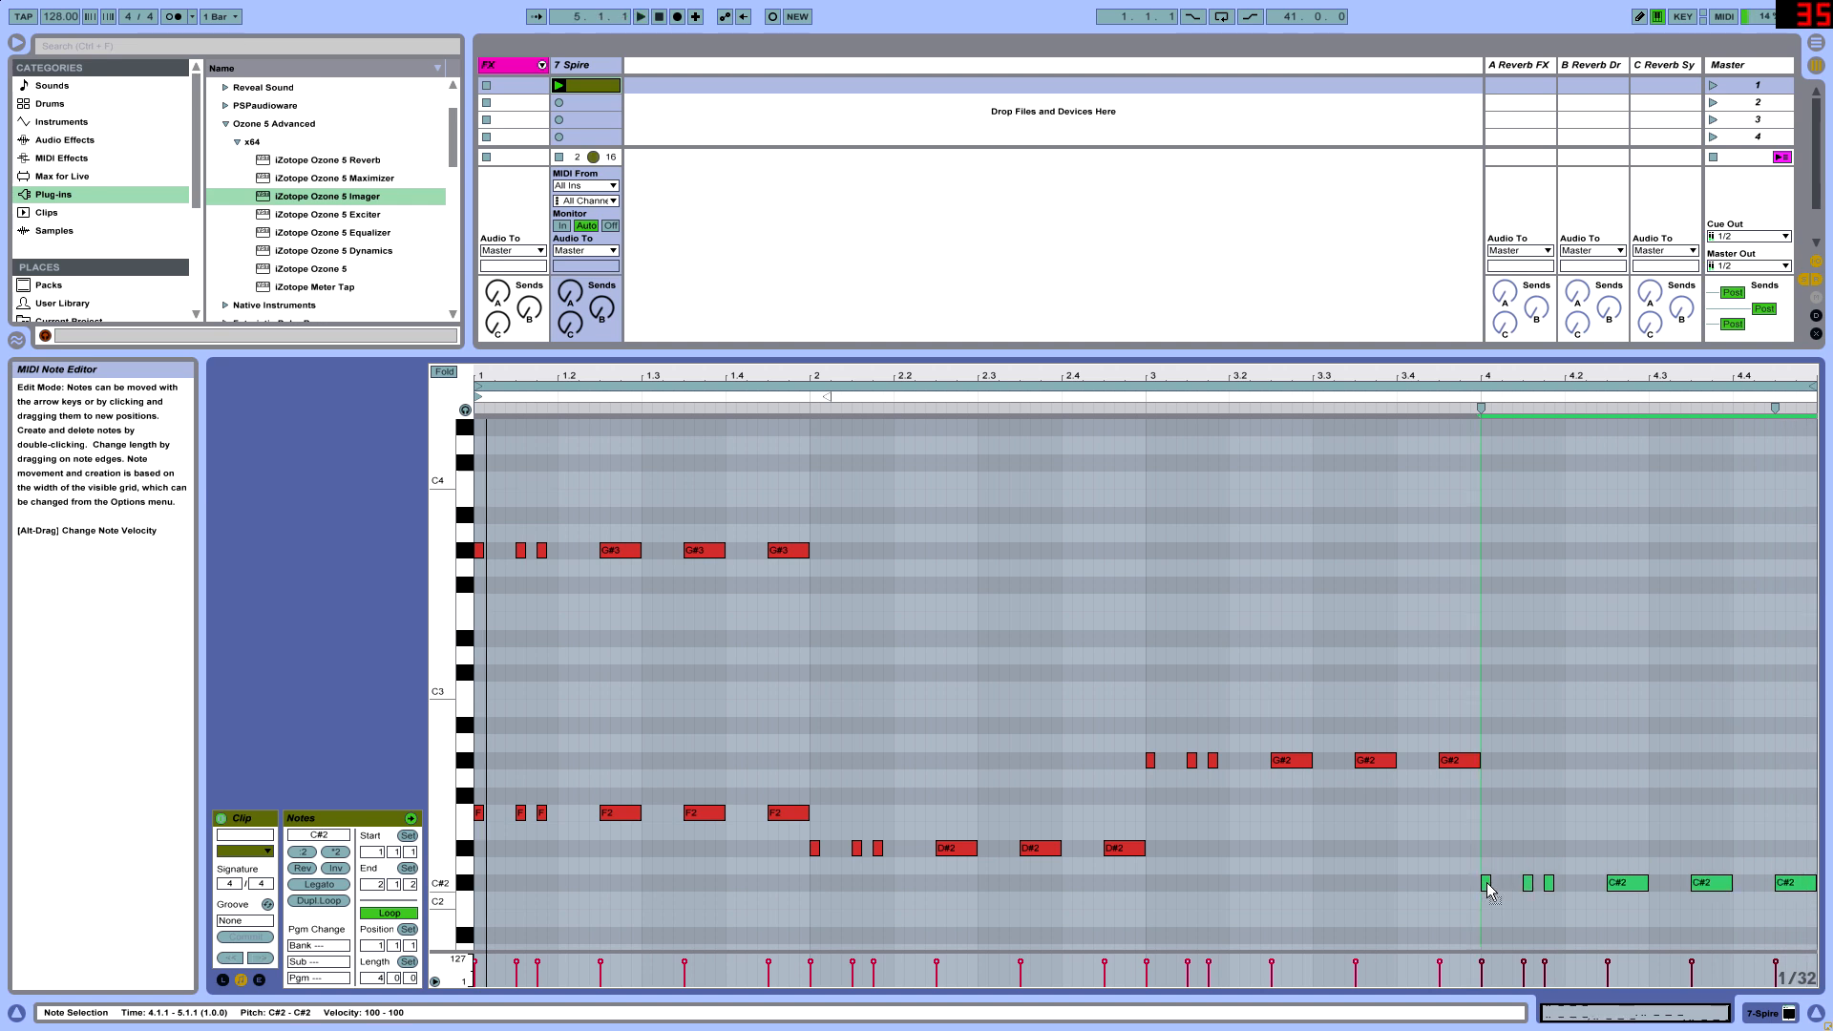
# - Copy bar 2's D#2 rhythm and transpose the copy up to G3 as the upper part
pyautogui.moveTo(819, 884); pyautogui.dragTo(1266, 844)
pyautogui.click(816, 850)
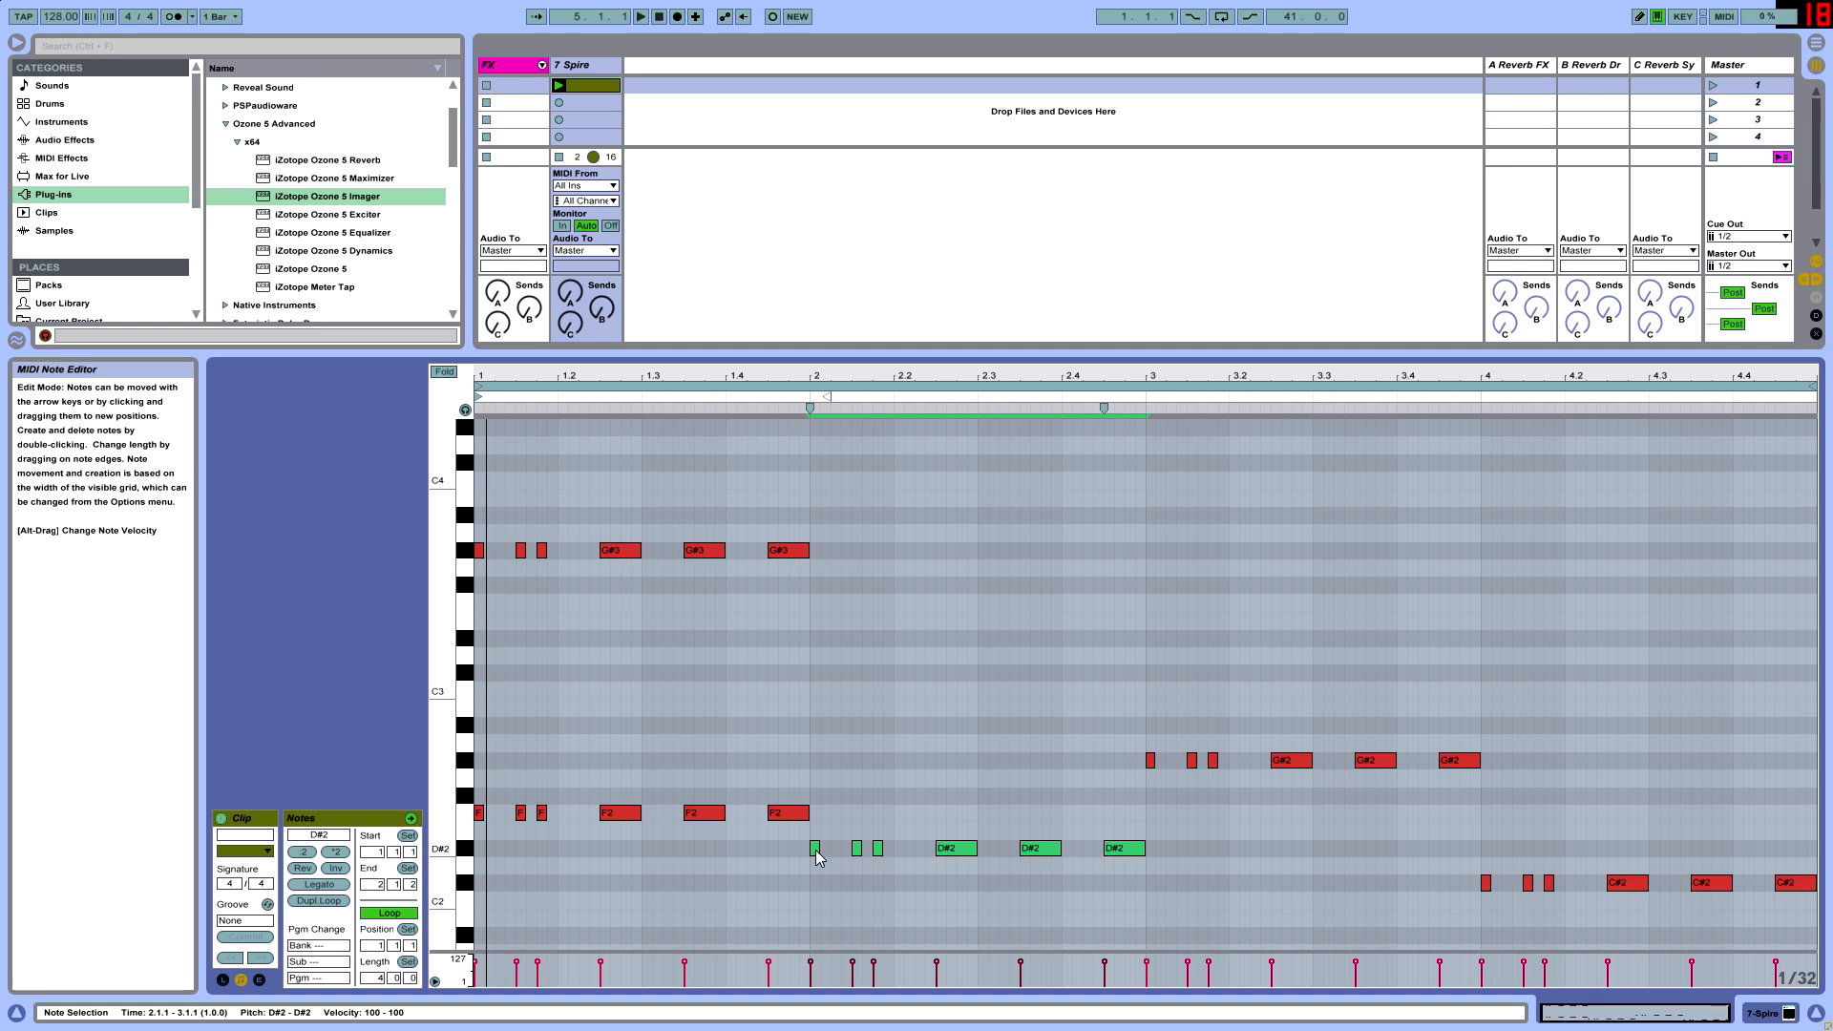
pyautogui.moveTo(771, 880); pyautogui.dragTo(1176, 855)
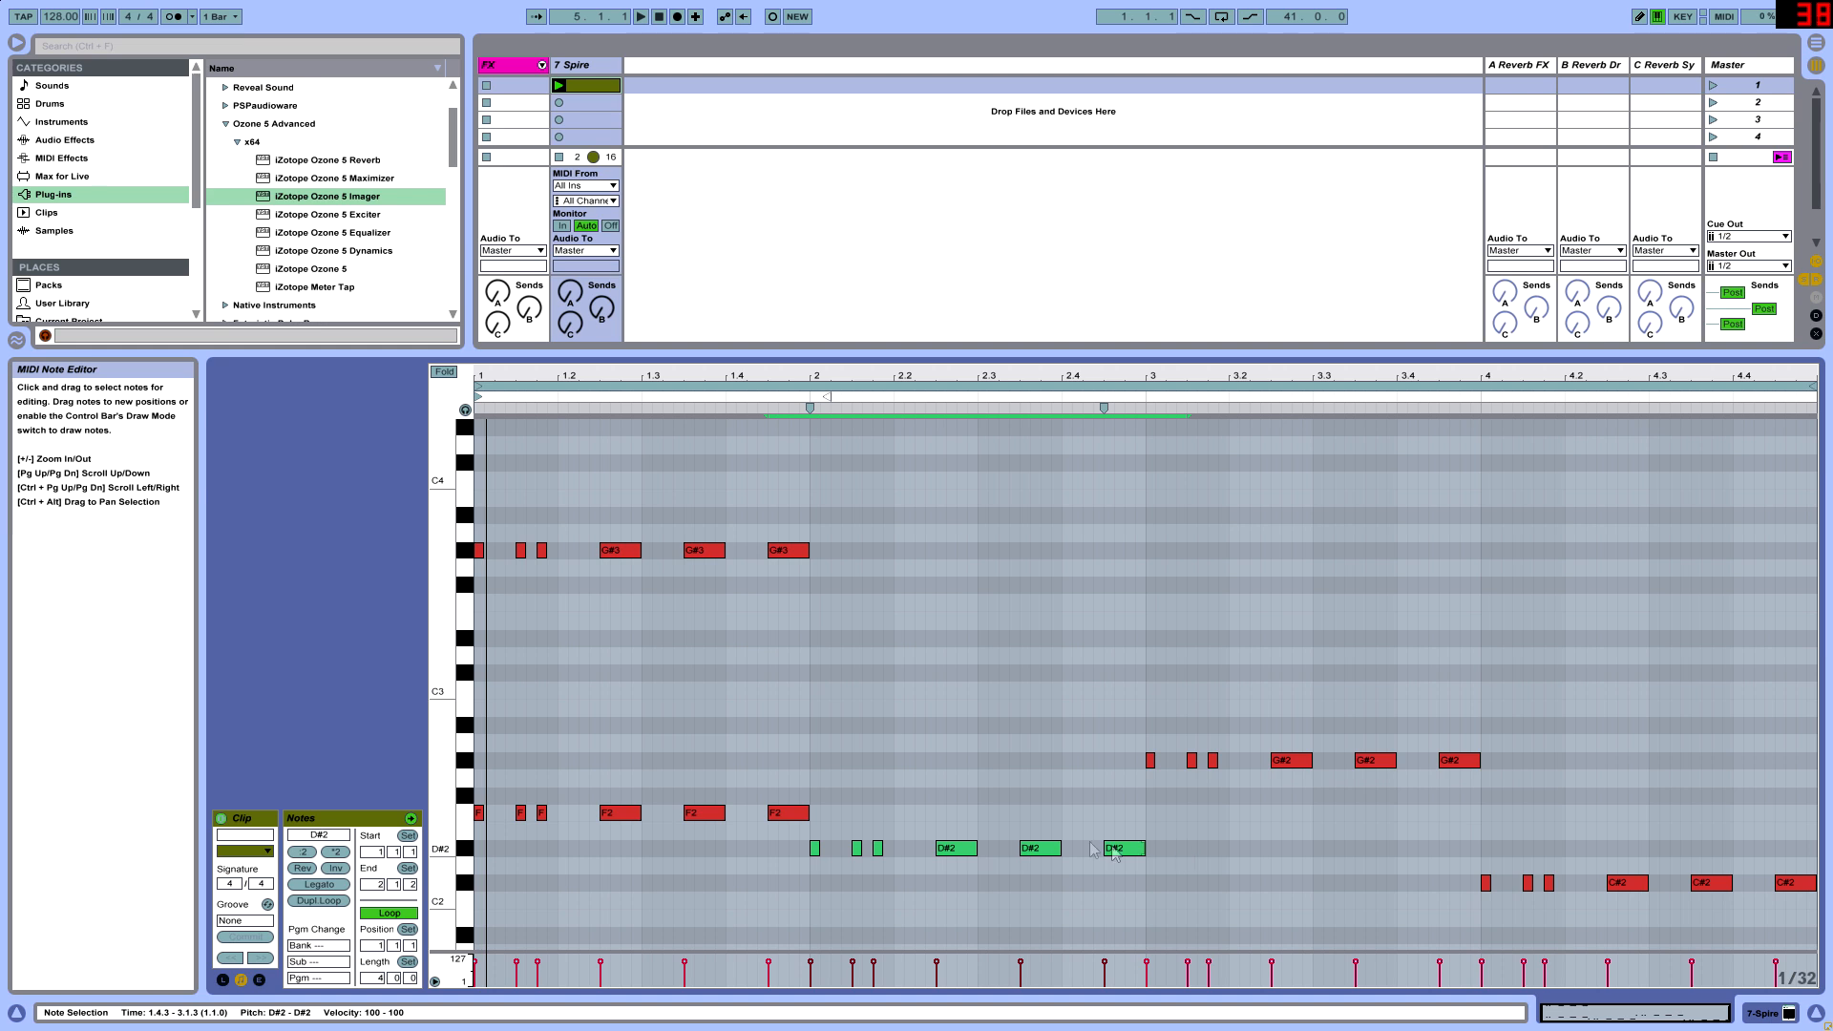
pyautogui.moveTo(439, 849); pyautogui.dragTo(466, 851)
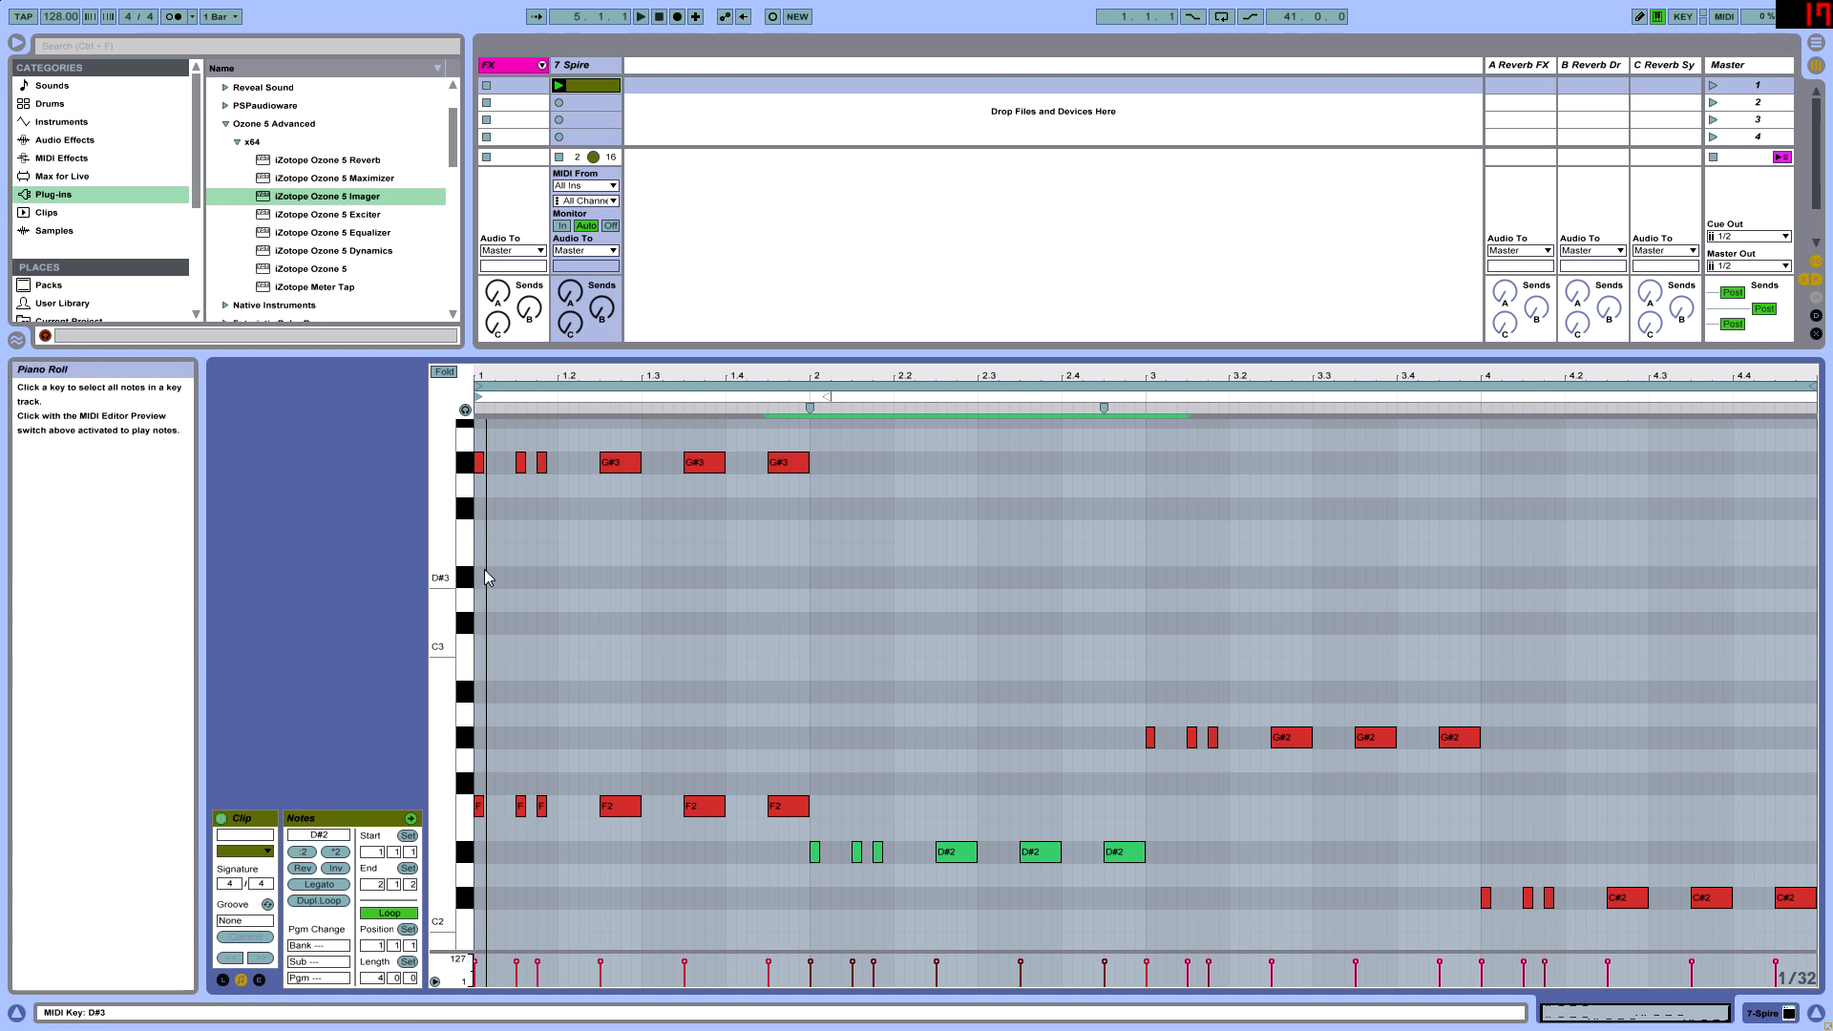
pyautogui.moveTo(803, 882); pyautogui.dragTo(1303, 810)
pyautogui.moveTo(785, 907); pyautogui.dragTo(1260, 847)
pyautogui.press('super')
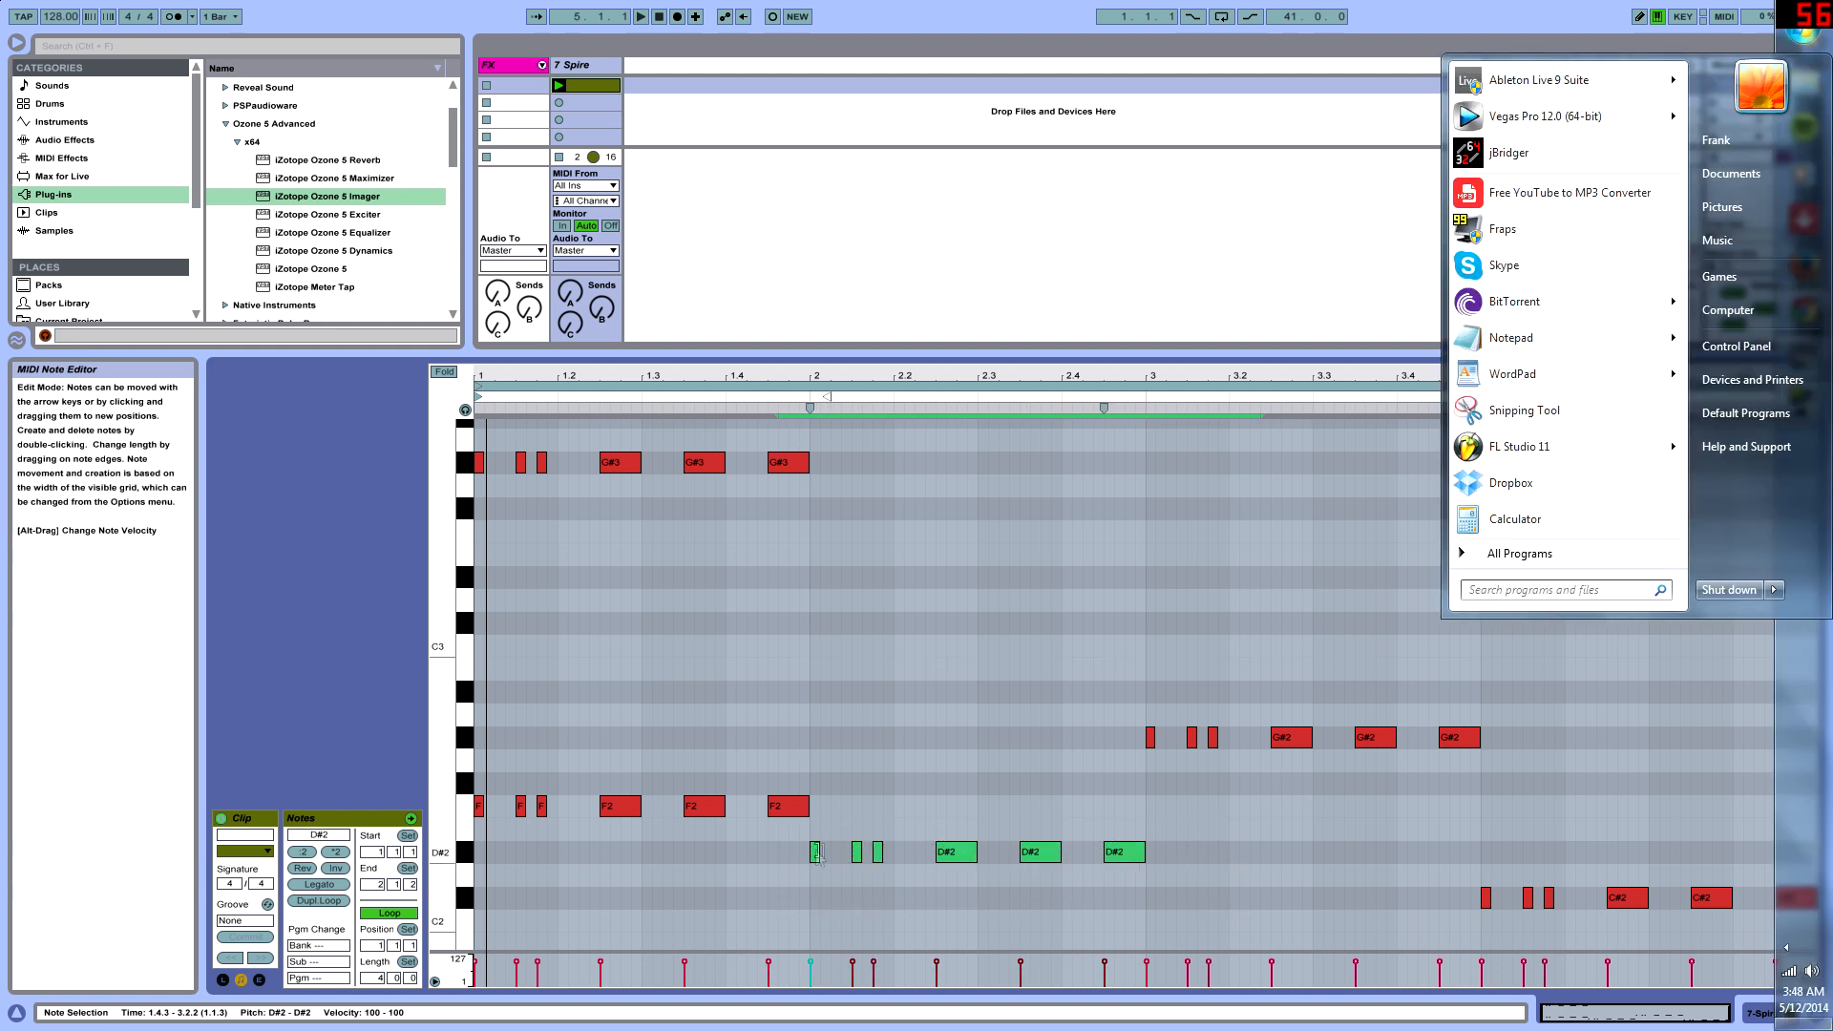
pyautogui.click(1032, 833)
pyautogui.moveTo(808, 893); pyautogui.dragTo(1221, 853)
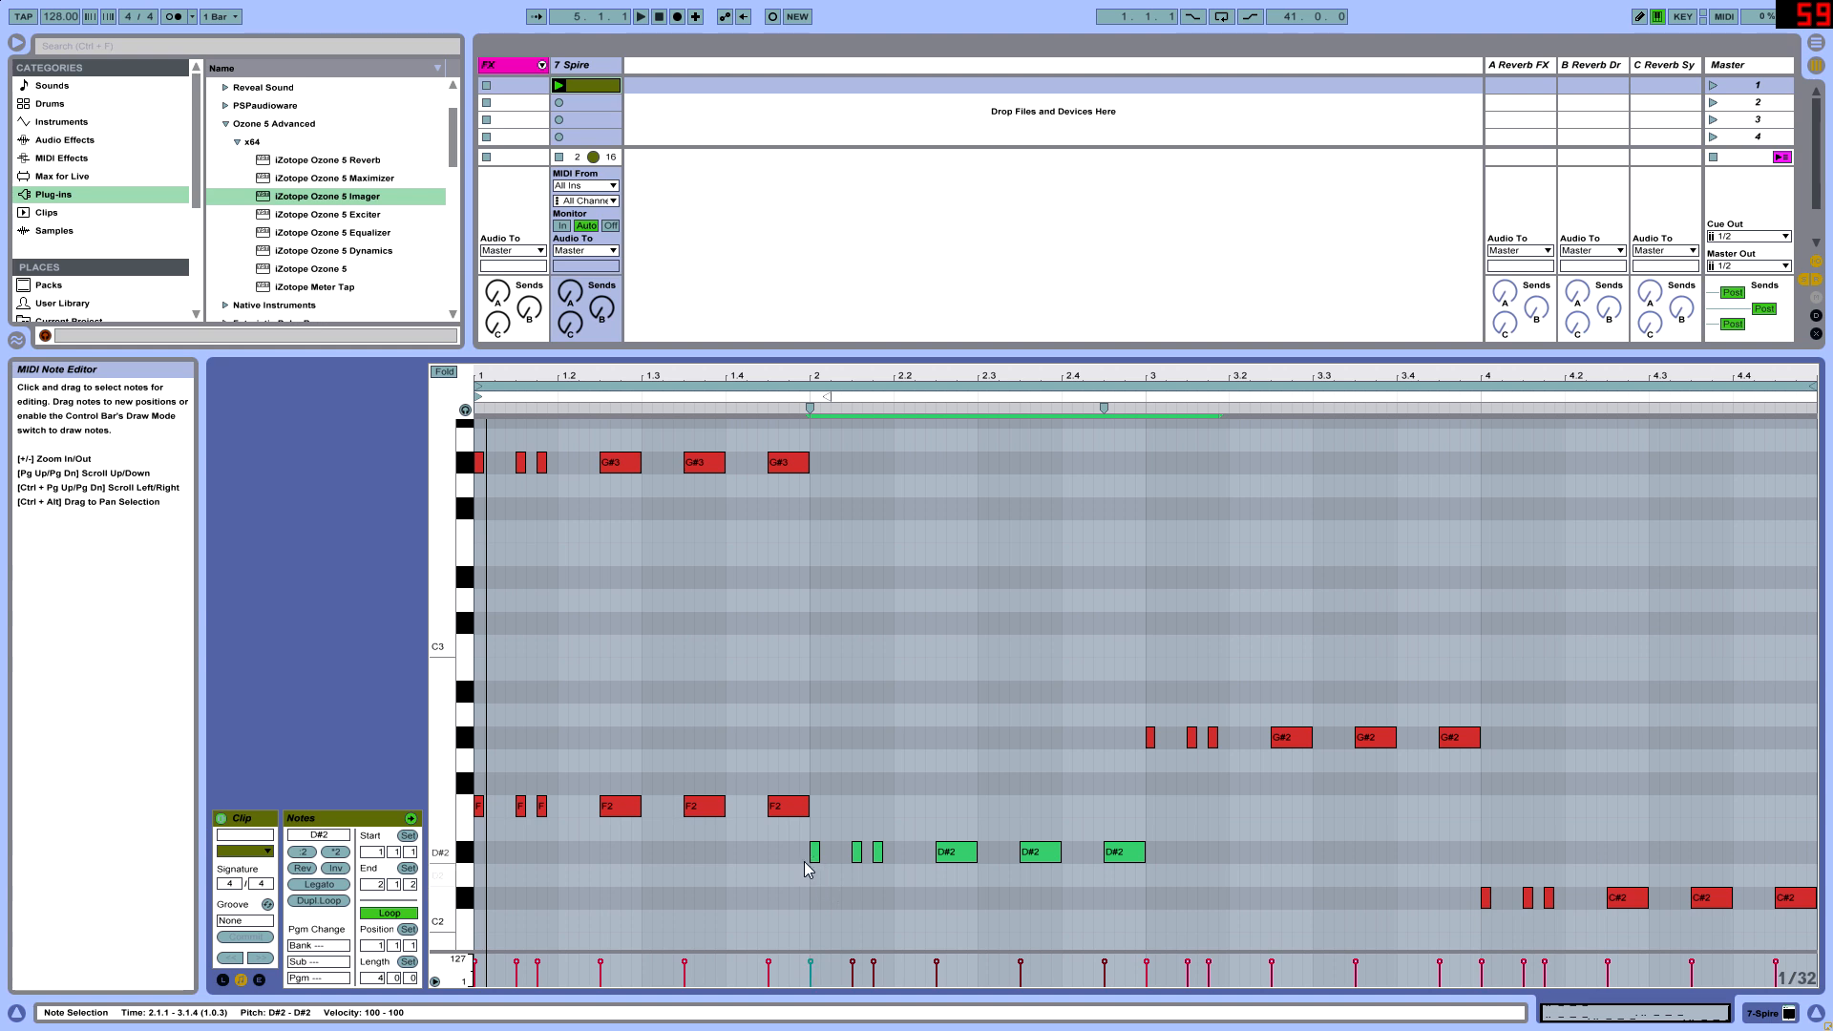
pyautogui.moveTo(813, 855); pyautogui.dragTo(818, 769)
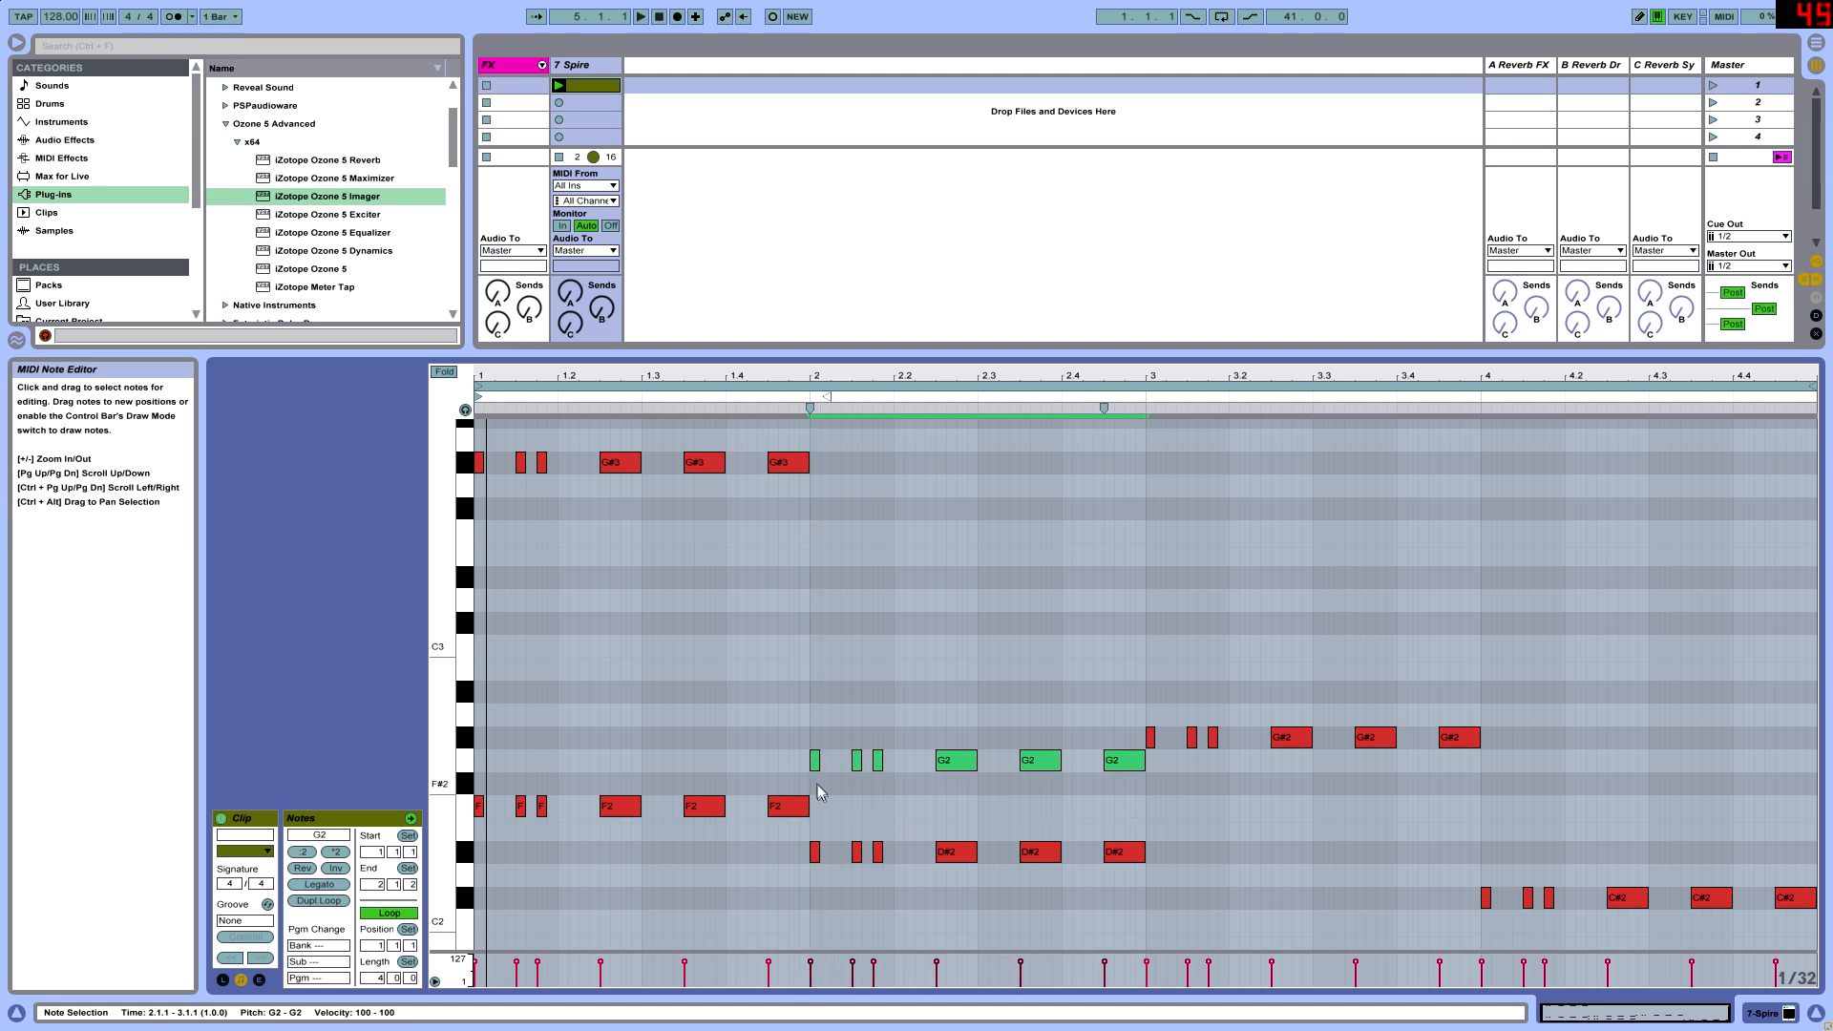
pyautogui.hotkey('shift', 'Up')
# - Copy bar 3's G#2 rhythm and transpose the copy up to C4
pyautogui.scroll(1, 1113, 823)
pyautogui.moveTo(1123, 823); pyautogui.dragTo(1813, 754)
pyautogui.moveTo(1151, 798); pyautogui.dragTo(1147, 712)
pyautogui.hotkey('shift', 'Up')
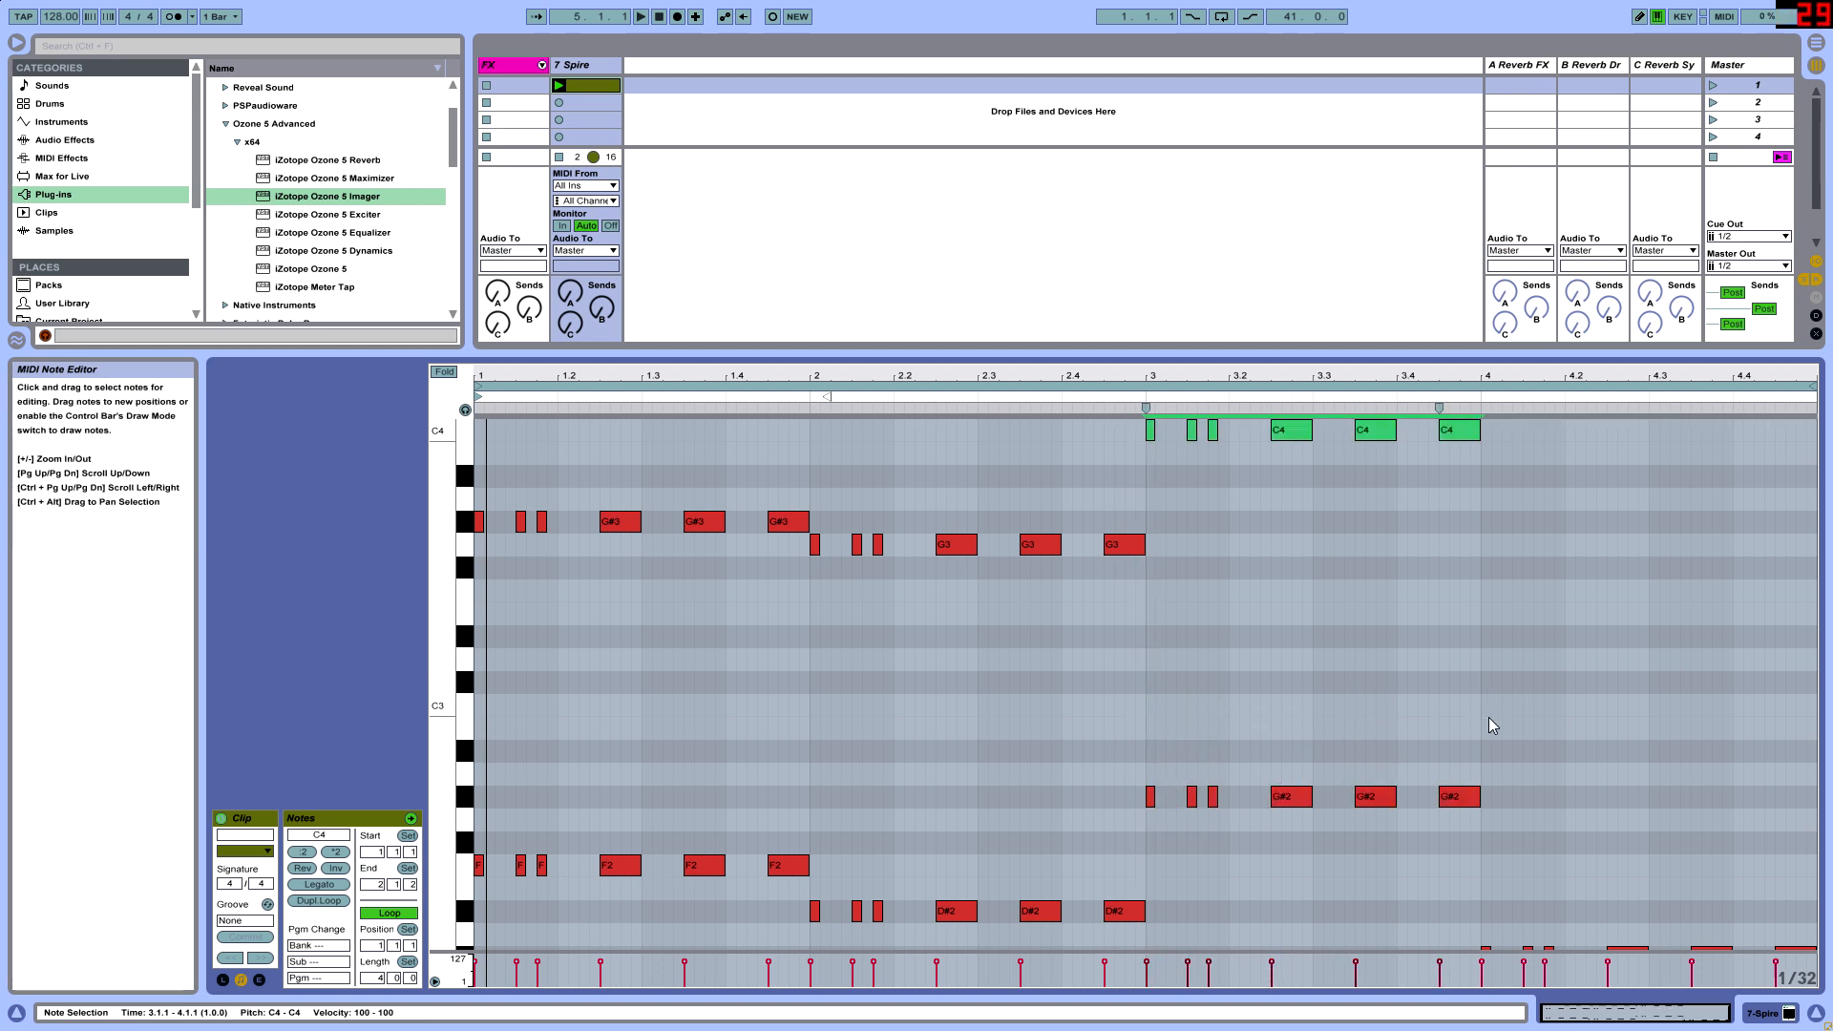
# - Copy bar 4's C#2 rhythm and transpose the copy up to F3
pyautogui.scroll(-2, 1554, 810)
pyautogui.moveTo(1450, 885); pyautogui.dragTo(1782, 802)
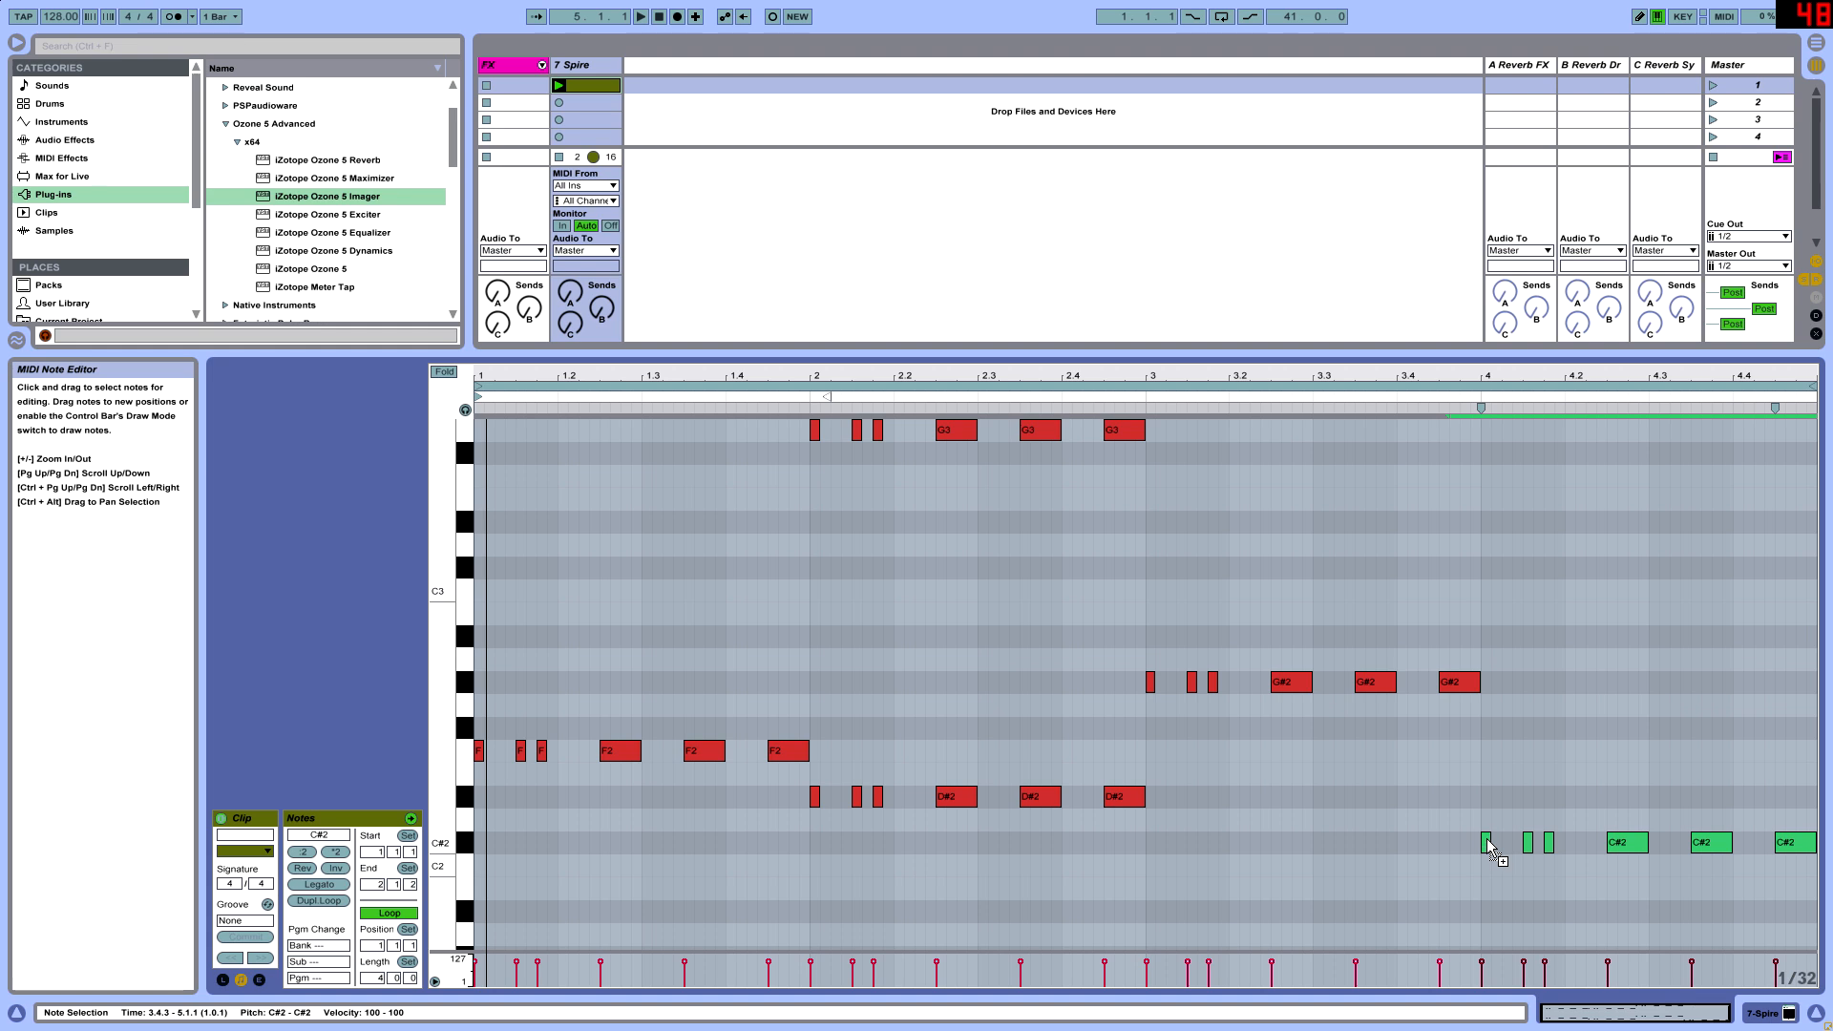
pyautogui.moveTo(1486, 838); pyautogui.dragTo(1487, 746)
pyautogui.press('Up')
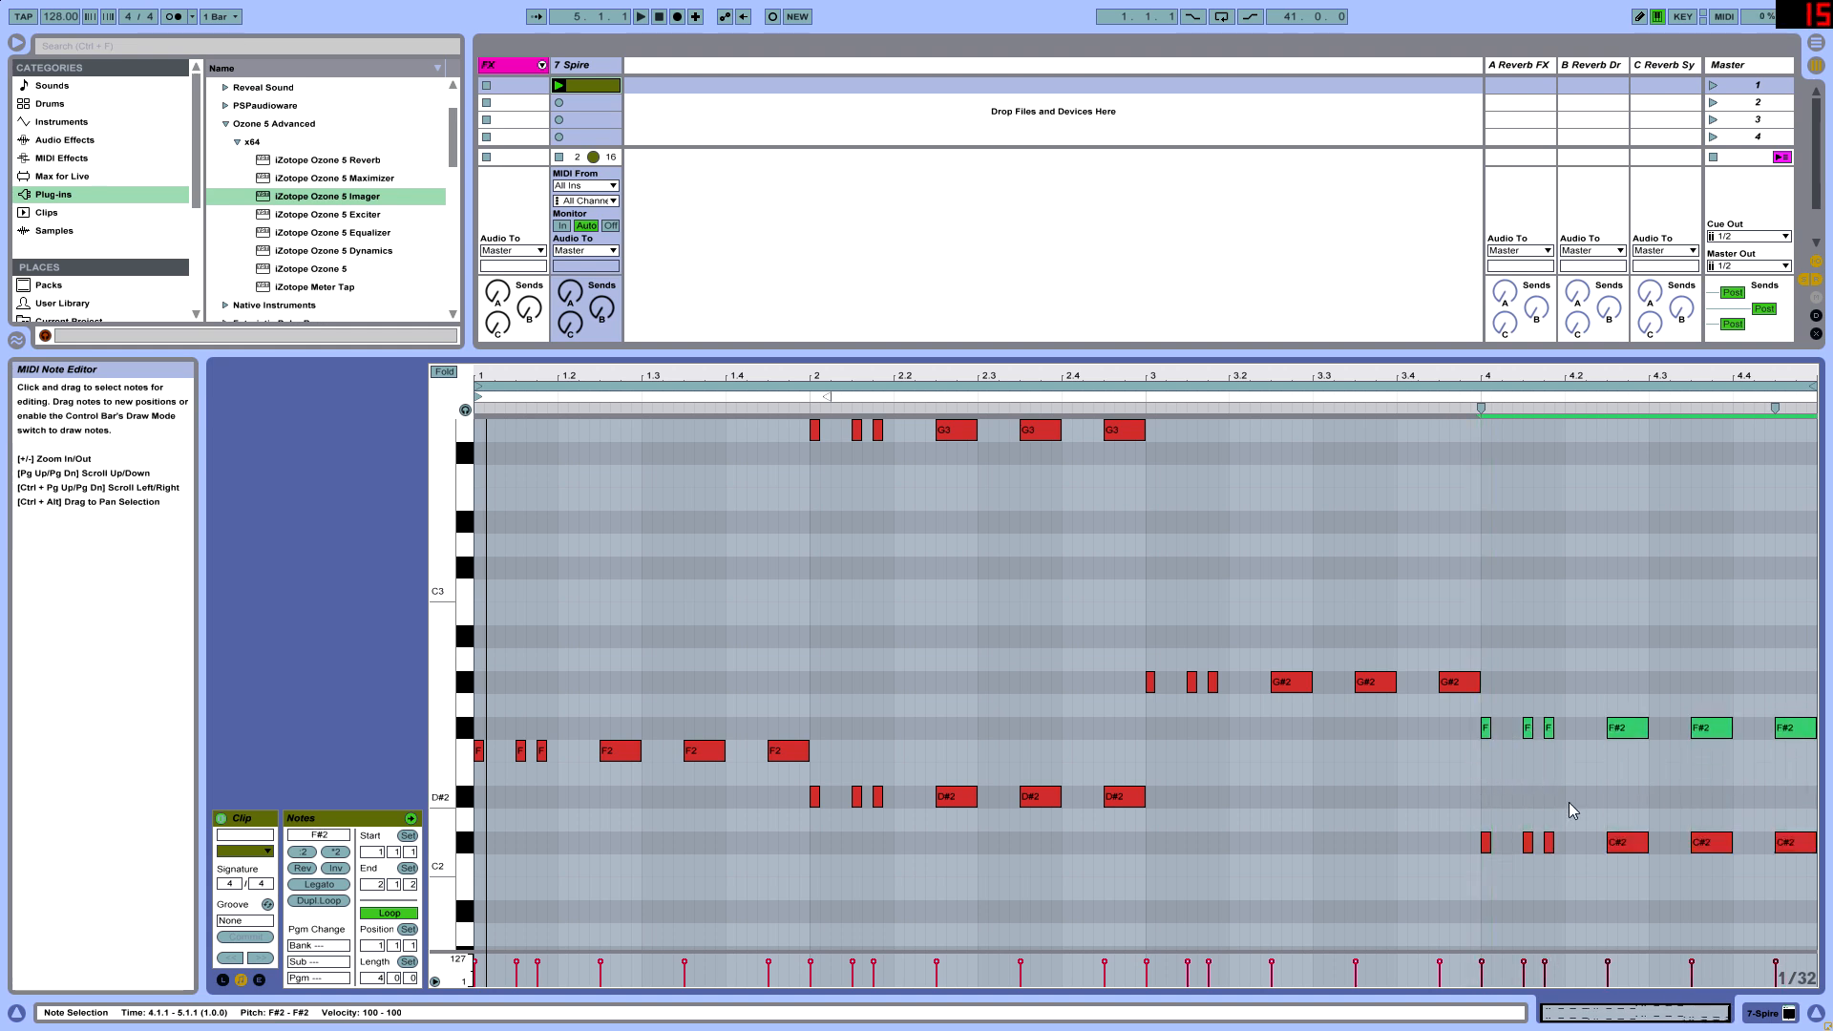
pyautogui.press('Down')
pyautogui.hotkey('shift', 'Up')
# - Play back the four-bar pattern to hear the upper notes against the bass
pyautogui.press('space')
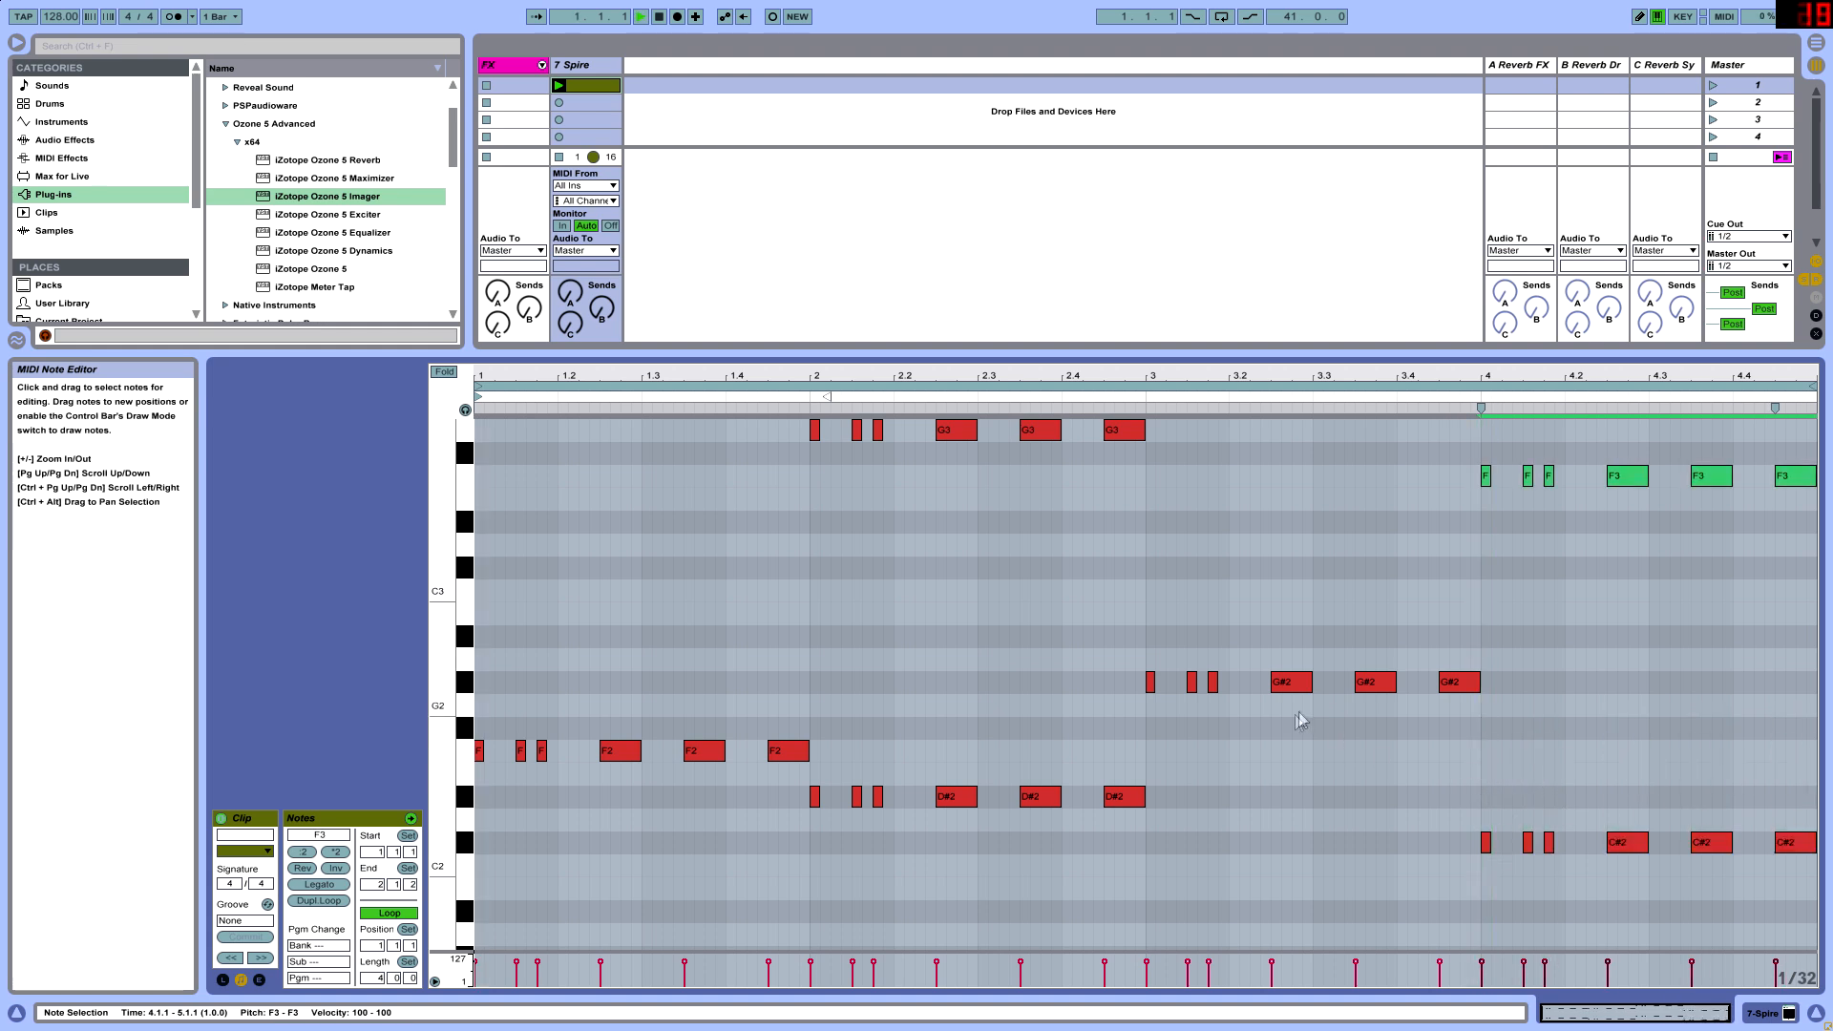
pyautogui.scroll(1, 1296, 714)
pyautogui.moveTo(444, 654); pyautogui.dragTo(420, 654)
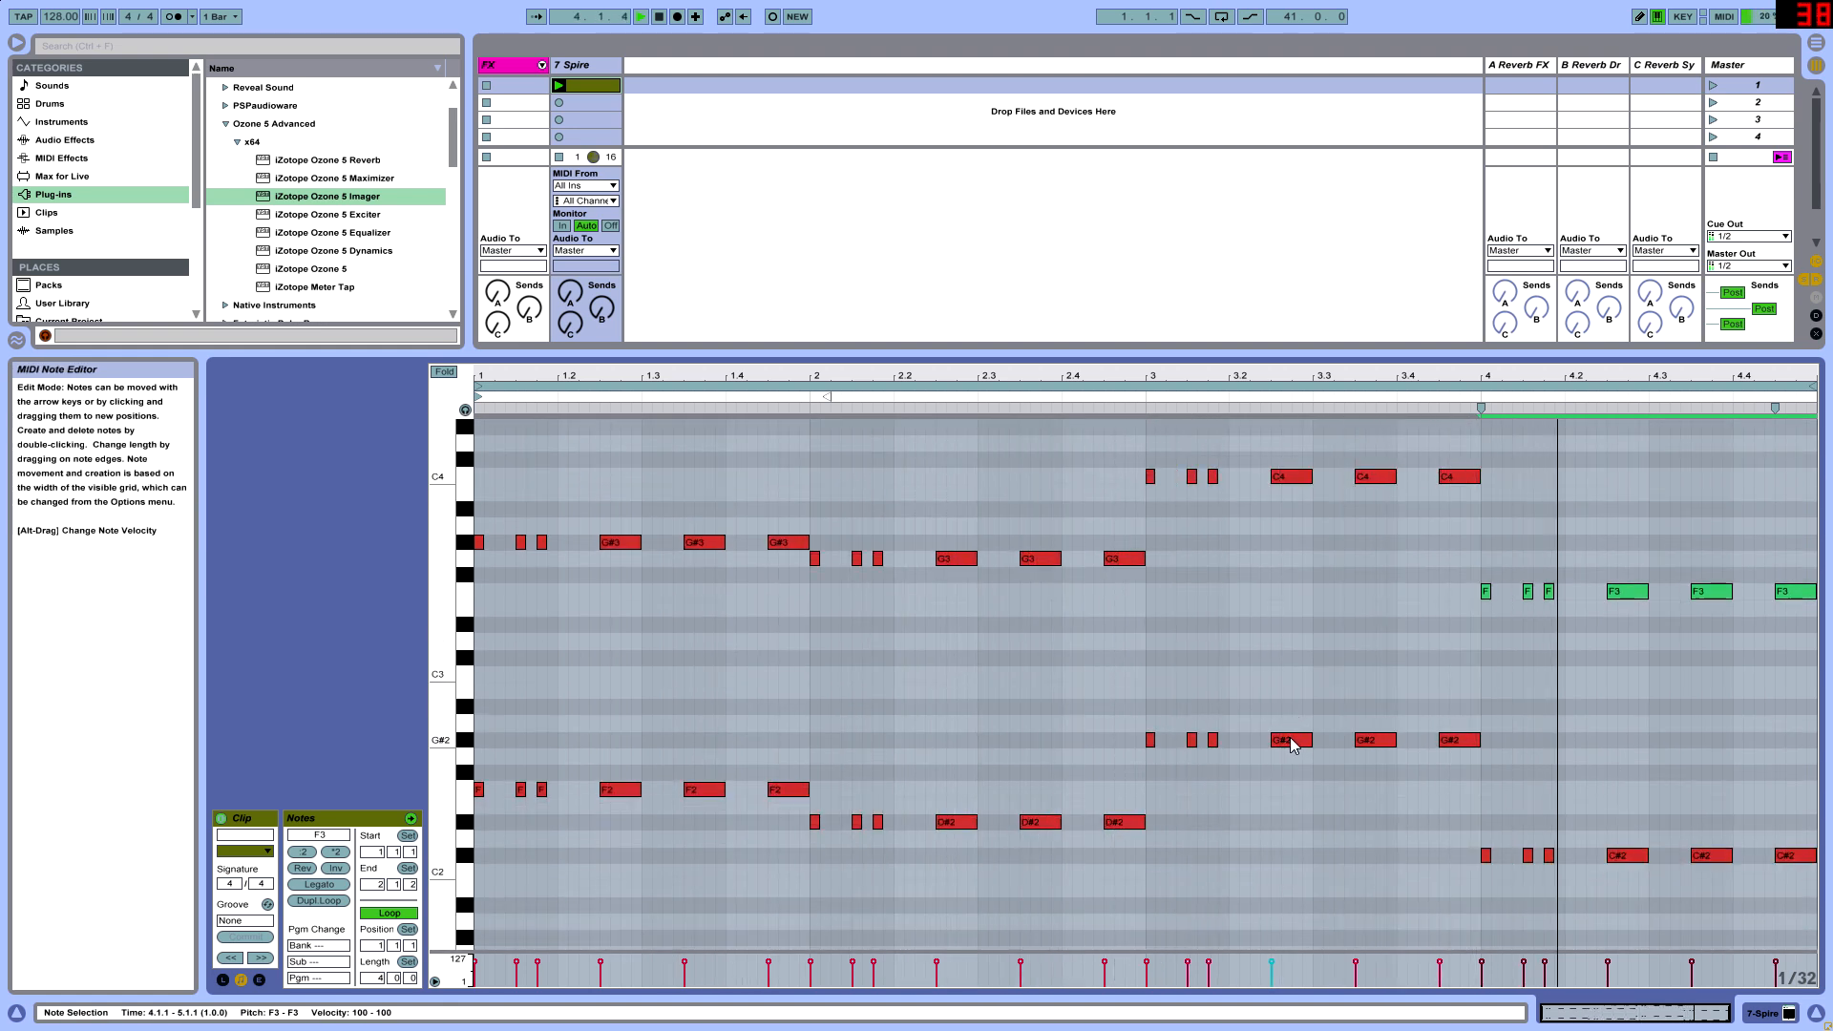
pyautogui.scroll(1, 669, 656)
pyautogui.moveTo(444, 656)
pyautogui.mouseDown()
pyautogui.moveTo(421, 656)
pyautogui.moveTo(453, 656)
pyautogui.mouseUp()
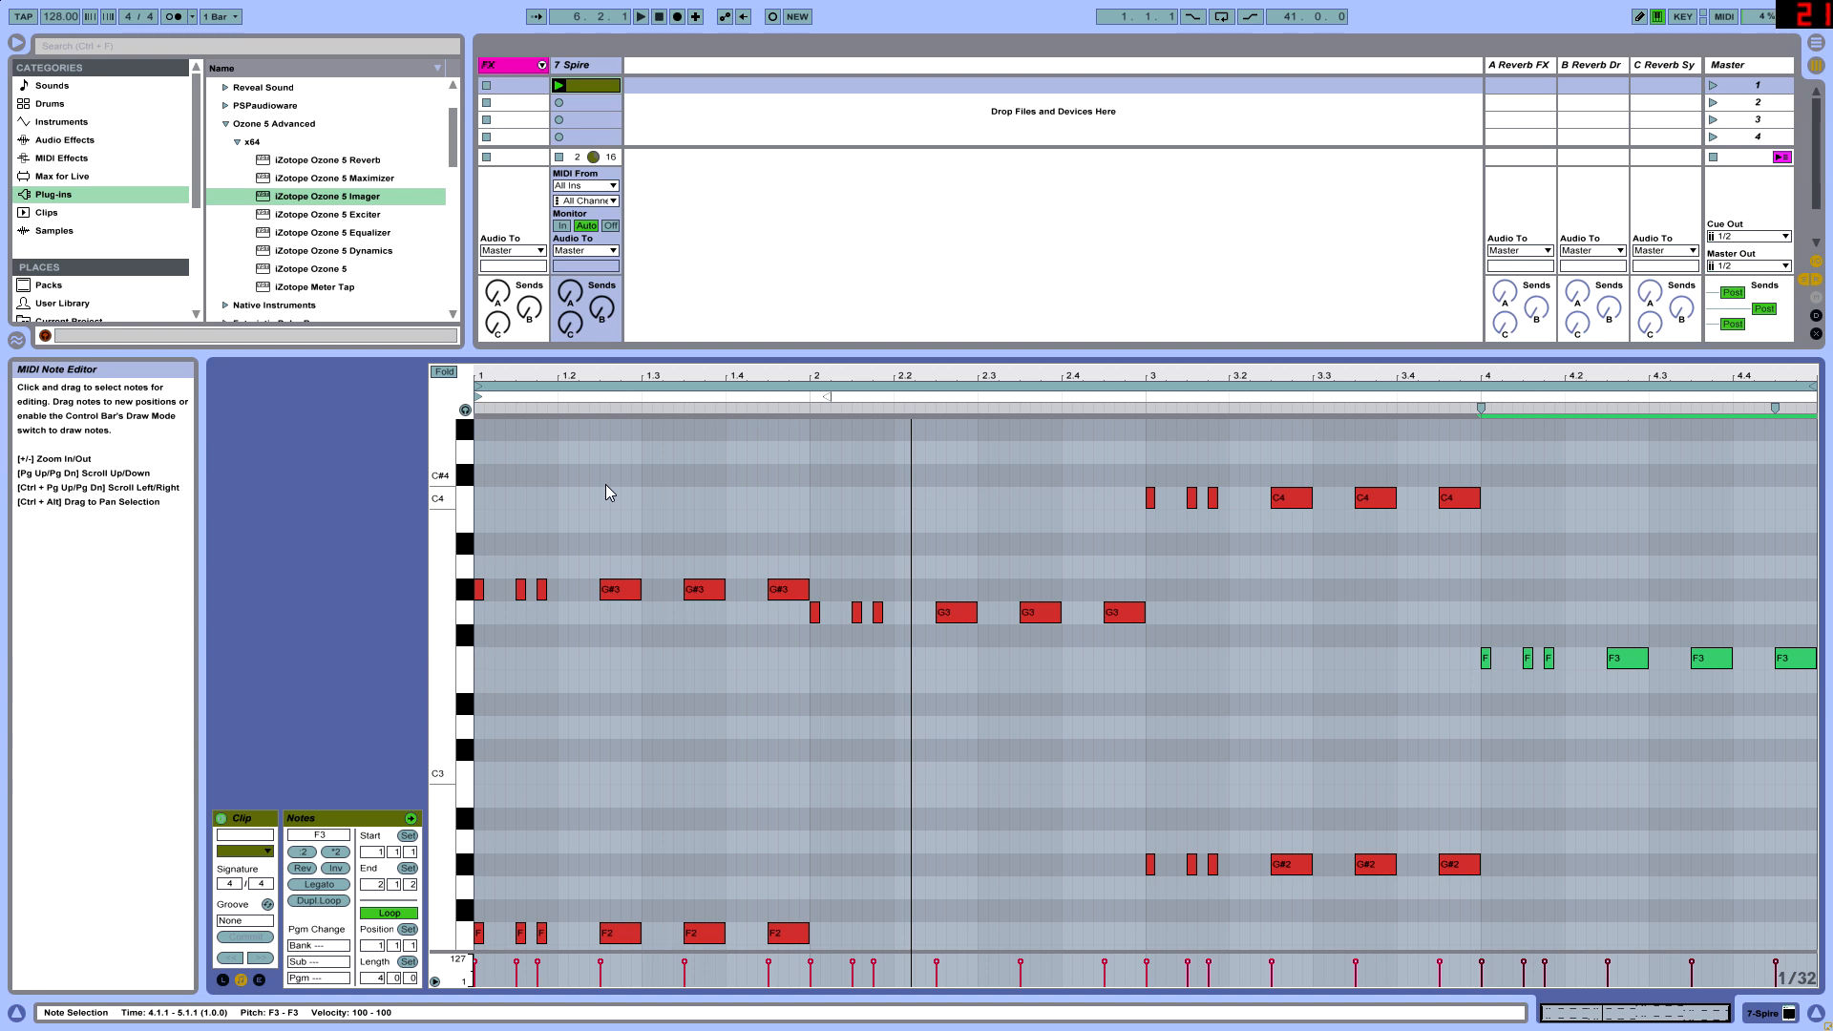
# - Lower bar 1's second upper note to G3 and its third, fourth and fifth upper notes to F3
pyautogui.scroll(-1, 554, 511)
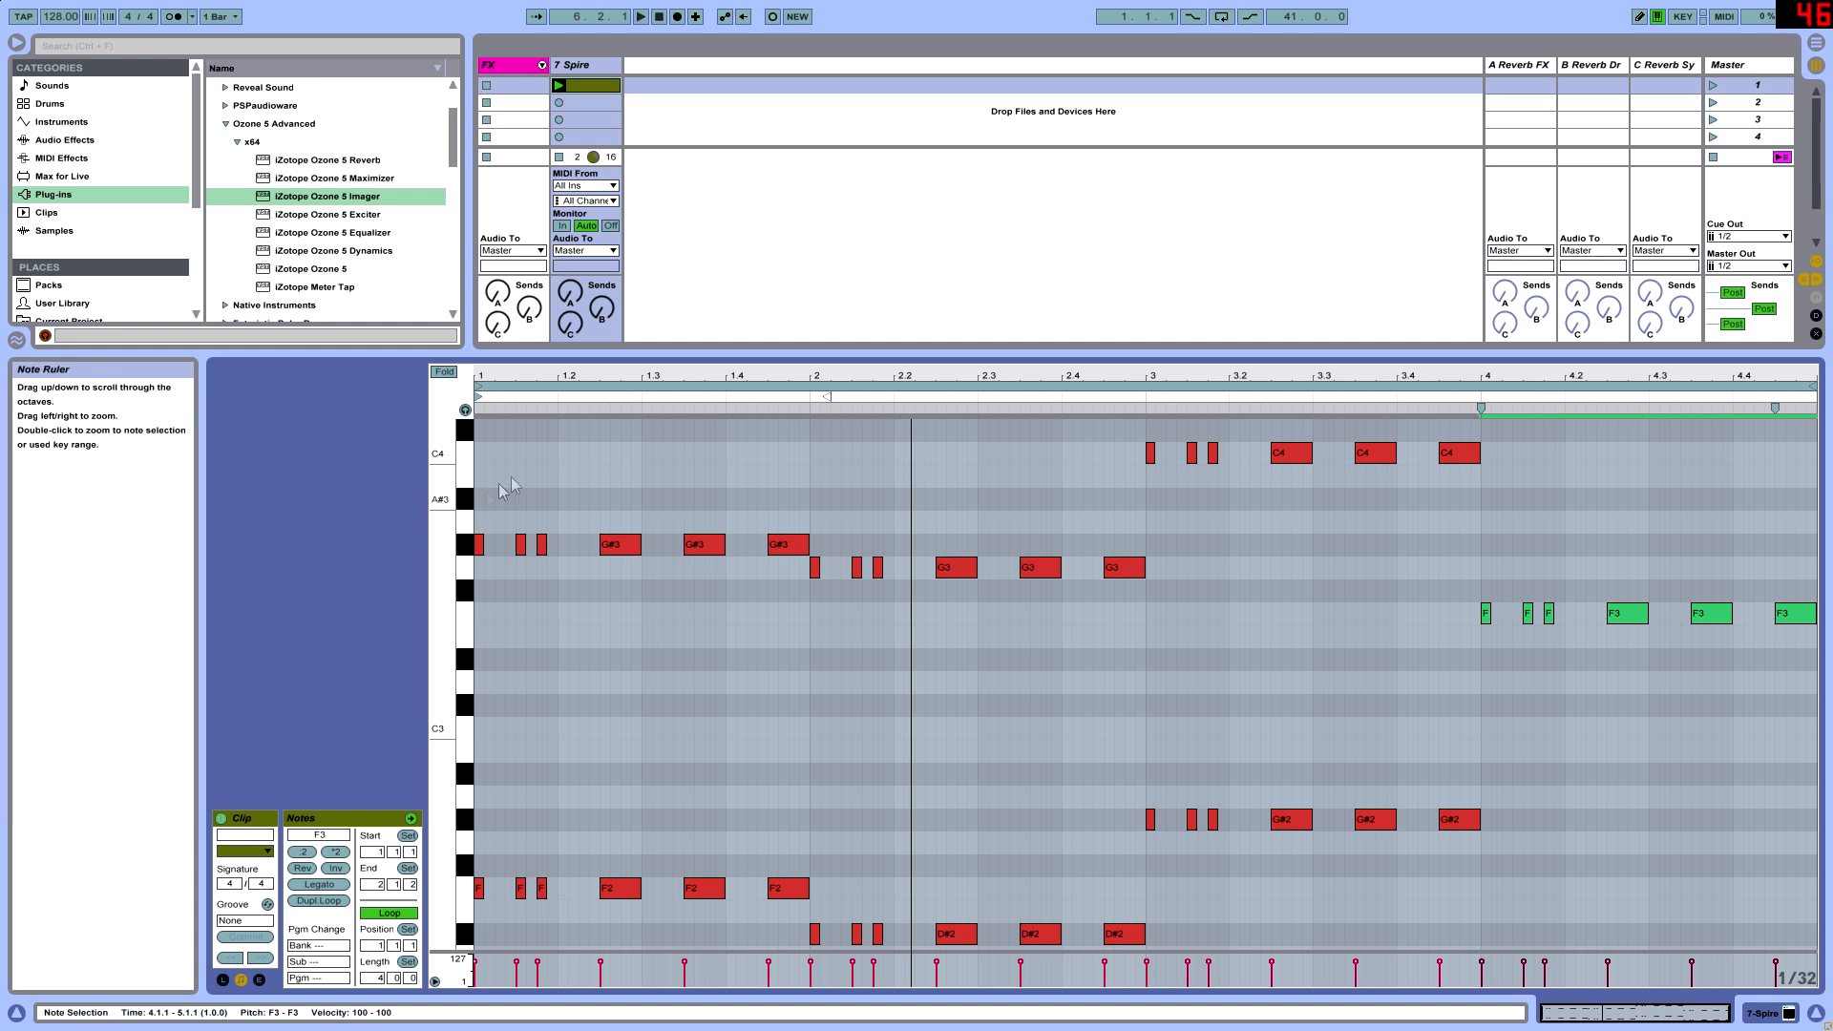
pyautogui.scroll(1, 506, 523)
pyautogui.moveTo(553, 376); pyautogui.dragTo(554, 418)
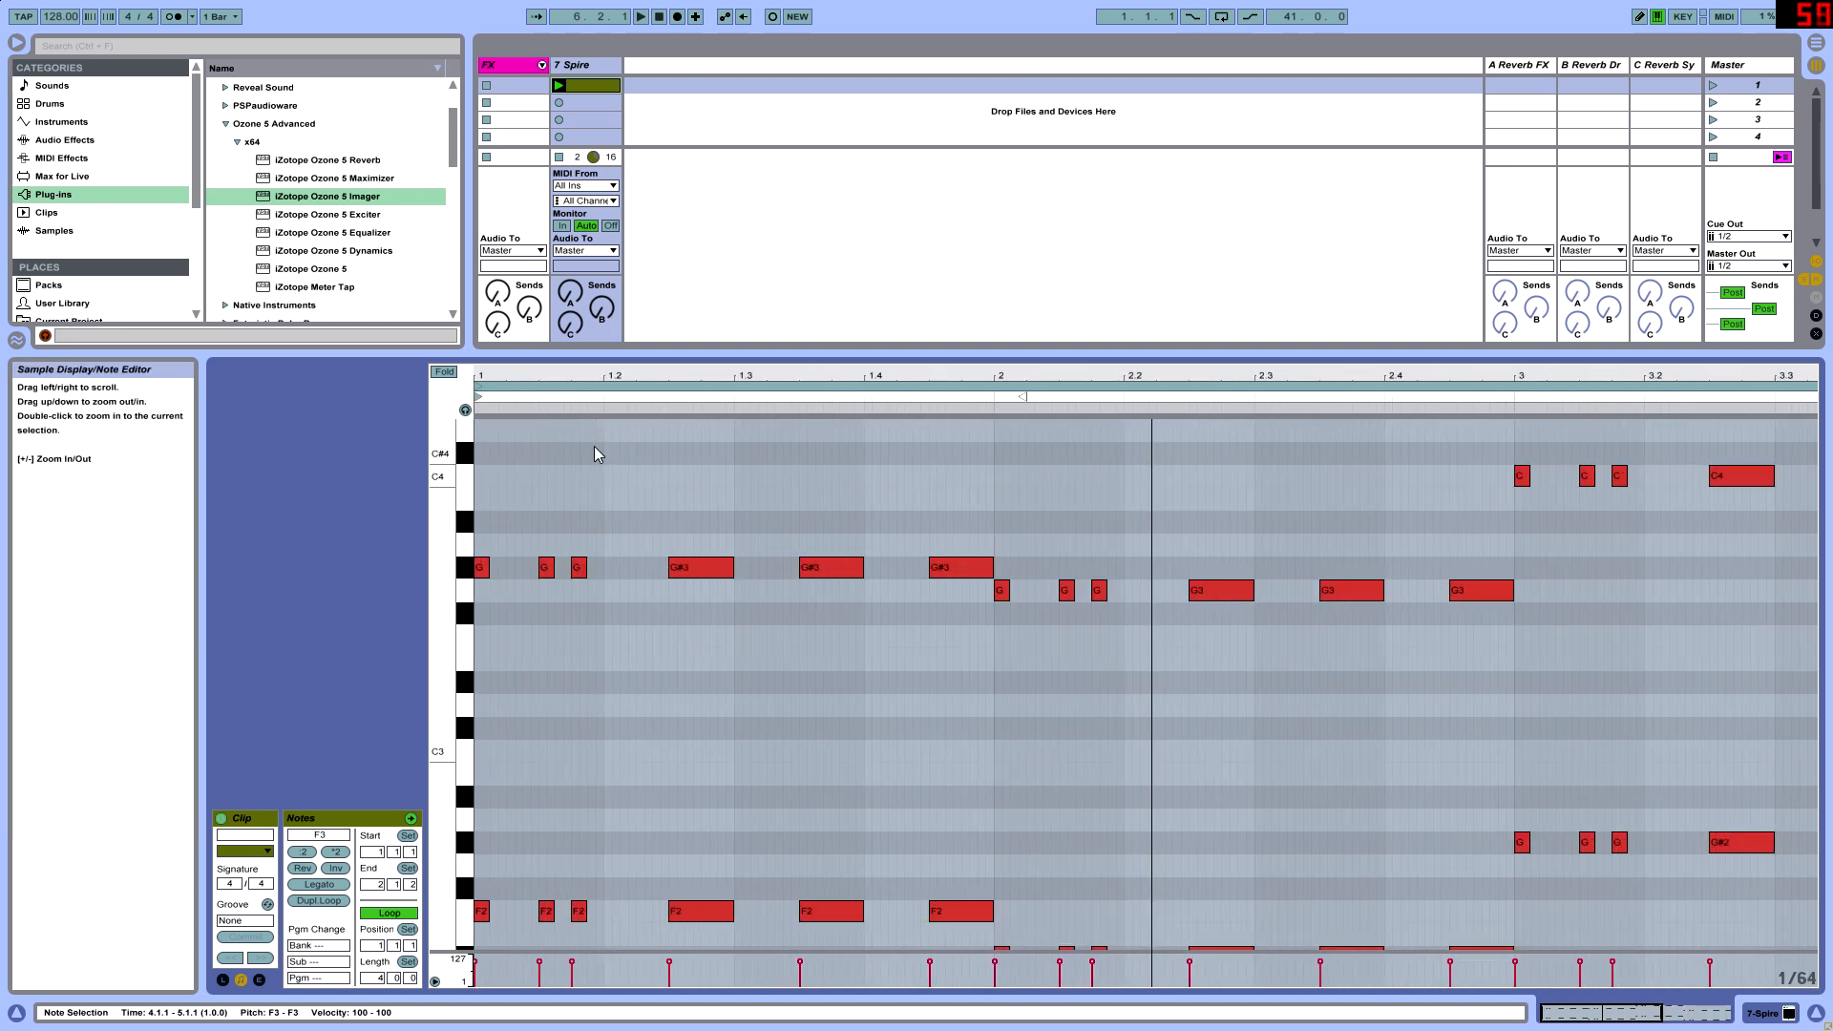
pyautogui.scroll(3, 582, 635)
pyautogui.click(549, 638)
pyautogui.moveTo(550, 640); pyautogui.dragTo(575, 702)
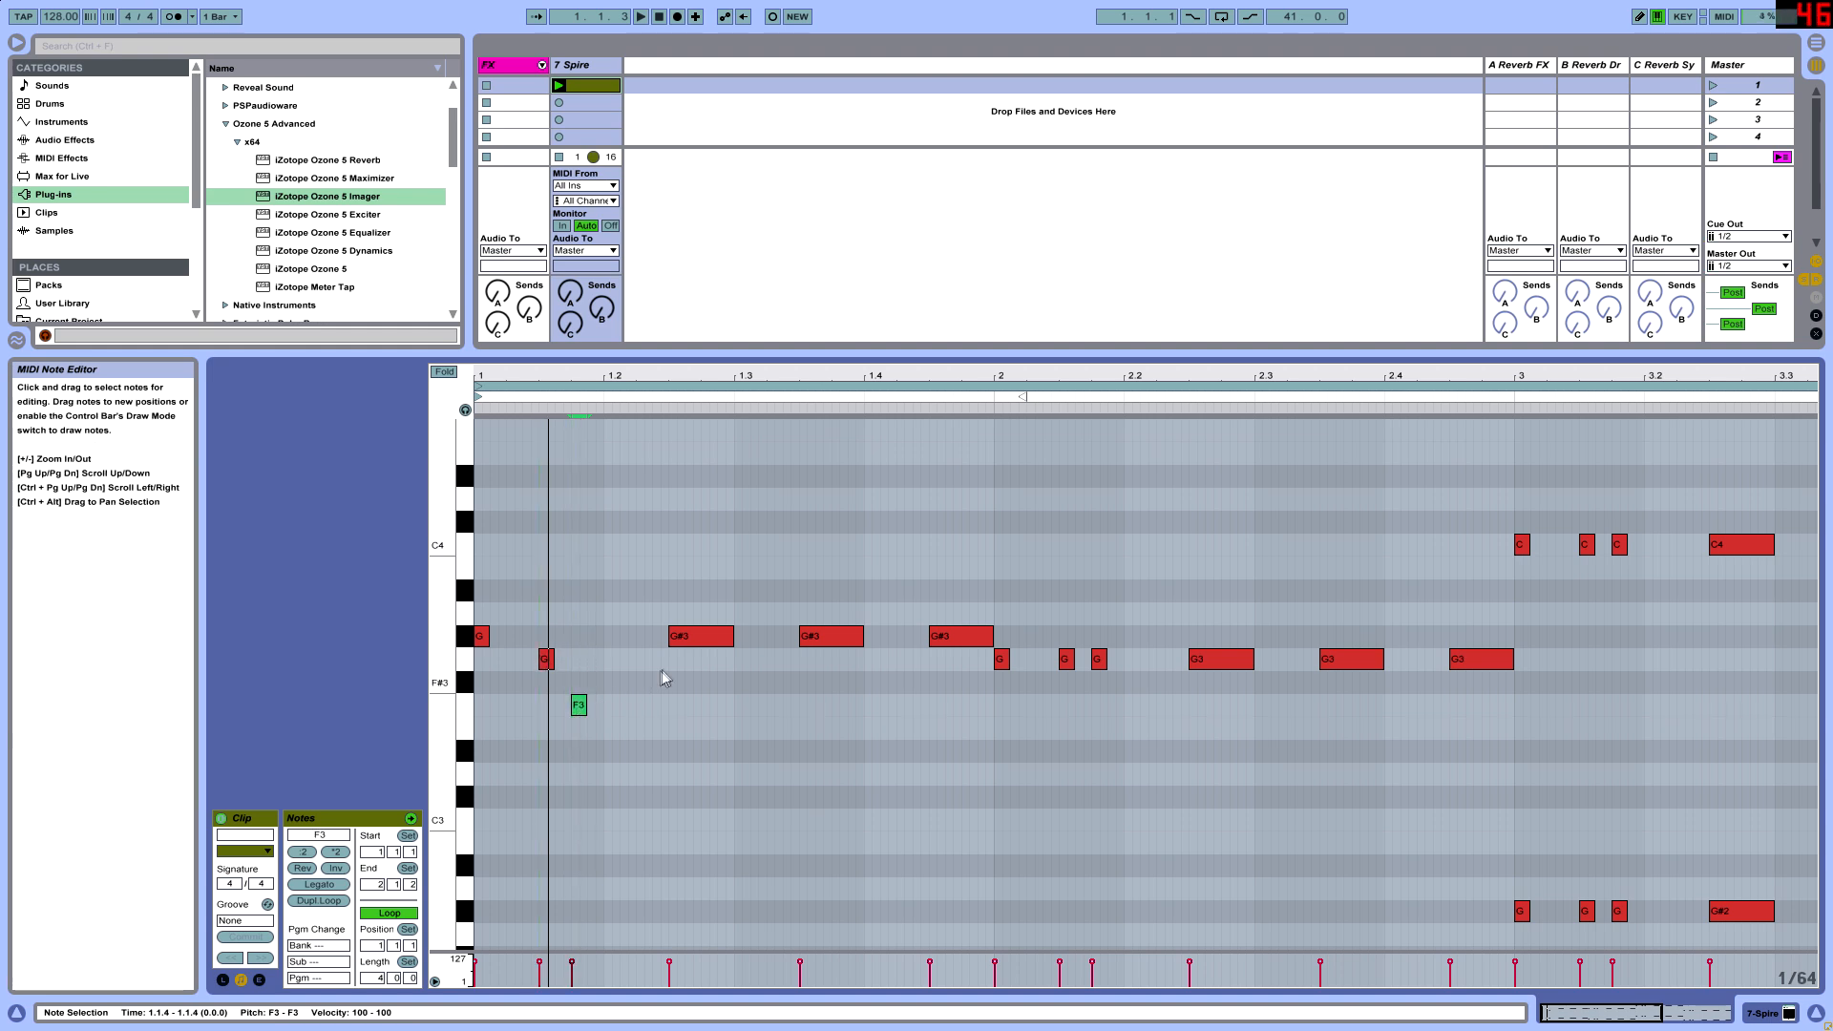
pyautogui.moveTo(697, 655); pyautogui.dragTo(698, 708)
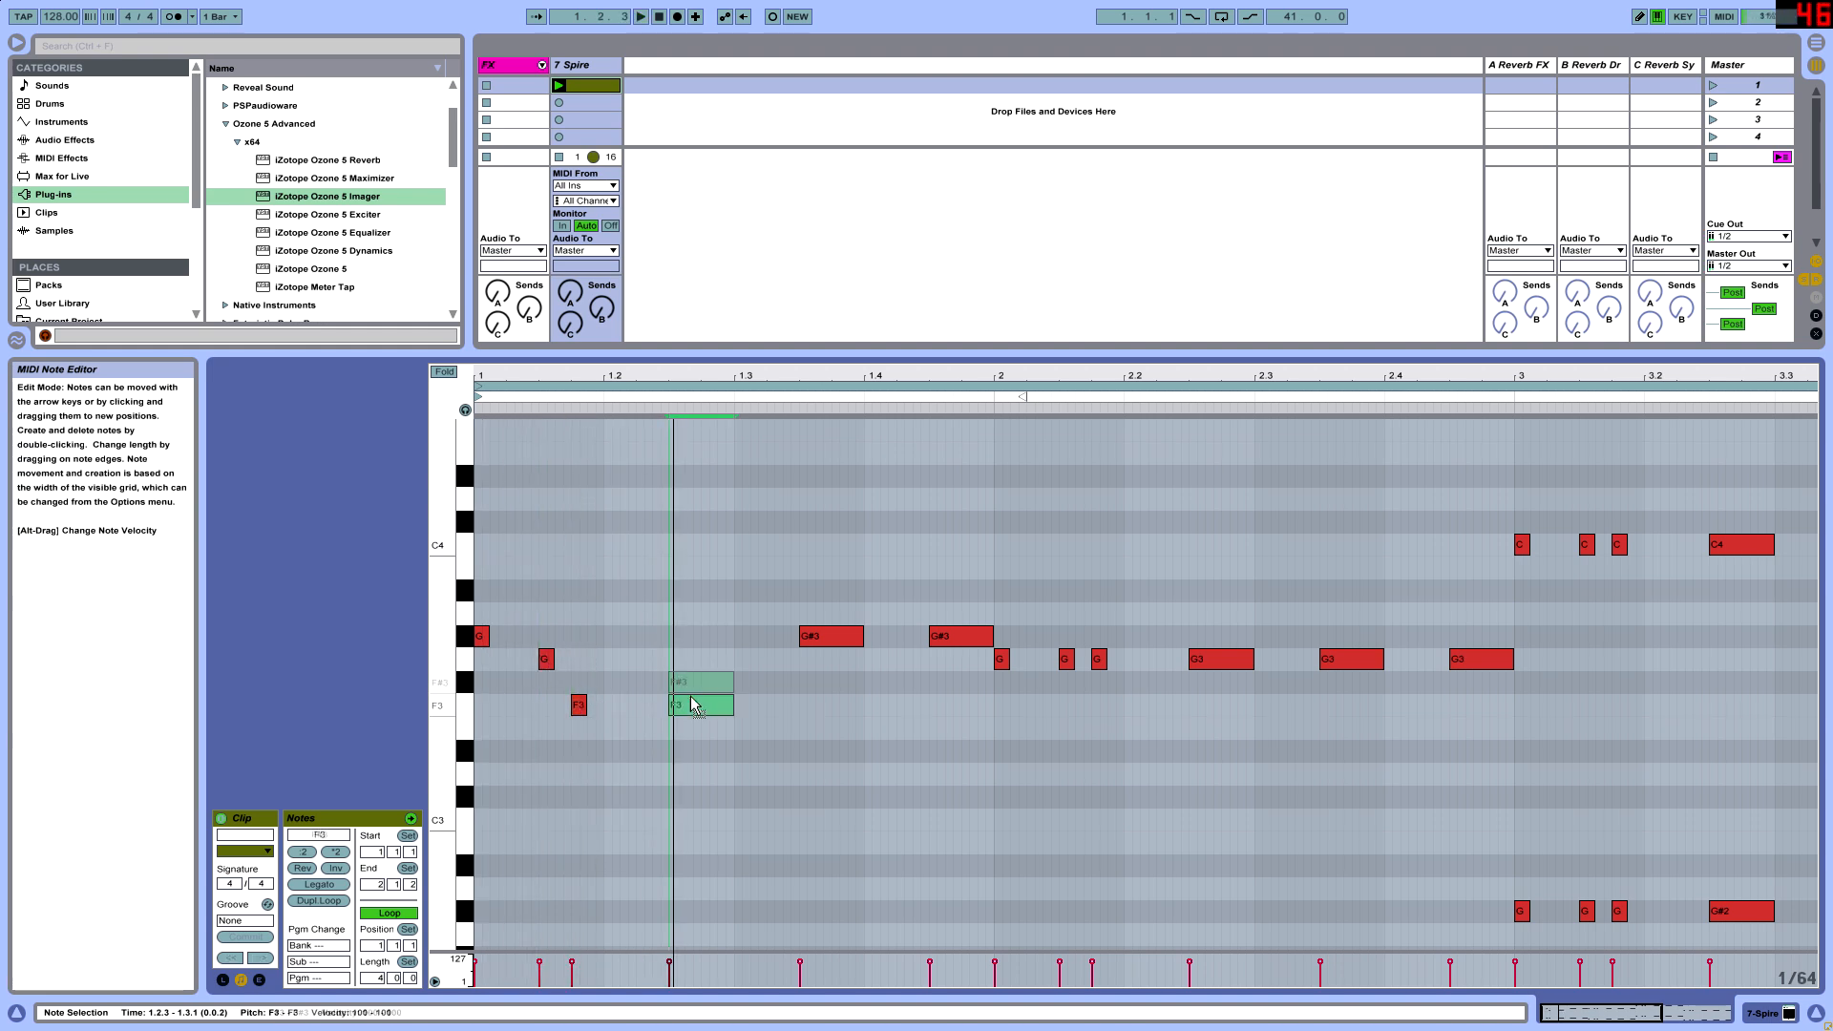
pyautogui.moveTo(817, 646); pyautogui.dragTo(819, 714)
# - Try bar 1's last upper note at G3, return it to G#3, and audition the melody
pyautogui.moveTo(956, 641); pyautogui.dragTo(1182, 641)
pyautogui.press('Up')
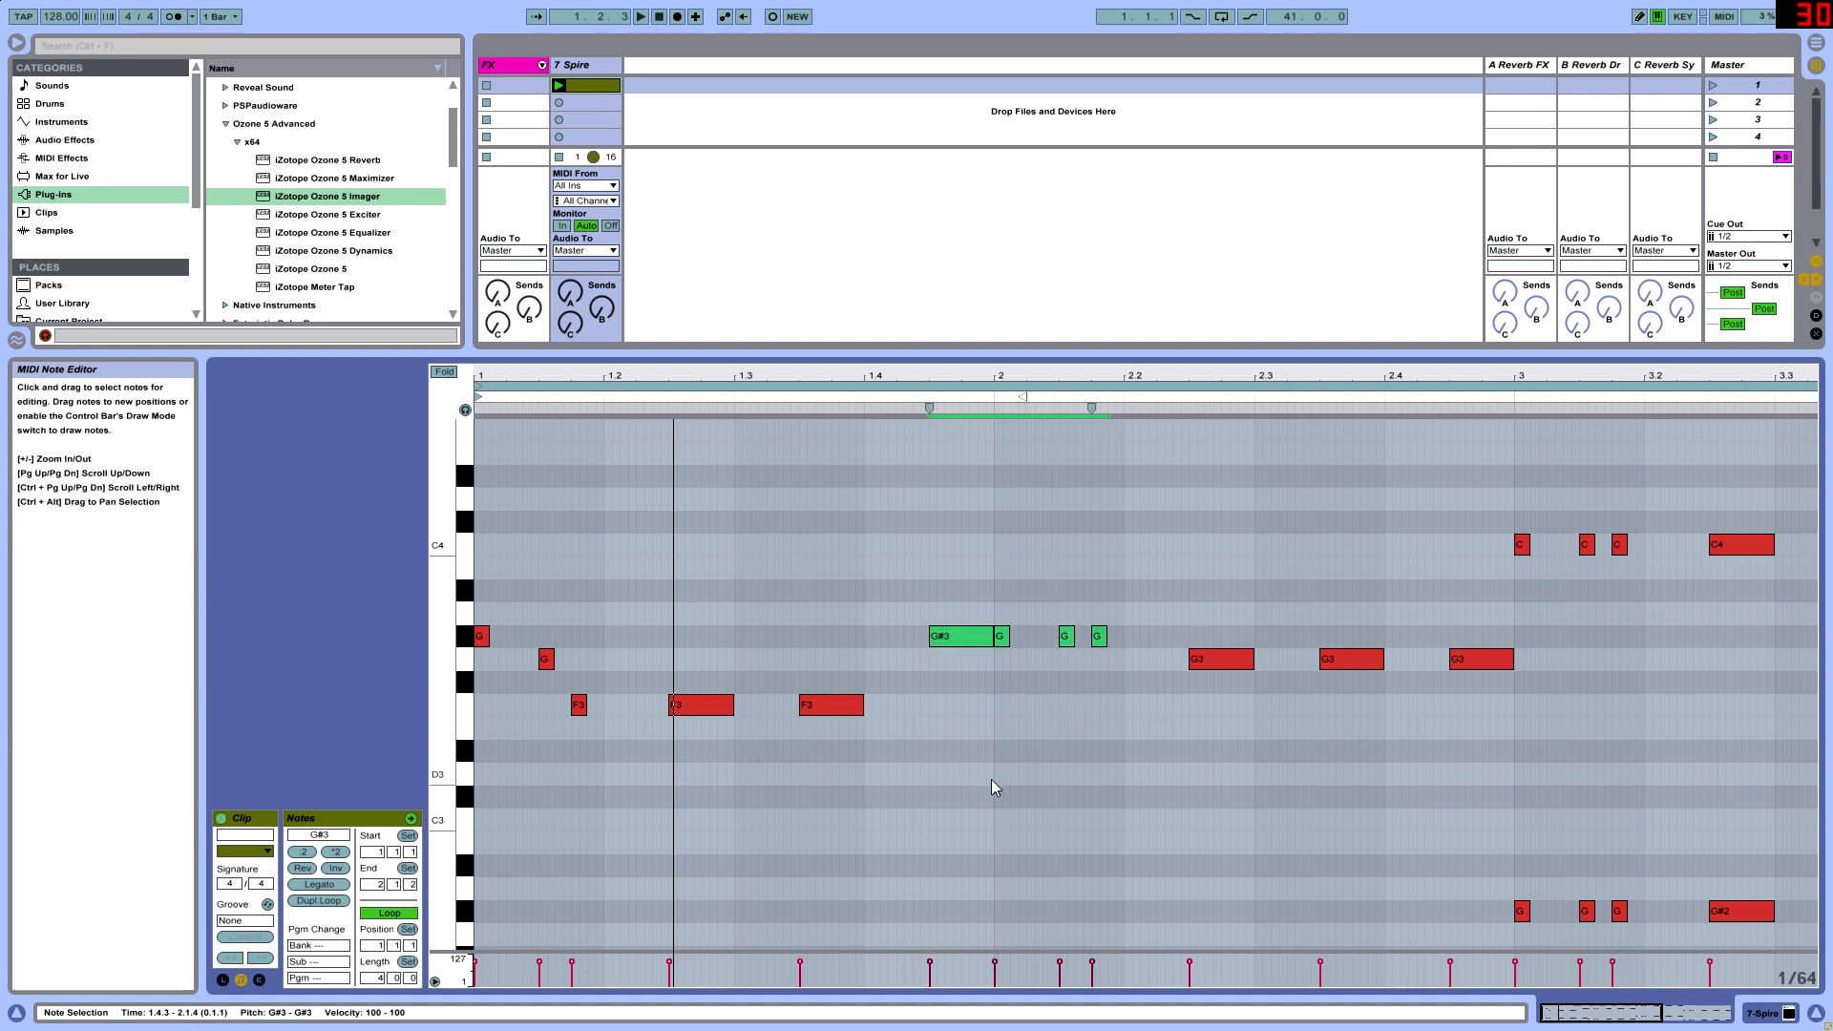
pyautogui.press('Down')
pyautogui.click(1012, 764)
pyautogui.click(962, 661)
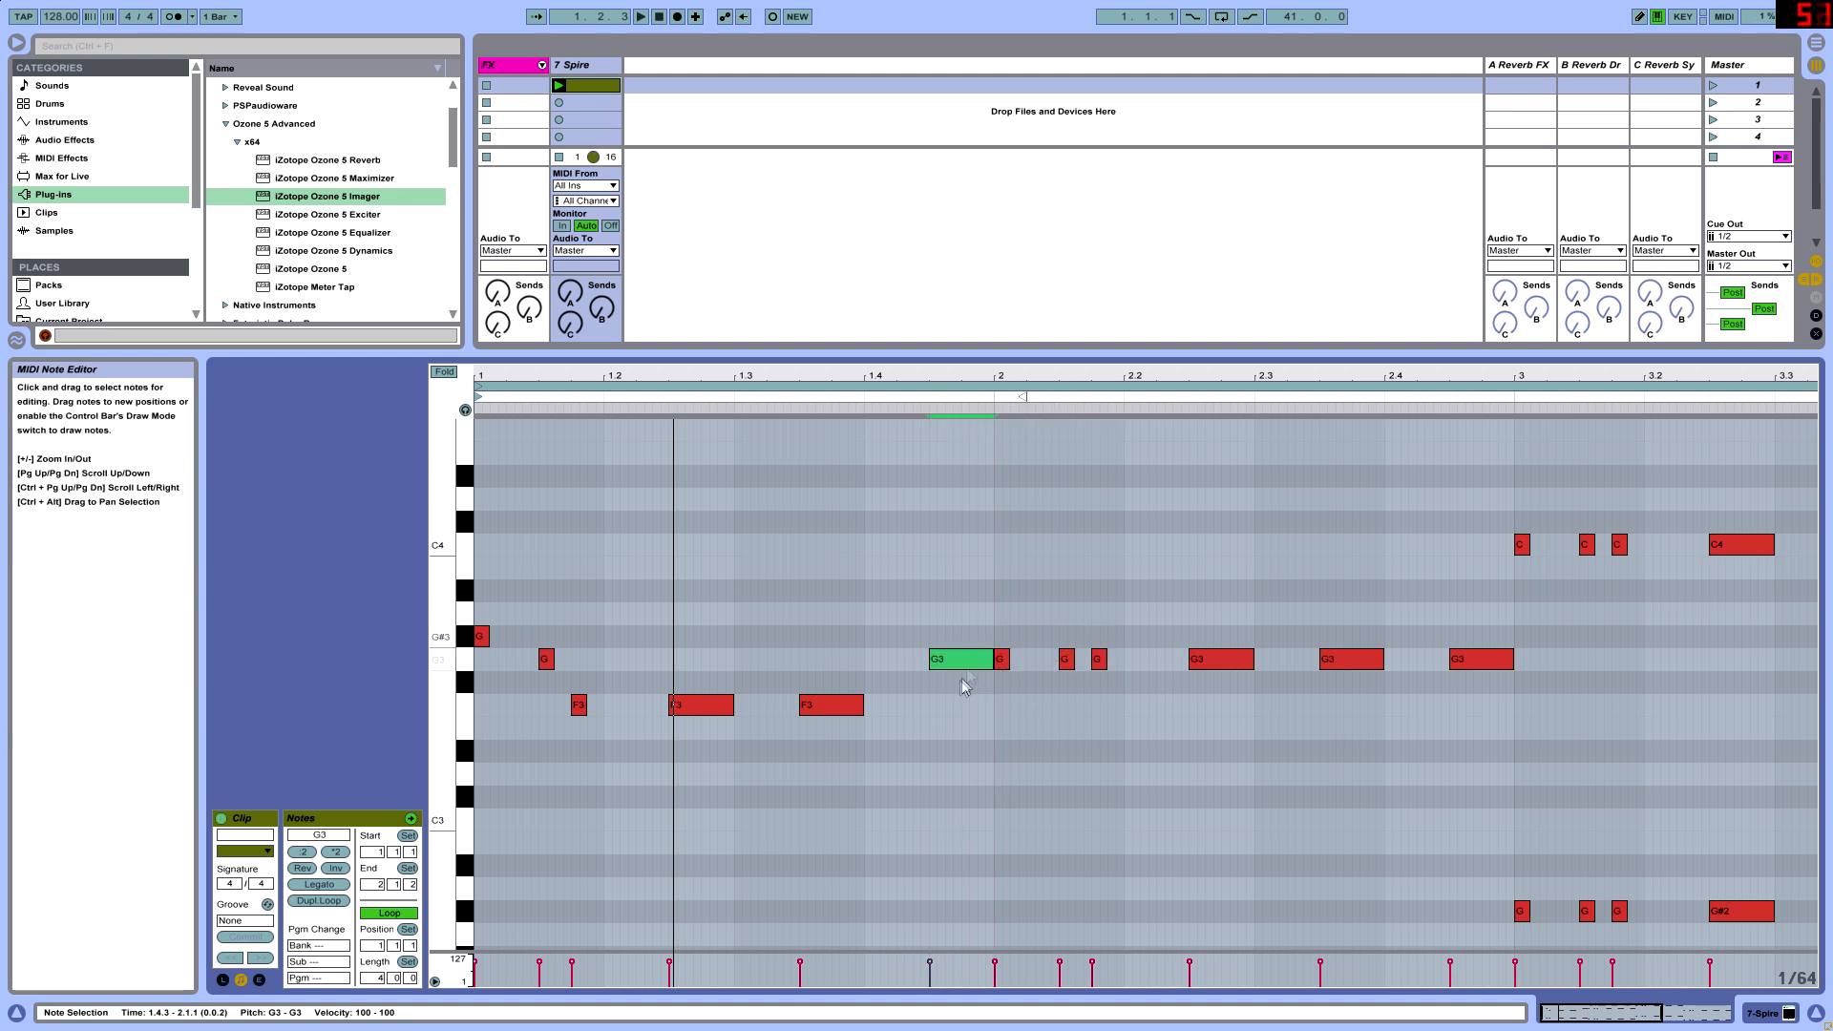
pyautogui.press('Up')
pyautogui.press('space')
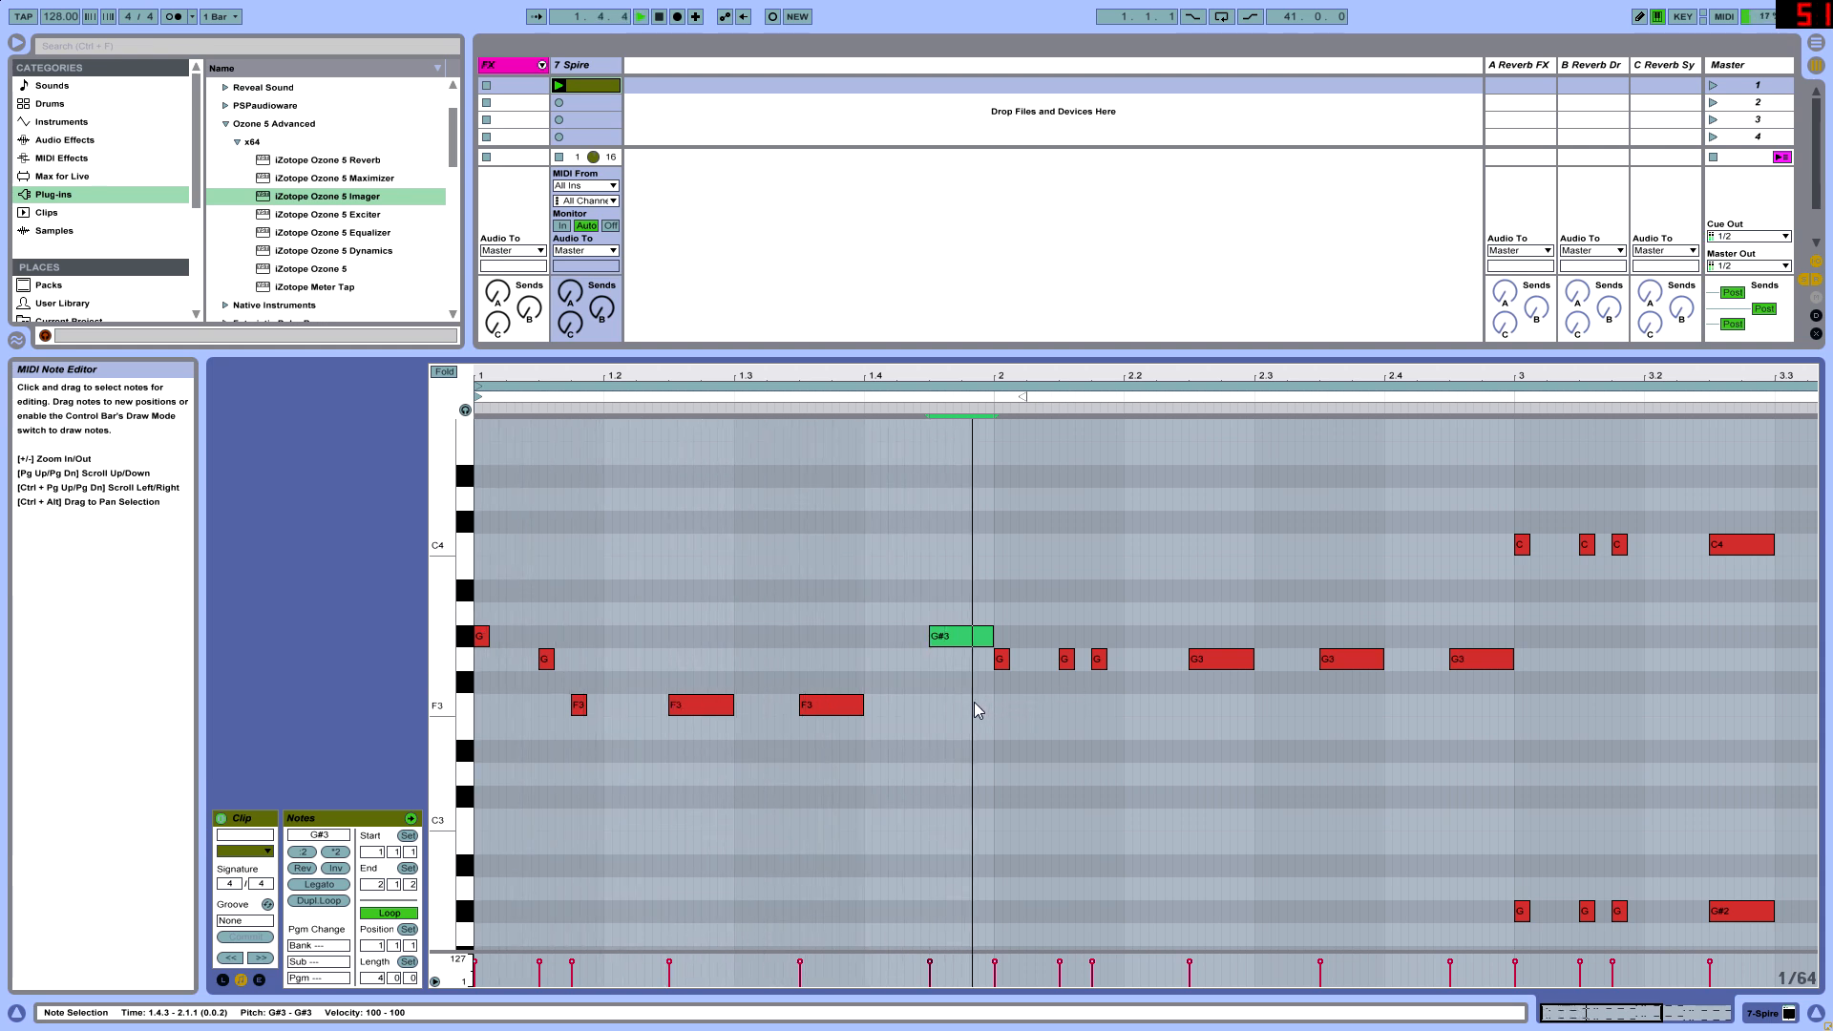
pyautogui.press('space')
pyautogui.click(1401, 728)
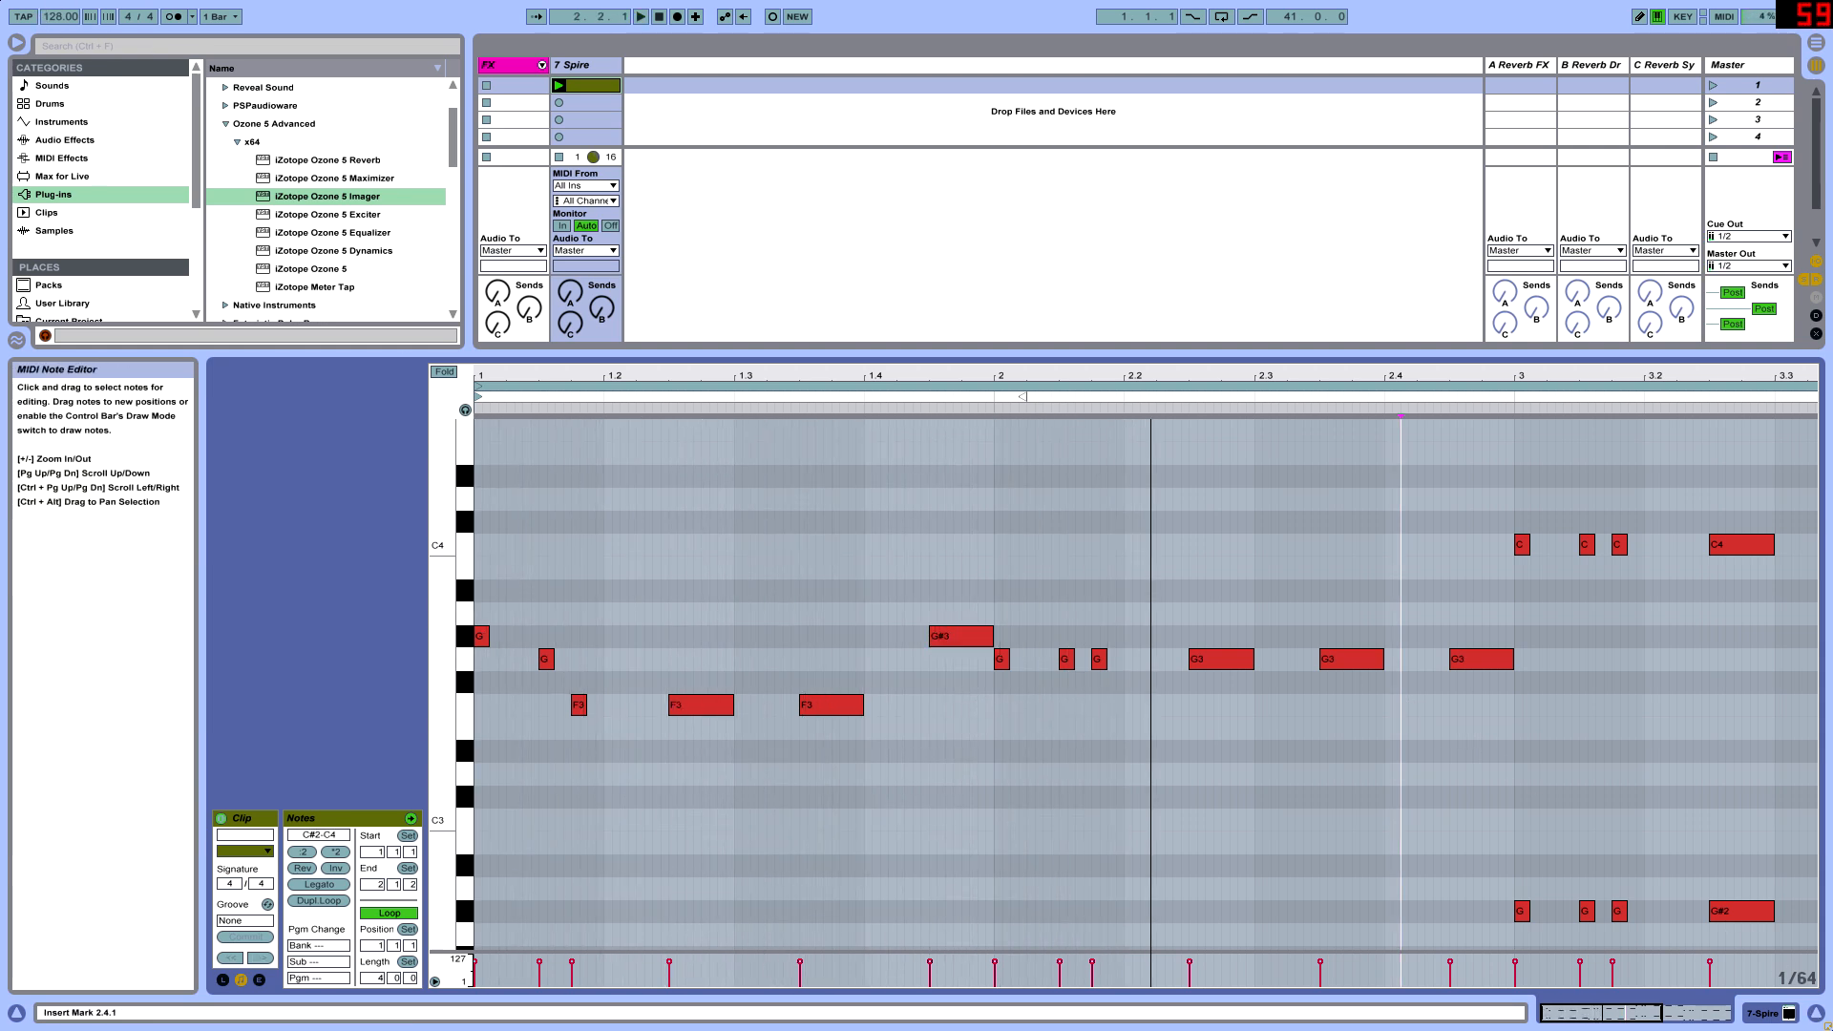
# - Set the audio input device to Line In (2- Scarlett 2i2 USB) Wave in the preferences and test playback
pyautogui.press('F11')
pyautogui.click(178, 31)
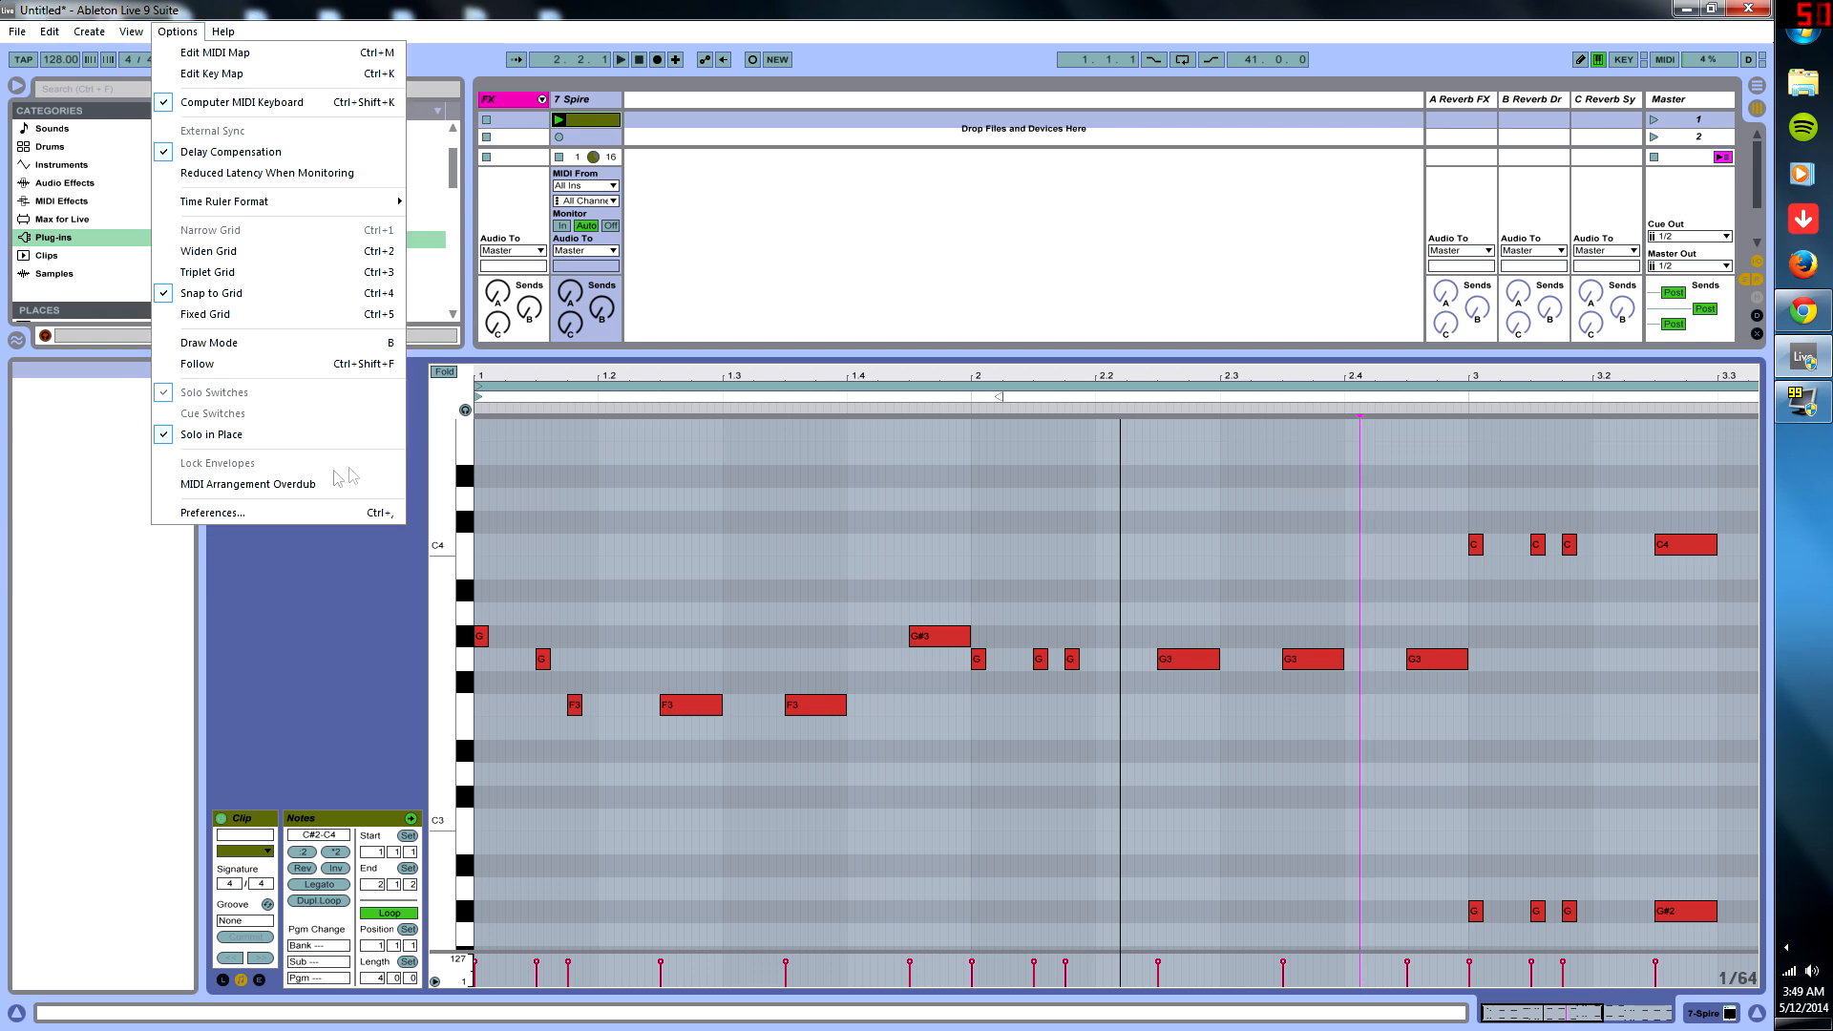
pyautogui.click(215, 513)
pyautogui.click(1007, 327)
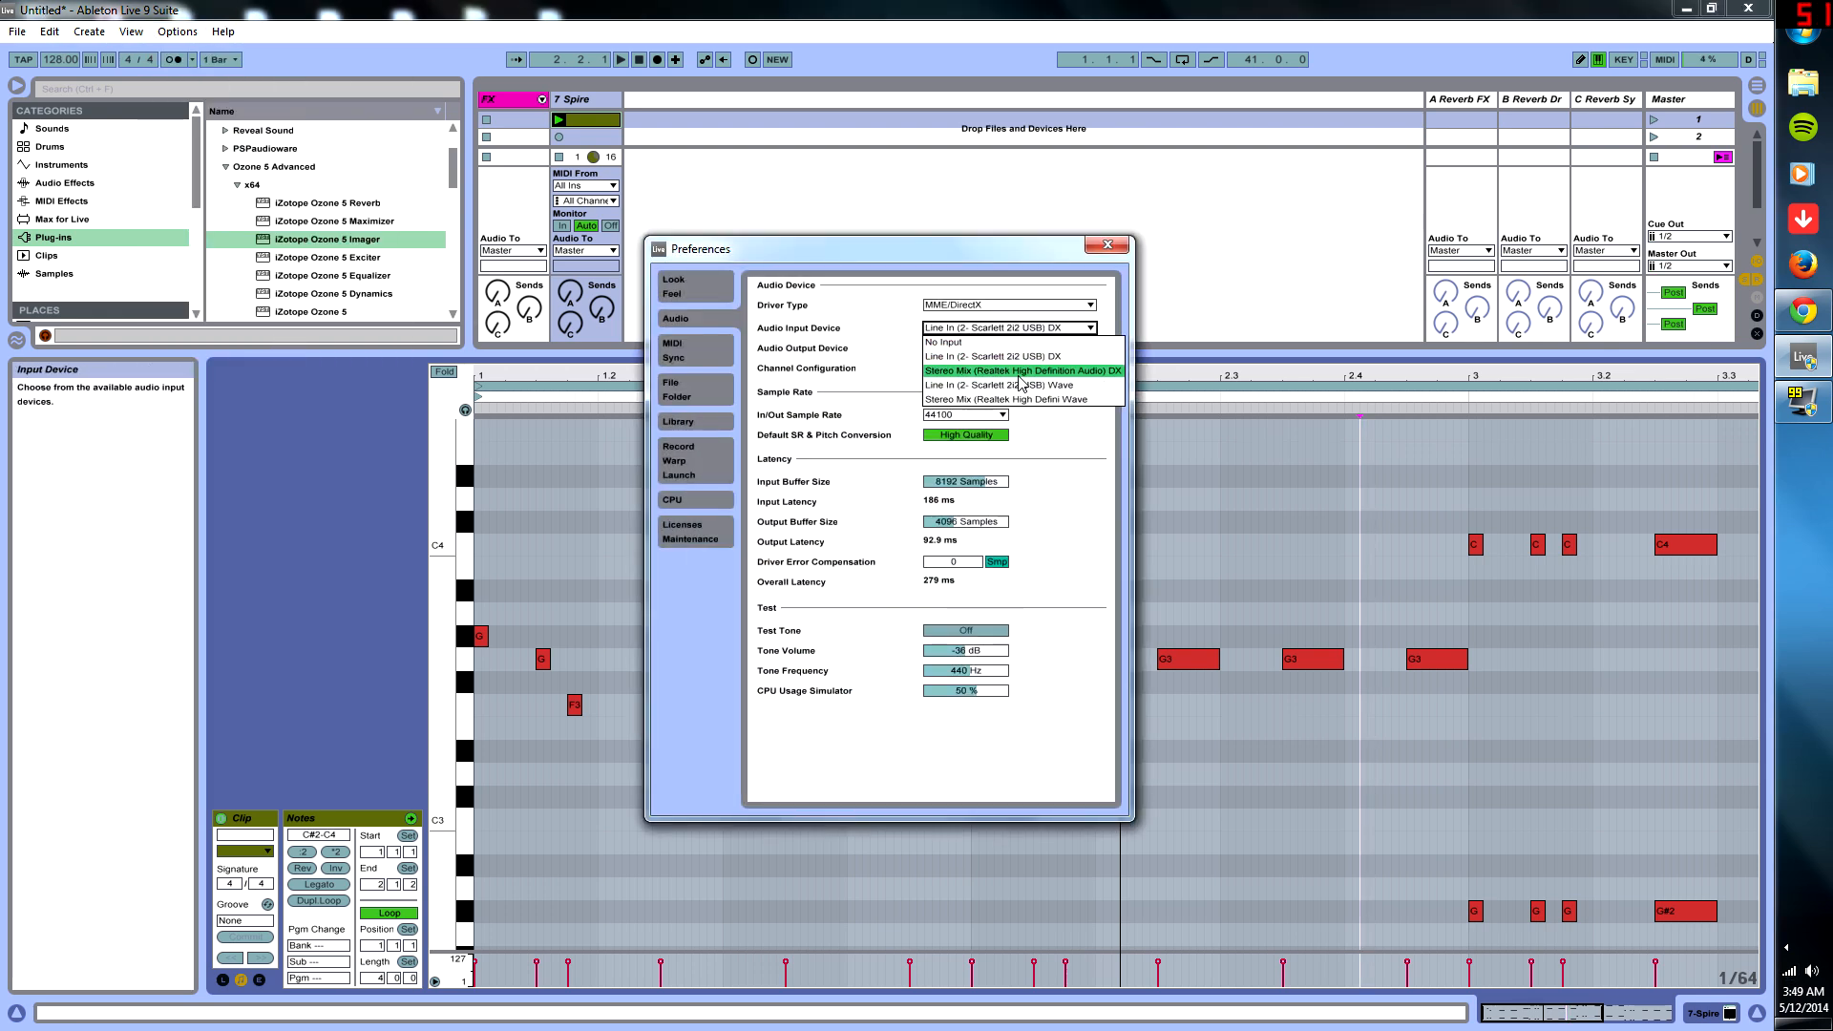
pyautogui.click(1026, 386)
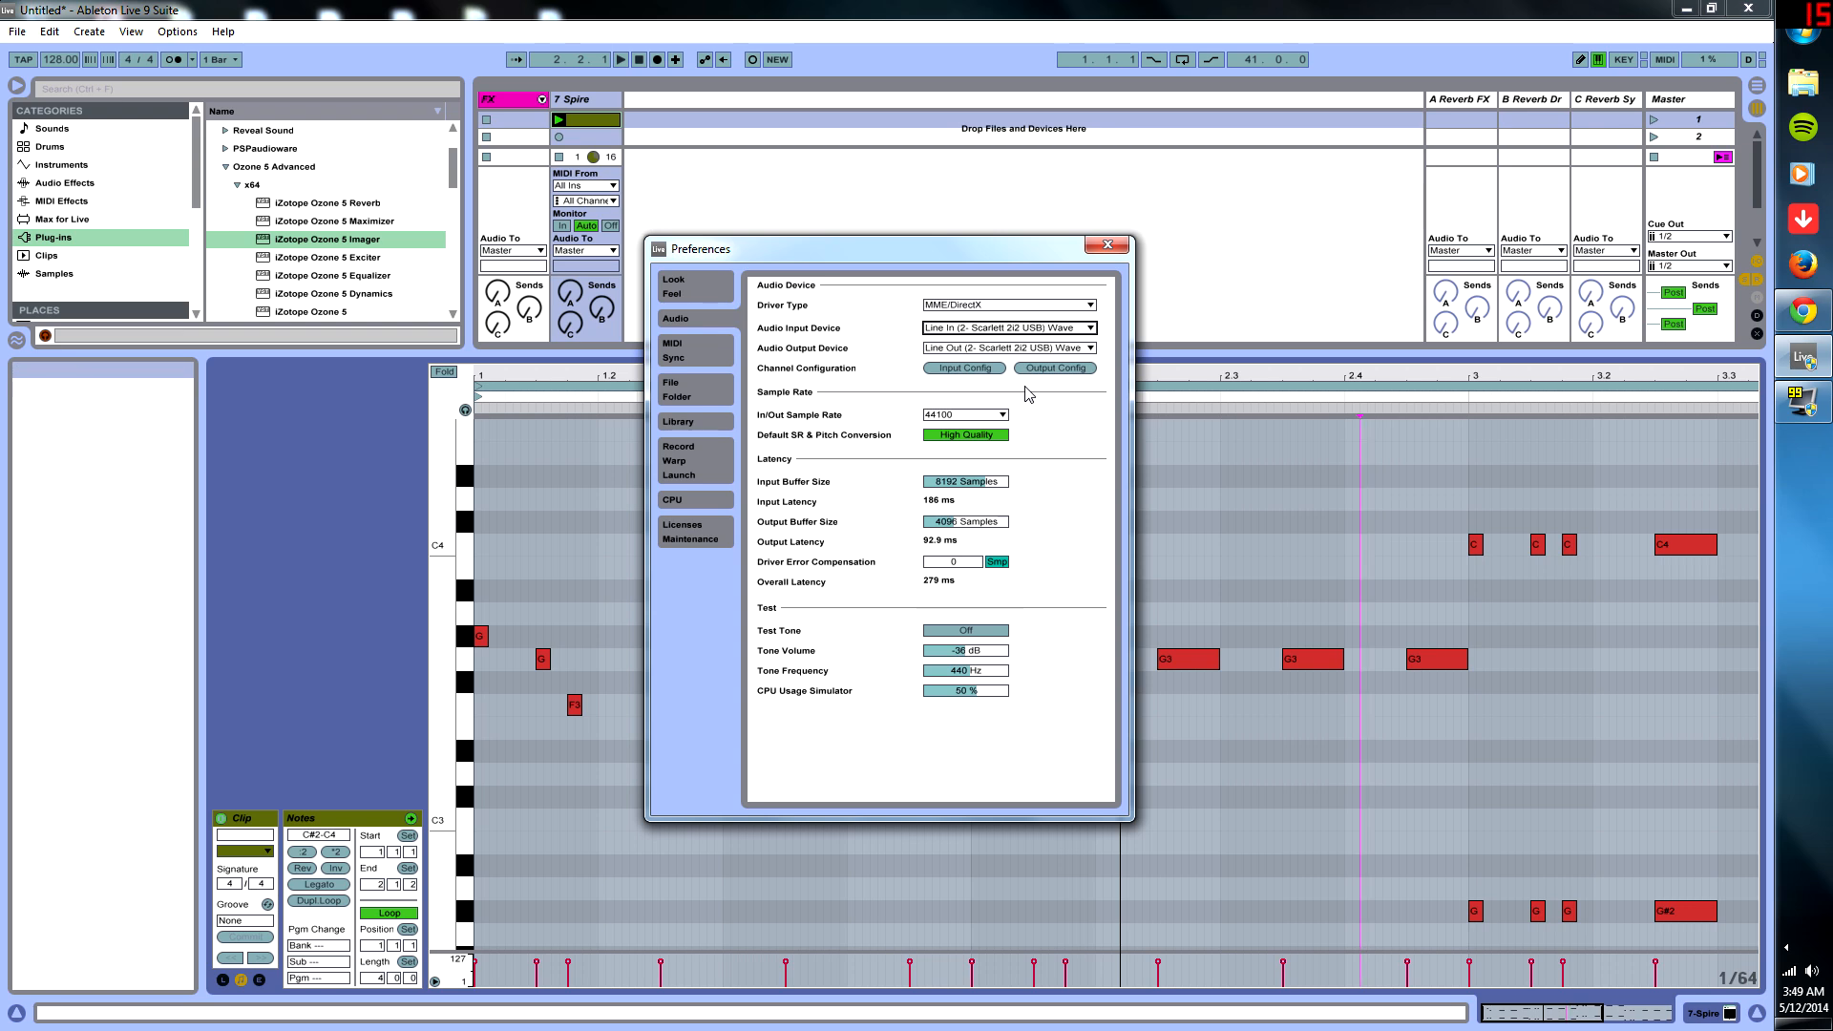
pyautogui.click(1107, 244)
pyautogui.press('space')
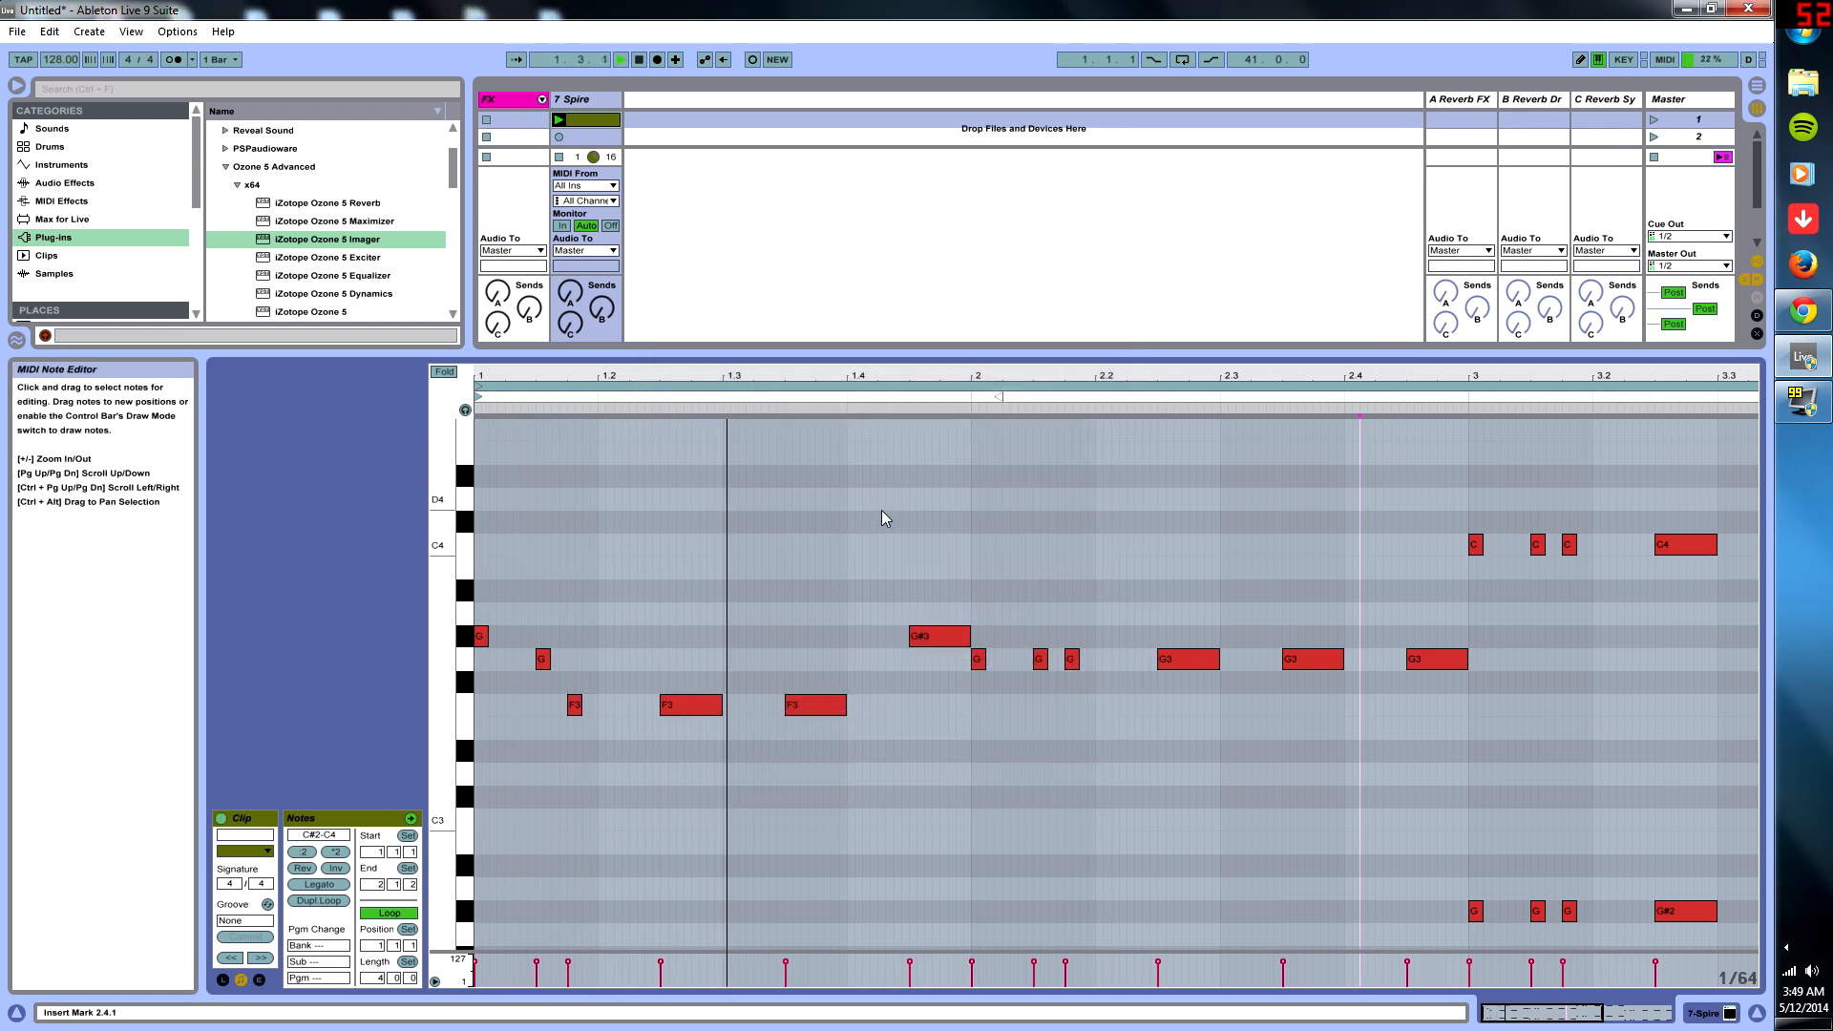
# - Choose the audio output device again in the preferences and test playback
pyautogui.click(177, 32)
pyautogui.click(201, 503)
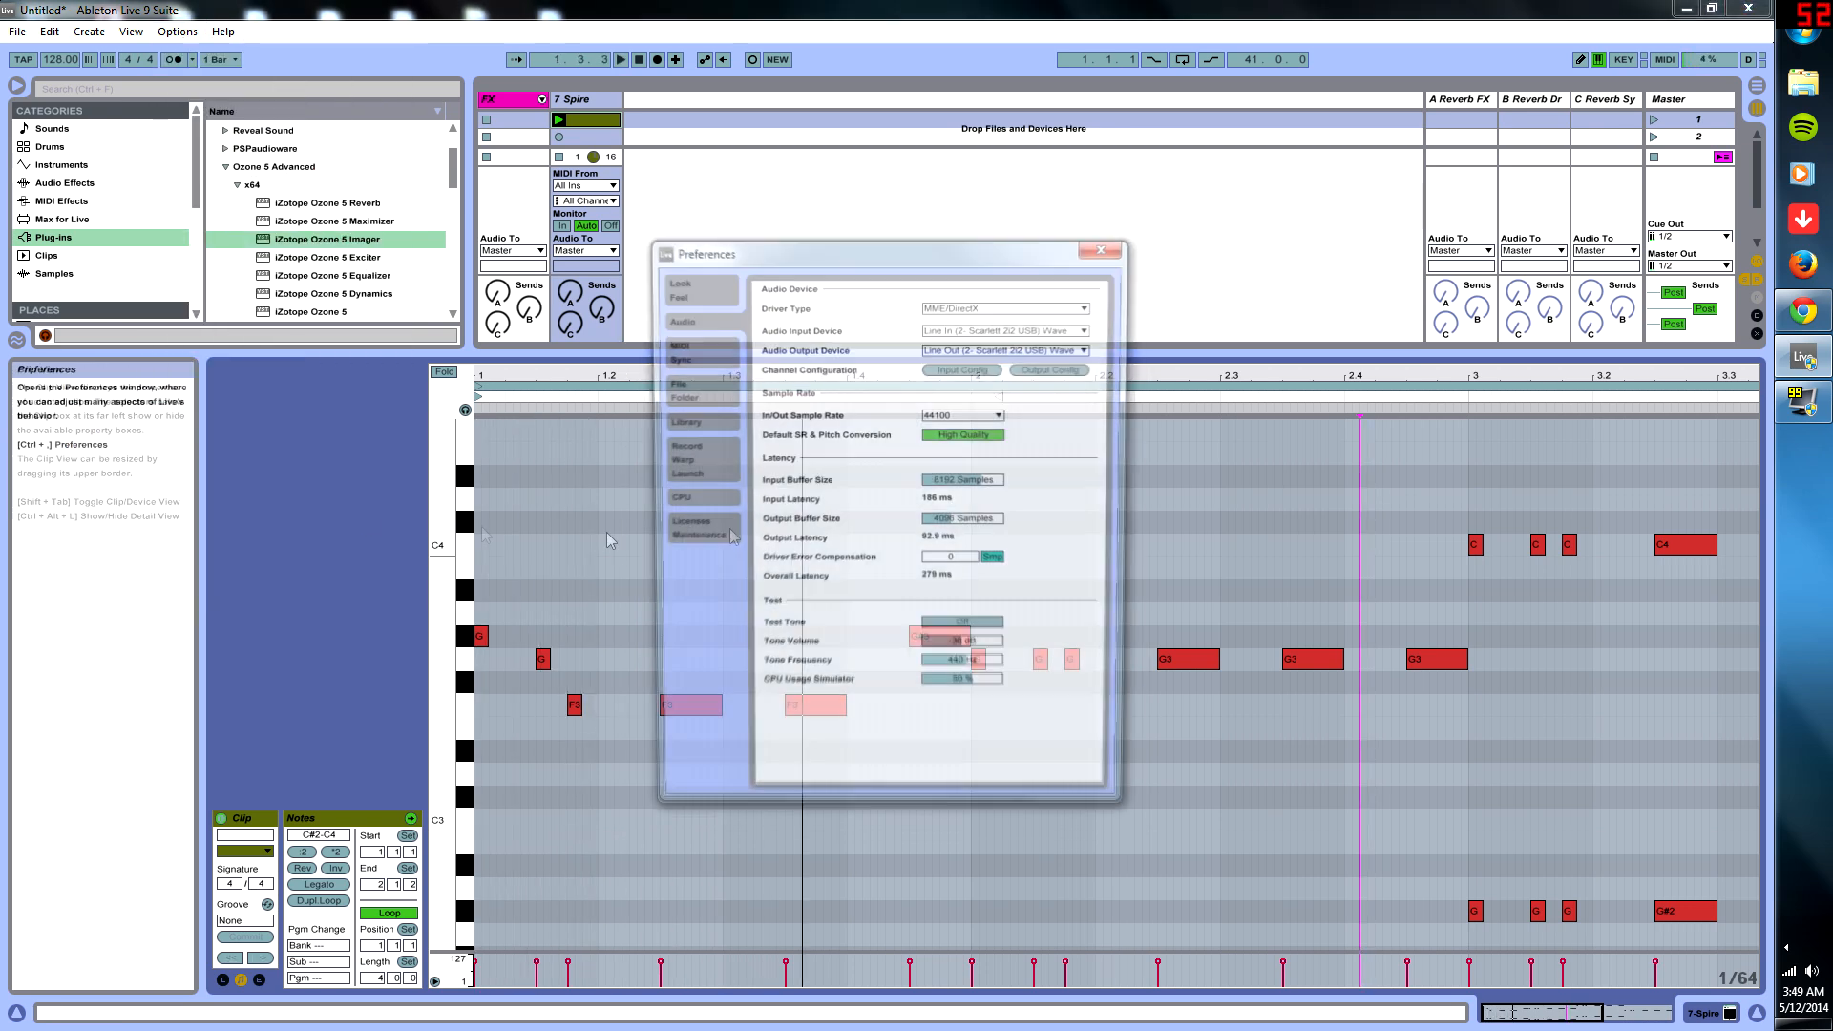
pyautogui.click(960, 349)
pyautogui.click(993, 386)
pyautogui.click(1120, 253)
pyautogui.press('space')
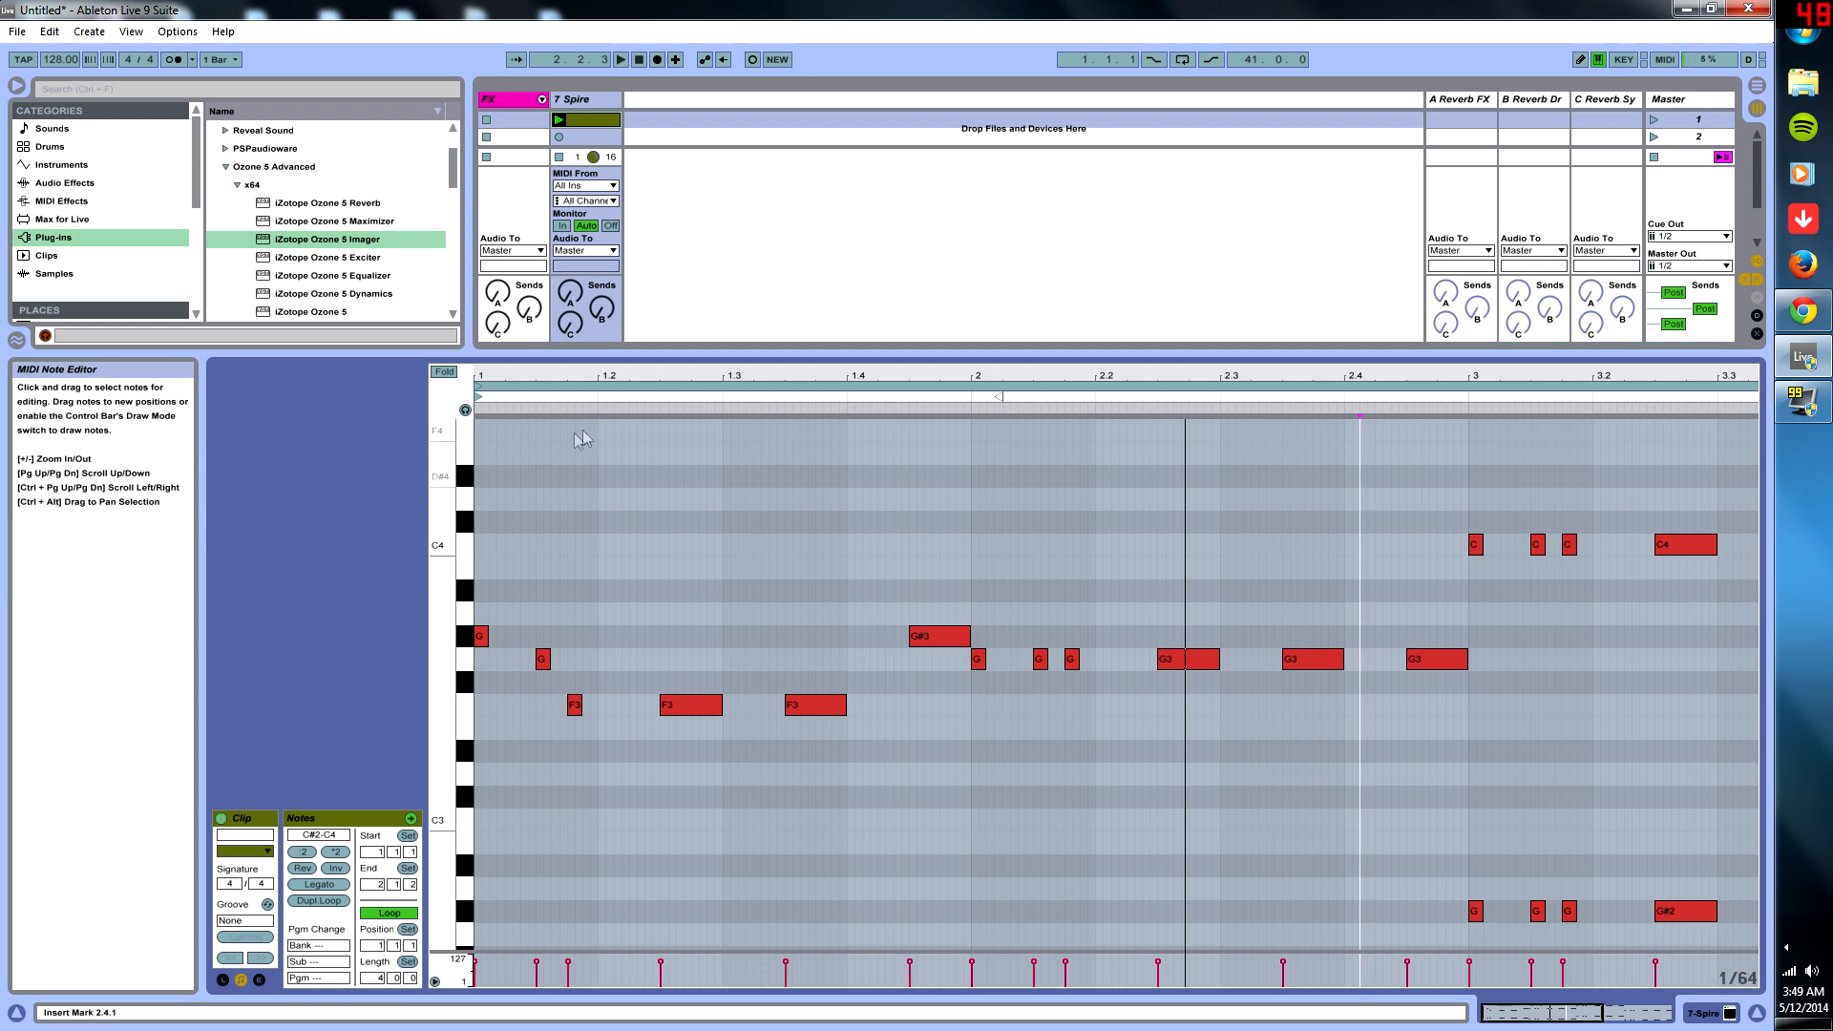
# - Return to full screen with a taller note editor and audition the clip
pyautogui.click(131, 32)
pyautogui.click(151, 52)
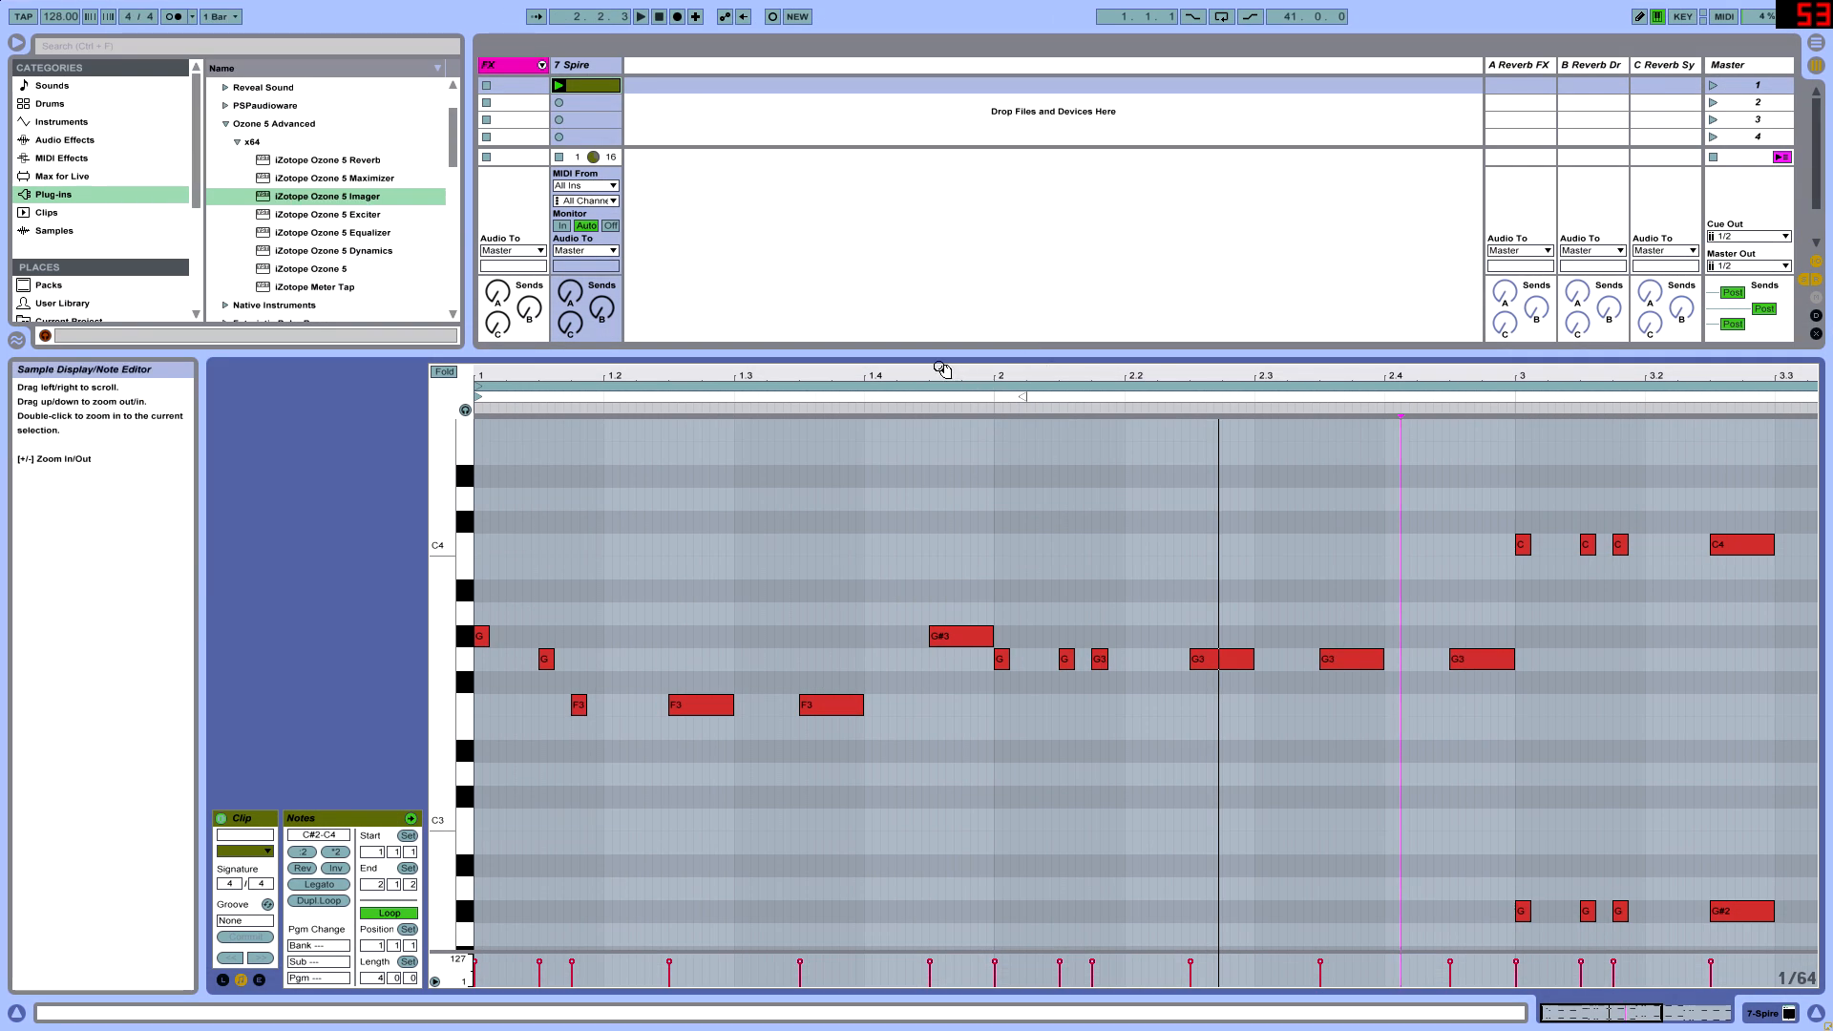
pyautogui.hotkey('ctrl', 'alt', 'i')
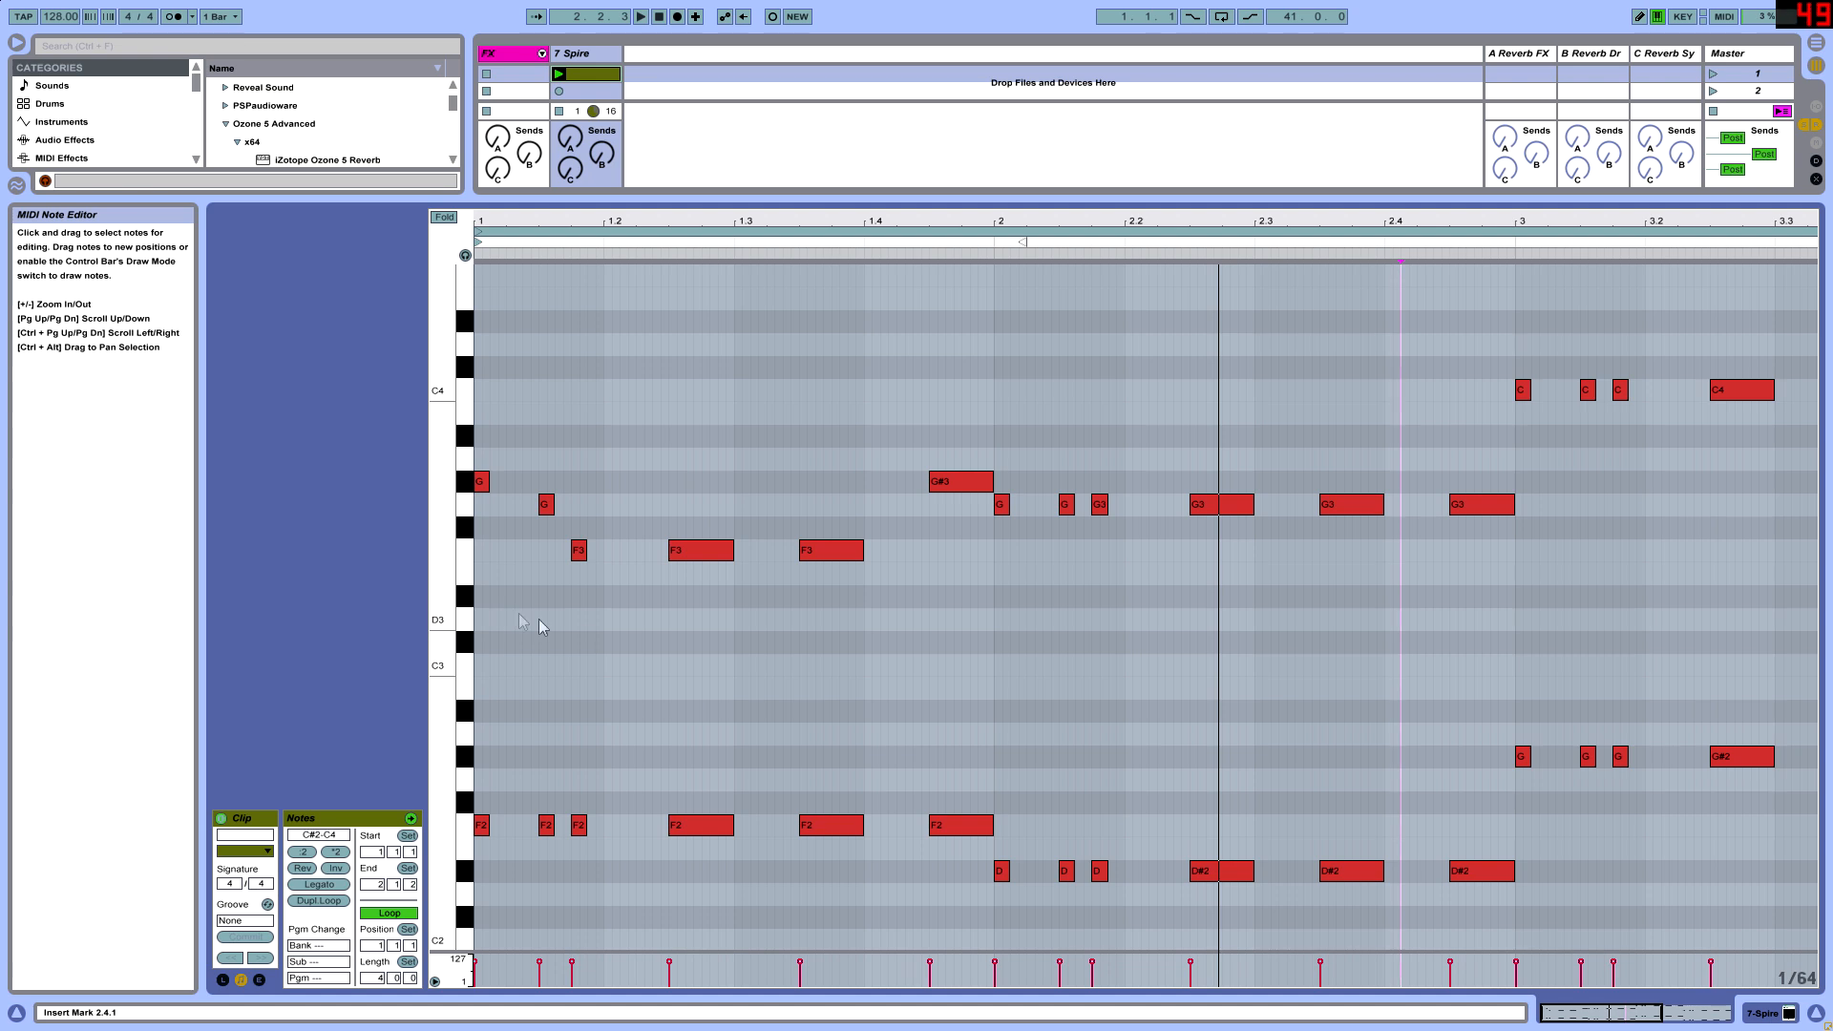
pyautogui.scroll(1, 1026, 579)
pyautogui.press('space')
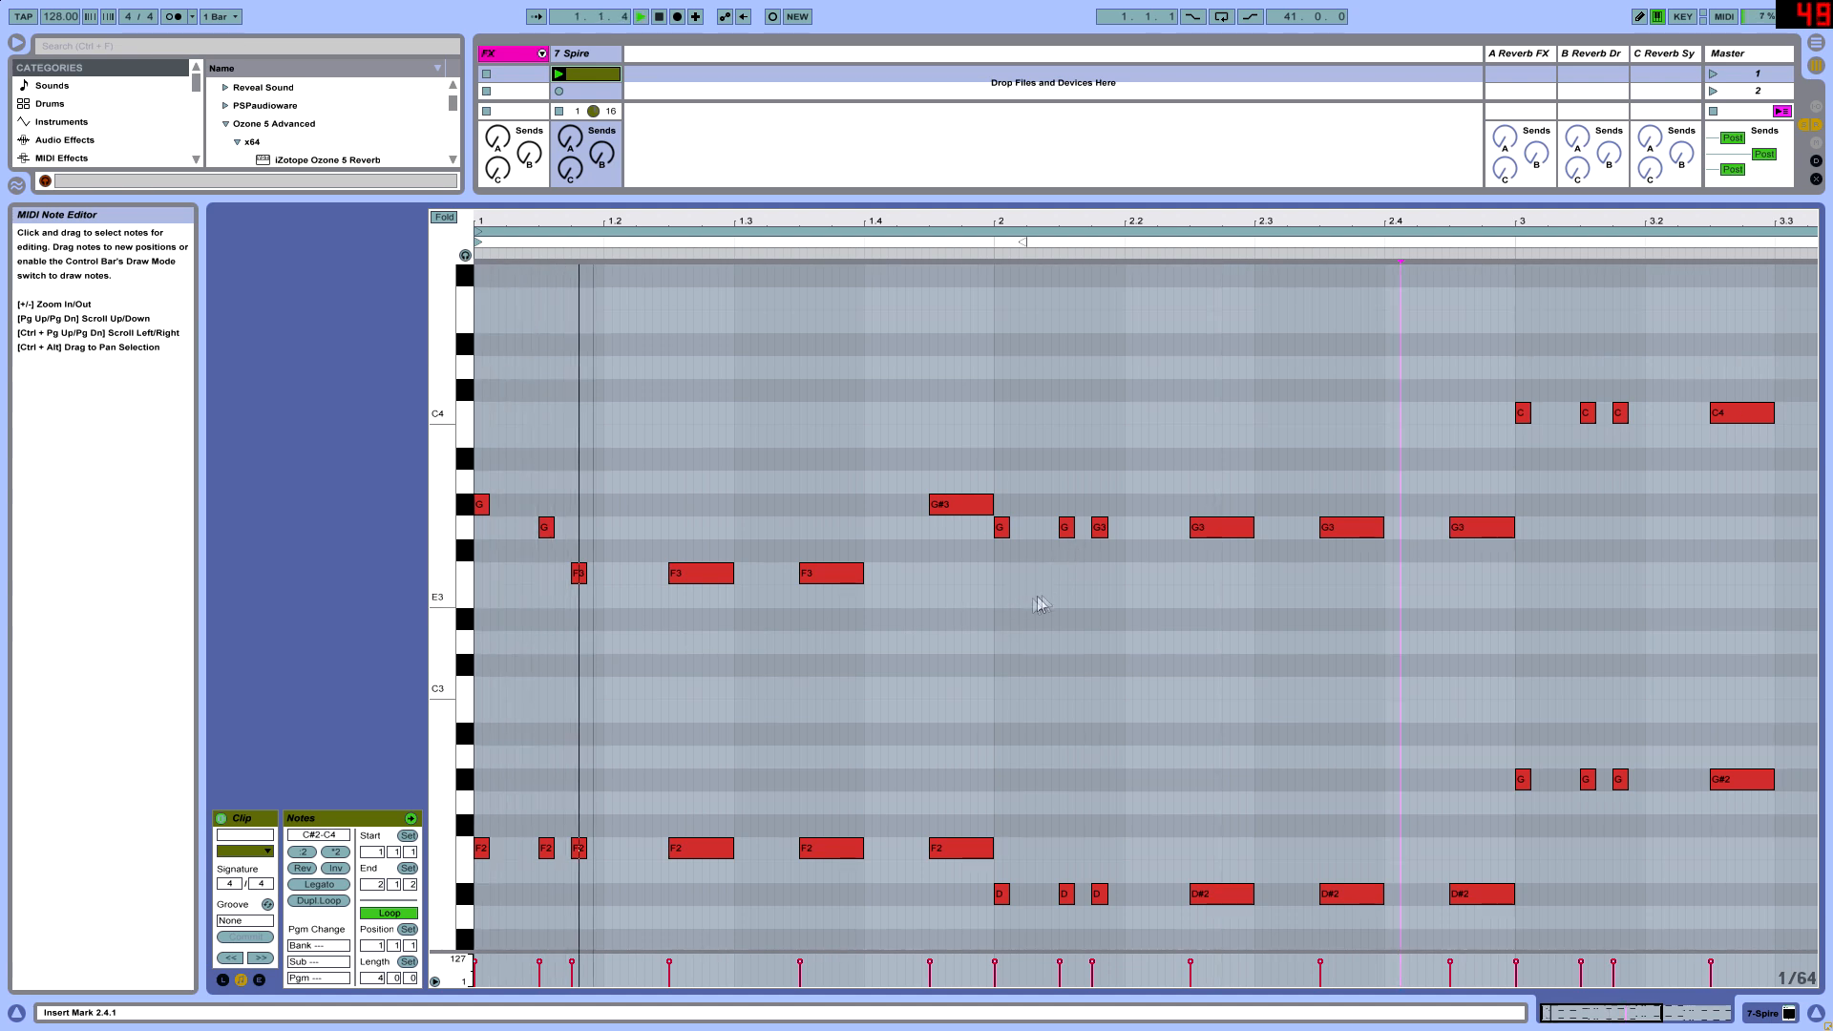
pyautogui.press('space')
# - Lower bar 2's second upper note to F3 and its third to D#3 while auditioning the clip
pyautogui.moveTo(1066, 537); pyautogui.dragTo(1117, 605)
pyautogui.press('space')
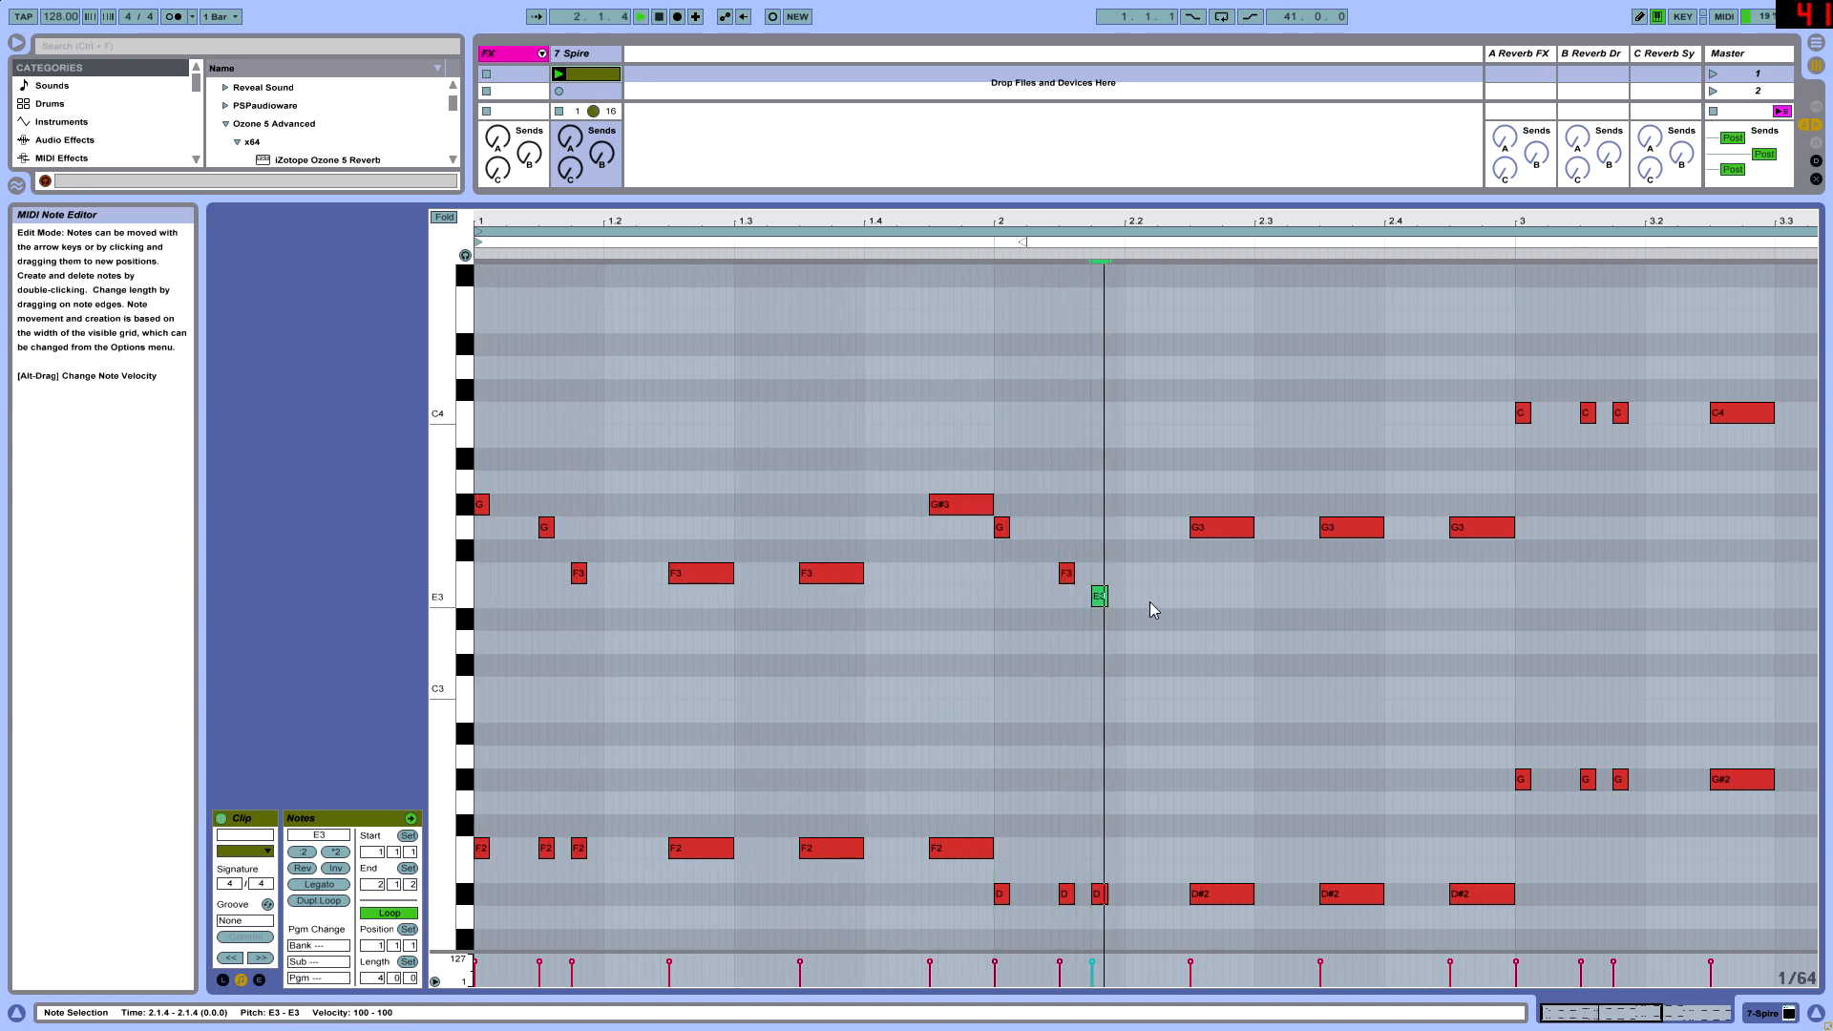
pyautogui.moveTo(1108, 598); pyautogui.dragTo(1107, 619)
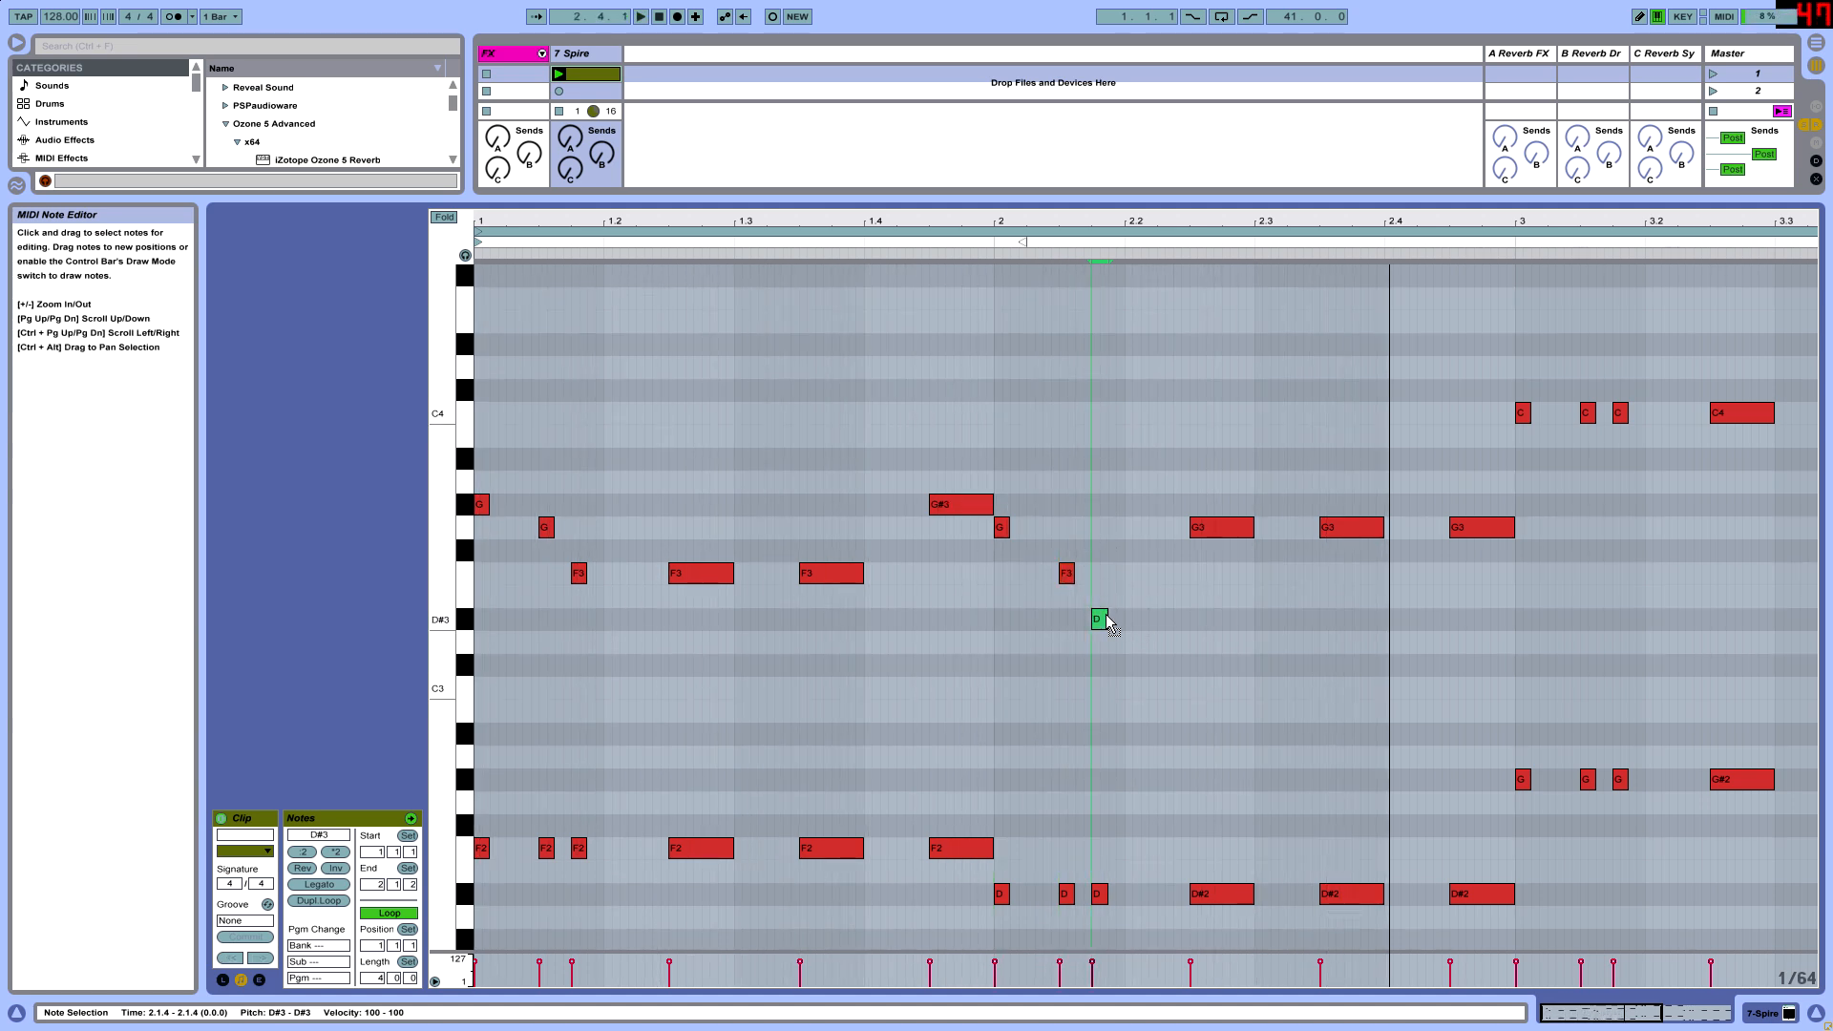
# - Lower bar 1's last upper note to G3 and raise bar 2's first upper note to G#3
pyautogui.click(995, 561)
pyautogui.moveTo(958, 508); pyautogui.dragTo(957, 530)
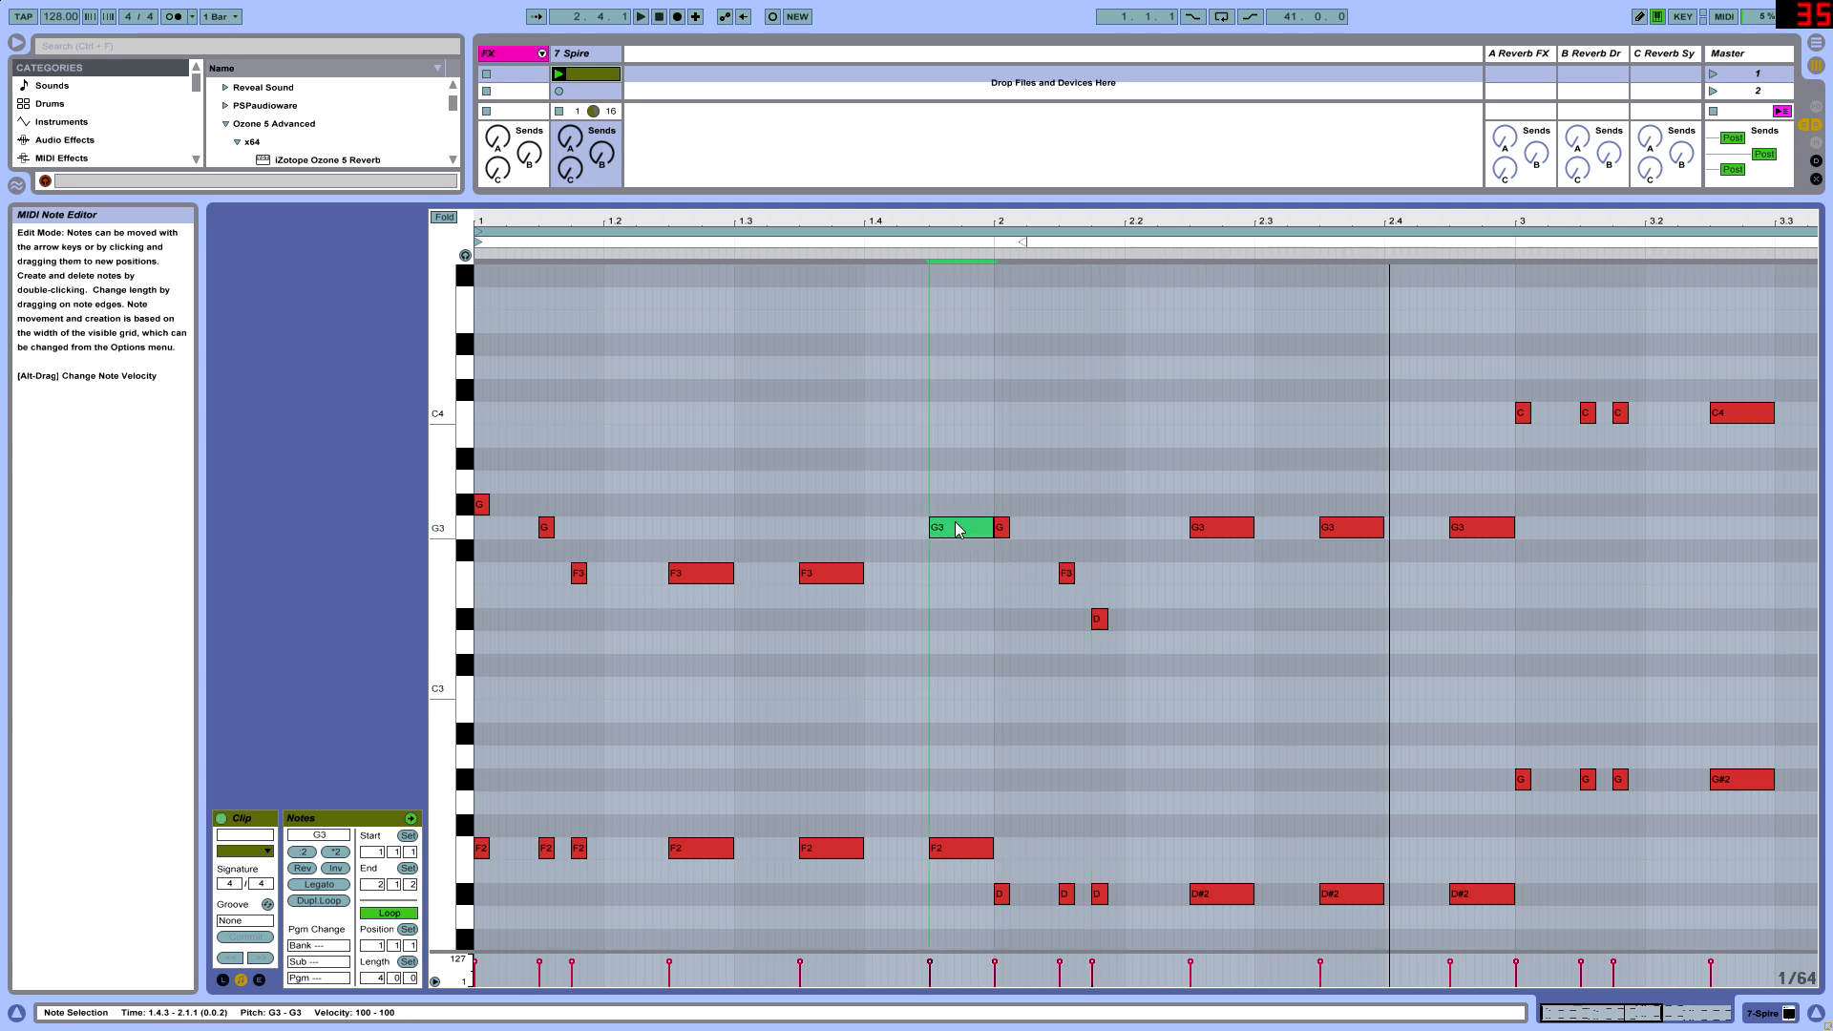
pyautogui.click(1002, 528)
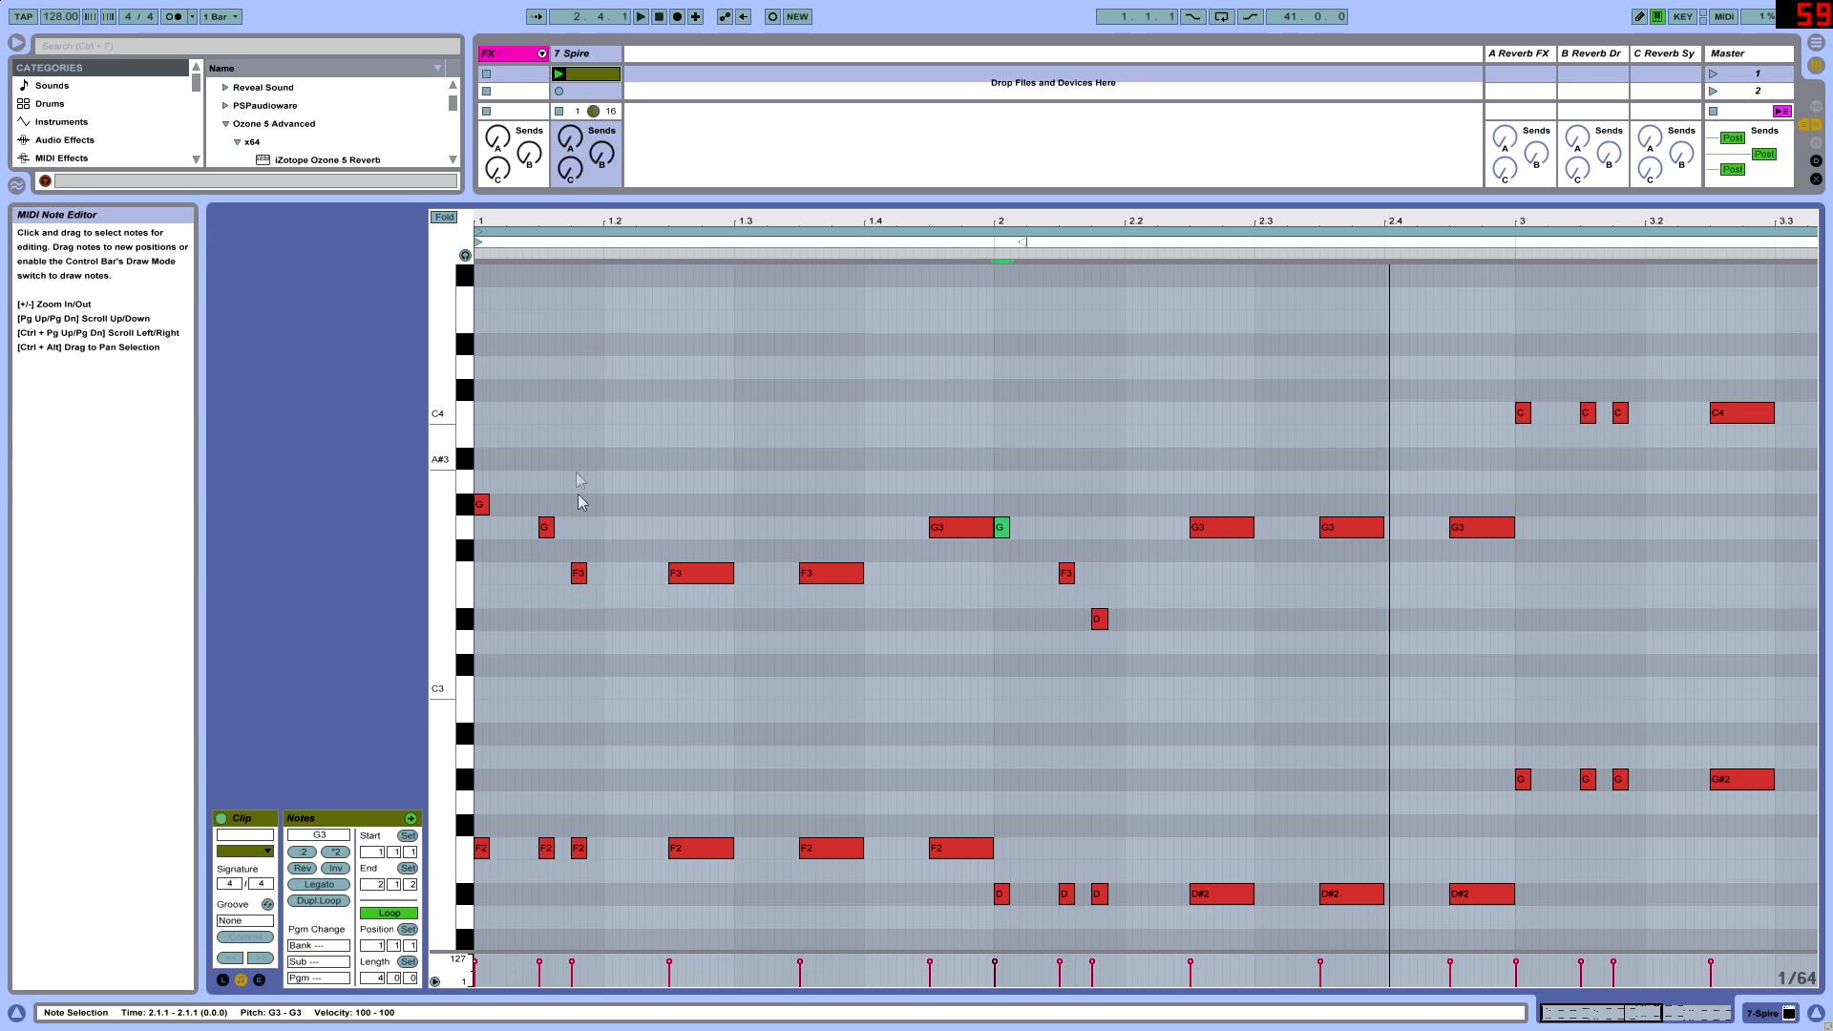
pyautogui.click(1037, 653)
pyautogui.click(1003, 530)
pyautogui.press('Up')
# - Raise bar 2's second upper note to G3 and its third to F3, and play back the clip
pyautogui.moveTo(1002, 626); pyautogui.dragTo(1086, 546)
pyautogui.press('Up')
pyautogui.press('Up')
pyautogui.moveTo(1070, 649); pyautogui.dragTo(1142, 585)
pyautogui.press('Up')
pyautogui.press('Up')
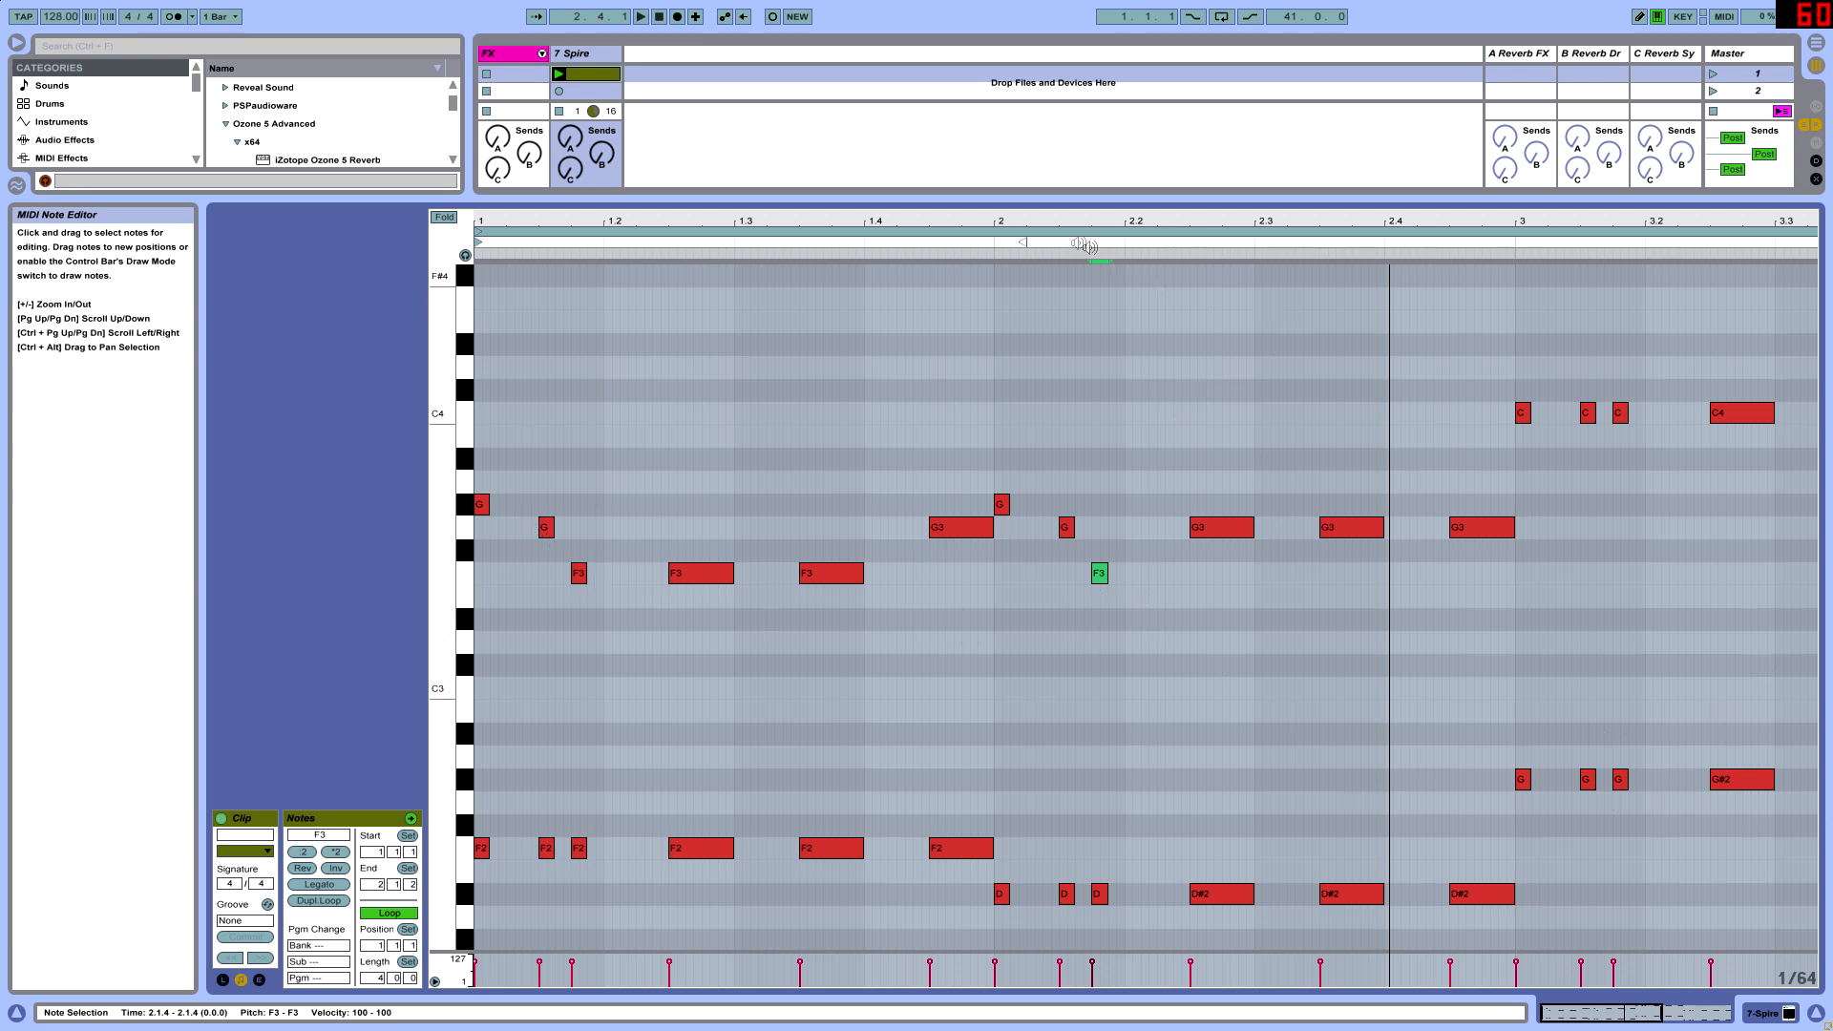
pyautogui.moveTo(1089, 246); pyautogui.dragTo(874, 229)
pyautogui.press('space')
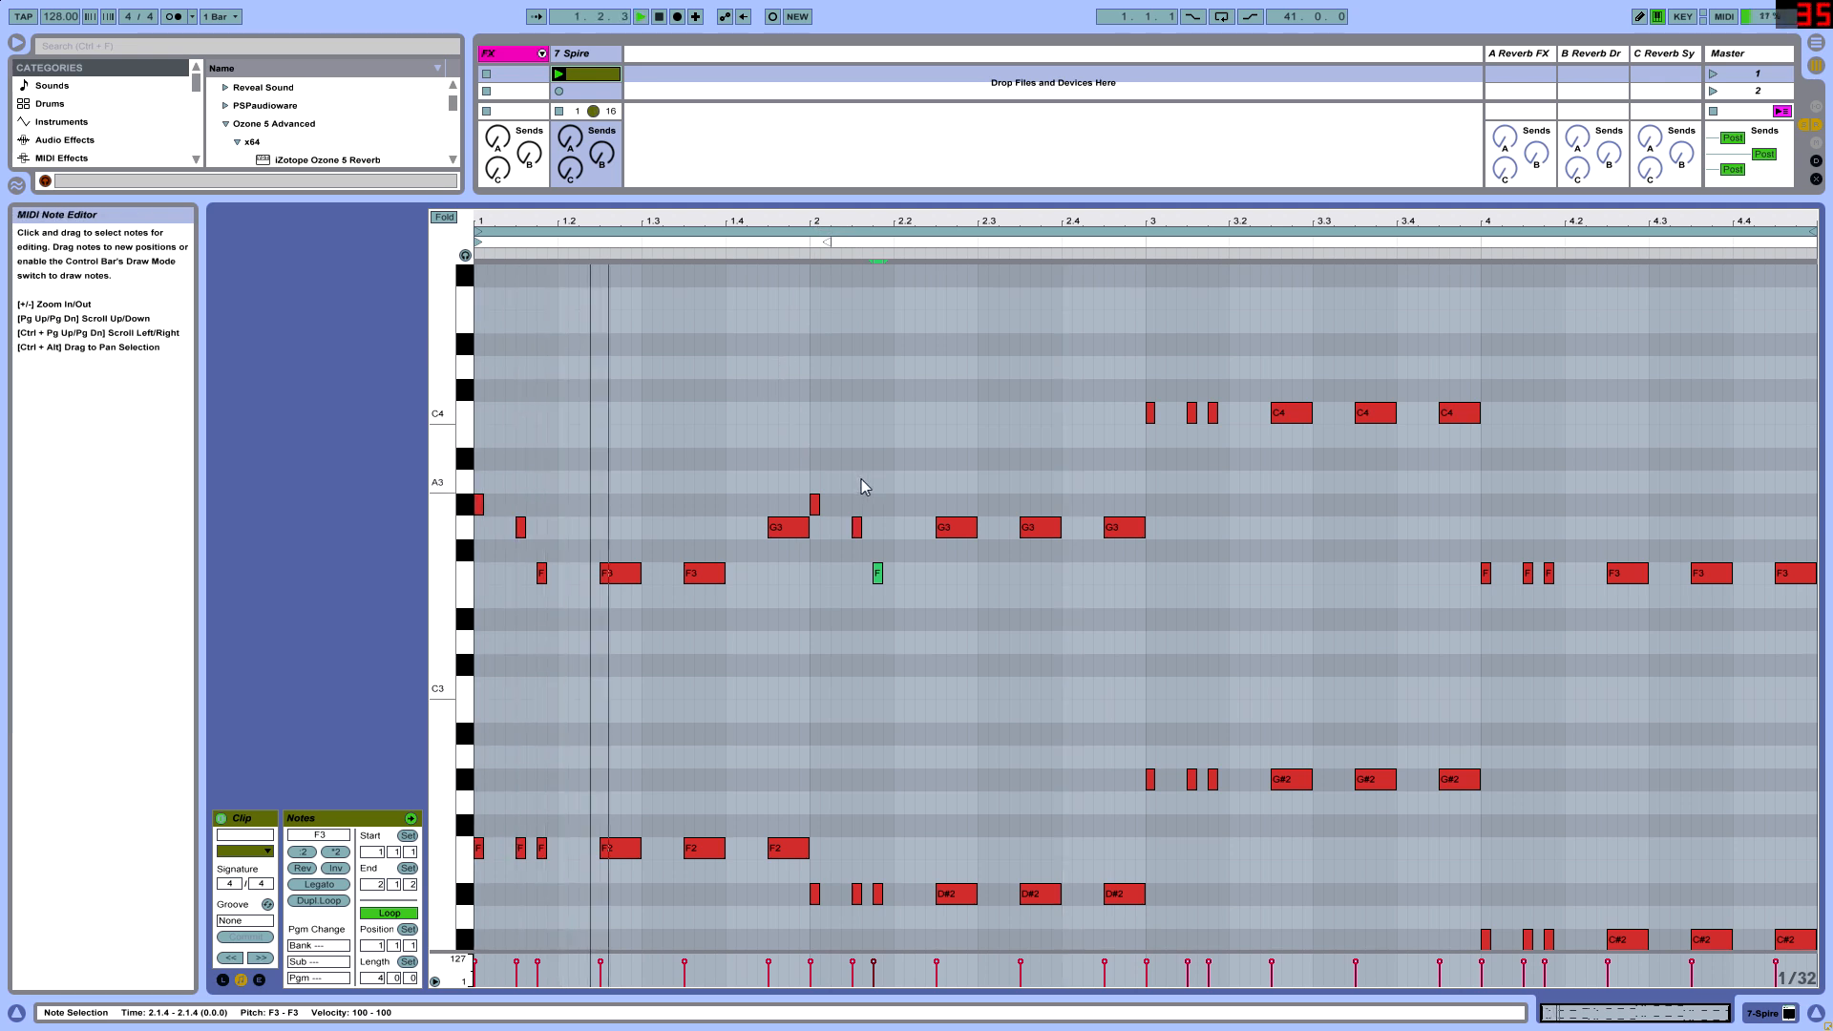
# - Raise bar 2's first long upper note to G#3 and audition the clip
pyautogui.press('space')
pyautogui.click(952, 531)
pyautogui.moveTo(952, 531); pyautogui.dragTo(954, 511)
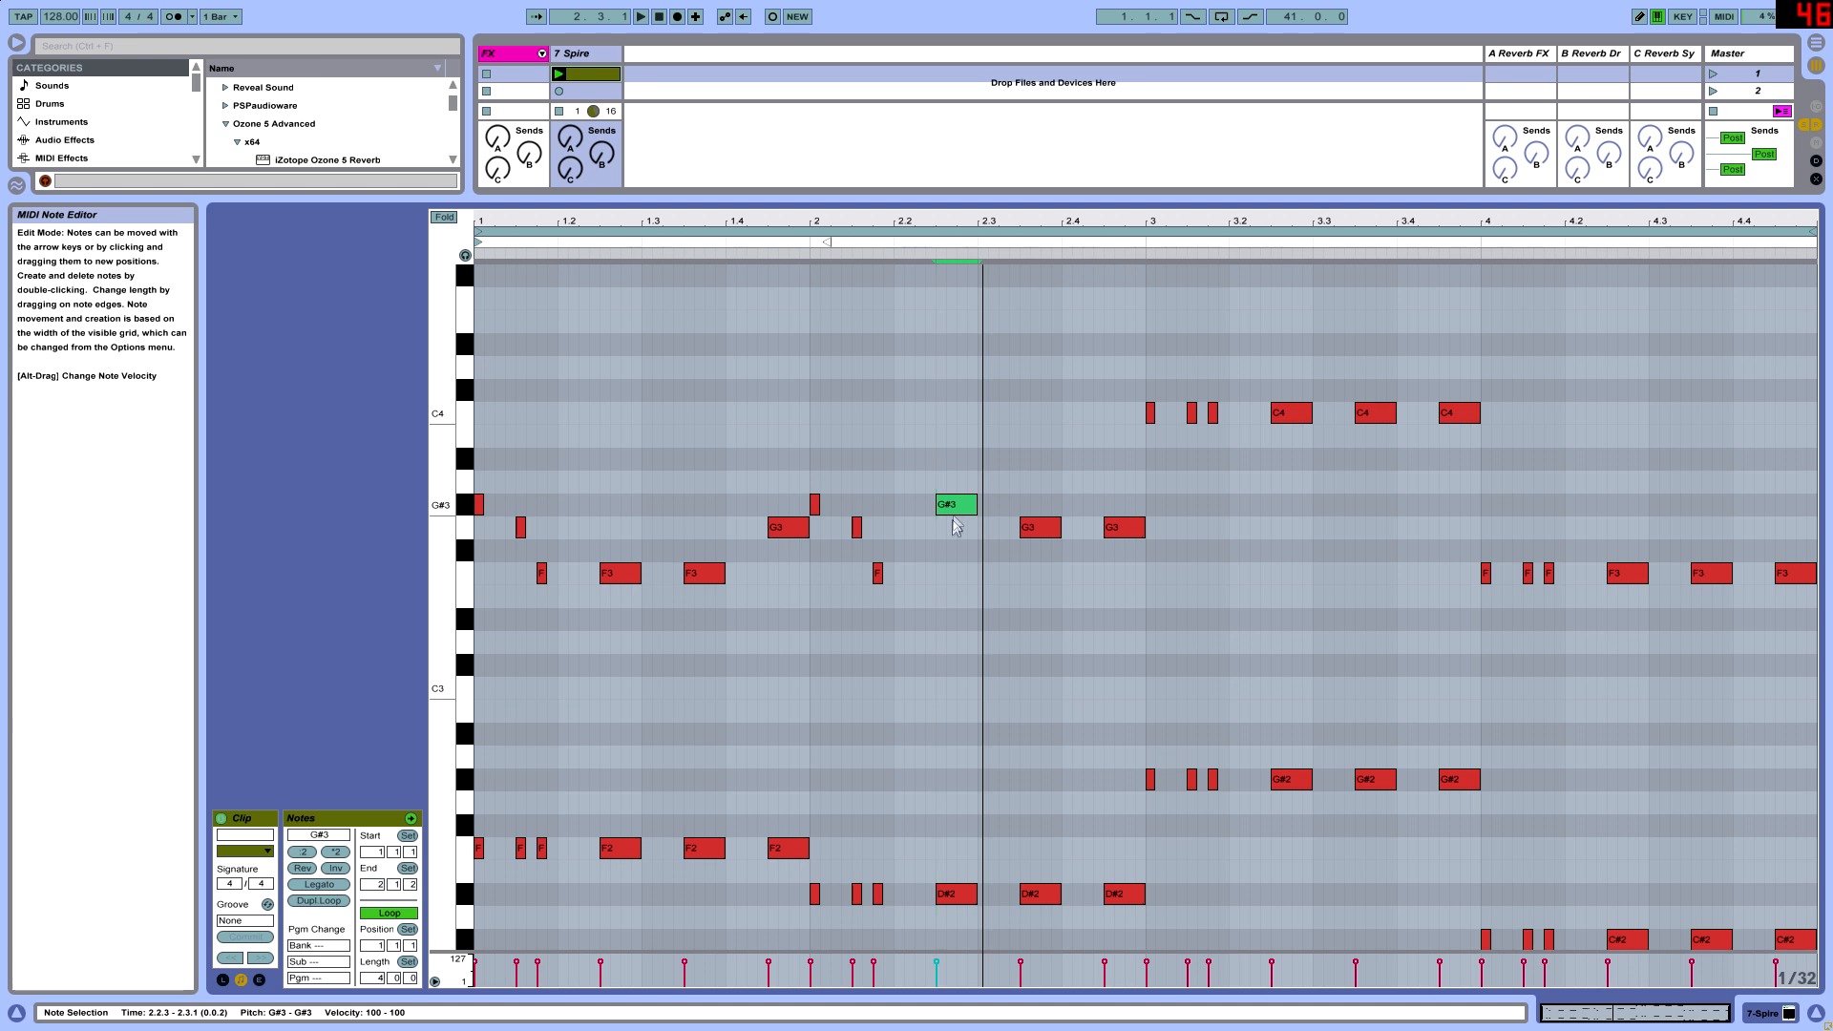
pyautogui.moveTo(1038, 530)
pyautogui.mouseDown()
pyautogui.moveTo(1034, 573)
pyautogui.moveTo(1036, 531)
pyautogui.mouseUp()
pyautogui.click(1138, 528)
pyautogui.press('space')
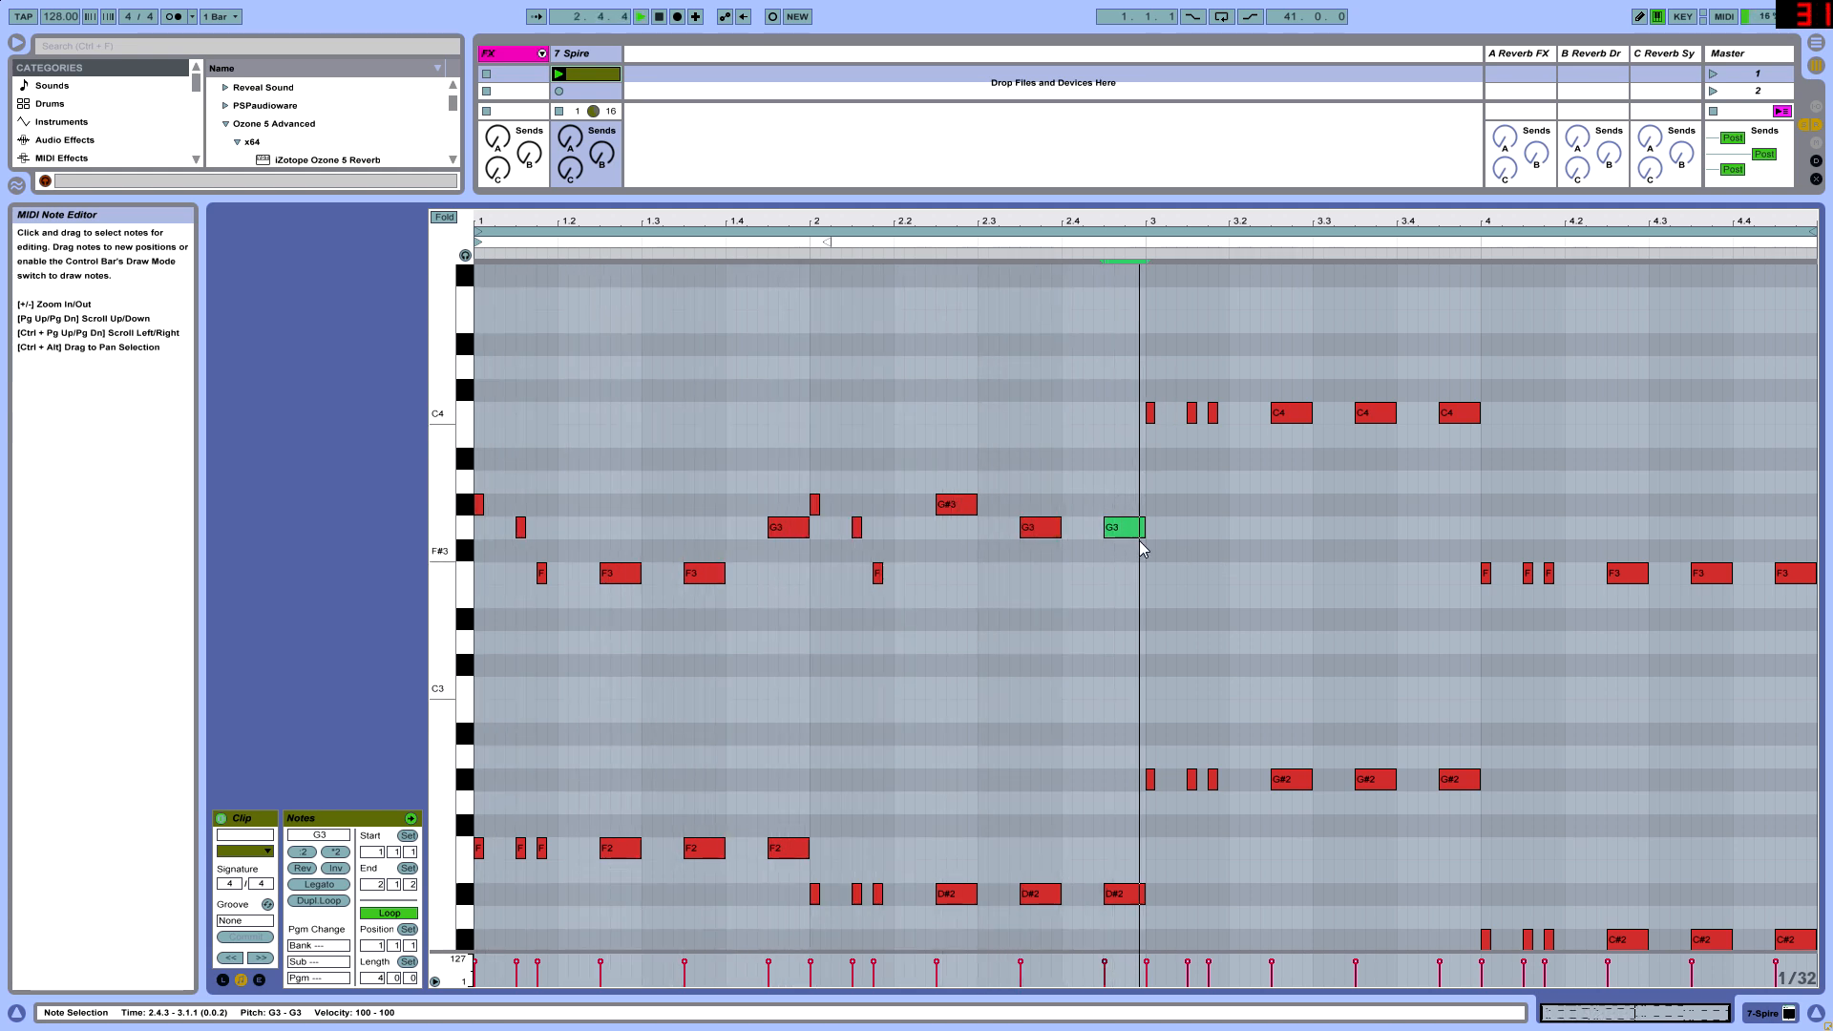
pyautogui.press('space')
# - Copy the short upper G#3, G3 and F3 notes to the start of bar 3, replacing its three short C4 notes
pyautogui.scroll(1, 1213, 540)
pyautogui.moveTo(1140, 501); pyautogui.dragTo(1210, 467)
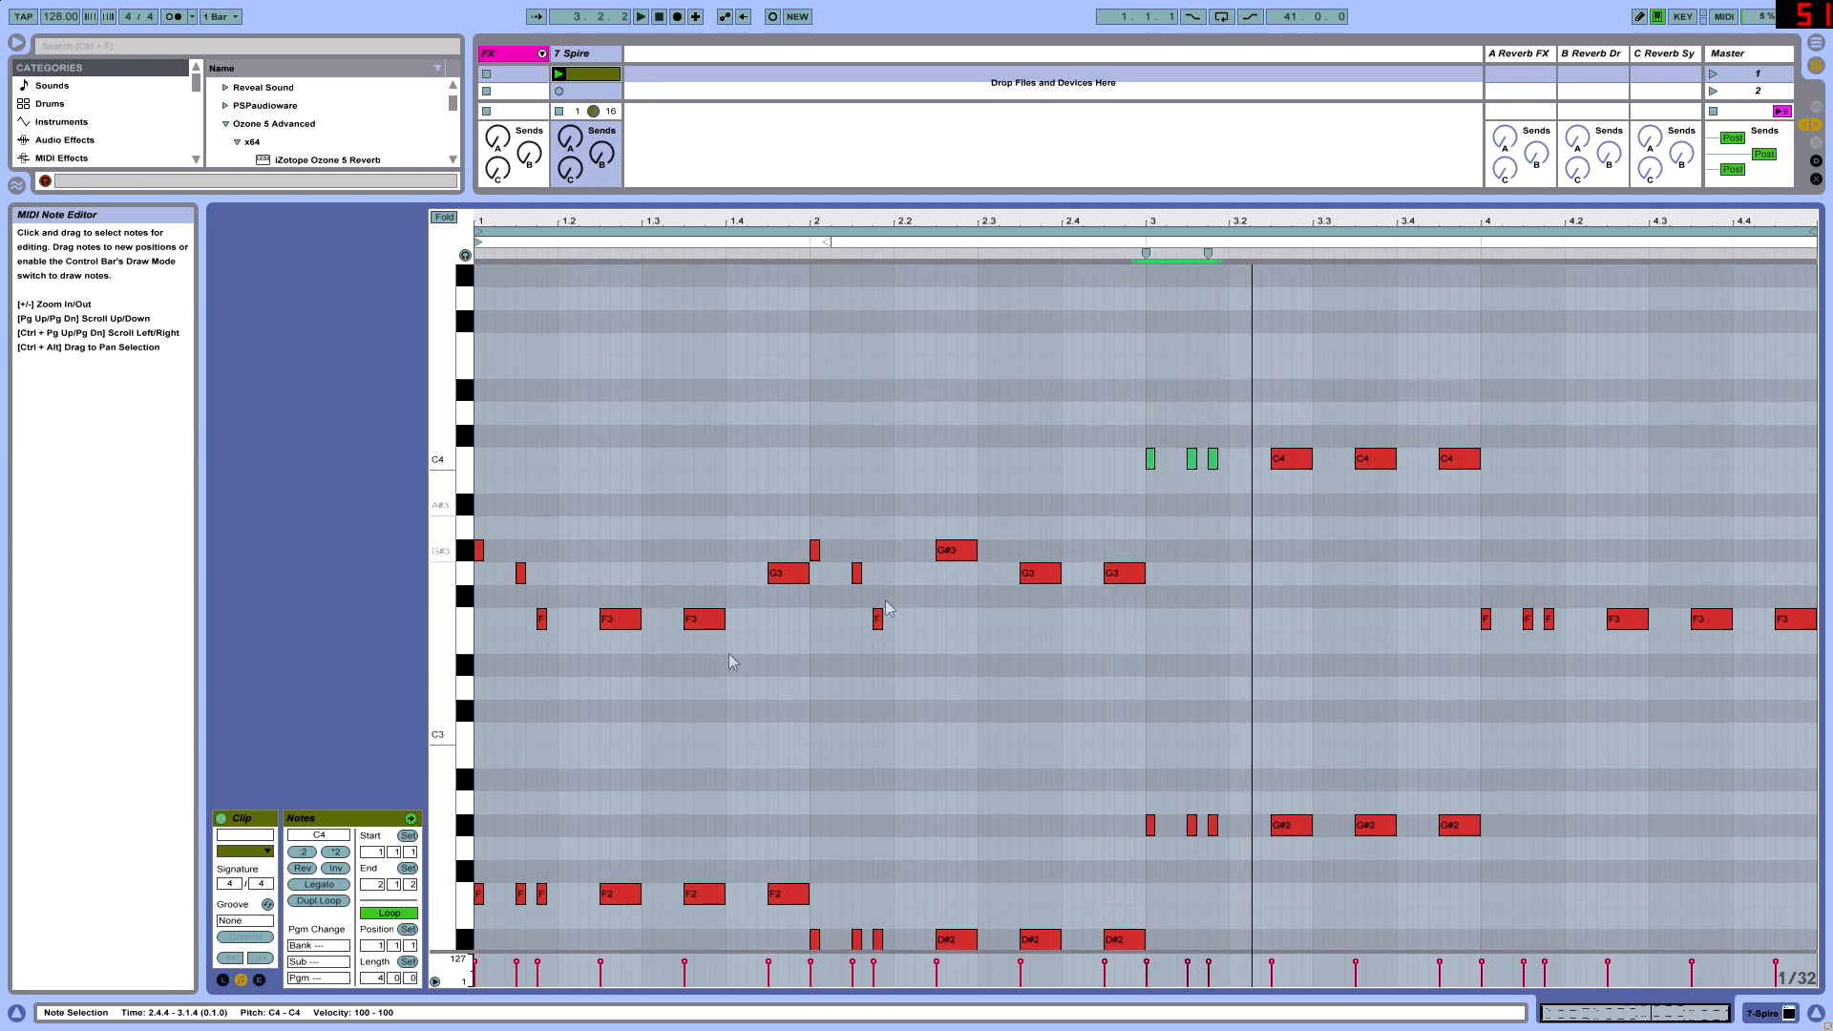
pyautogui.moveTo(553, 679); pyautogui.dragTo(1154, 555)
pyautogui.moveTo(1235, 483); pyautogui.dragTo(1142, 426)
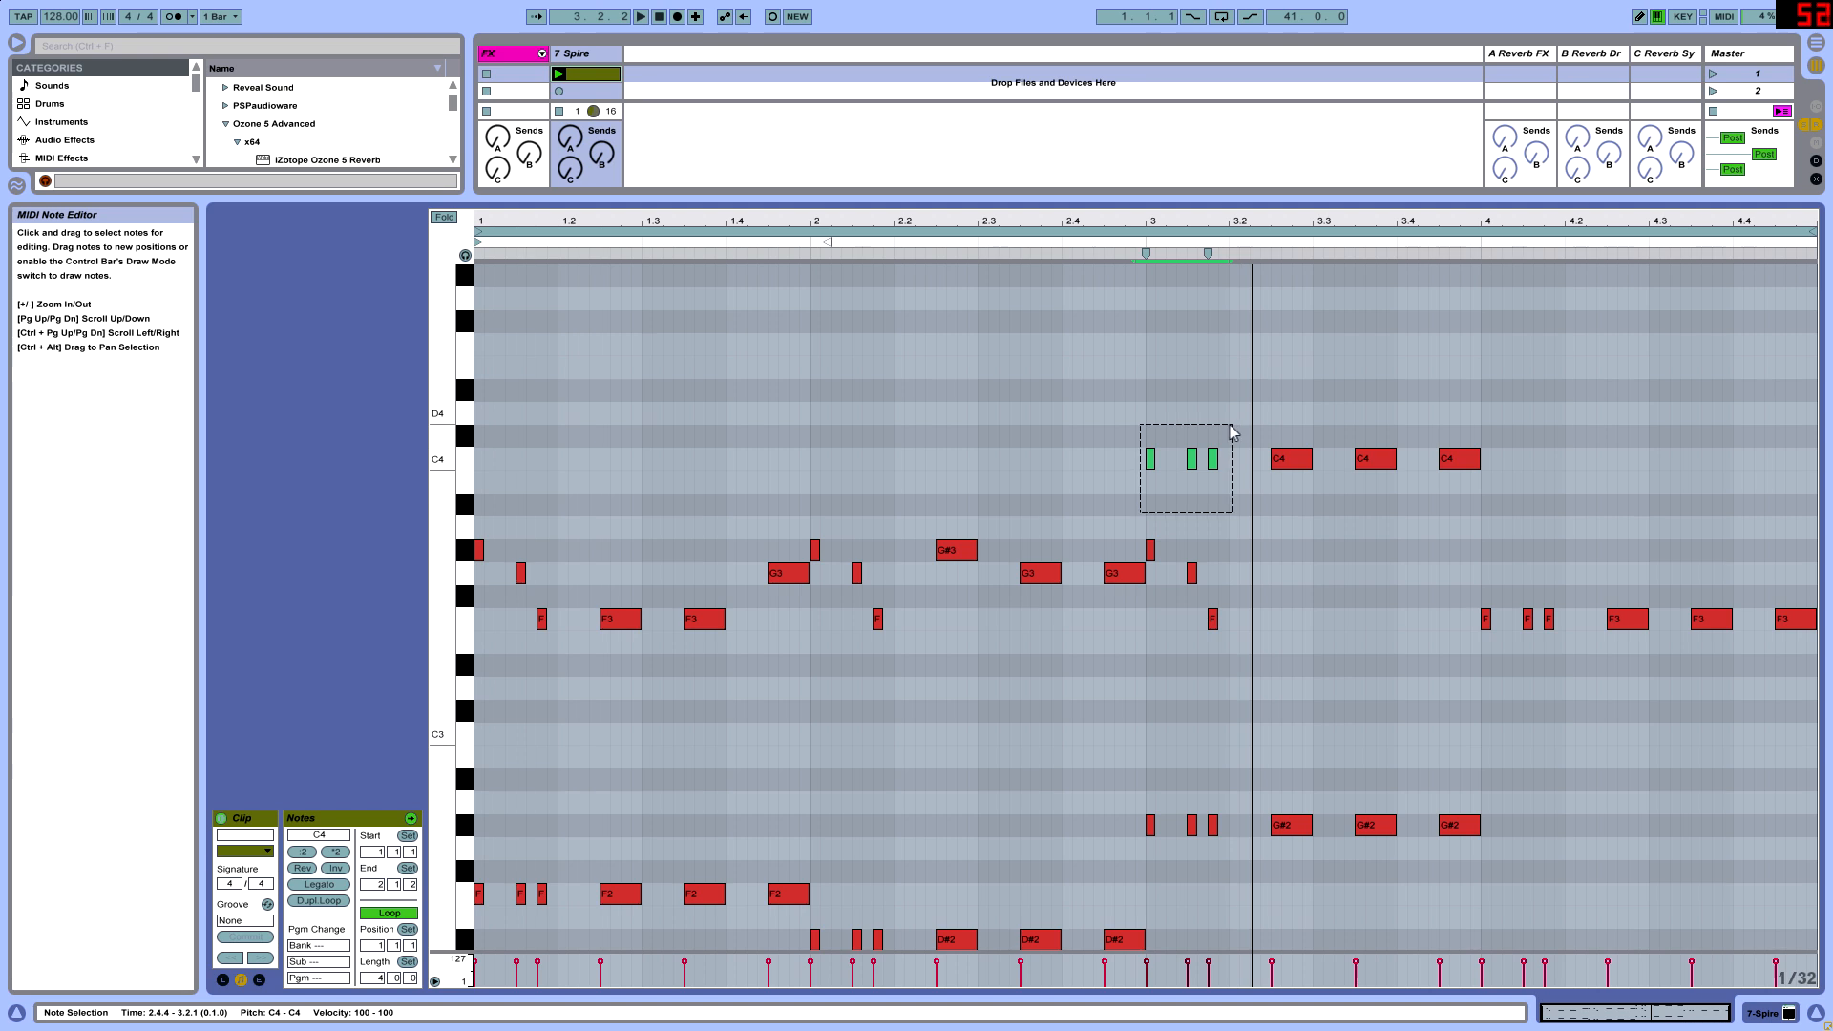
pyautogui.press('Delete')
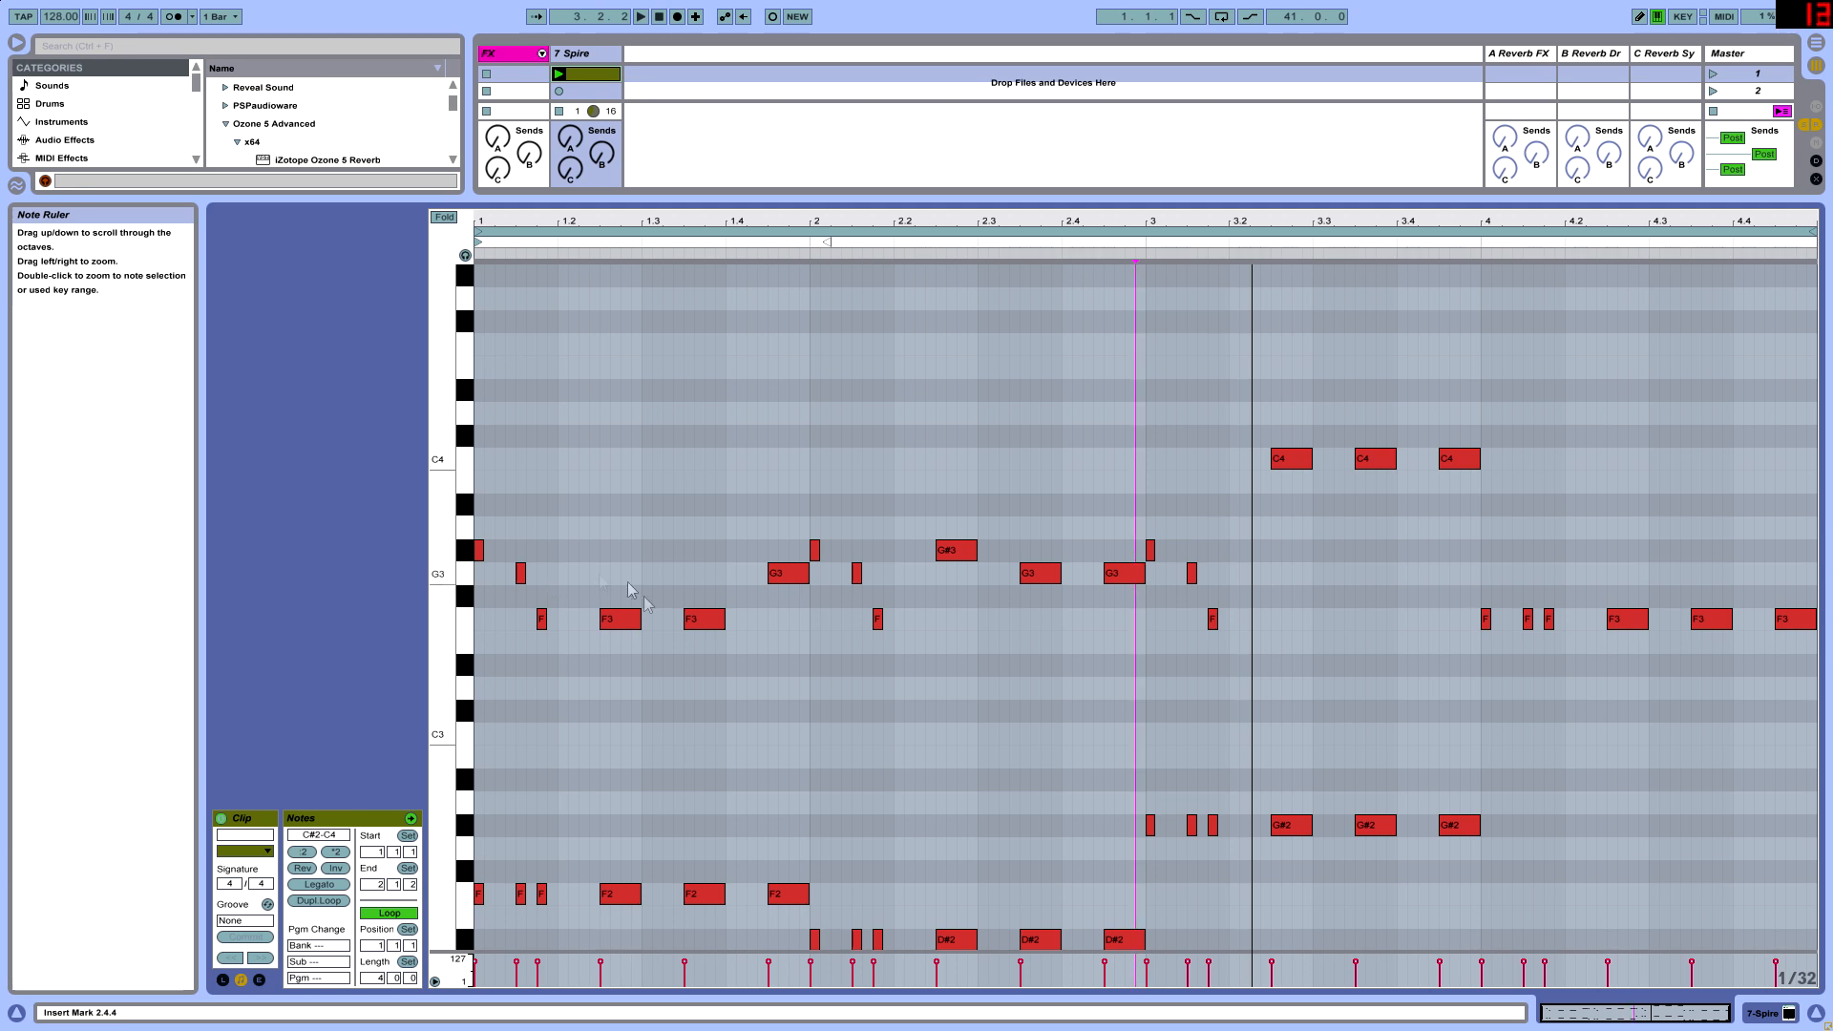
# - Raise bar 3's first short upper note to C4
pyautogui.scroll(-3, 950, 806)
pyautogui.click(620, 826)
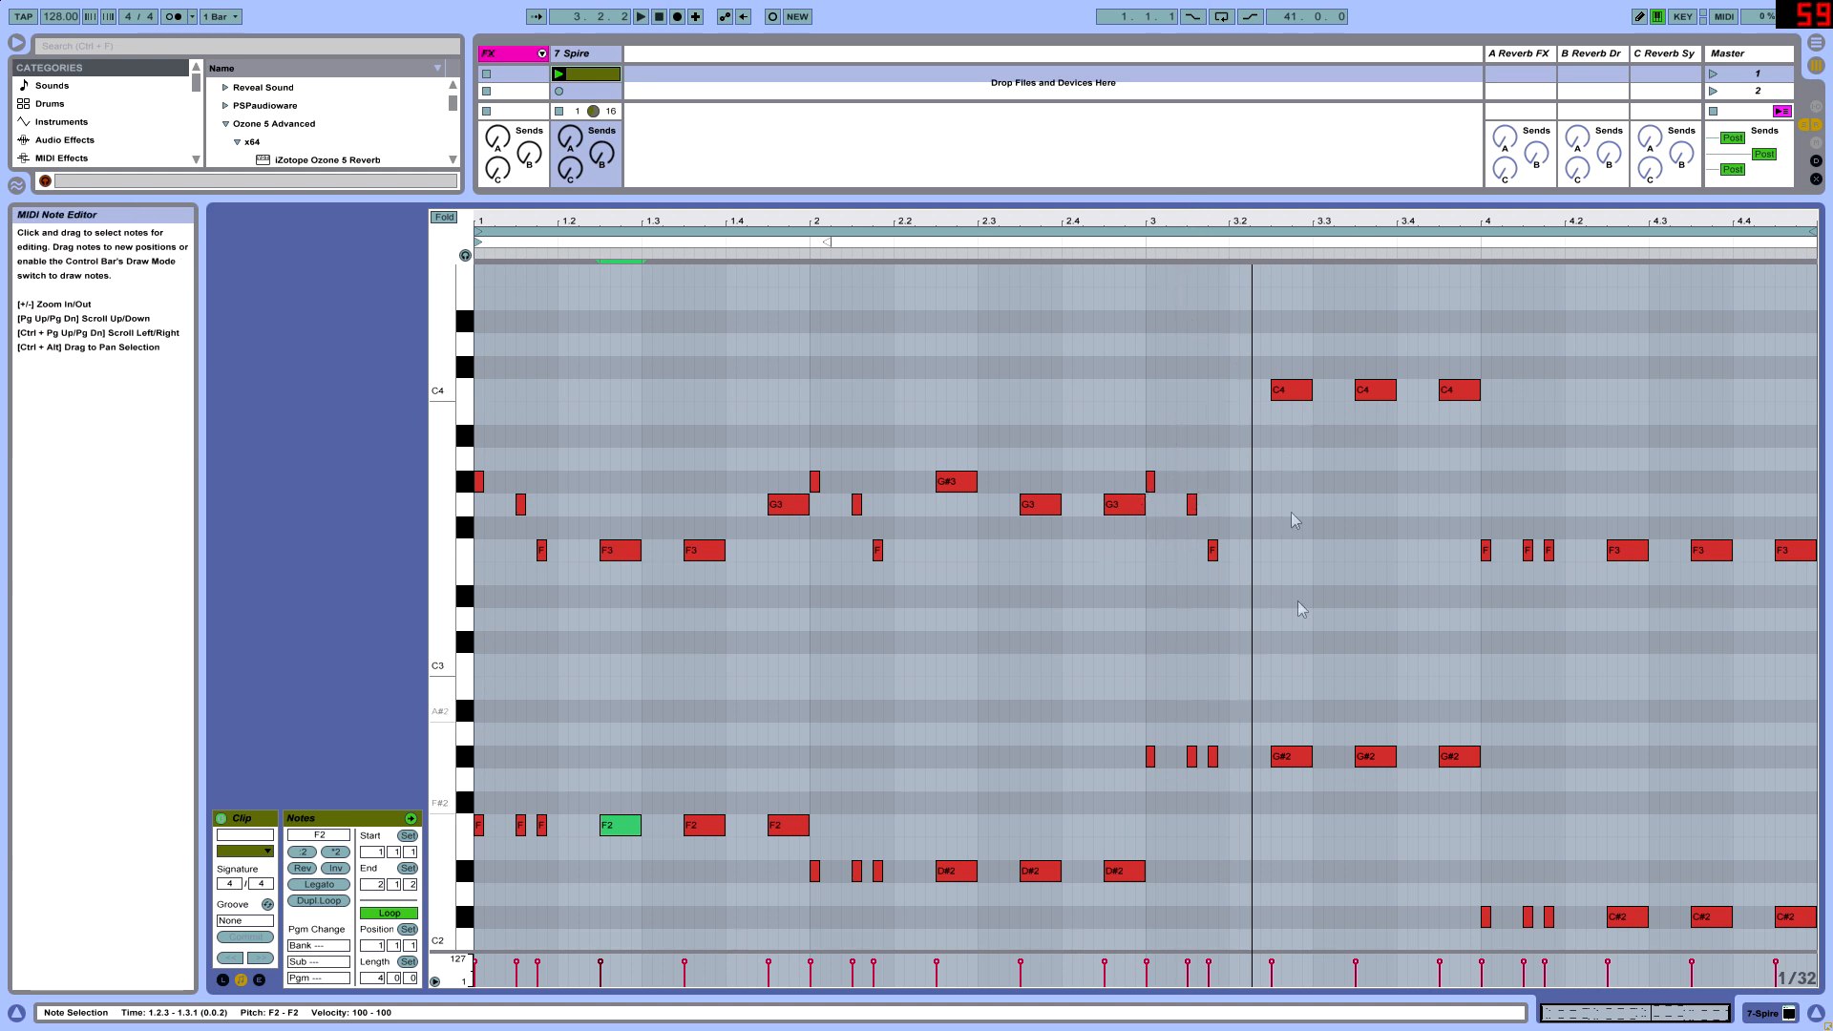
pyautogui.moveTo(1146, 575); pyautogui.dragTo(1241, 420)
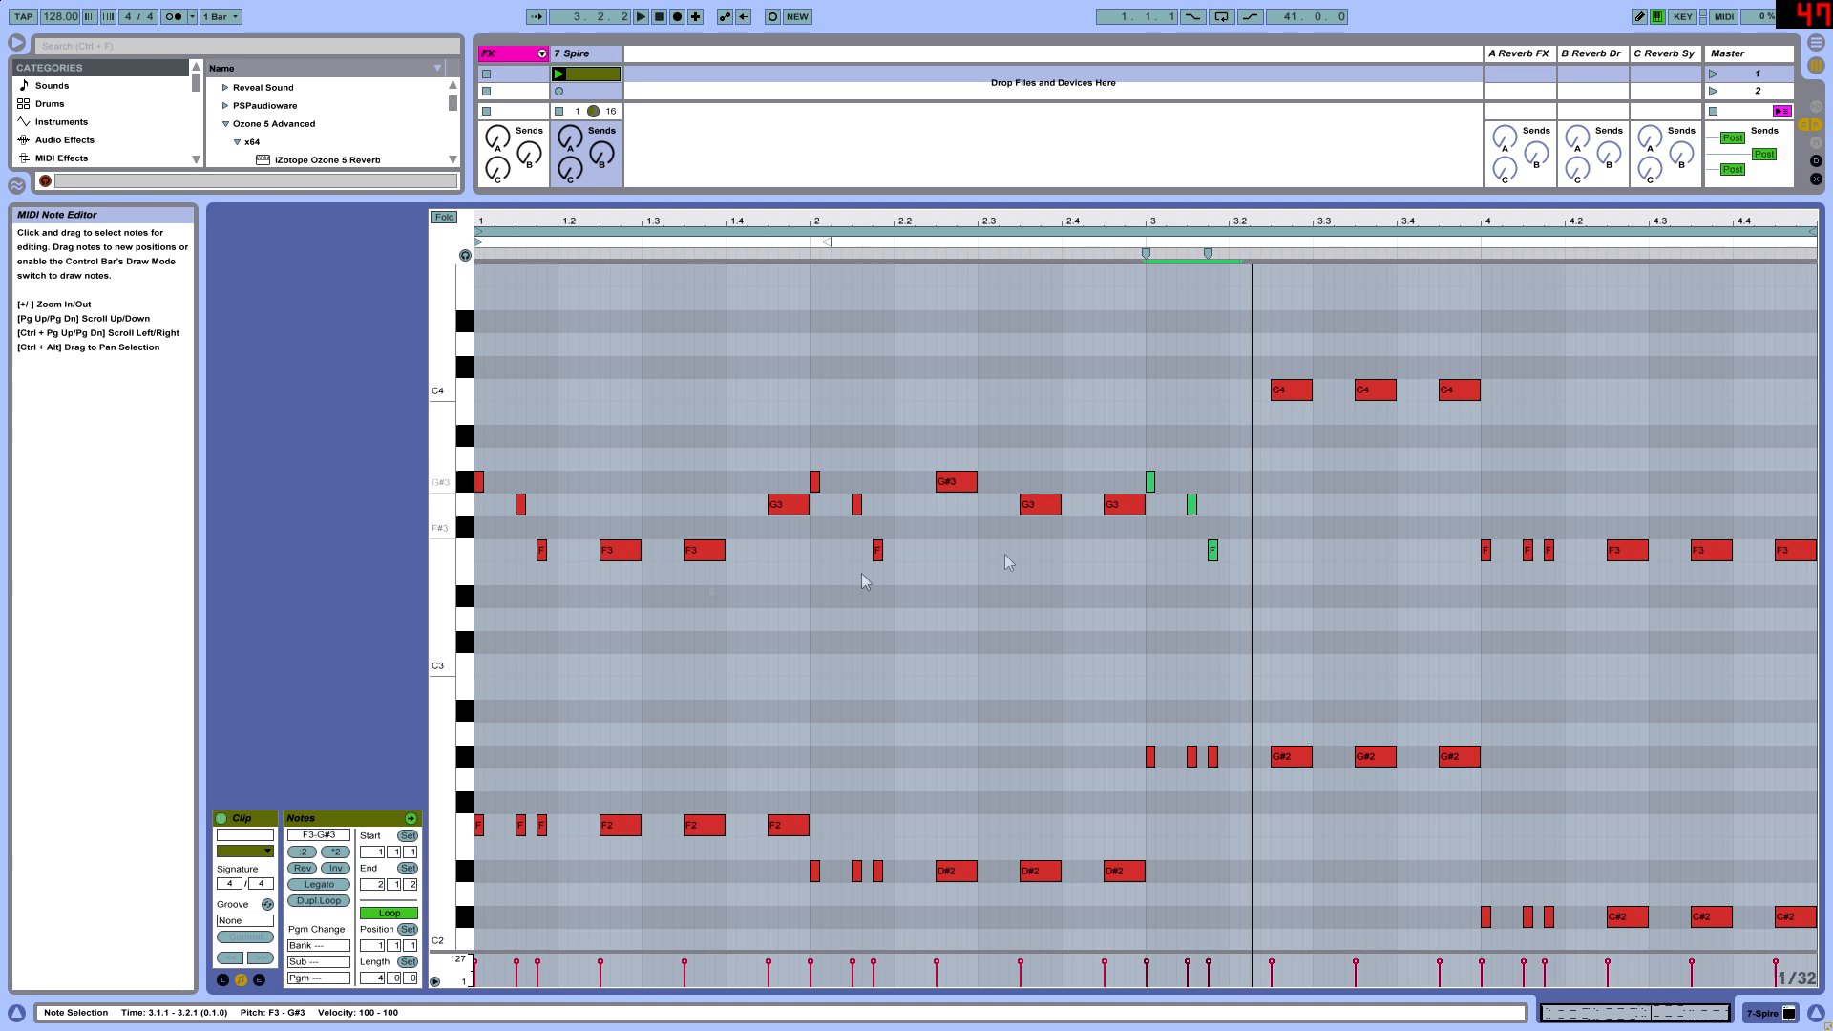
pyautogui.click(1150, 482)
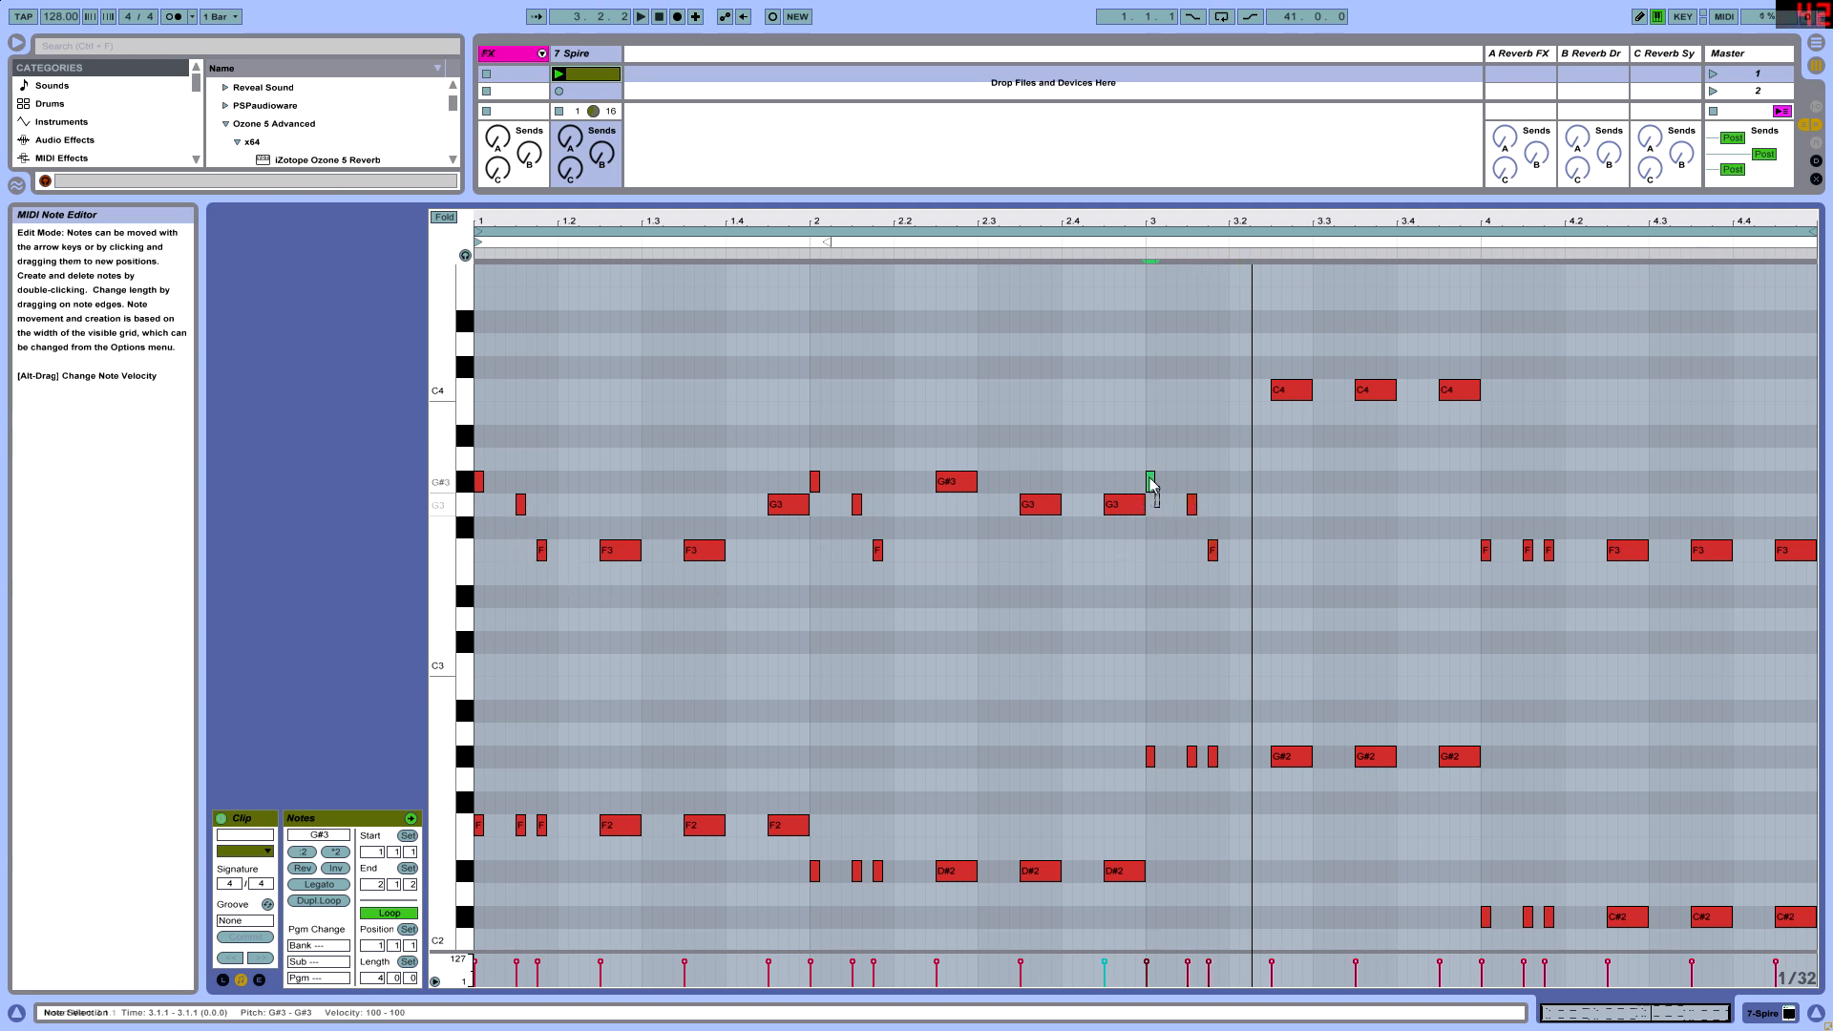
pyautogui.press('Up')
pyautogui.press('Up')
pyautogui.press('Up')
pyautogui.press('Up')
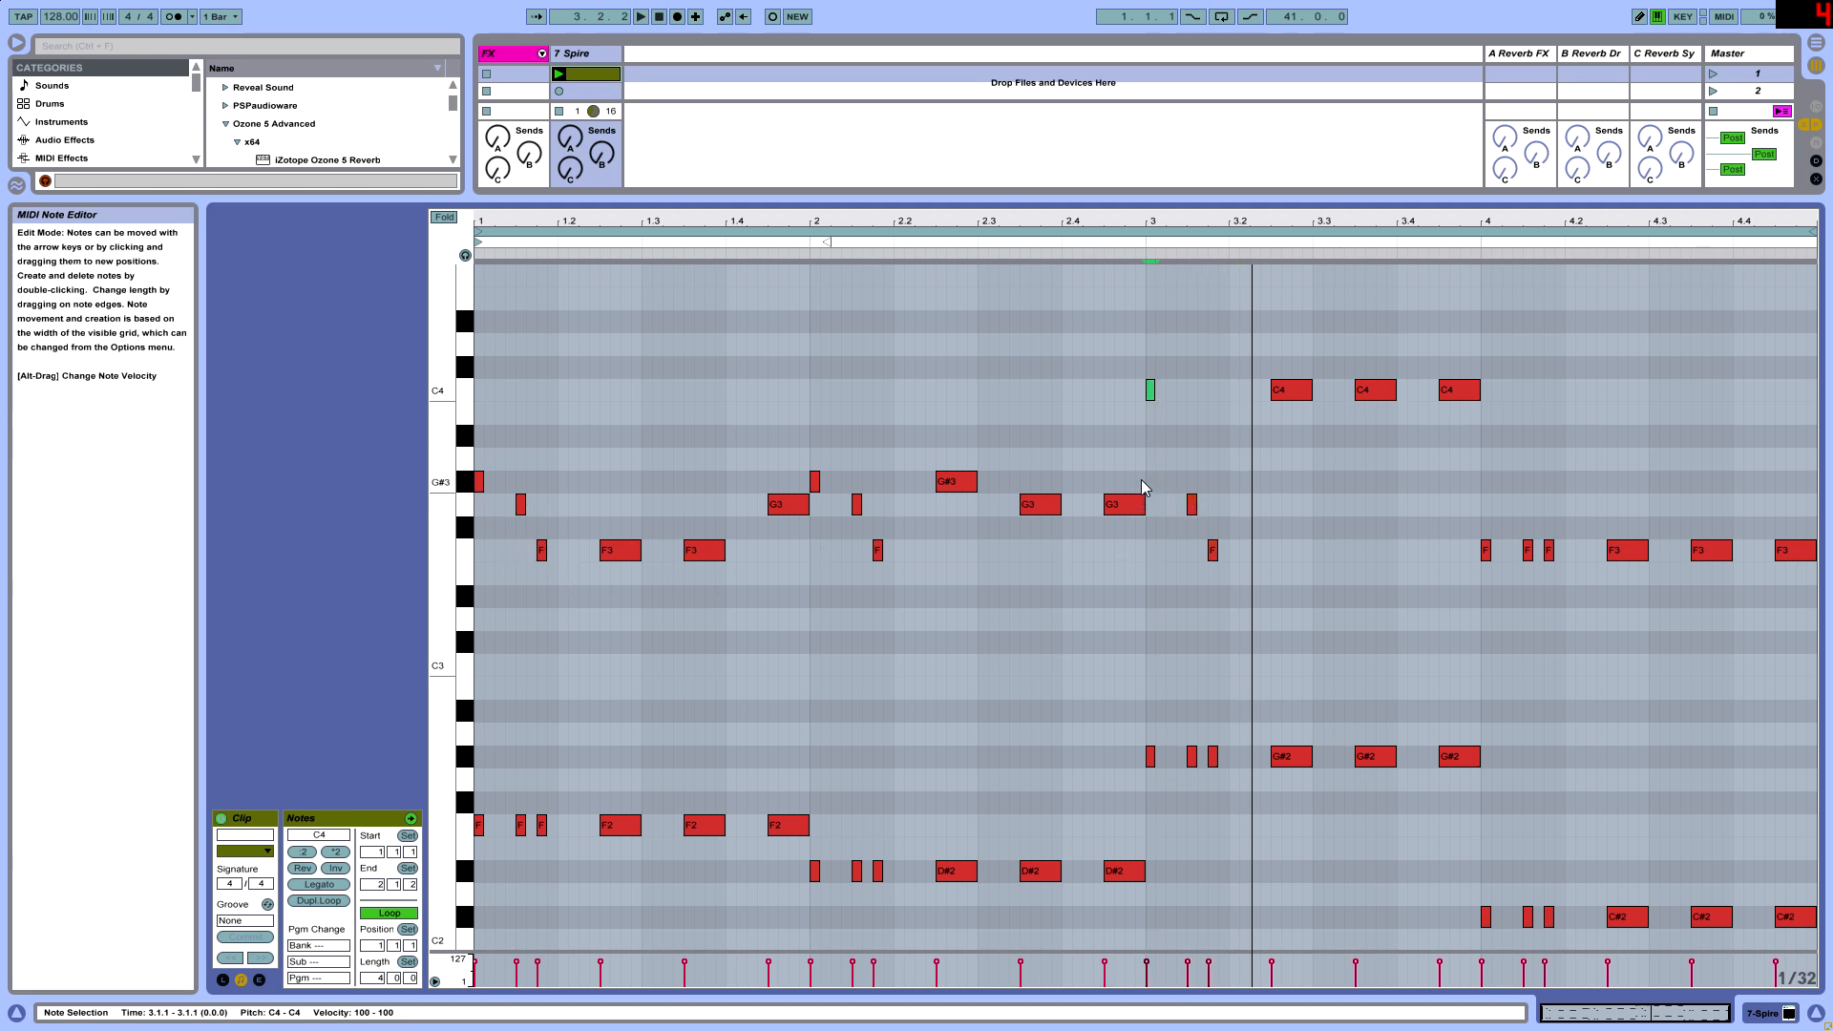
# - Raise bar 3's second short upper note to A#3 and its third to G#3
pyautogui.moveTo(1167, 526); pyautogui.dragTo(1202, 500)
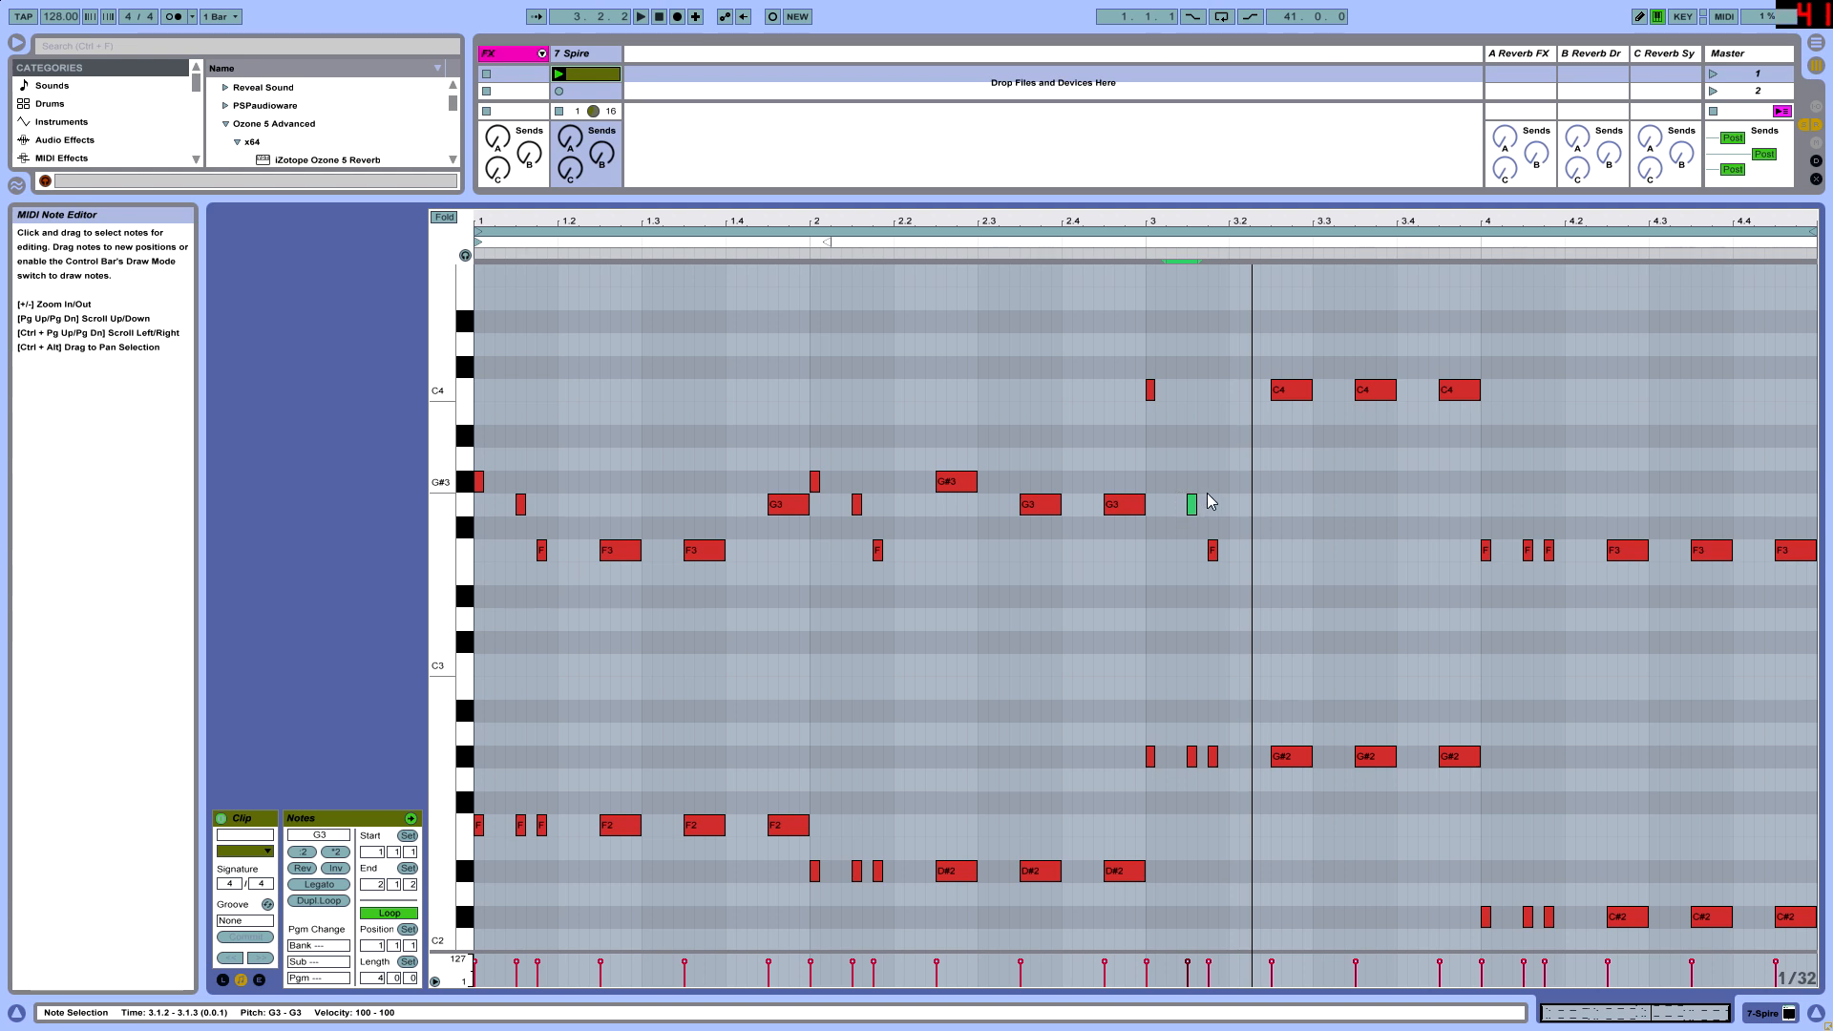
pyautogui.press('Up')
pyautogui.press('Up')
pyautogui.press('Up')
pyautogui.click(1212, 550)
pyautogui.press('Up')
pyautogui.press('Up')
pyautogui.press('Up')
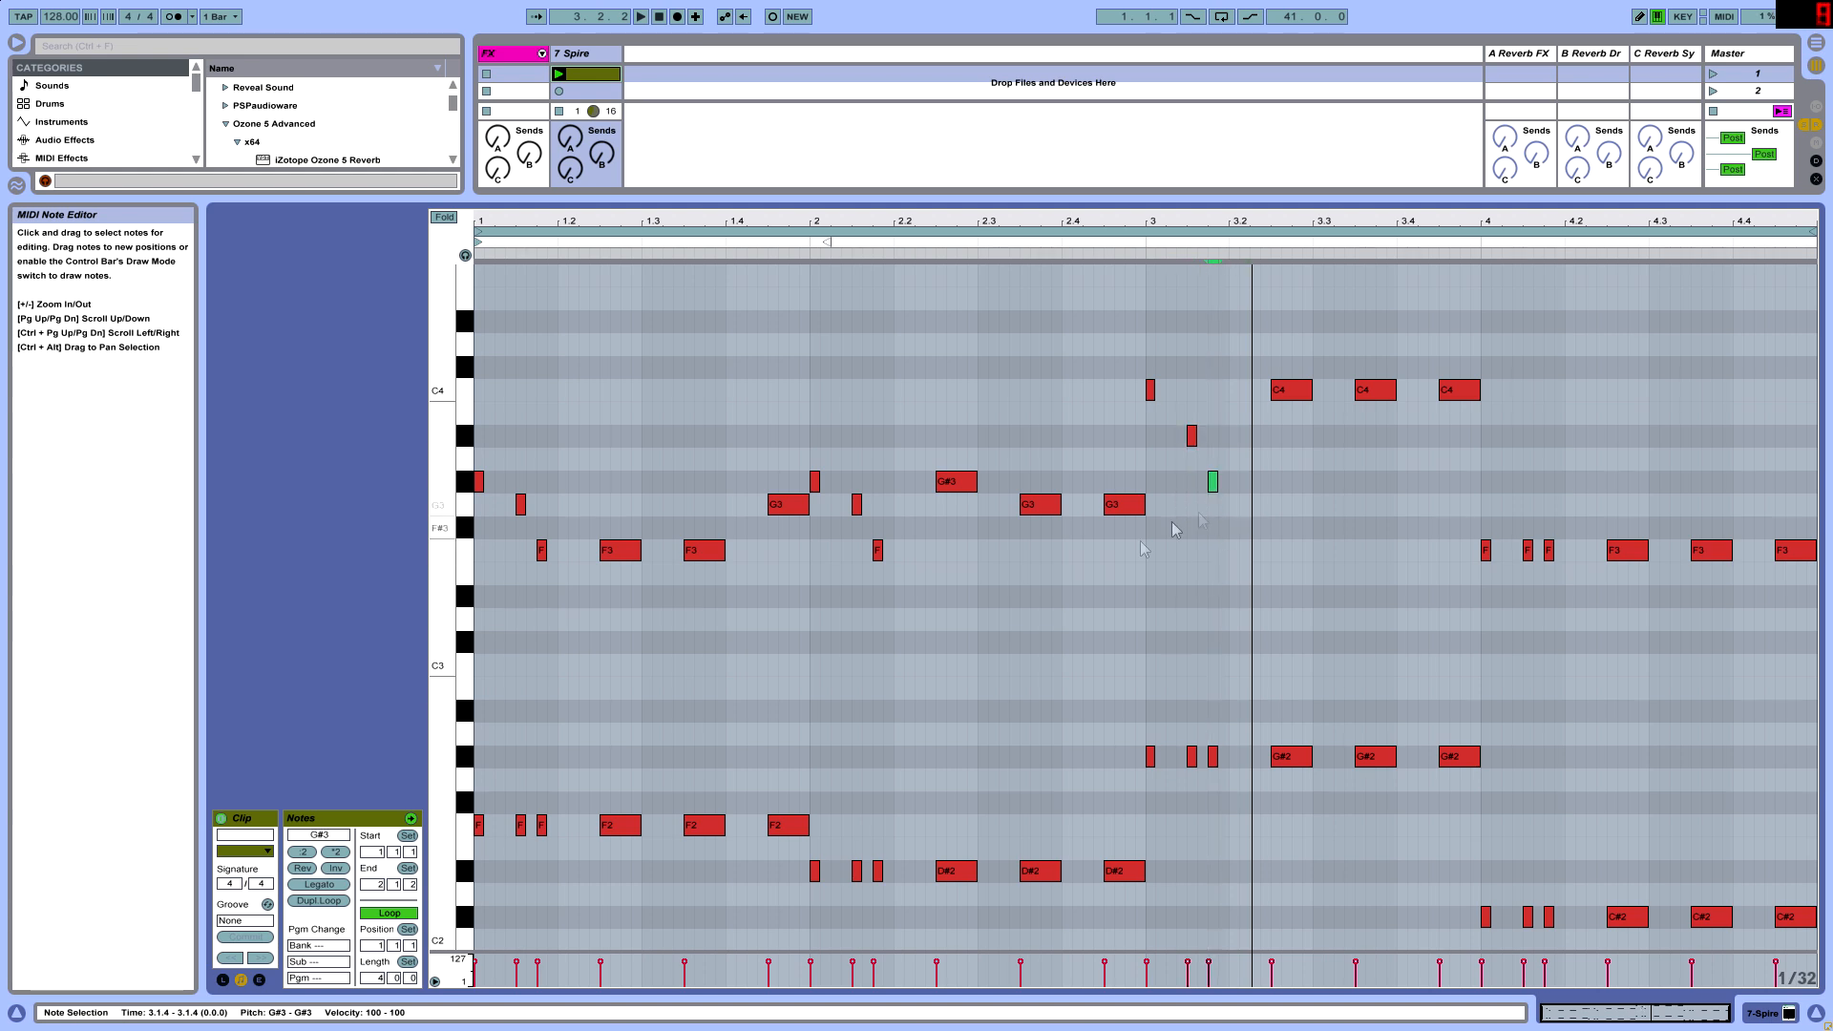
# - While the clip plays, copy the short upper G#3, G3 and F3 notes to bar 4, replacing its three short F3 notes
pyautogui.scroll(3, 1215, 655)
pyautogui.moveTo(1268, 489); pyautogui.dragTo(1606, 422)
pyautogui.press('space')
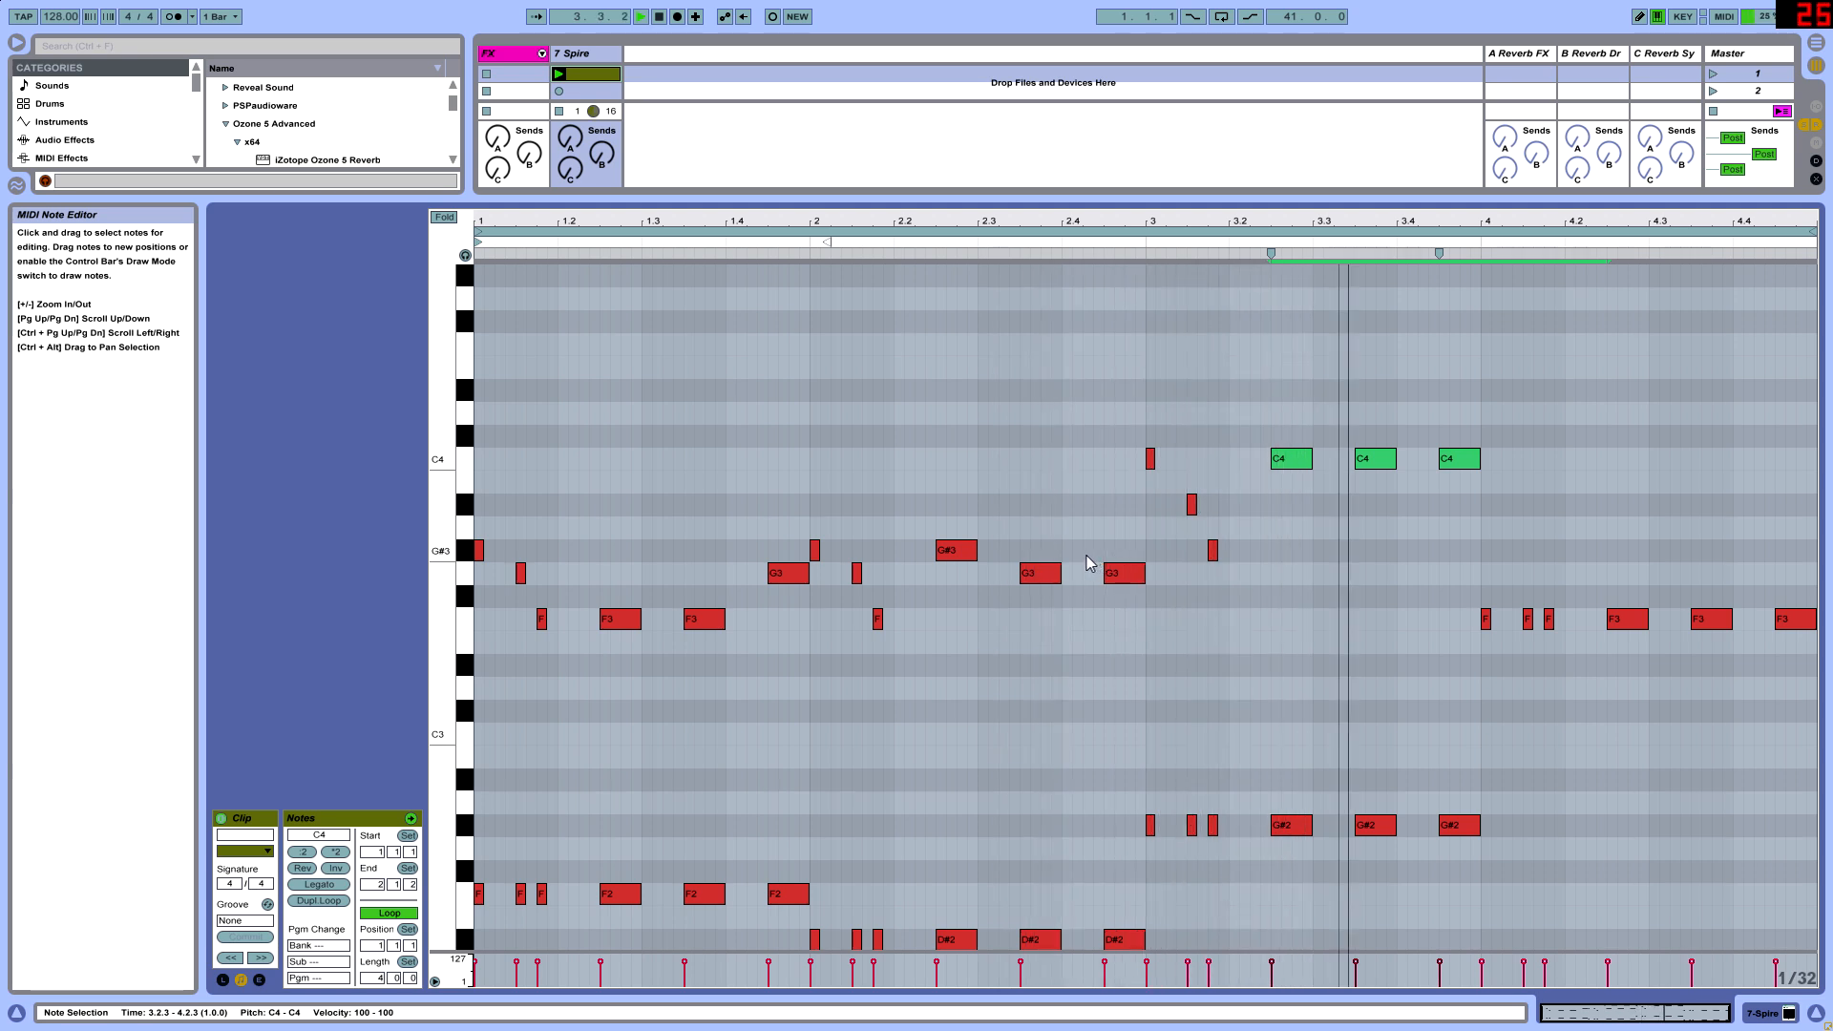
pyautogui.moveTo(547, 647); pyautogui.dragTo(1486, 551)
pyautogui.moveTo(1474, 654); pyautogui.dragTo(1527, 626)
pyautogui.press('Delete')
pyautogui.scroll(-3, 1498, 612)
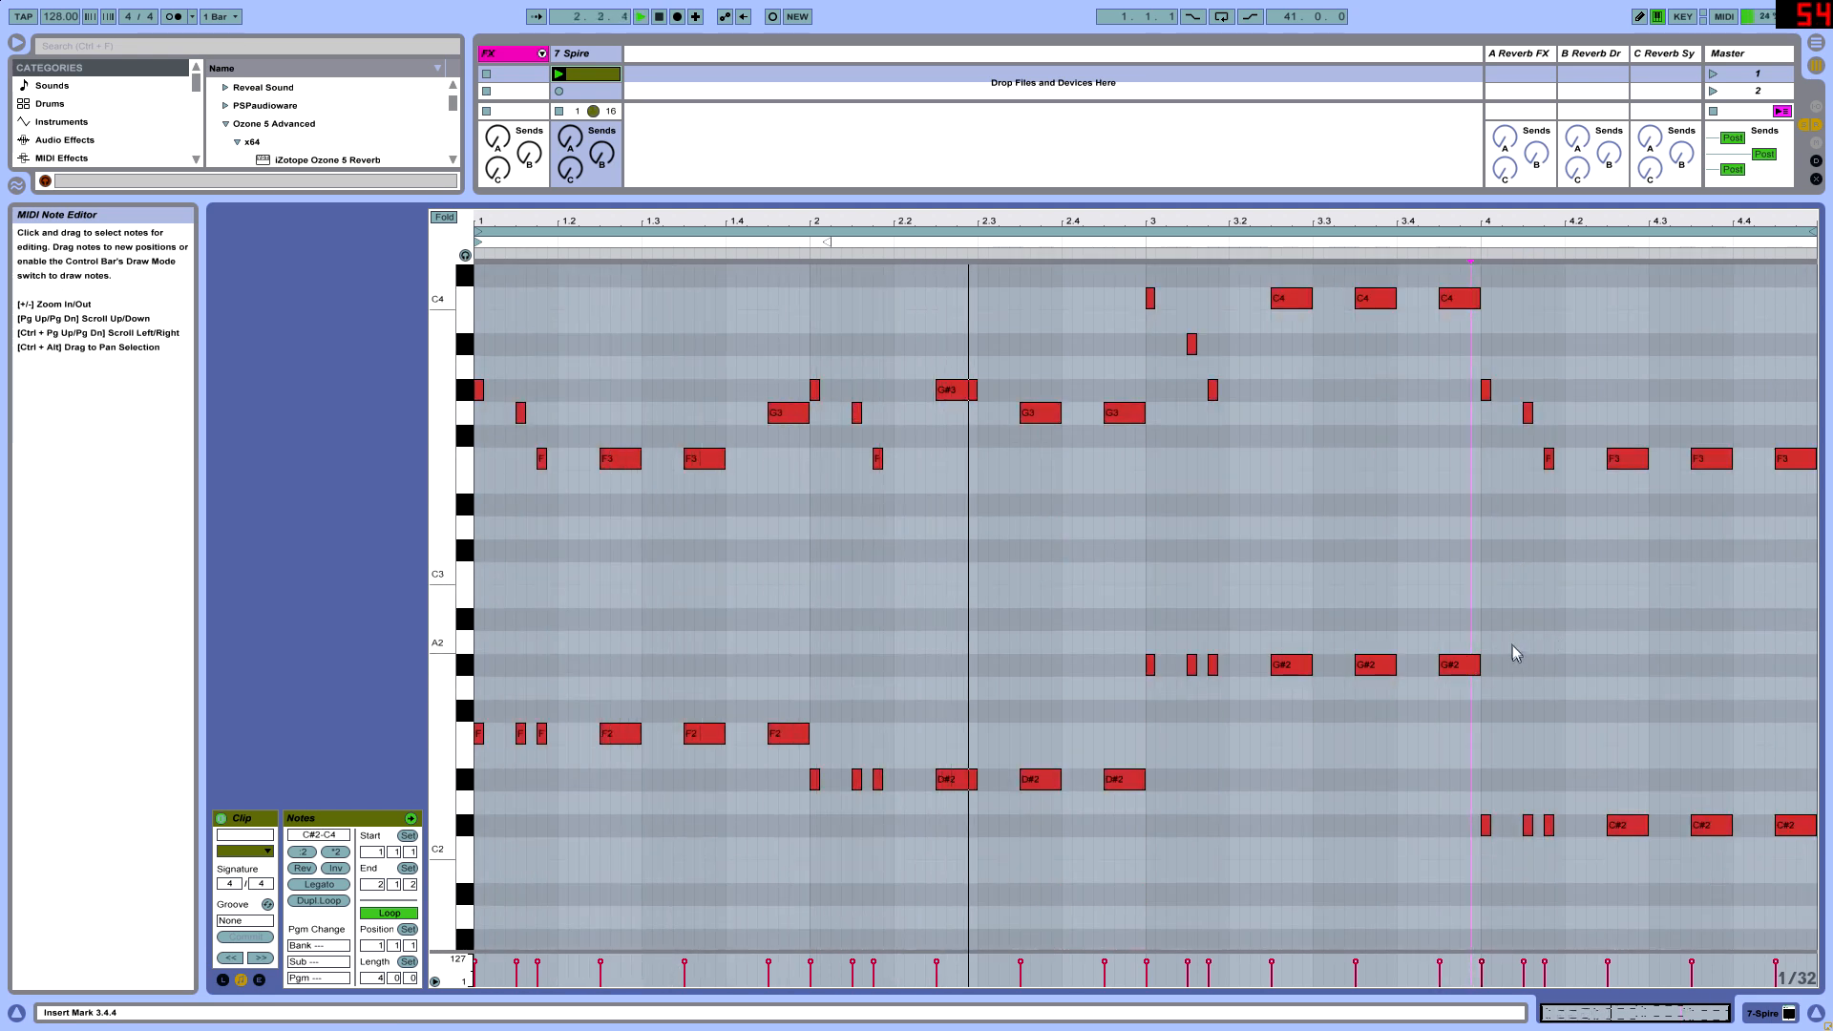
# - Audition the clip and lower bar 3's three long C4 notes to G#3
pyautogui.scroll(2, 1509, 642)
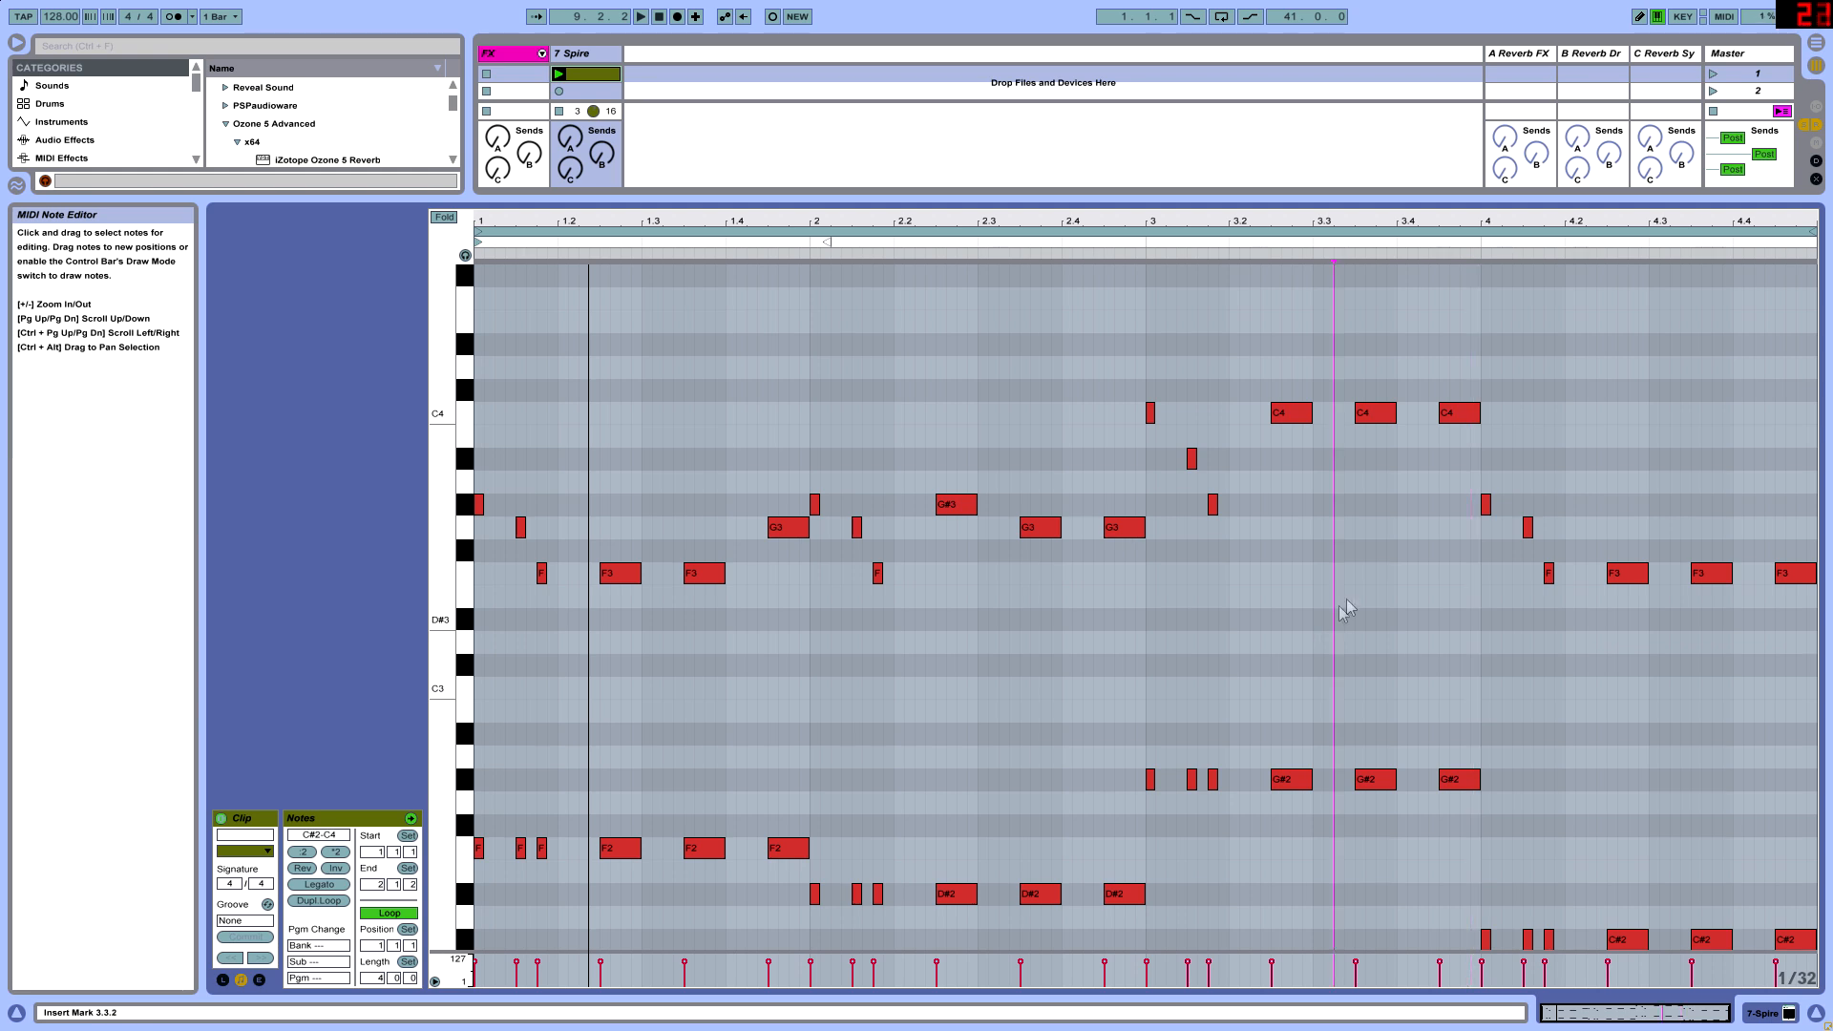
pyautogui.click(1286, 418)
pyautogui.moveTo(1542, 367); pyautogui.dragTo(1275, 425)
pyautogui.press('space')
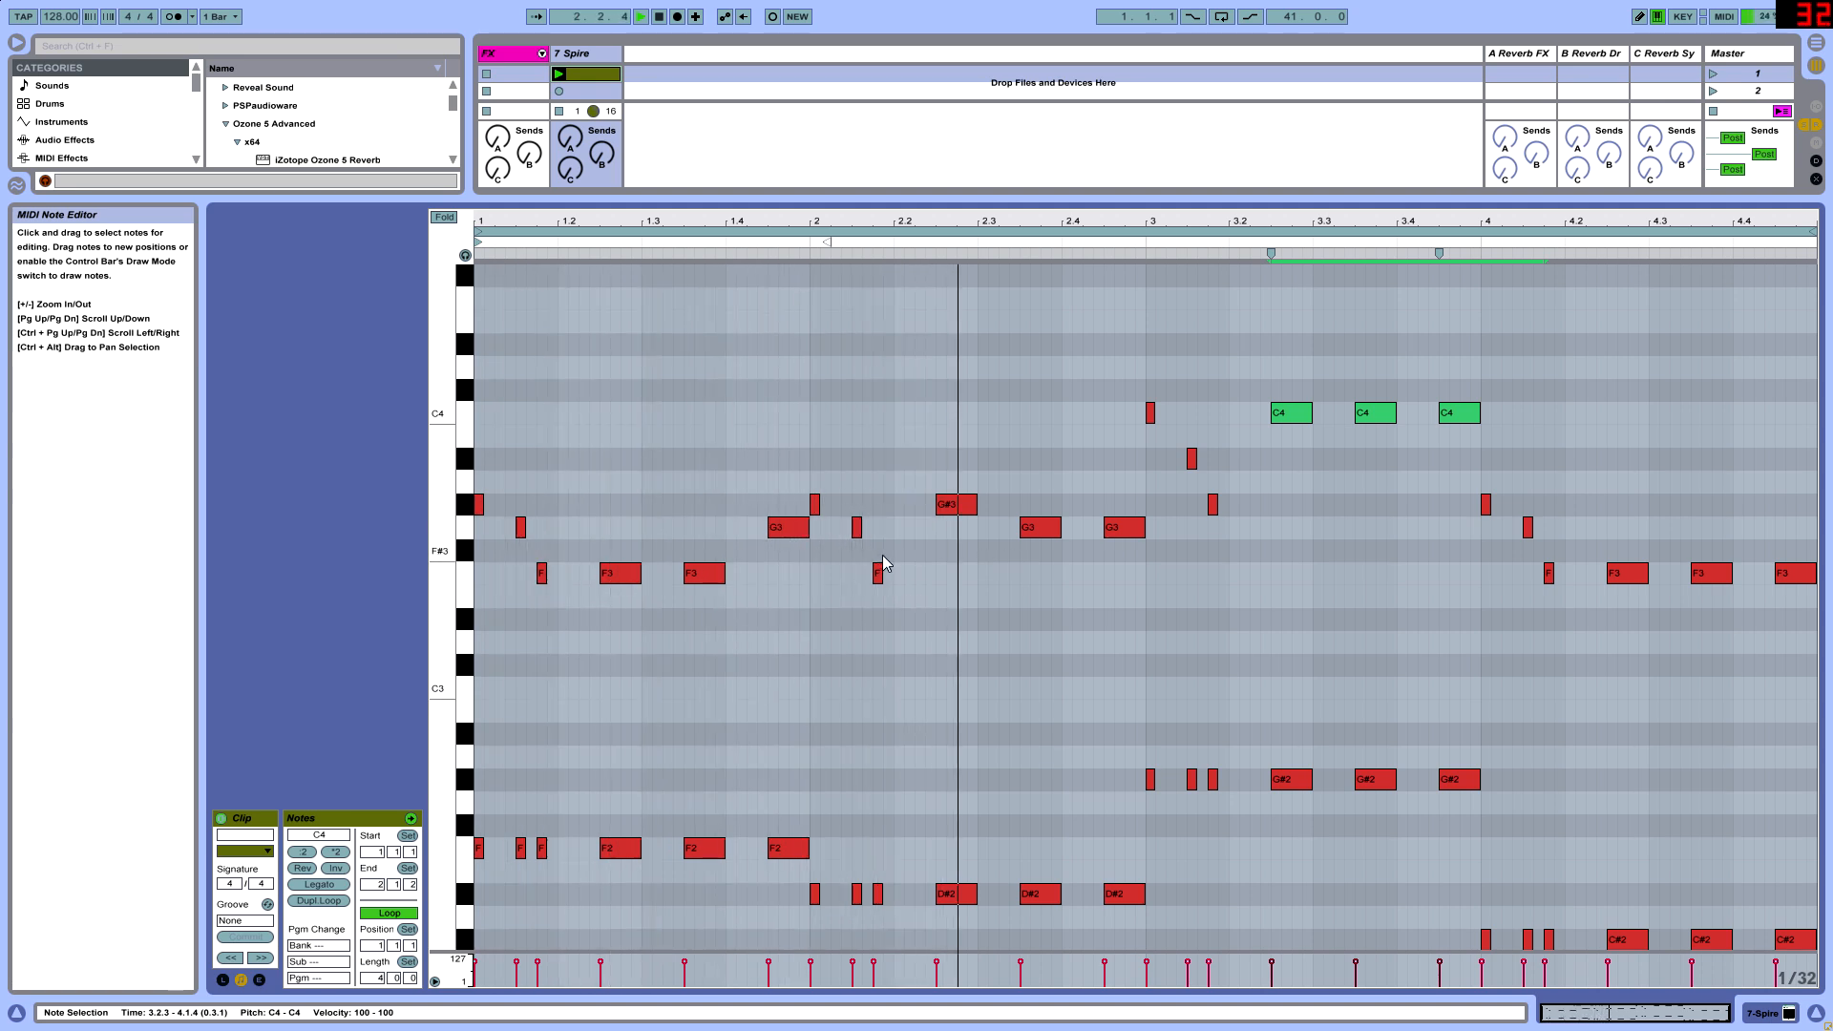
pyautogui.moveTo(1269, 456); pyautogui.dragTo(1482, 421)
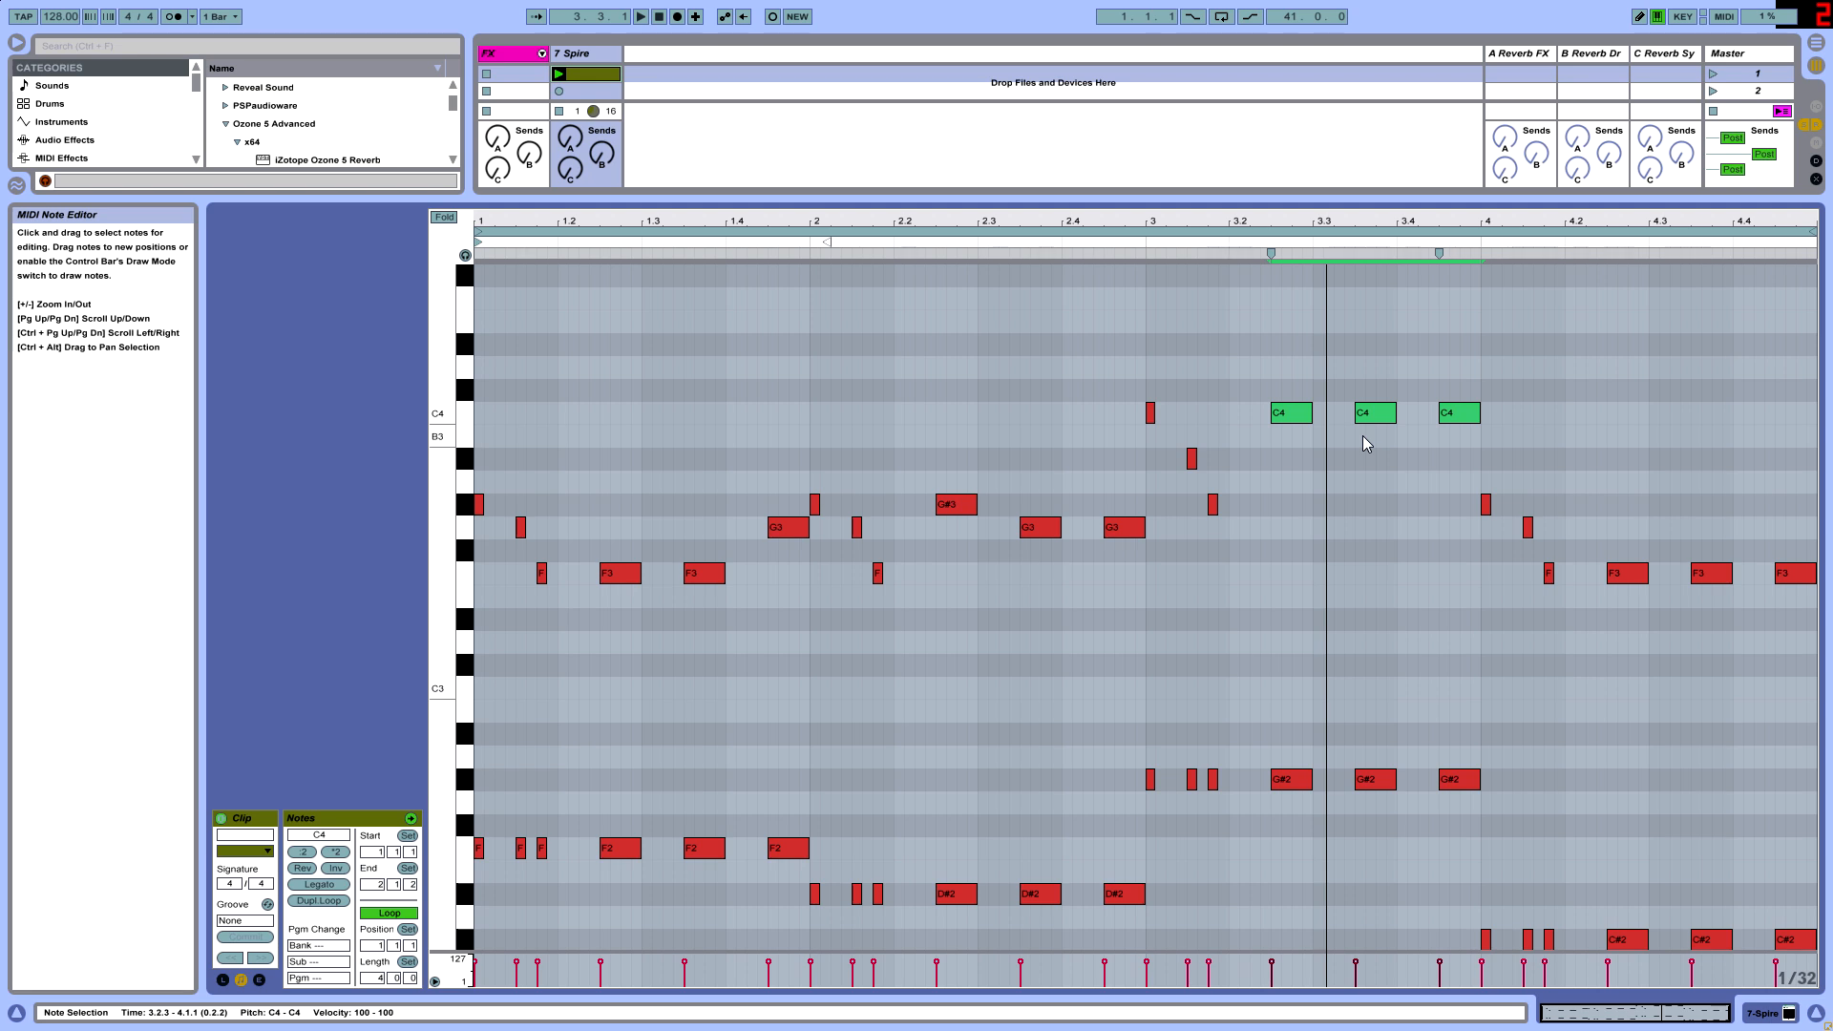
pyautogui.press('Down')
pyautogui.press('Down')
pyautogui.press('Down')
pyautogui.press('Down')
pyautogui.press('space')
pyautogui.click(1346, 444)
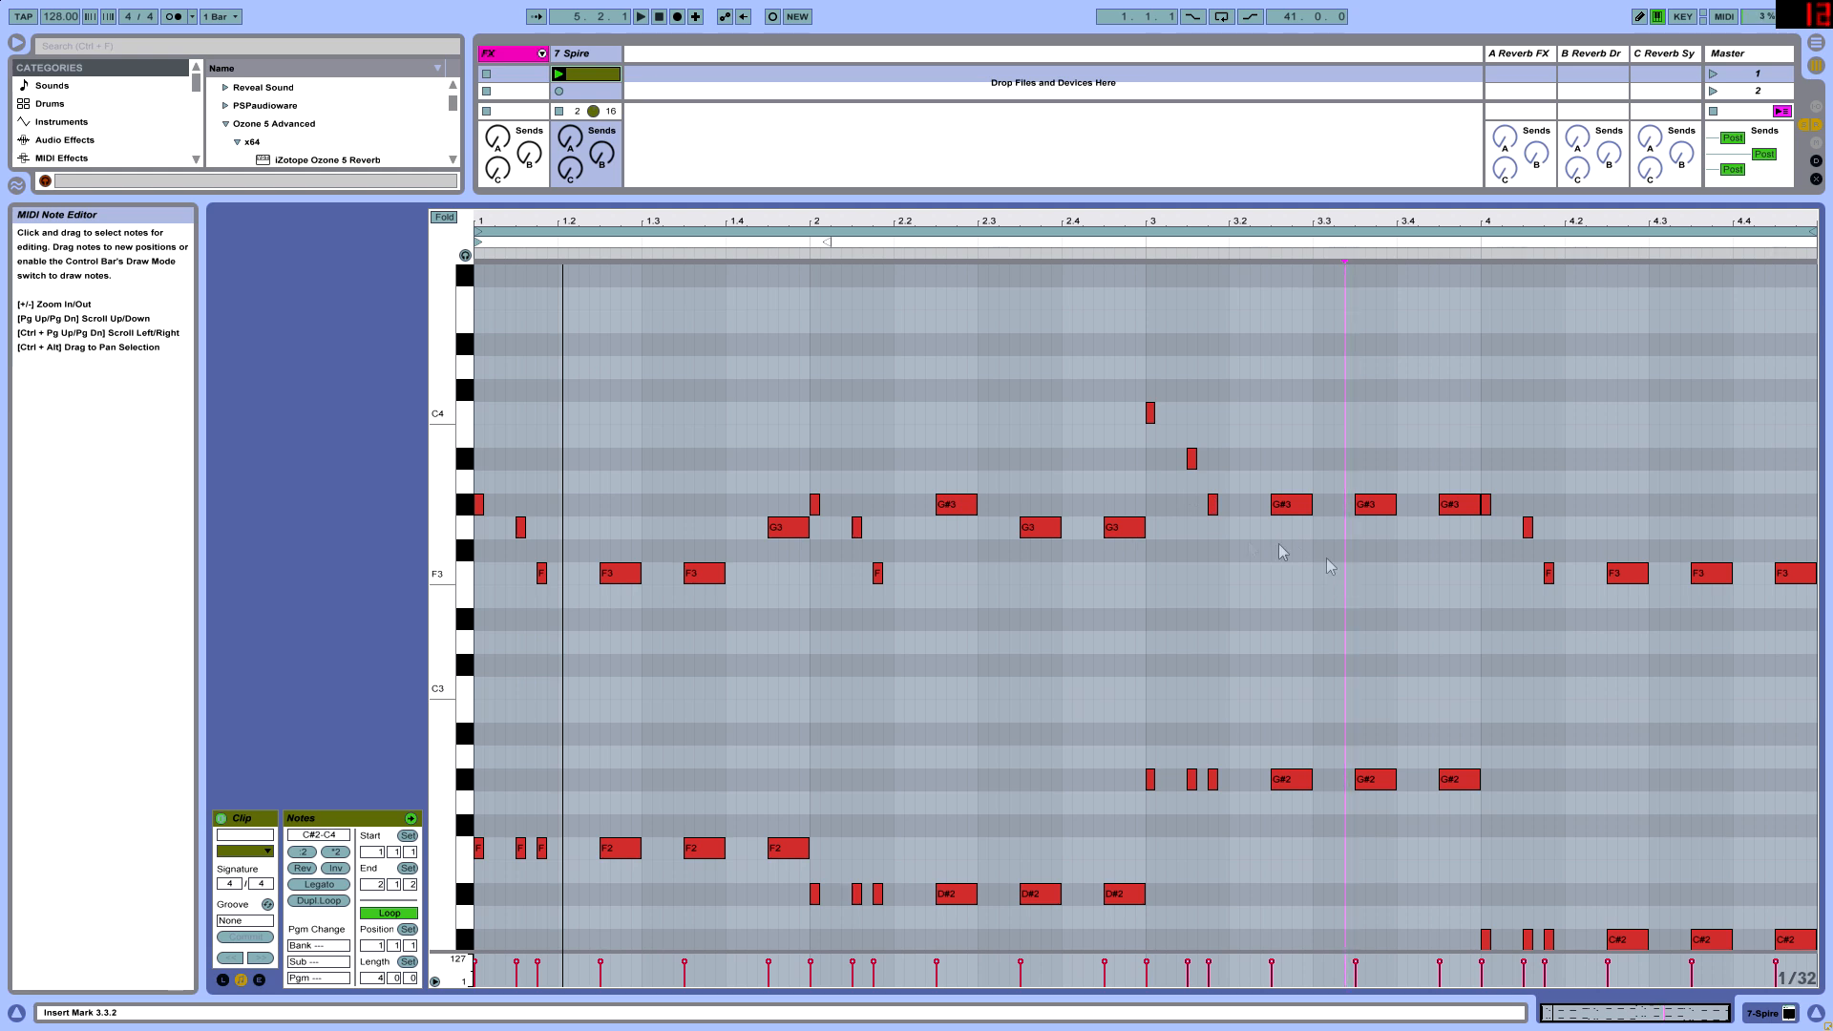
# - Play the clip and raise bar 3's last long upper note to A#3
pyautogui.click(1293, 505)
pyautogui.moveTo(770, 292); pyautogui.dragTo(472, 867)
pyautogui.click(596, 723)
pyautogui.click(773, 530)
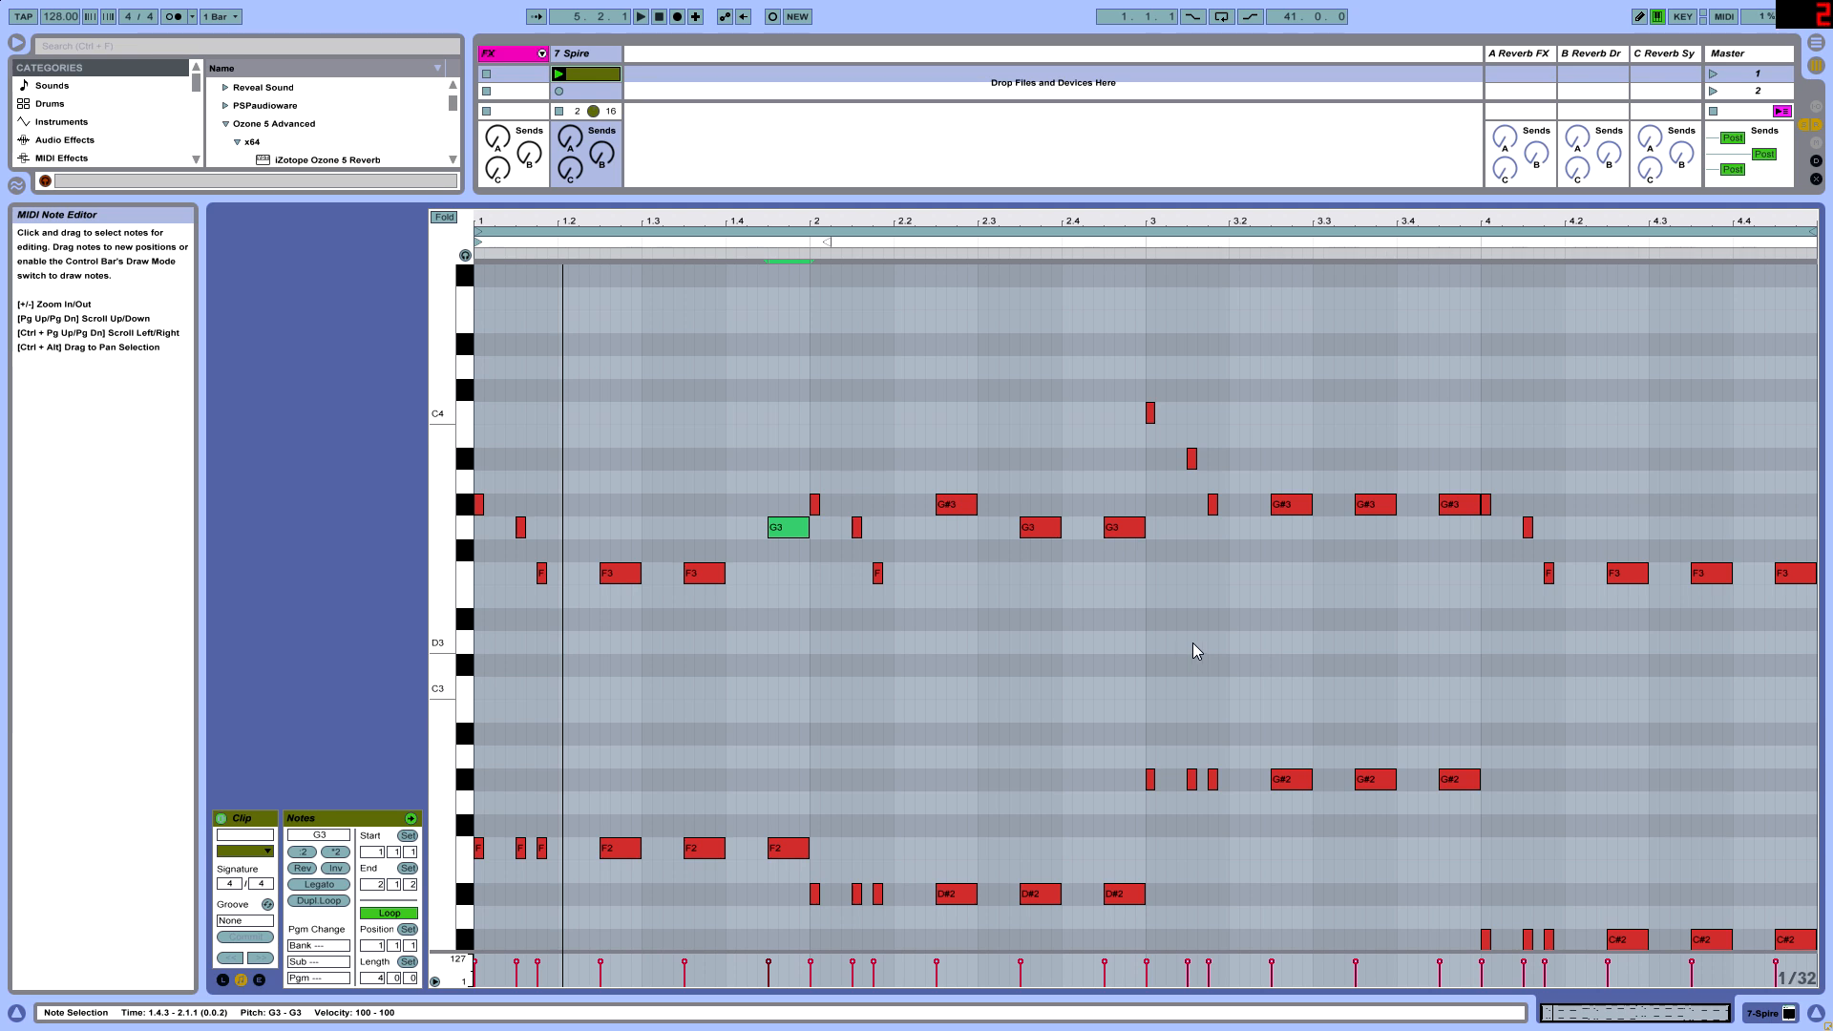
pyautogui.press('space')
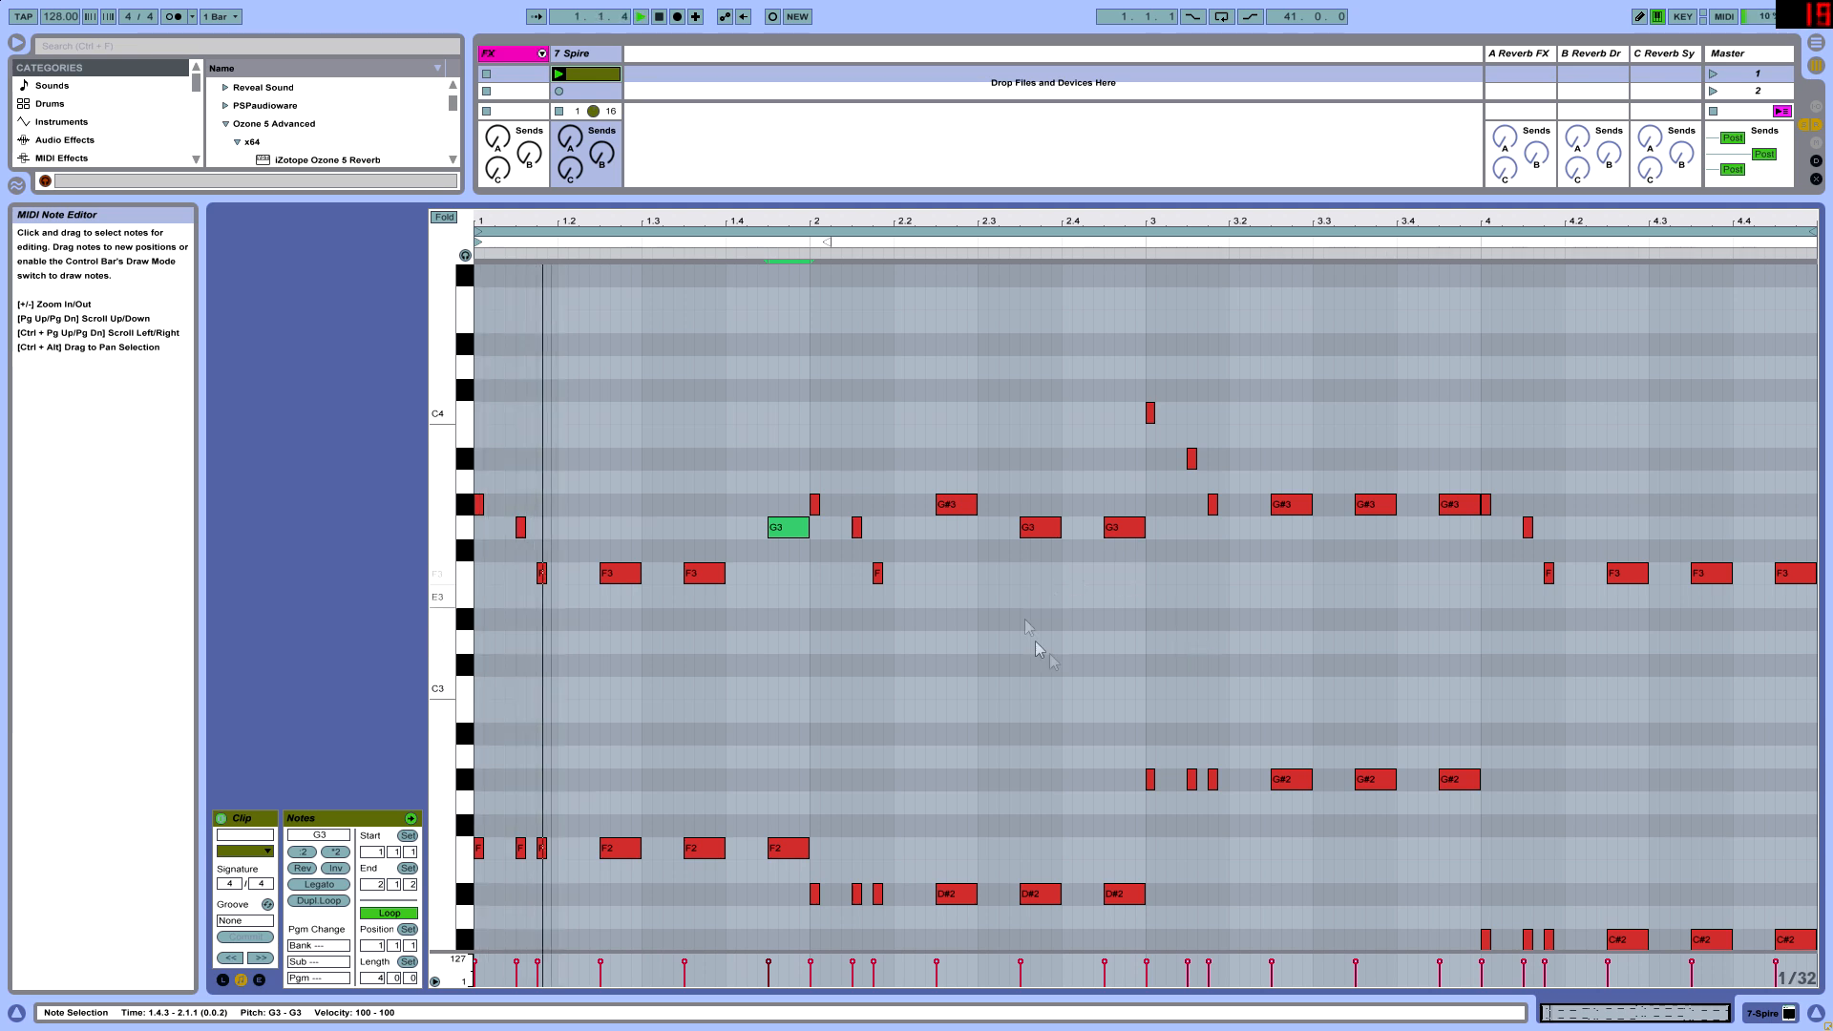
pyautogui.click(1285, 506)
pyautogui.moveTo(1453, 506); pyautogui.dragTo(1453, 468)
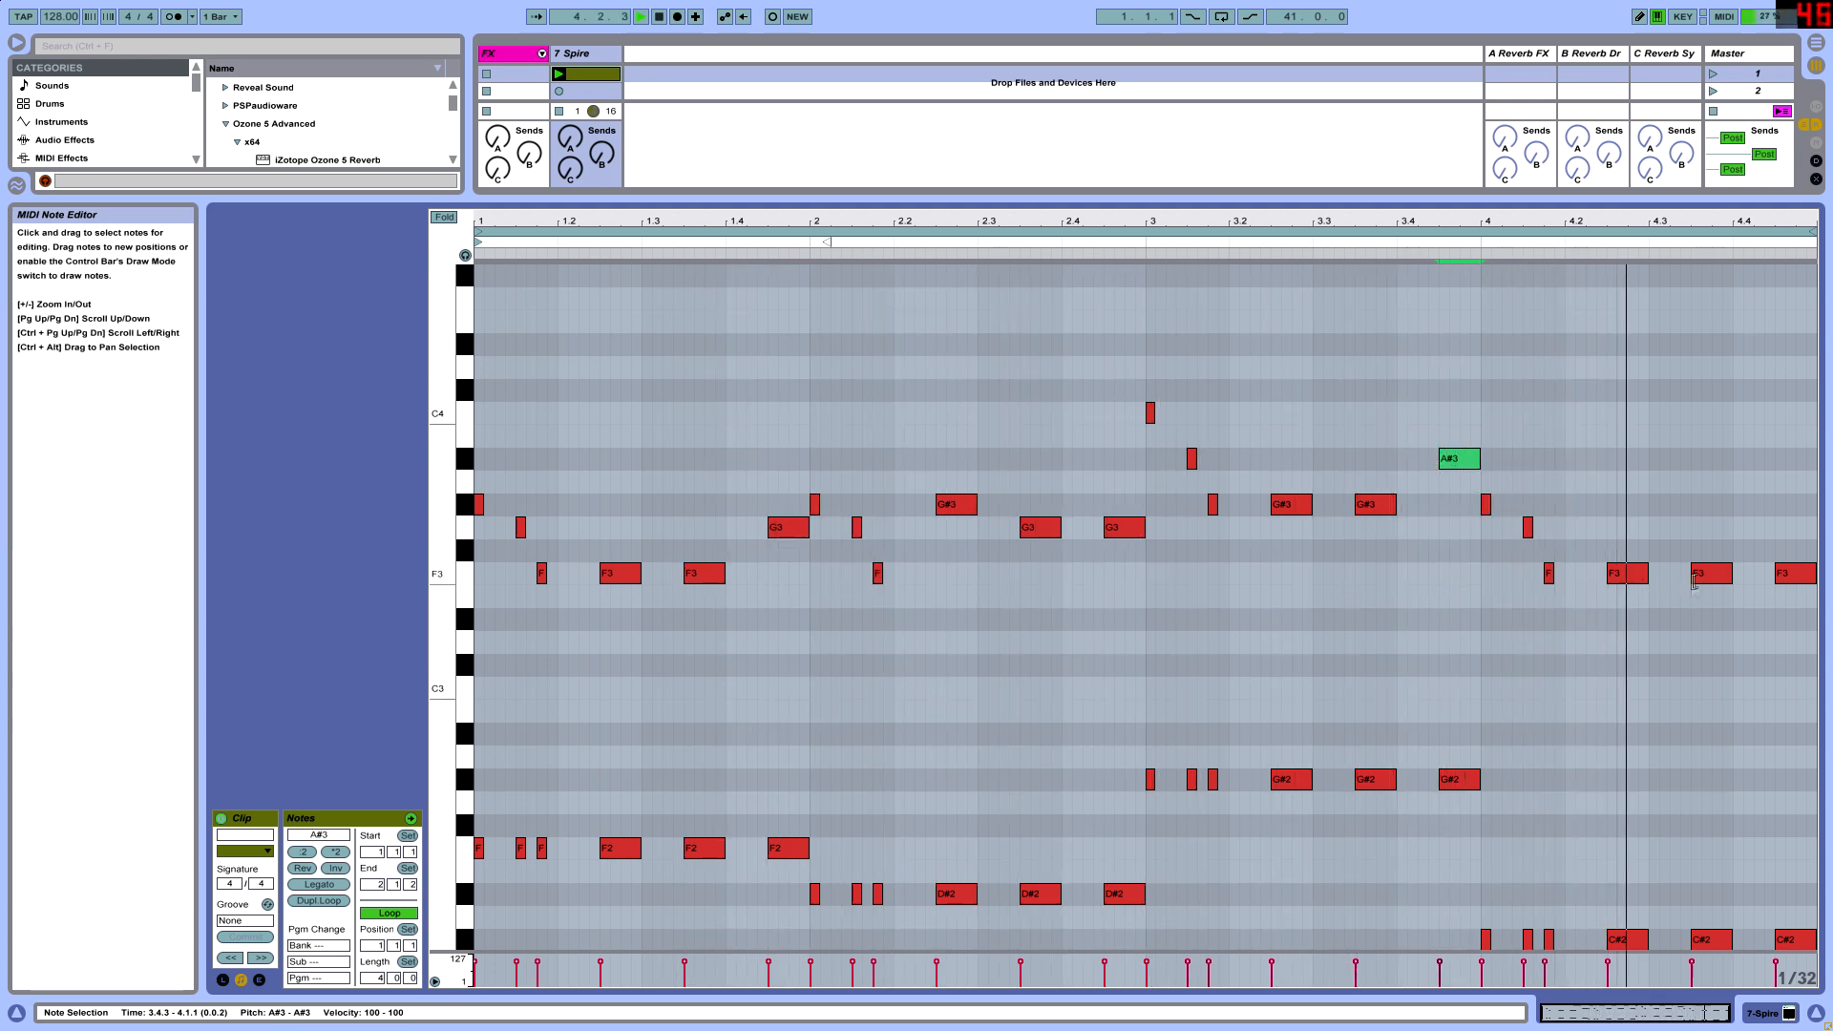
# - Lower bar 4's last upper note to D#3 and play back the clip
pyautogui.moveTo(1792, 576); pyautogui.dragTo(1788, 632)
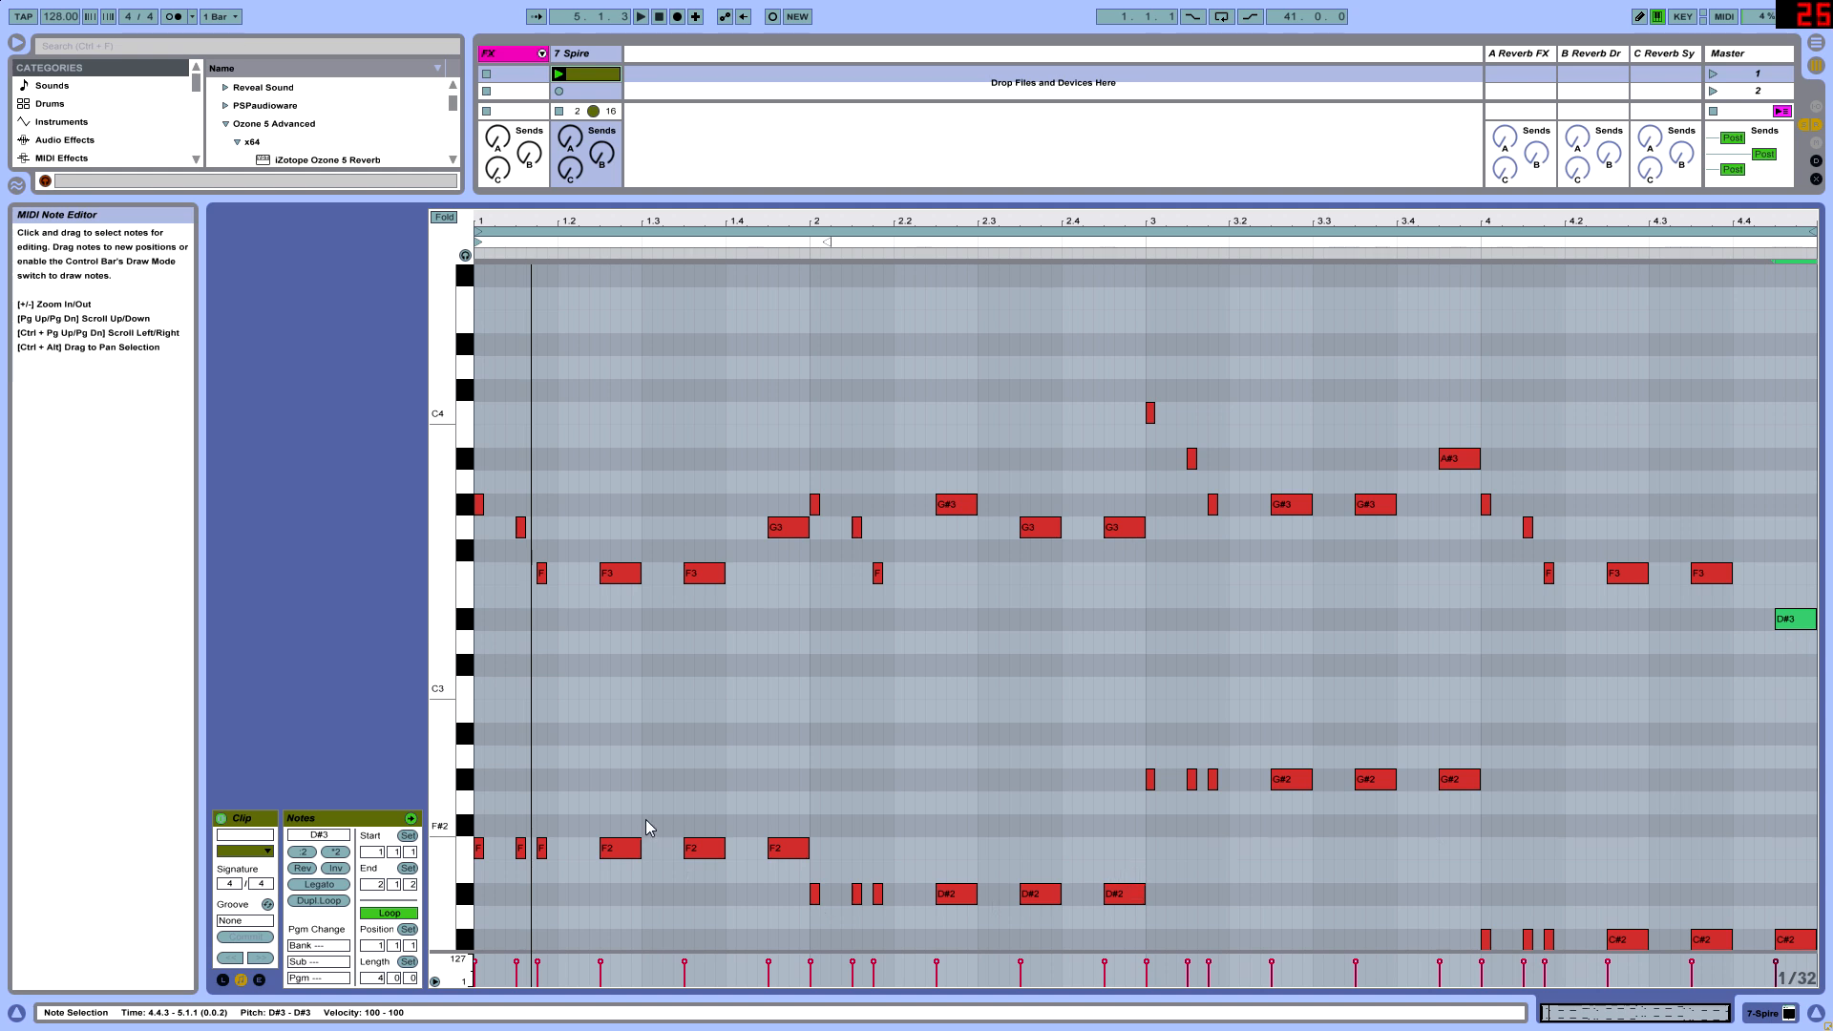
pyautogui.click(591, 76)
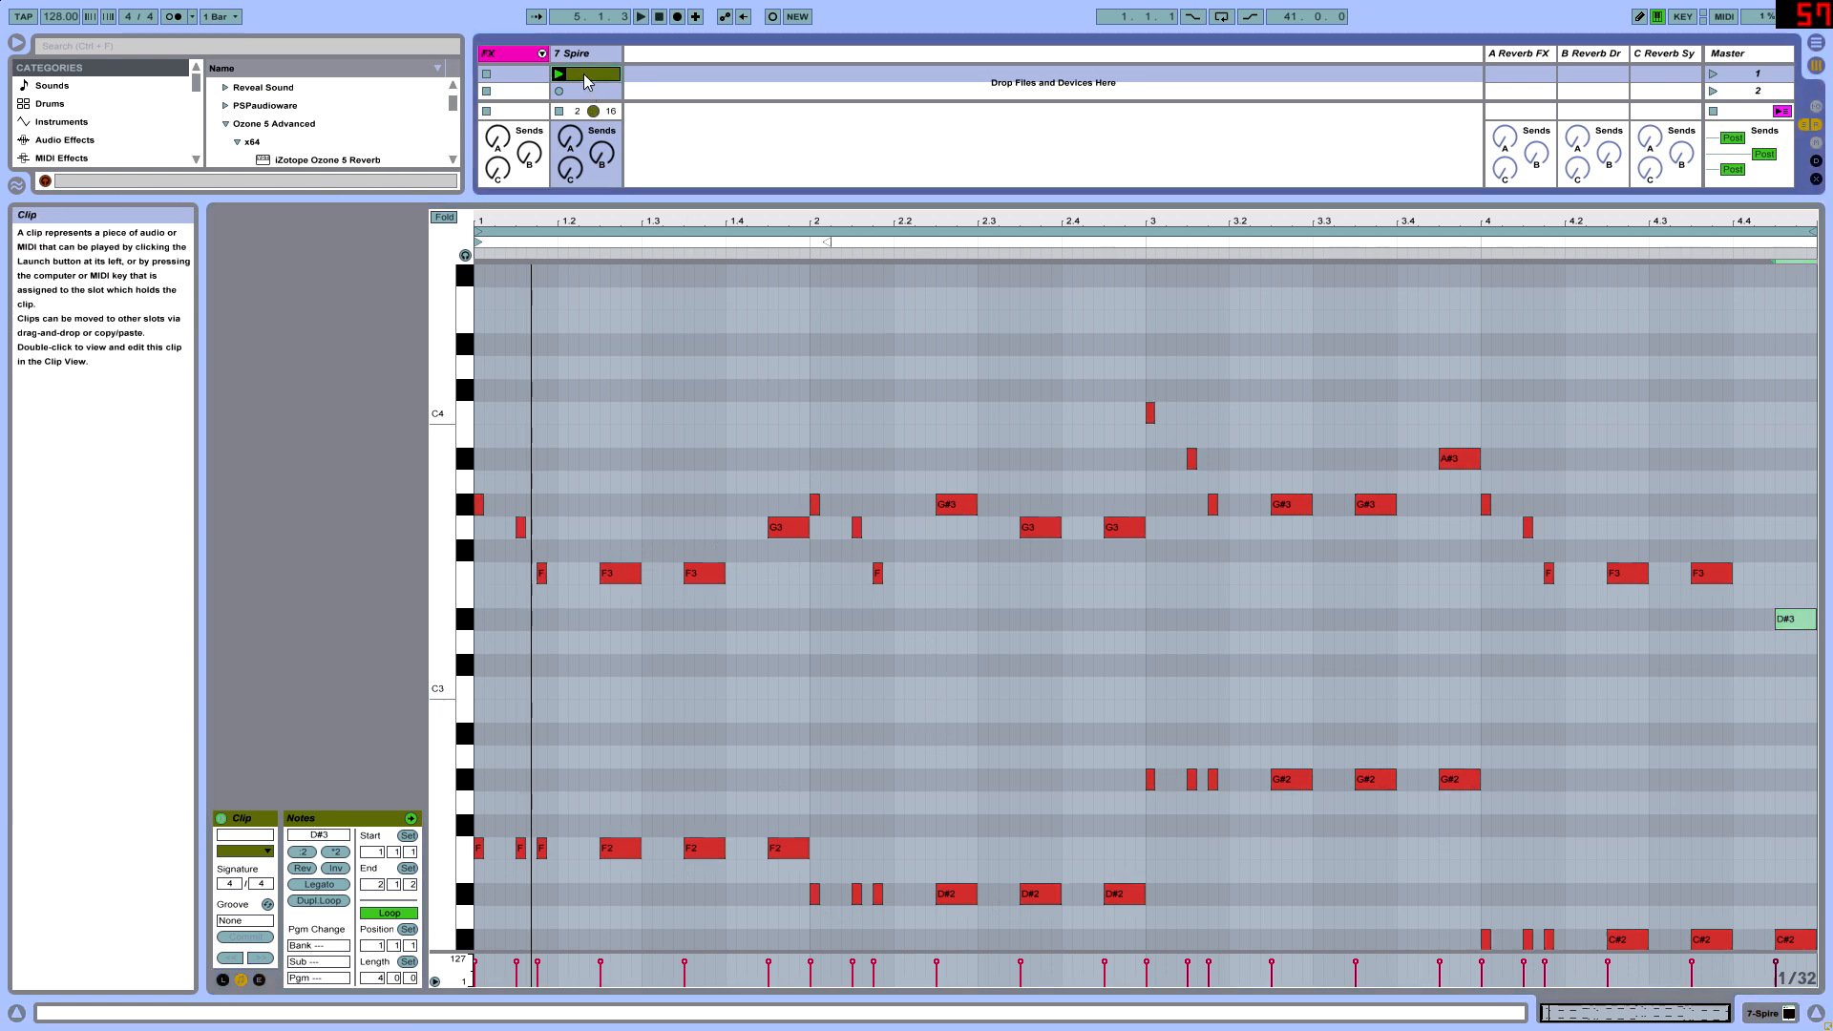
pyautogui.click(1801, 622)
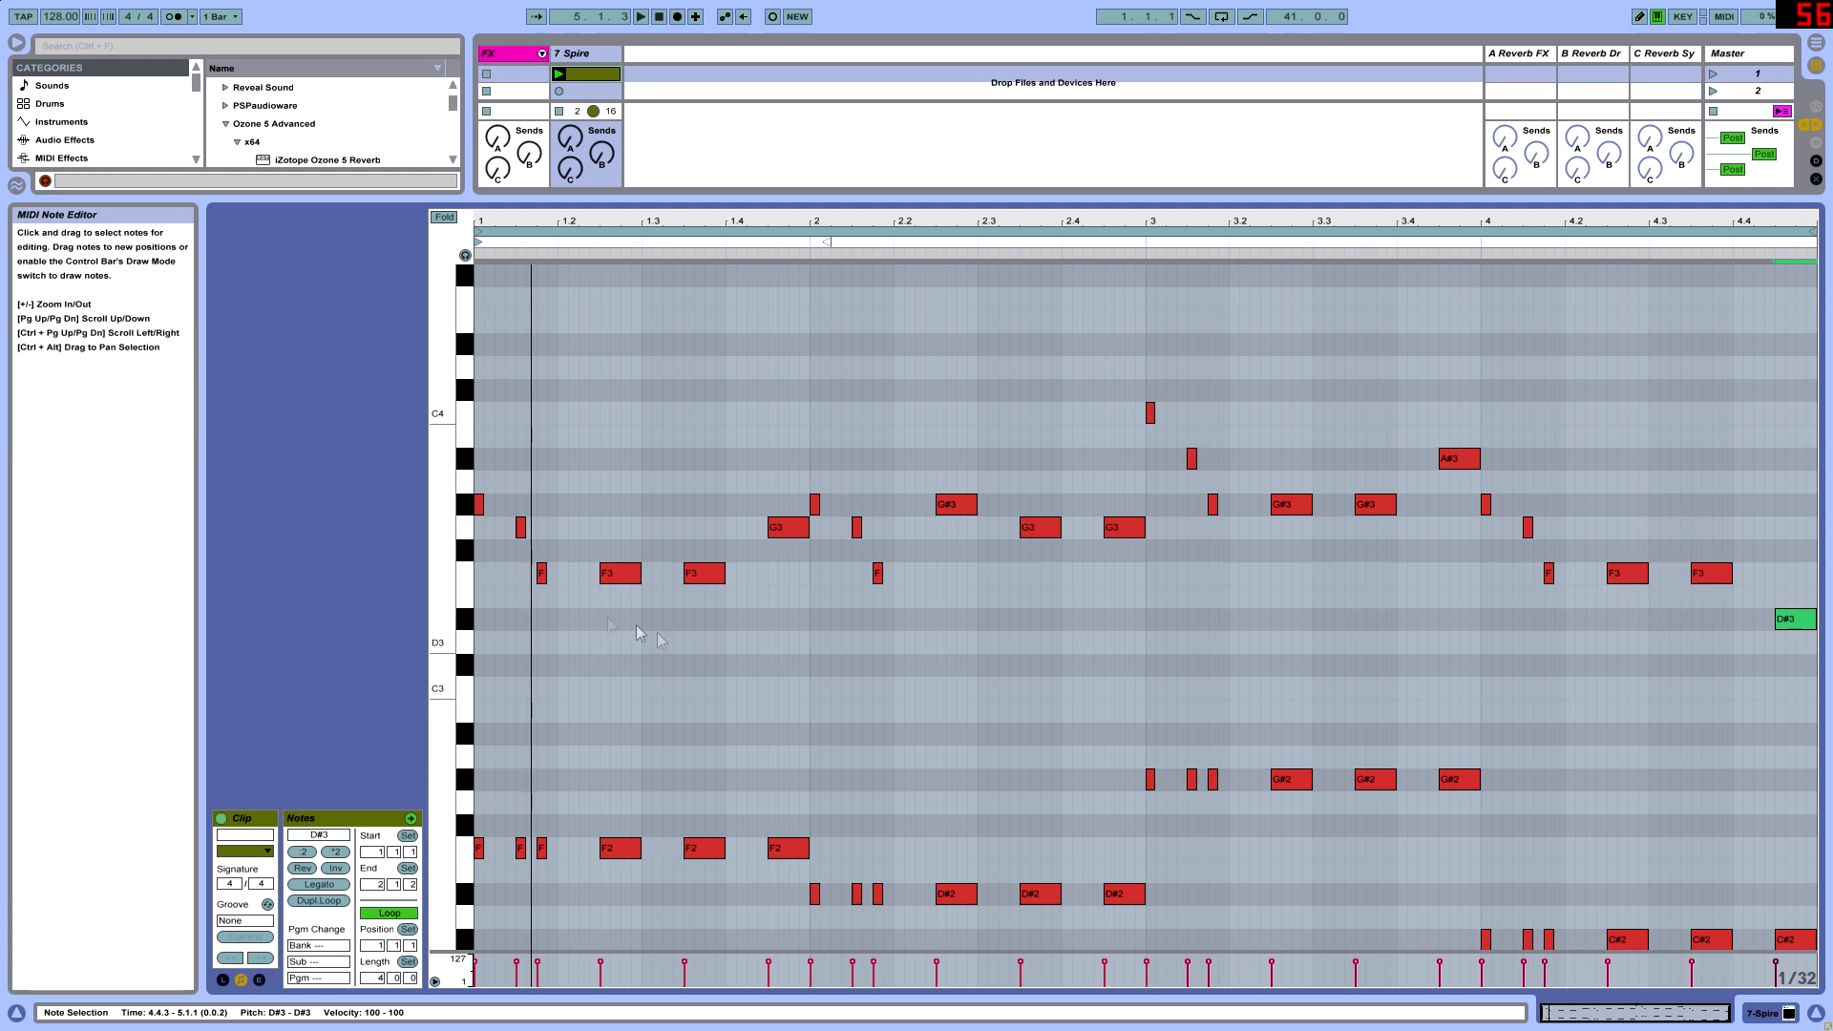
pyautogui.moveTo(1604, 503); pyautogui.dragTo(1637, 620)
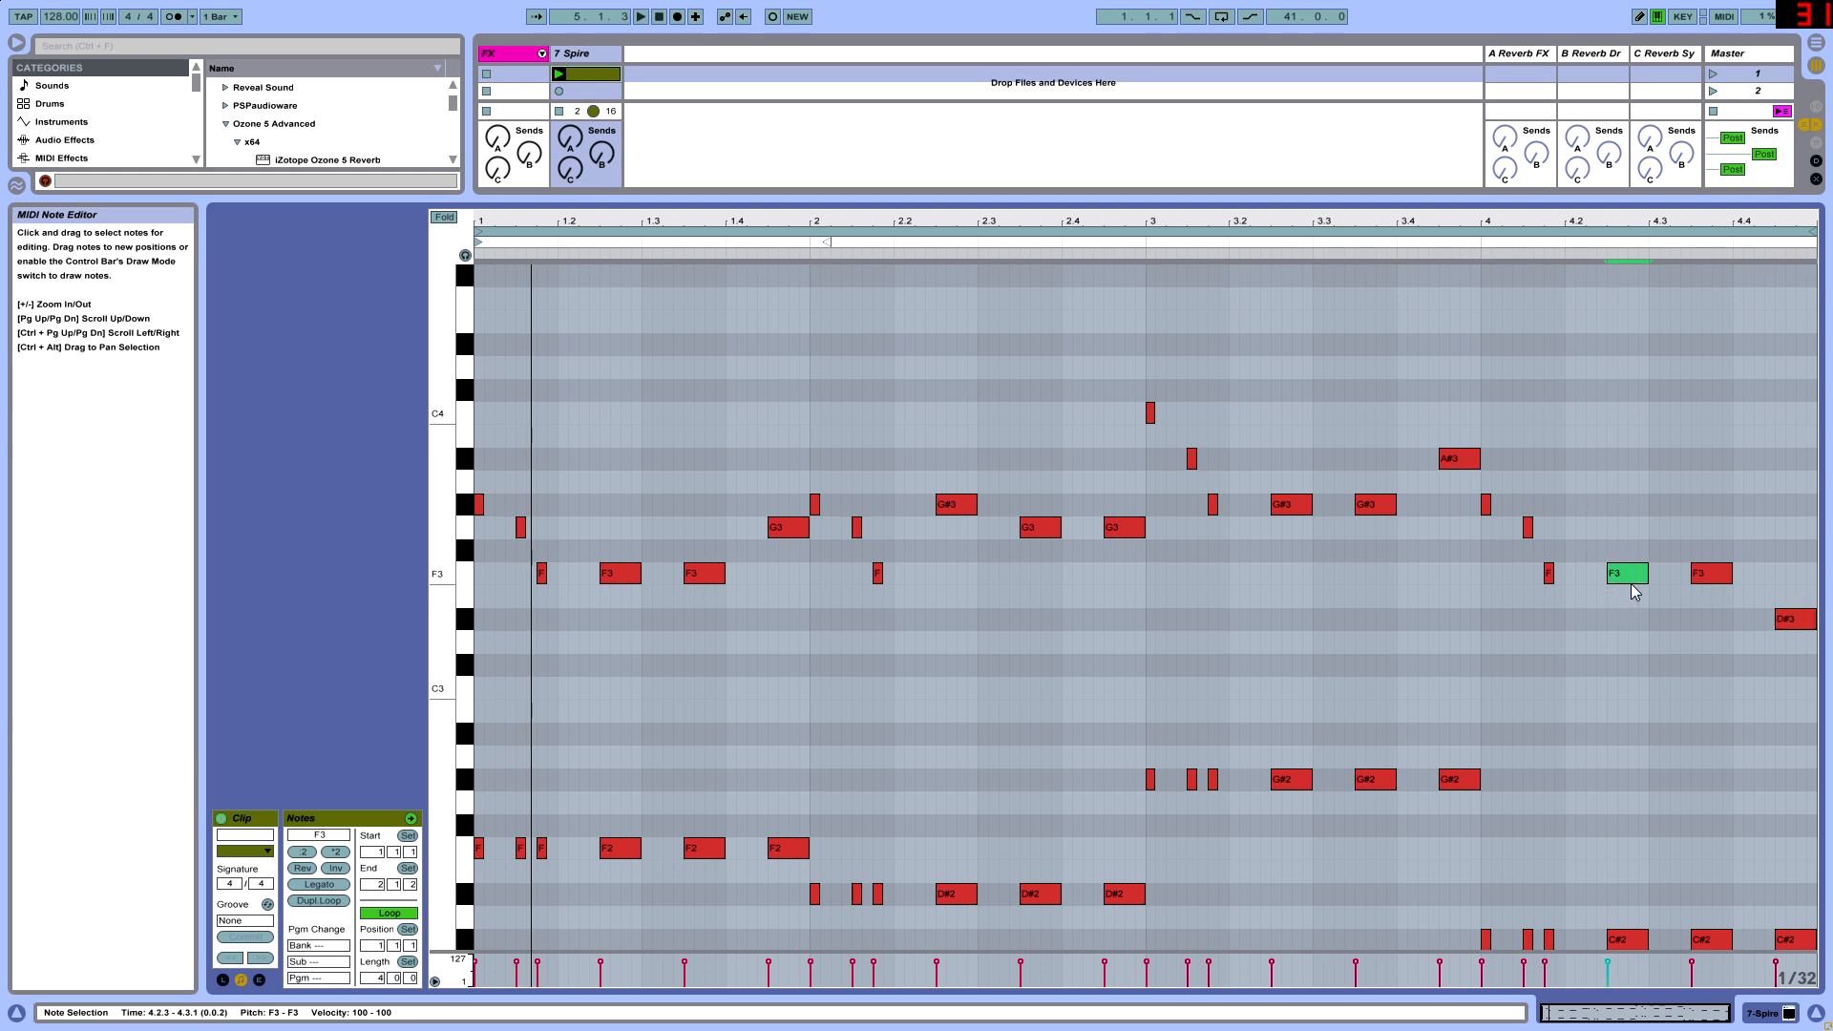
pyautogui.press('space')
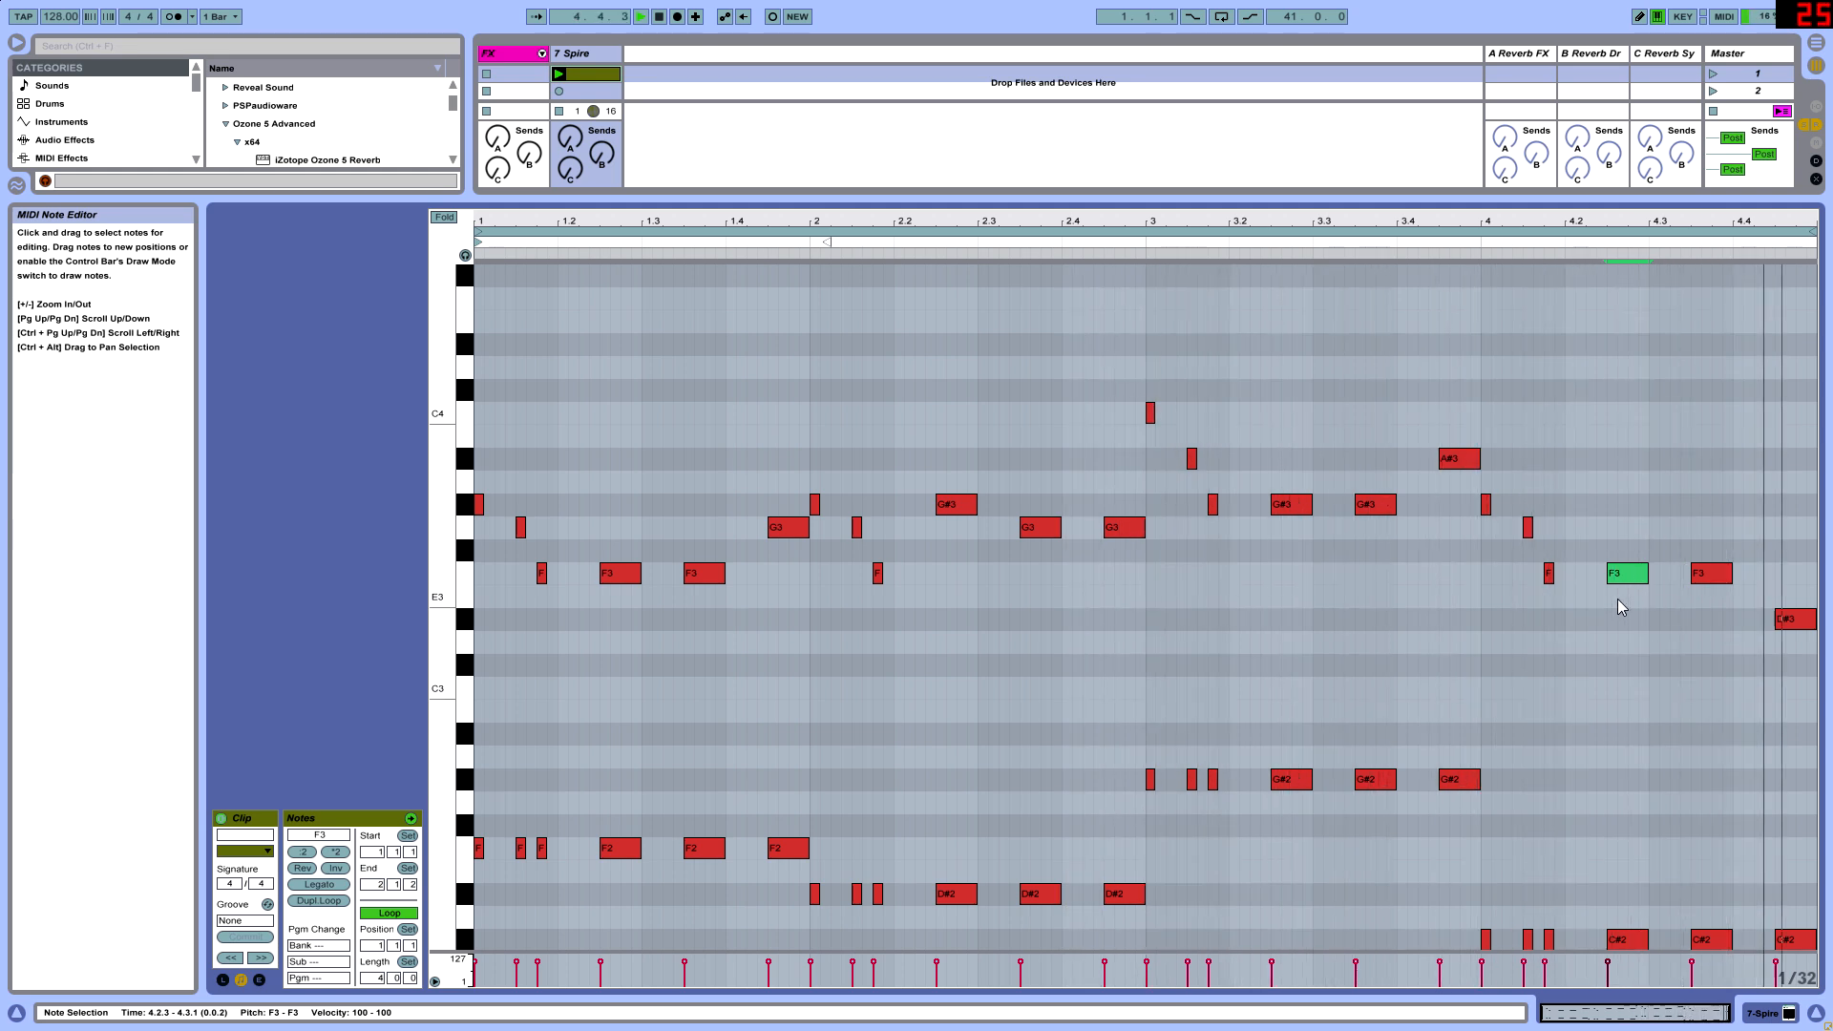
# - Try bar 4's last upper note at F3 during playback, and return it to D#3
pyautogui.click(1784, 621)
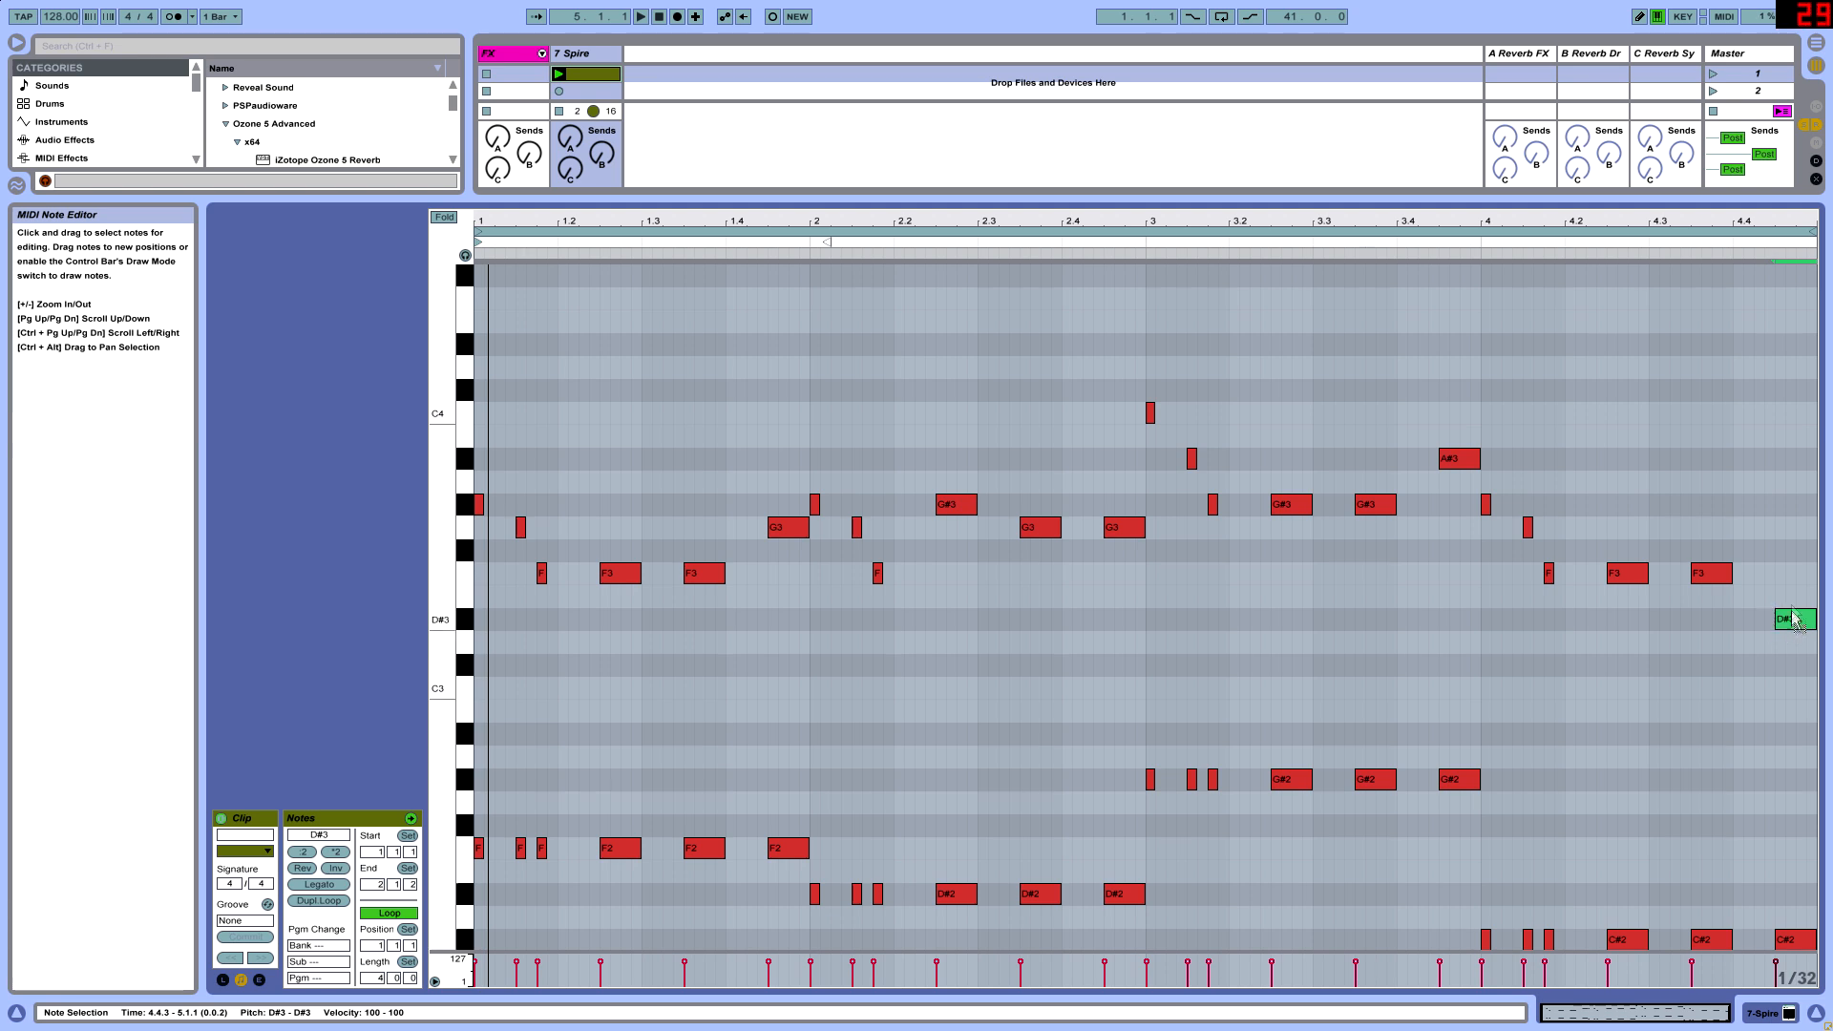
pyautogui.moveTo(1795, 618); pyautogui.dragTo(1793, 573)
pyautogui.press('space')
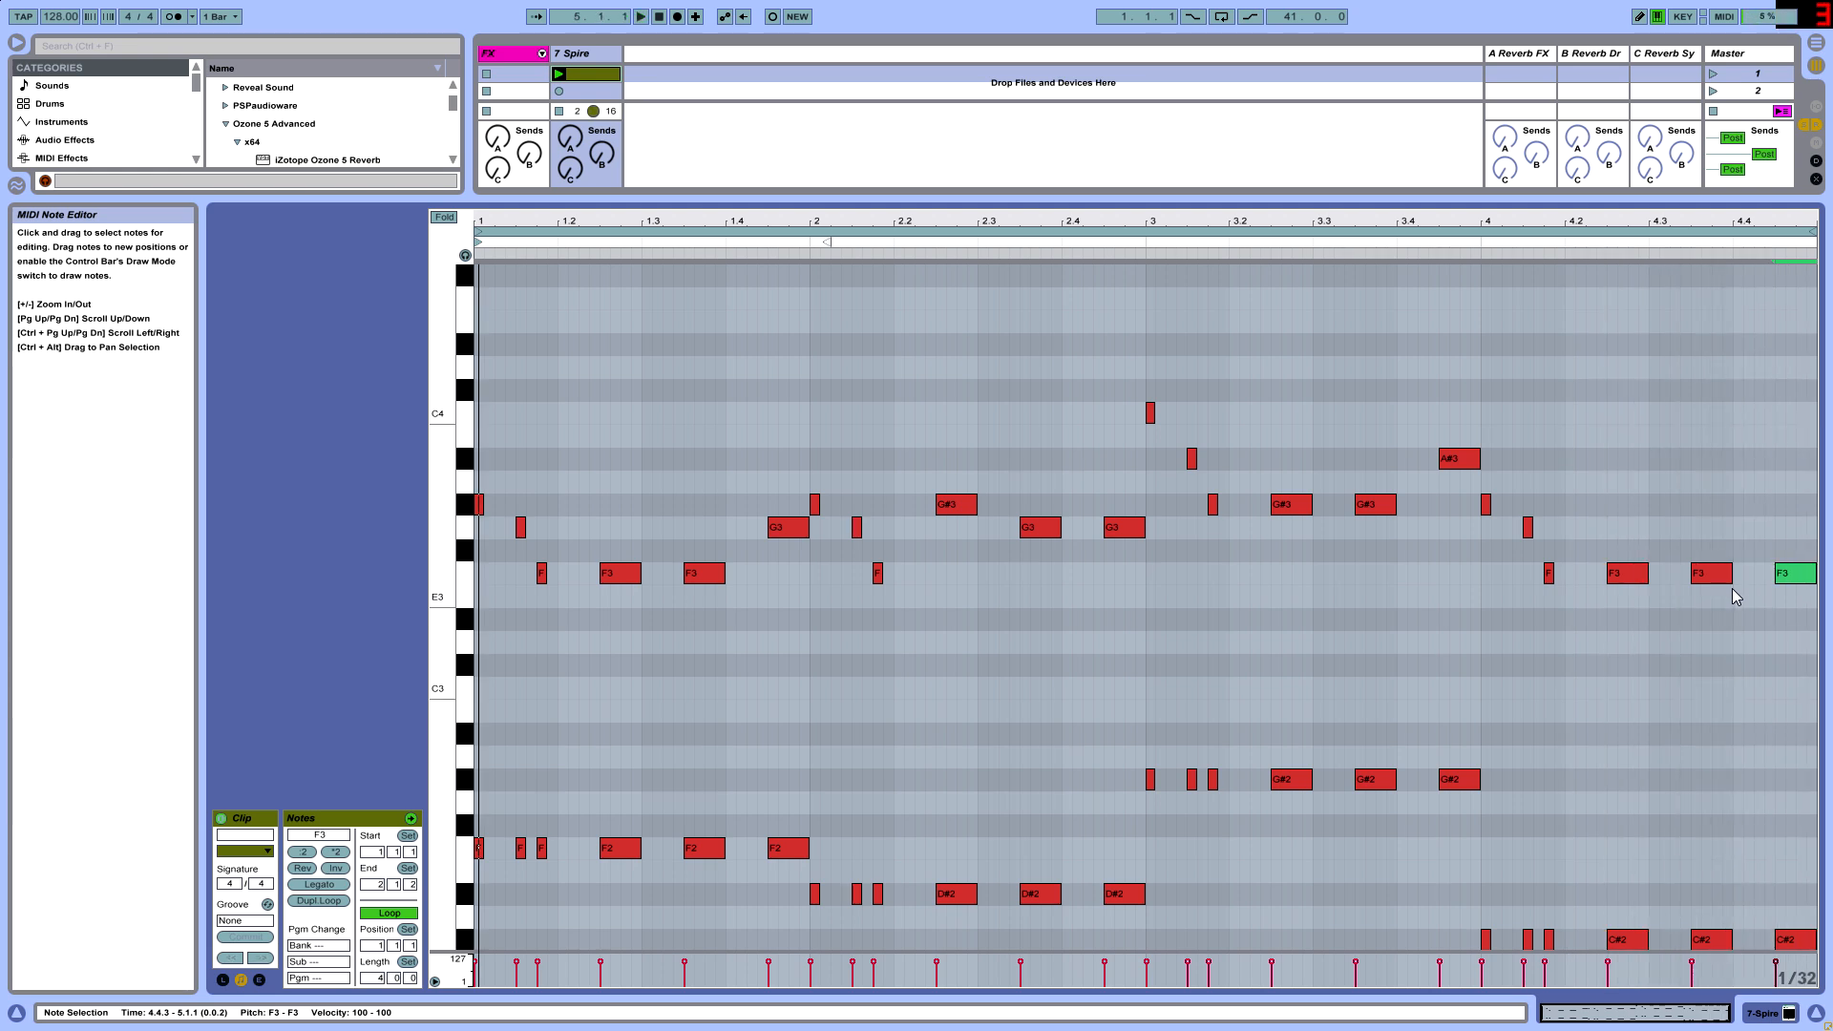
pyautogui.moveTo(1805, 578); pyautogui.dragTo(1805, 630)
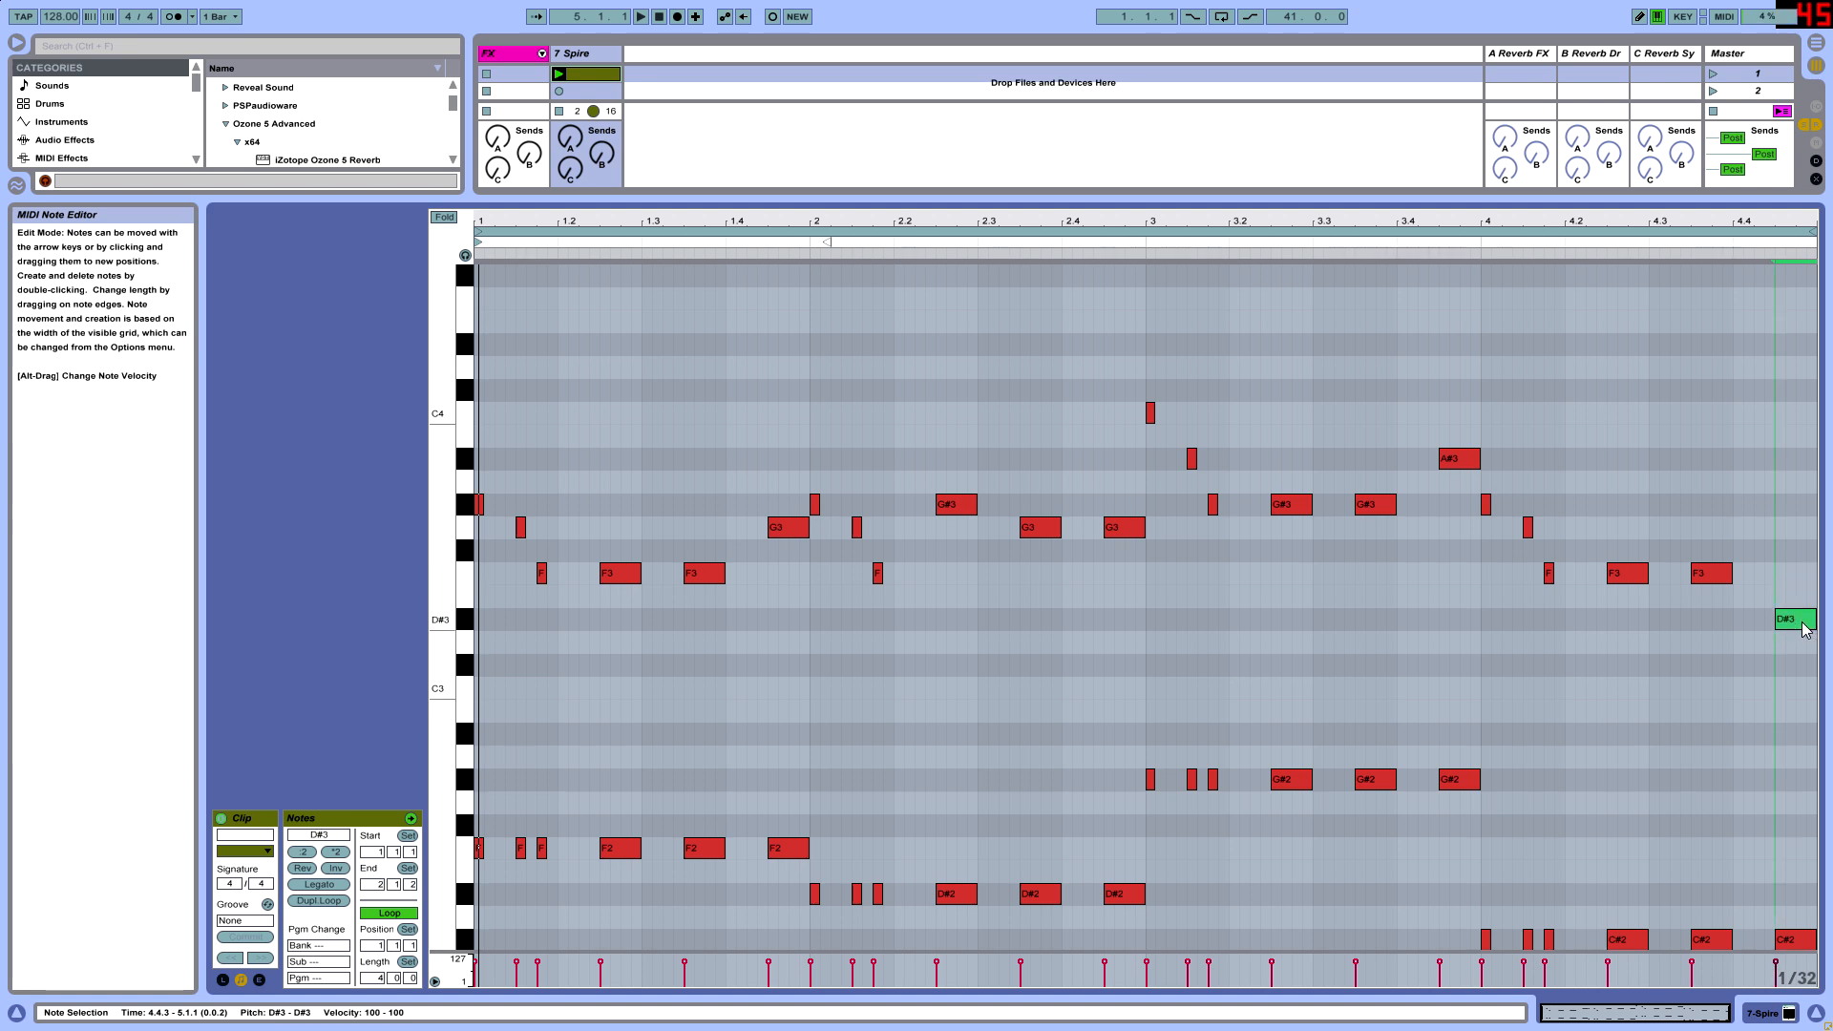
# - Duplicate the Spire track together with its clip and show the copy's synth device
pyautogui.moveTo(686, 197); pyautogui.dragTo(686, 250)
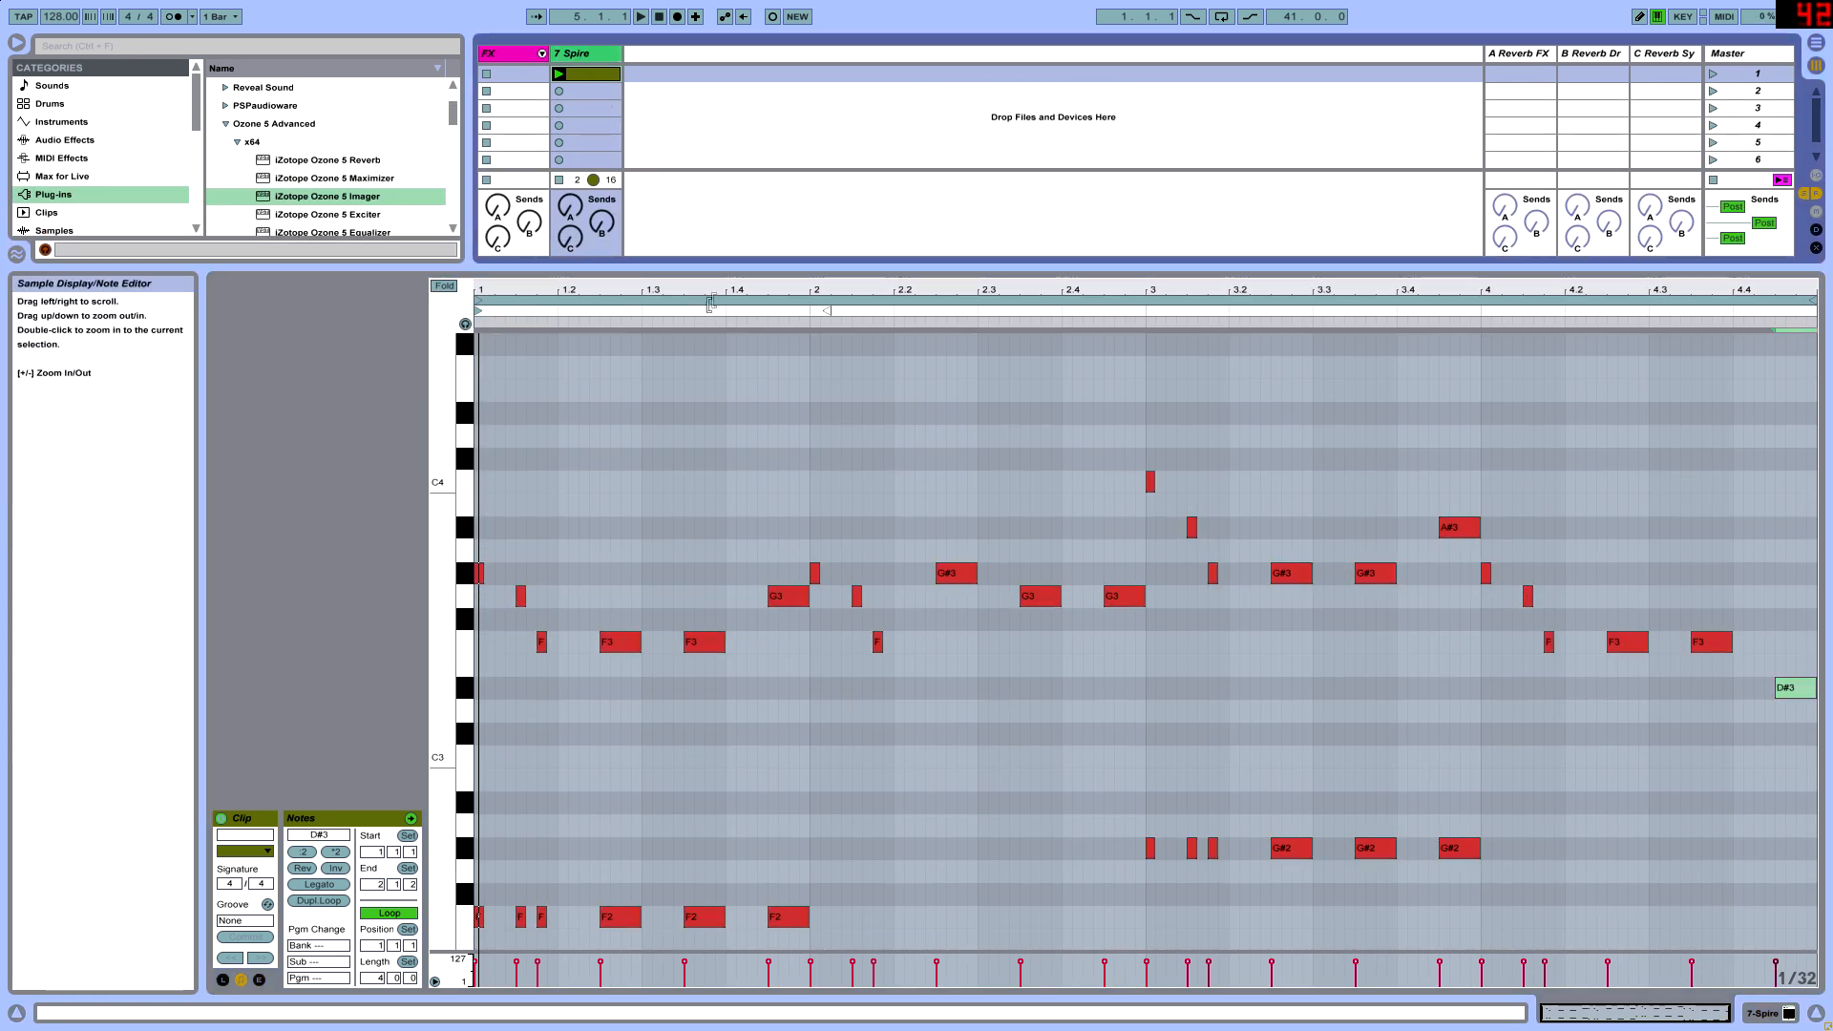
pyautogui.click(584, 55)
pyautogui.hotkey('ctrl', 'd')
pyautogui.doubleClick(640, 58)
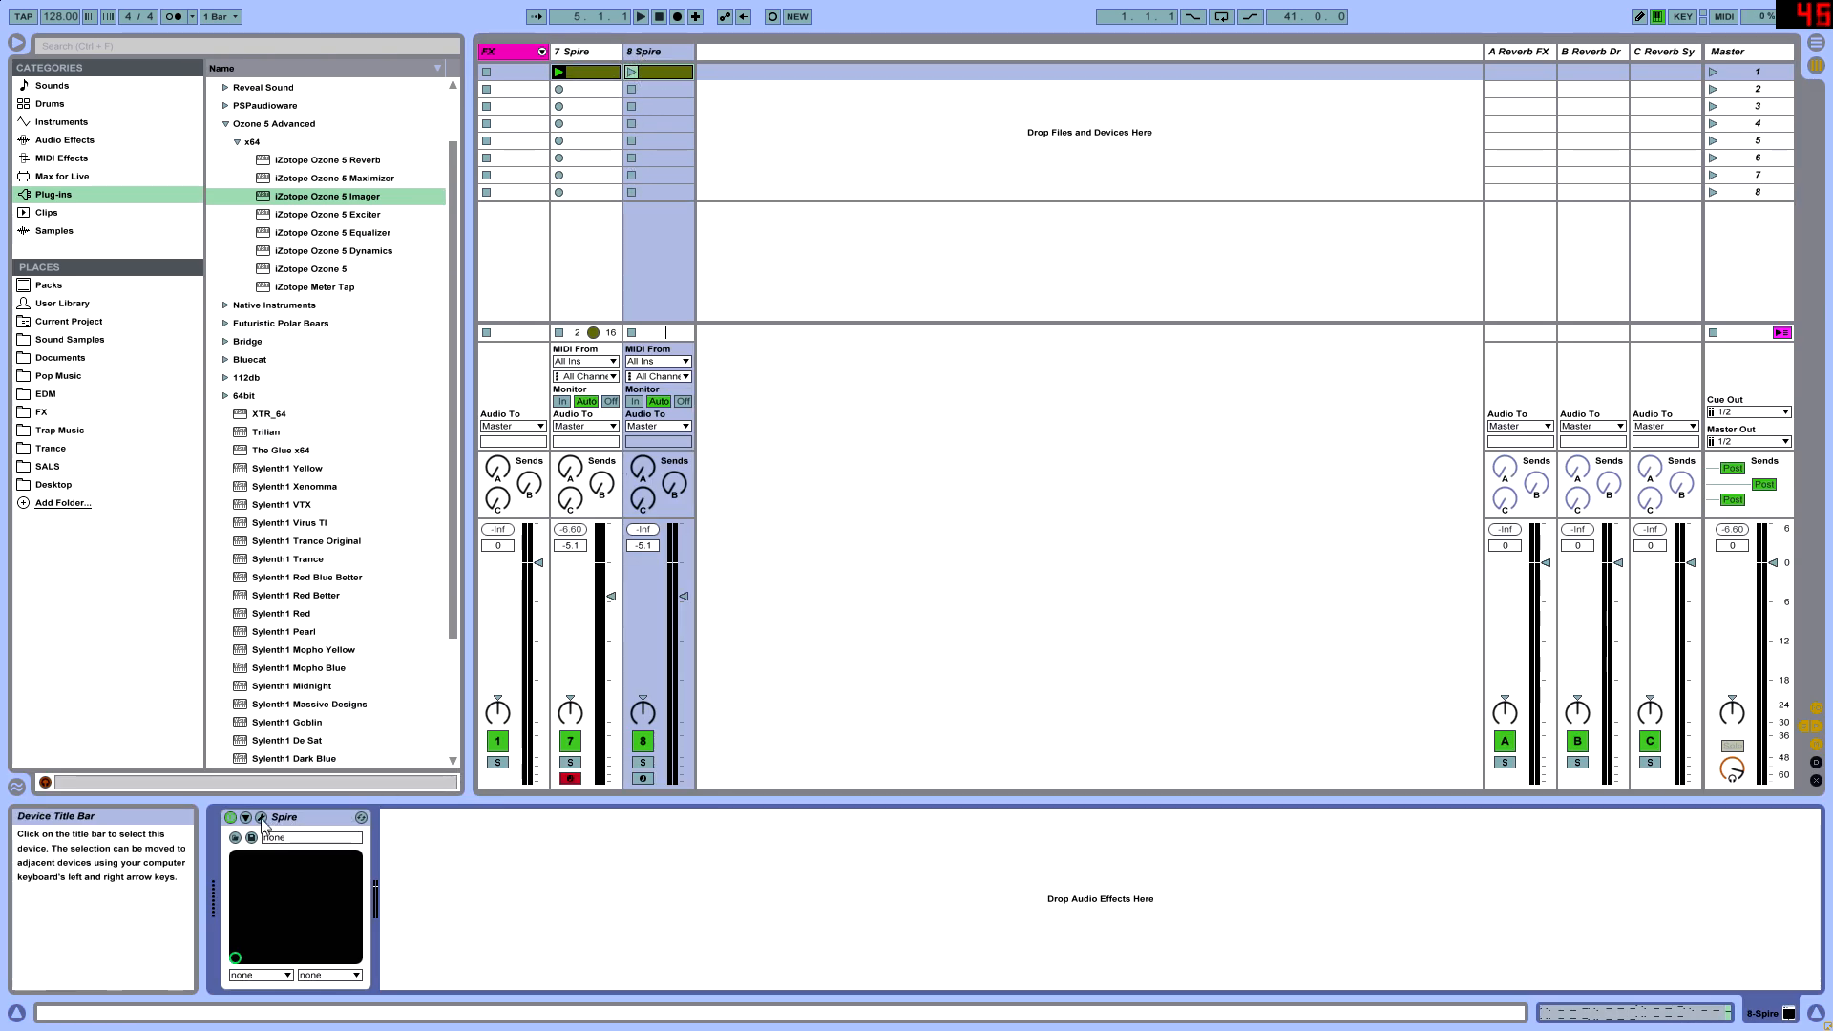
# - Load the Tetarise Inspired Trance Spire Soundset bank in the duplicated track's synth and check its presets
pyautogui.click(833, 234)
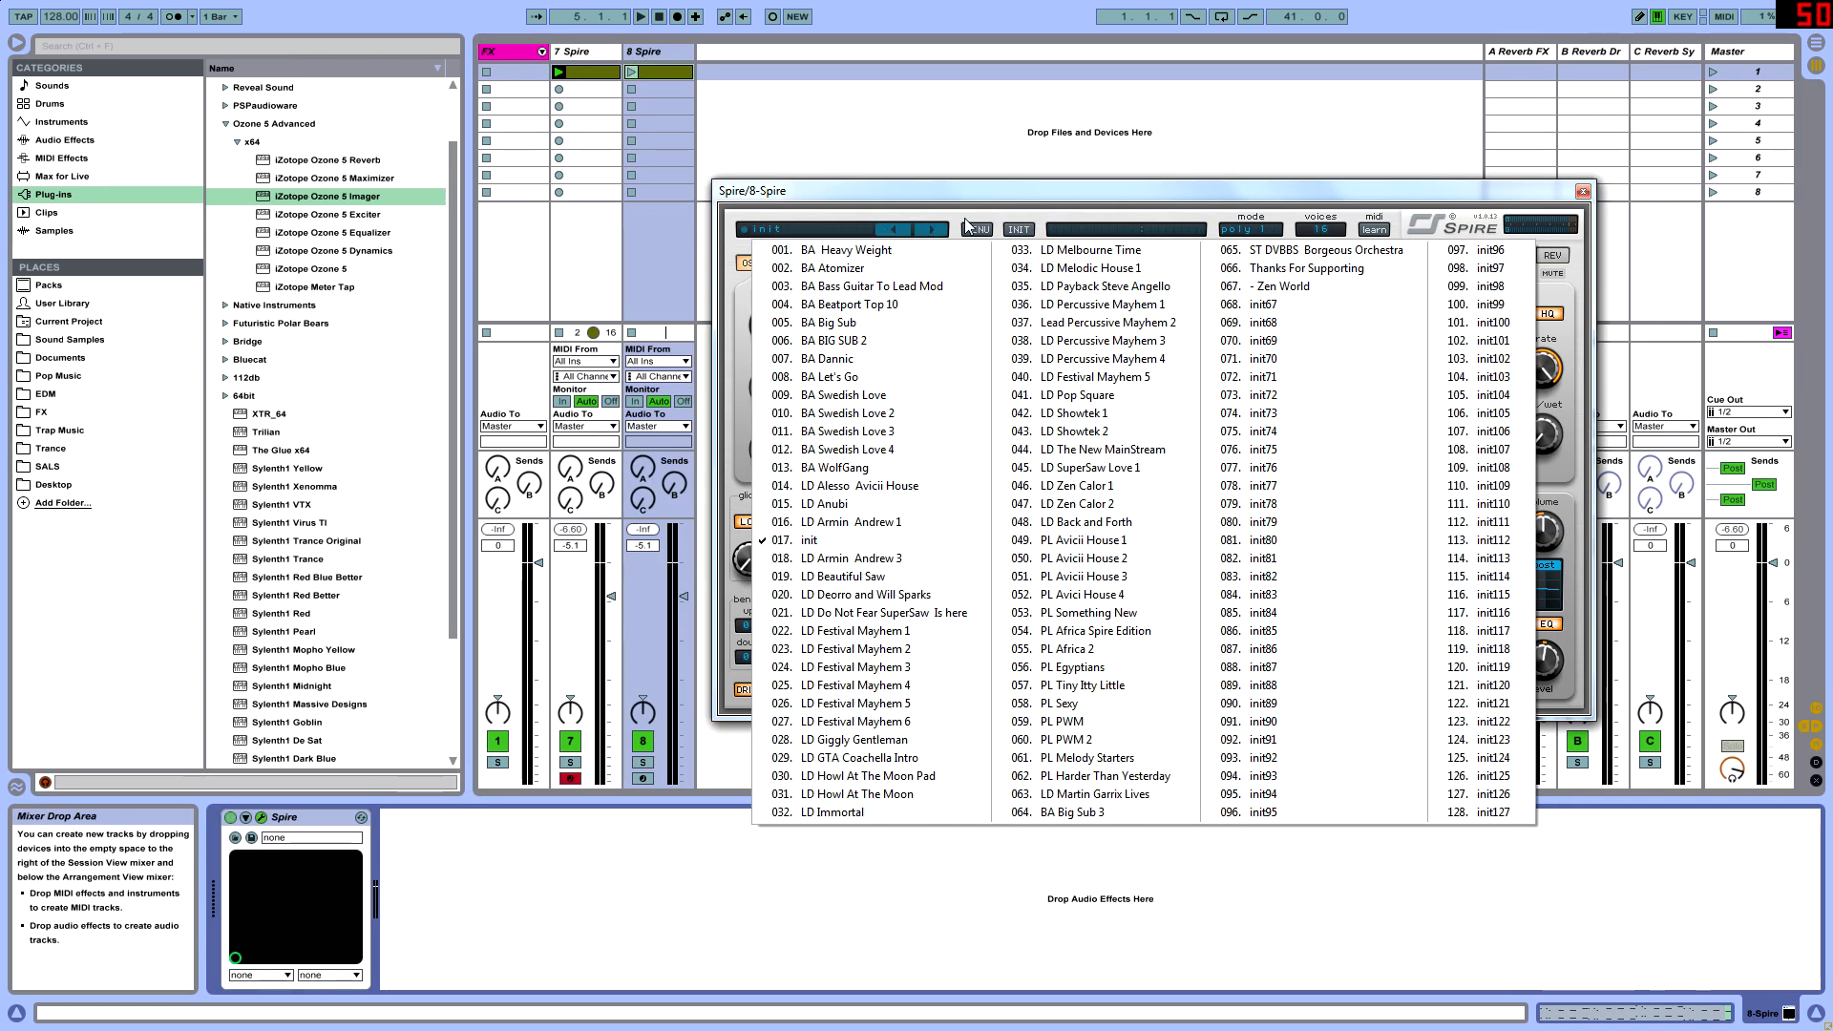
pyautogui.click(973, 229)
pyautogui.moveTo(1092, 255)
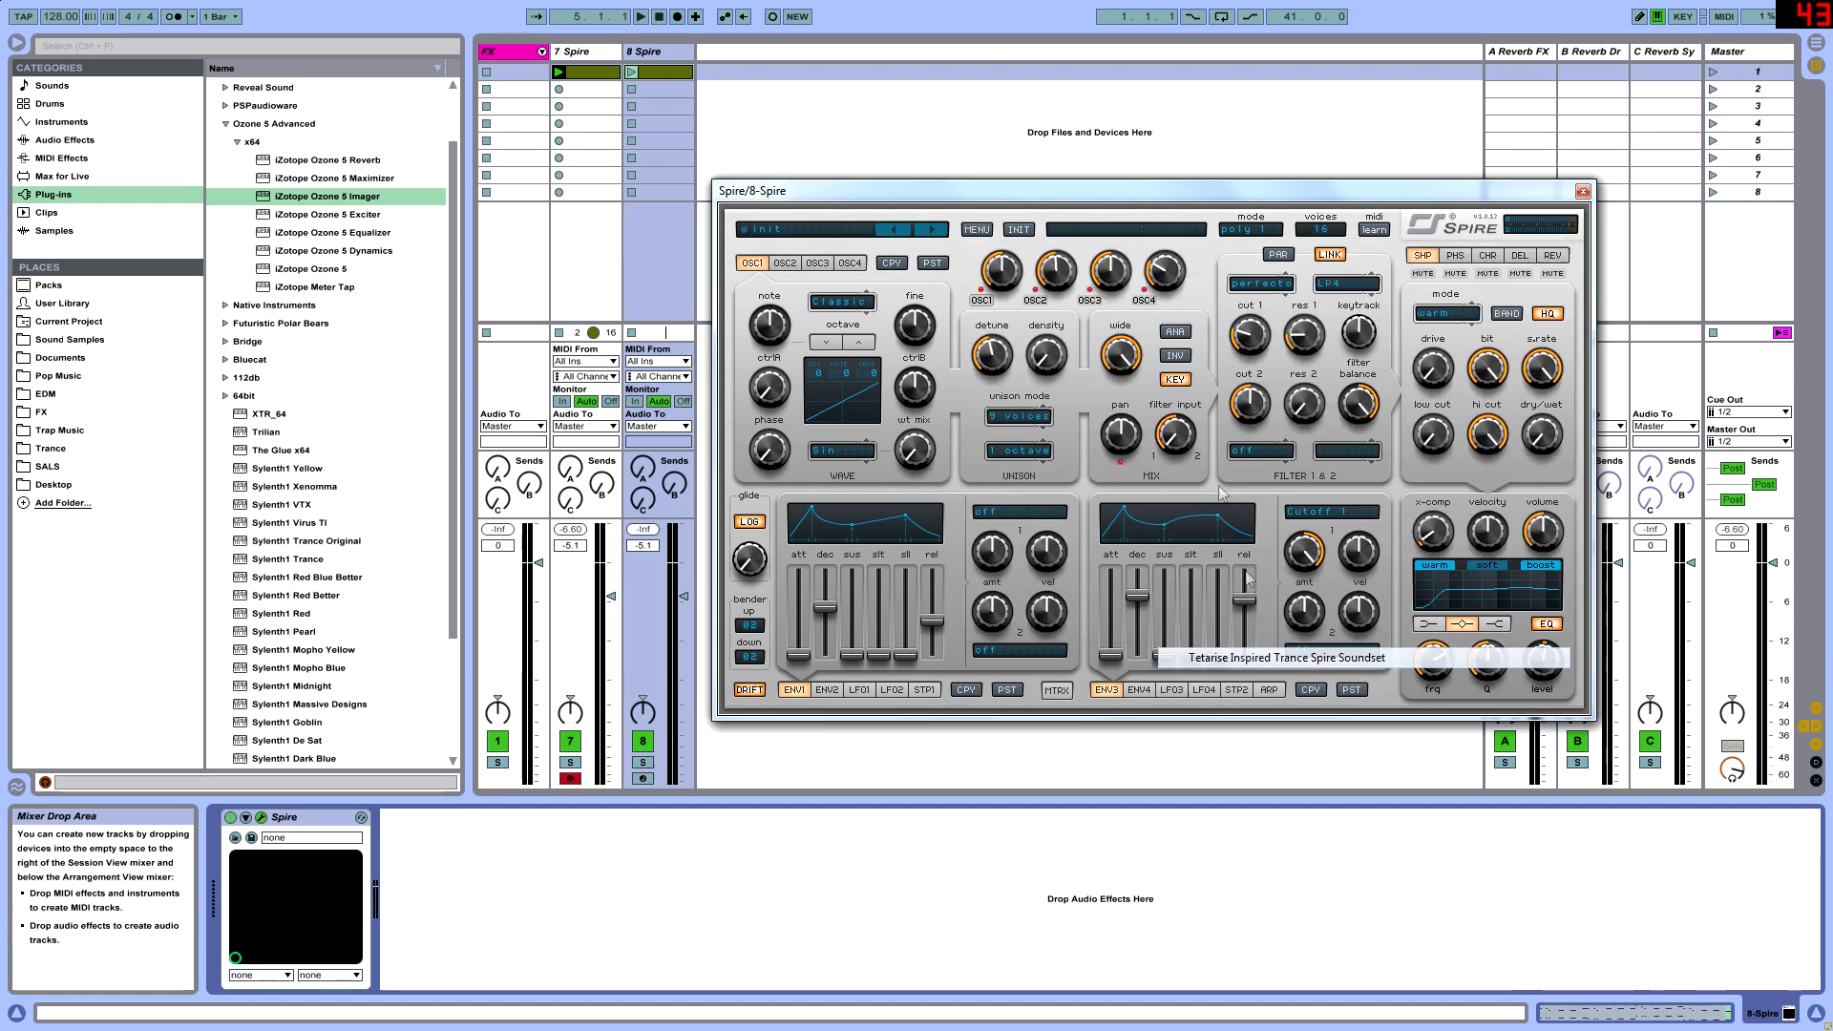
pyautogui.click(1260, 659)
pyautogui.click(850, 230)
pyautogui.click(943, 233)
# - Load the sound bank starting with BA Heavy Weight, choose preset 017 LD Armin Andrew 2, and close the synth window
pyautogui.click(976, 229)
pyautogui.moveTo(1050, 251)
pyautogui.click(1227, 679)
pyautogui.click(840, 231)
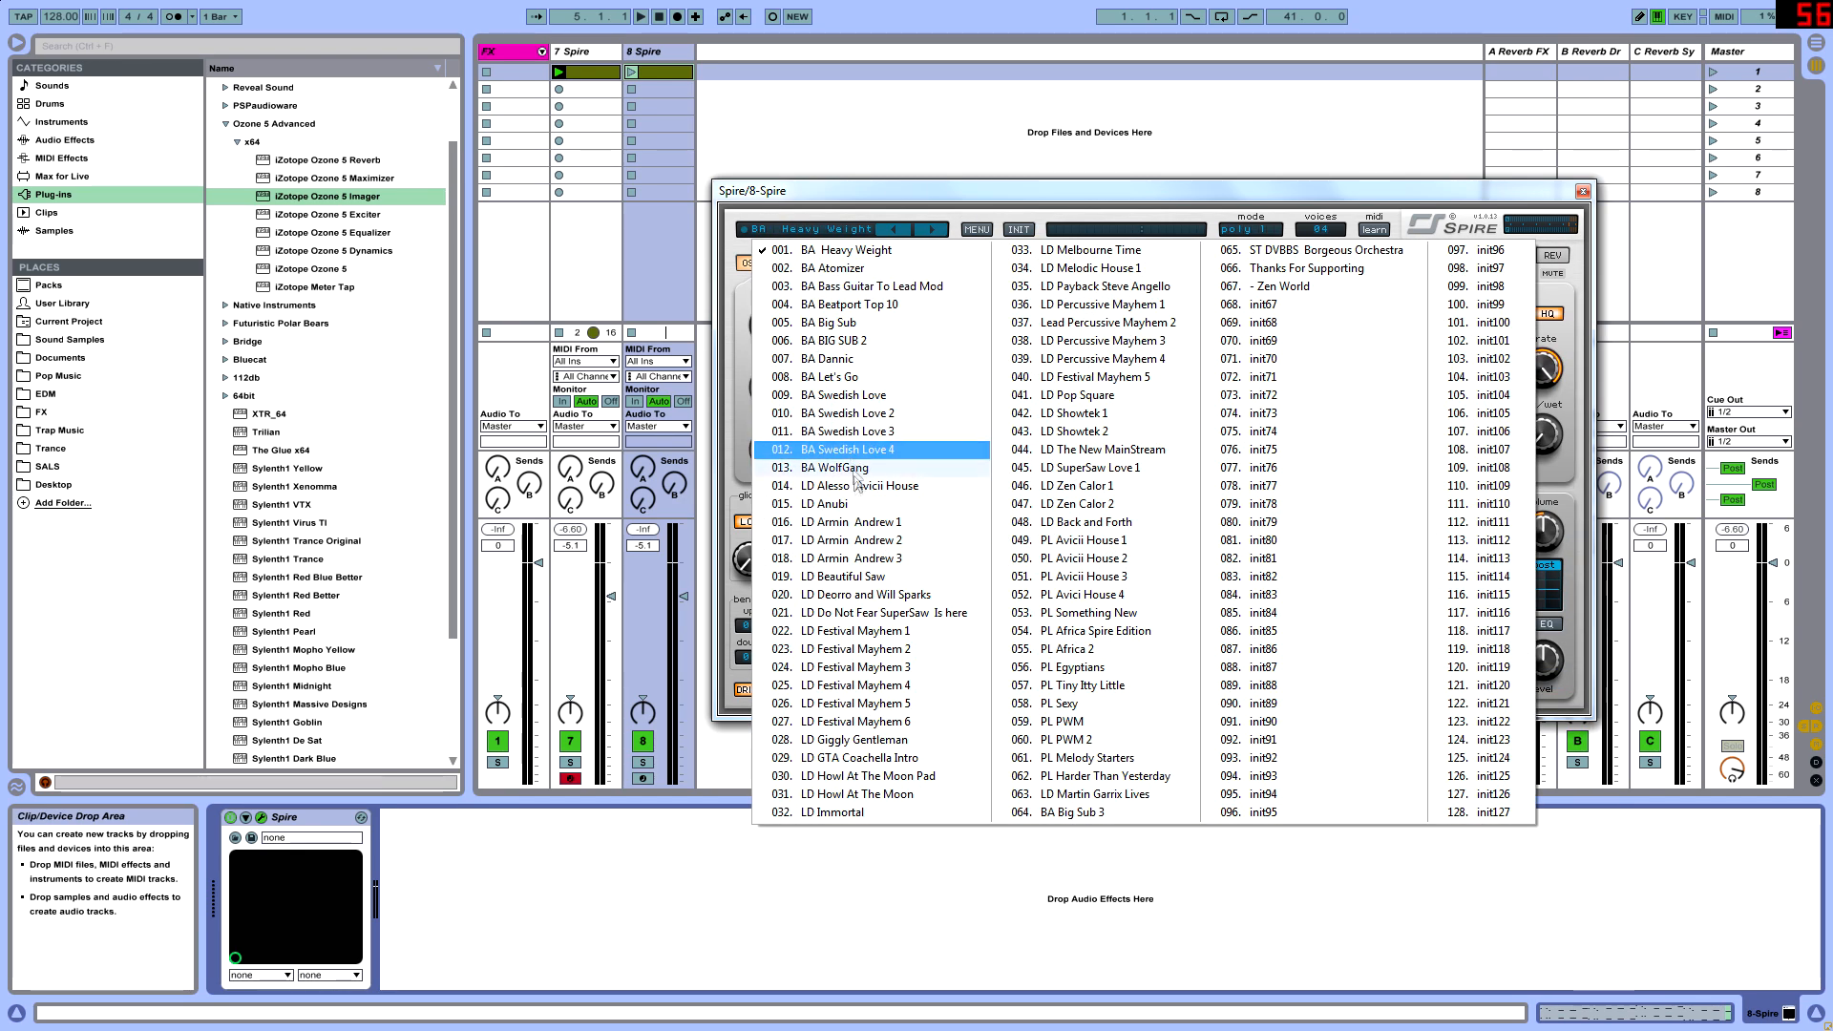
pyautogui.click(907, 542)
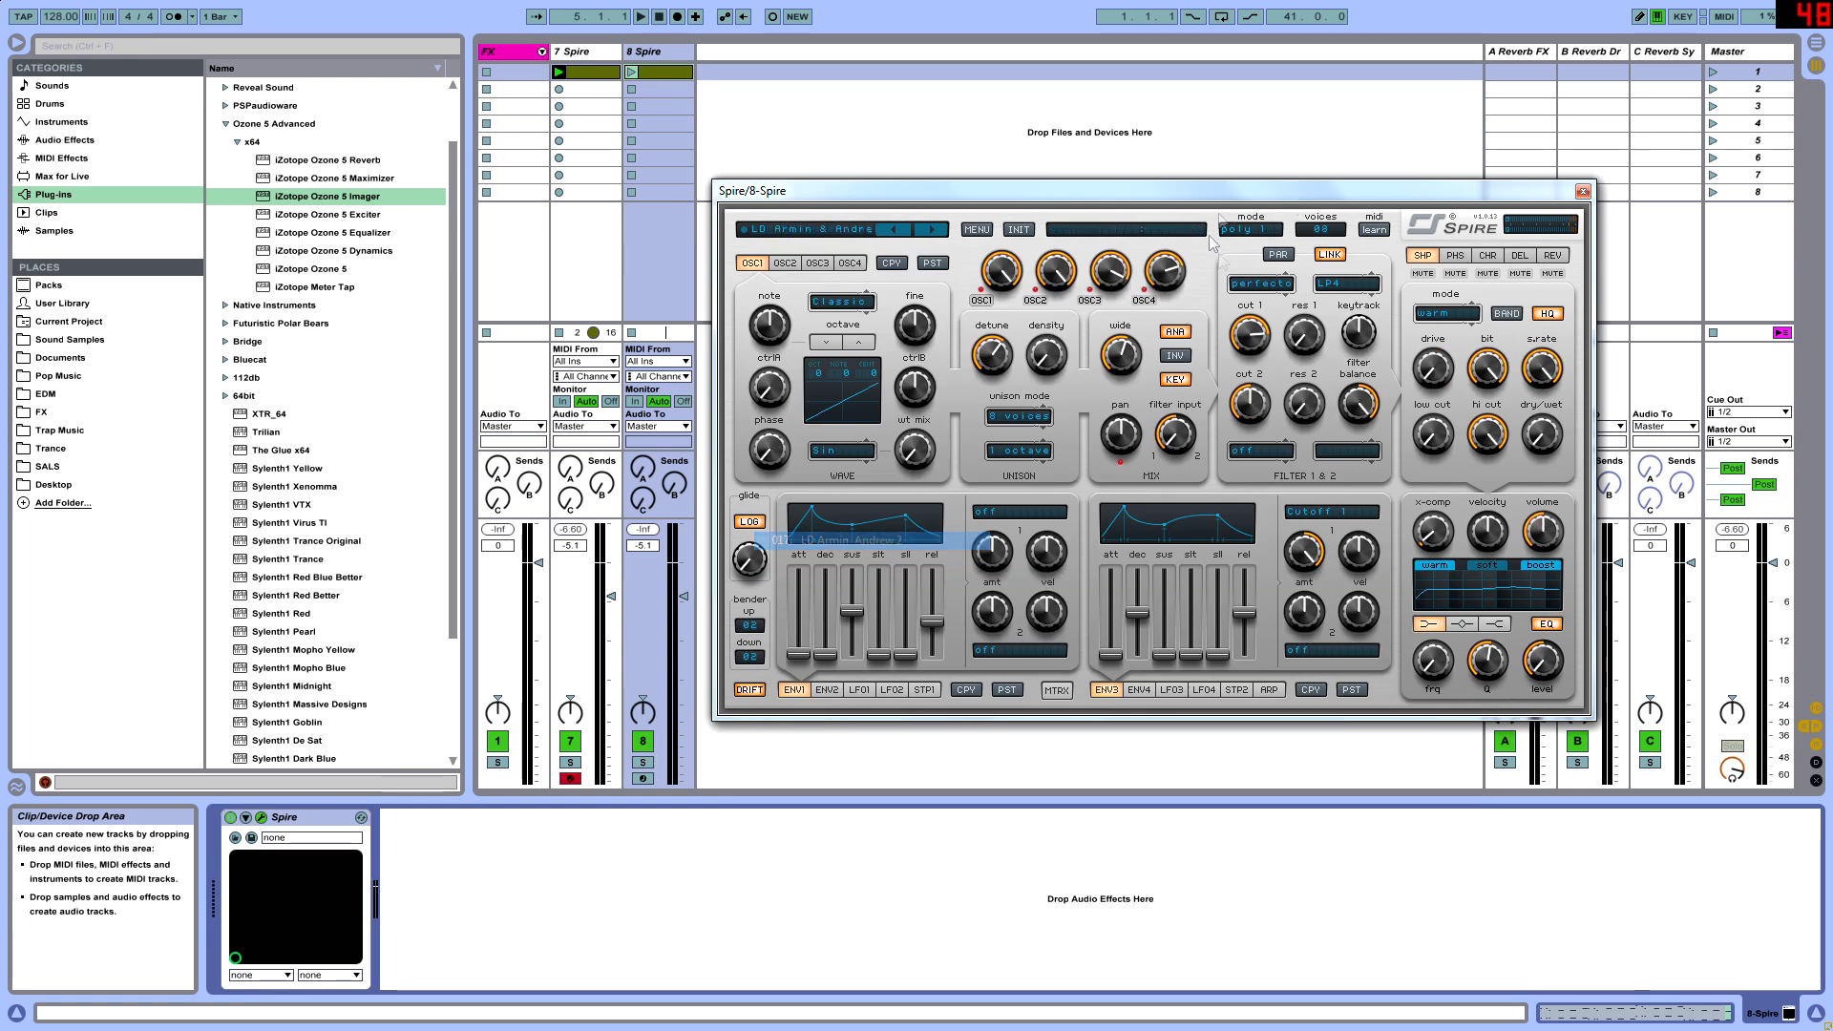
pyautogui.click(1583, 192)
pyautogui.click(560, 72)
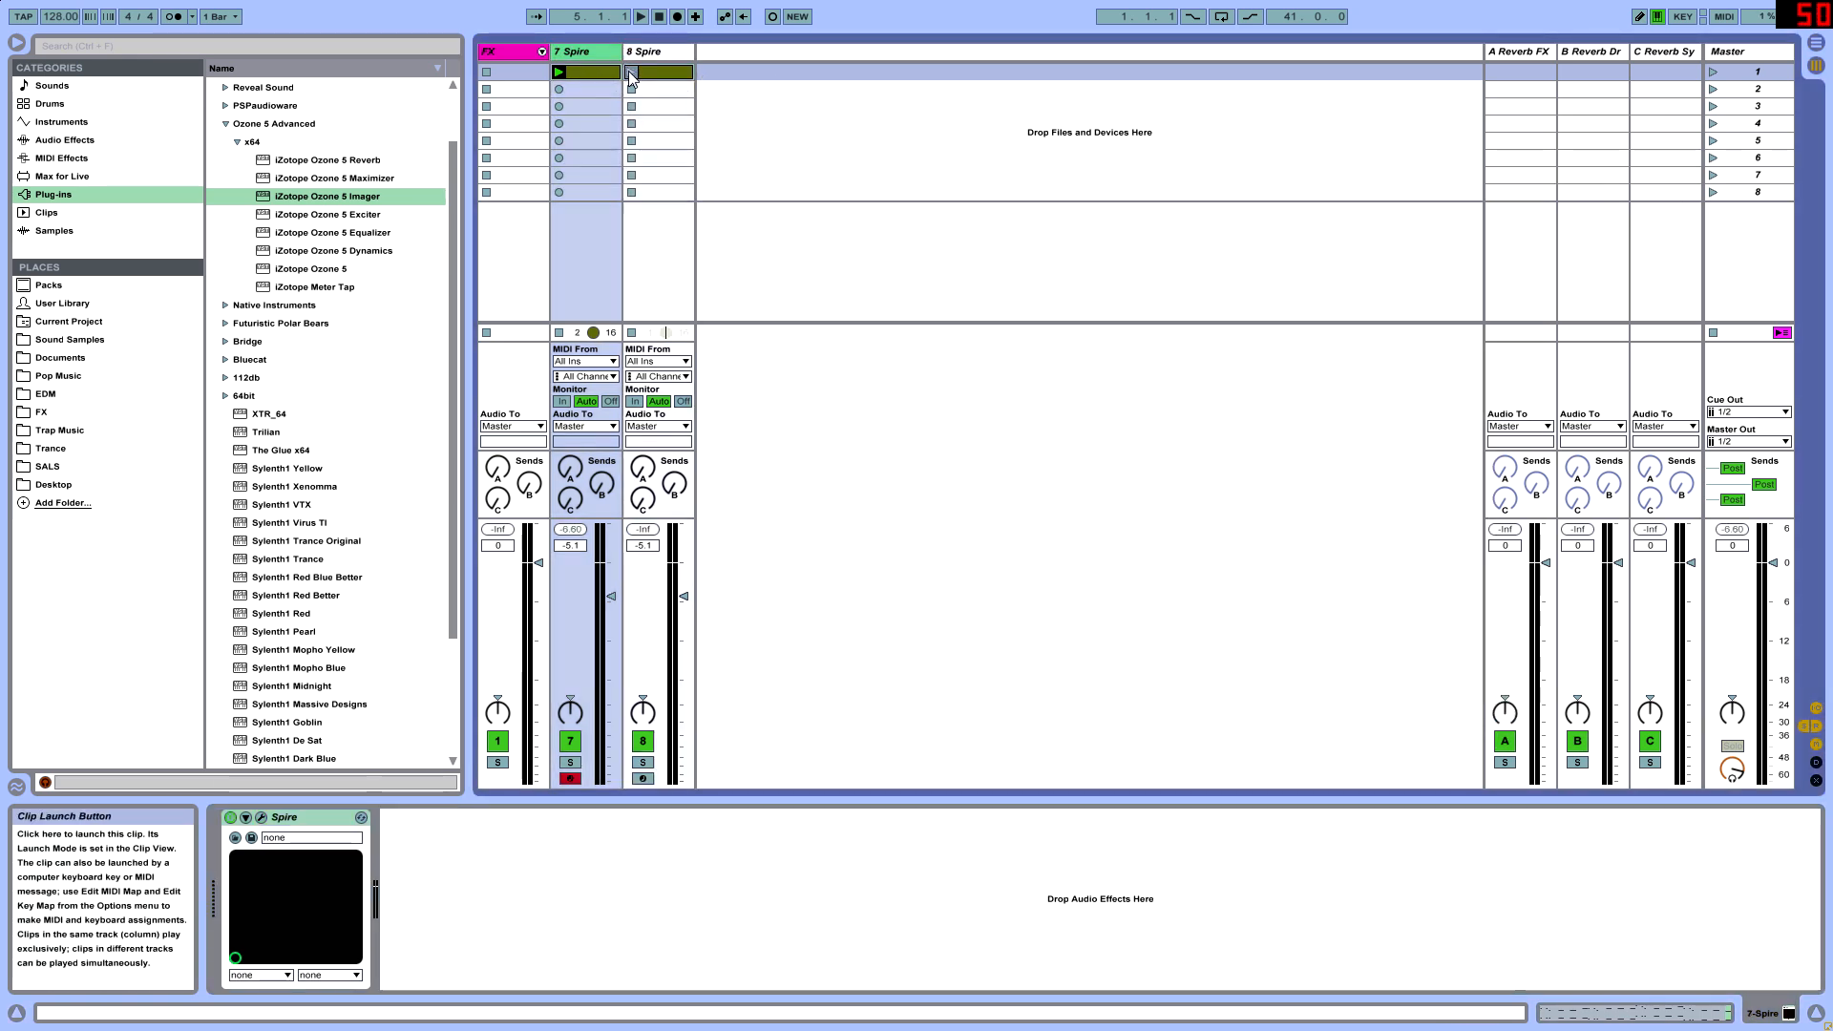
# - Launch the duplicated Spire track's clip, lower that track's volume to -8.6 dB, and audition the track in solo
pyautogui.click(632, 72)
pyautogui.moveTo(684, 596)
pyautogui.mouseDown()
pyautogui.moveTo(684, 653)
pyautogui.moveTo(684, 613)
pyautogui.mouseUp()
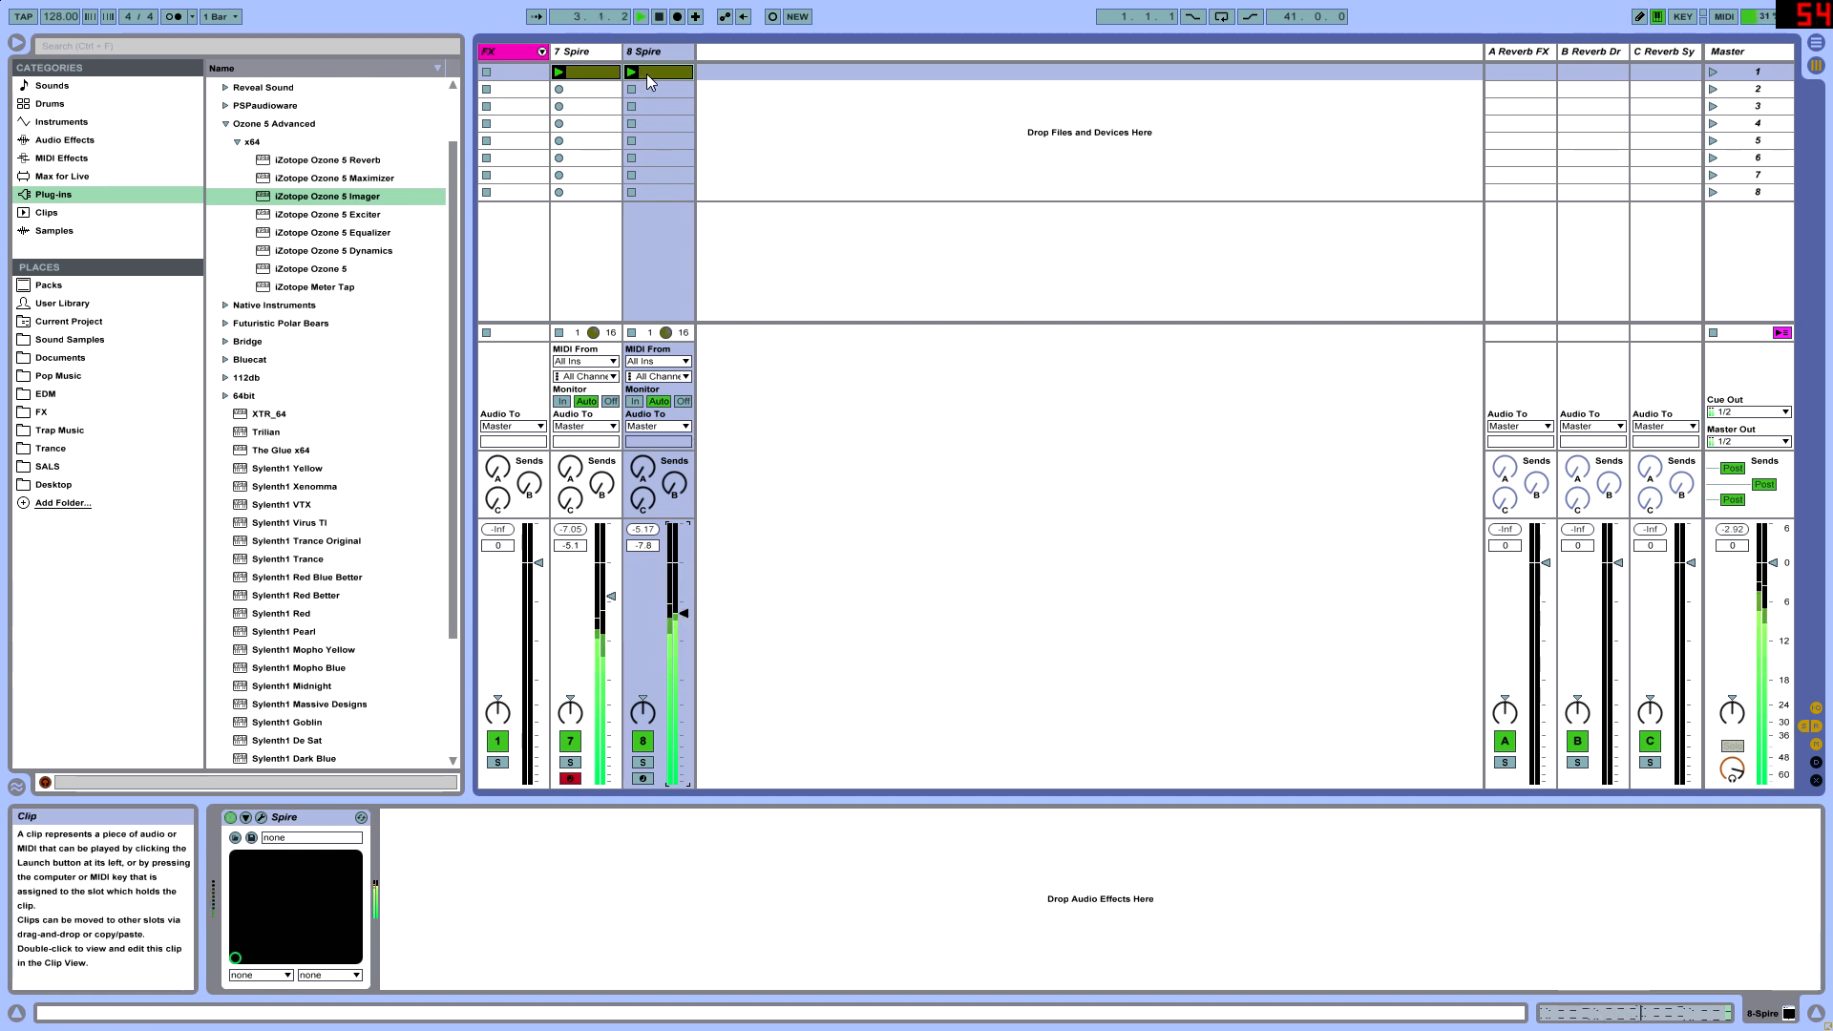
pyautogui.click(656, 72)
pyautogui.click(642, 762)
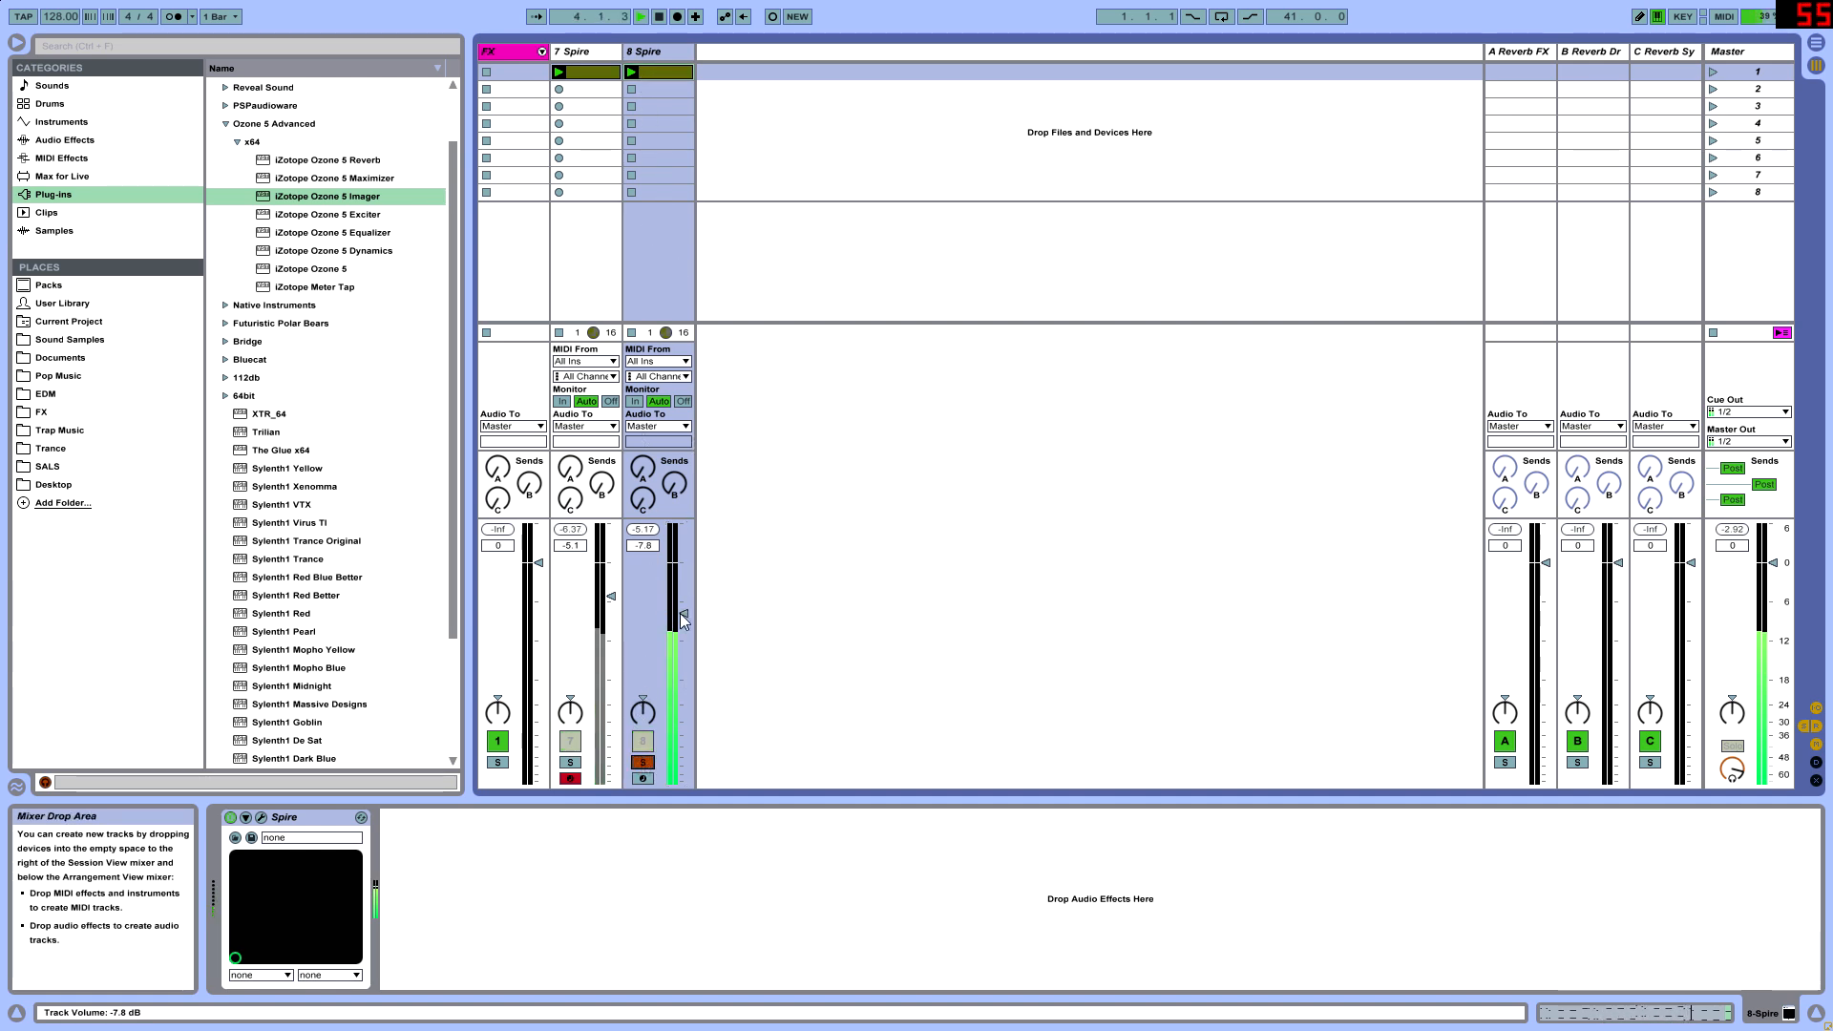
pyautogui.click(644, 761)
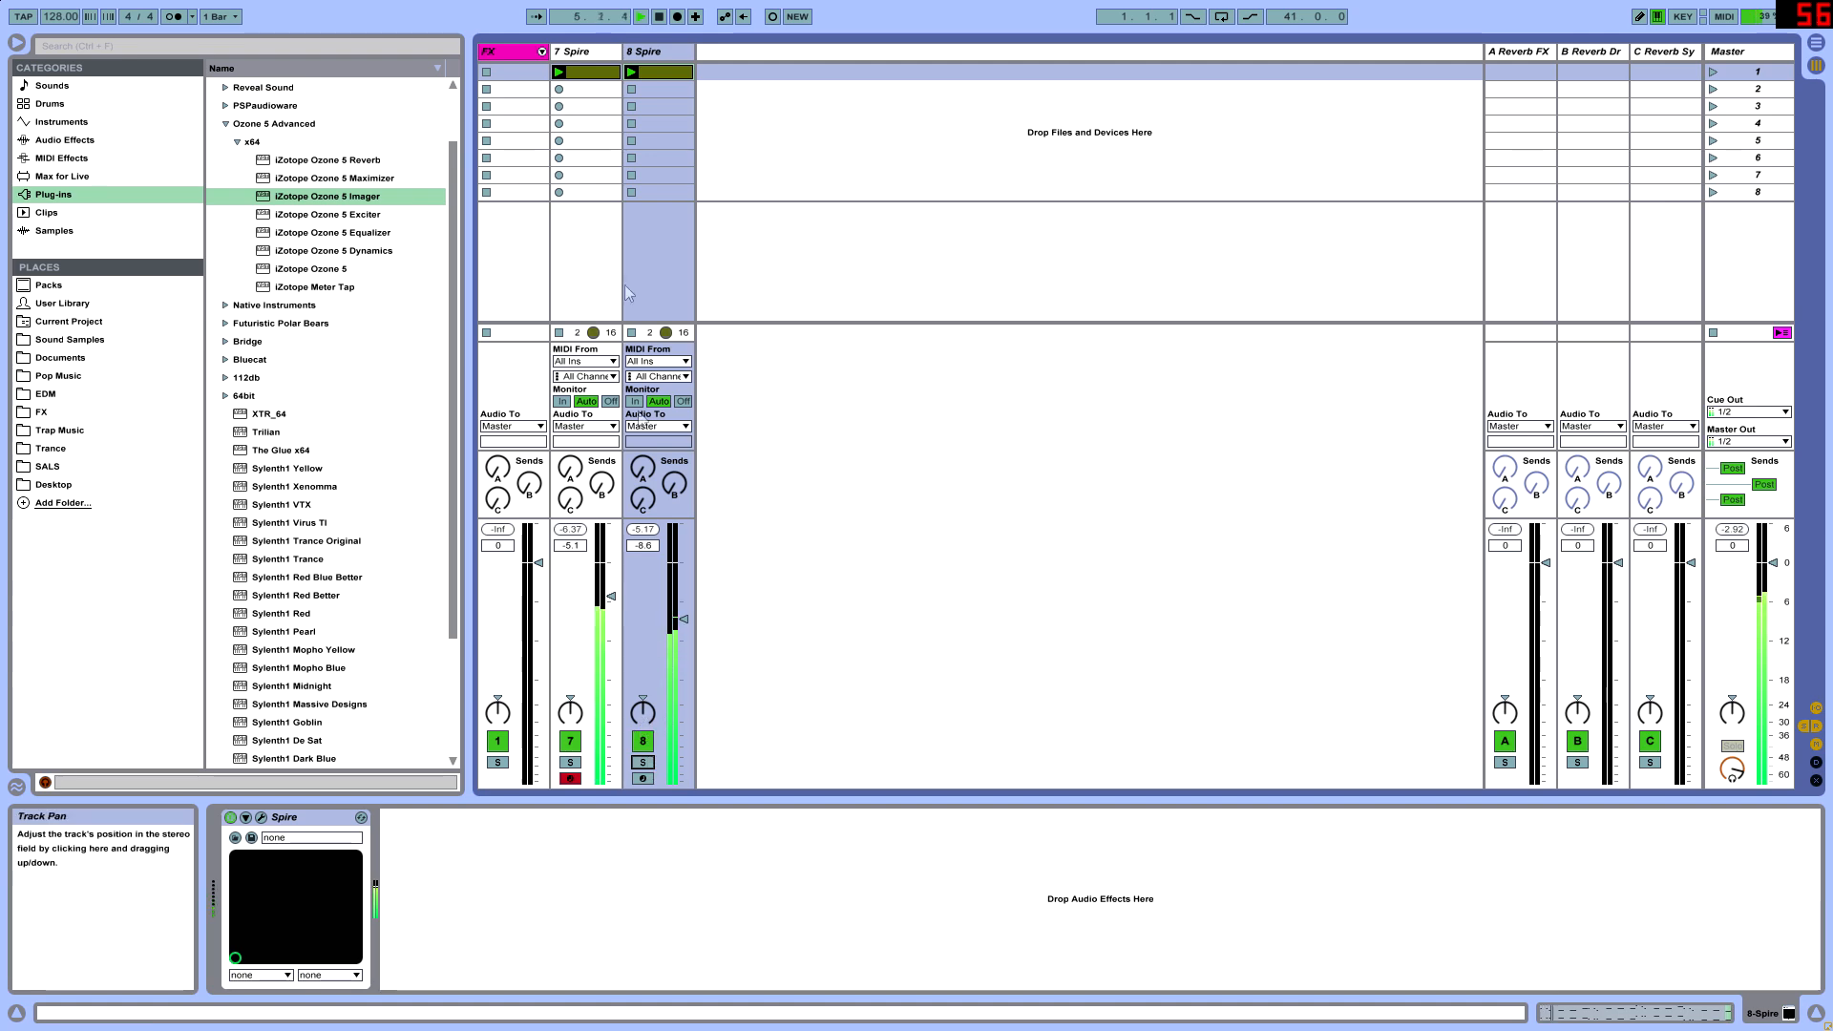
pyautogui.click(289, 818)
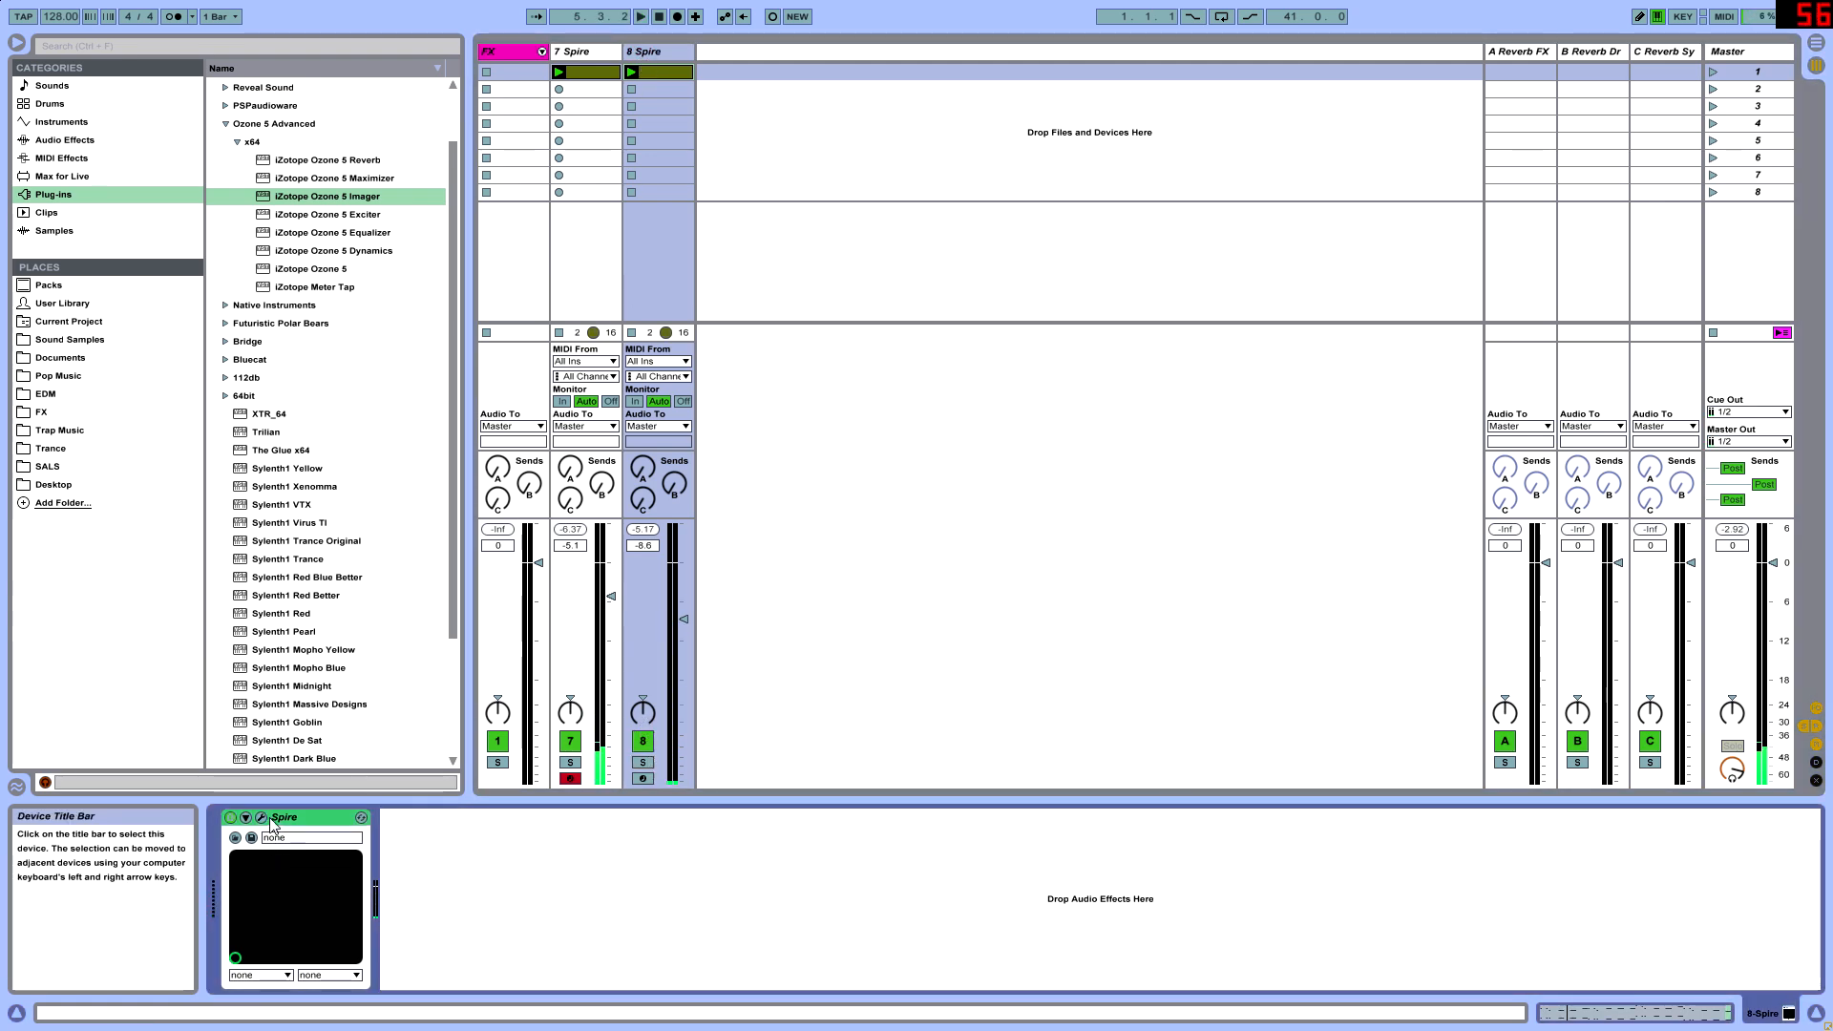
# - Open the duplicated track's clip and deactivate all its low bass notes across the four bars, leaving the upper melody active
pyautogui.doubleClick(657, 71)
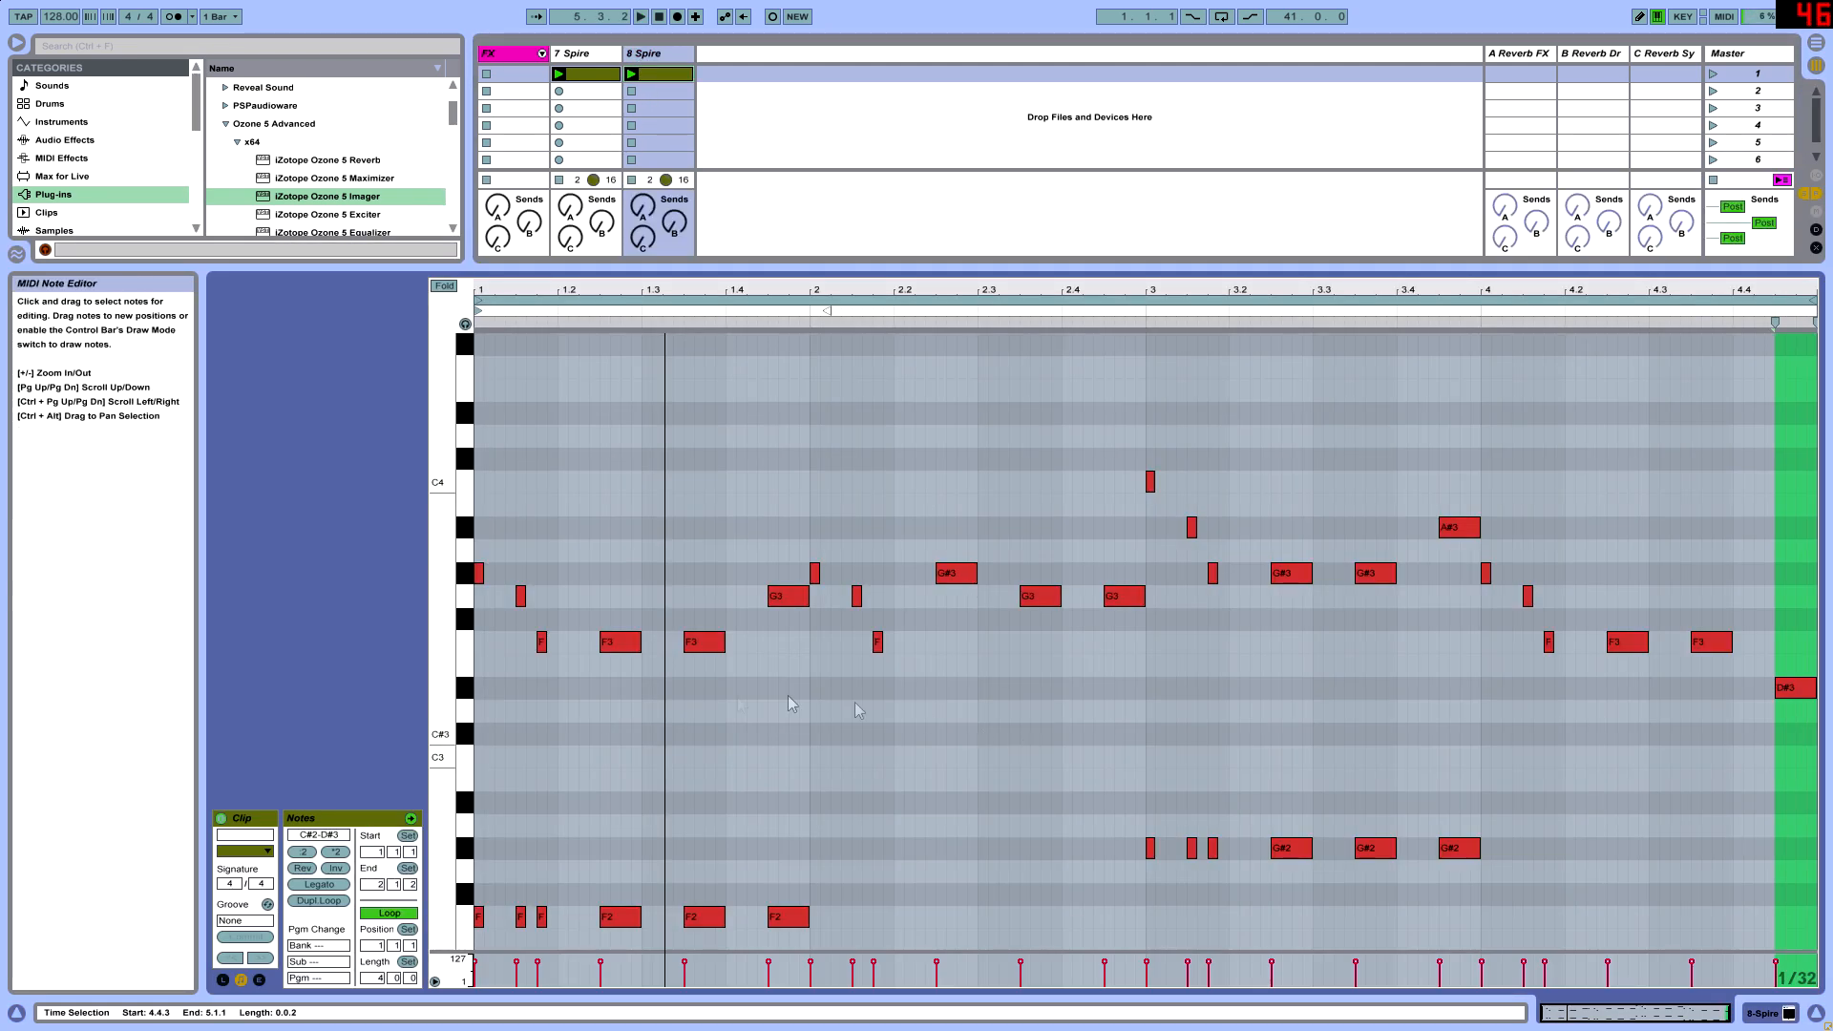
pyautogui.scroll(-3, 582, 729)
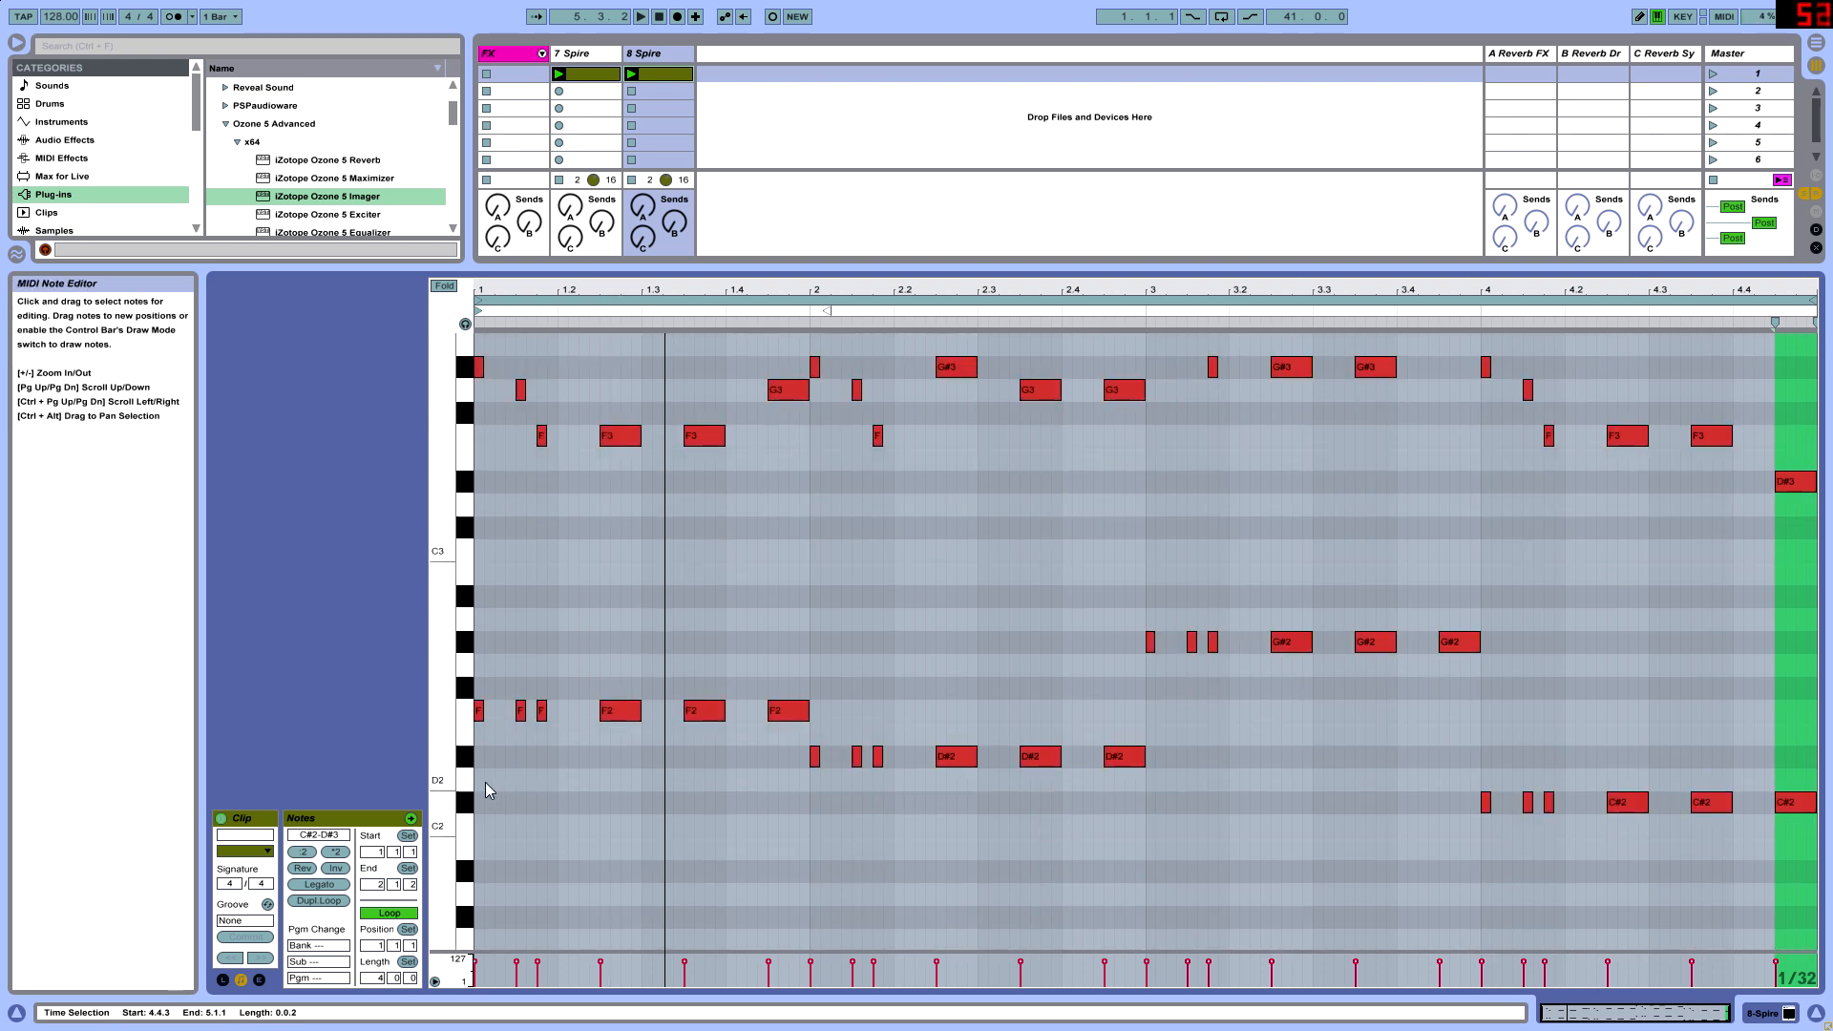
pyautogui.moveTo(485, 790); pyautogui.dragTo(760, 687)
pyautogui.moveTo(476, 736); pyautogui.dragTo(1347, 643)
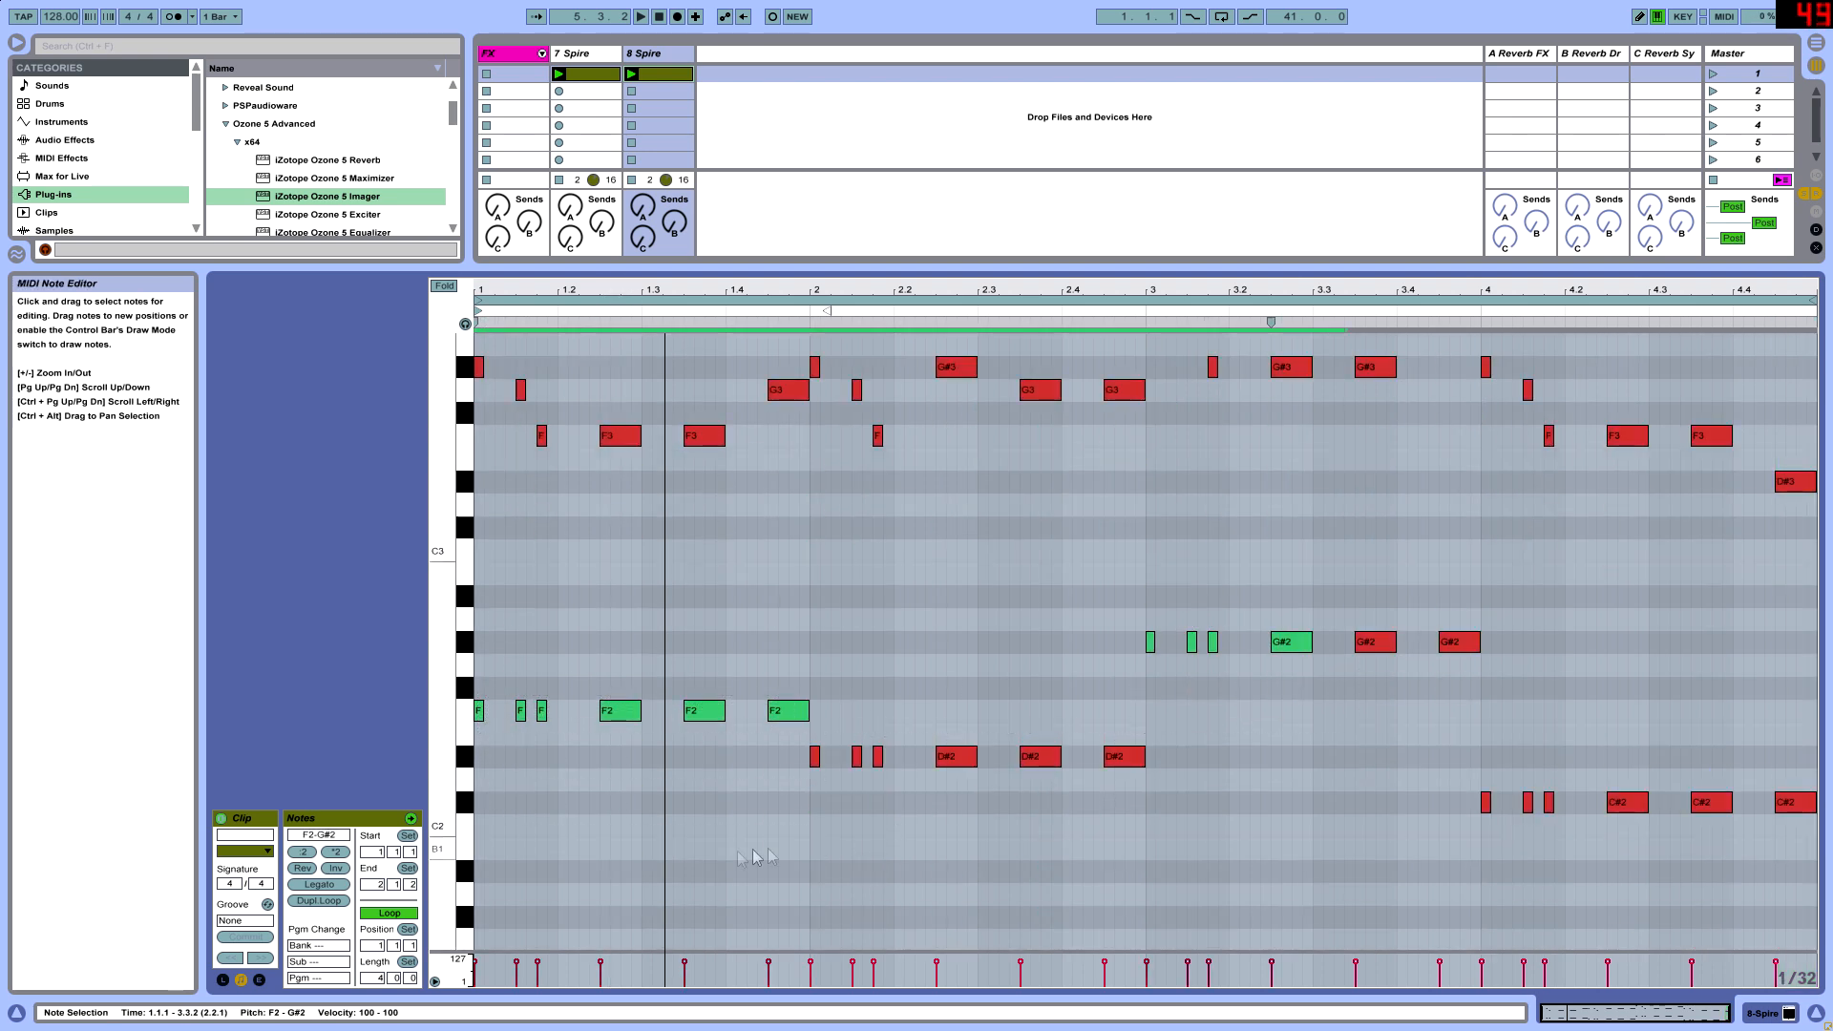
pyautogui.moveTo(468, 897); pyautogui.dragTo(1752, 637)
pyautogui.press('0')
pyautogui.click(1262, 702)
# - Play both clips, set the duplicated Spire track's volume to -10.7 dB, and enlarge the note editor again
pyautogui.press('space')
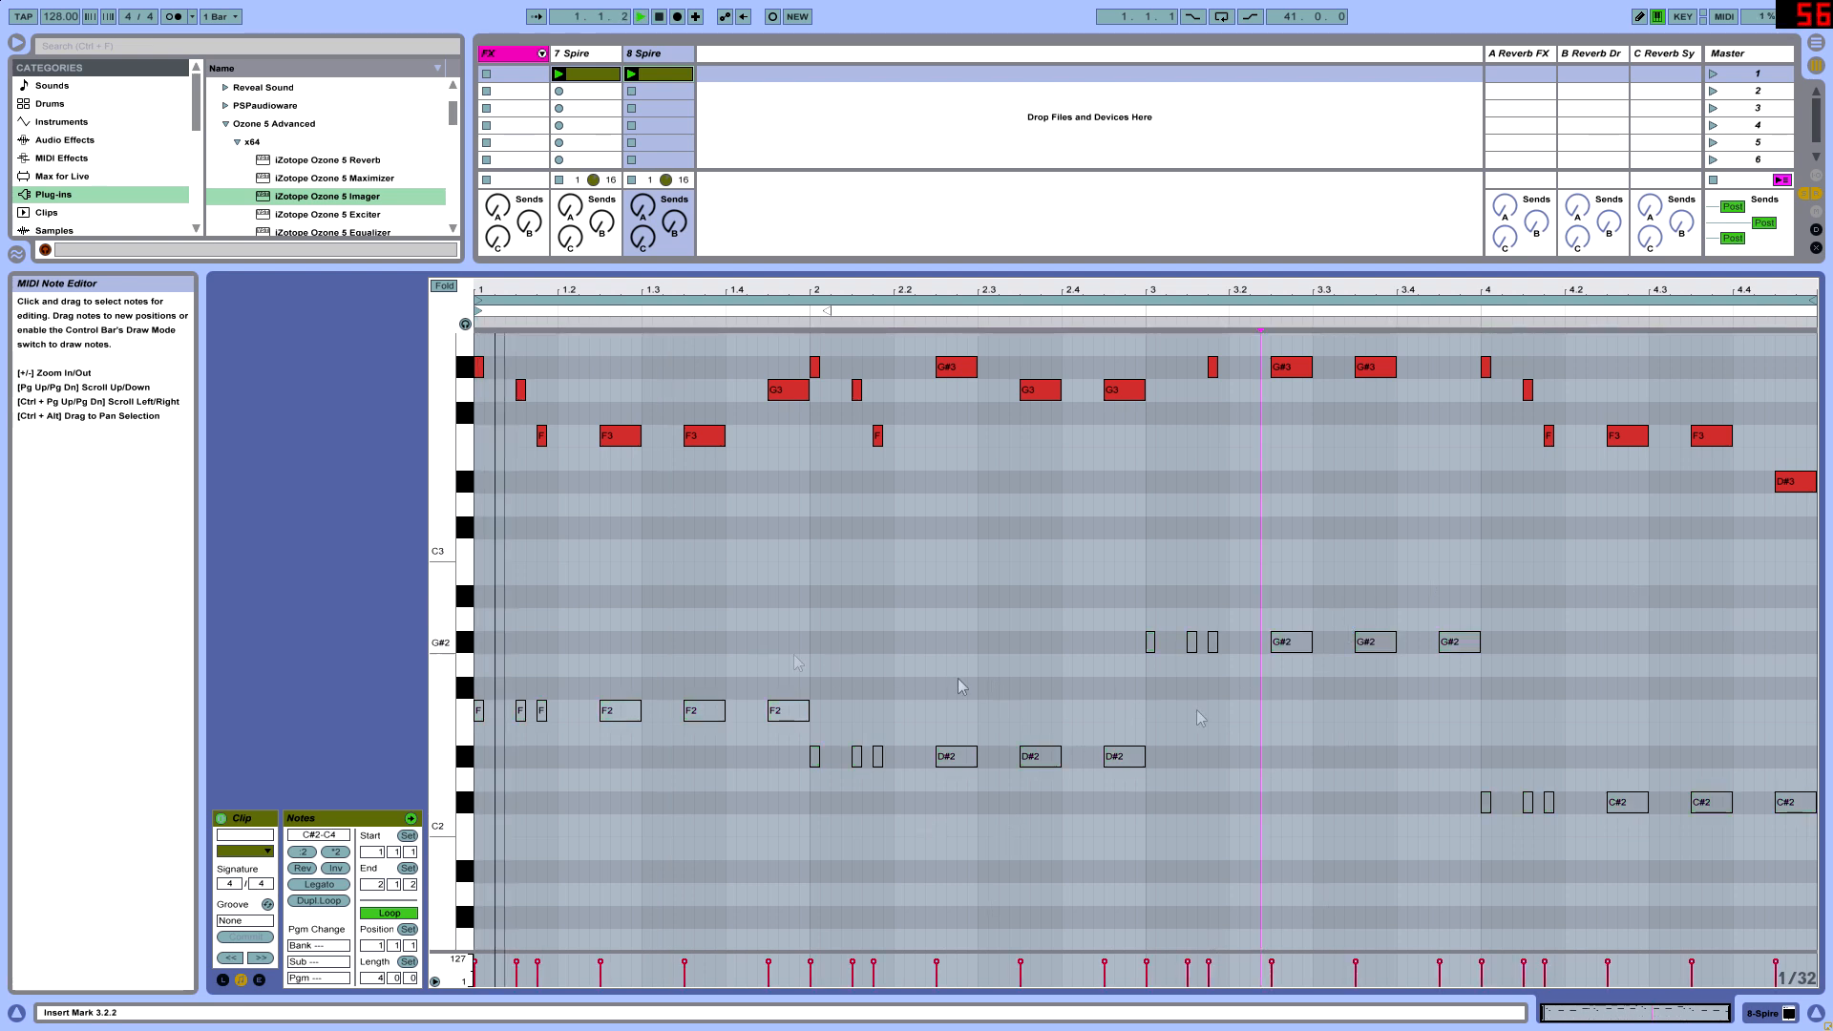
pyautogui.scroll(1, 798, 635)
pyautogui.moveTo(744, 269); pyautogui.dragTo(759, 470)
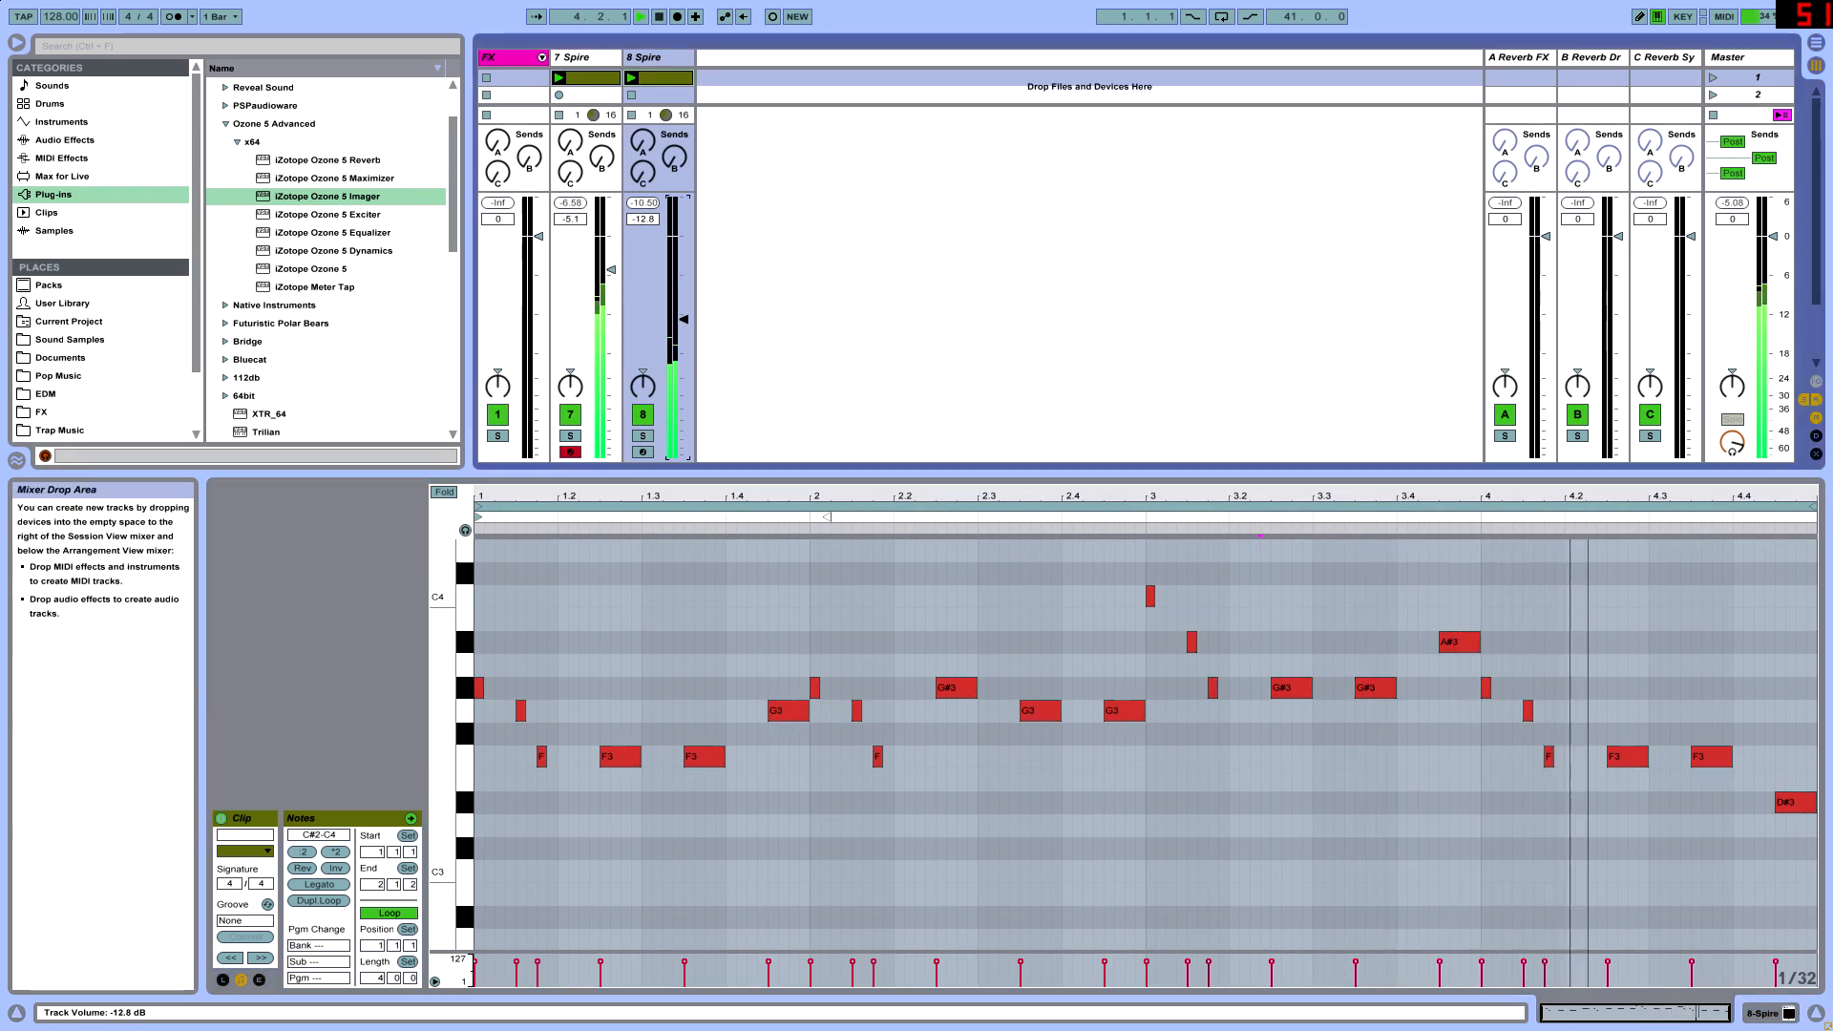
pyautogui.moveTo(478, 779); pyautogui.dragTo(1821, 570)
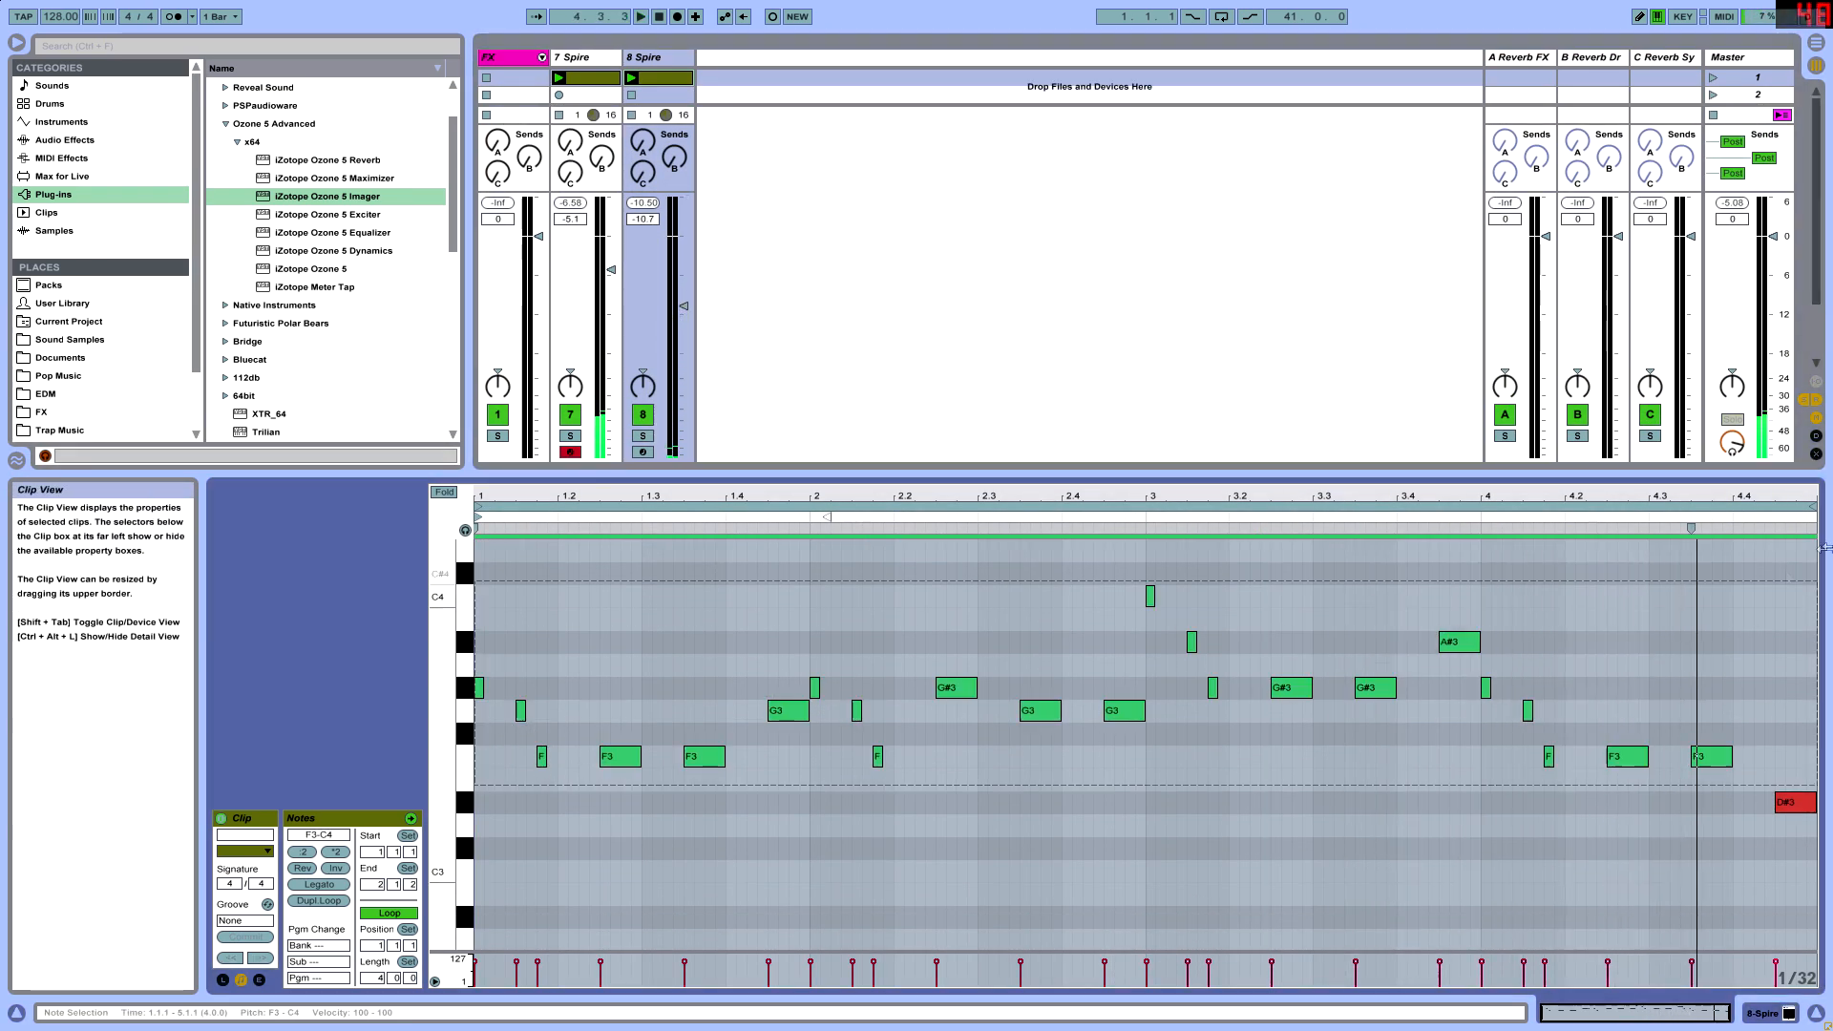
pyautogui.moveTo(718, 474); pyautogui.dragTo(700, 354)
pyautogui.scroll(3, 737, 551)
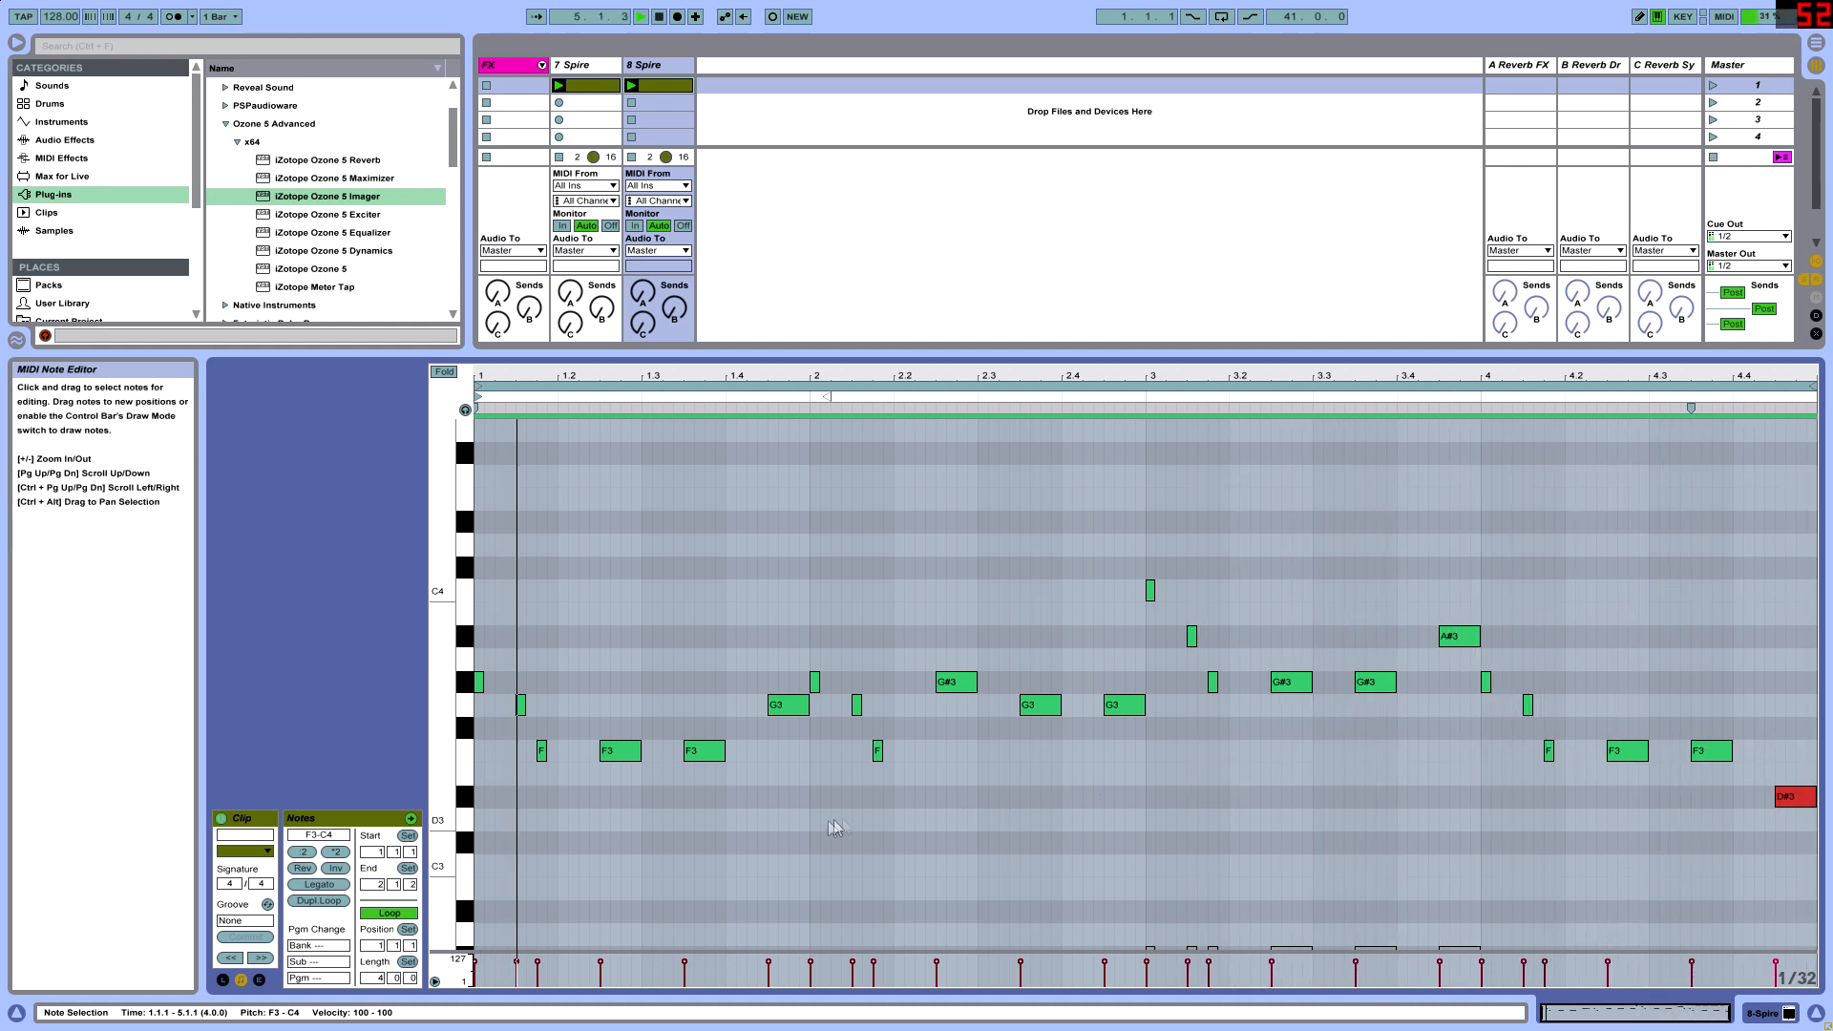
# - Raise the F3 melody note at 1.2.3 to G#3 and play the pattern
pyautogui.click(618, 840)
pyautogui.click(613, 751)
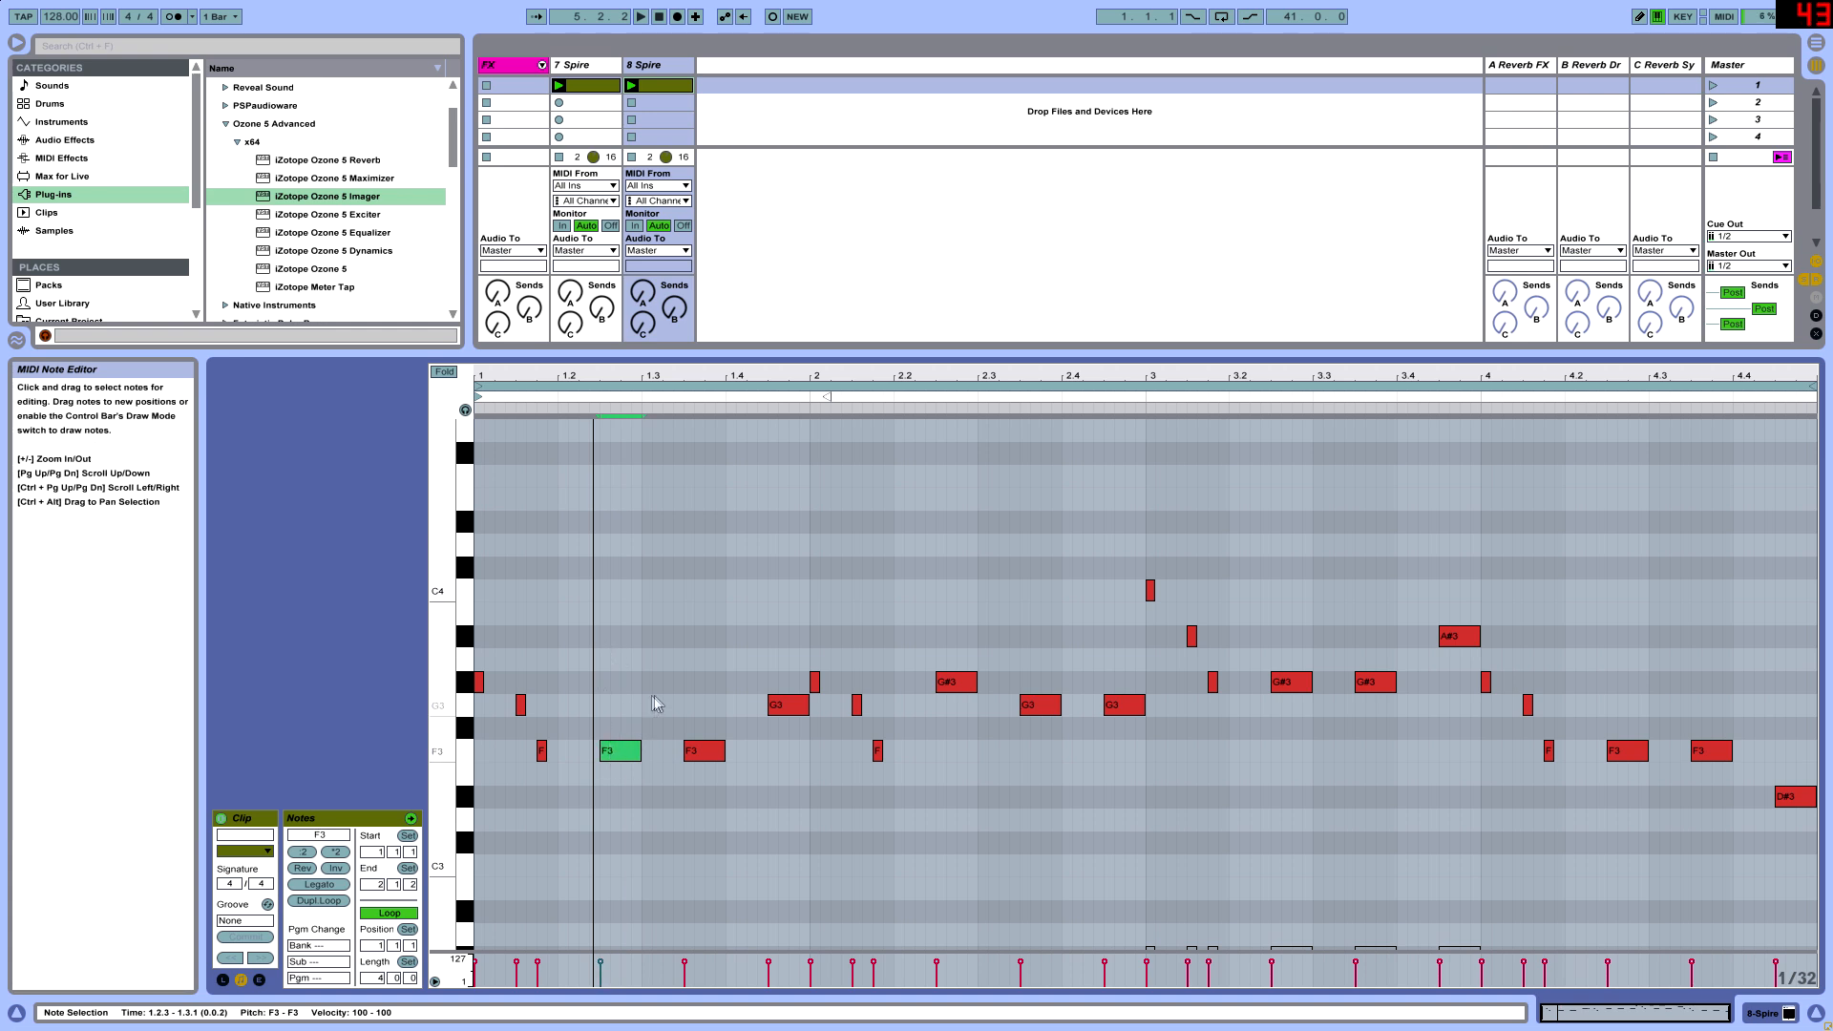
pyautogui.moveTo(622, 377); pyautogui.dragTo(686, 399)
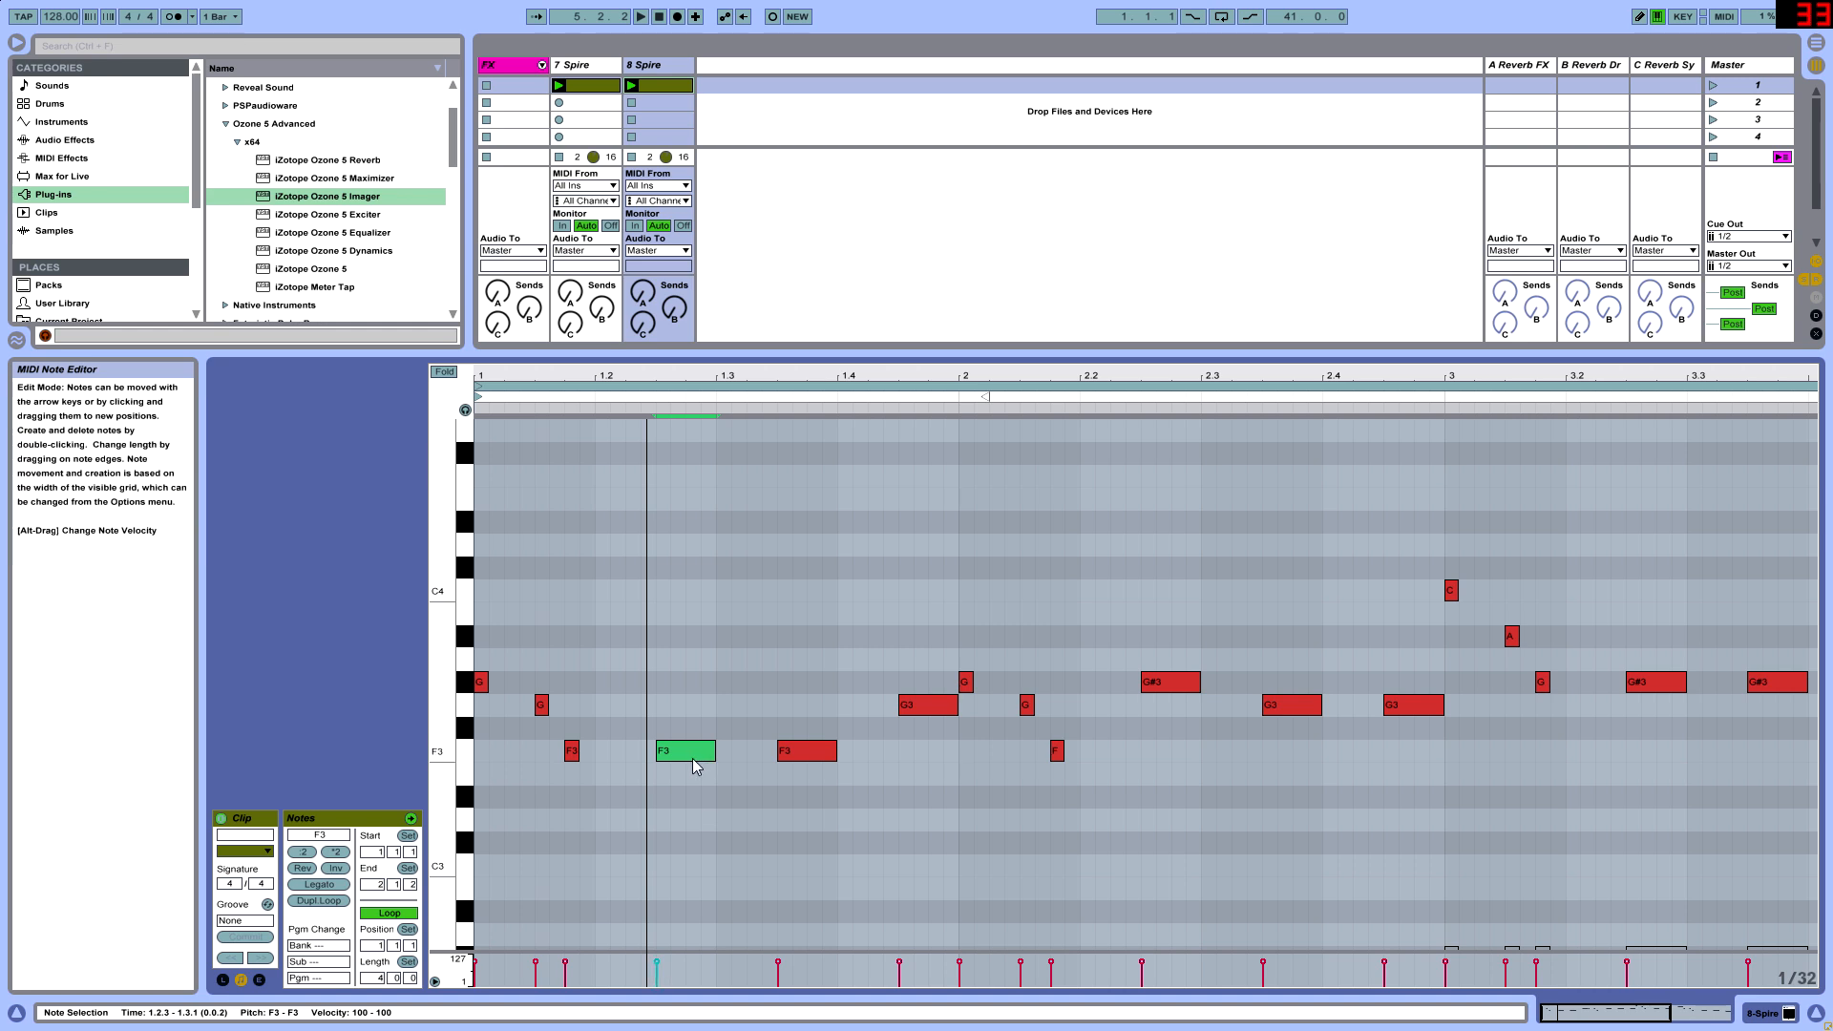
pyautogui.moveTo(695, 764); pyautogui.dragTo(705, 691)
pyautogui.press('Right')
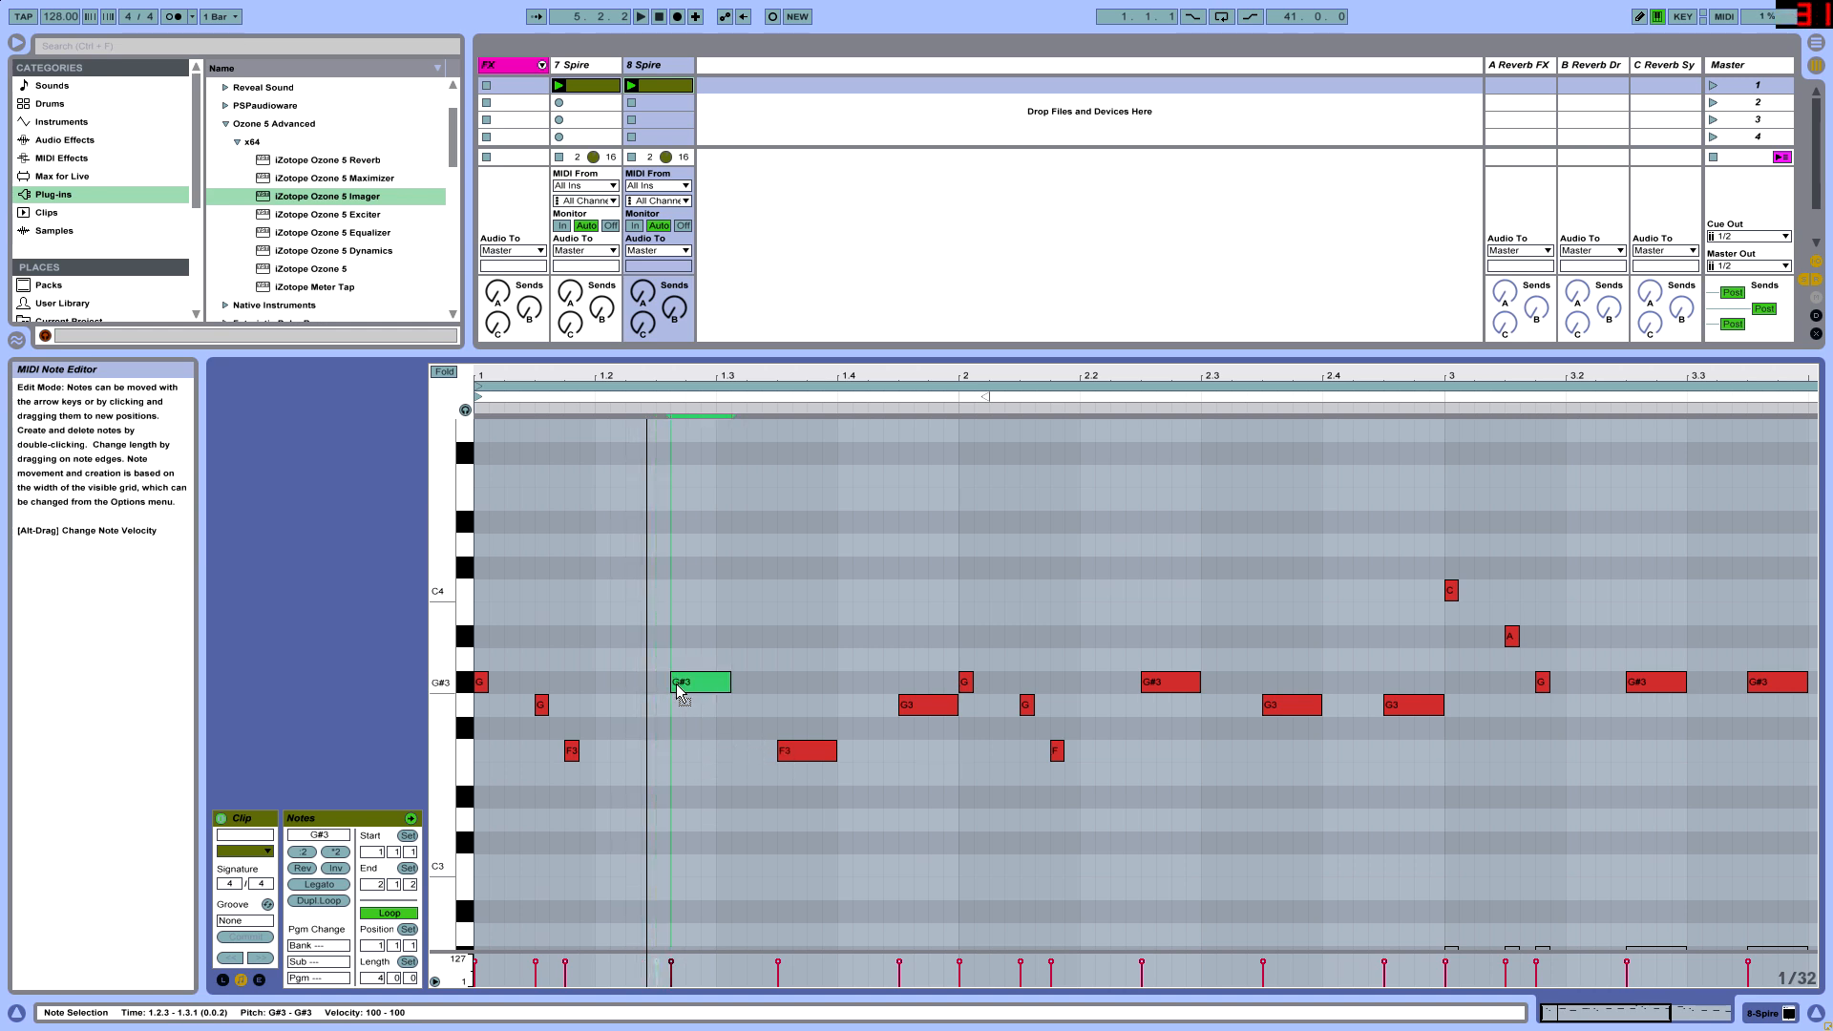
pyautogui.press('Left')
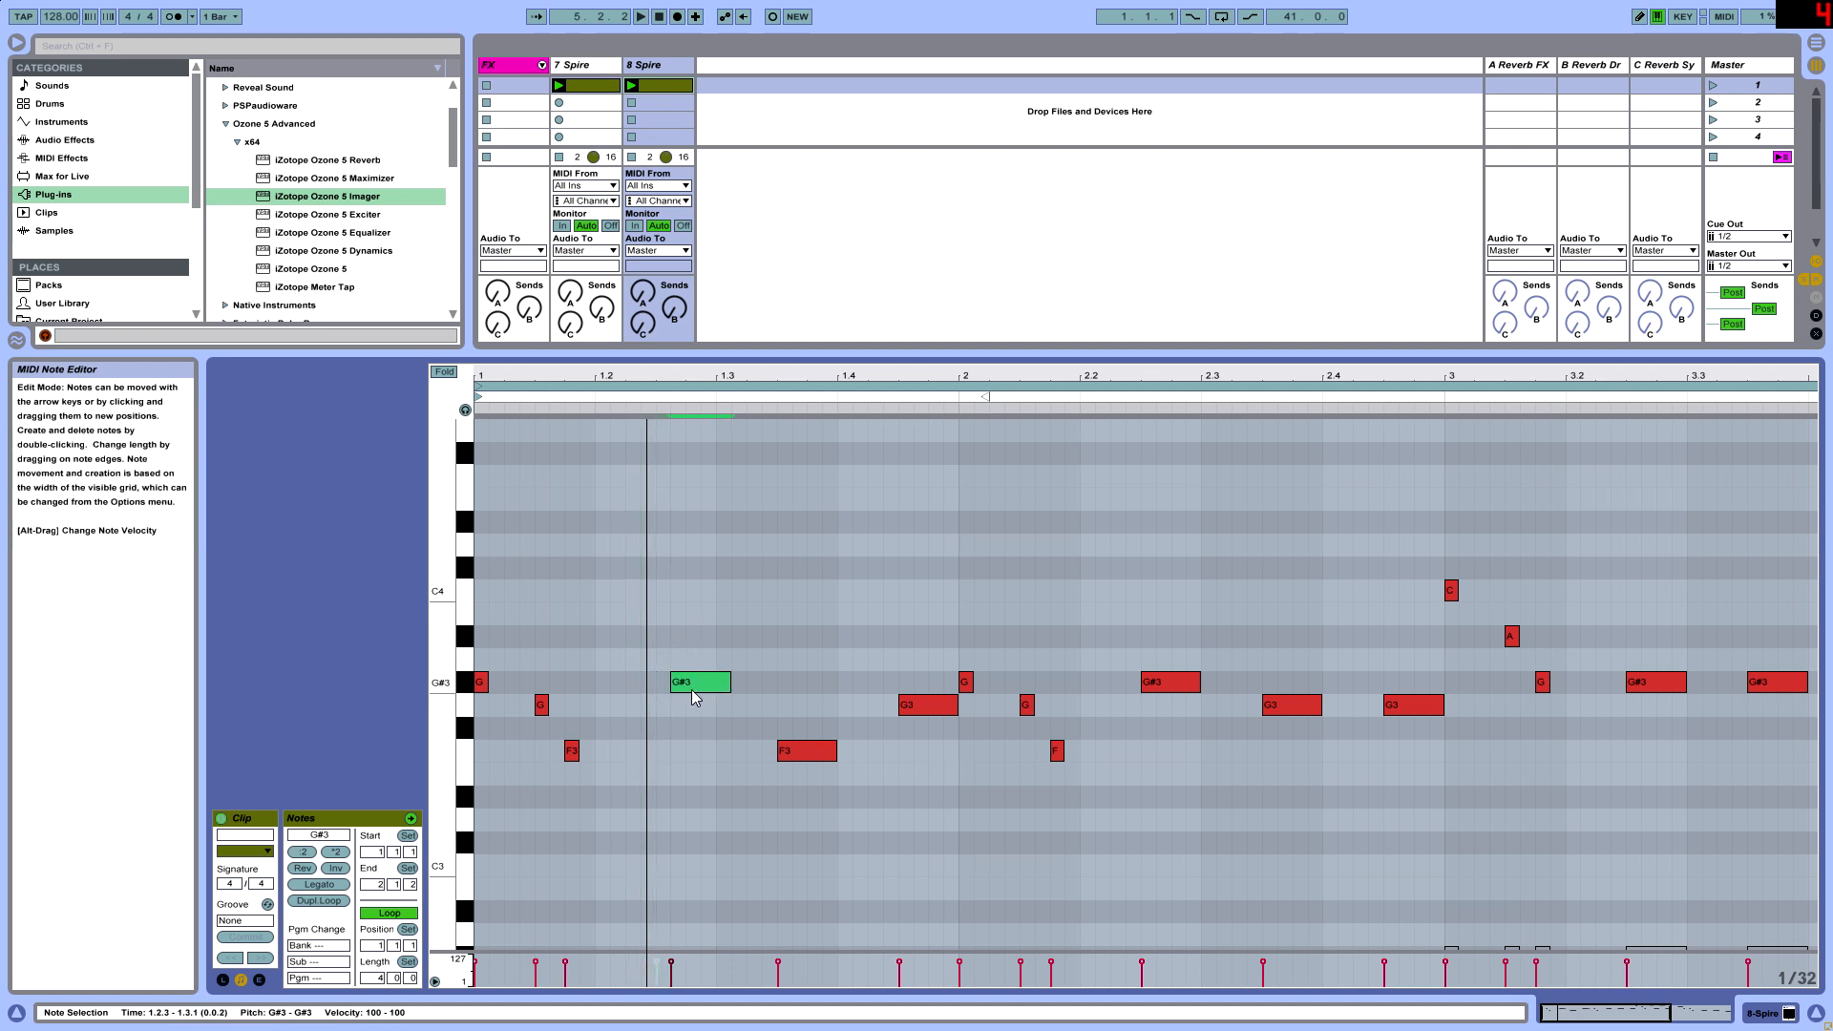
pyautogui.press('Up')
pyautogui.press('Up')
pyautogui.press('Up')
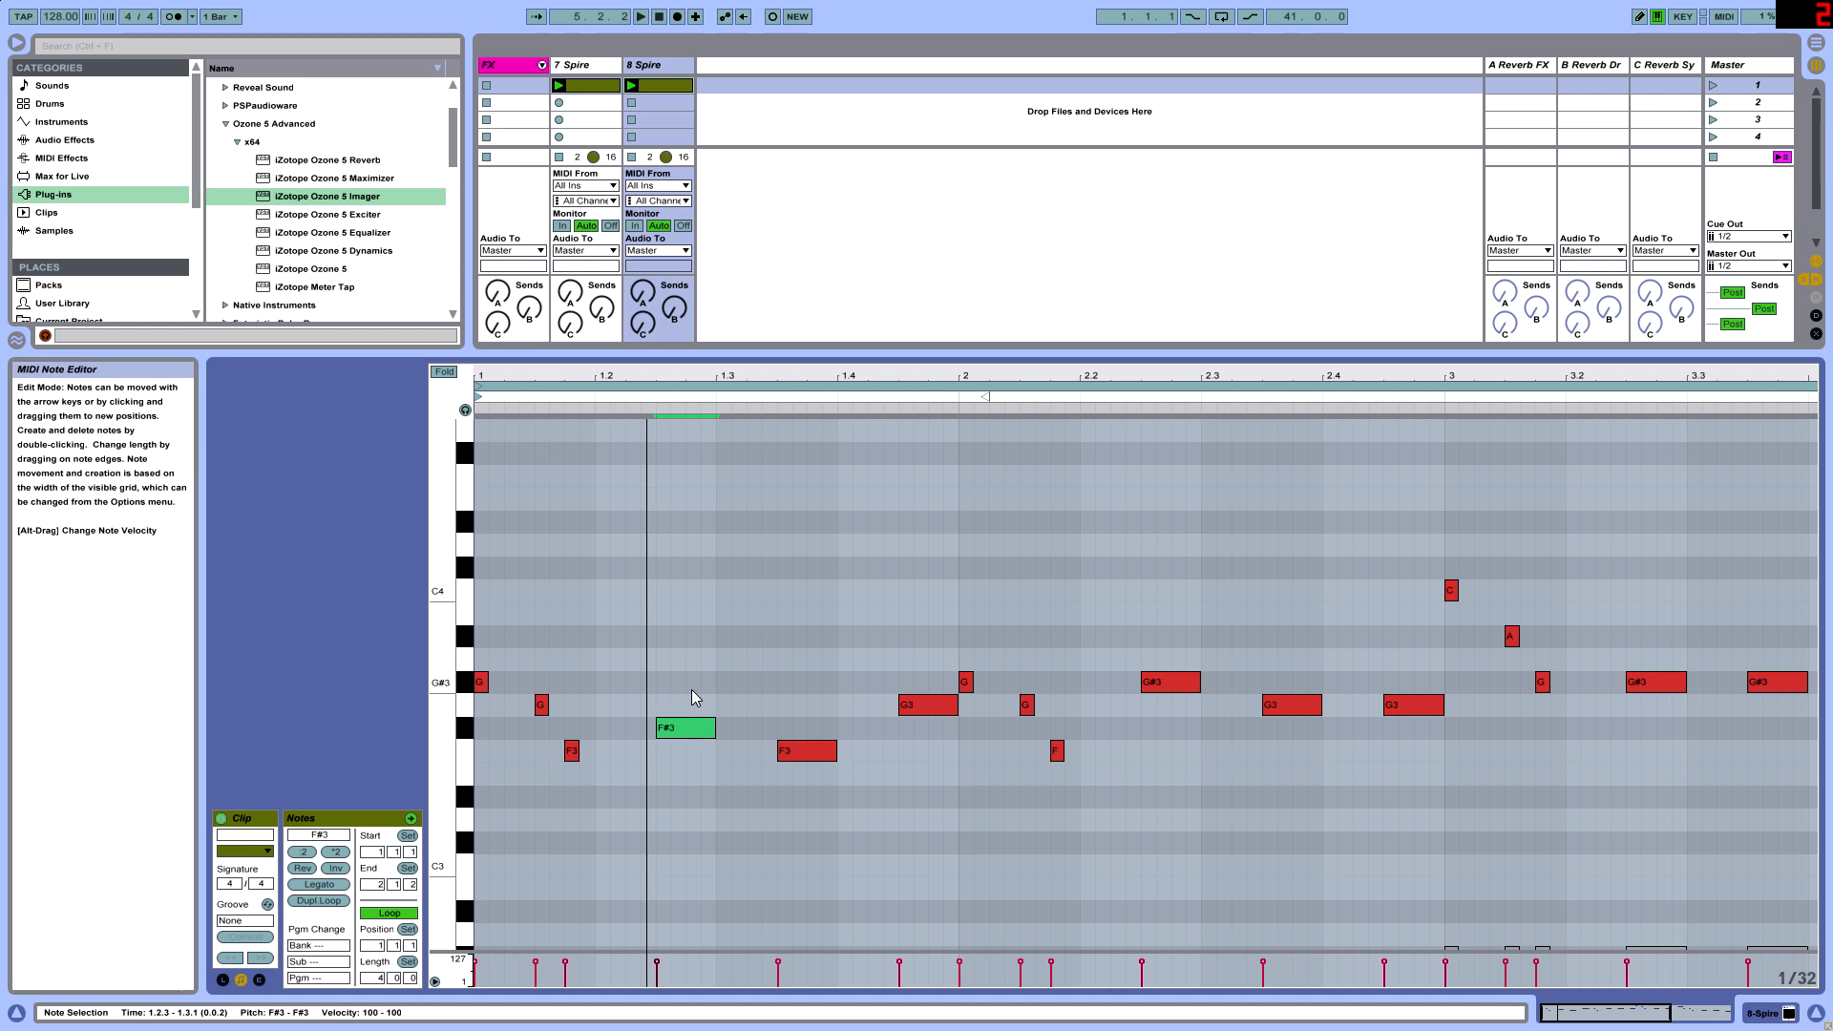
pyautogui.press('space')
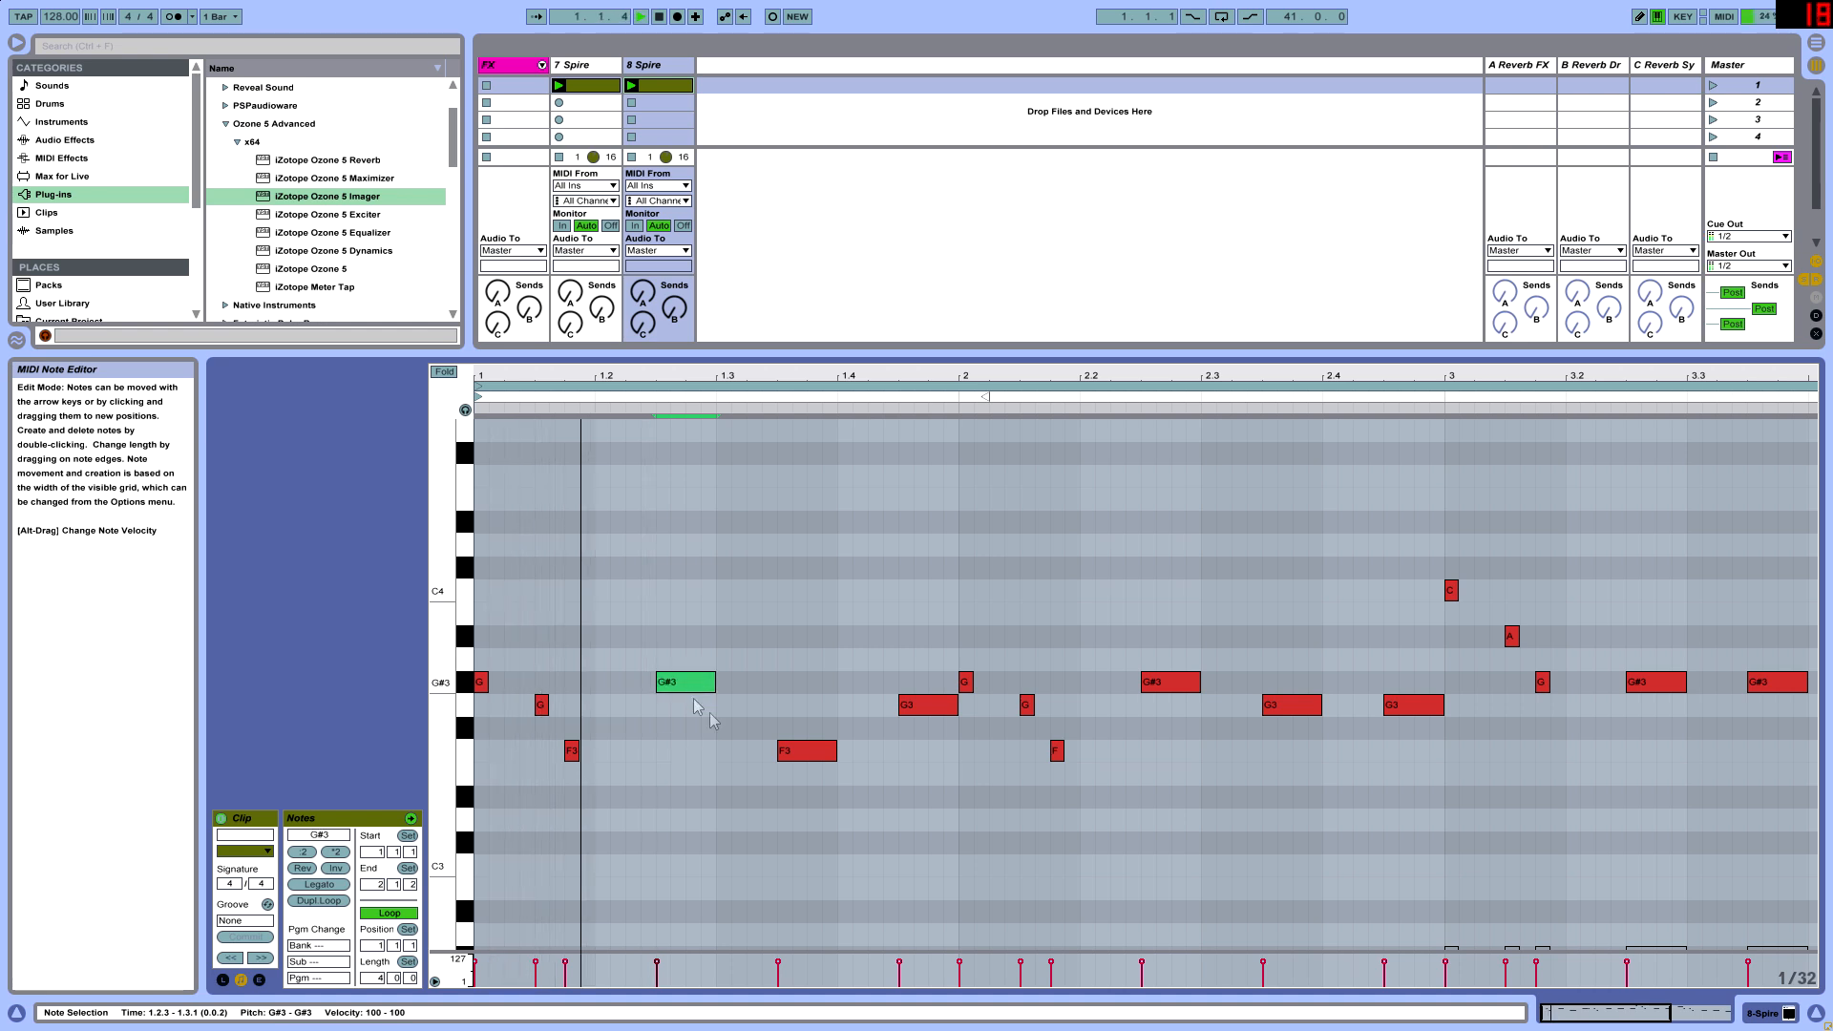
# - Raise the F3 note at 1.3.3 to C4 and bar 1's last note to A#3, and play the result
pyautogui.click(790, 747)
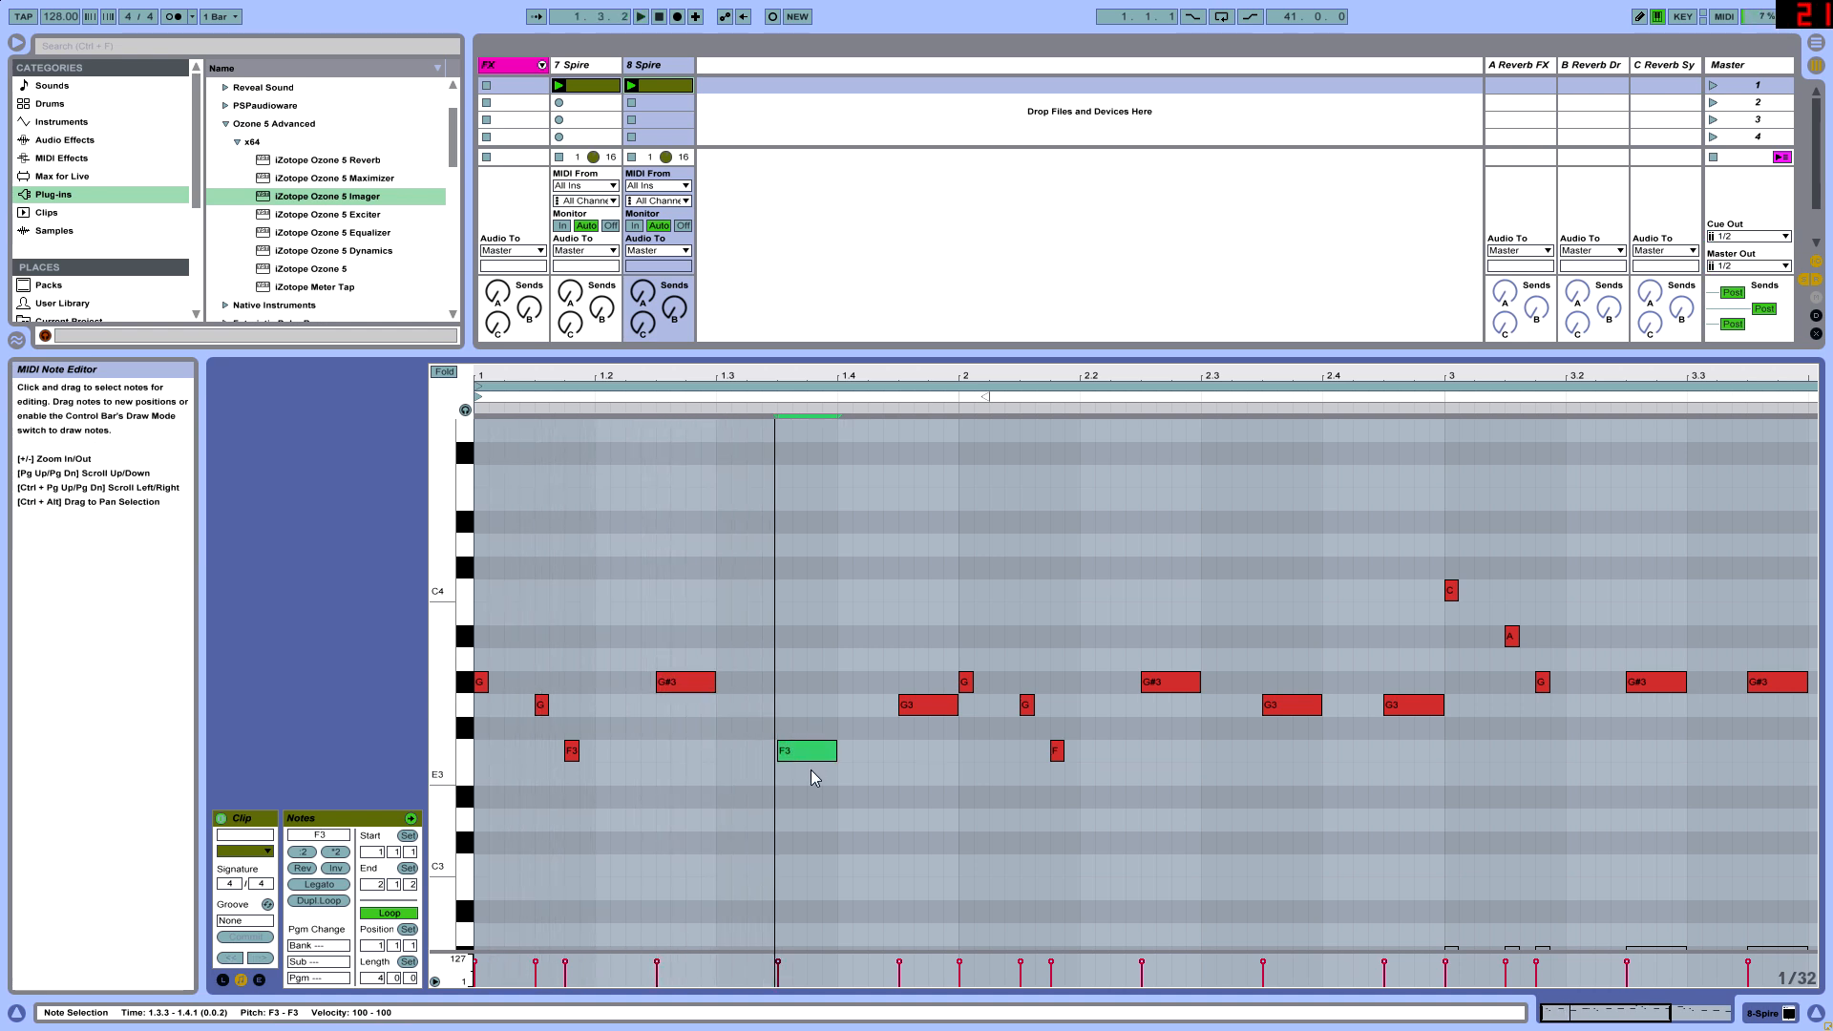
pyautogui.press('Up')
pyautogui.press('Up')
pyautogui.press('Up')
pyautogui.press('Up')
pyautogui.press('Up')
pyautogui.press('Up')
pyautogui.press('Up')
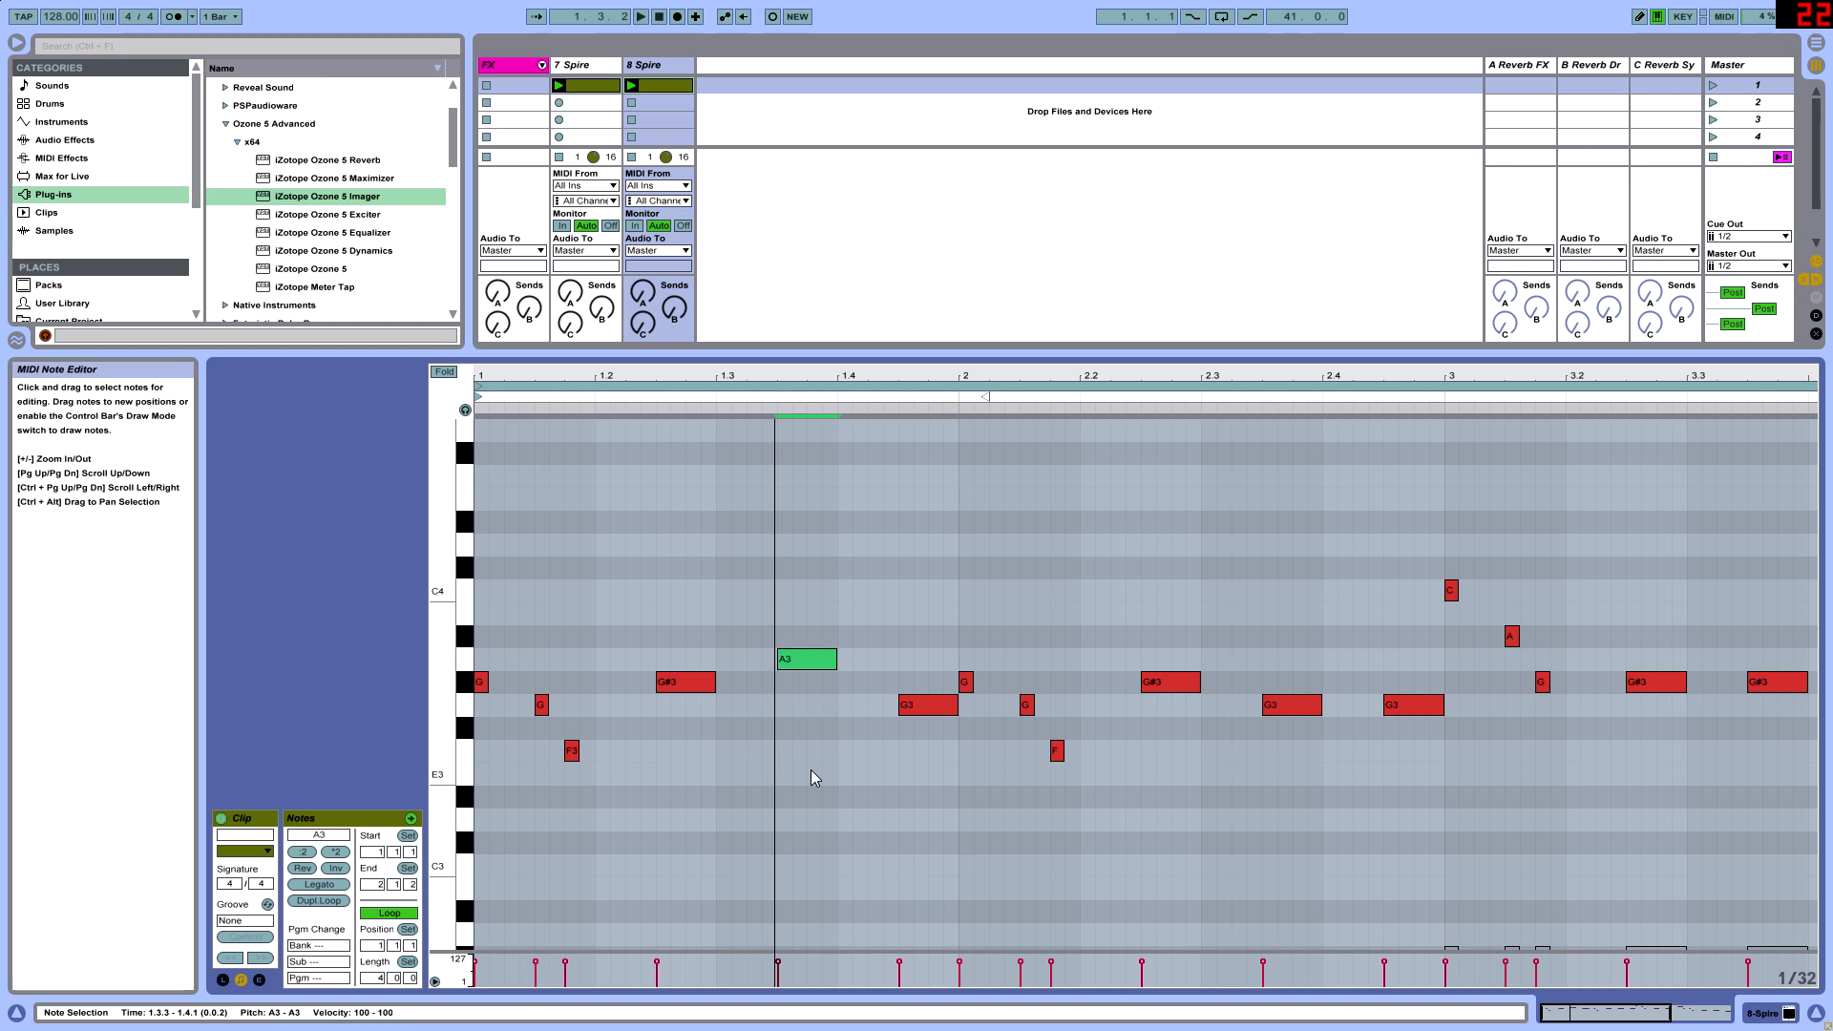
pyautogui.click(914, 707)
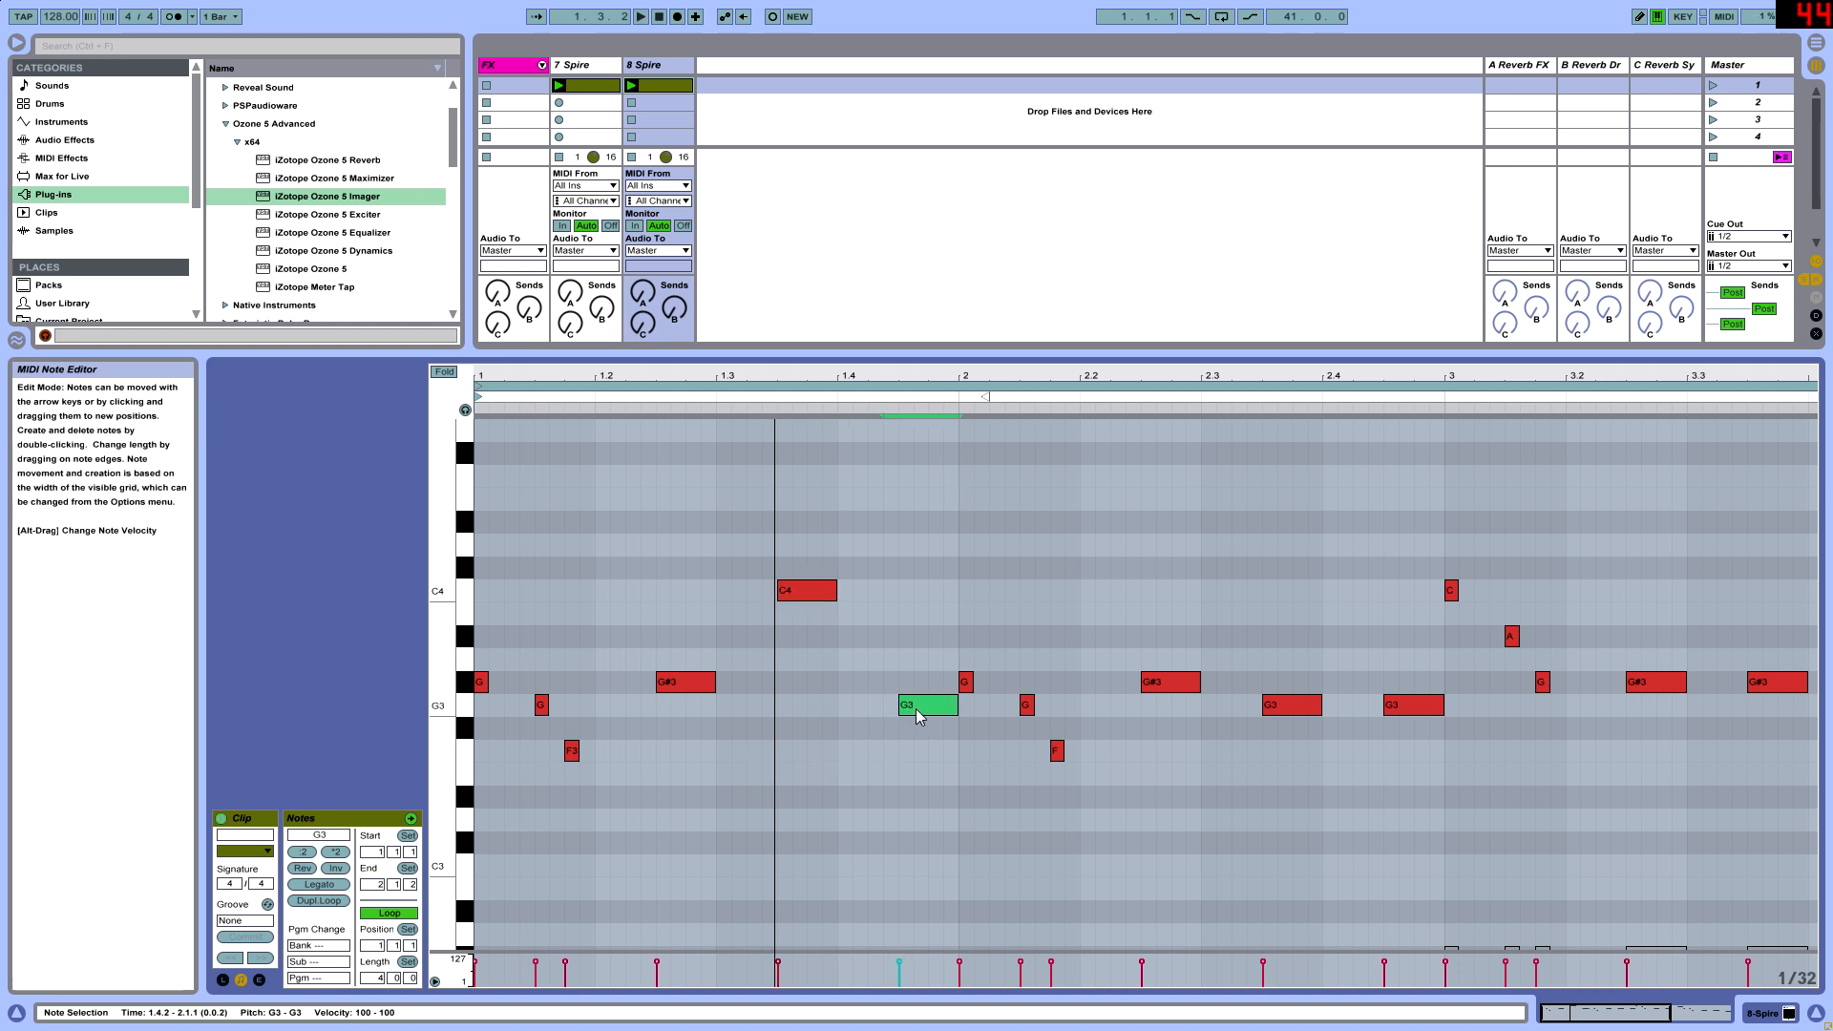
pyautogui.press('Up')
pyautogui.press('Up')
pyautogui.press('Up')
pyautogui.press('space')
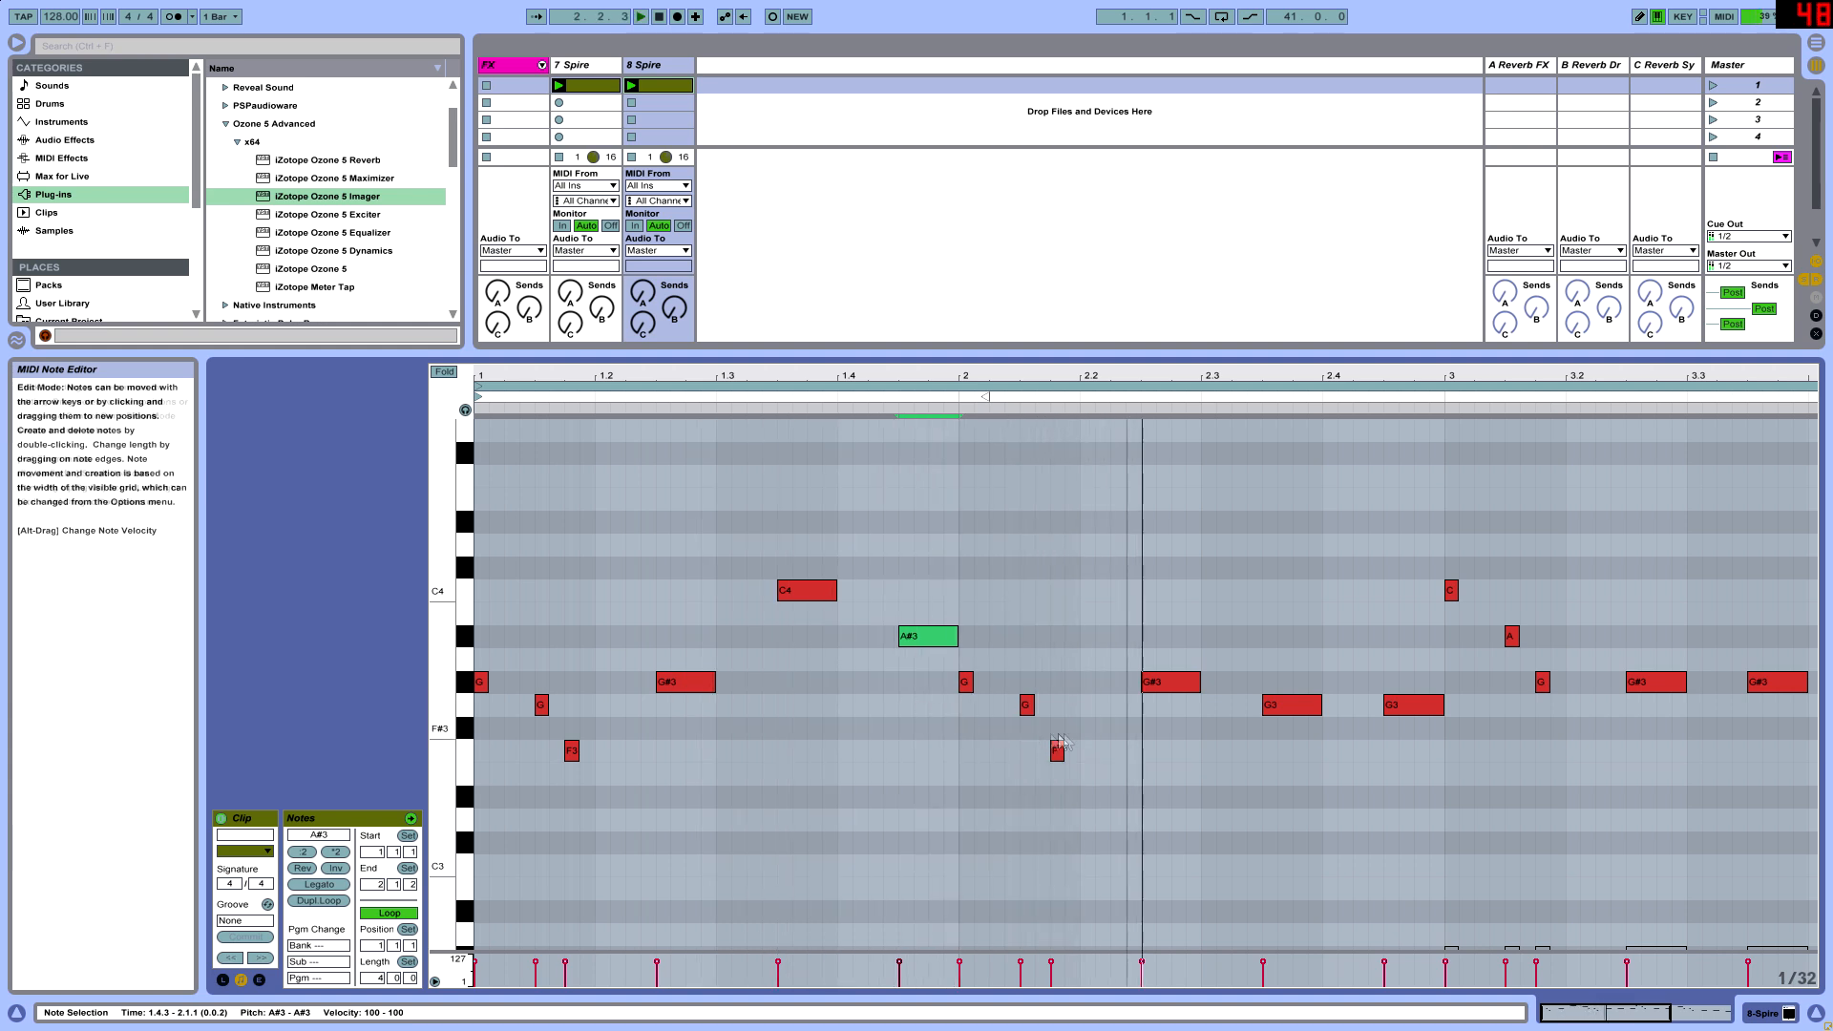
# - Raise the three short notes opening bar 2 to C4, A#3 and G#3, and play the pattern
pyautogui.click(965, 682)
pyautogui.press('Up')
pyautogui.press('Up')
pyautogui.press('Up')
pyautogui.click(1026, 704)
pyautogui.press('Up')
pyautogui.press('Up')
pyautogui.press('Up')
pyautogui.moveTo(987, 853); pyautogui.dragTo(1107, 711)
pyautogui.press('Up')
pyautogui.press('Up')
pyautogui.press('space')
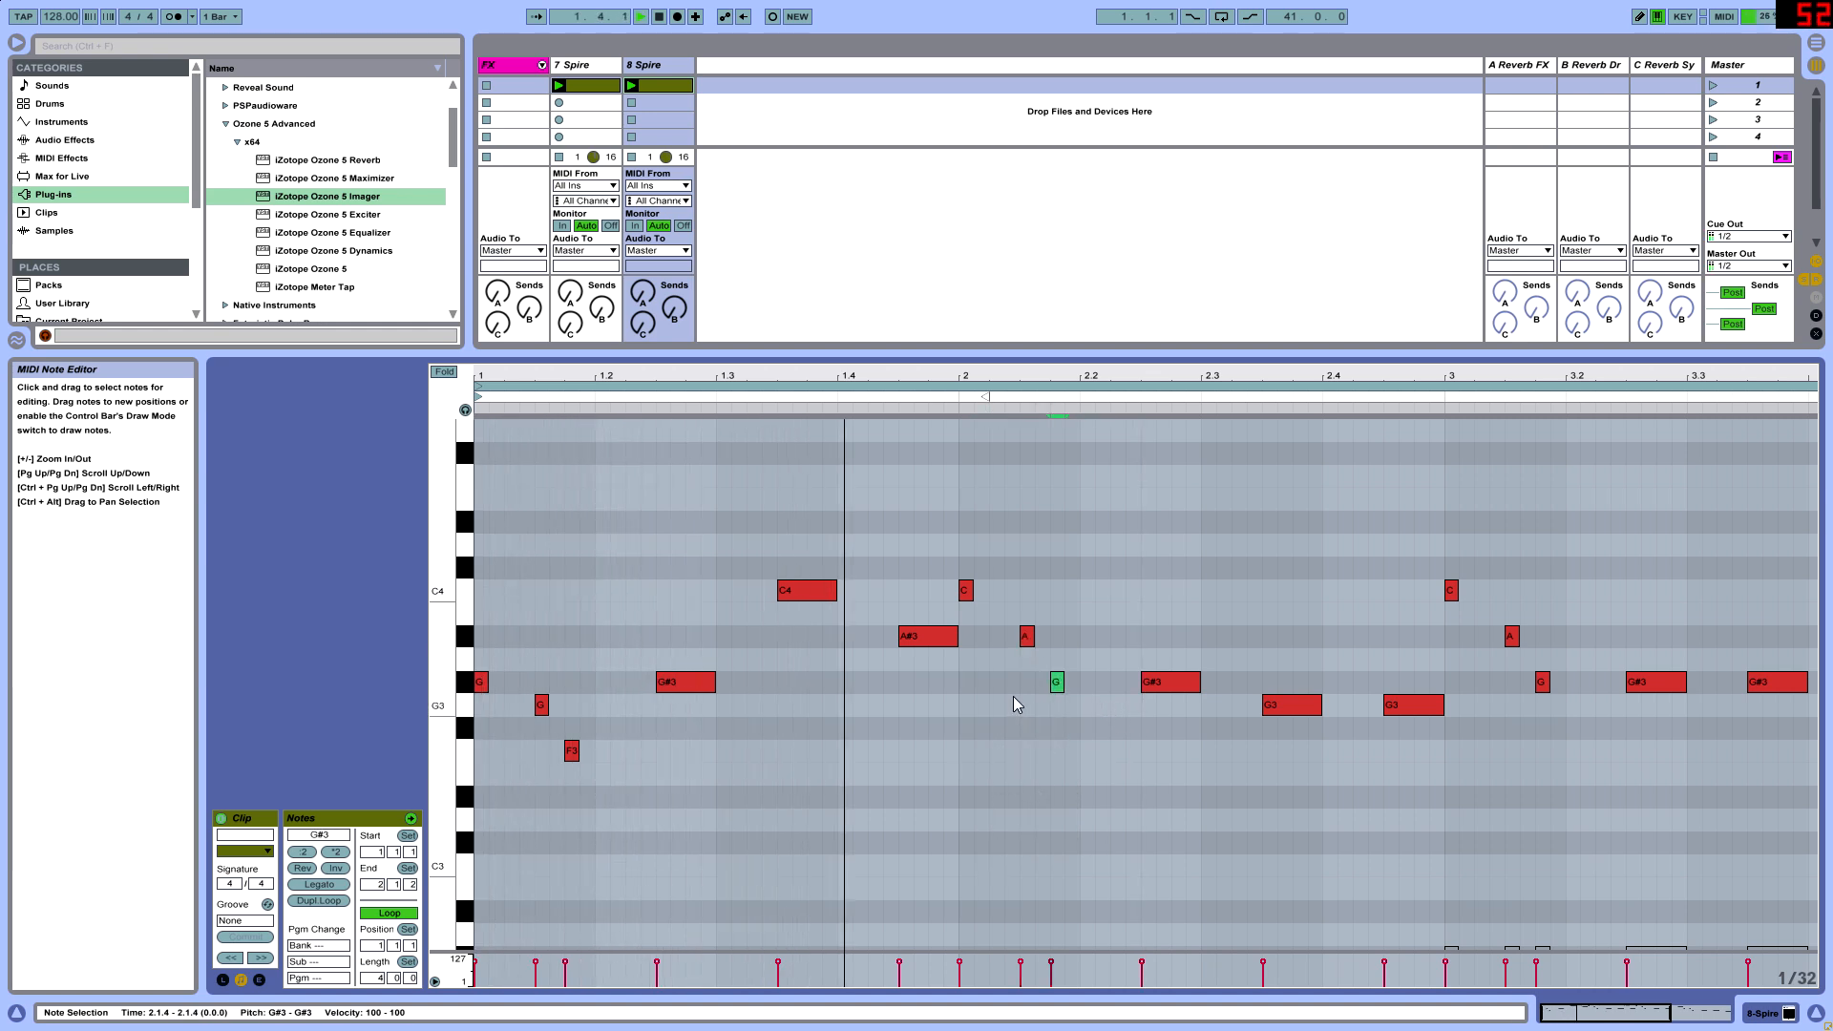
# - Raise the long note at 2.2.3 to C4 and the one at 2.3.3 to A#3
pyautogui.click(1166, 685)
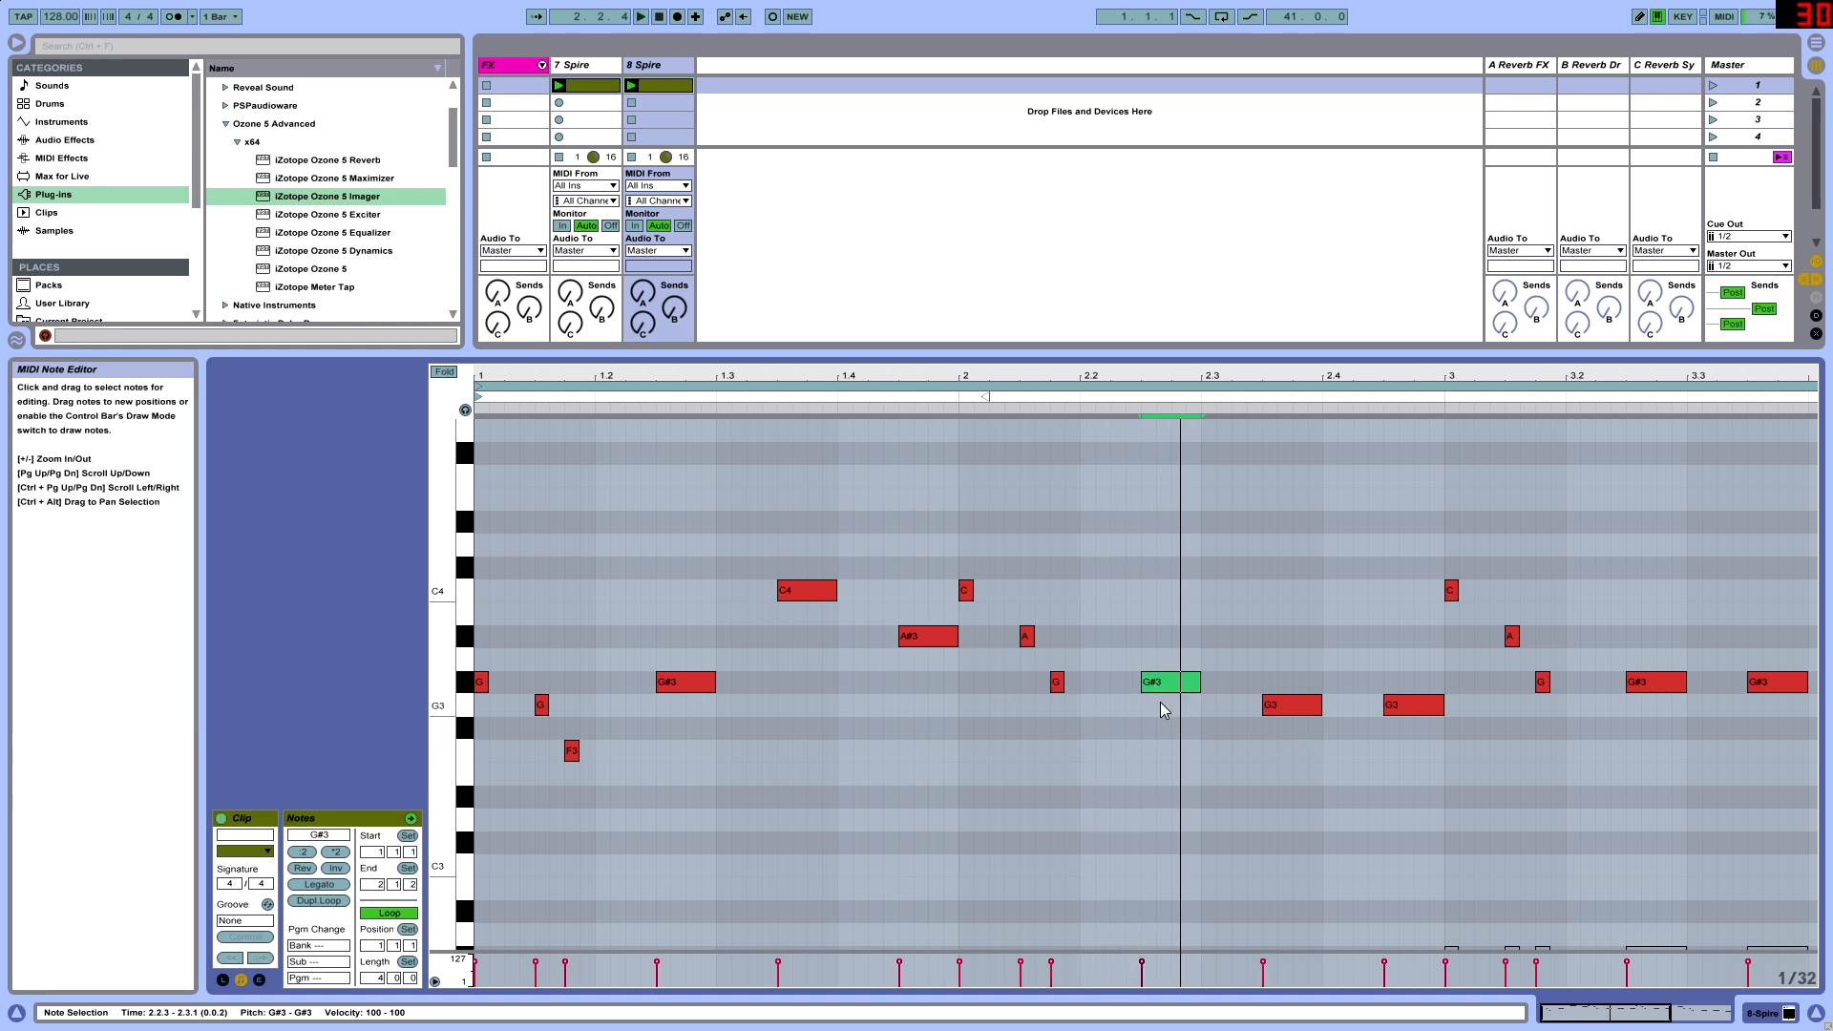
pyautogui.press('Up')
pyautogui.press('Up')
pyautogui.press('Up')
pyautogui.press('Up')
pyautogui.click(1291, 704)
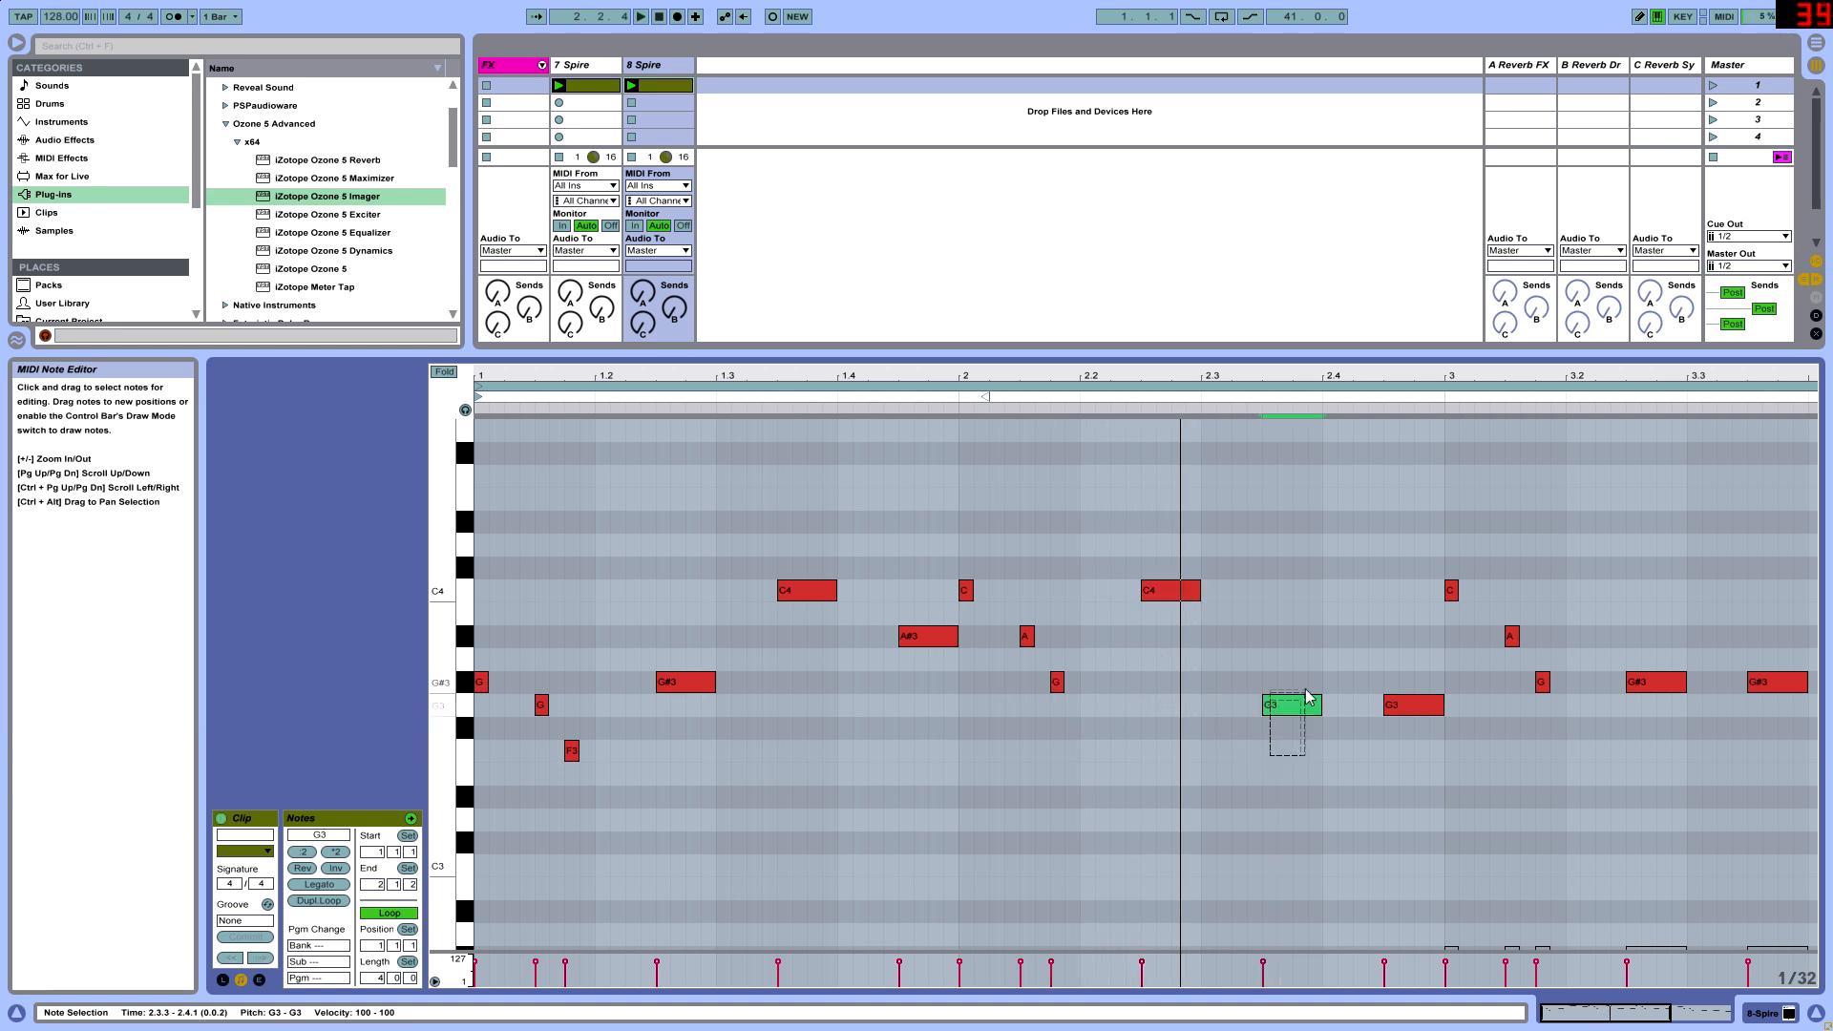
pyautogui.moveTo(1298, 702); pyautogui.dragTo(1285, 690)
# - Try bar 2's last melody note at G#3 and listen to it within the whole four-bar pattern
pyautogui.click(1423, 710)
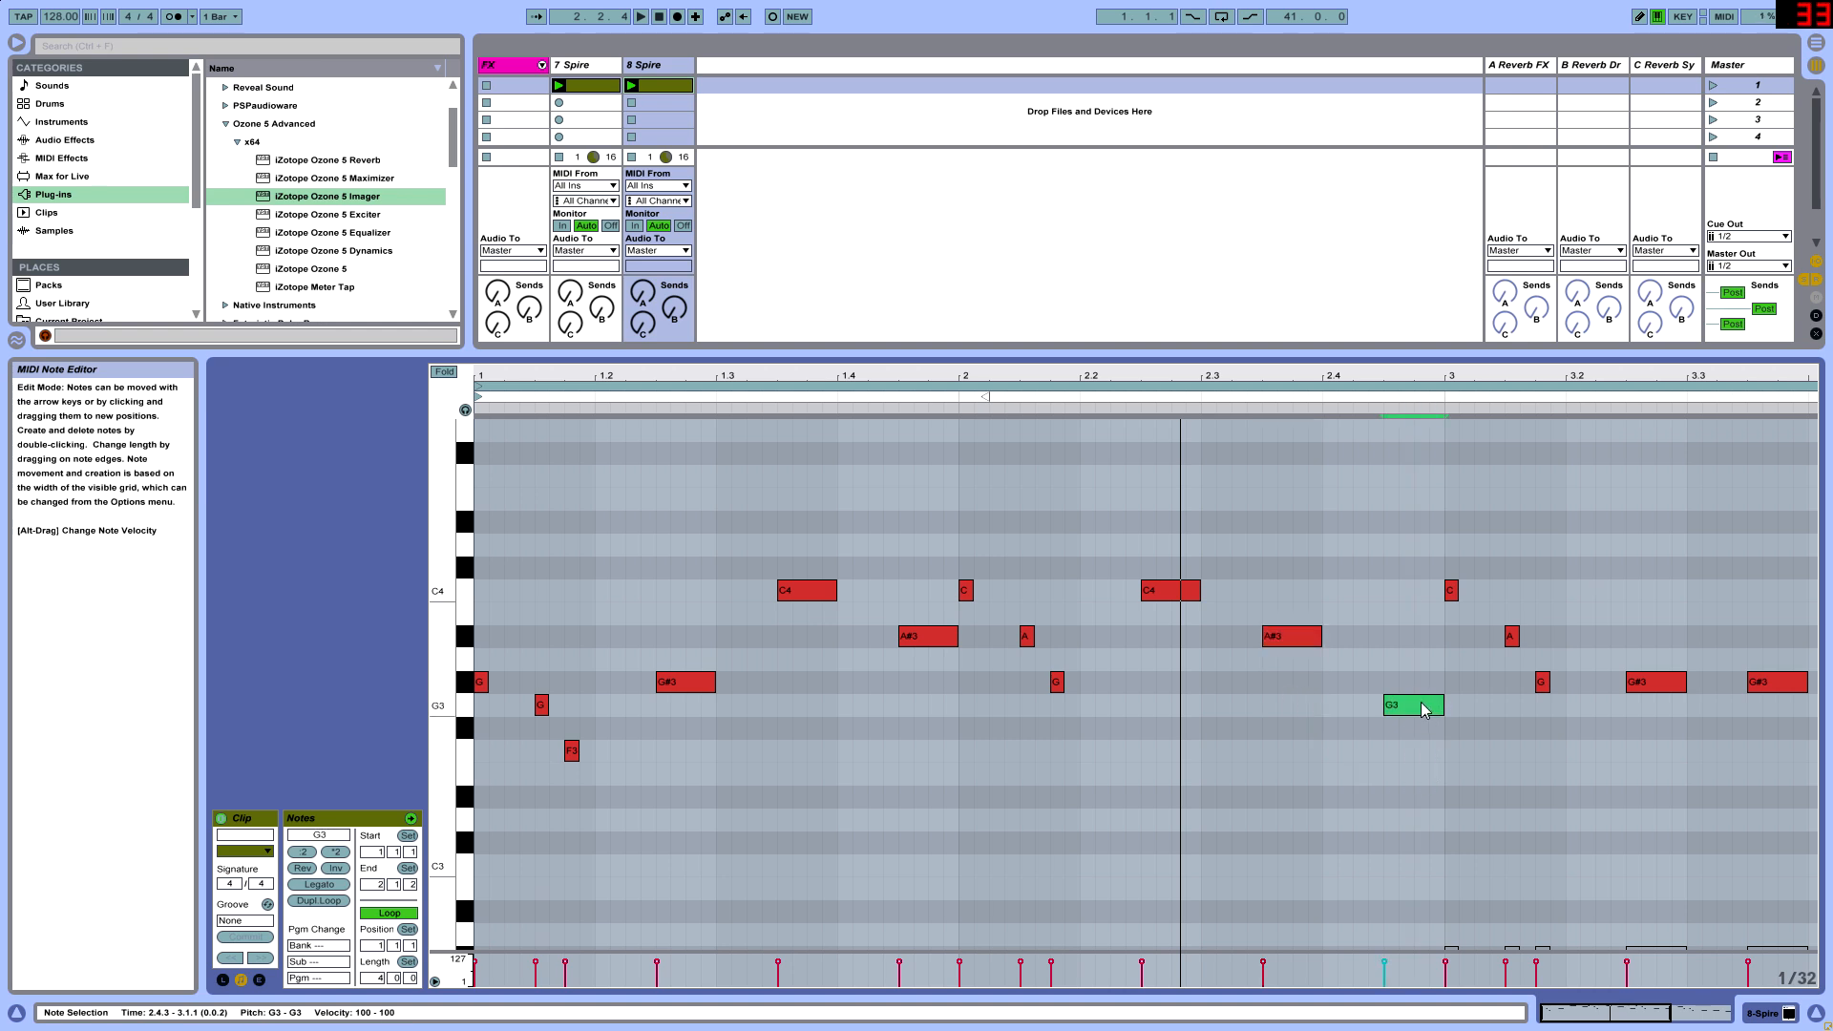
pyautogui.press('space')
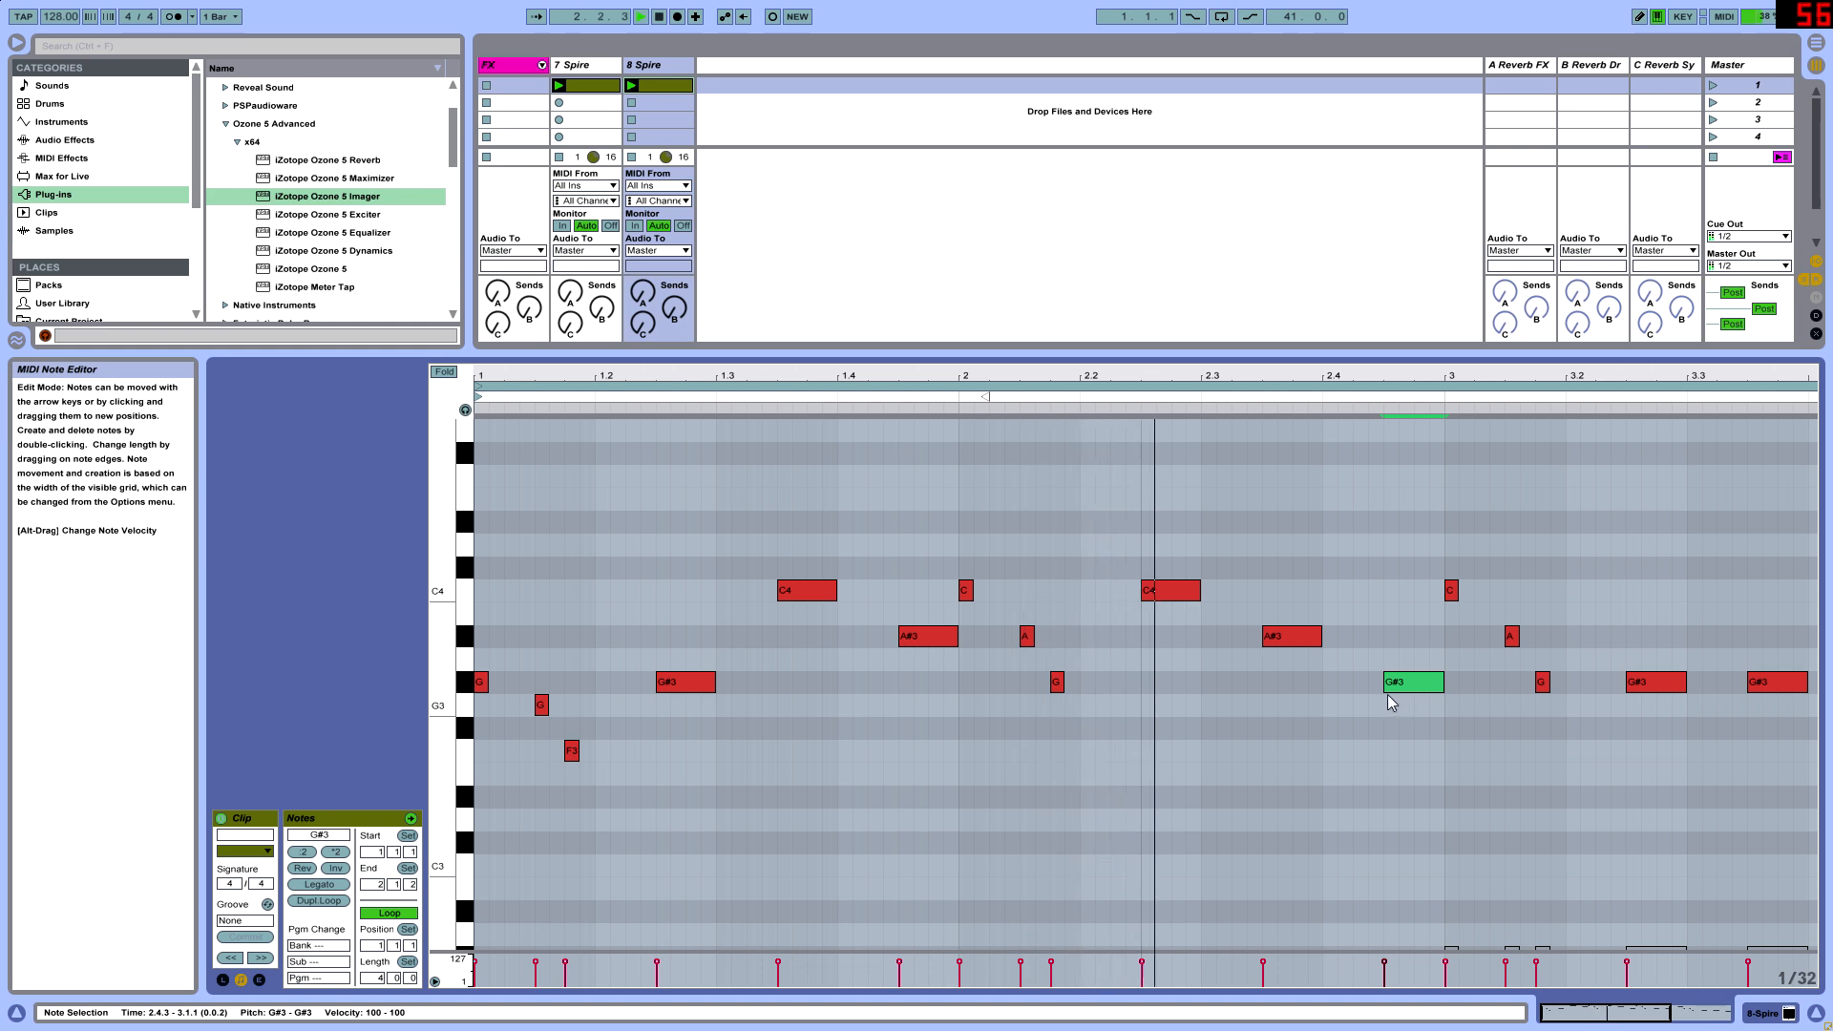
pyautogui.press('space')
pyautogui.moveTo(1483, 376); pyautogui.dragTo(1483, 330)
pyautogui.press('space')
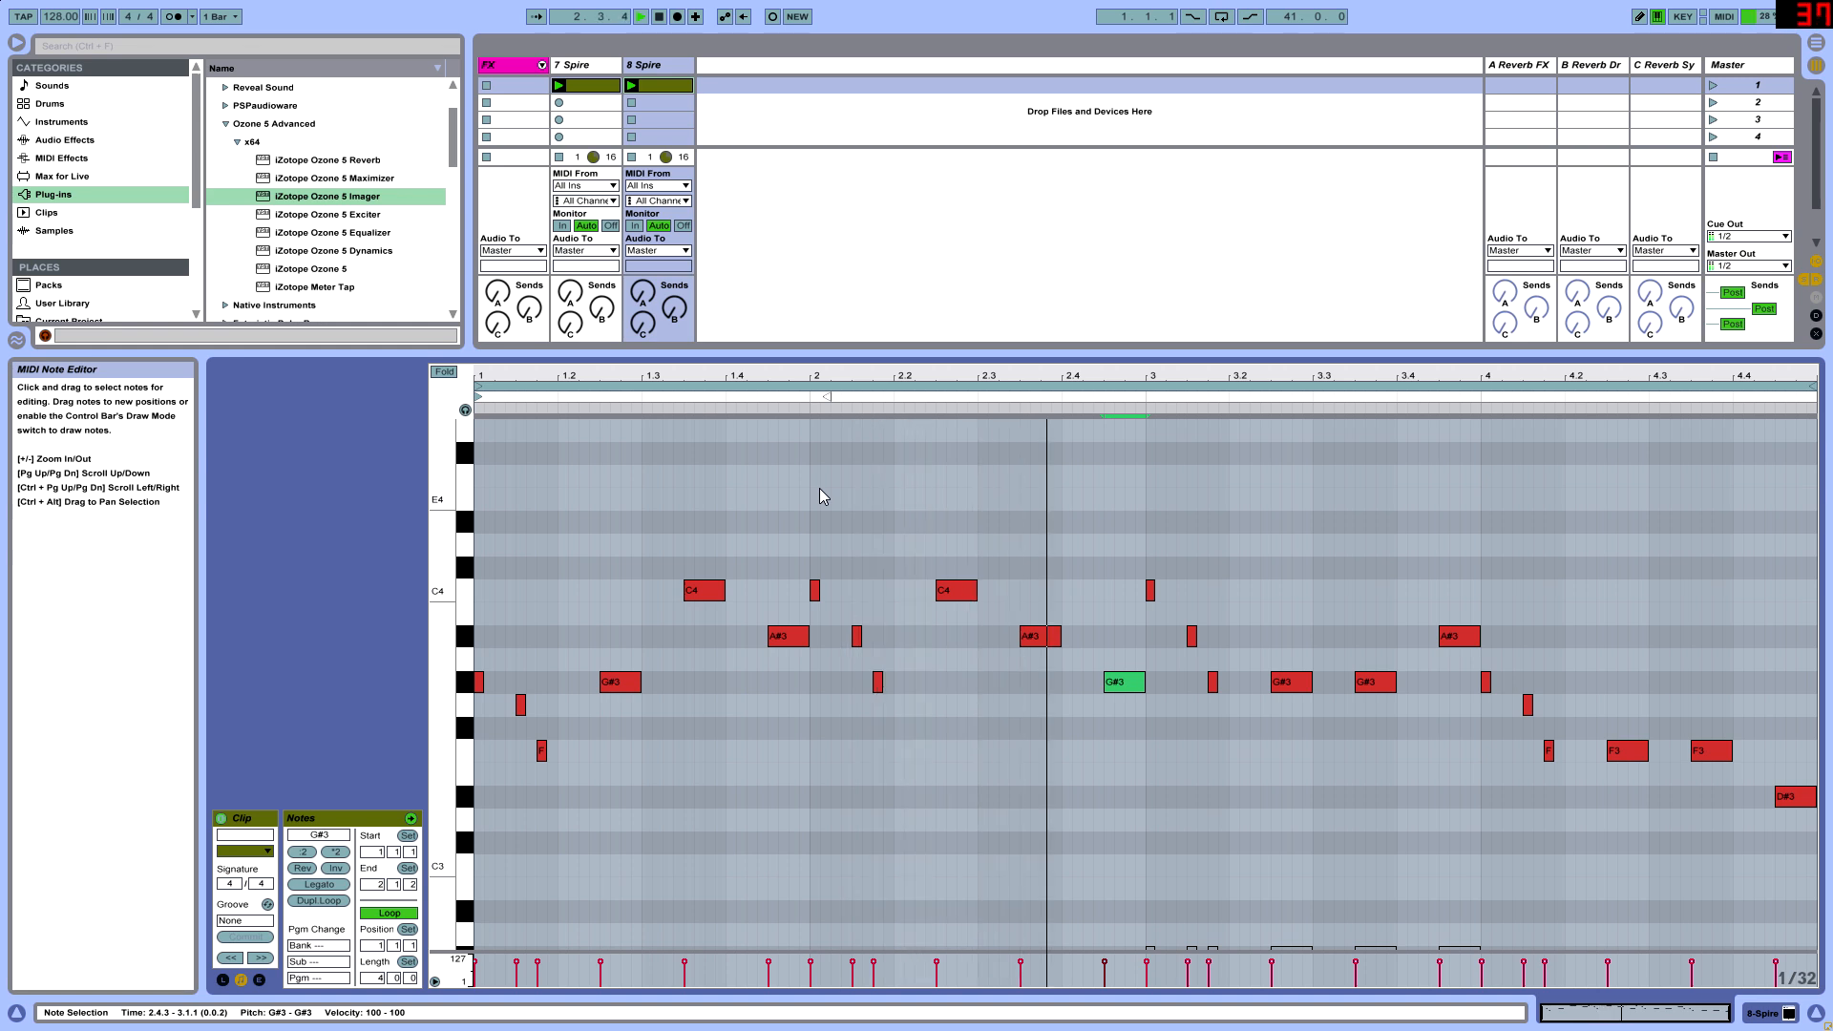
# - Try bar 2's last melody note at C#4 and C4 during playback, and settle on A#3
pyautogui.click(1138, 686)
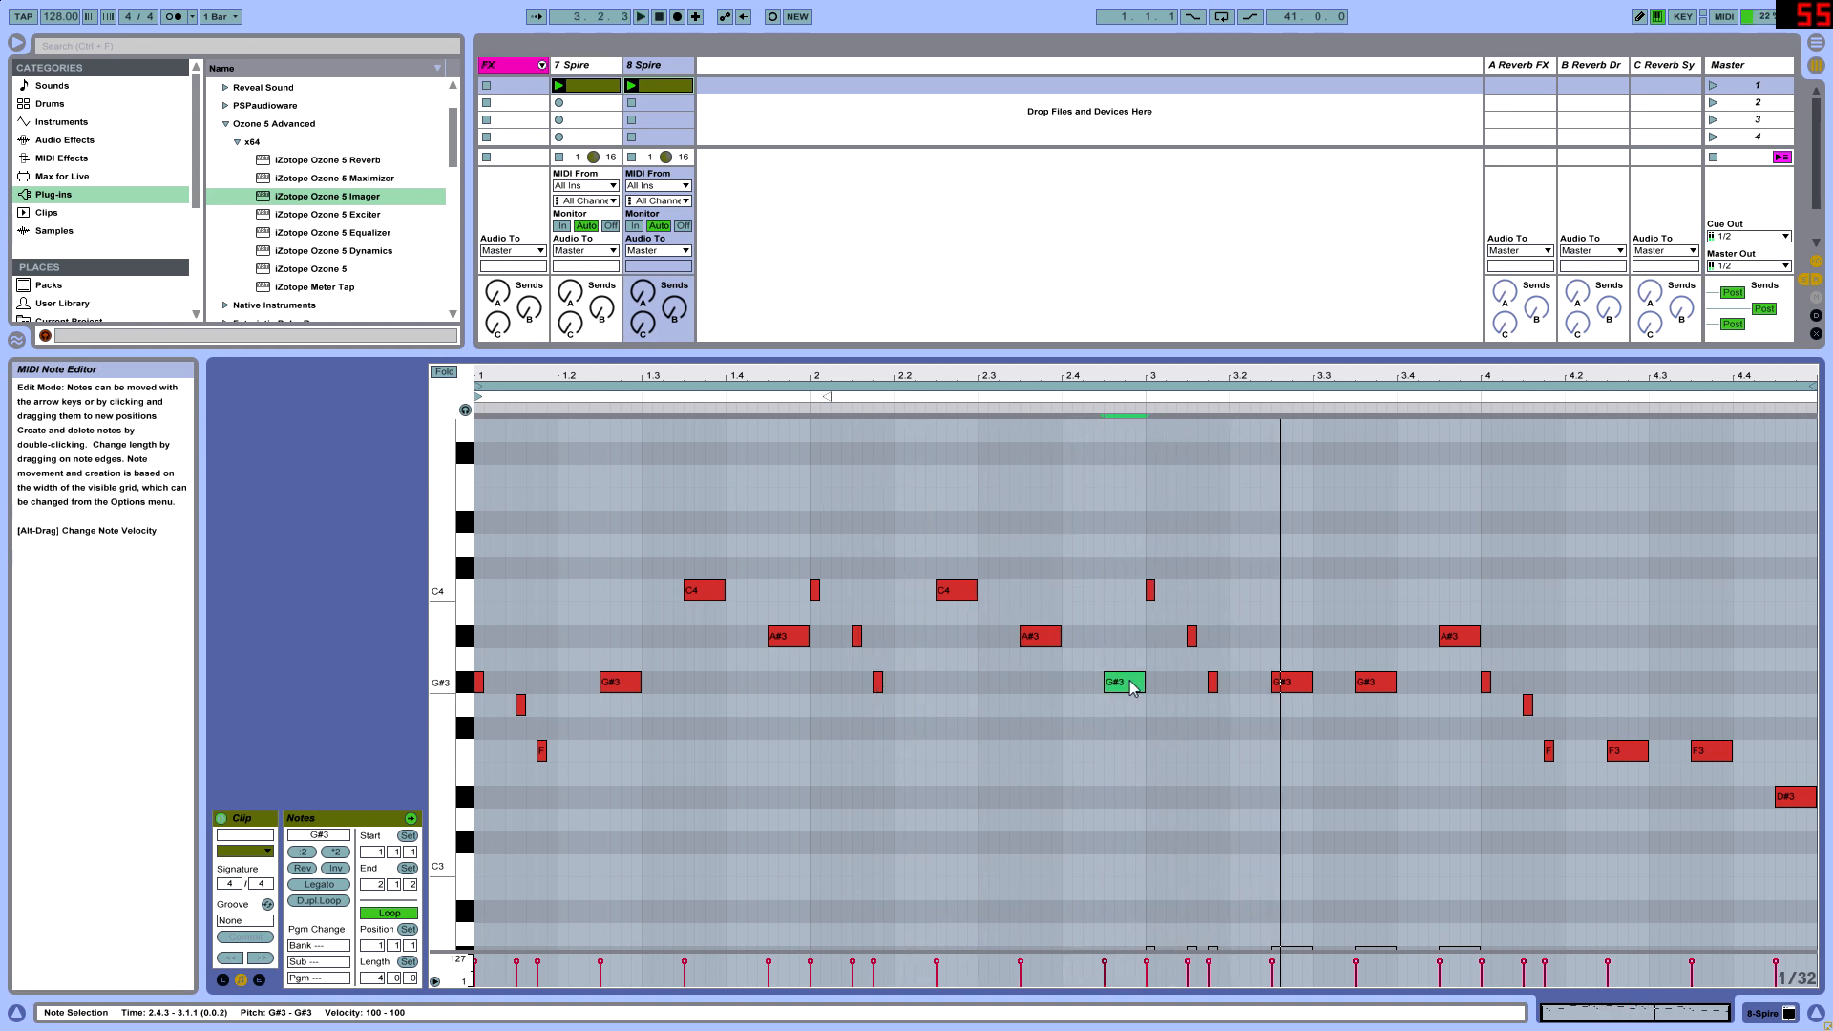
pyautogui.press('Up')
pyautogui.press('Up')
pyautogui.press('Up')
pyautogui.press('Up')
pyautogui.press('Up')
pyautogui.press('Down')
pyautogui.press('Down')
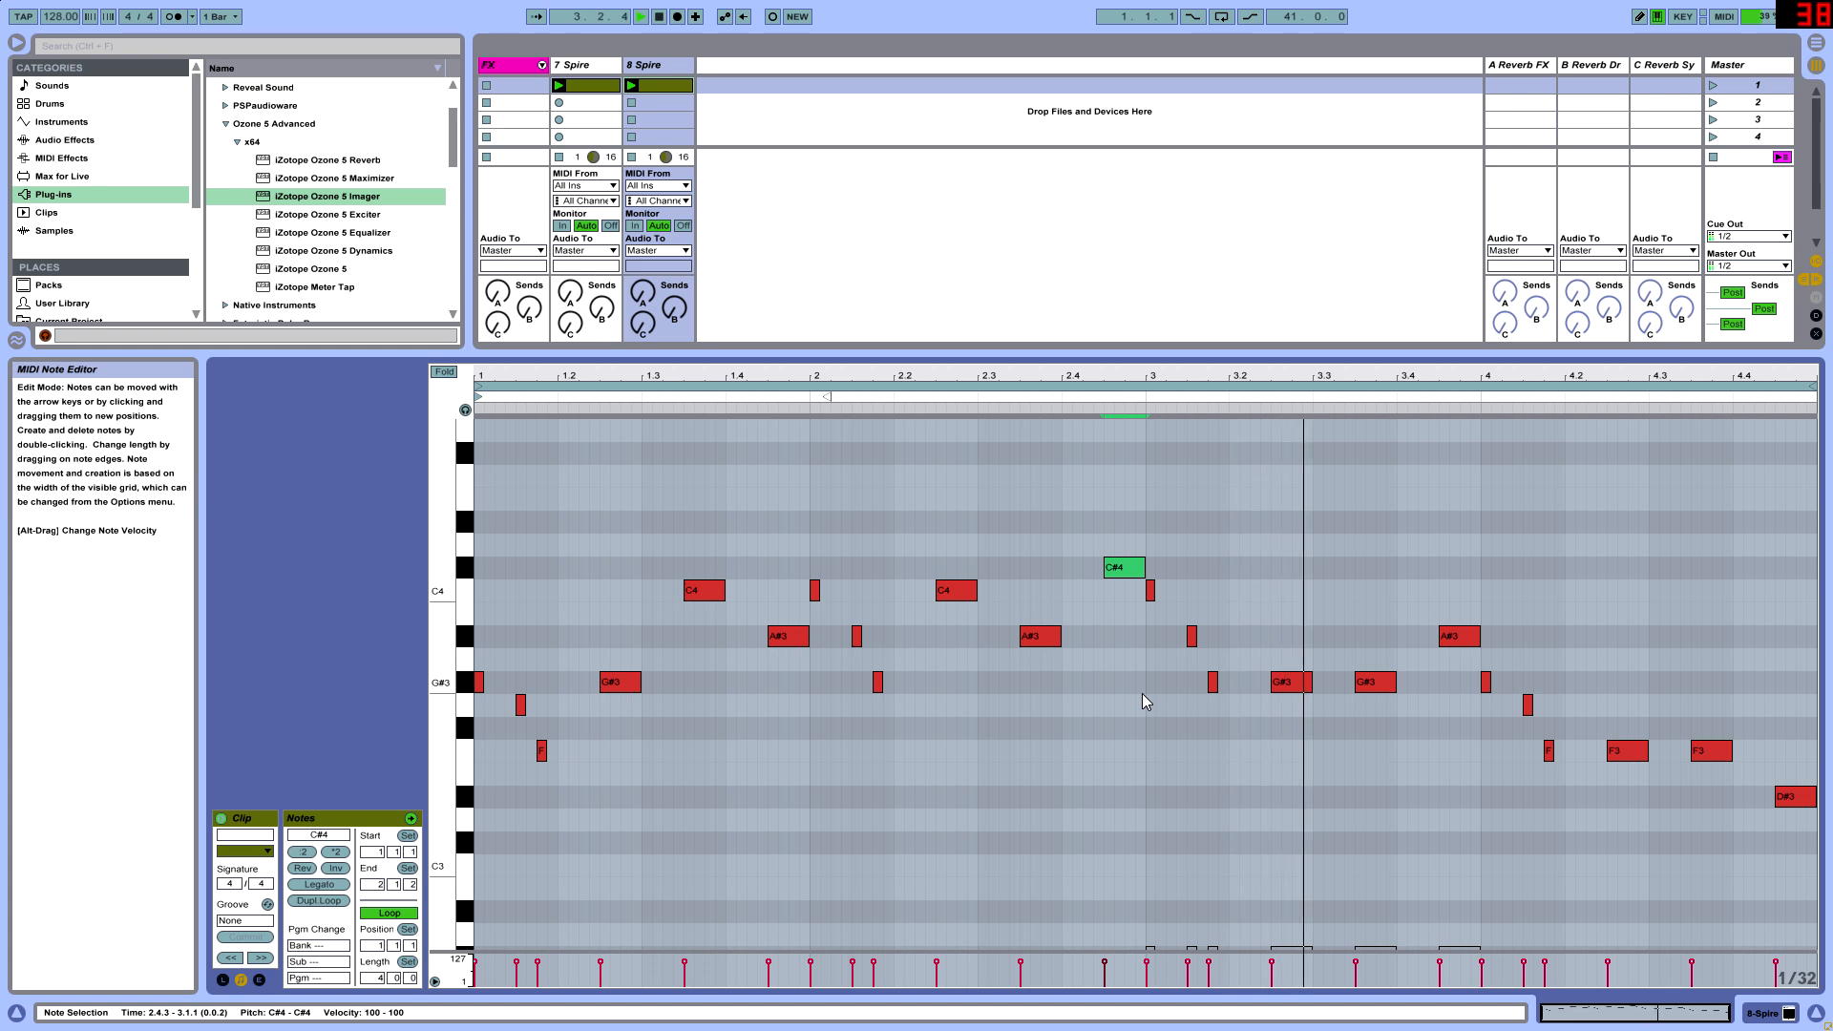
pyautogui.press('Down')
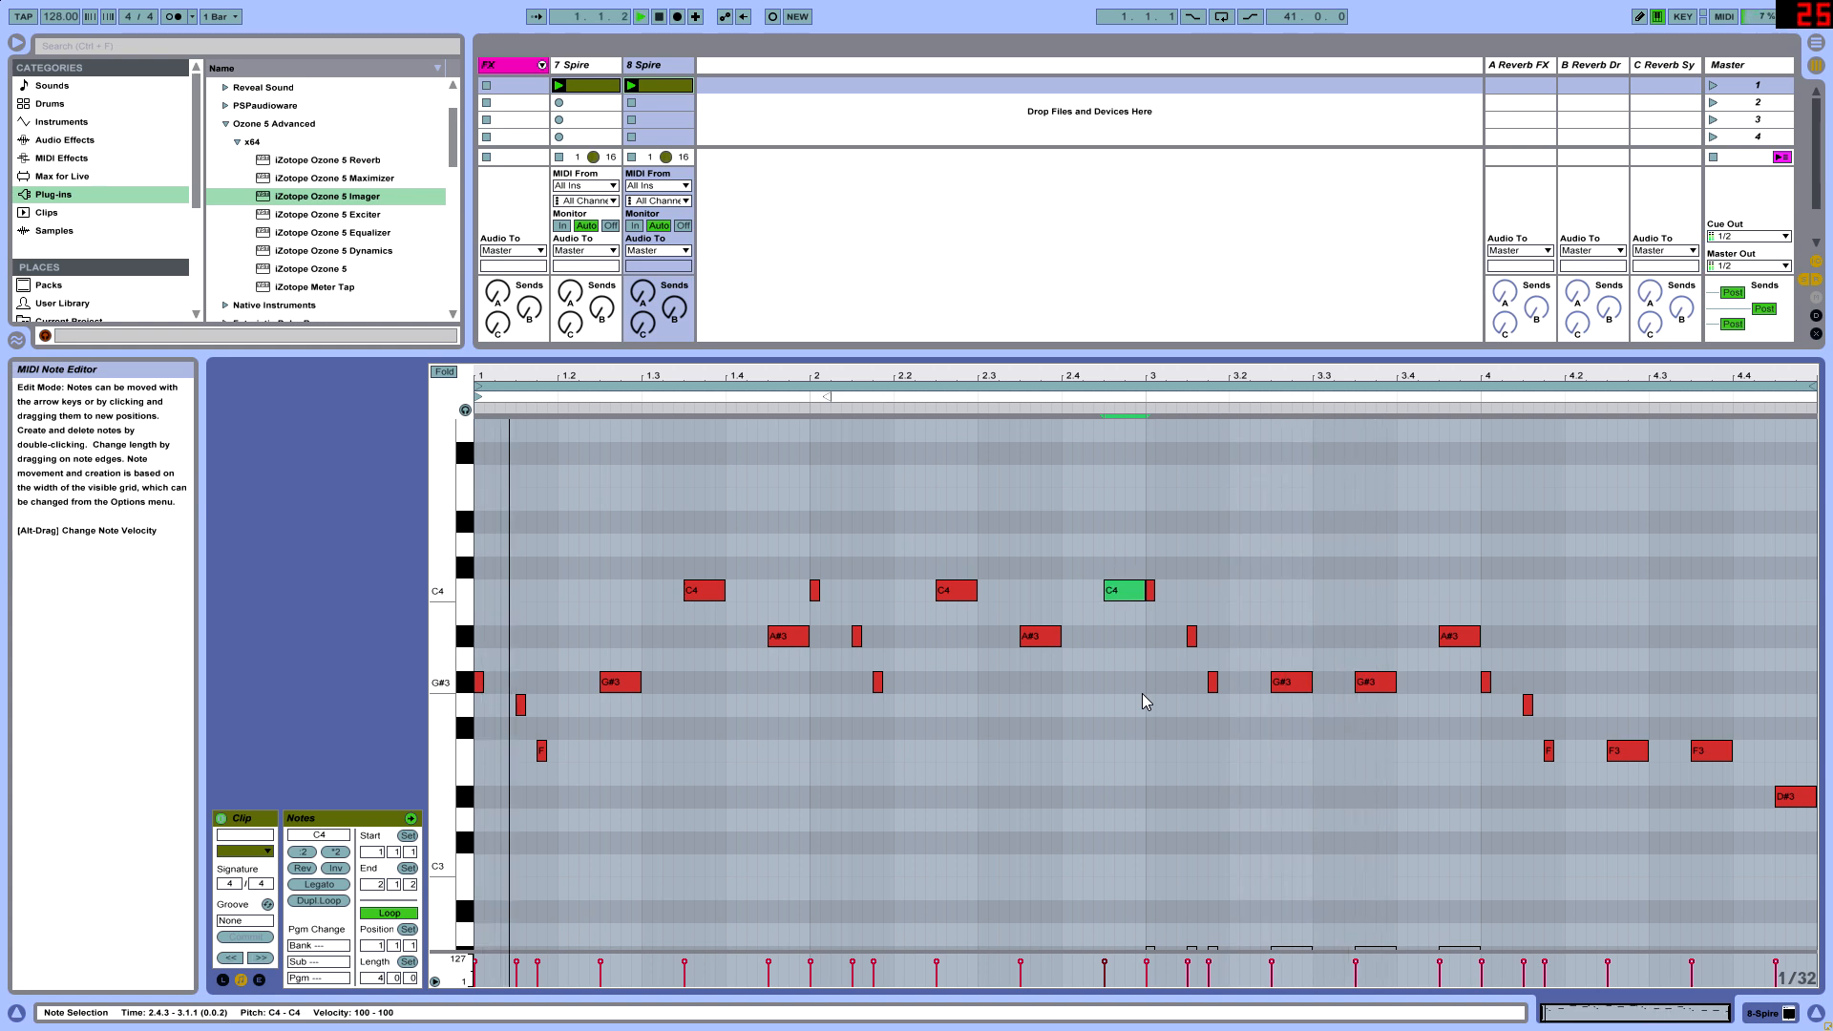
pyautogui.press('Down')
pyautogui.press('Down')
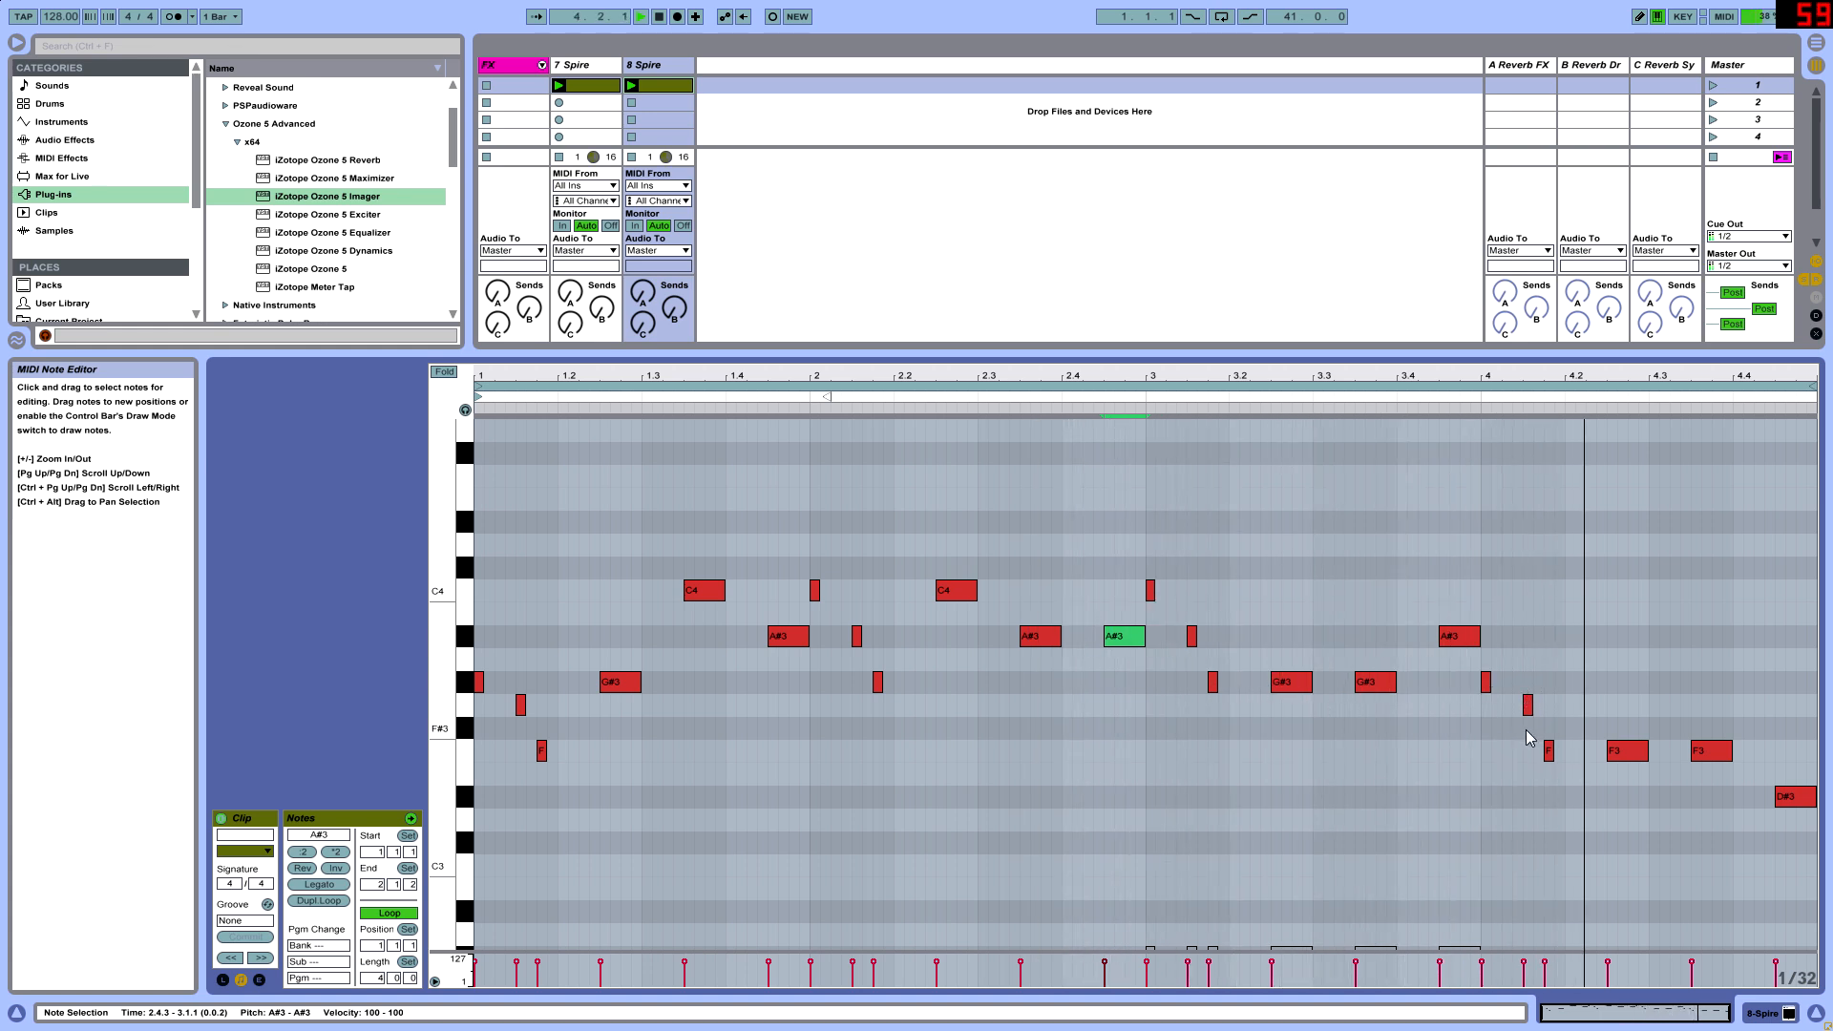
# - Move bar 3's three long melody notes to C4, A#3 and G#3 in descending order
pyautogui.click(1289, 683)
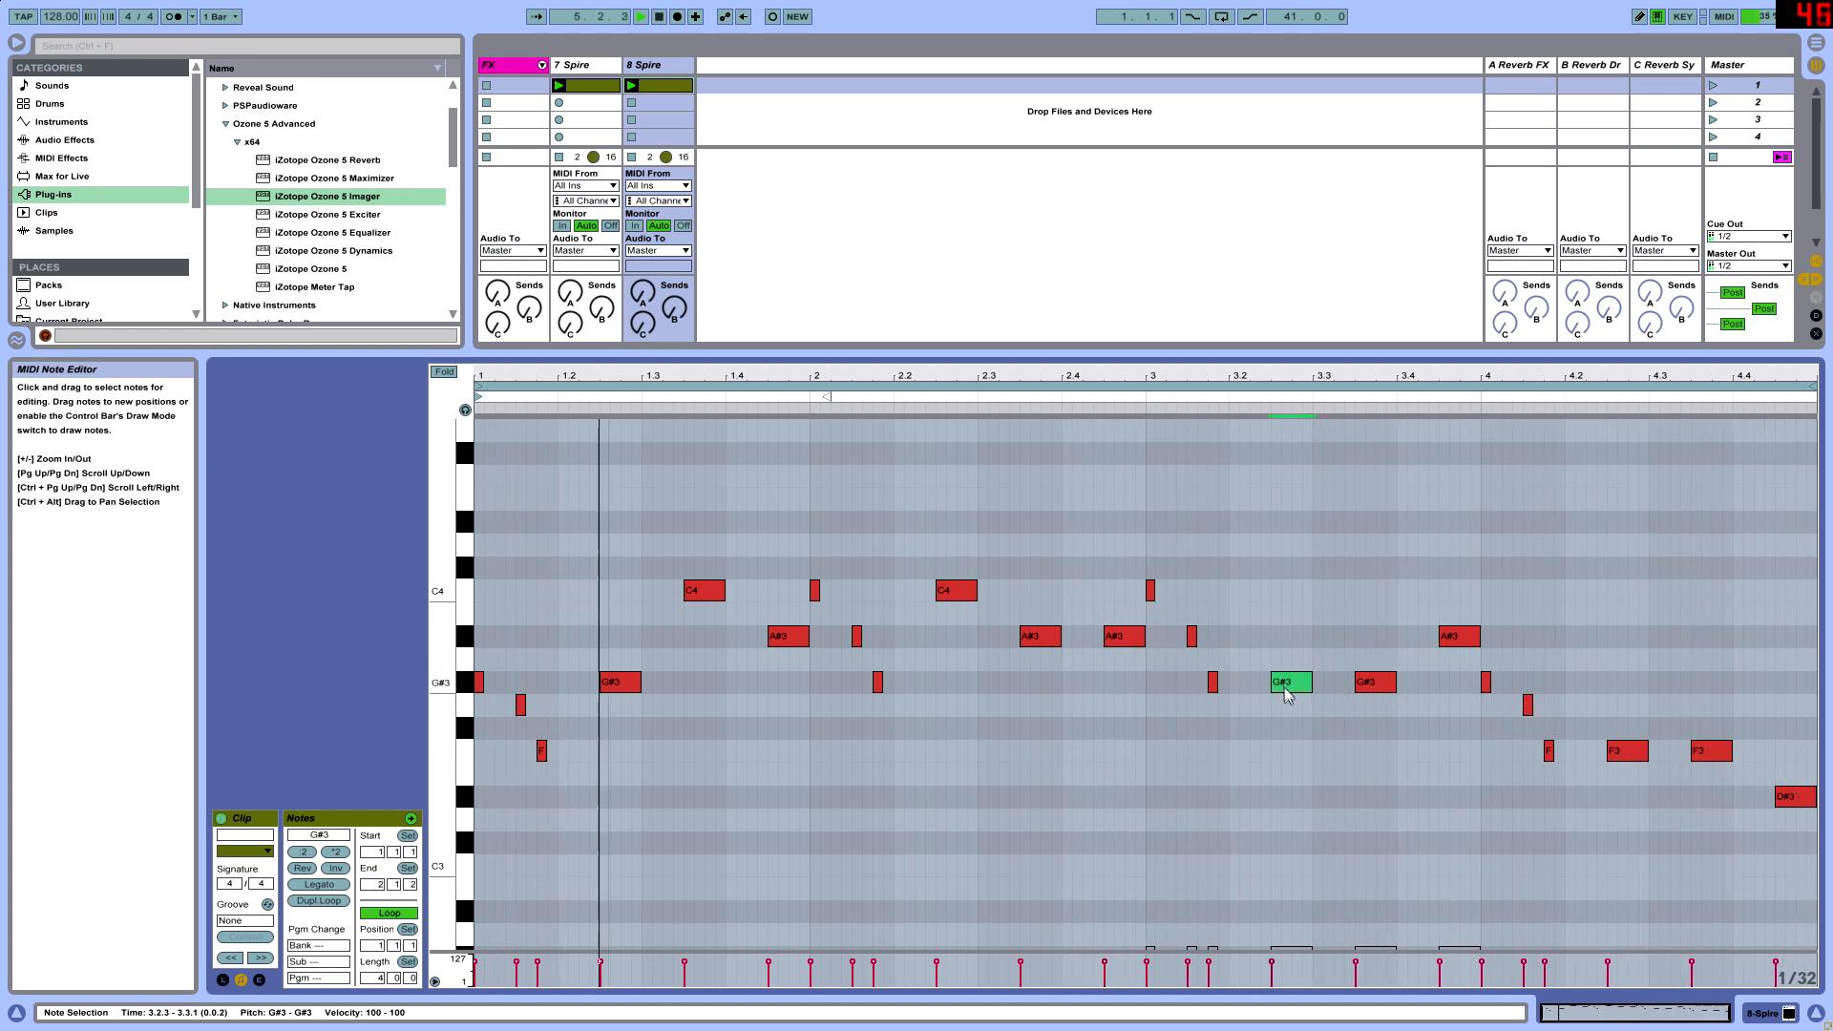
pyautogui.moveTo(1289, 683); pyautogui.dragTo(1291, 592)
pyautogui.moveTo(1379, 684); pyautogui.dragTo(1461, 686)
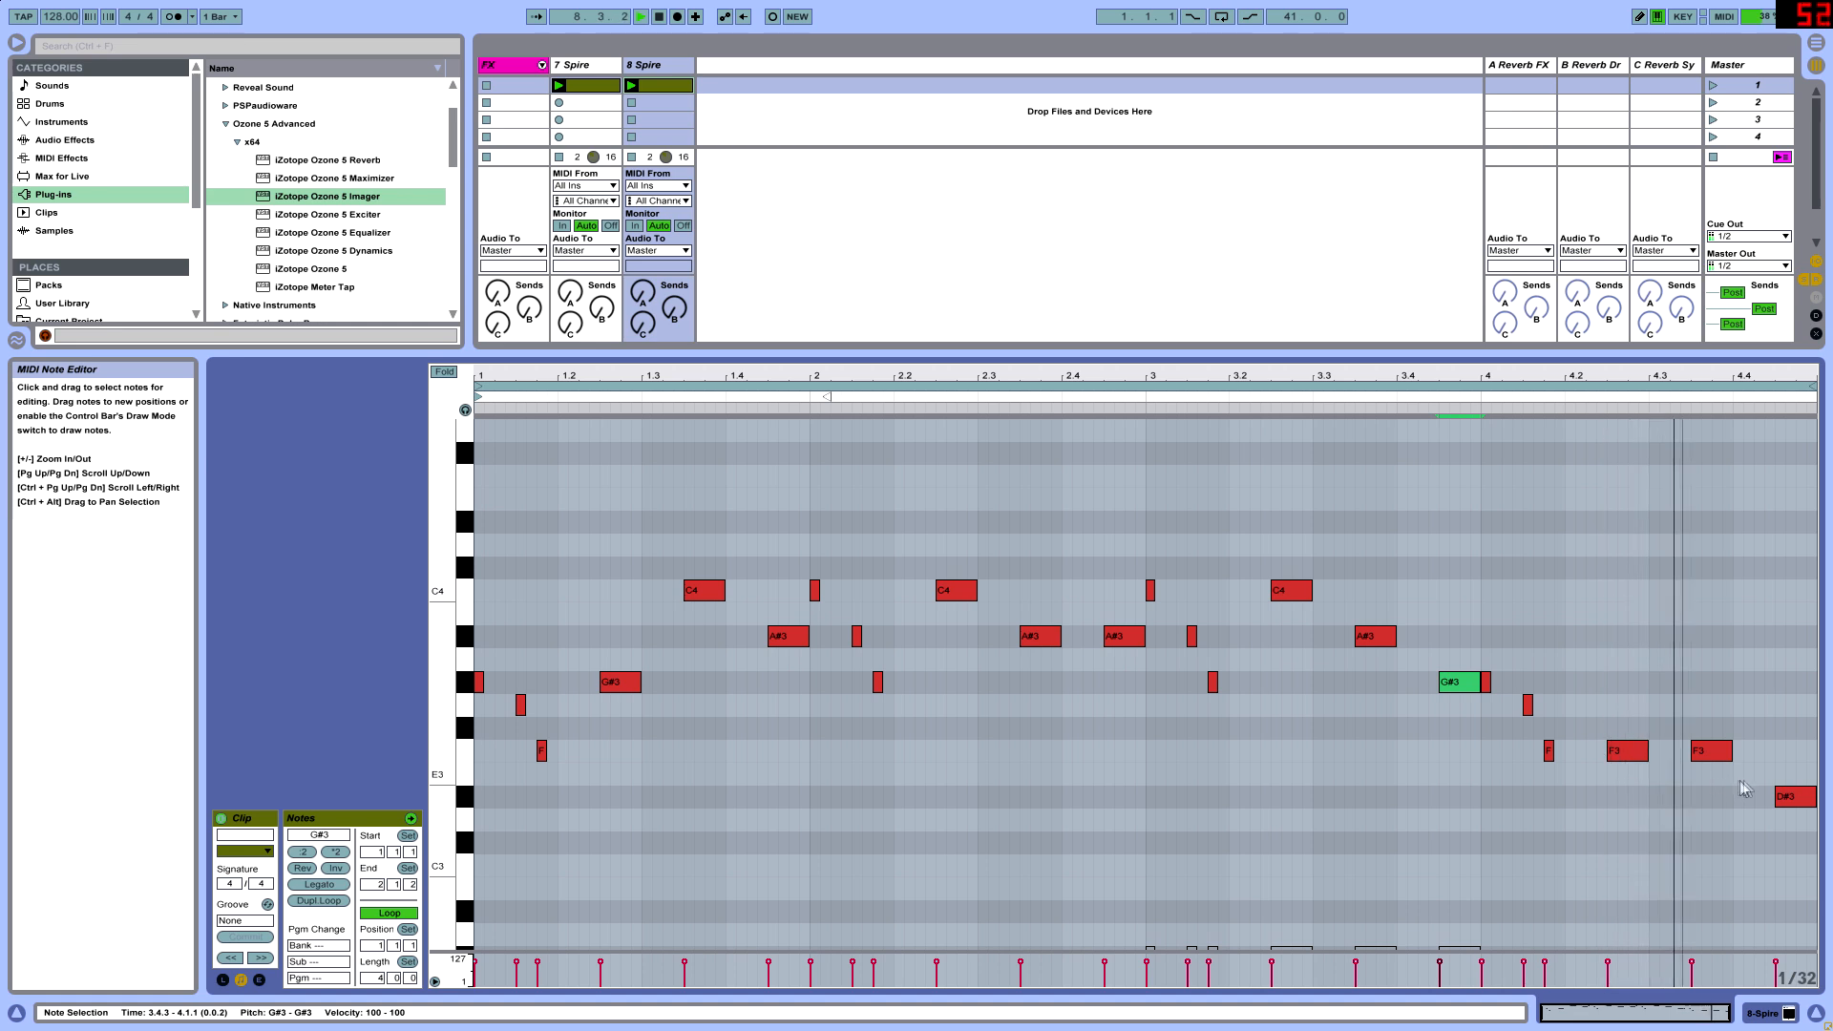
# - Raise bar 4's two long F3 notes together to G#3
pyautogui.moveTo(1746, 790); pyautogui.dragTo(1614, 743)
pyautogui.press('Up')
pyautogui.press('Up')
pyautogui.press('Up')
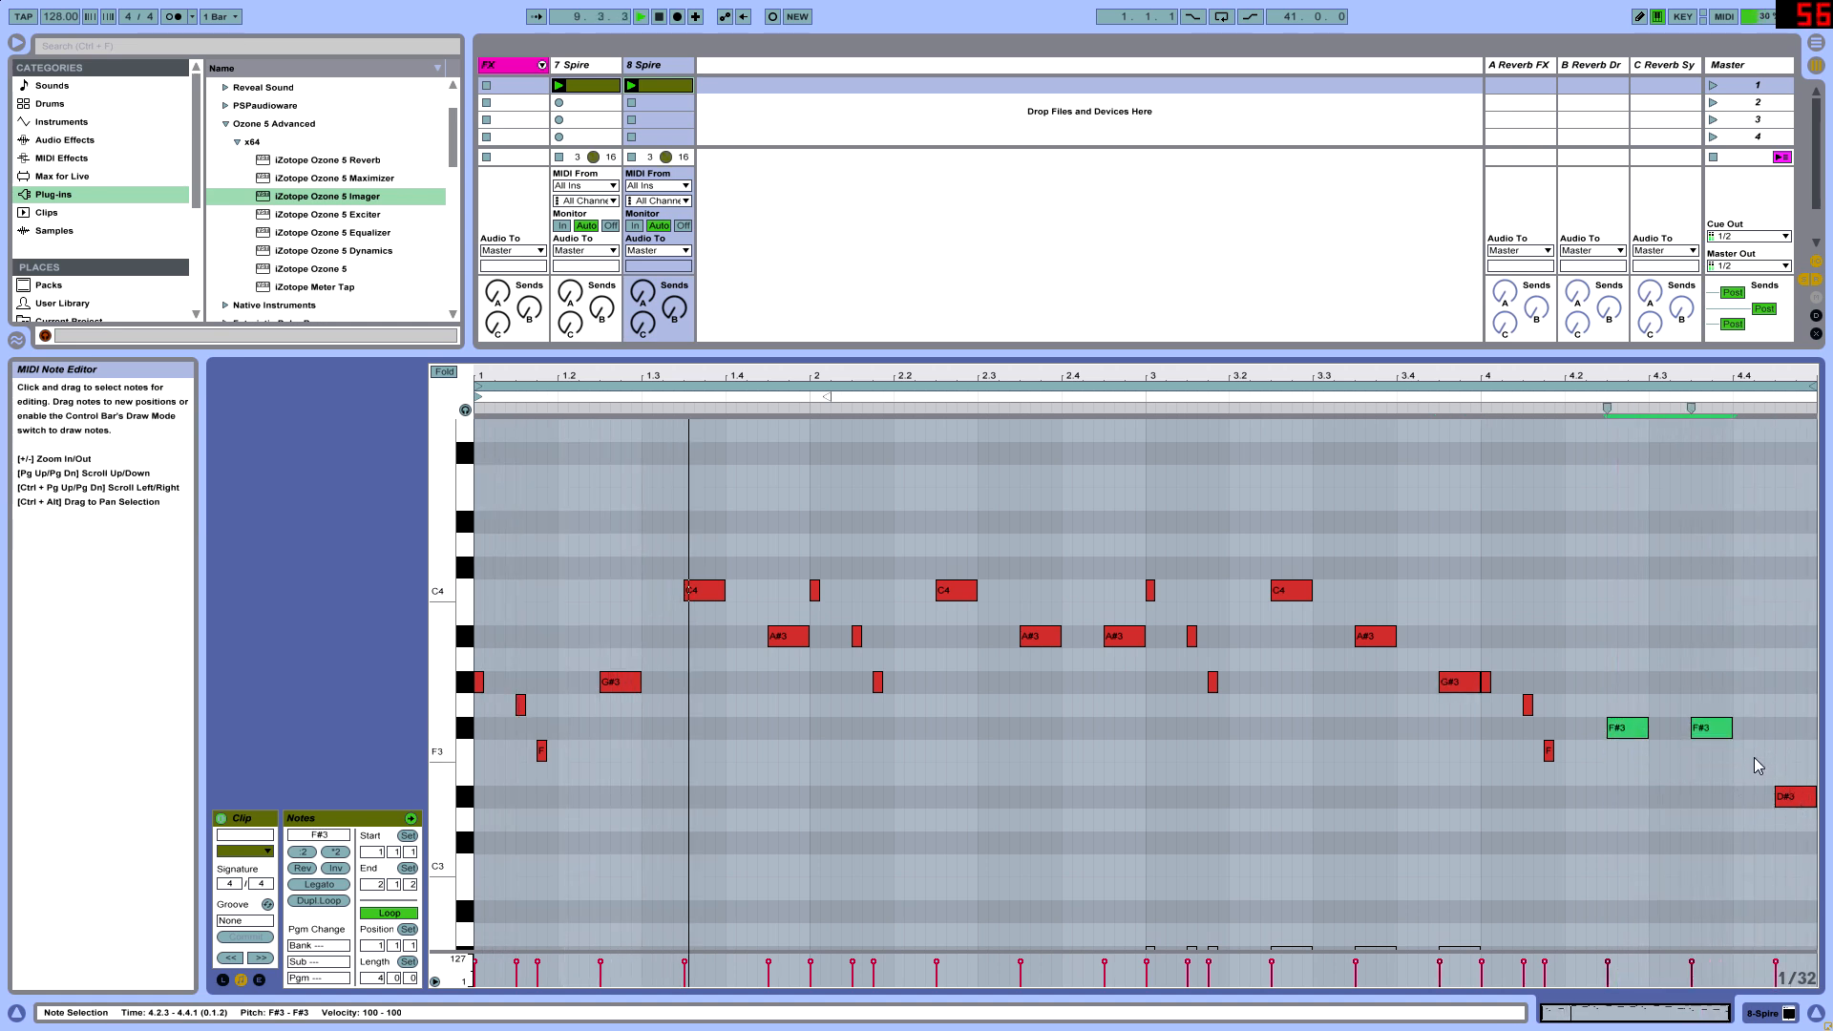
# - Raise bar 4's final D#3 note to G3 and give the track mixer above the note editor more height
pyautogui.click(1755, 822)
pyautogui.click(1795, 802)
pyautogui.press('Up')
pyautogui.press('Up')
pyautogui.press('Up')
pyautogui.press('Up')
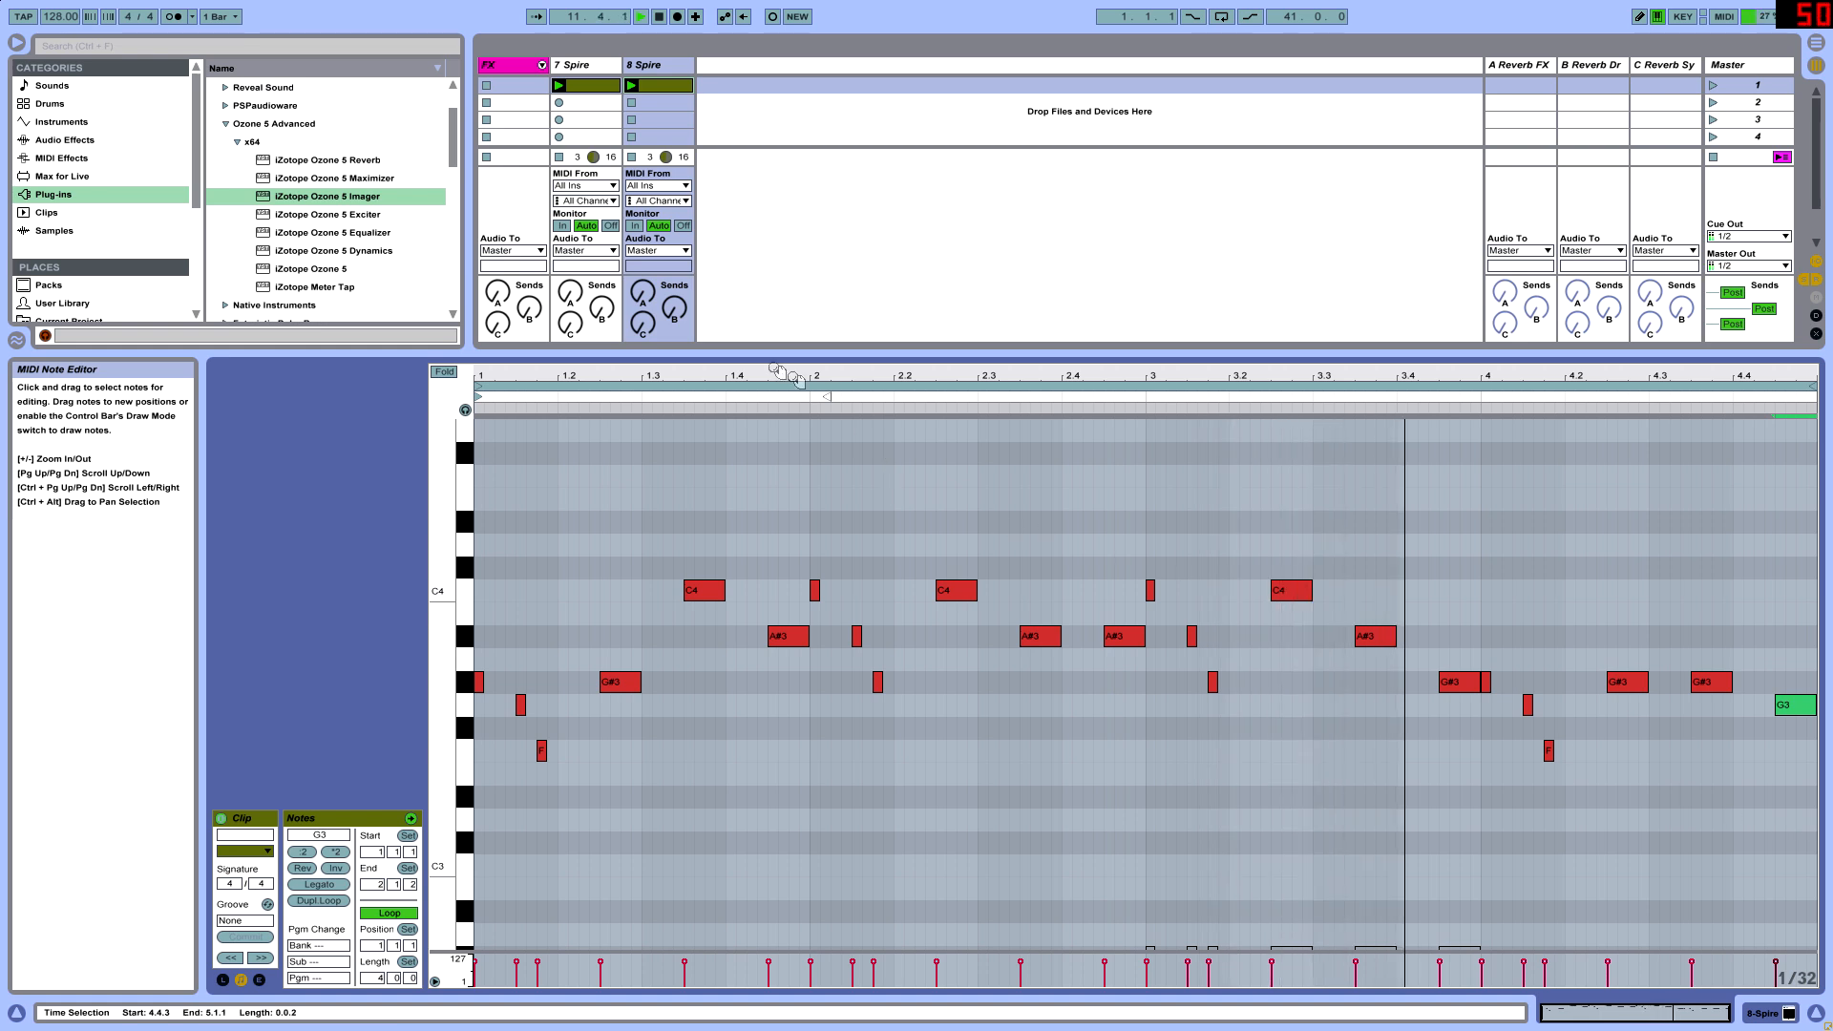
pyautogui.moveTo(681, 353); pyautogui.dragTo(690, 409)
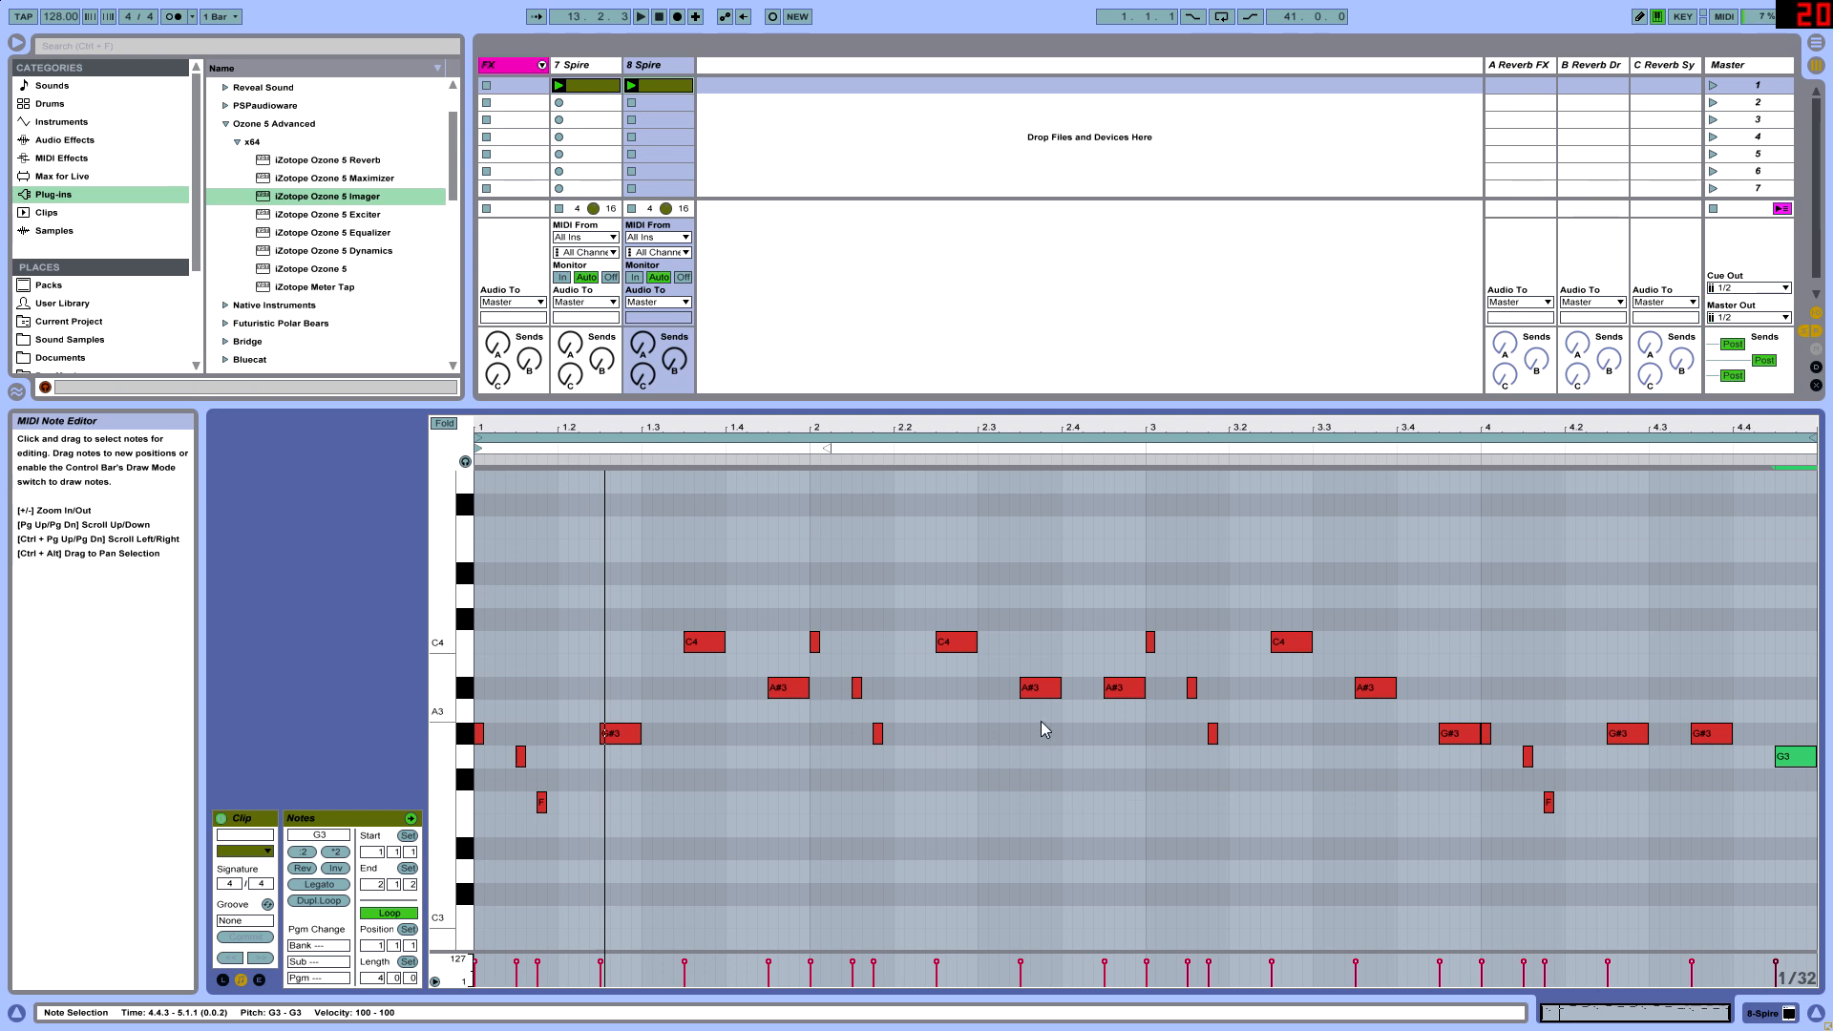
# - Give the mixer more height, listen to the 7 Spire and 8 Spire tracks together, and stop playback
pyautogui.moveTo(692, 404); pyautogui.dragTo(692, 734)
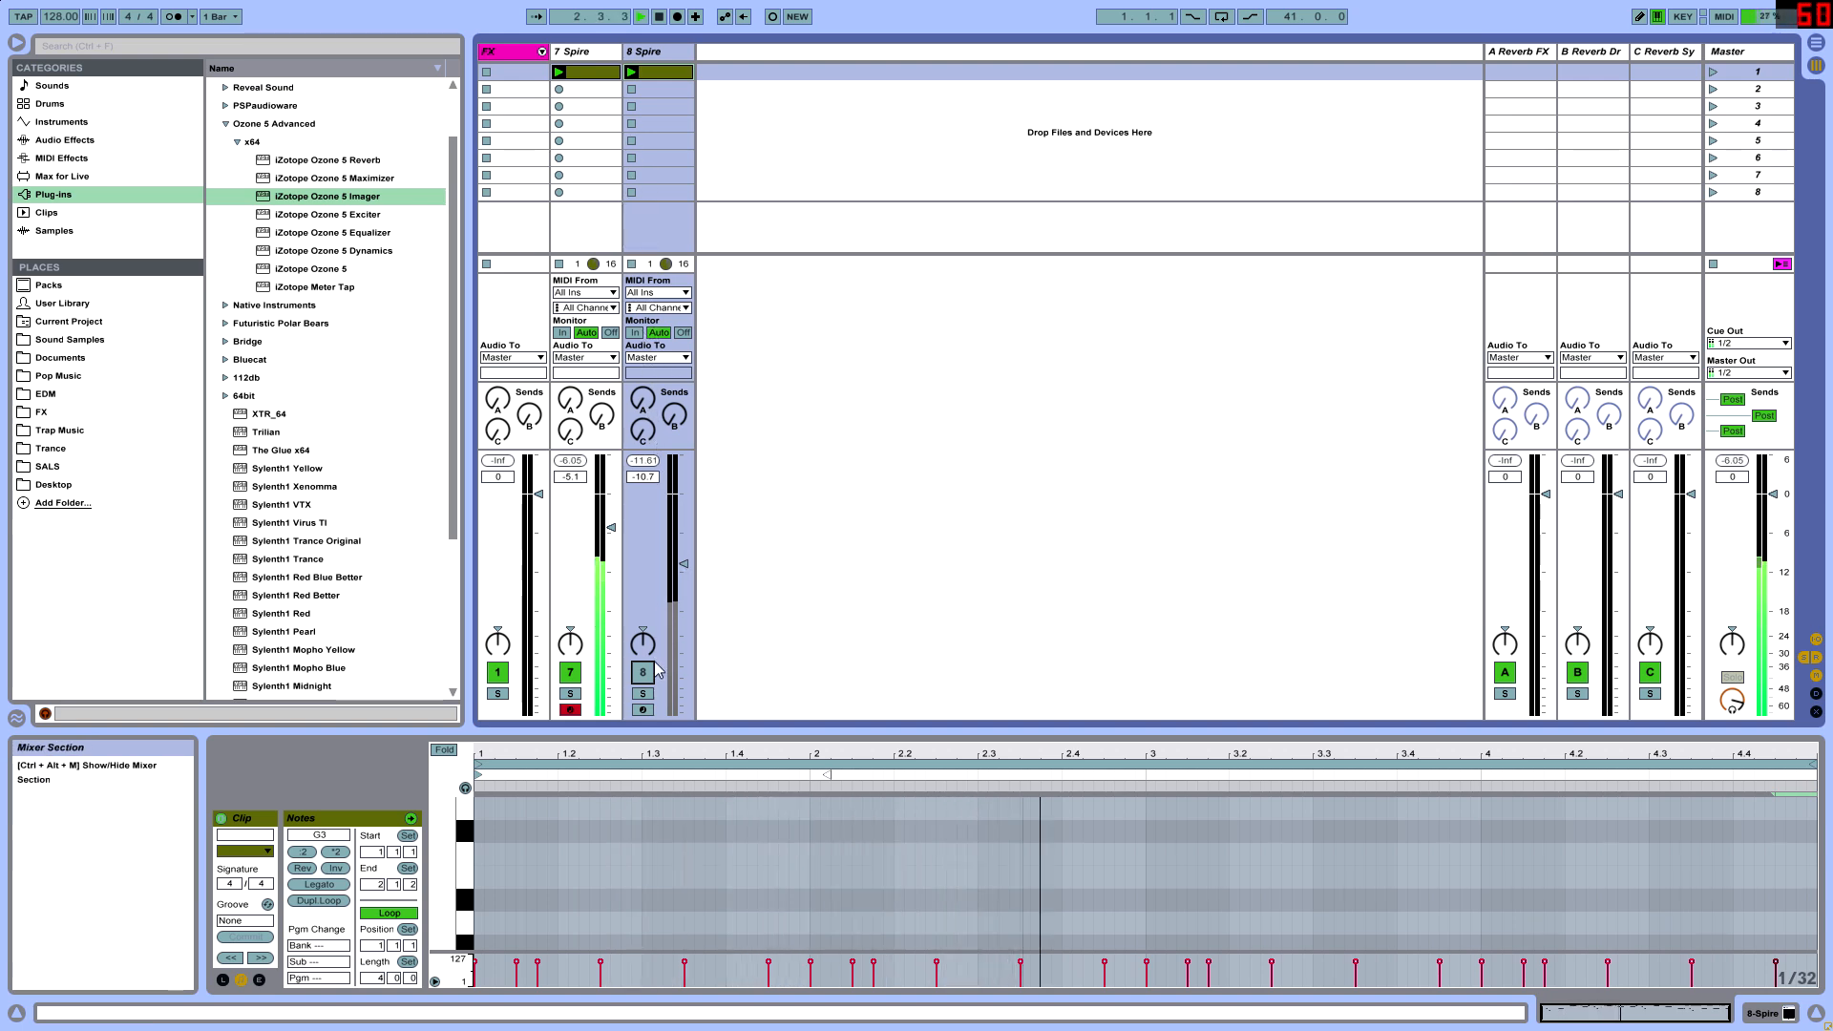
pyautogui.moveTo(736, 728); pyautogui.dragTo(736, 626)
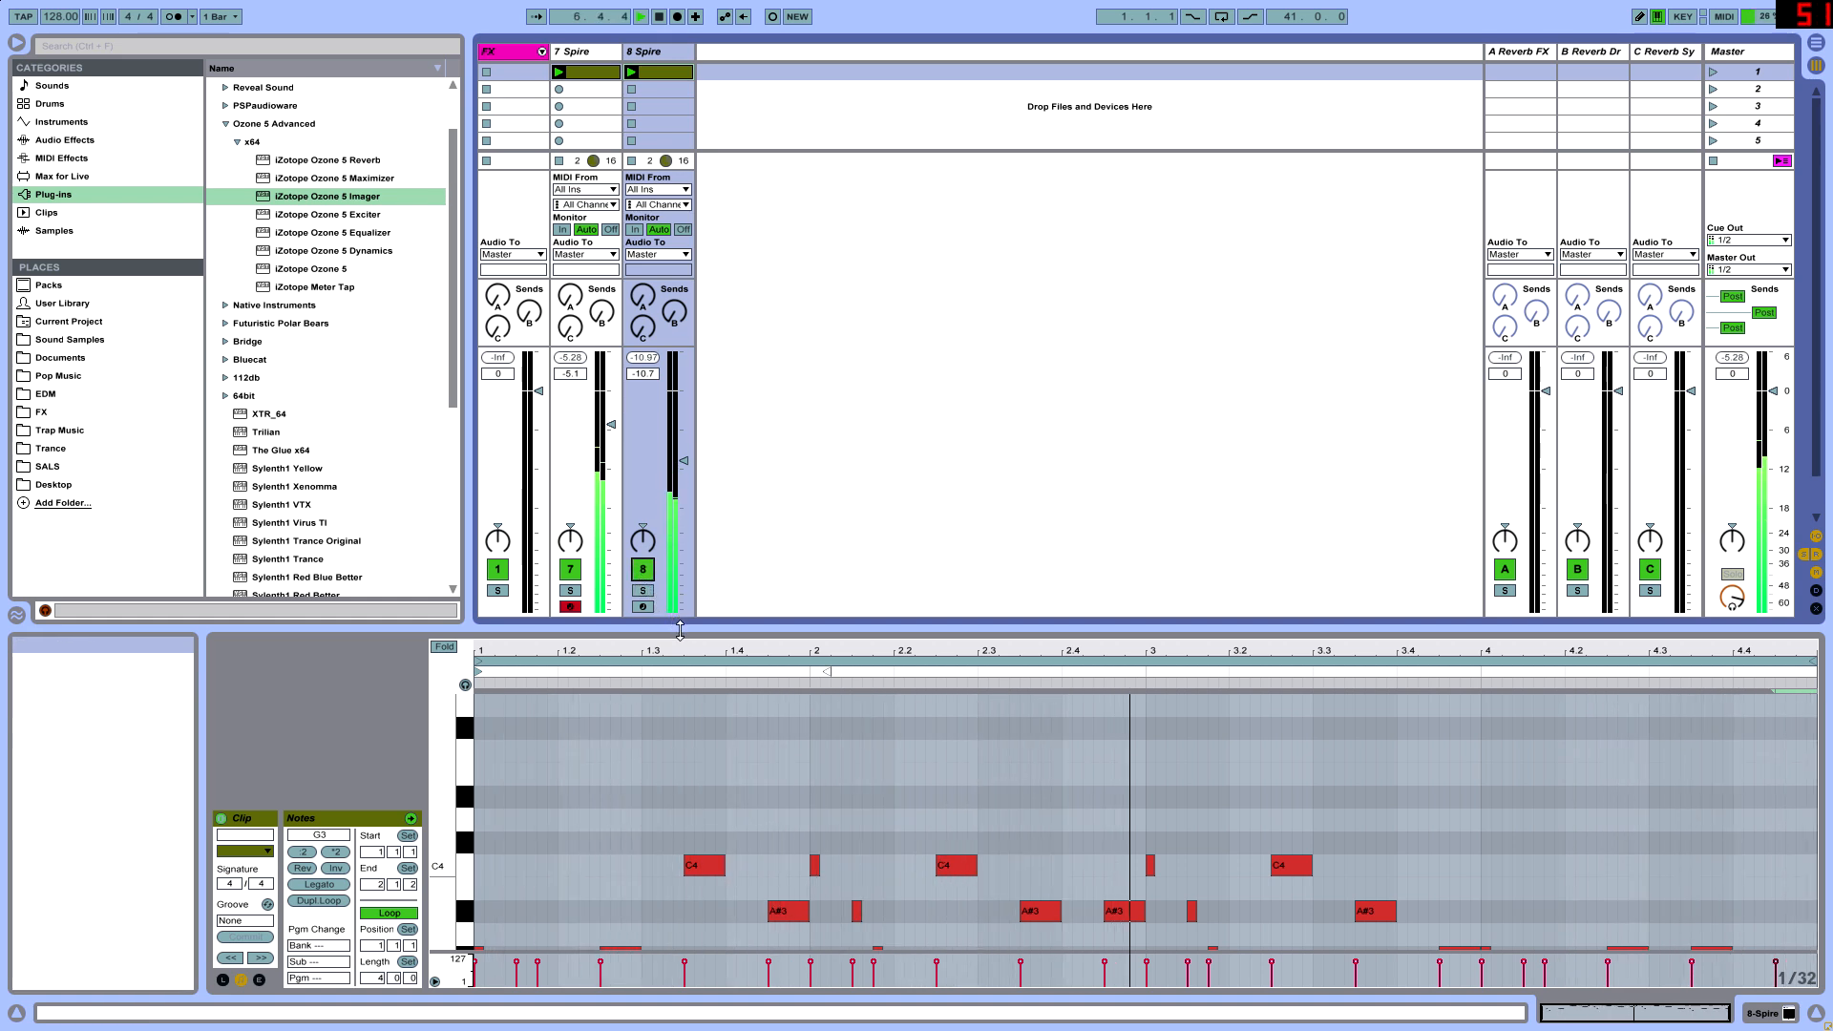
pyautogui.moveTo(708, 641); pyautogui.dragTo(708, 812)
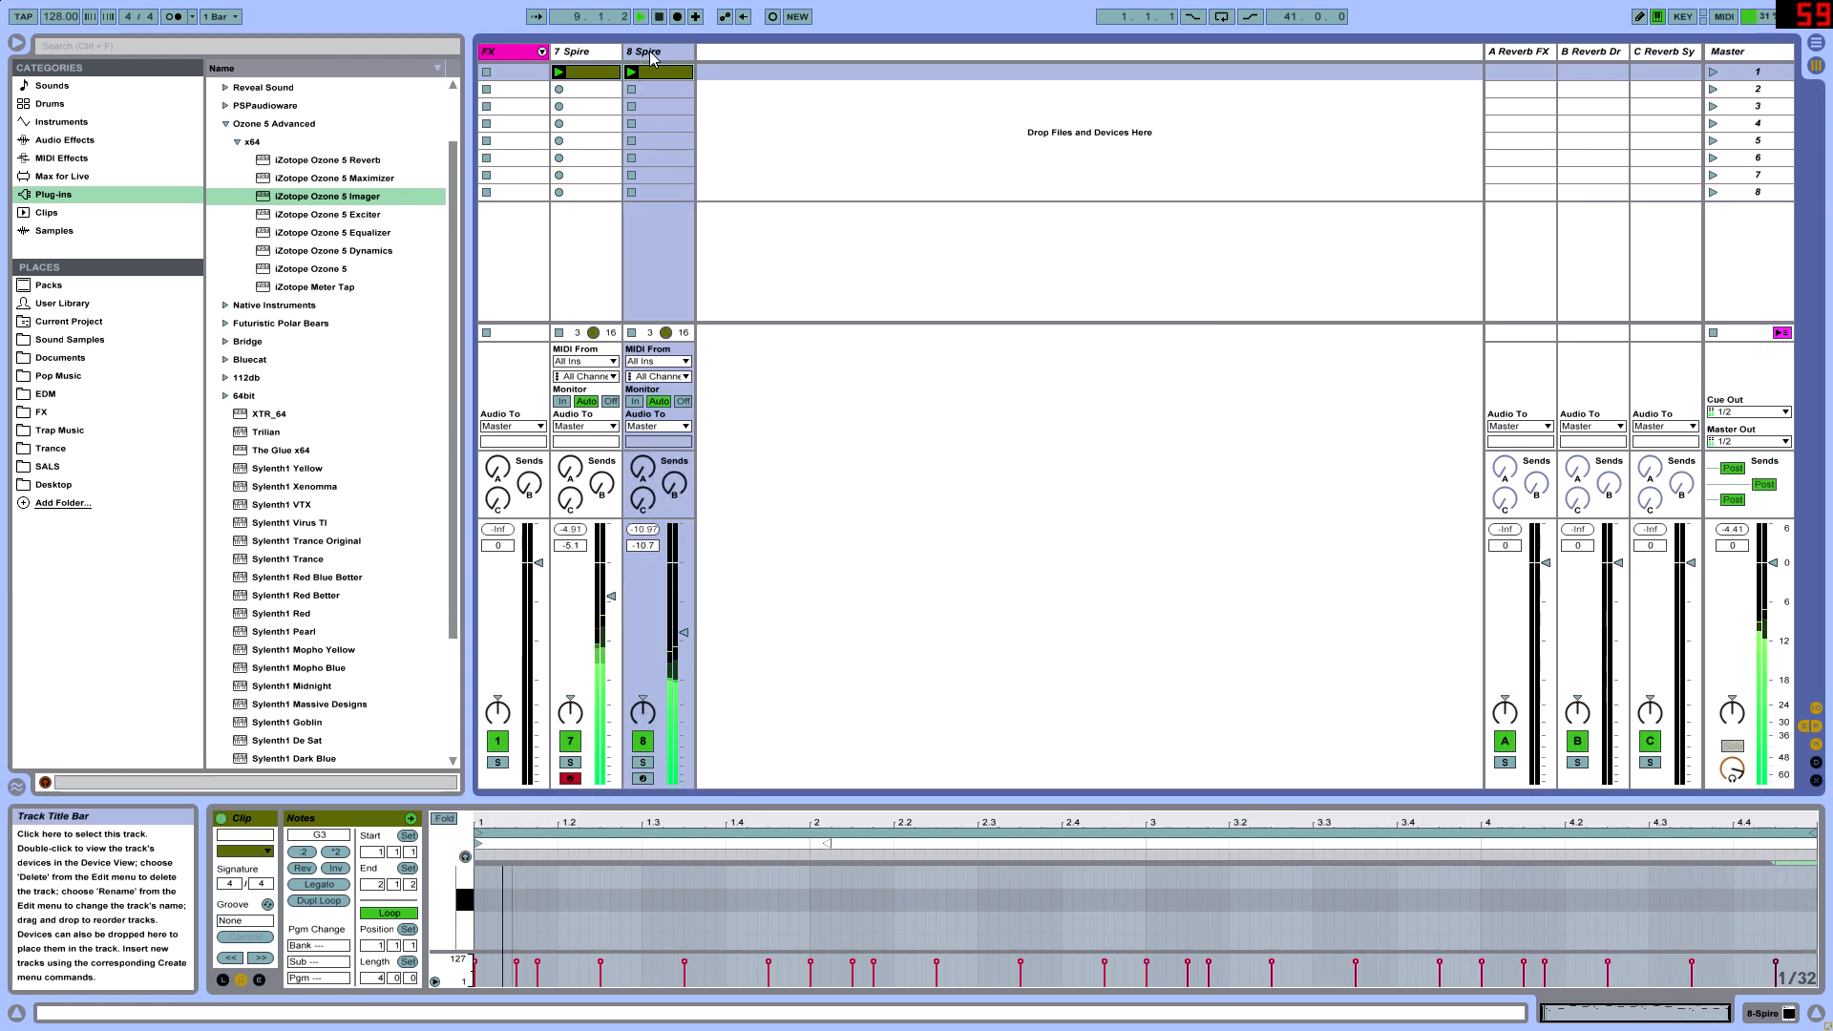
pyautogui.press('space')
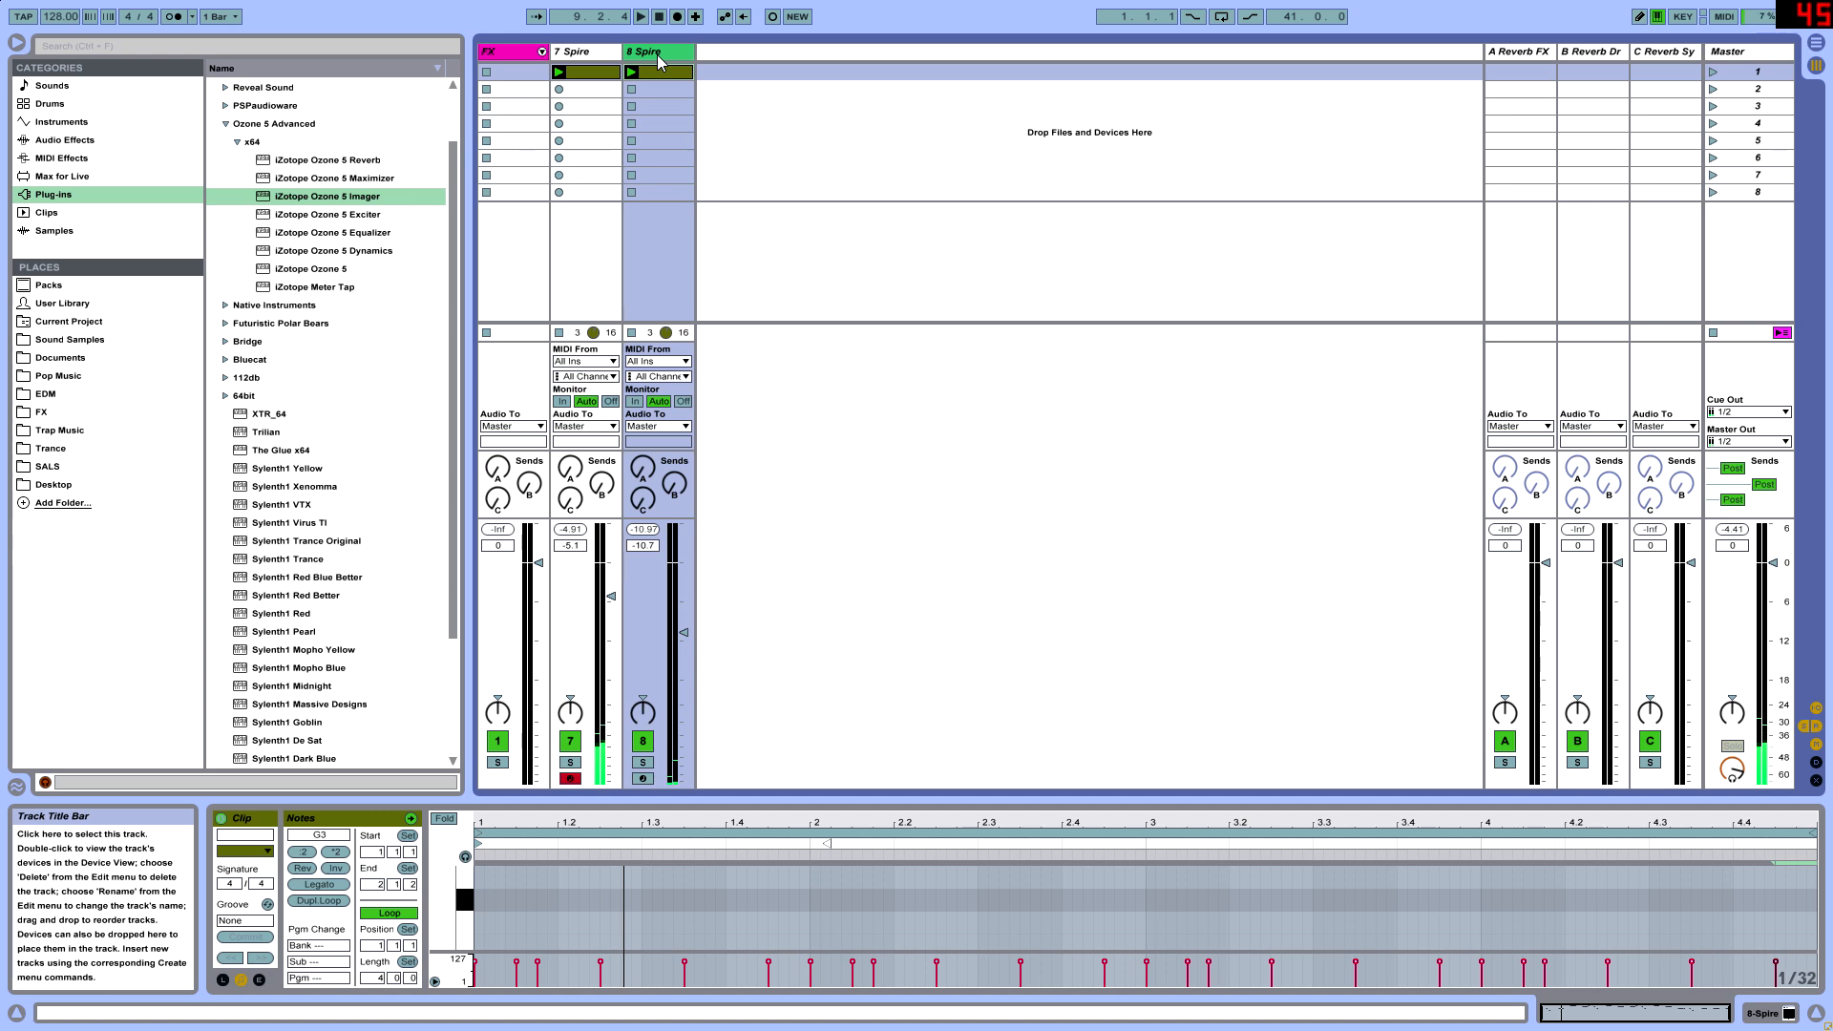
# - Duplicate the 8 Spire track, load the LD Zen Calor 1 preset in the copy and arm it
pyautogui.hotkey('ctrl', 'd')
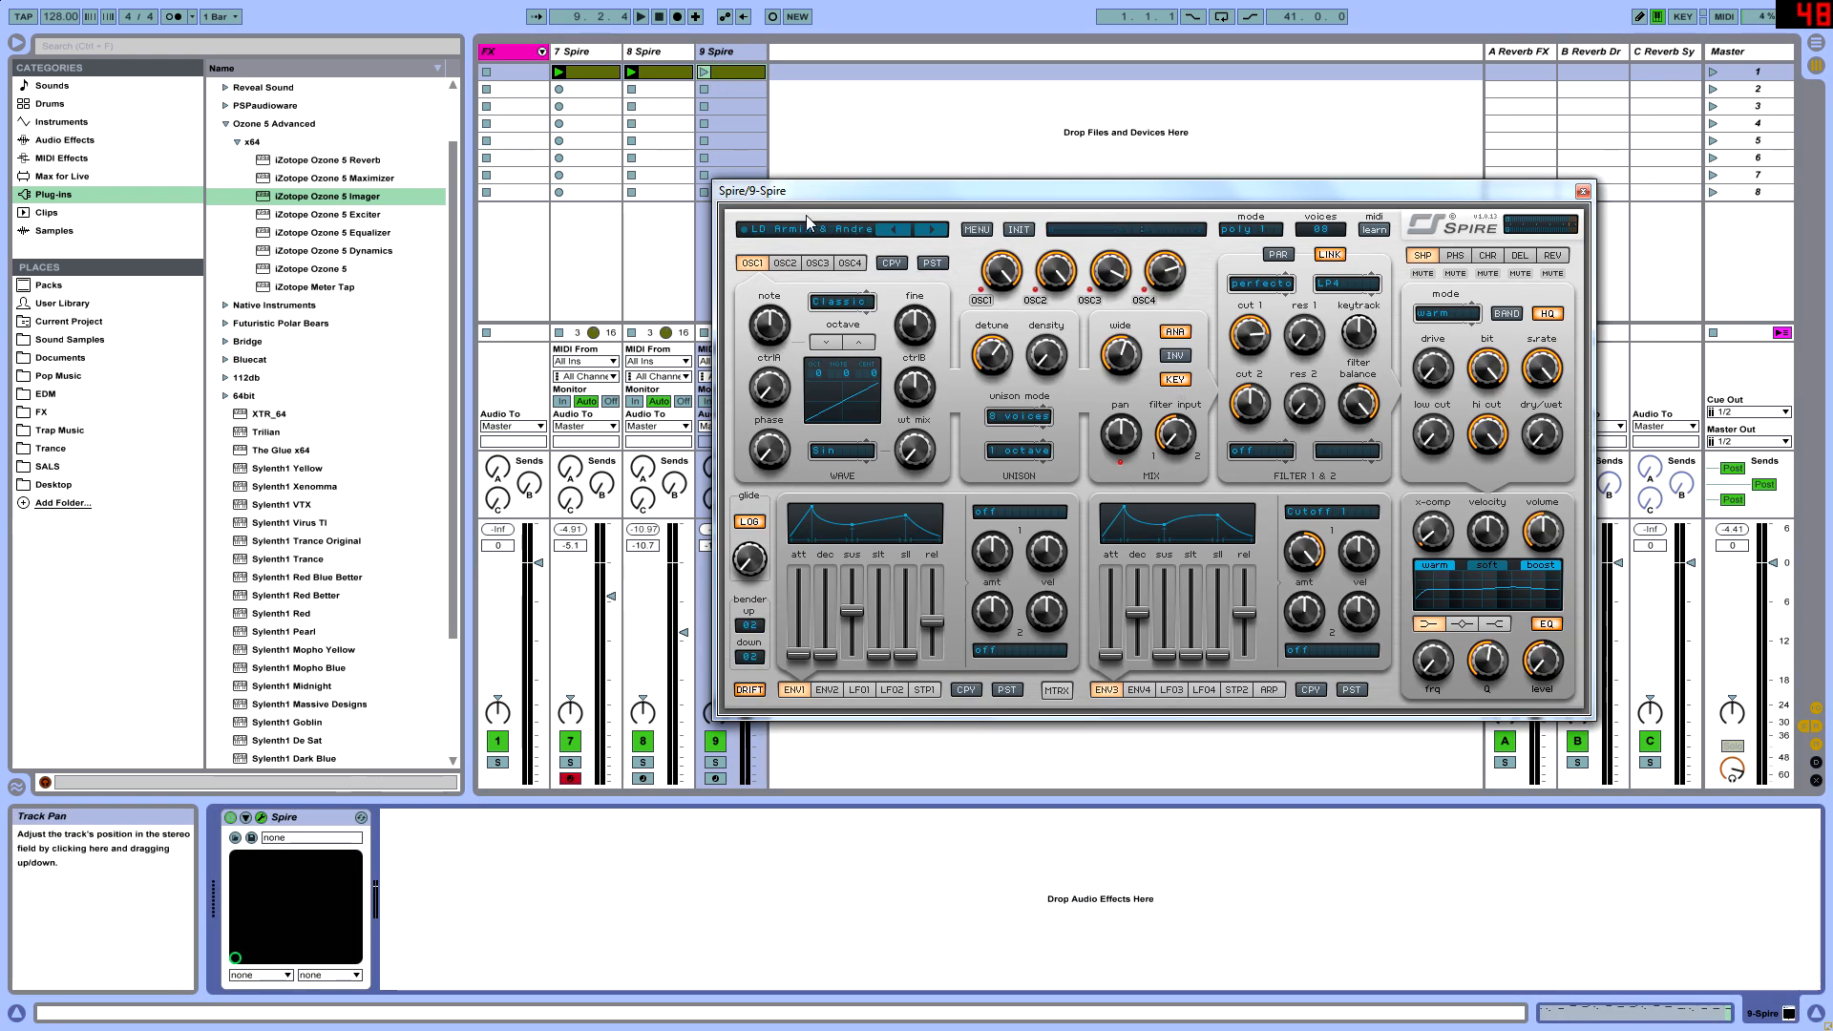
pyautogui.click(807, 229)
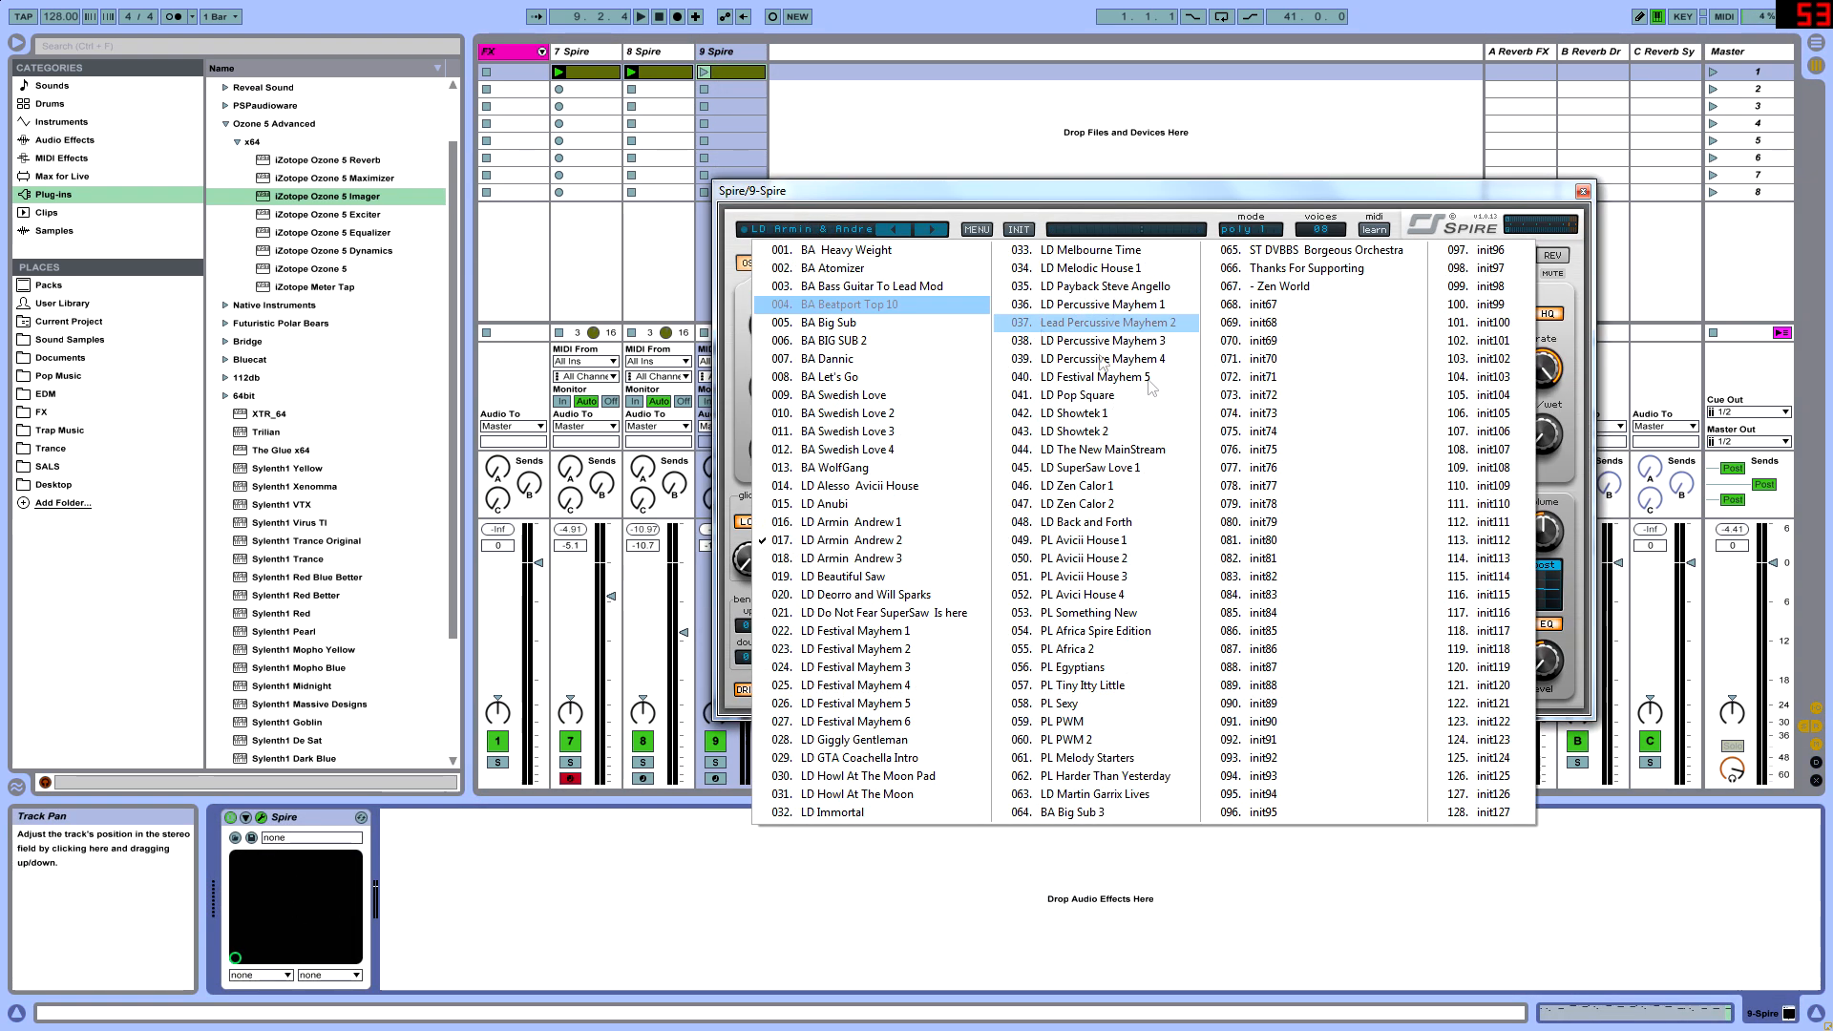
pyautogui.click(1082, 483)
pyautogui.click(715, 778)
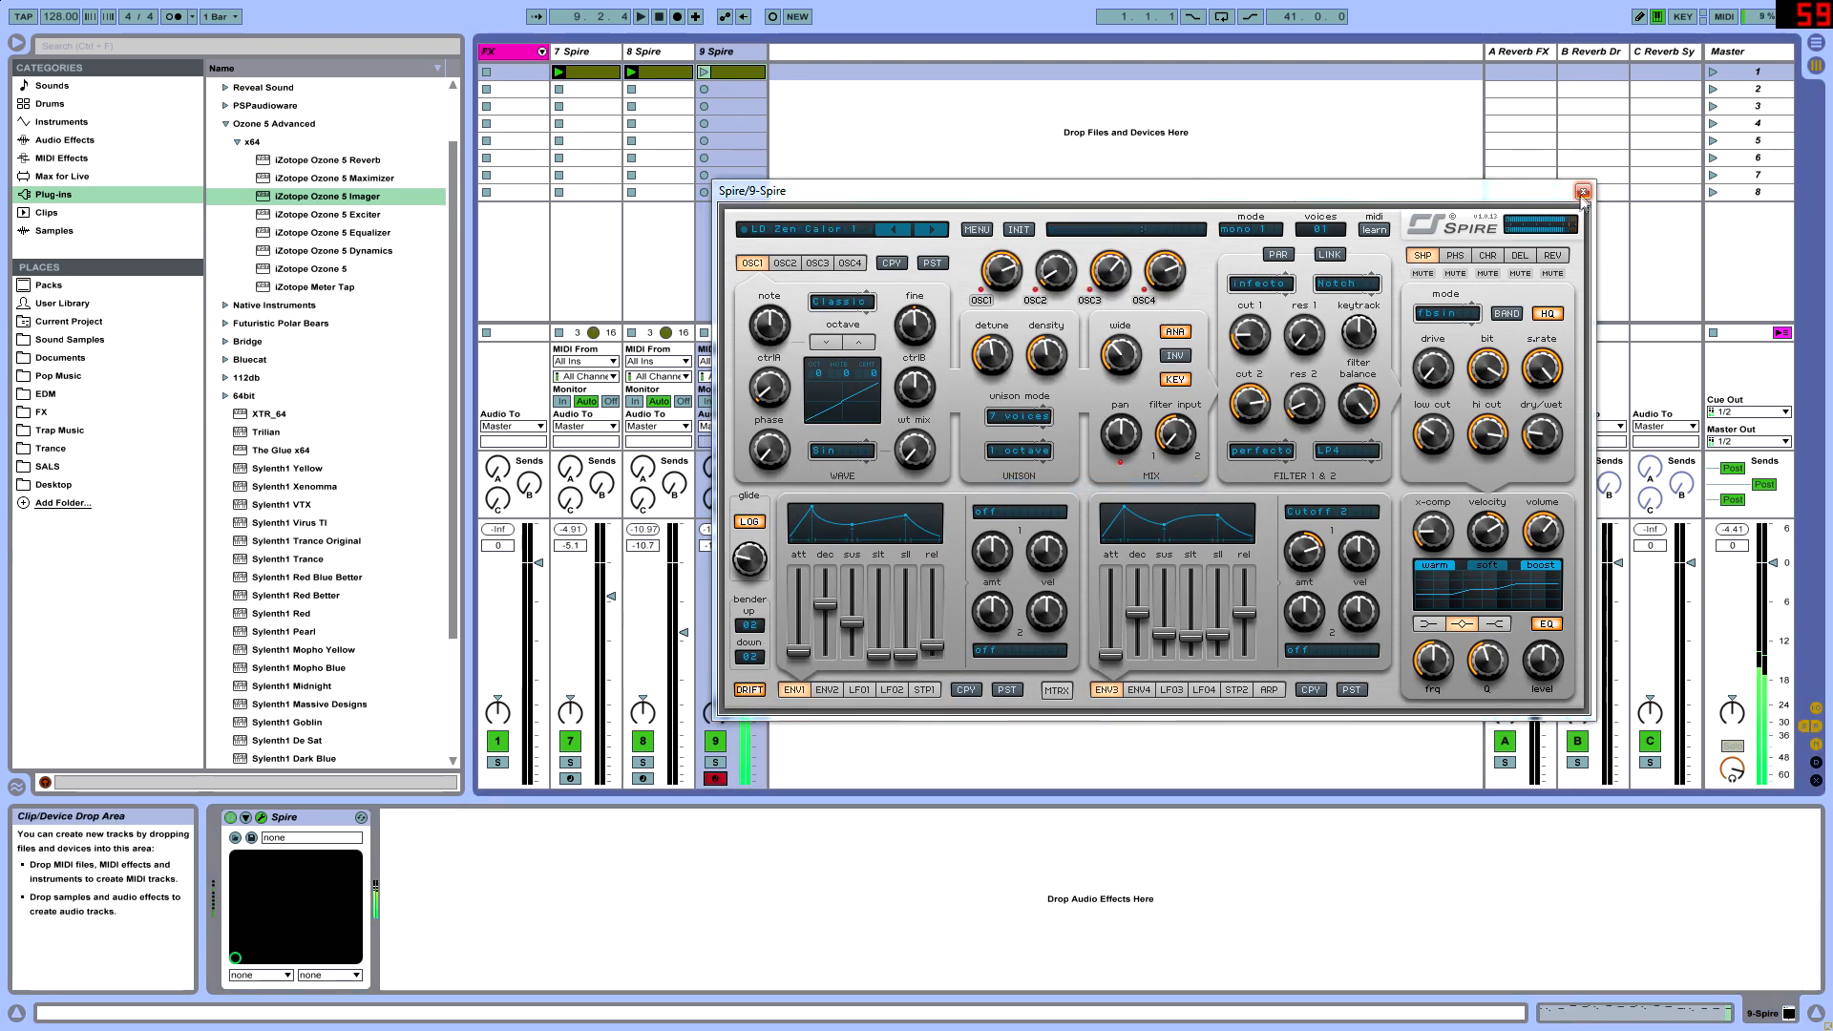
# - Audition the LD Zen Calor 2, LD SuperSaw Love 1, LD The New MainStream and LD Showtek 2 presets on track 9
pyautogui.click(920, 227)
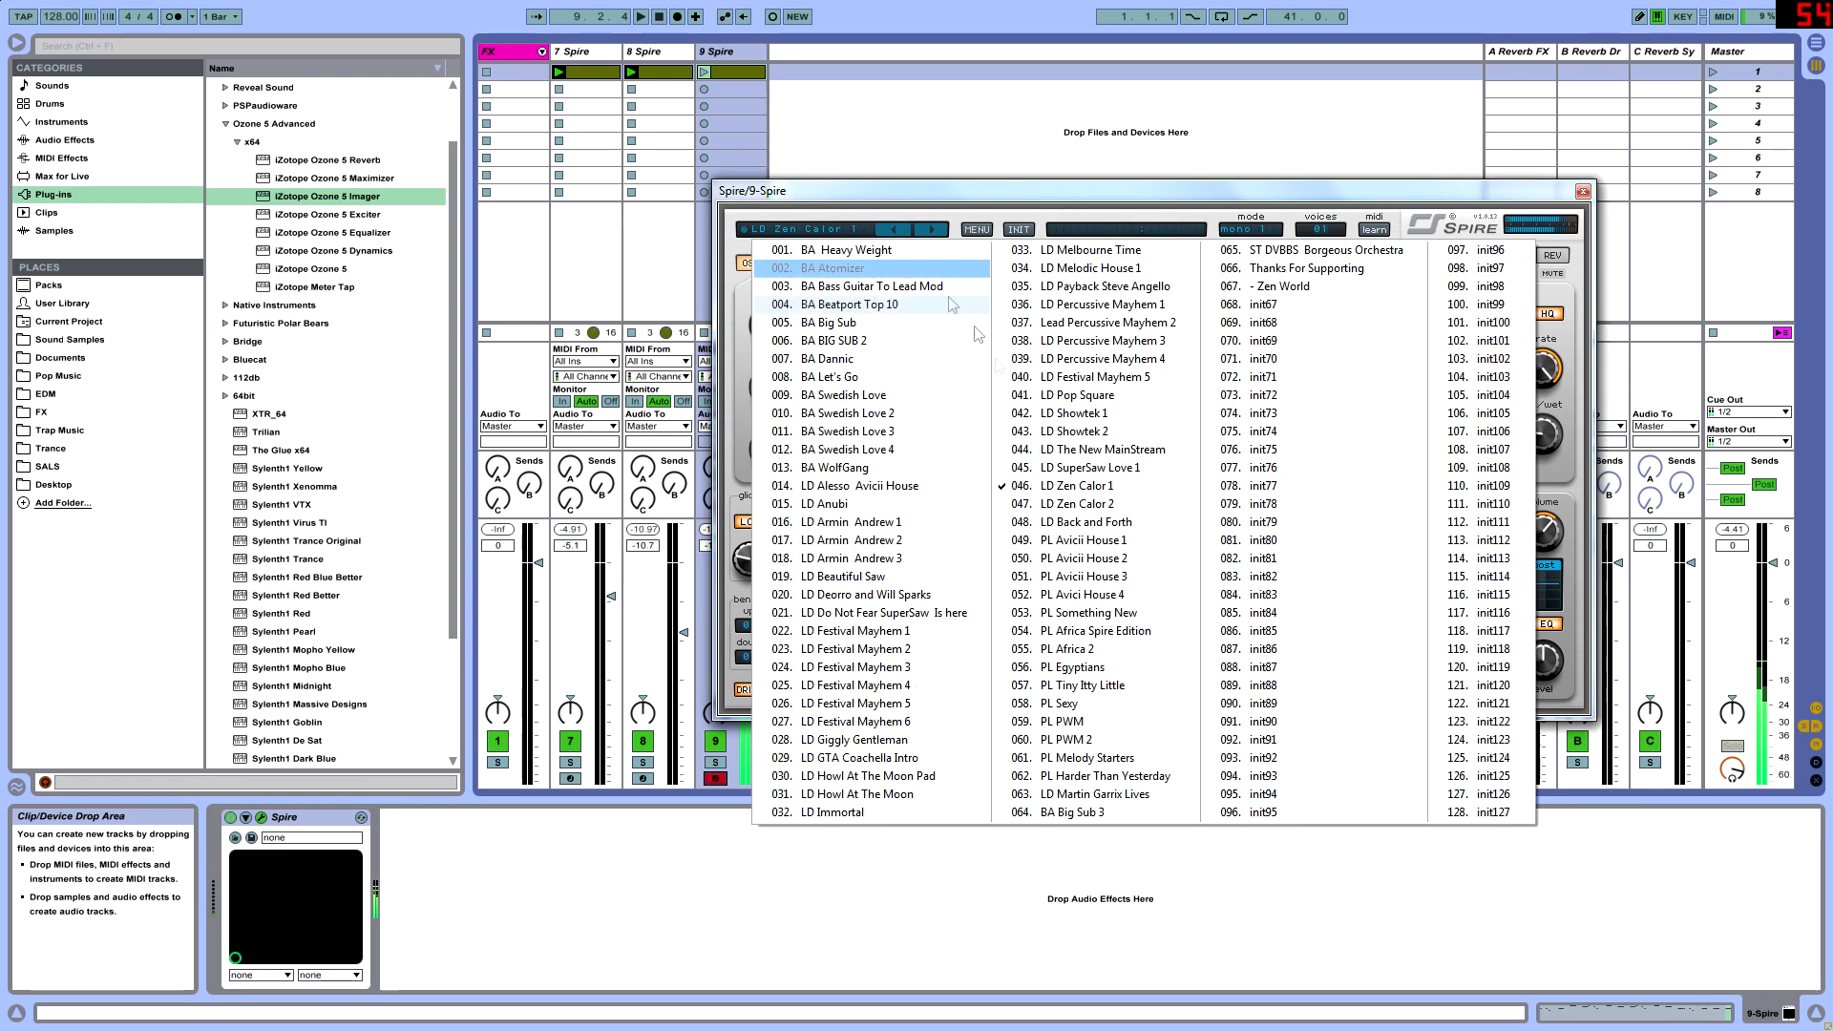
pyautogui.click(1081, 506)
pyautogui.click(920, 227)
pyautogui.click(1079, 467)
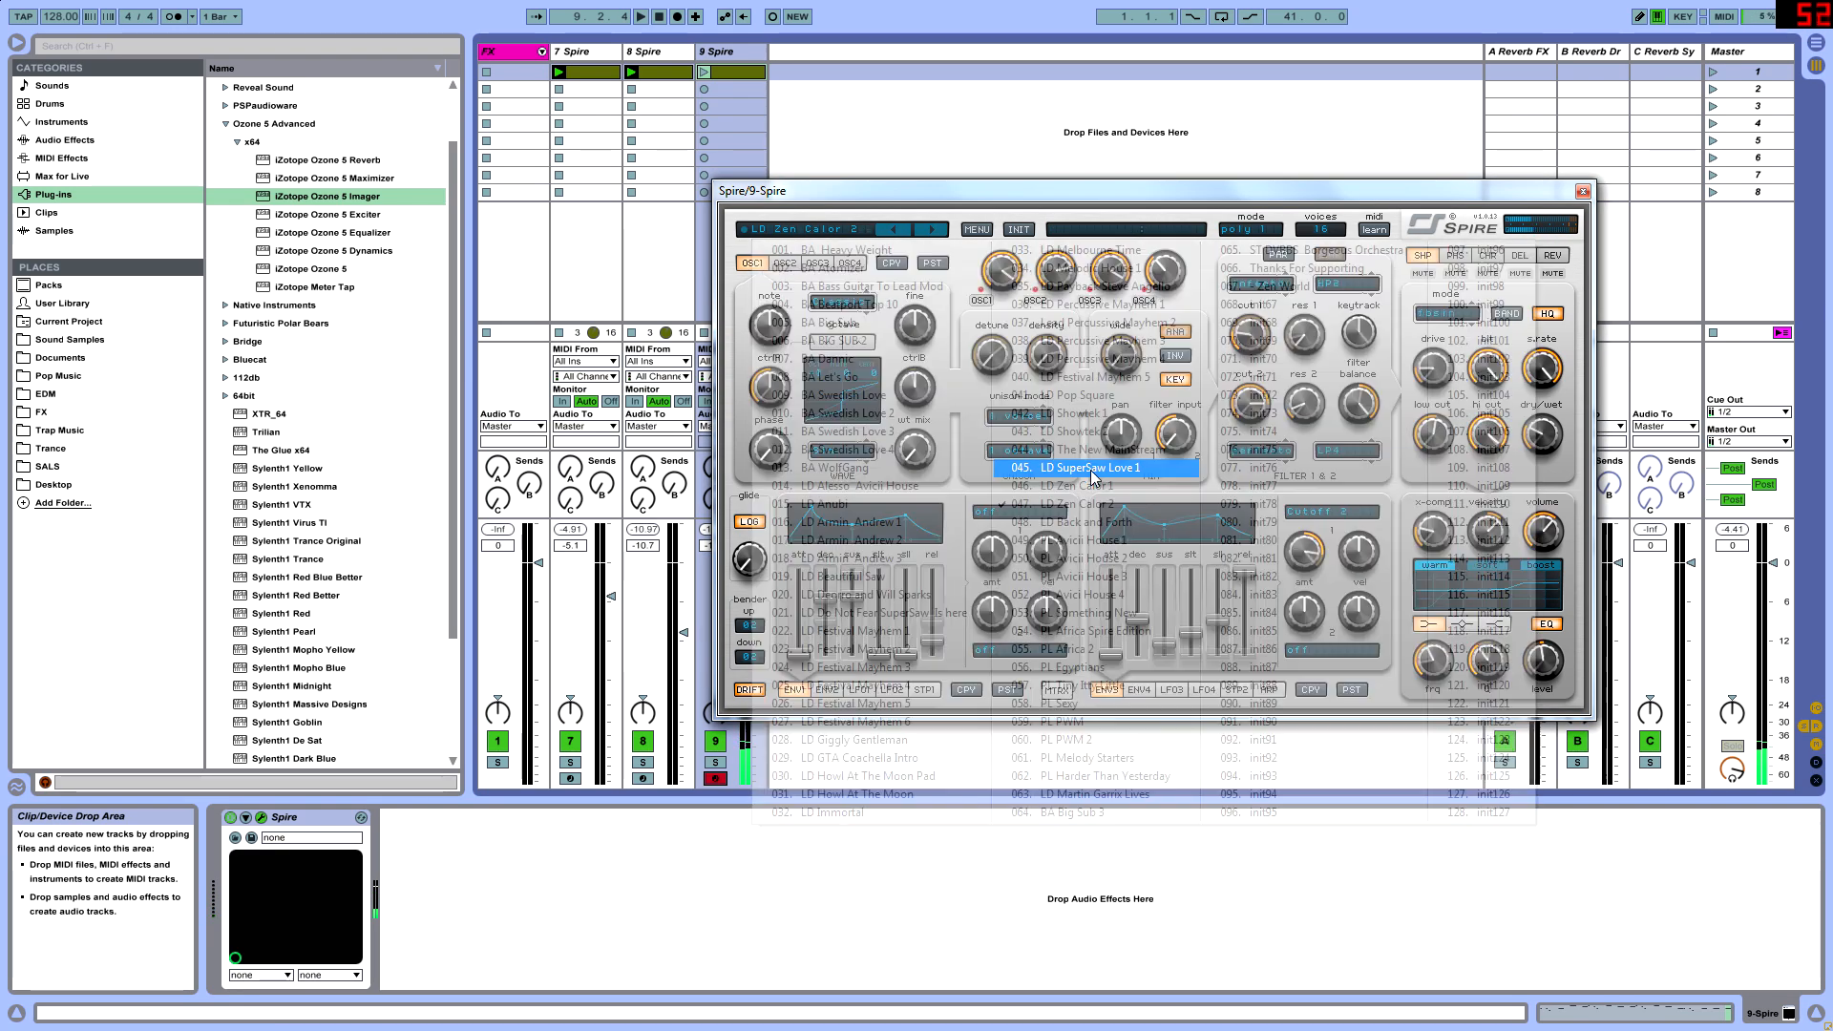
pyautogui.click(838, 233)
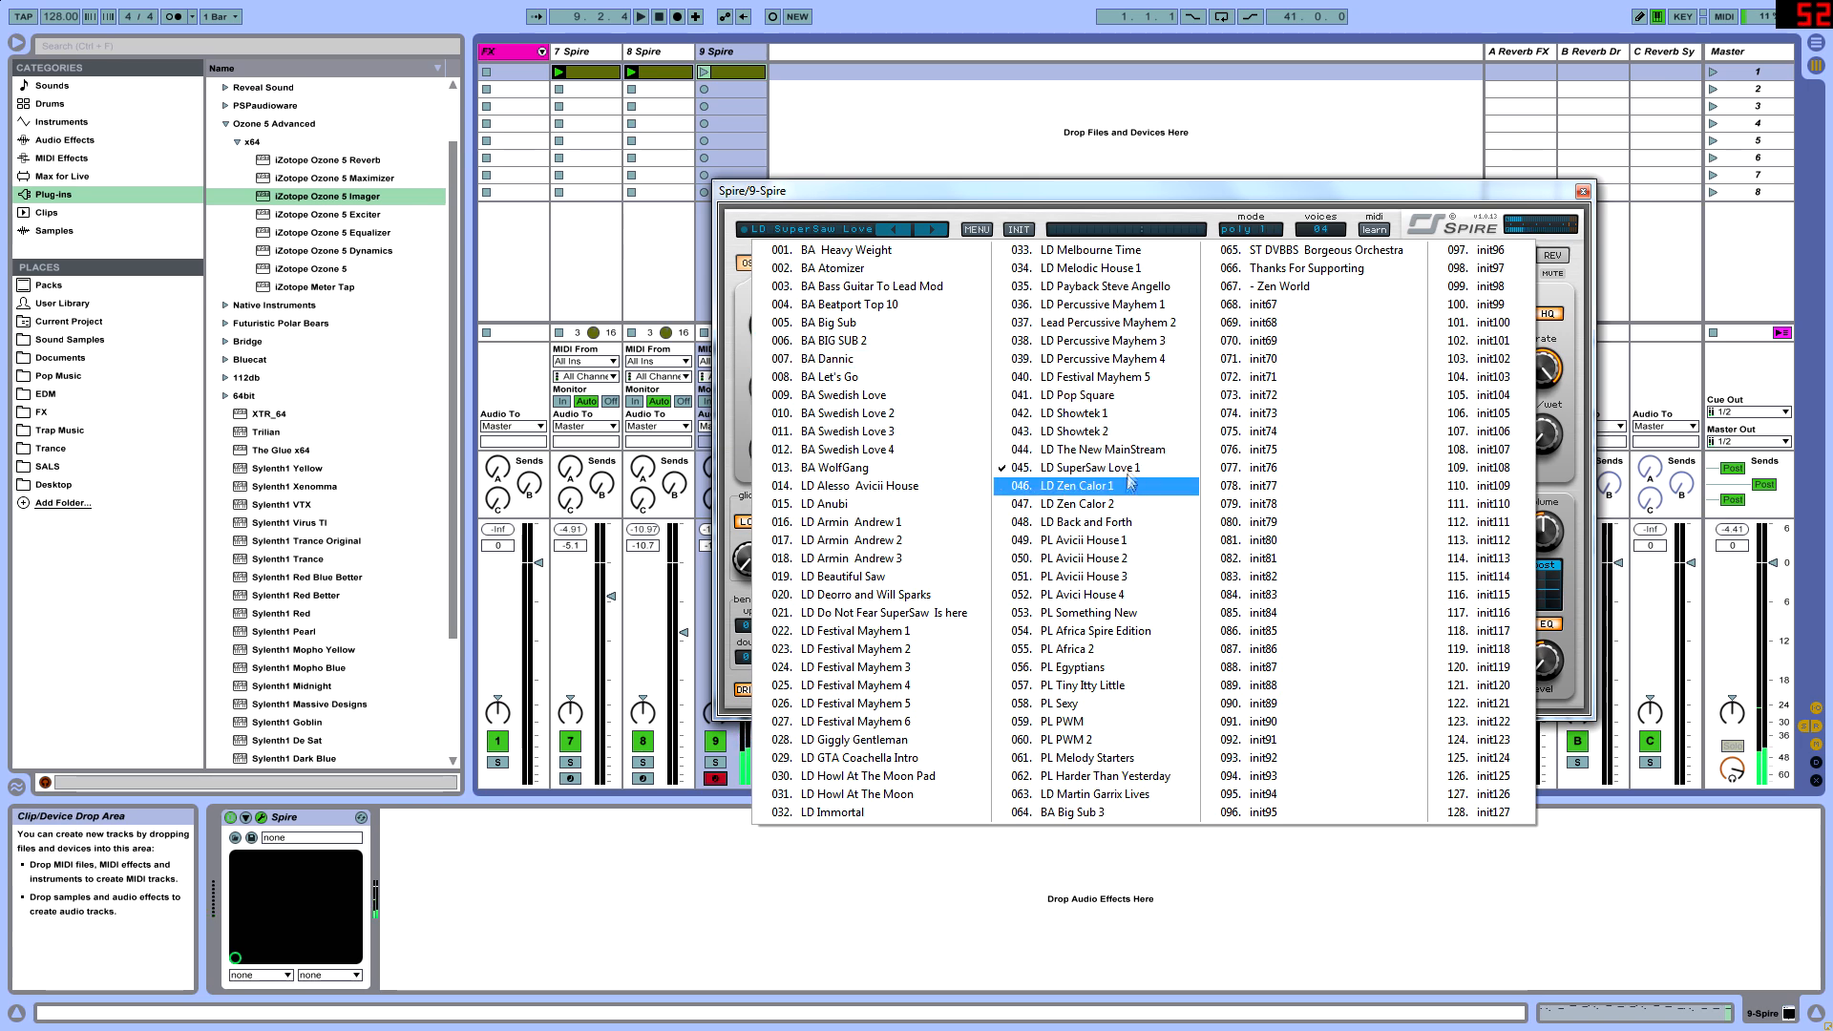
pyautogui.click(1082, 451)
pyautogui.click(839, 233)
pyautogui.click(1079, 430)
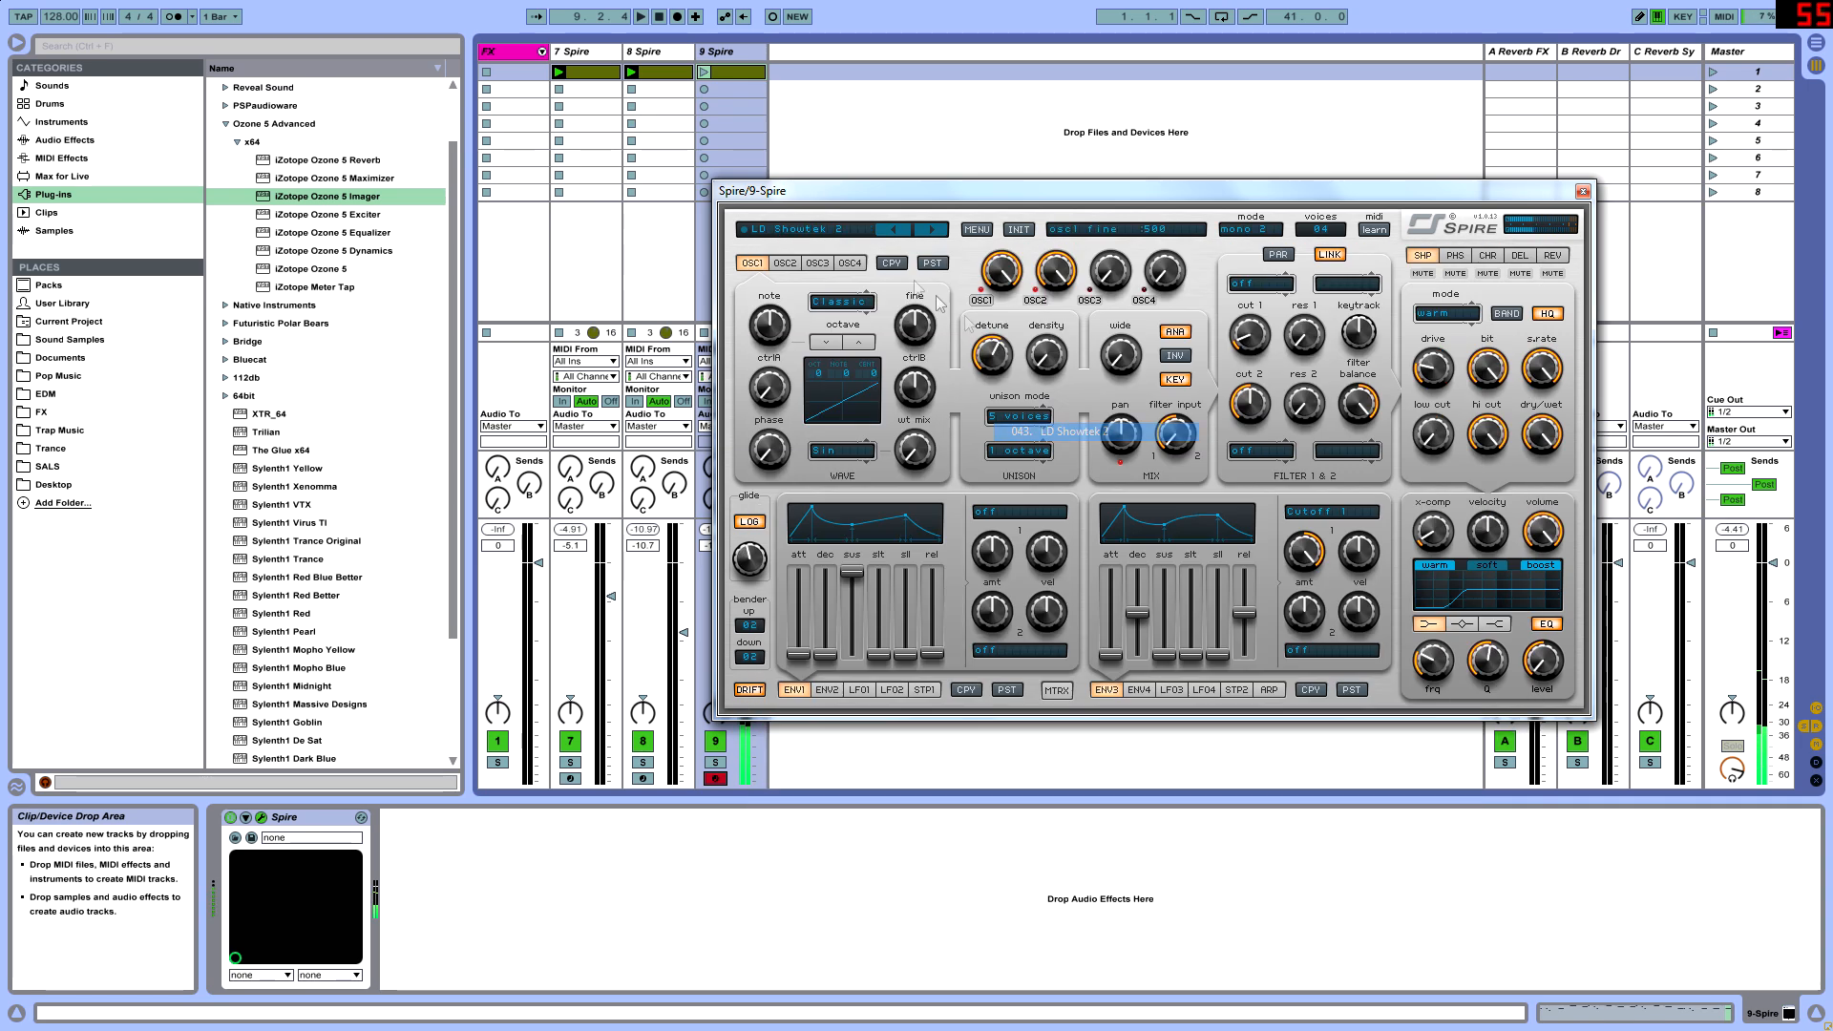
# - Load the LD SuperSaw Love 1 preset on track 9, close the synth window and lower the track volume to -5.6
pyautogui.click(849, 231)
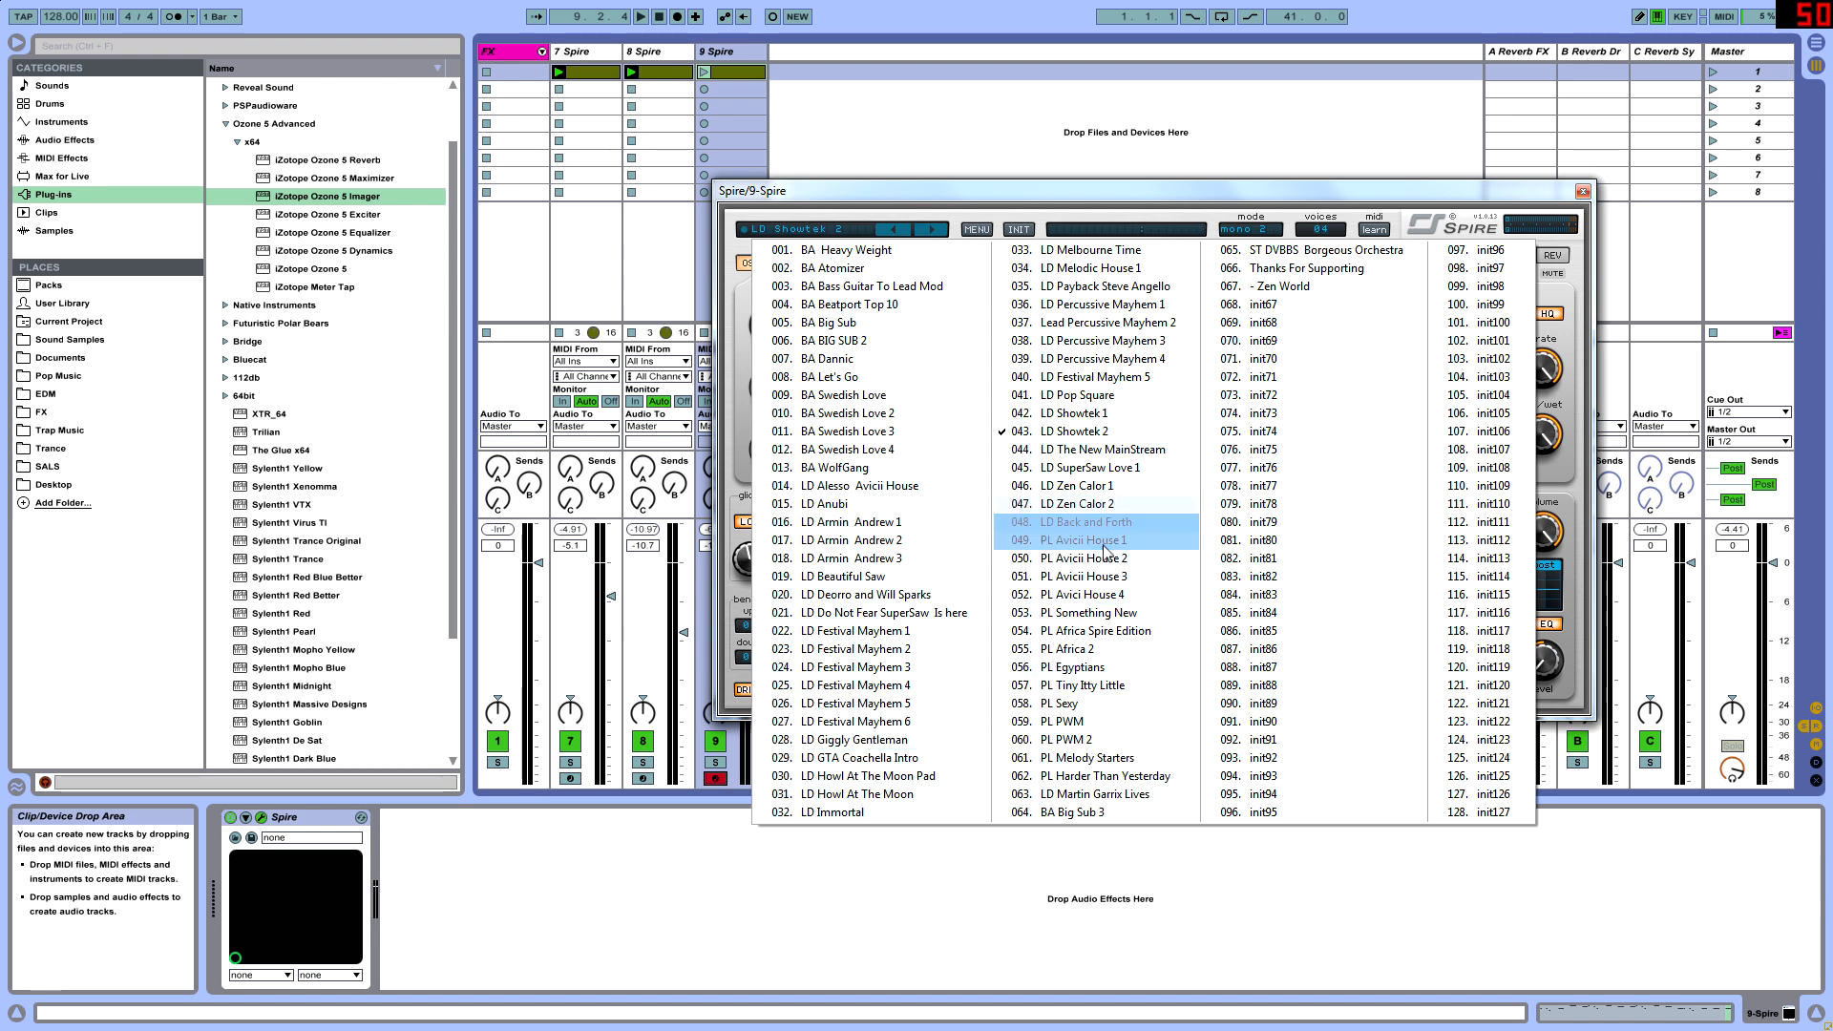
pyautogui.click(1098, 468)
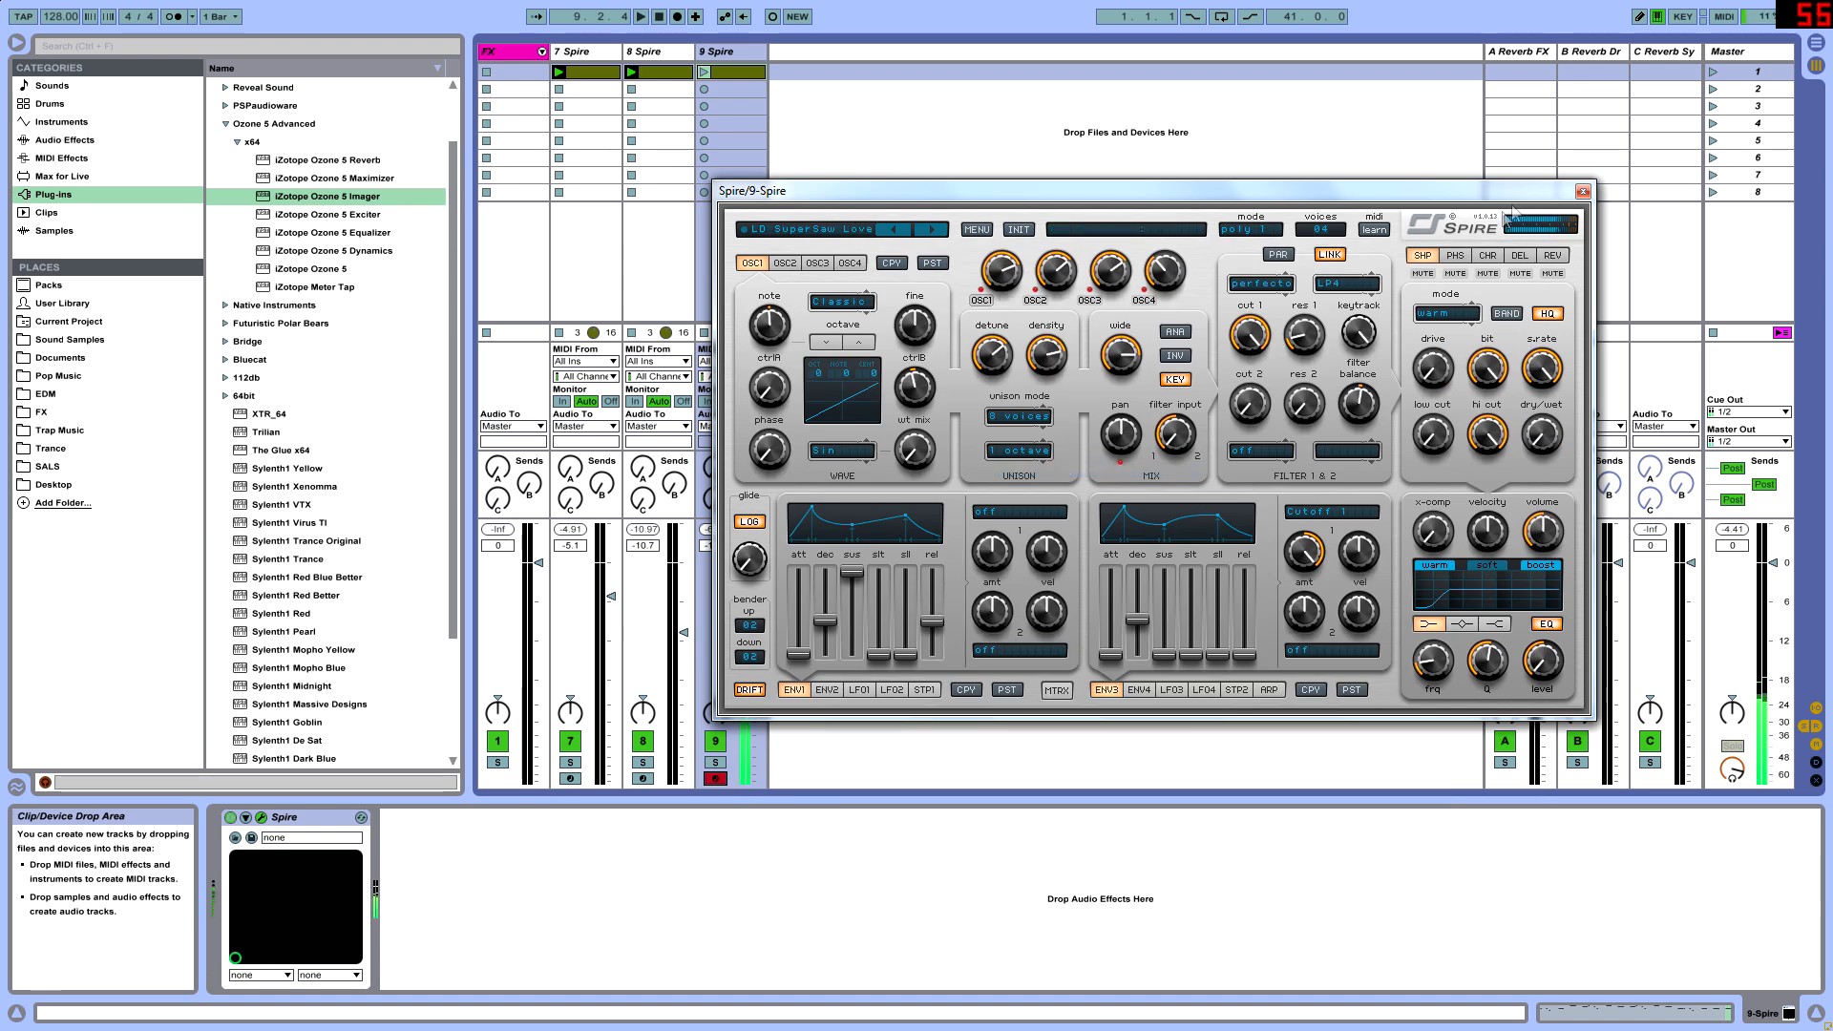
pyautogui.click(1583, 191)
pyautogui.moveTo(757, 574); pyautogui.dragTo(756, 599)
pyautogui.press('Tab')
pyautogui.press('Tab')
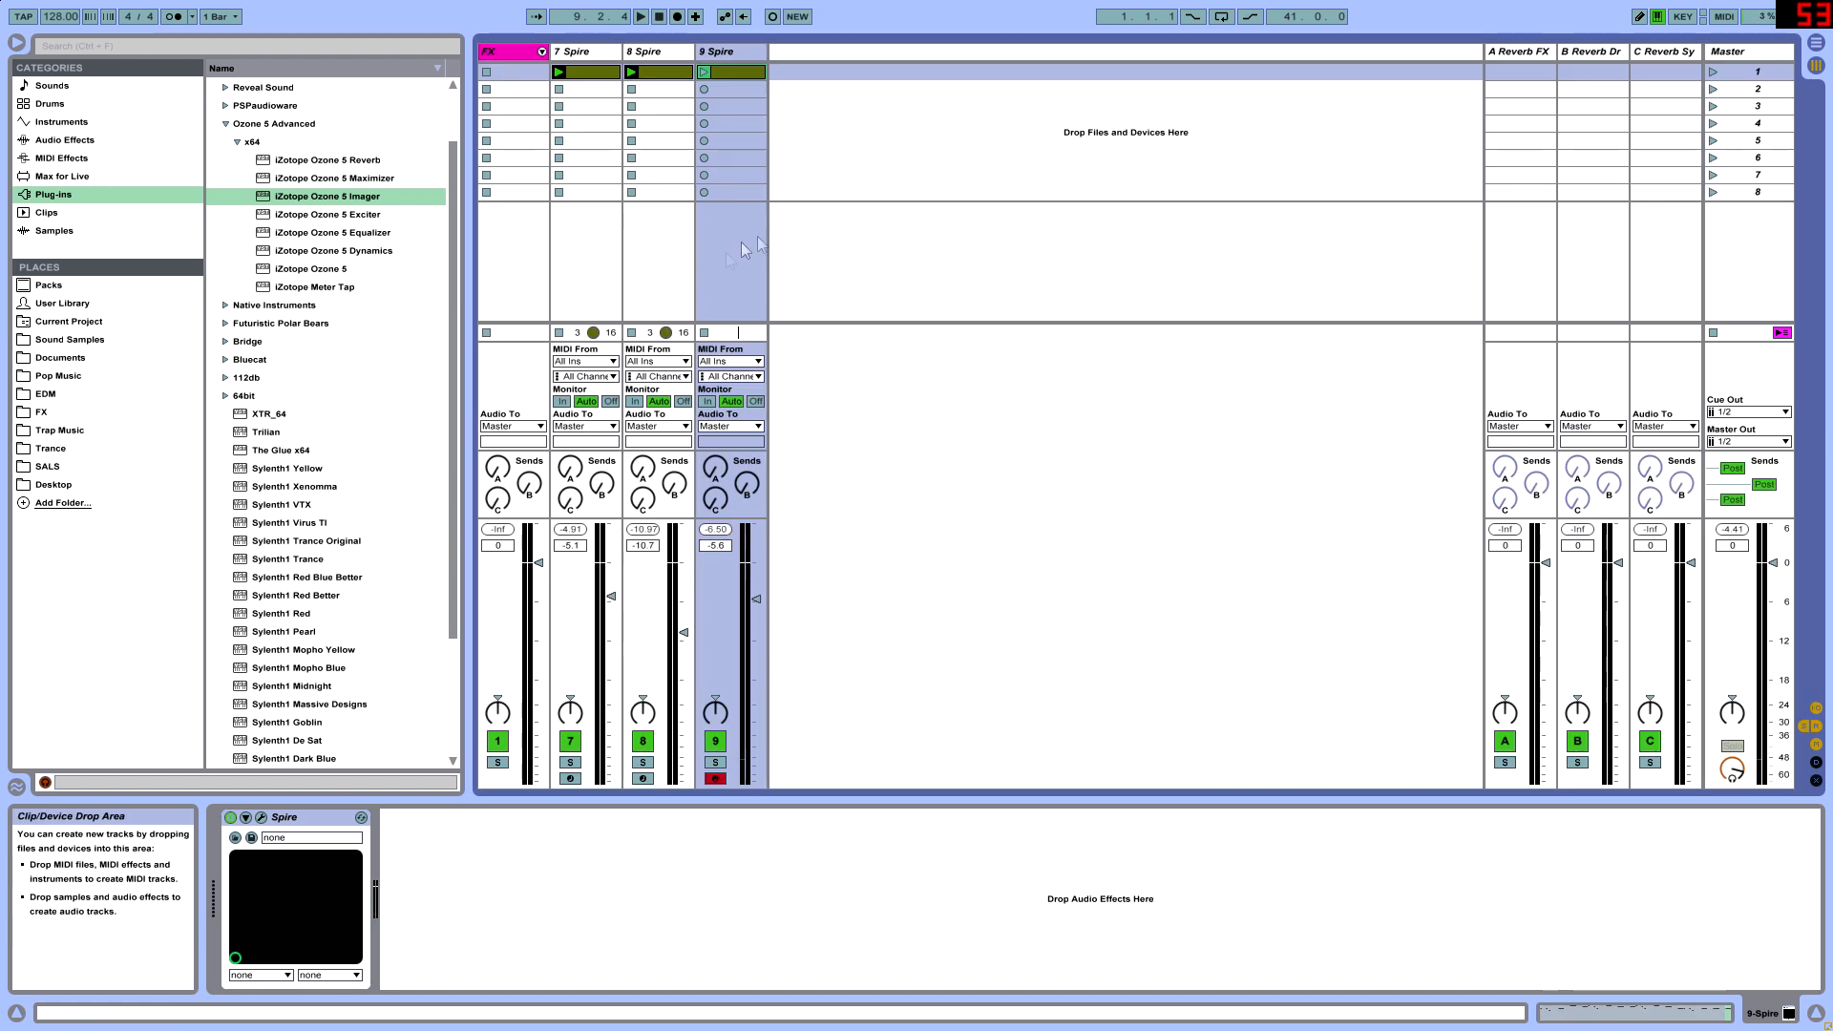
# - Open the 9 Spire clip's notes and give the note editor more height
pyautogui.click(656, 80)
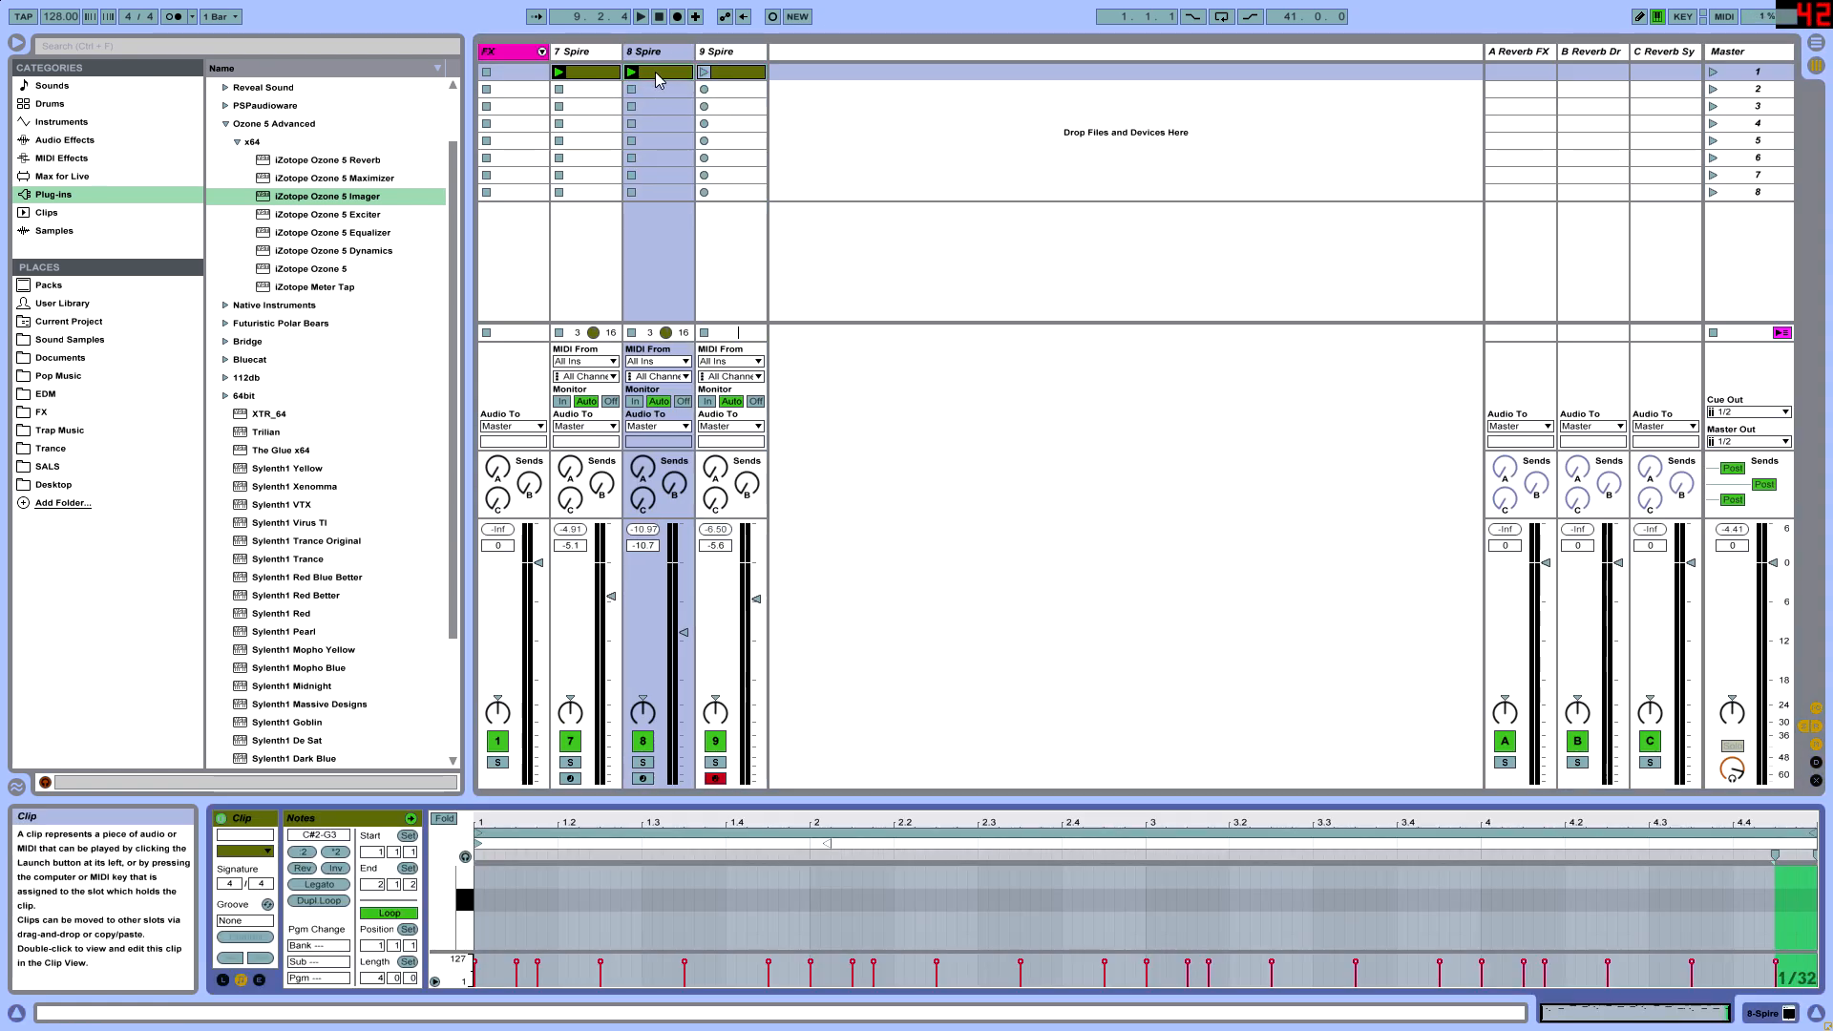
pyautogui.press('Tab')
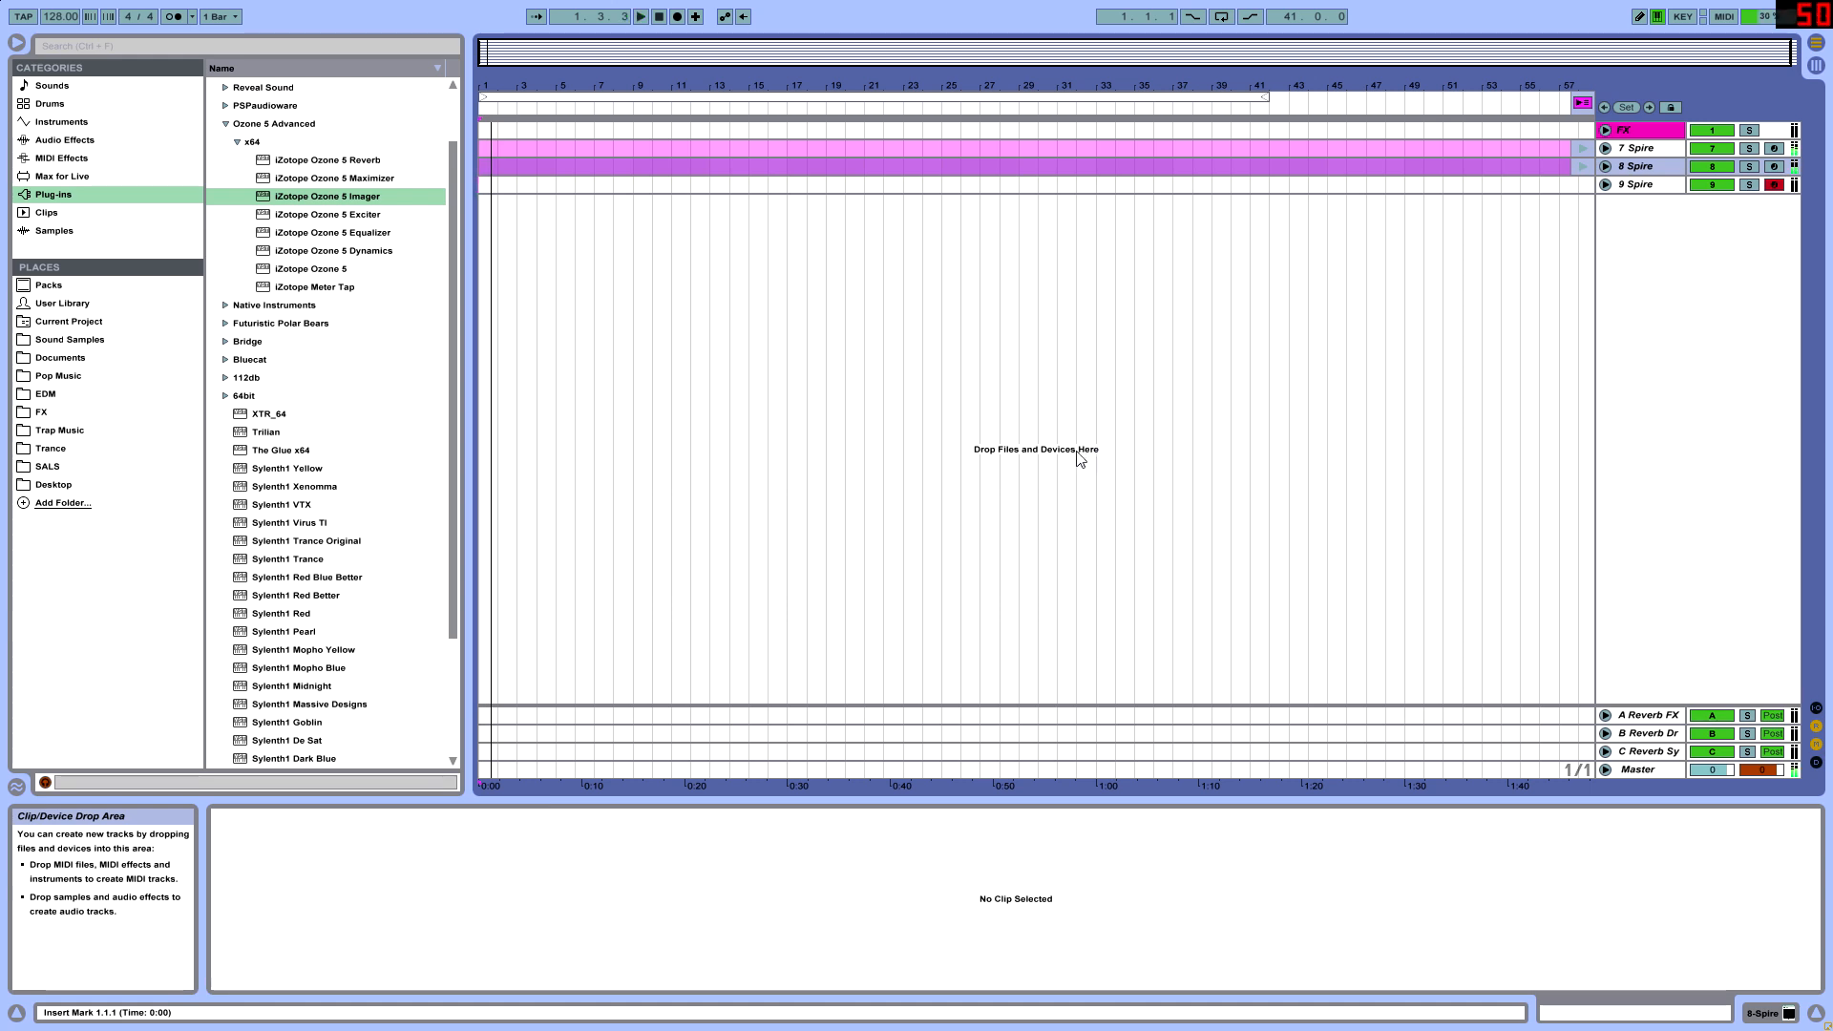
pyautogui.press('Tab')
pyautogui.doubleClick(735, 74)
pyautogui.moveTo(808, 803); pyautogui.dragTo(809, 592)
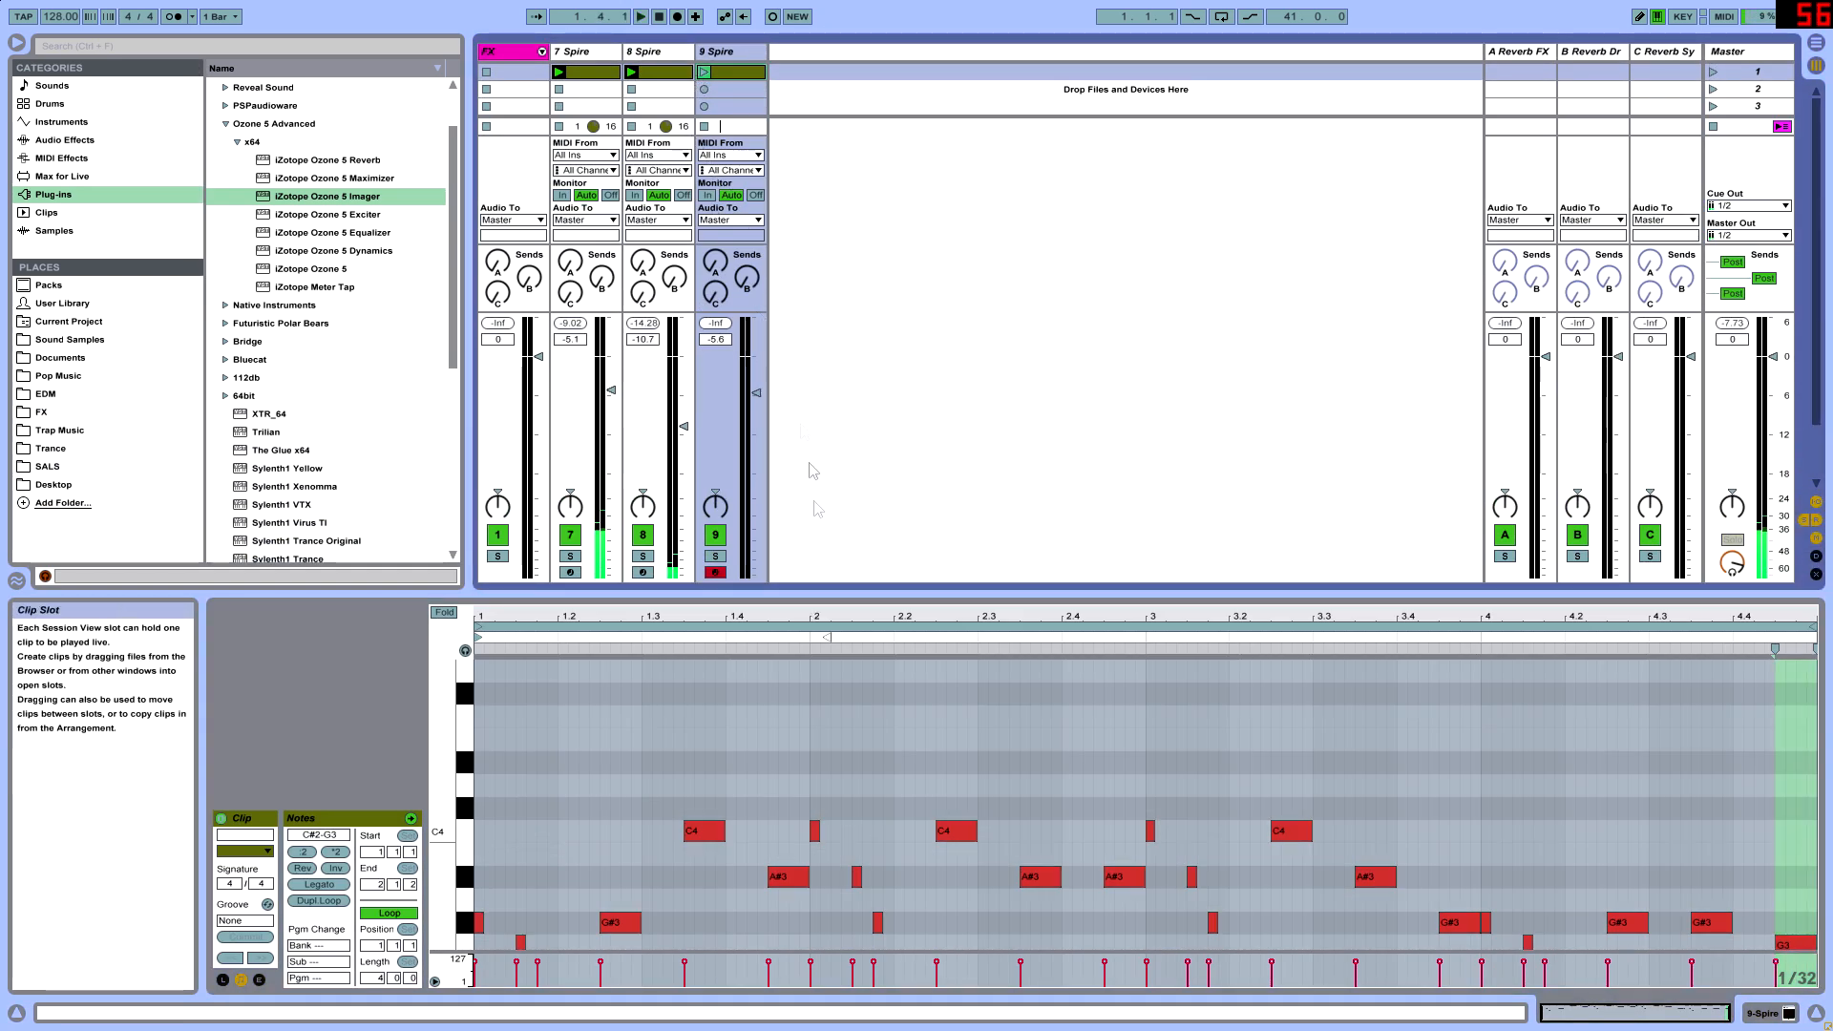
# - Launch the 9 Spire clip and delete all its unmuted melody notes from F3 to C4
pyautogui.click(705, 73)
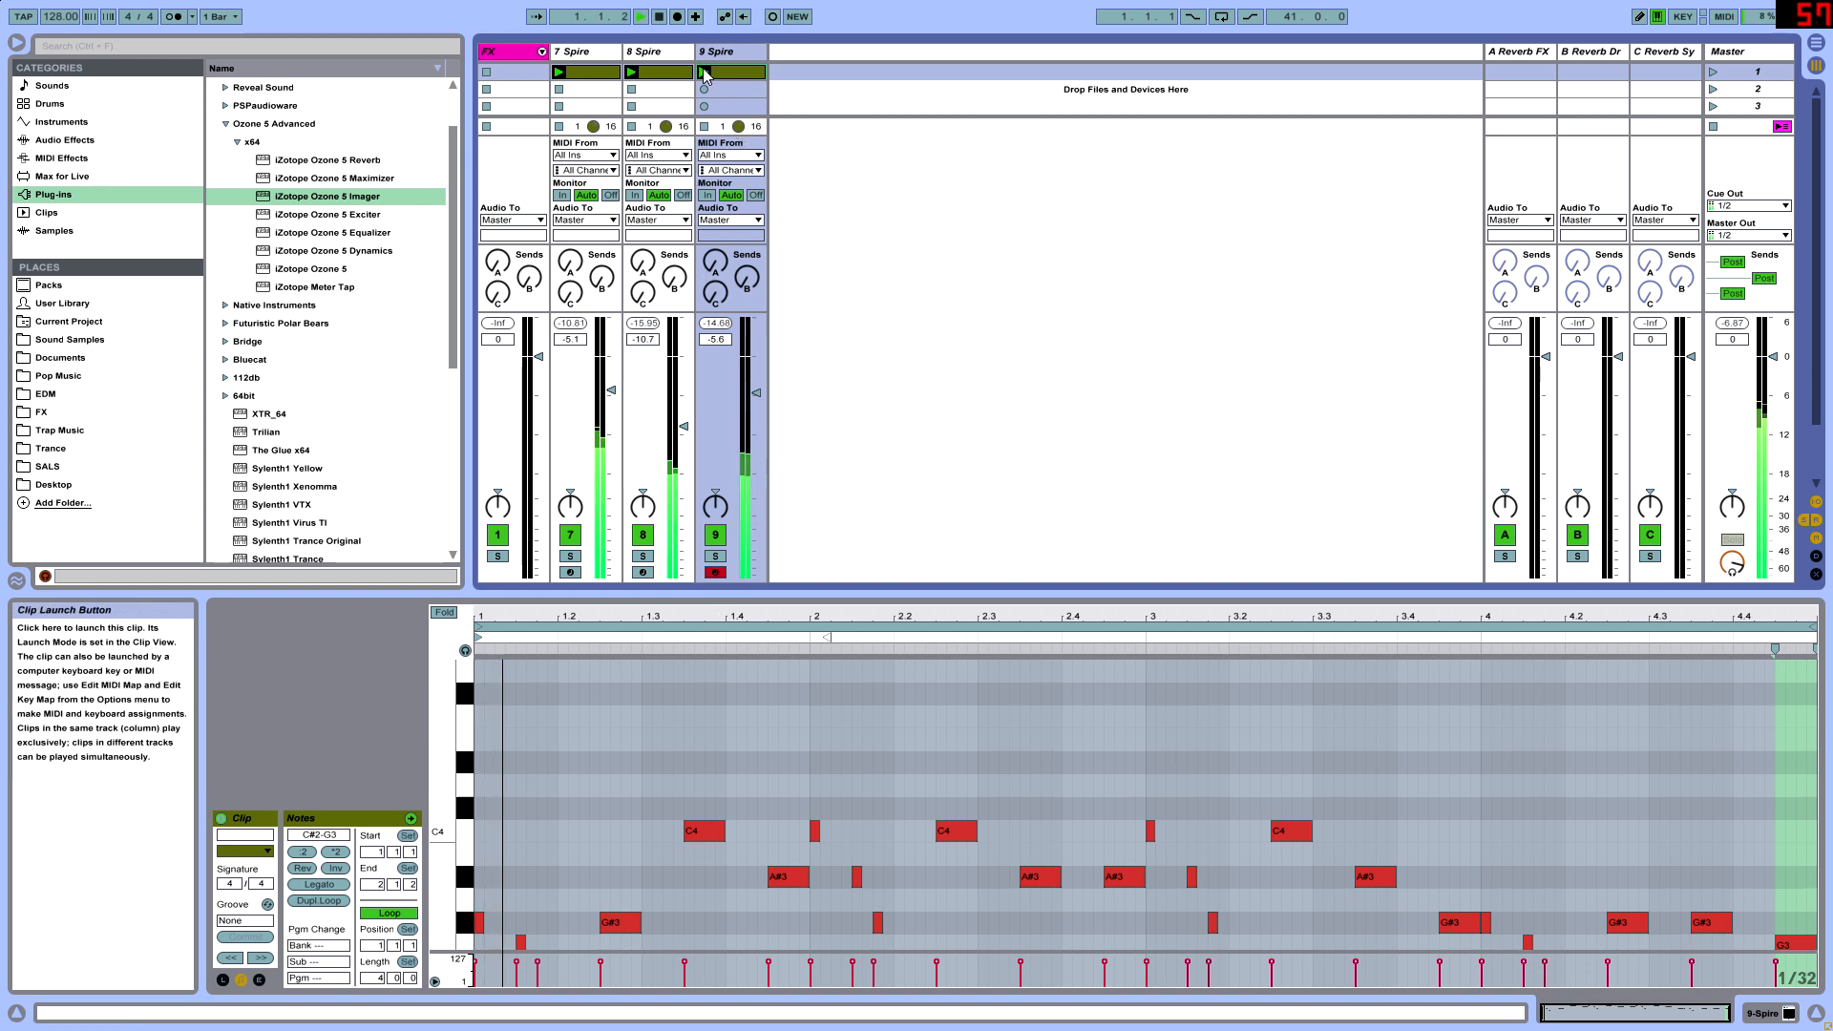
pyautogui.moveTo(809, 592); pyautogui.dragTo(809, 284)
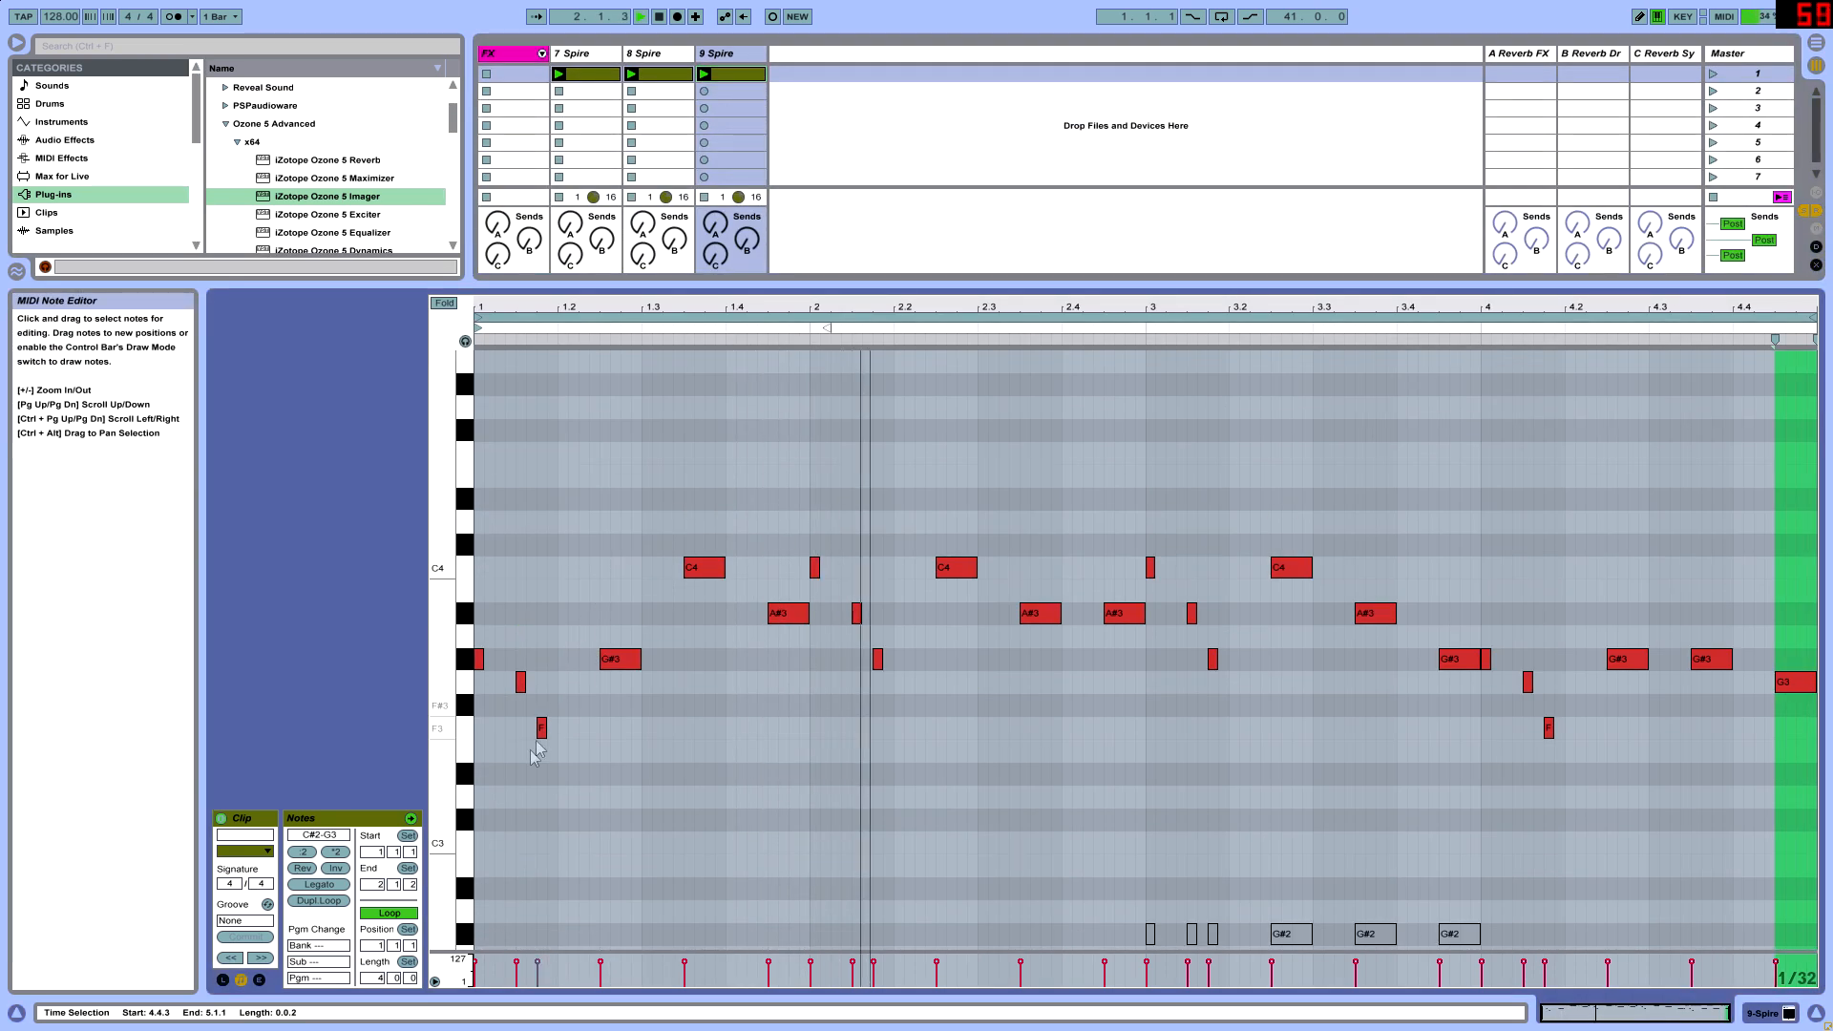
pyautogui.moveTo(465, 749); pyautogui.dragTo(1625, 506)
pyautogui.press('Delete')
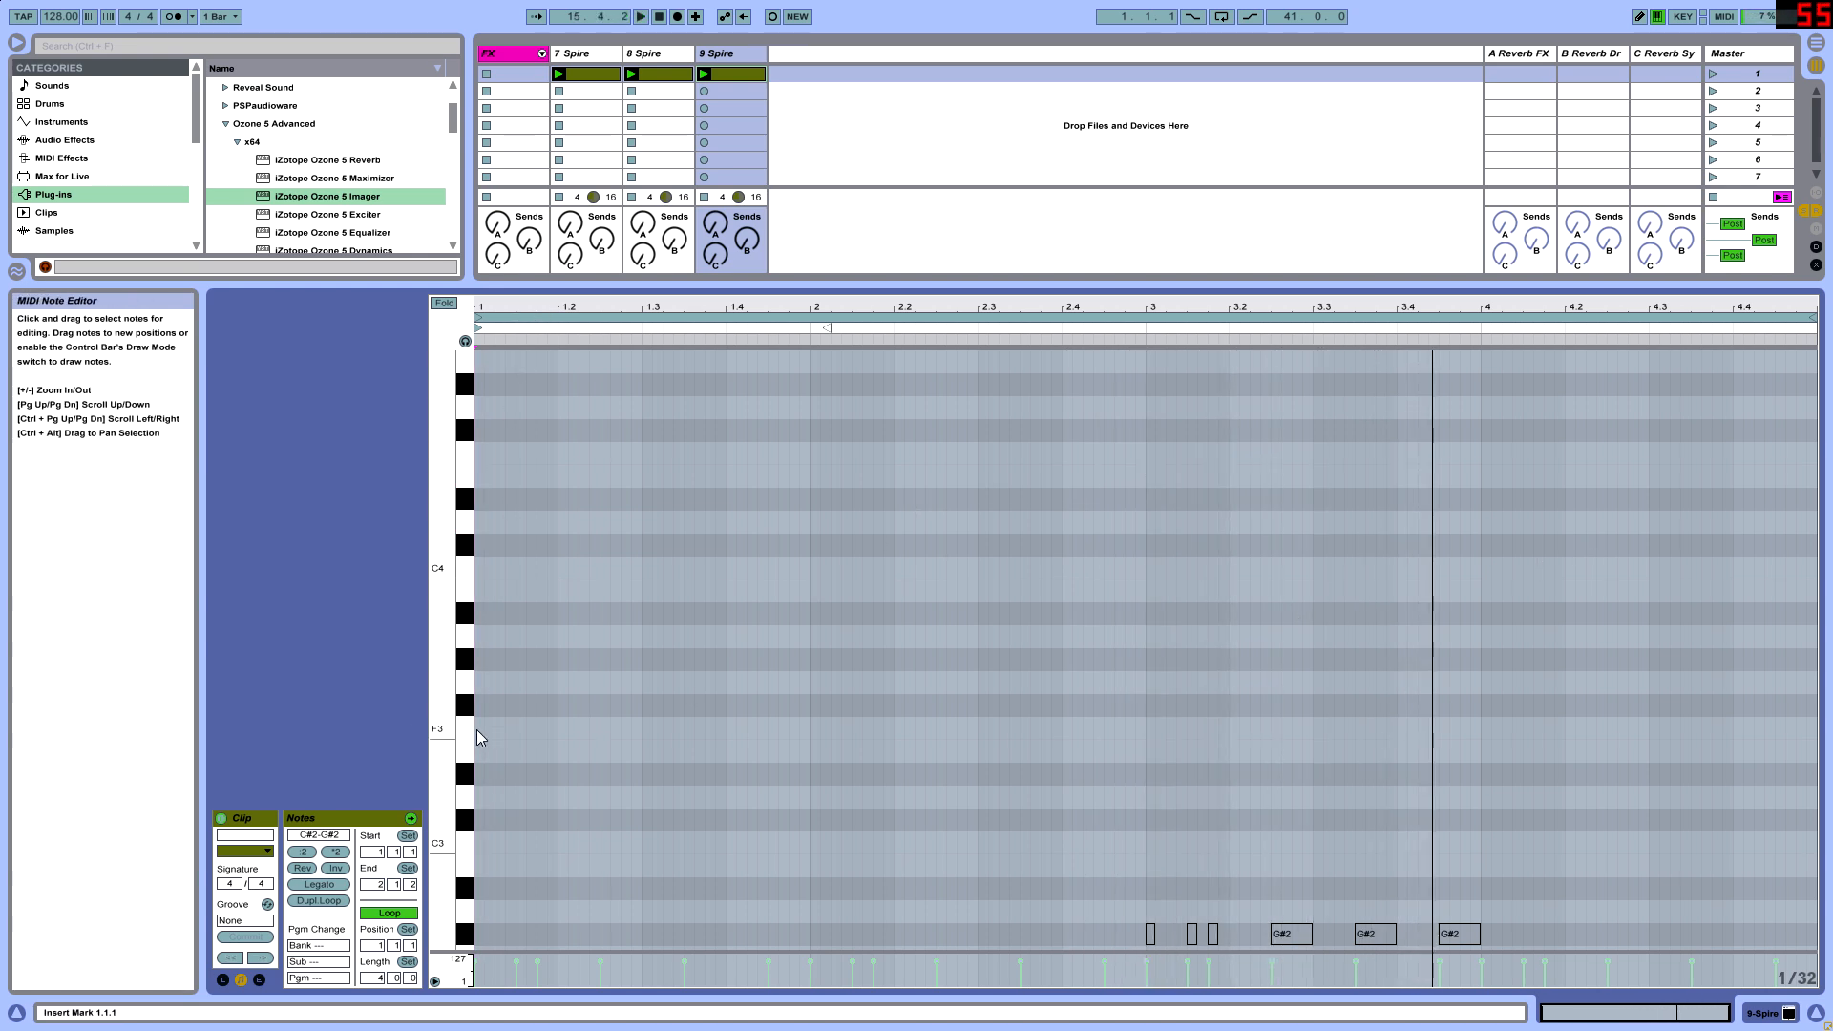
# - Draw sixteenth notes F3, G#3 and F3 in sequence from the start of bar 1 and play them back
pyautogui.moveTo(517, 310); pyautogui.dragTo(790, 421)
pyautogui.moveTo(688, 738); pyautogui.dragTo(614, 737)
pyautogui.scroll(2, 626, 737)
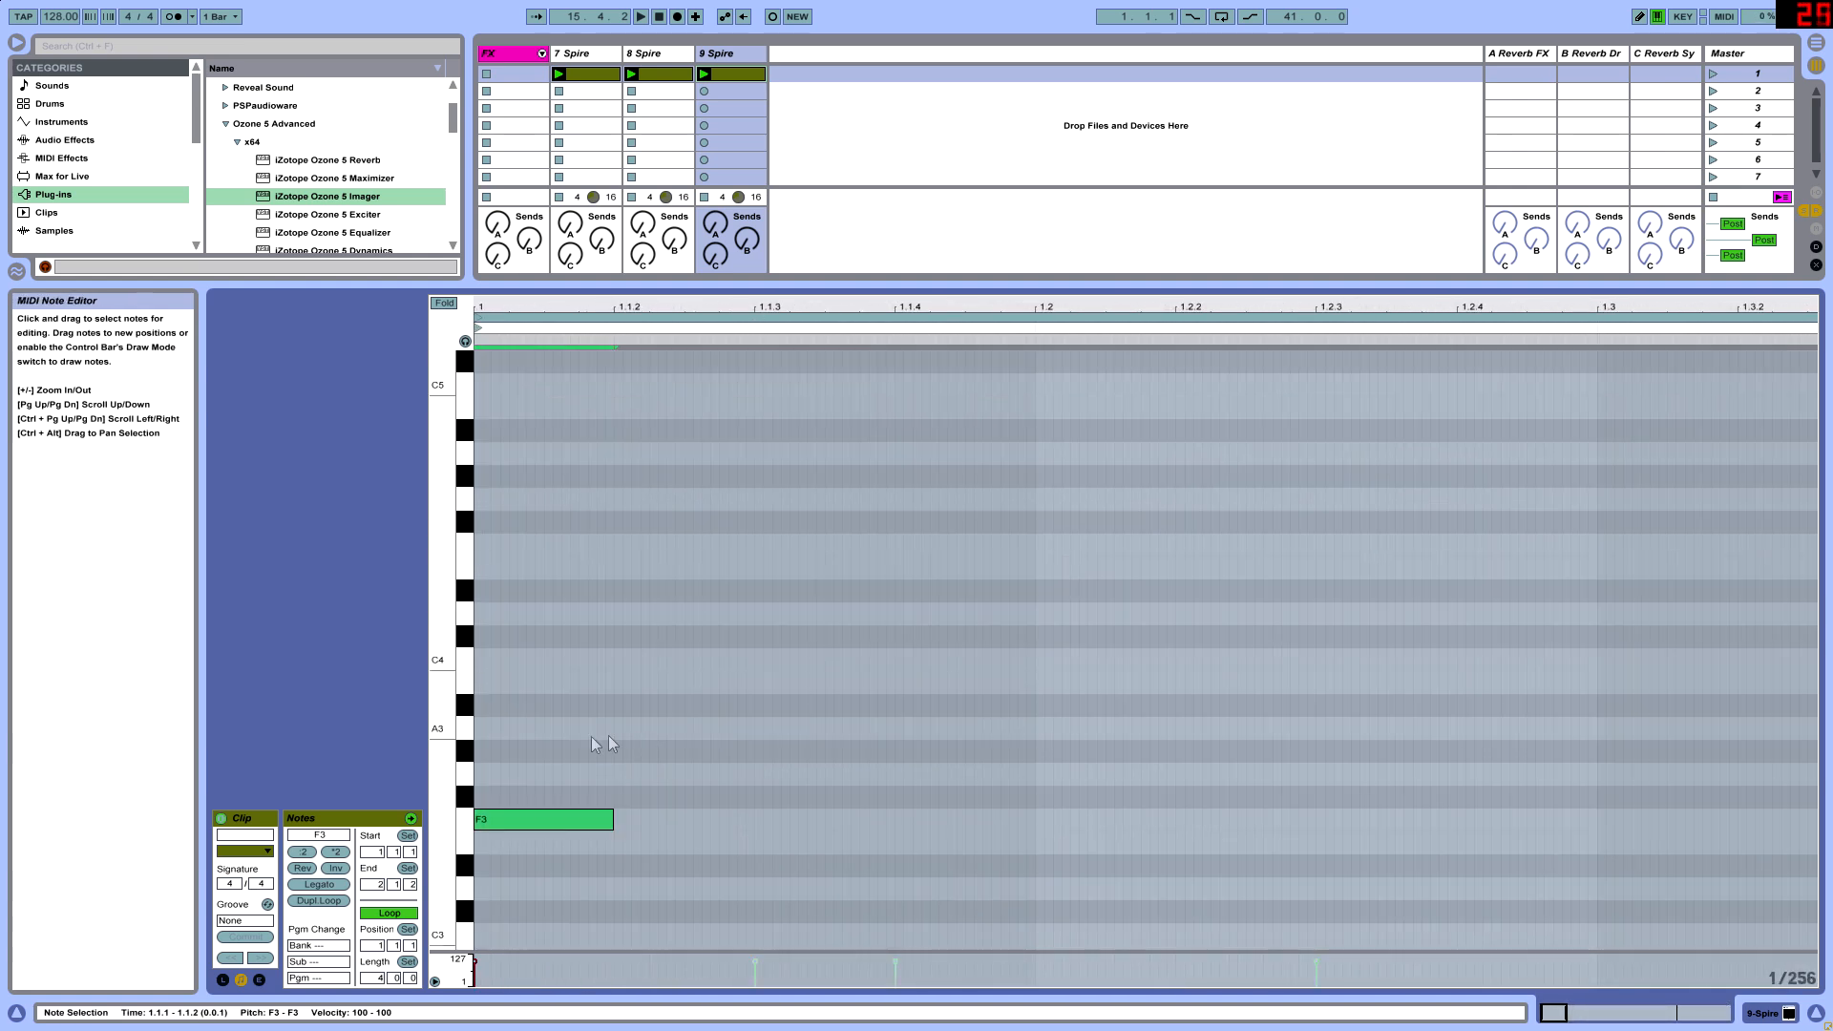
pyautogui.moveTo(530, 819); pyautogui.dragTo(806, 827)
pyautogui.press('space')
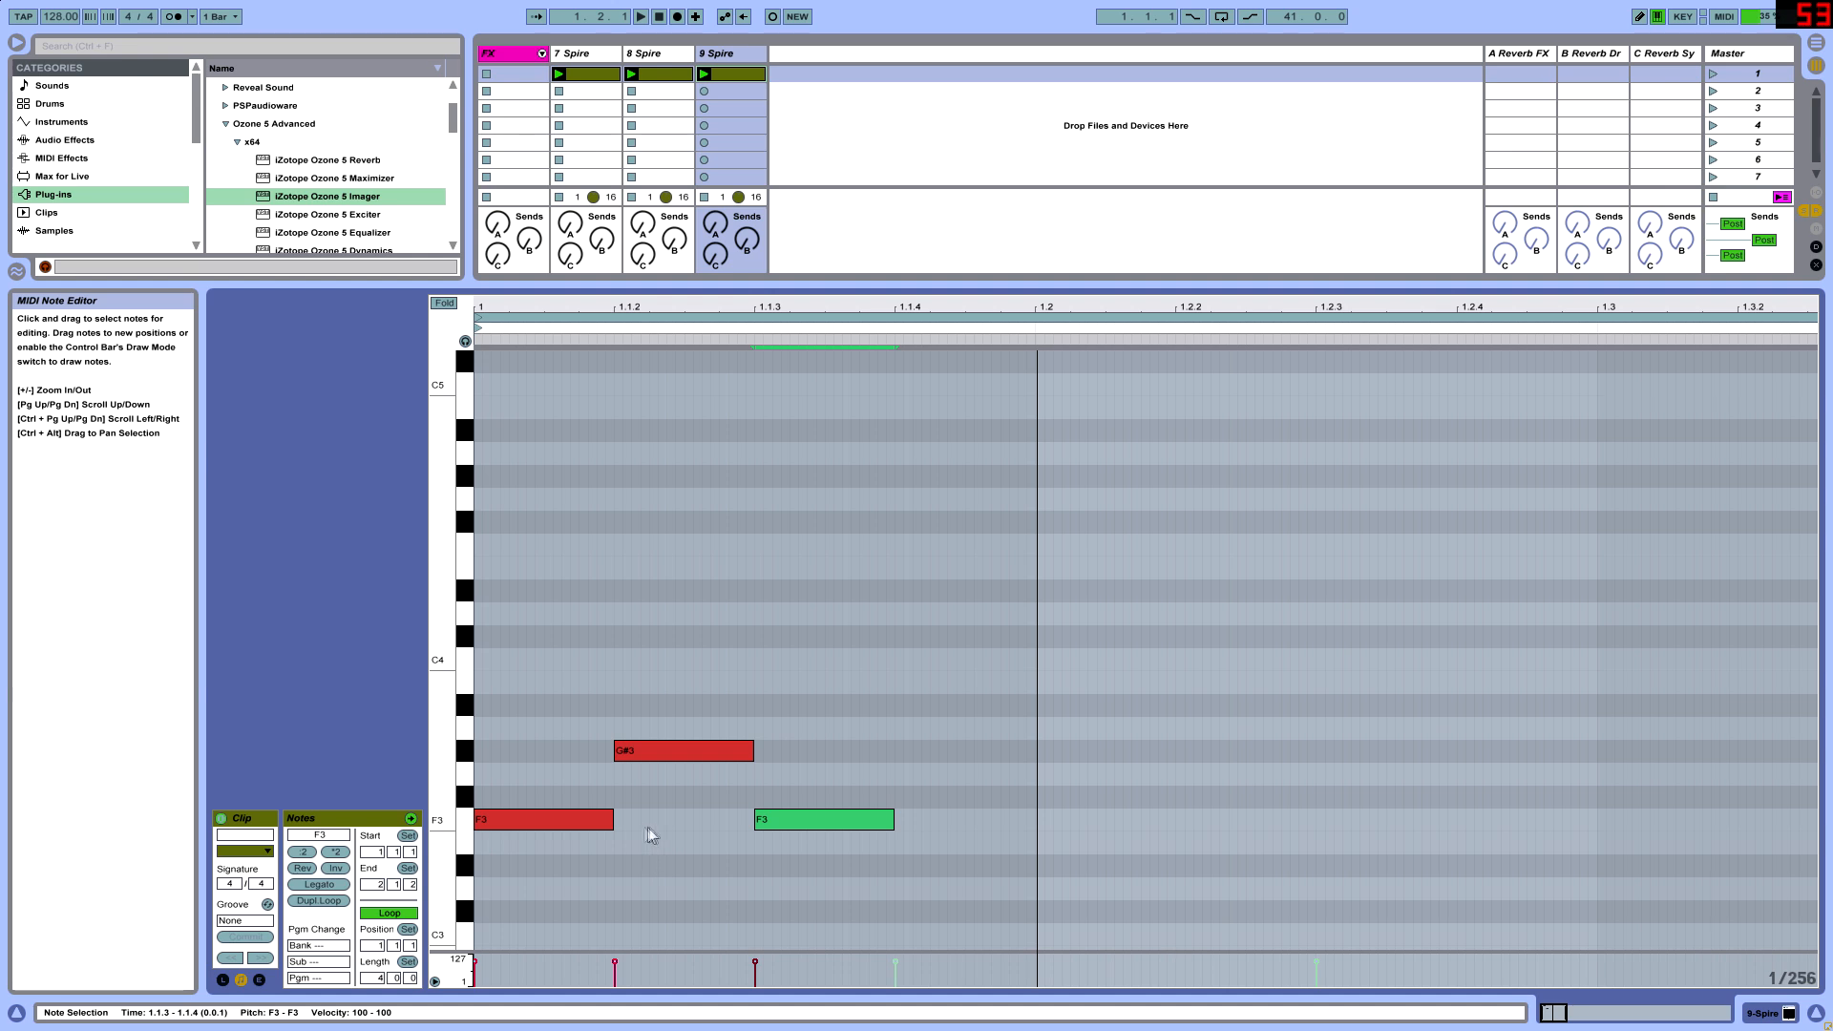
# - Reduce the phrase to two back-to-back notes: F3 lengthened to just before 1.1.3, followed by G#3 up to beat 1.2
pyautogui.moveTo(615, 823); pyautogui.dragTo(744, 837)
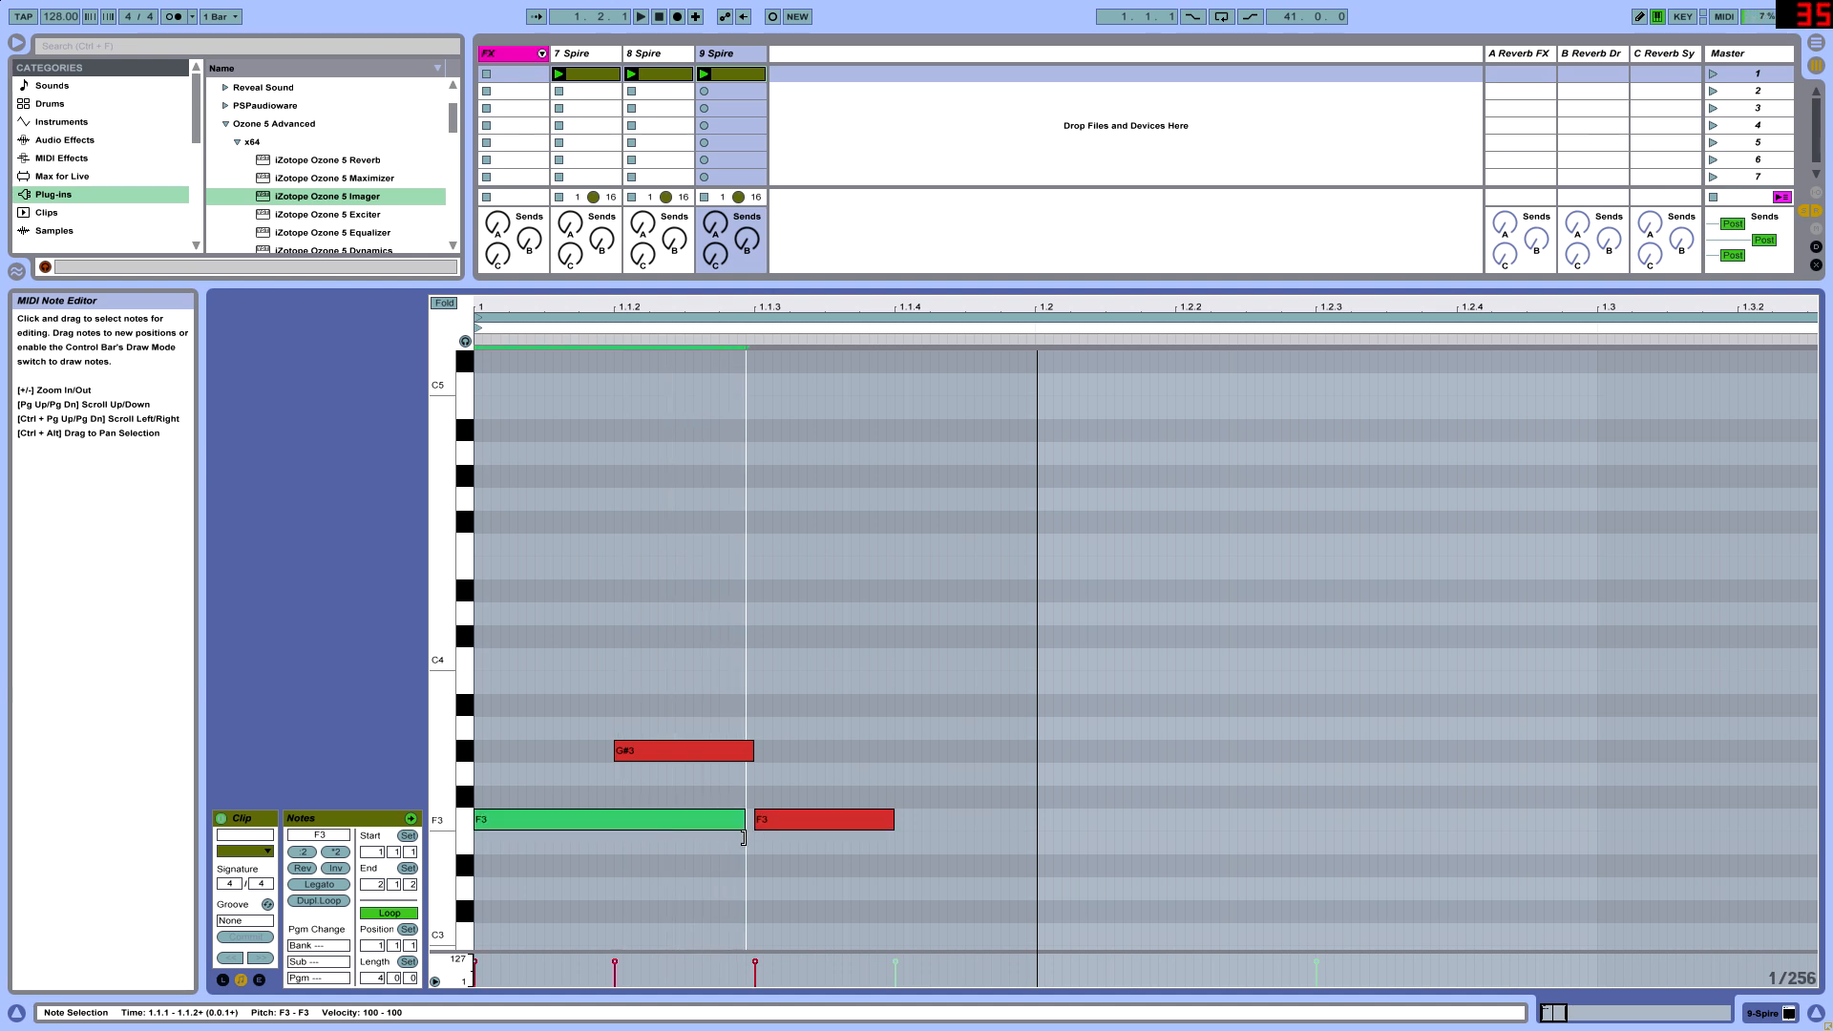
pyautogui.doubleClick(804, 827)
pyautogui.moveTo(678, 760); pyautogui.dragTo(1016, 768)
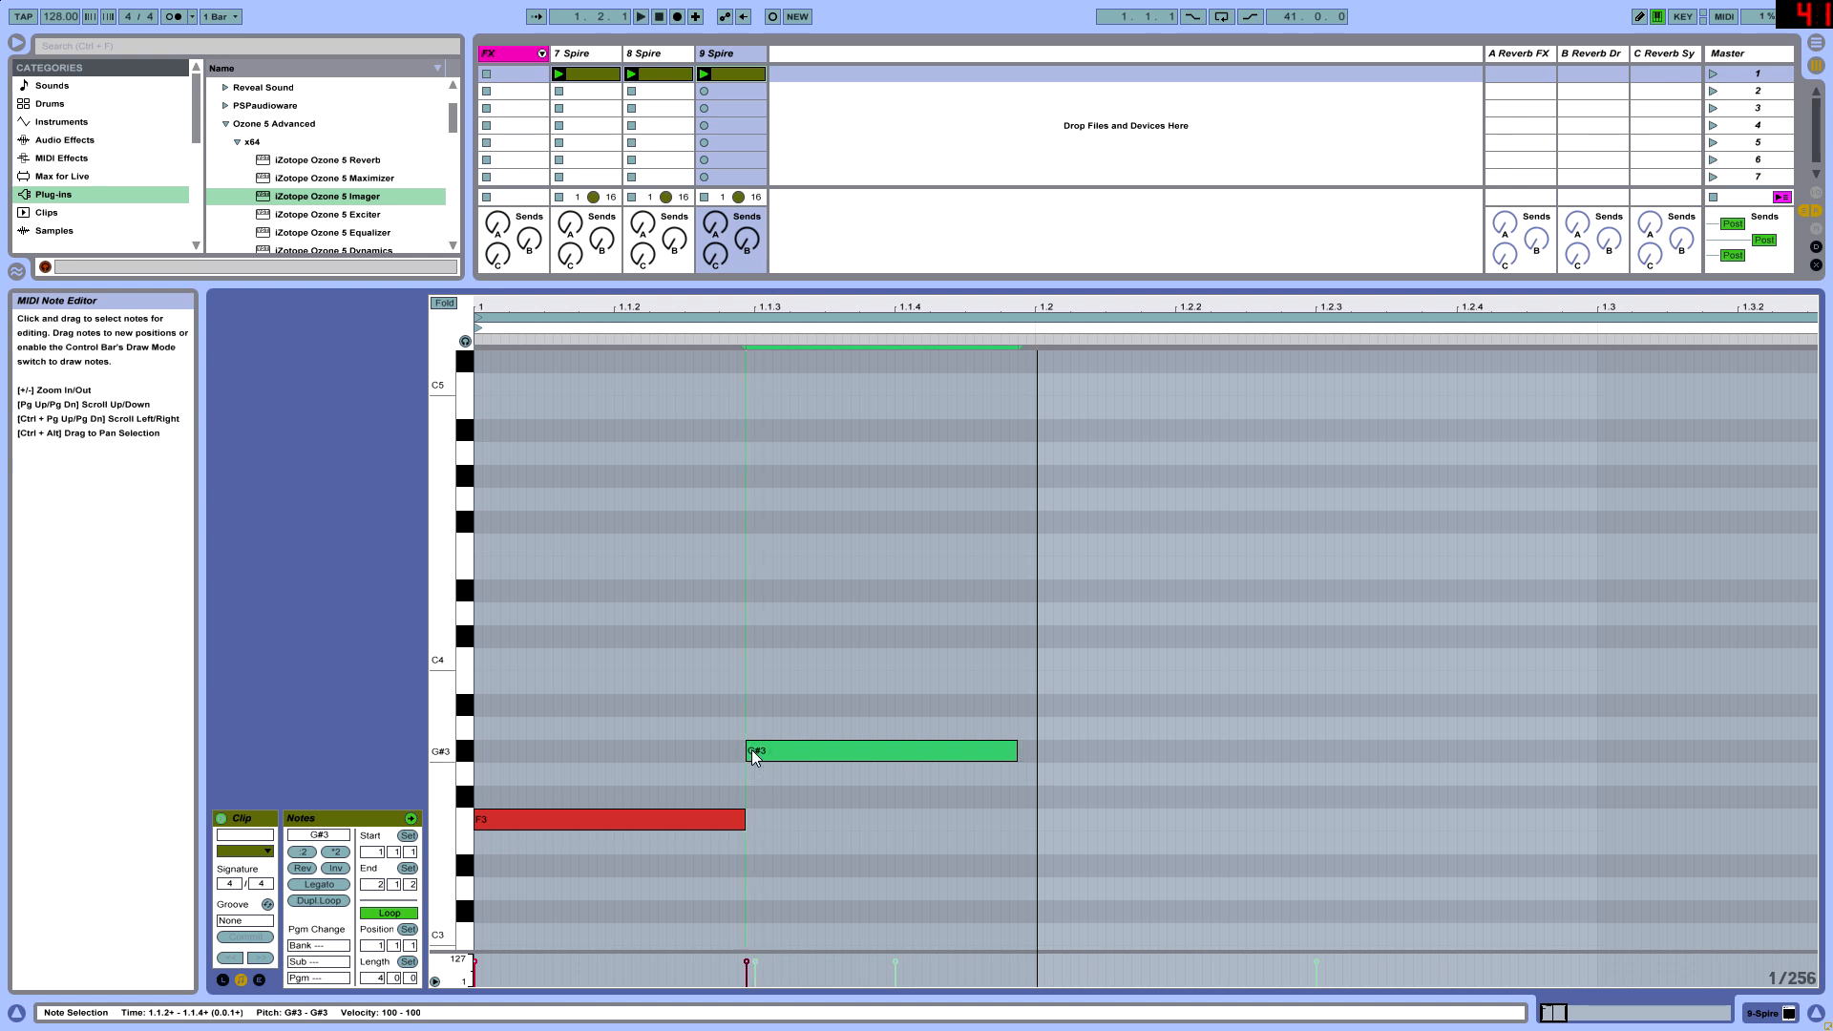
pyautogui.moveTo(1016, 754); pyautogui.dragTo(1034, 755)
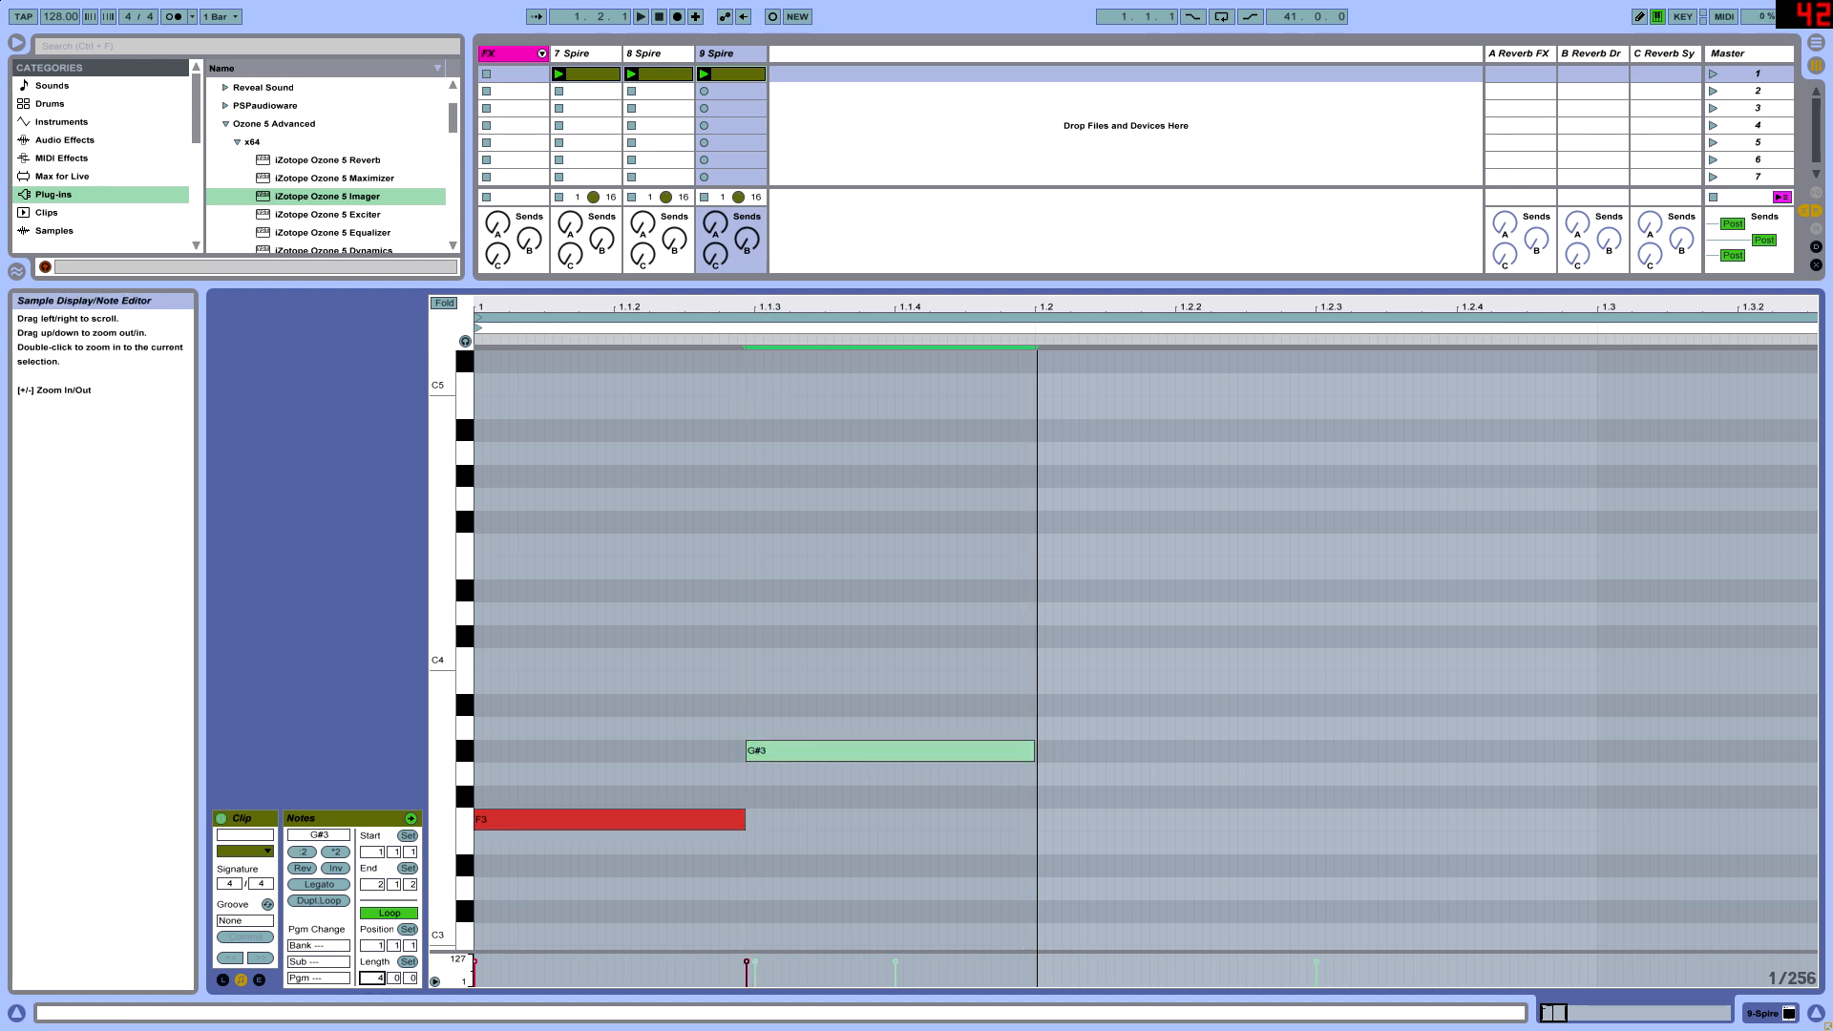
# - Try repeating the two-note phrase twice across bar 1 with the upper notes raised to A#3 and C4
pyautogui.moveTo(802, 308); pyautogui.dragTo(802, 191)
pyautogui.click(678, 708)
pyautogui.moveTo(533, 713)
pyautogui.mouseDown()
pyautogui.moveTo(522, 861)
pyautogui.moveTo(511, 821)
pyautogui.moveTo(592, 823)
pyautogui.moveTo(630, 704)
pyautogui.mouseUp()
pyautogui.moveTo(616, 878); pyautogui.dragTo(574, 682)
pyautogui.hotkey('ctrl', 'd')
pyautogui.click(700, 765)
pyautogui.moveTo(695, 704); pyautogui.dragTo(693, 662)
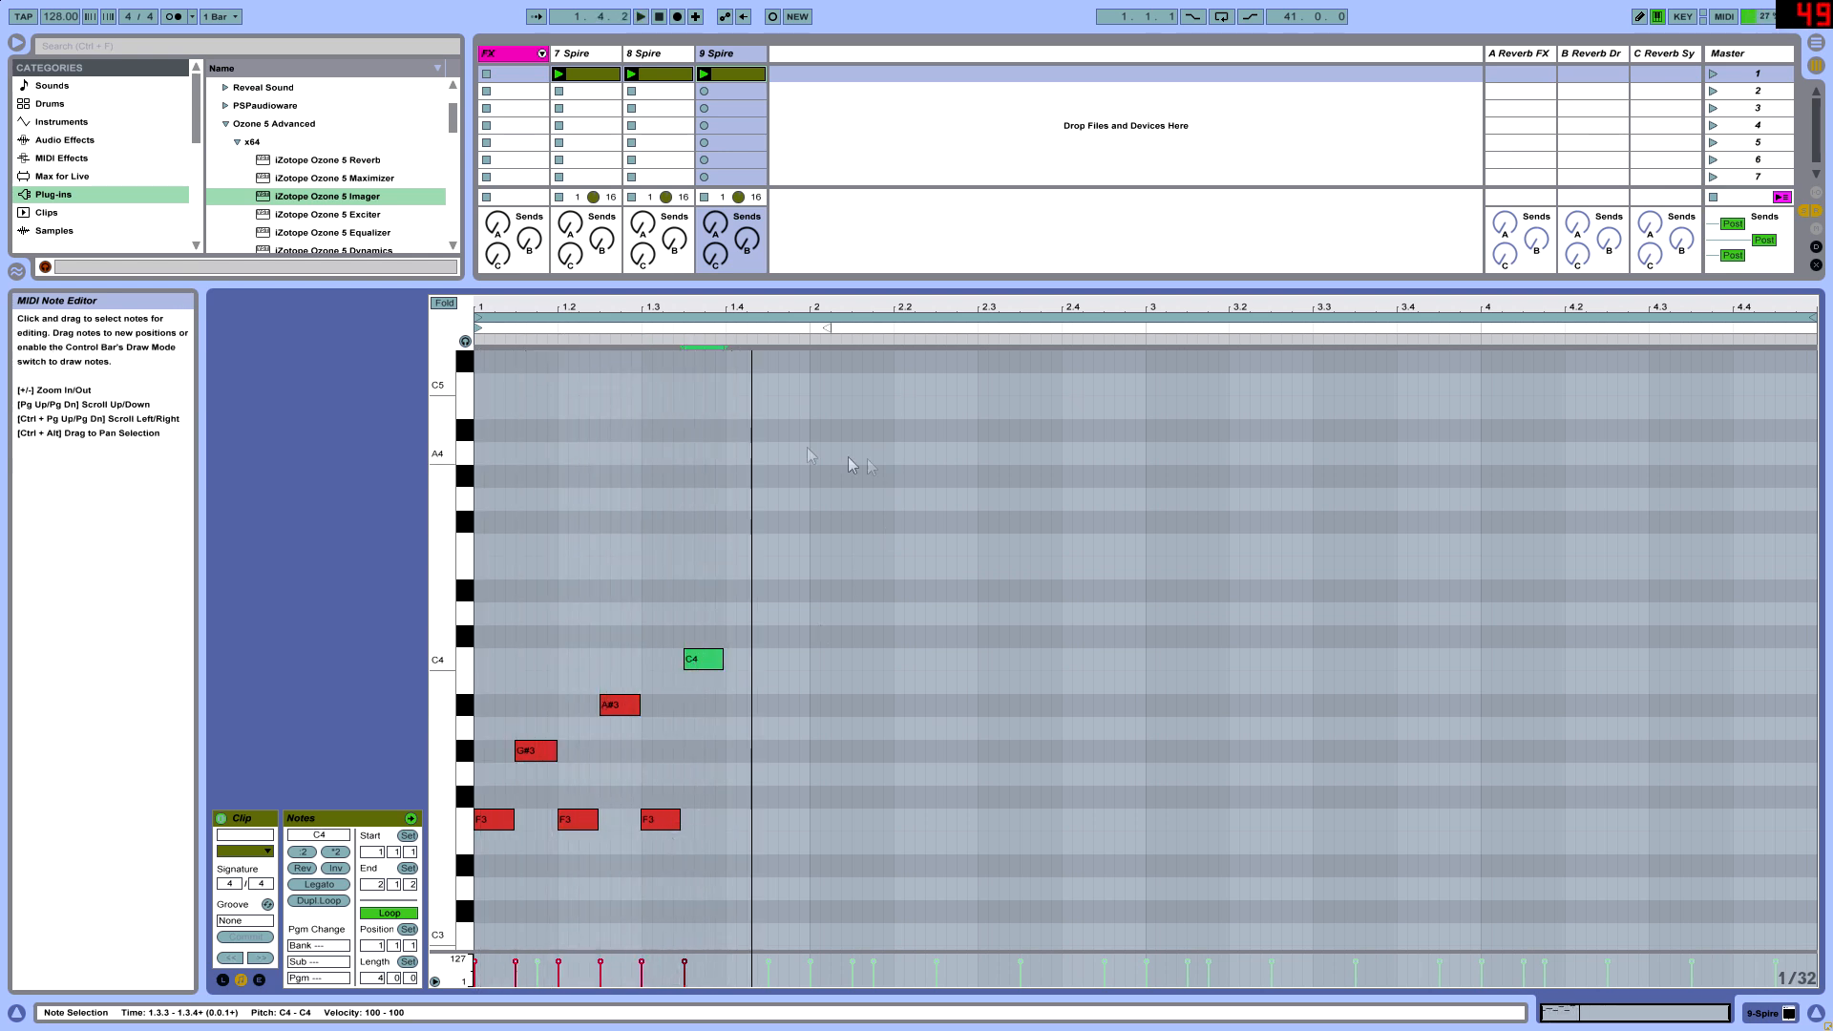
# - Play back the repeated phrase and delete all notes after the first F3 and G#3 pair
pyautogui.moveTo(748, 286); pyautogui.dragTo(725, 250)
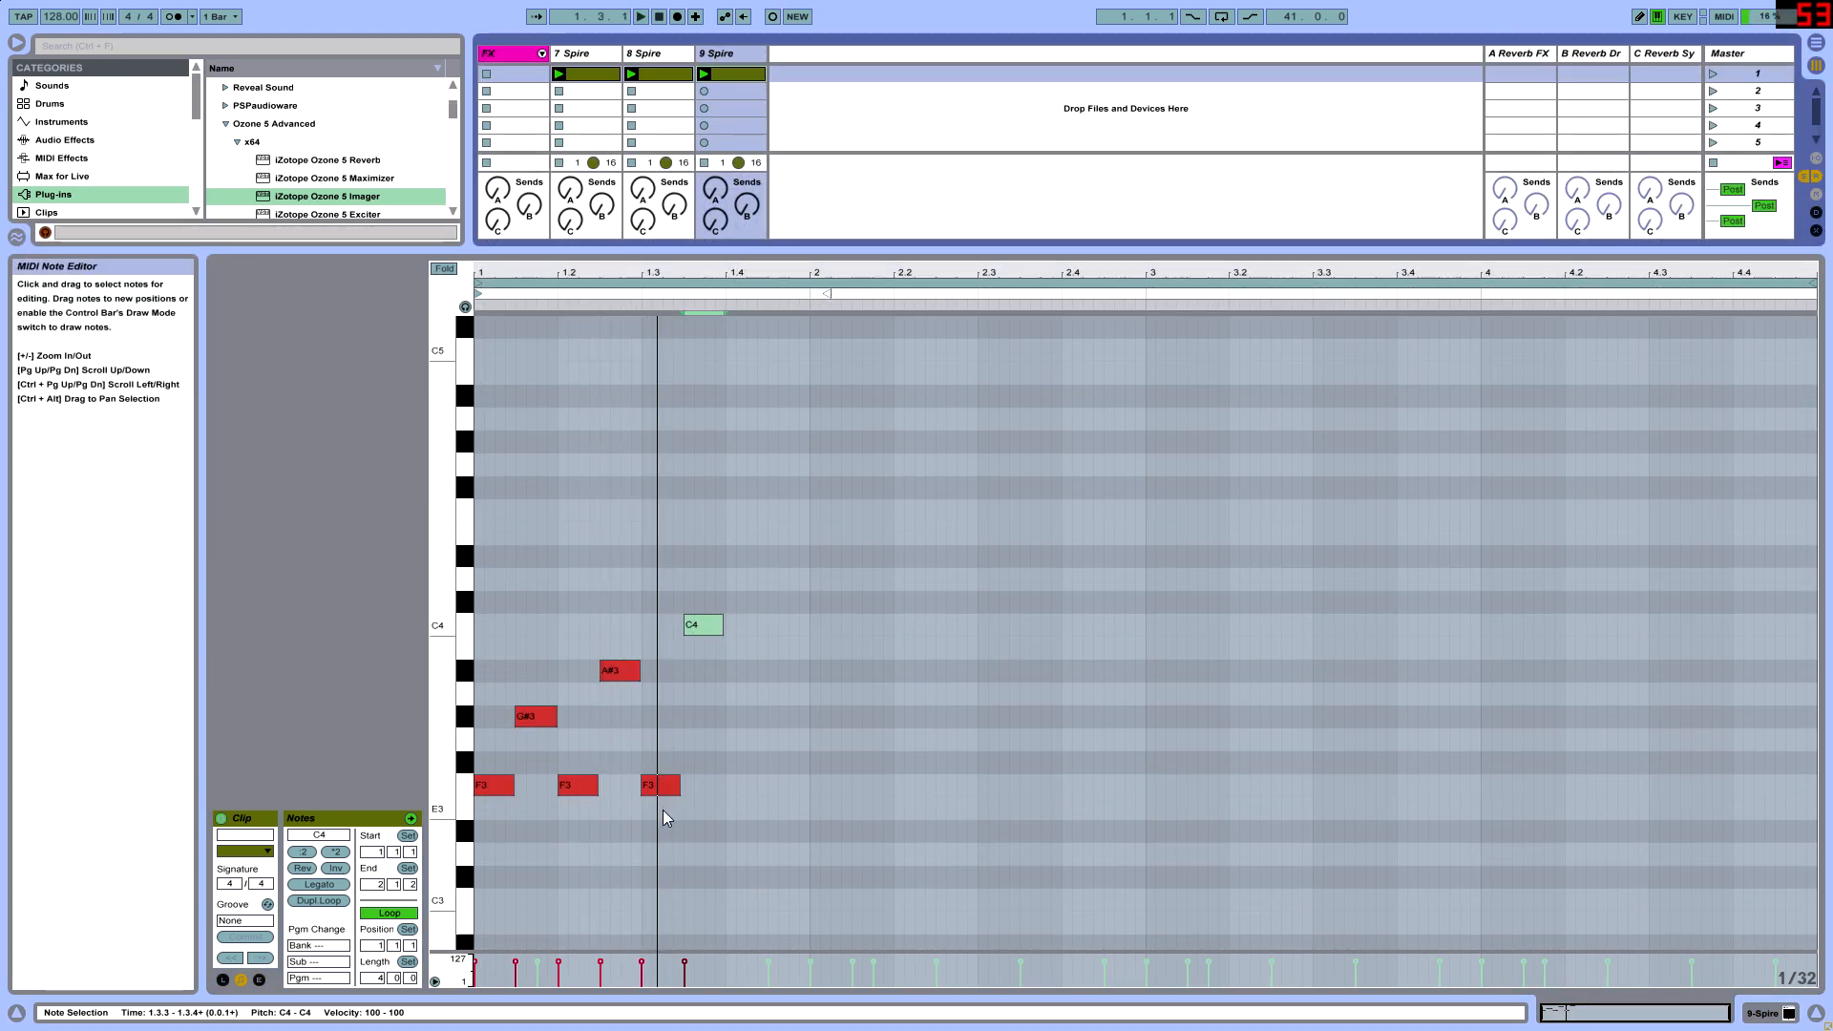
pyautogui.moveTo(563, 813); pyautogui.dragTo(745, 612)
pyautogui.click(525, 824)
pyautogui.moveTo(565, 847); pyautogui.dragTo(753, 569)
pyautogui.press('Delete')
# - Make both notes one beat long, with F3 on beat 1 and G#3 starting on beat 1.2
pyautogui.click(531, 738)
pyautogui.moveTo(550, 737); pyautogui.dragTo(582, 731)
pyautogui.moveTo(511, 785); pyautogui.dragTo(557, 785)
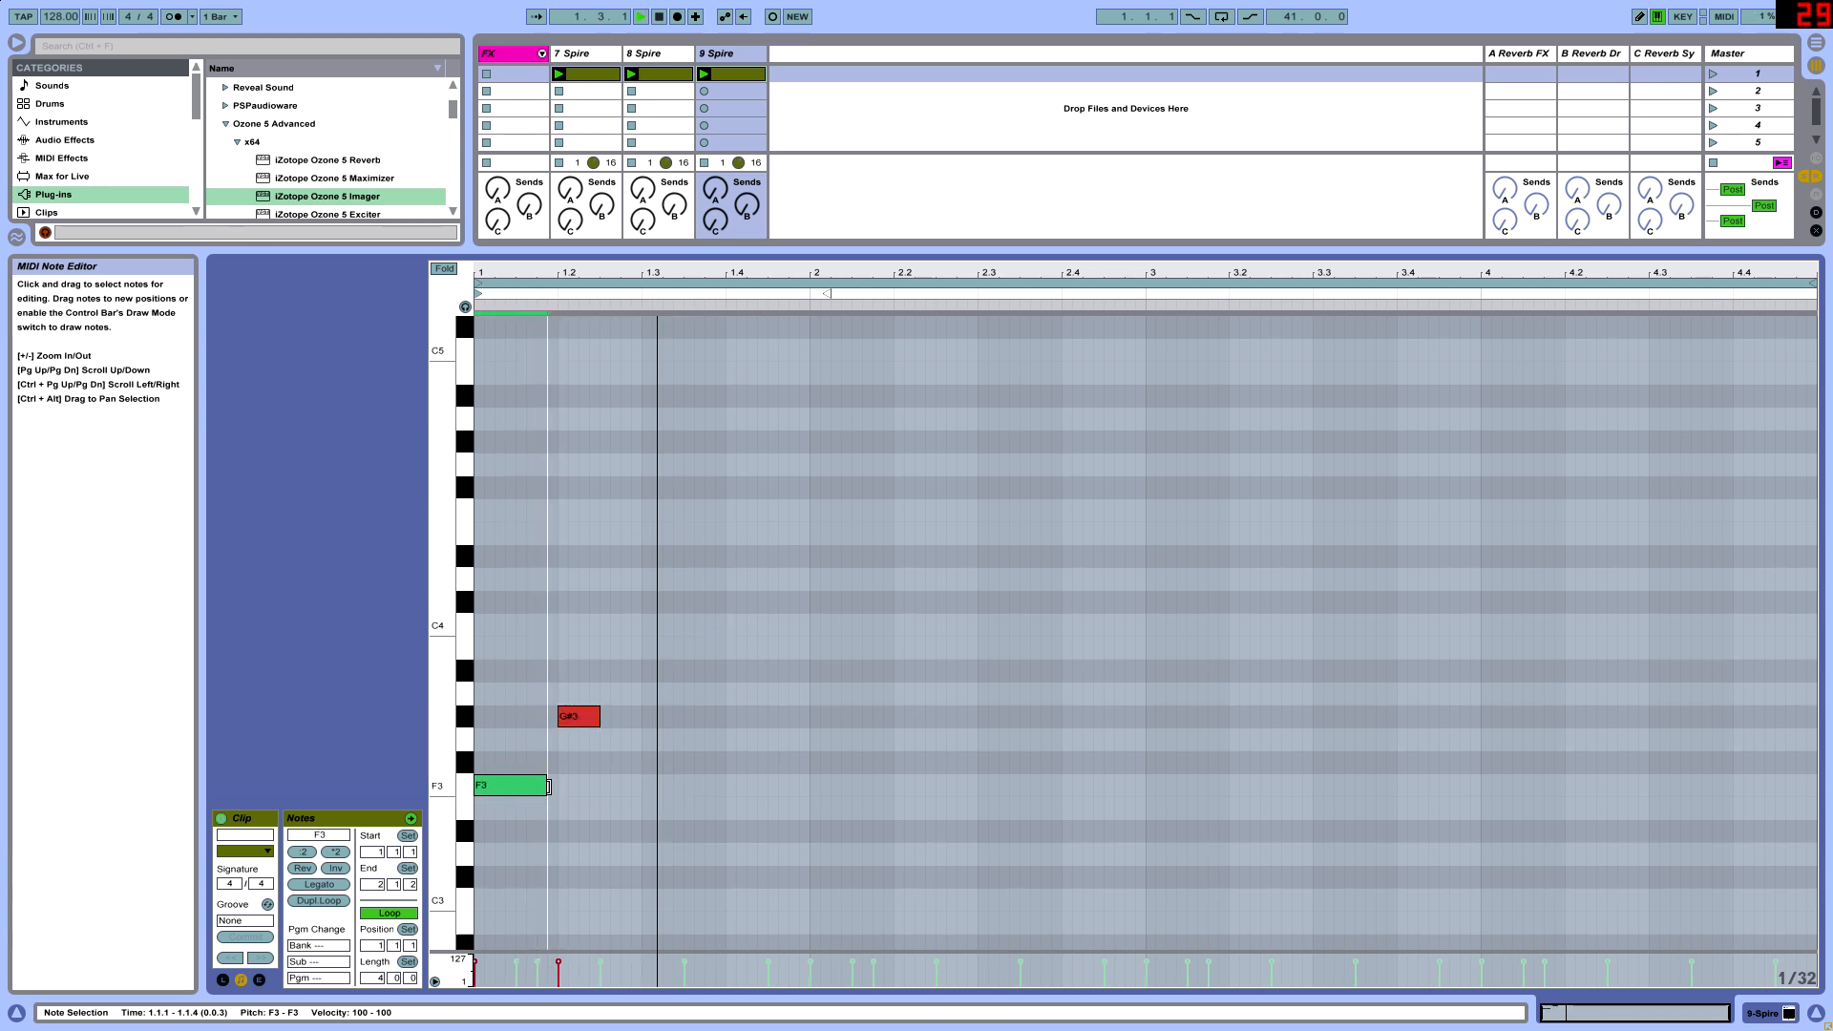
pyautogui.moveTo(600, 716); pyautogui.dragTo(640, 721)
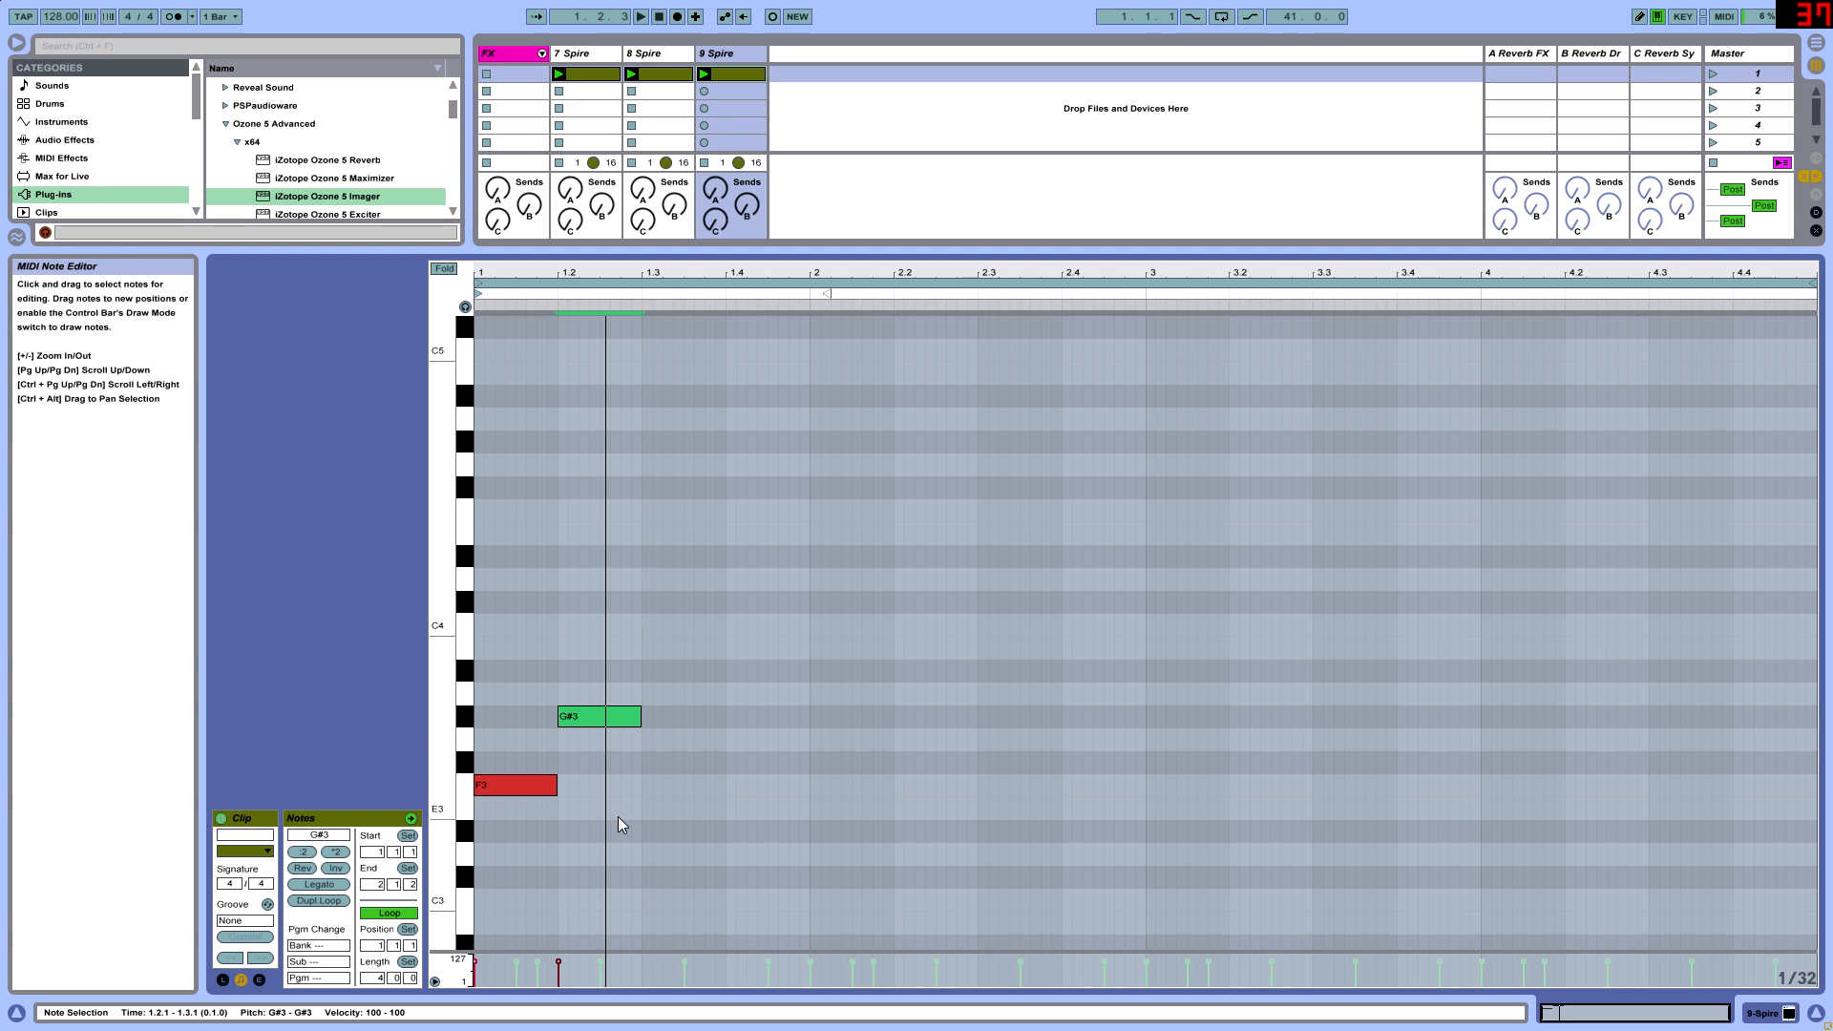
pyautogui.moveTo(618, 822); pyautogui.dragTo(547, 702)
pyautogui.press('super')
pyautogui.click(668, 775)
pyautogui.moveTo(624, 826); pyautogui.dragTo(561, 655)
pyautogui.press('super+f')
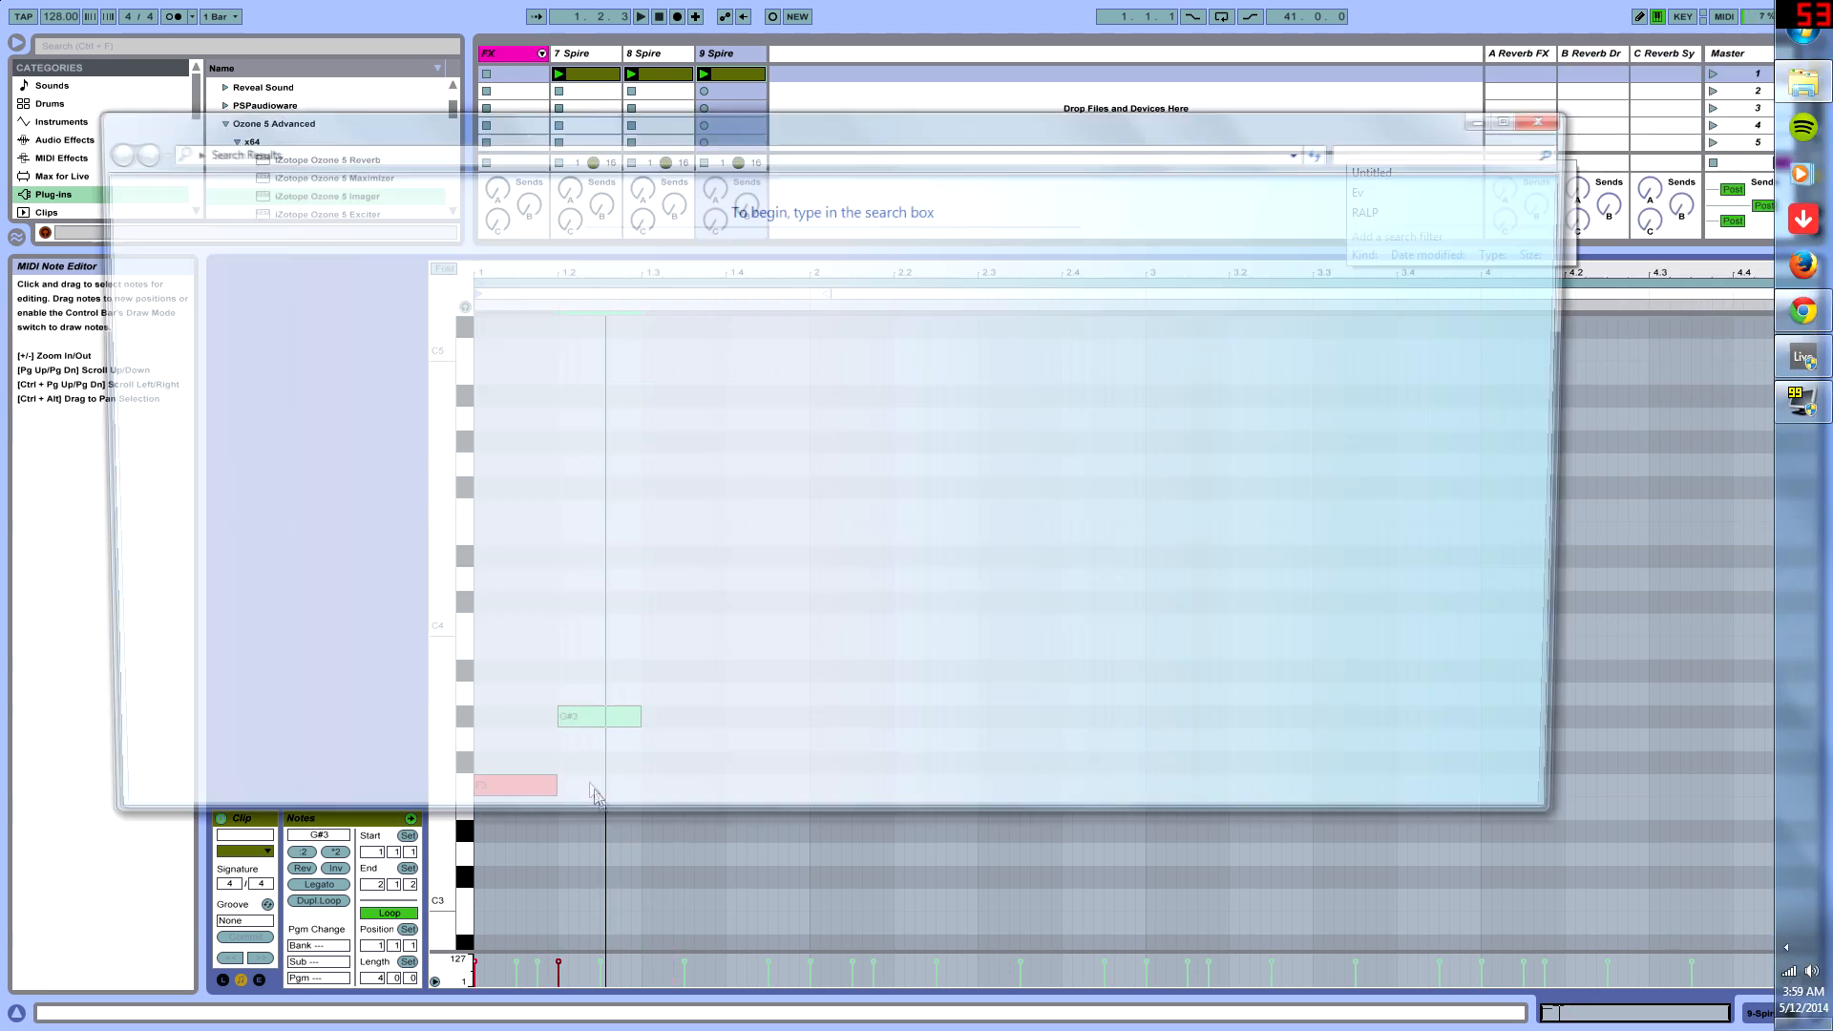
pyautogui.click(1556, 115)
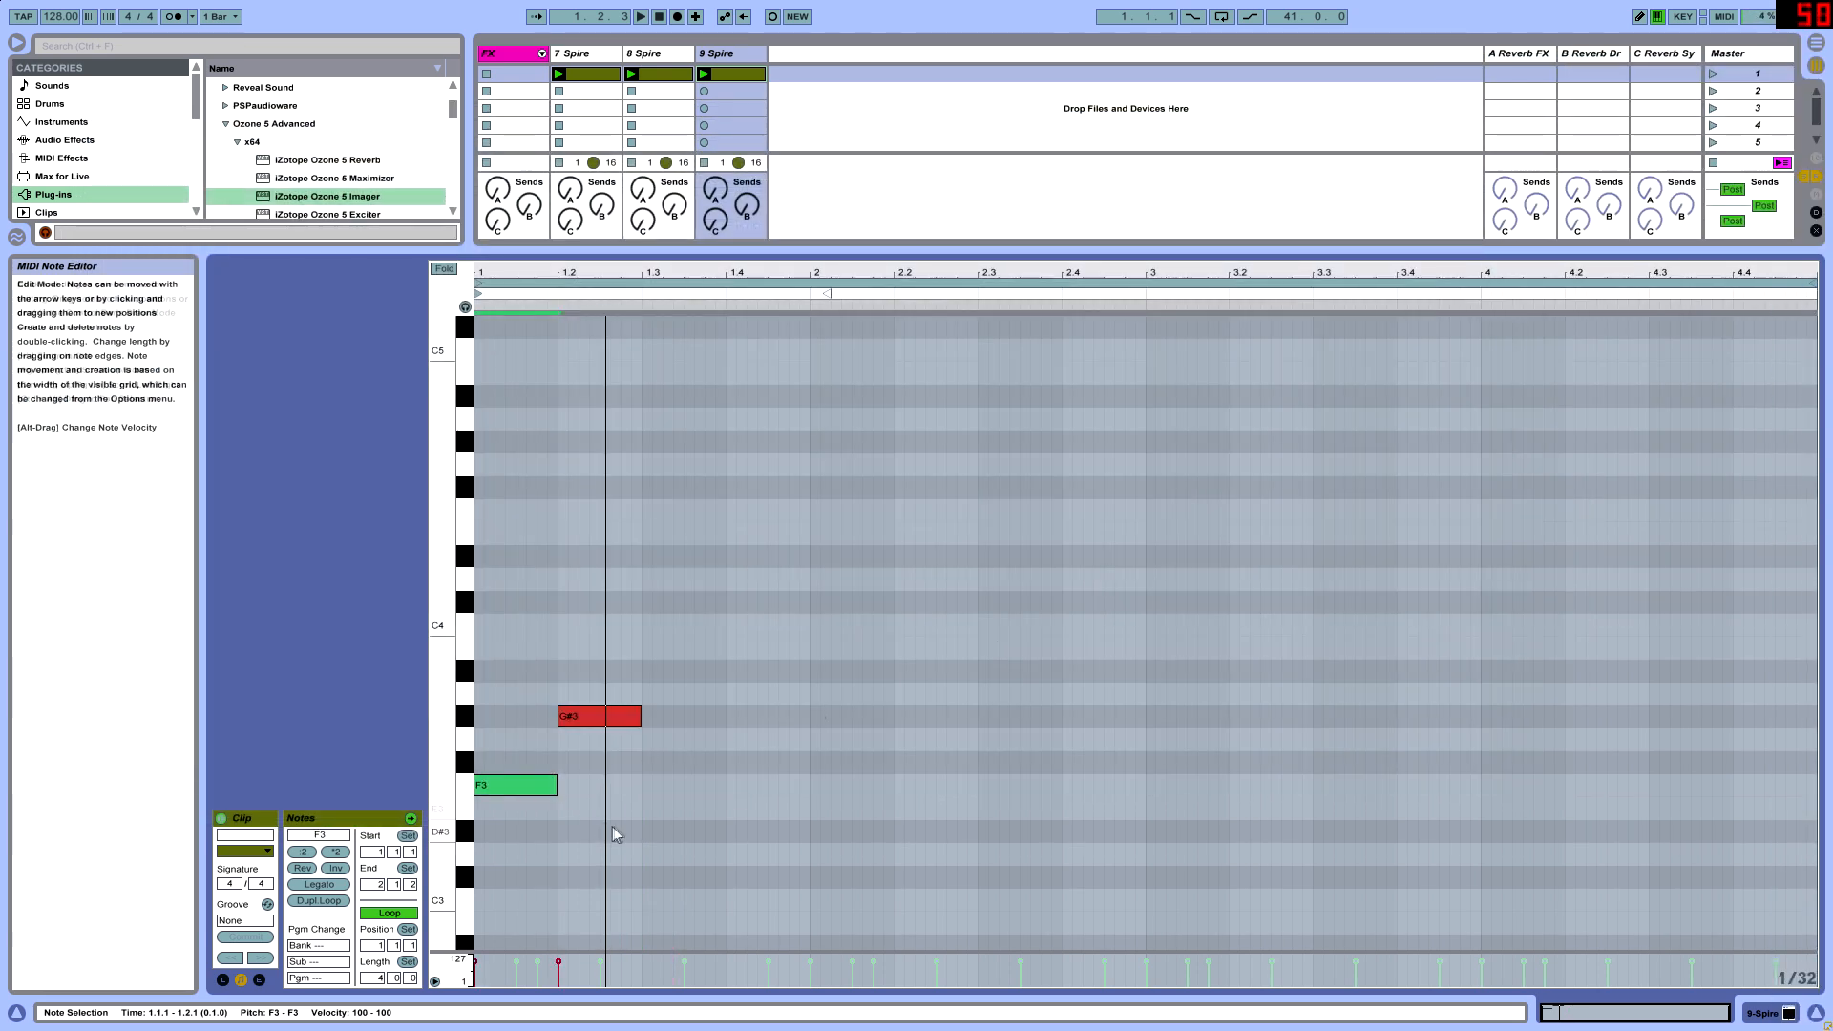
pyautogui.hotkey('ctrl', 'f')
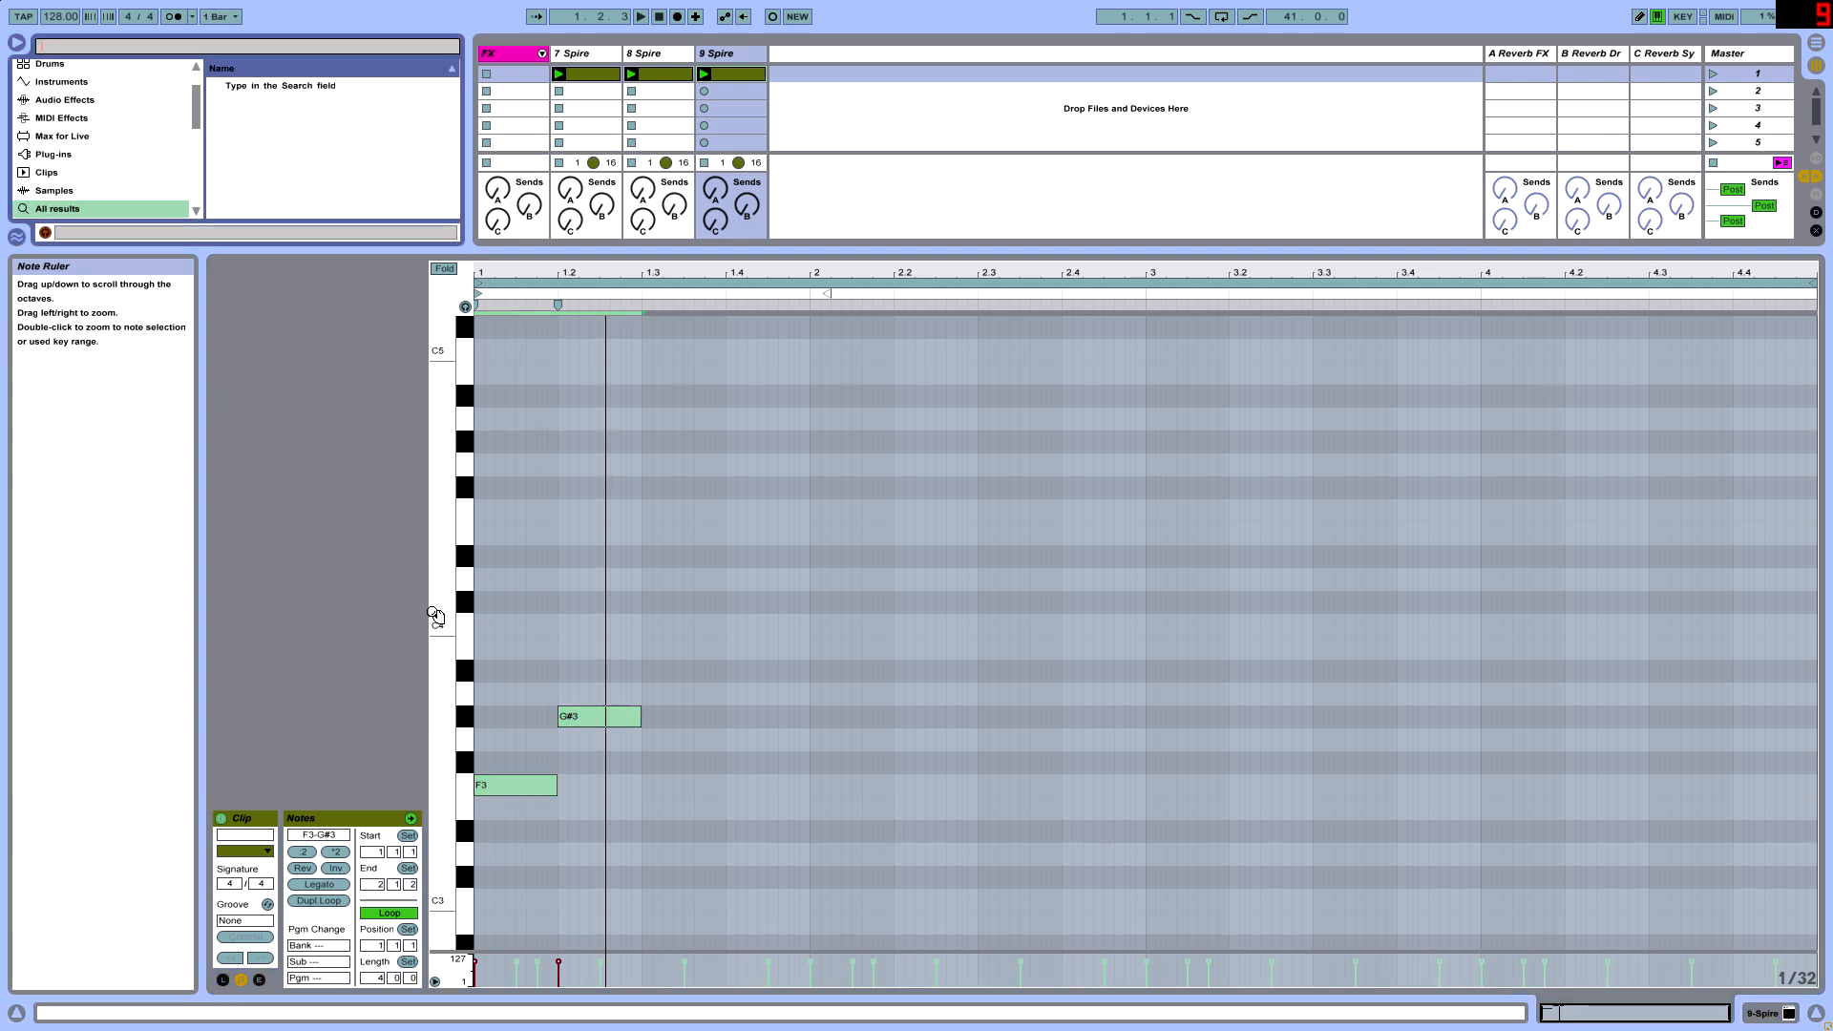
# - Select the F3 and G#3 pair and duplicate it repeatedly to fill bars 1 through 3
pyautogui.moveTo(684, 840); pyautogui.dragTo(552, 708)
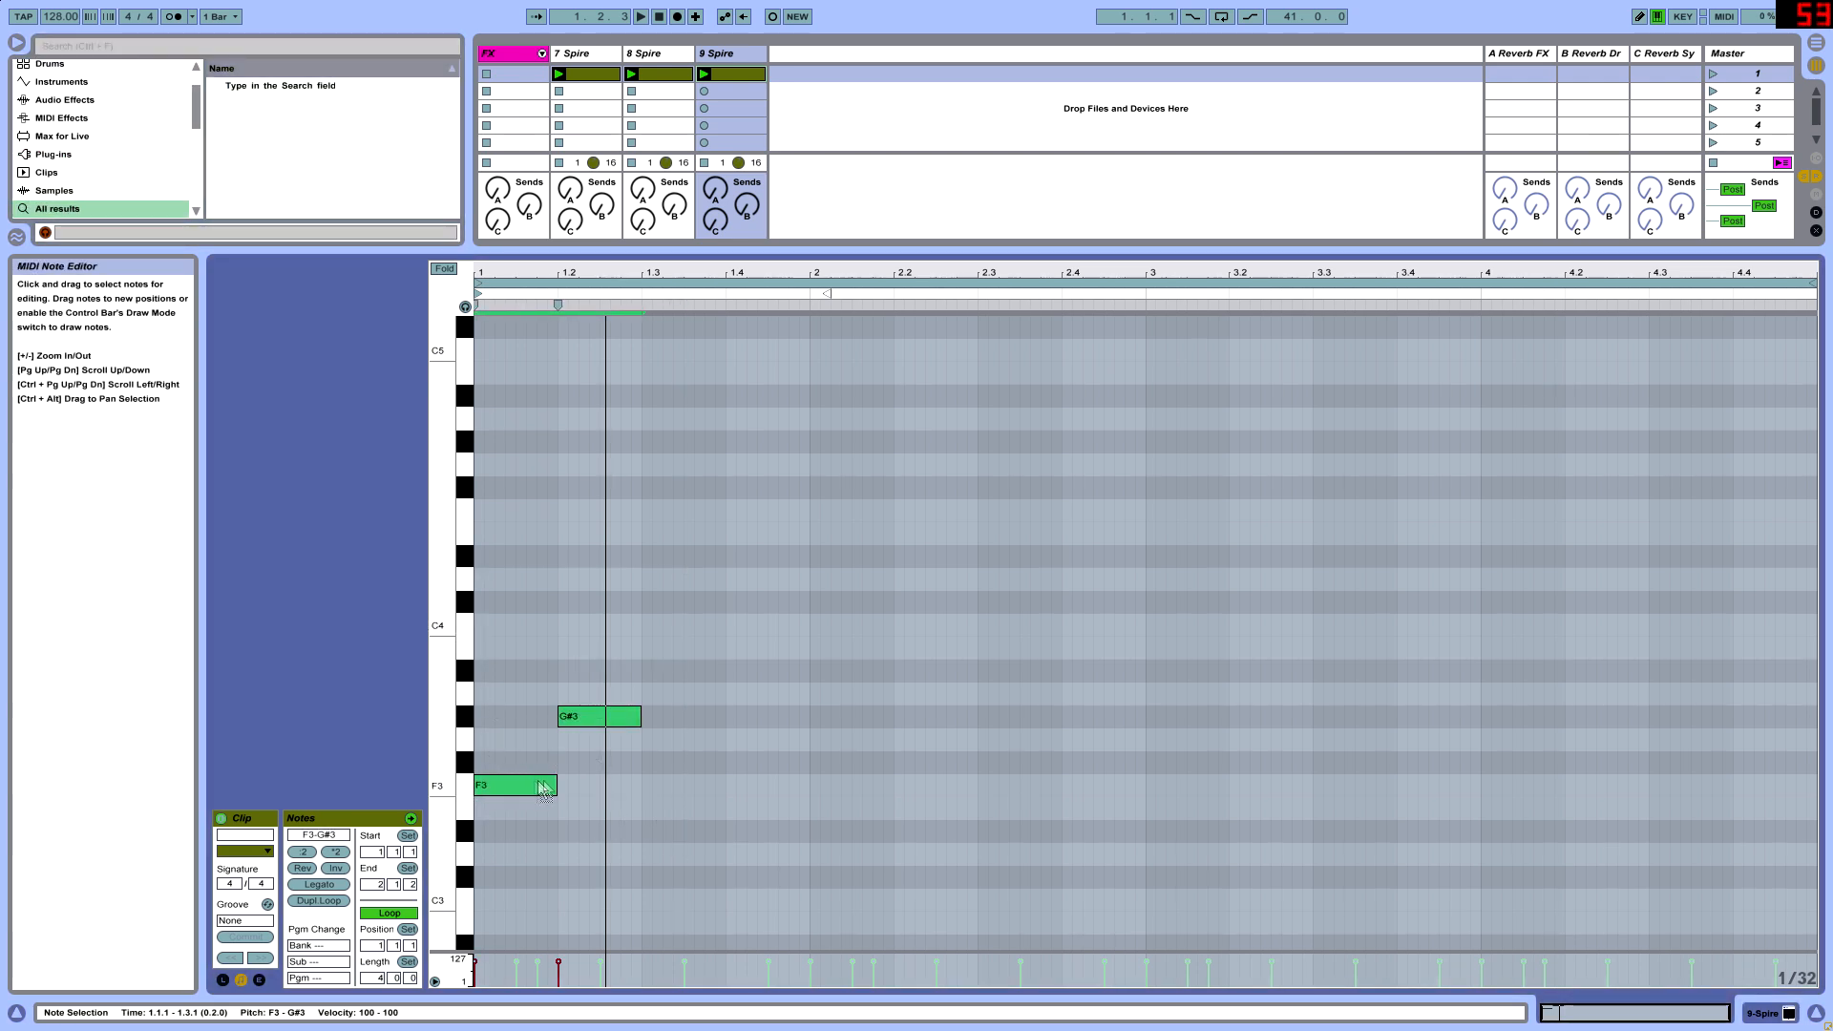
pyautogui.moveTo(540, 783); pyautogui.dragTo(551, 782)
pyautogui.click(620, 838)
pyautogui.hotkey('ctrl', 'z')
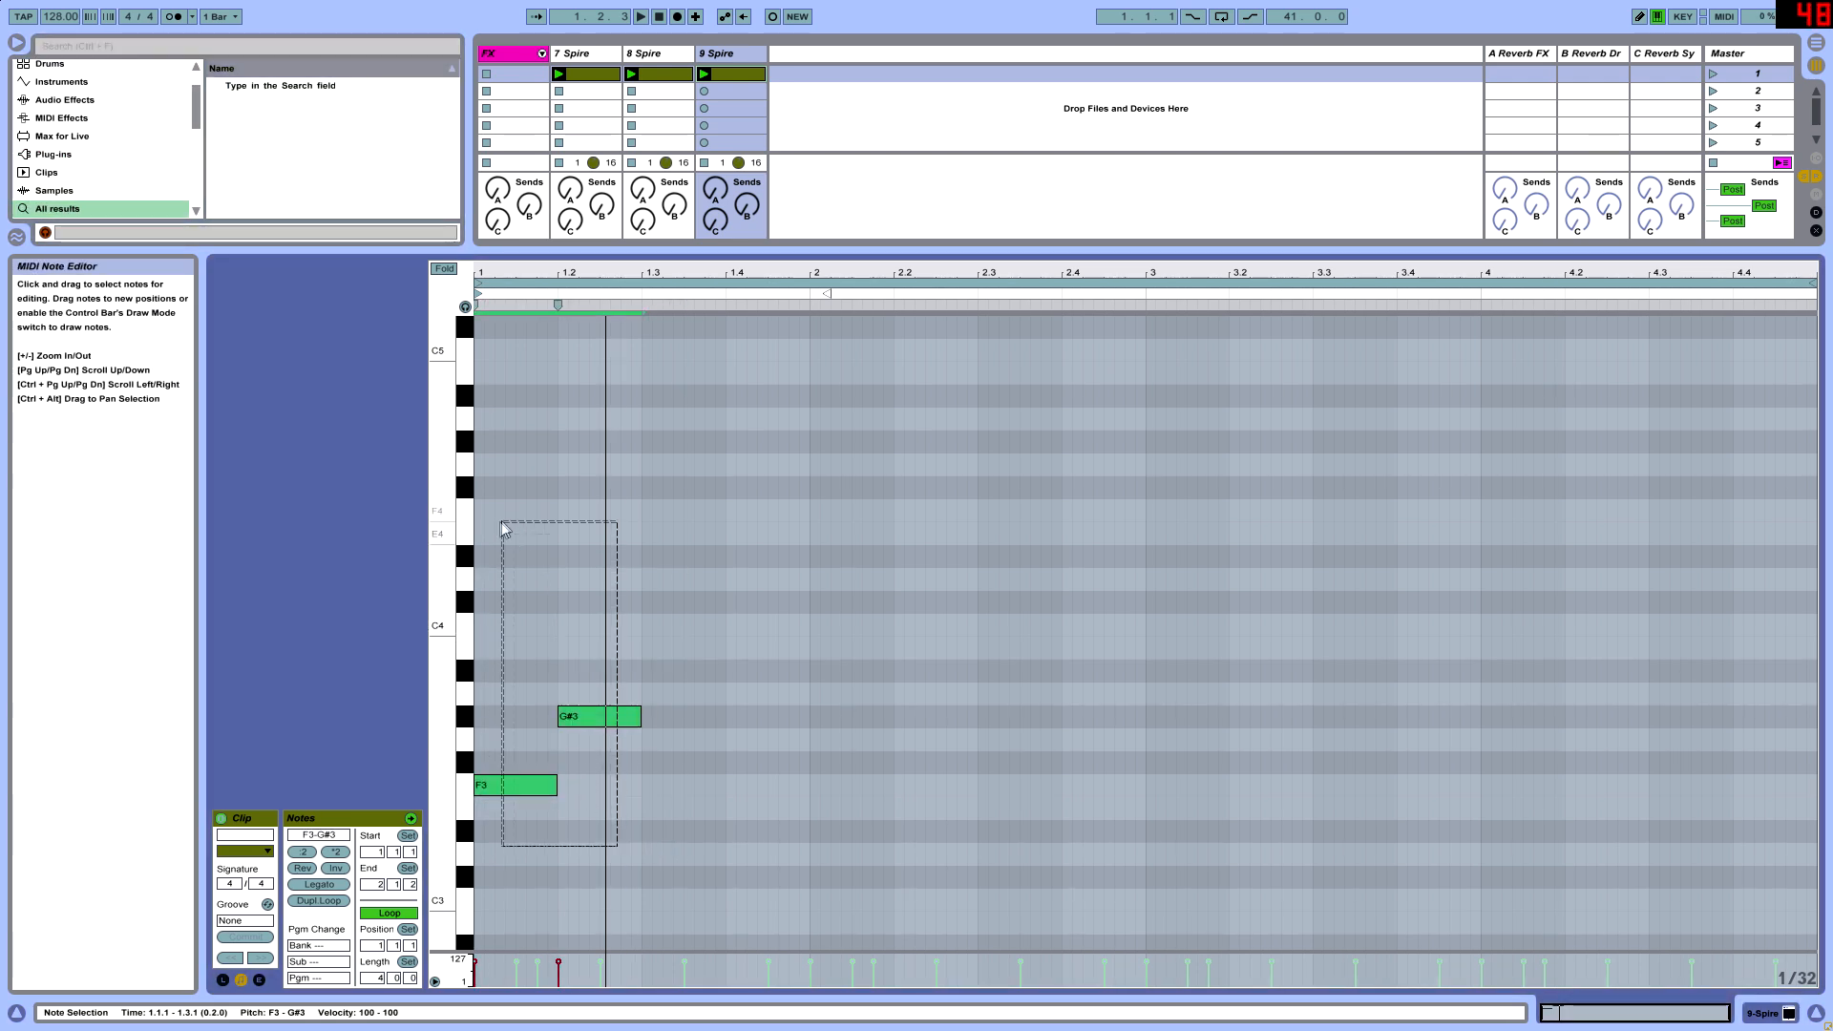
pyautogui.hotkey('ctrl', 'd')
pyautogui.hotkey('ctrl', 'd')
pyautogui.hotkey('ctrl', 'd')
pyautogui.hotkey('ctrl', 'd')
pyautogui.hotkey('ctrl', 'd')
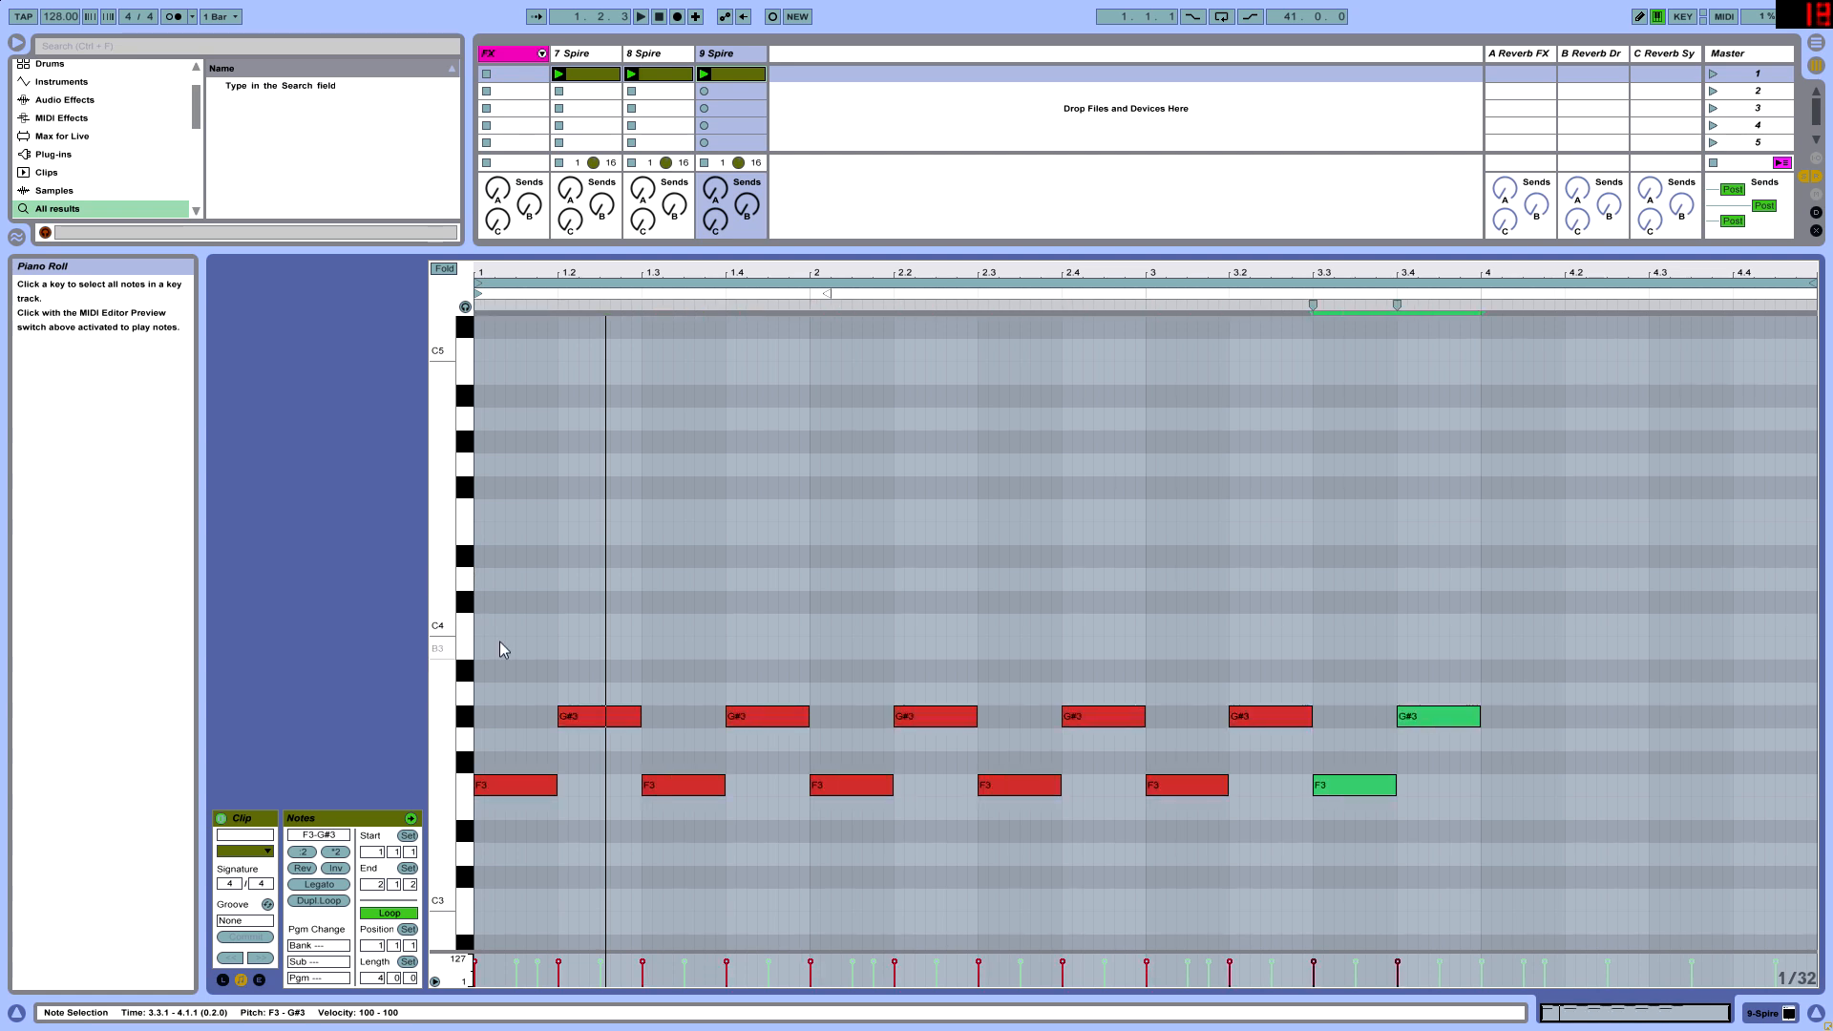
# - Raise the upper notes in the 9 Spire pattern at 1.4 to A#3 and at 2.2 to C4
pyautogui.click(760, 719)
pyautogui.press('Up')
pyautogui.press('Up')
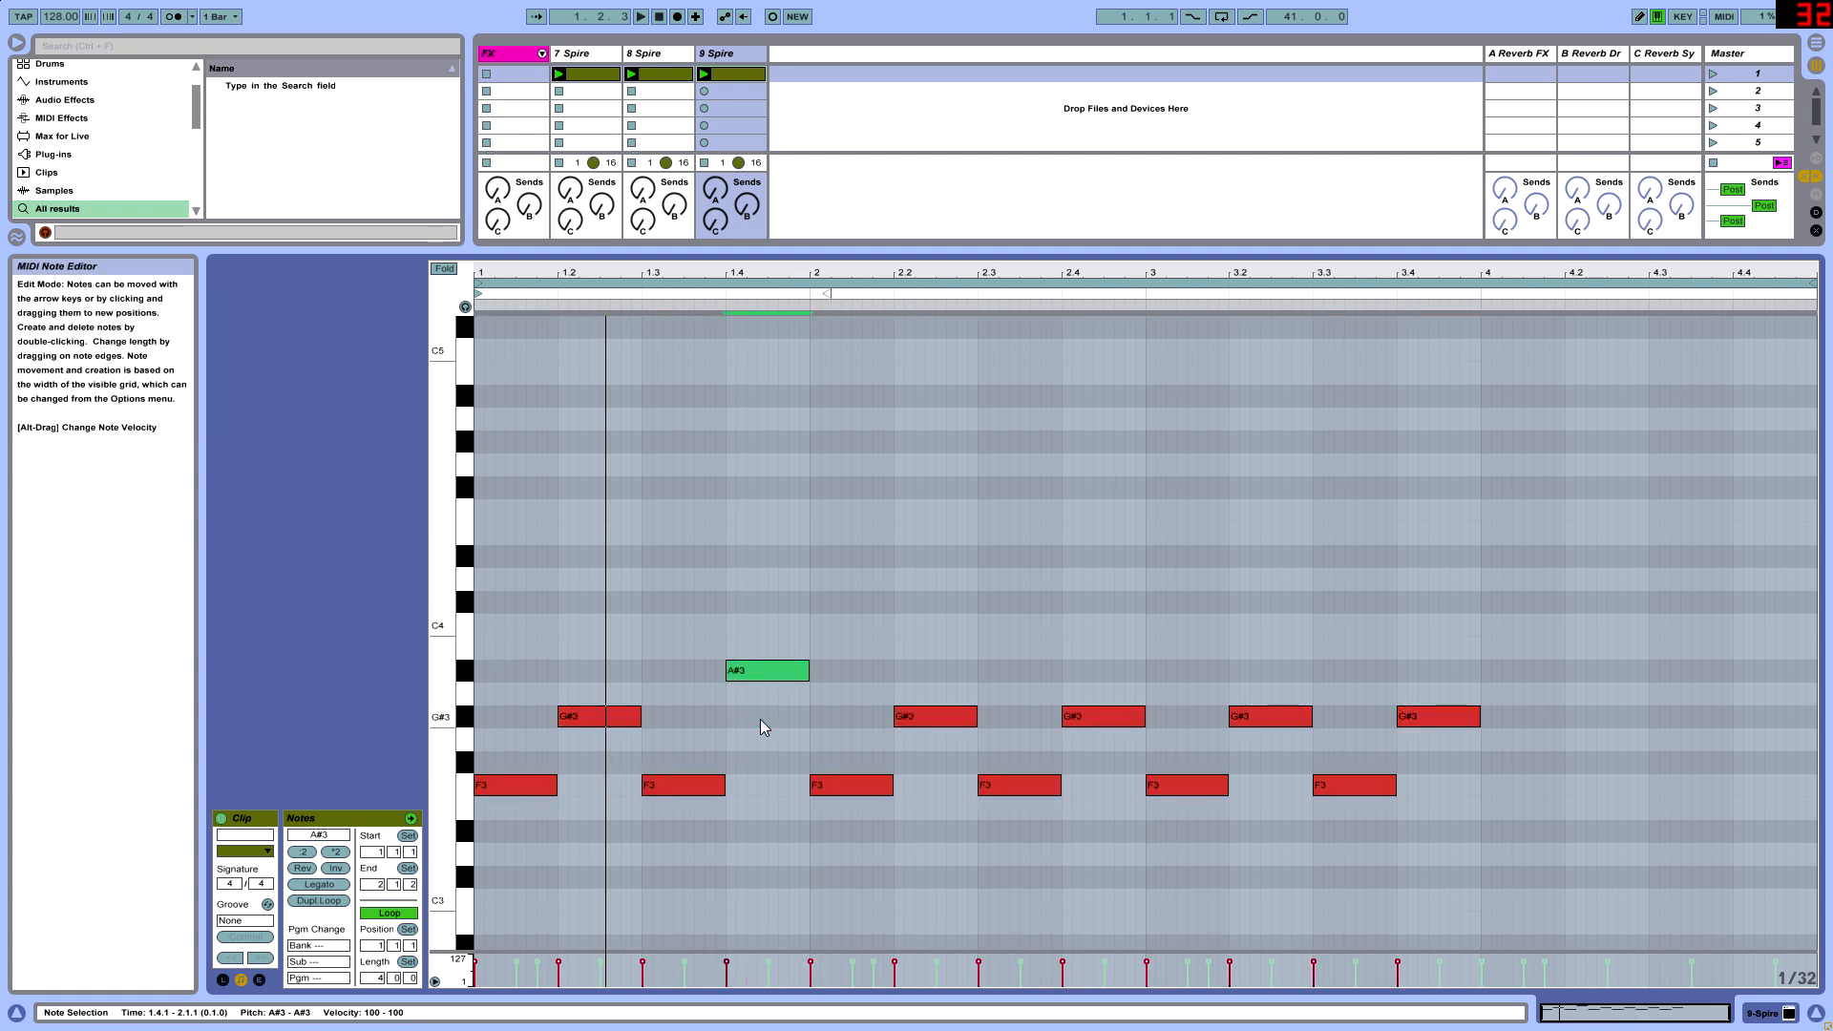
pyautogui.click(912, 716)
pyautogui.press('Up')
pyautogui.press('Up')
pyautogui.press('Up')
pyautogui.press('Up')
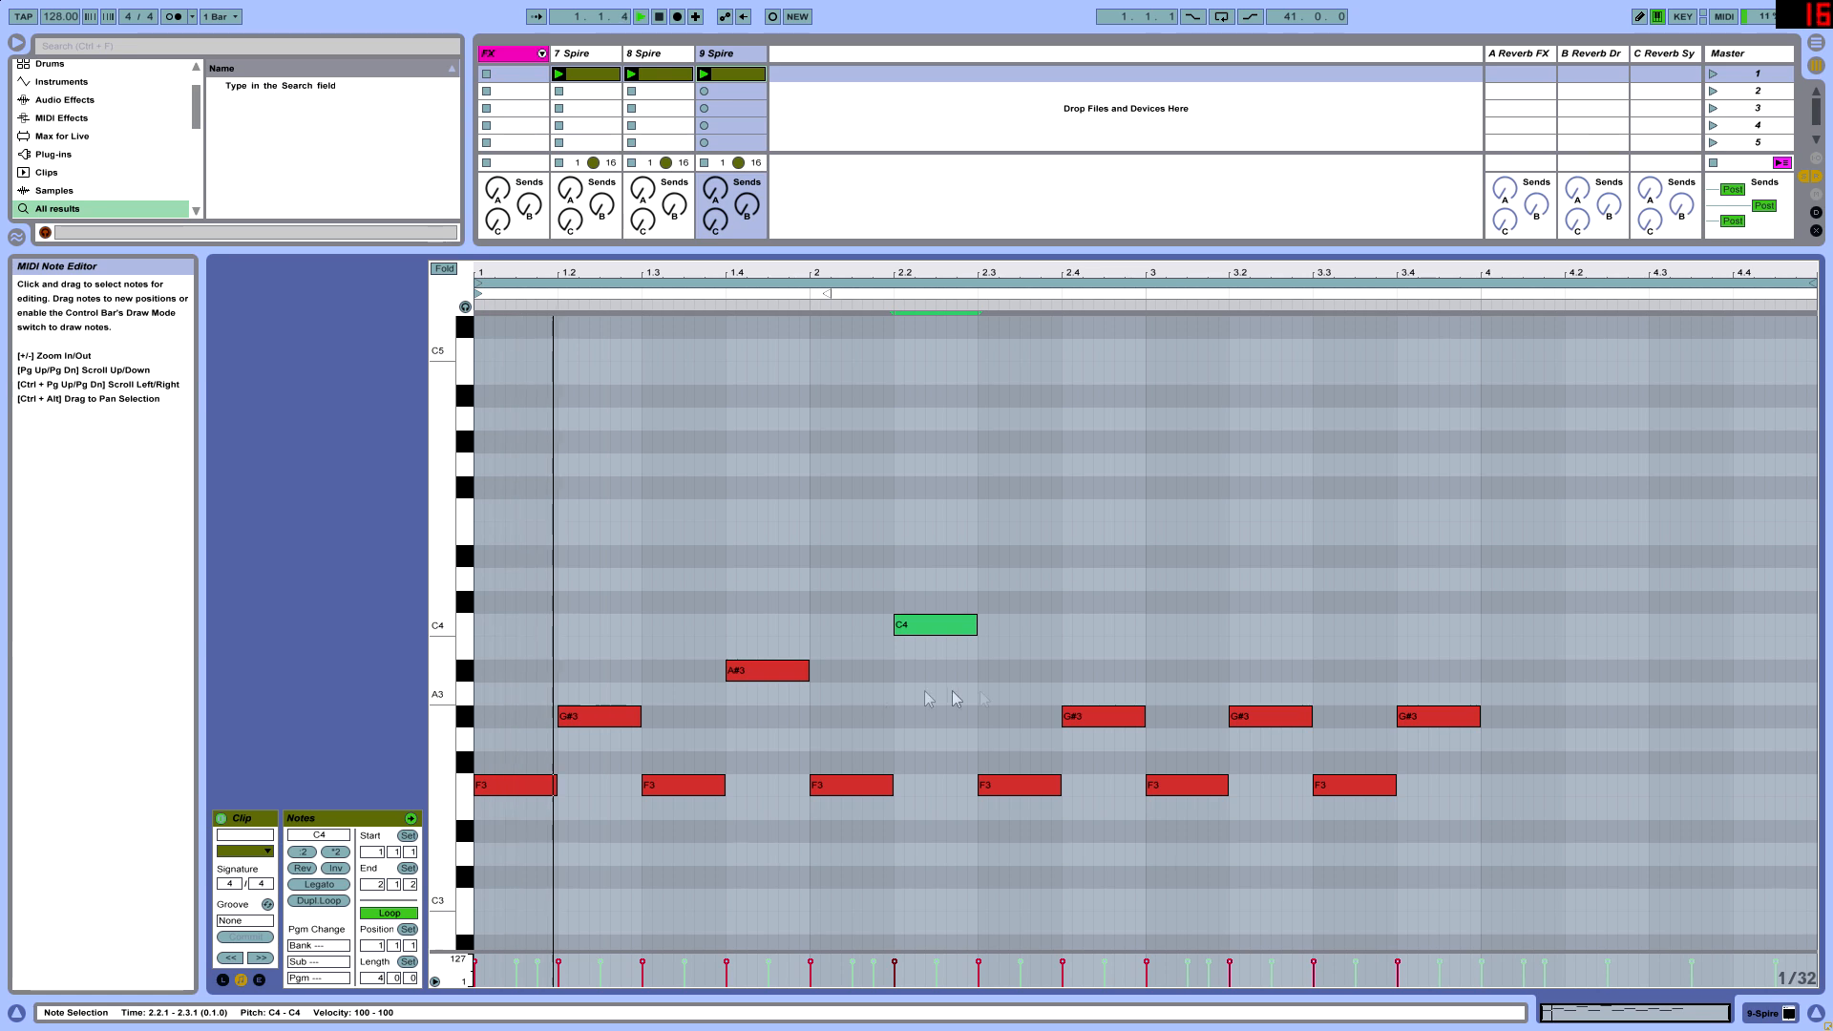
# - Raise the G#3 at 2.4 to C#4 and the G#3 at 3.2 to A#3
pyautogui.click(1084, 716)
pyautogui.press('Up')
pyautogui.press('Up')
pyautogui.press('Up')
pyautogui.press('Up')
pyautogui.press('Up')
pyautogui.click(1277, 716)
pyautogui.press('Up')
pyautogui.press('Up')
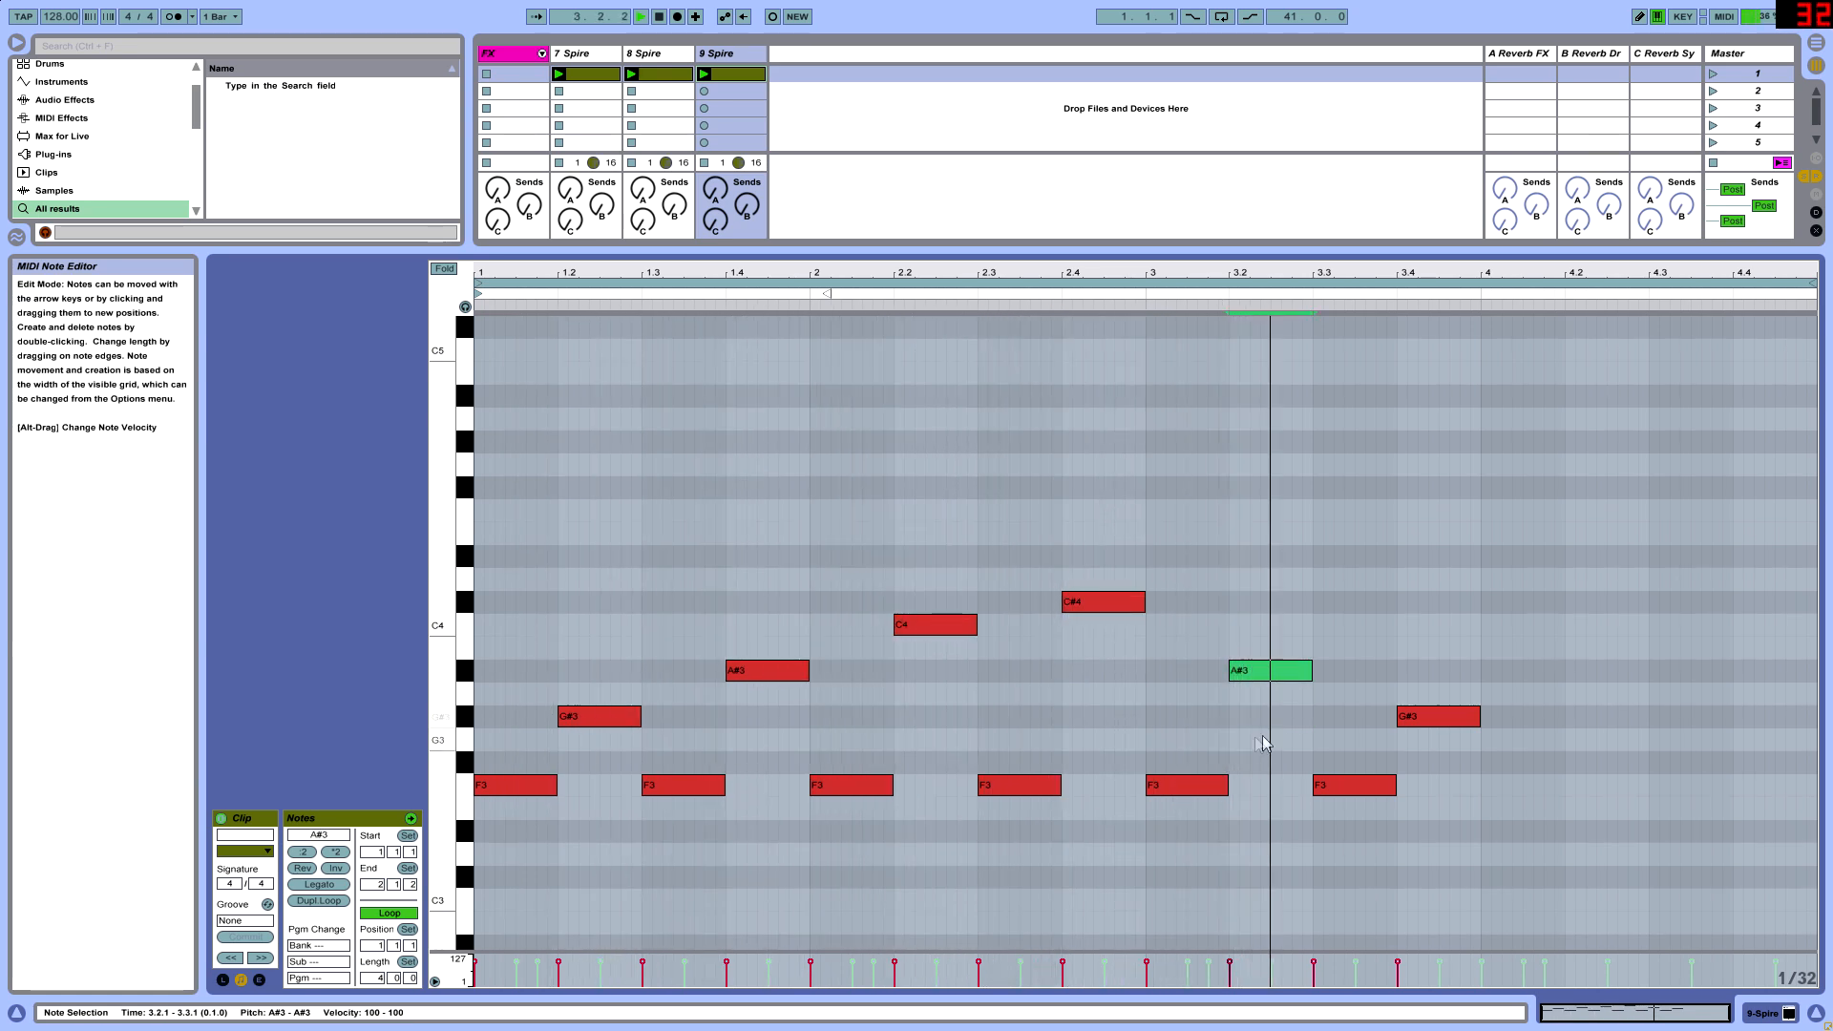
# - Duplicate the last F3 and G#3 pair twice to fill bar 4, lowering its upper notes to G3 at 4.2 and D#3 at 4.4
pyautogui.moveTo(1453, 815); pyautogui.dragTo(1392, 731)
pyautogui.hotkey('ctrl', 'd')
pyautogui.hotkey('ctrl', 'd')
pyautogui.click(1620, 744)
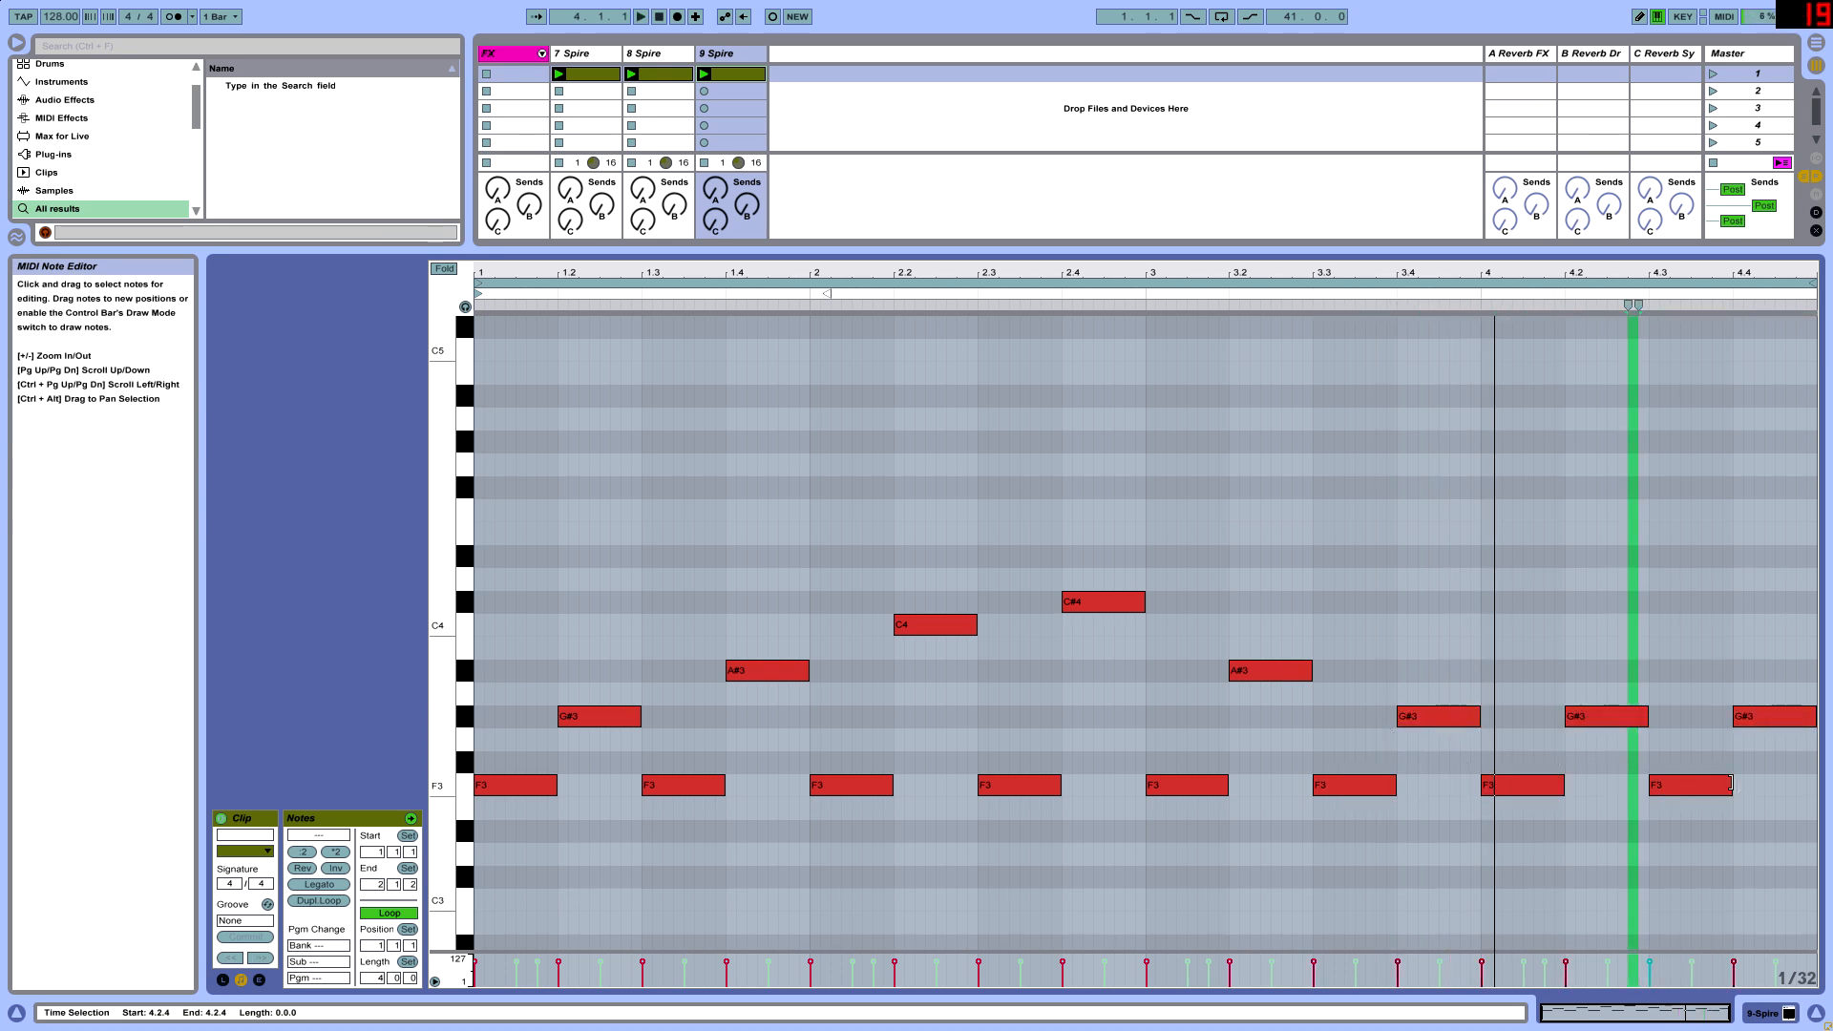
pyautogui.moveTo(1635, 769); pyautogui.dragTo(1623, 688)
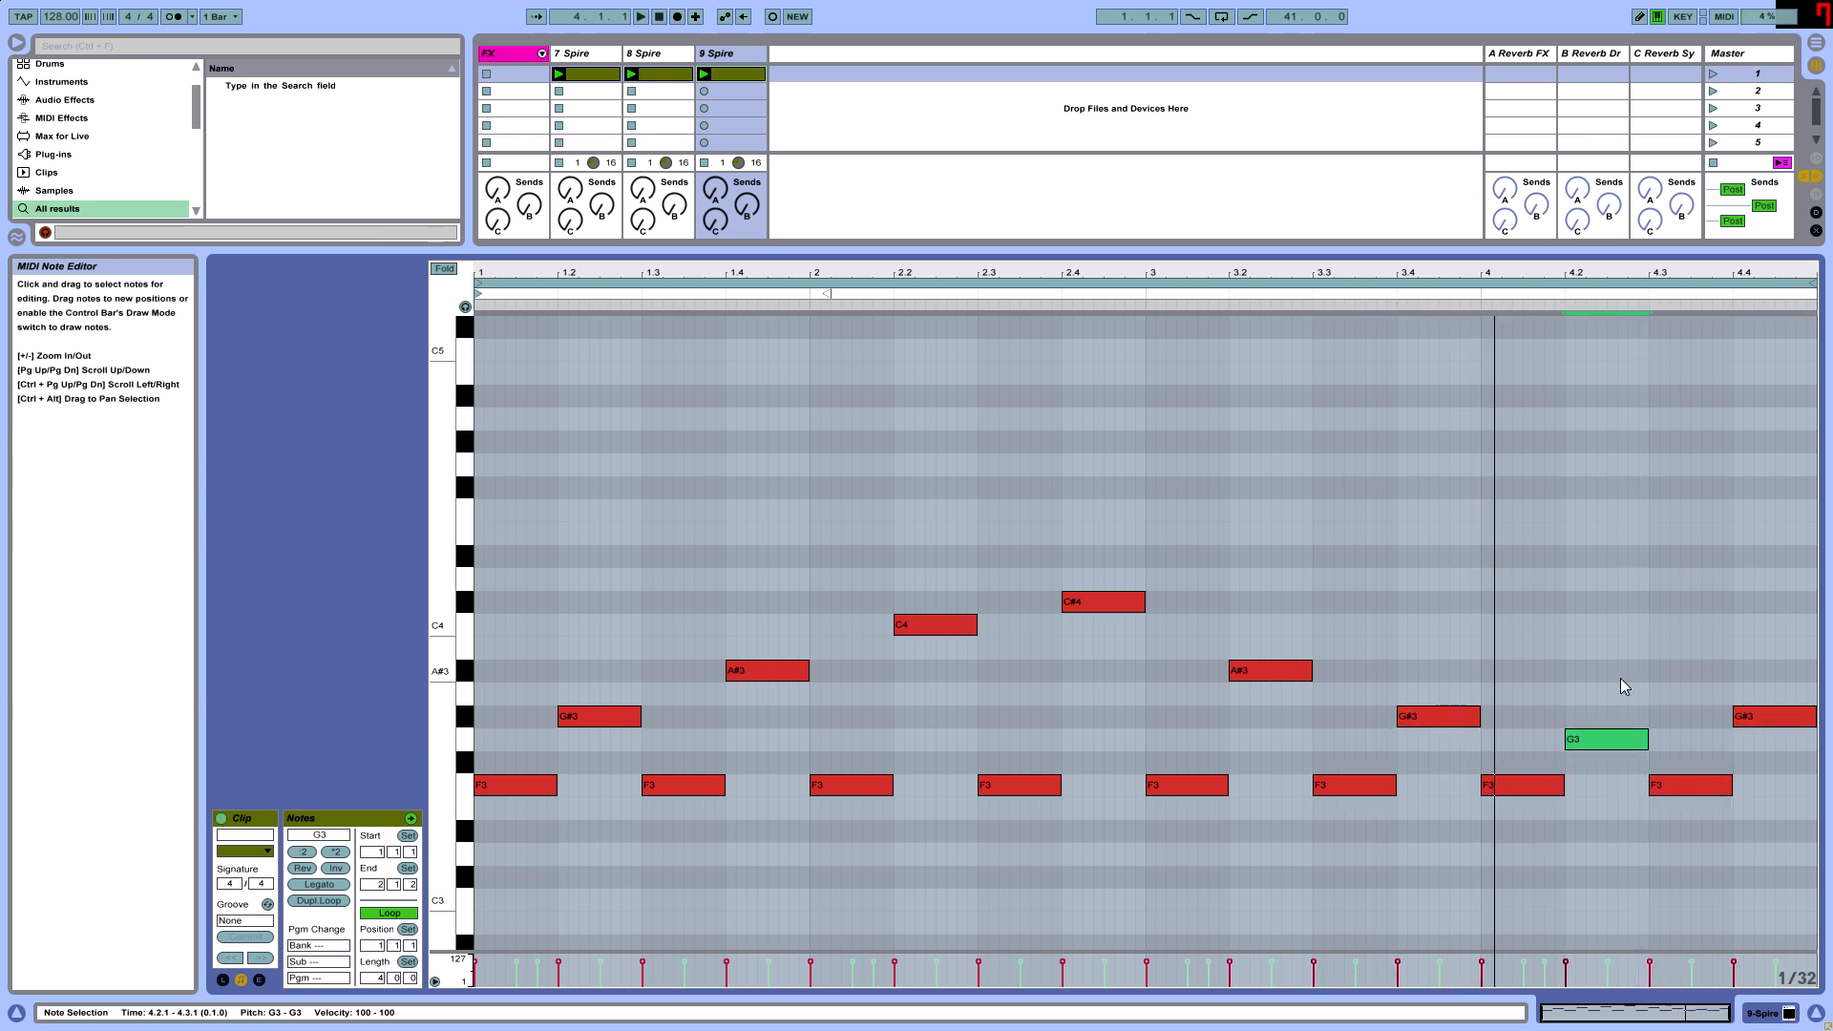
pyautogui.moveTo(1751, 716); pyautogui.dragTo(1753, 831)
# - Play back the pattern and transpose all of its notes up one octave
pyautogui.press('space')
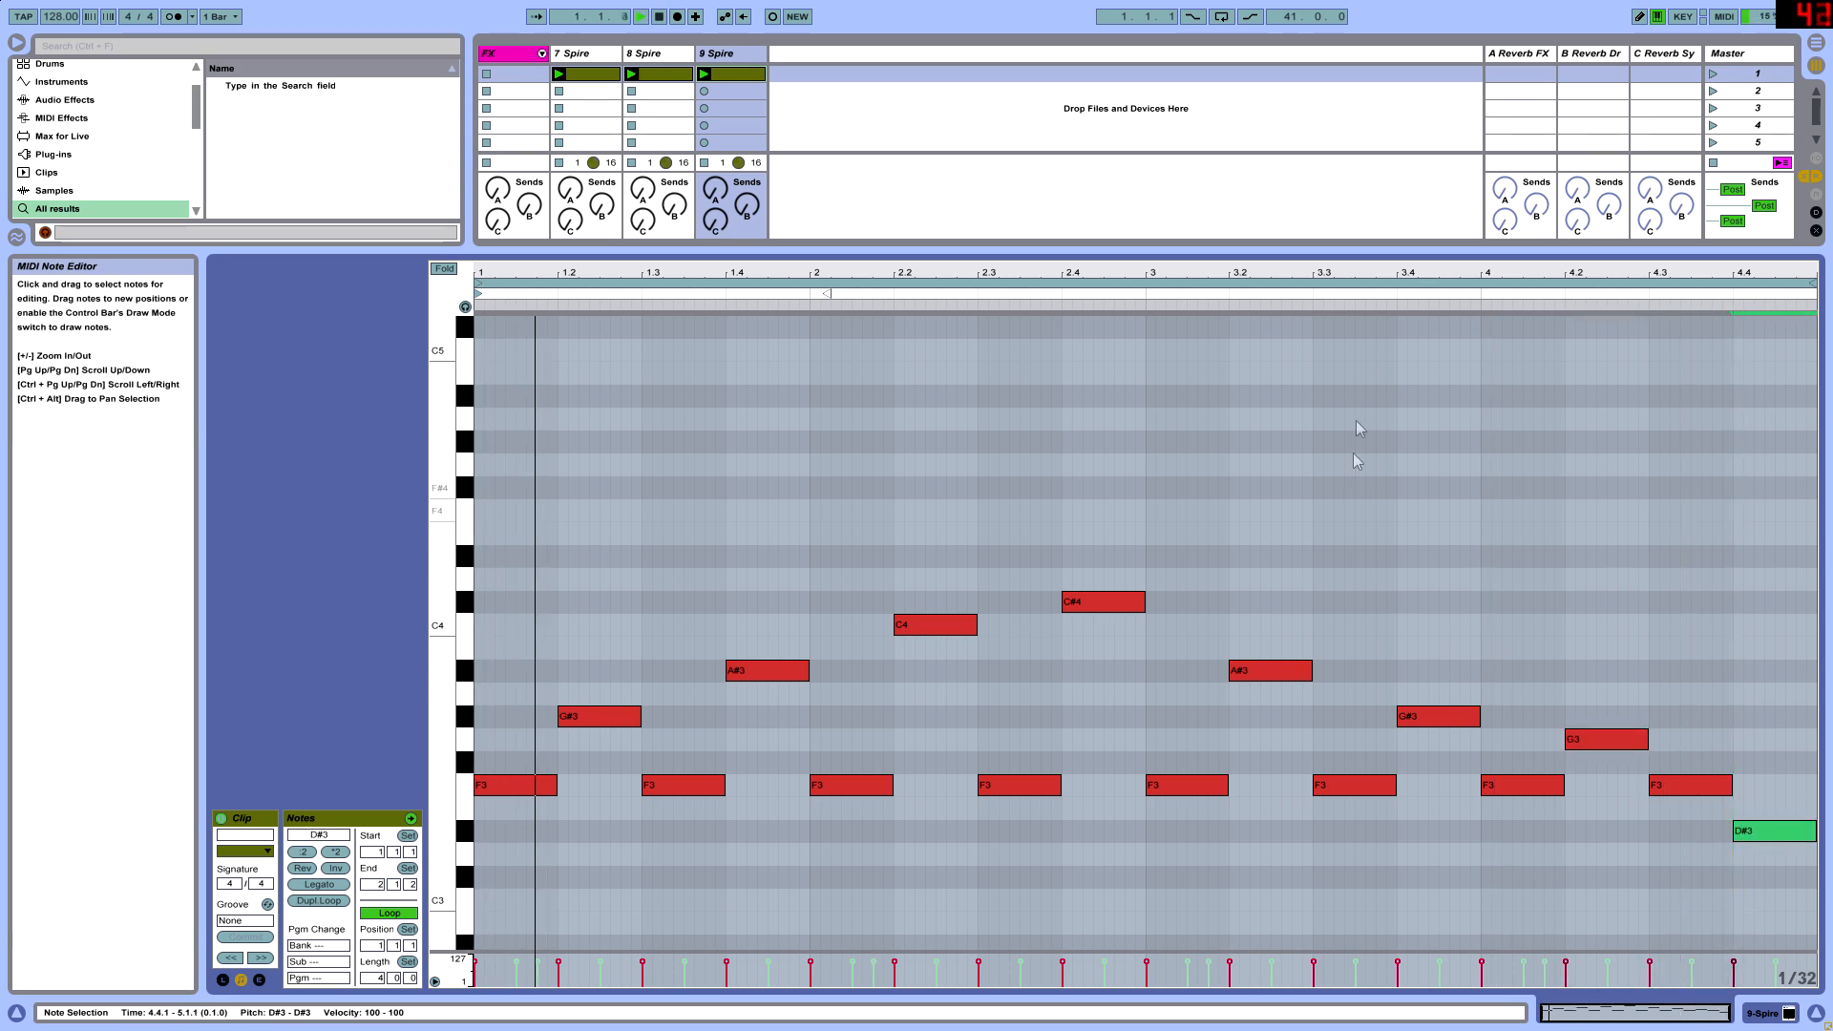
pyautogui.moveTo(526, 488); pyautogui.dragTo(1817, 877)
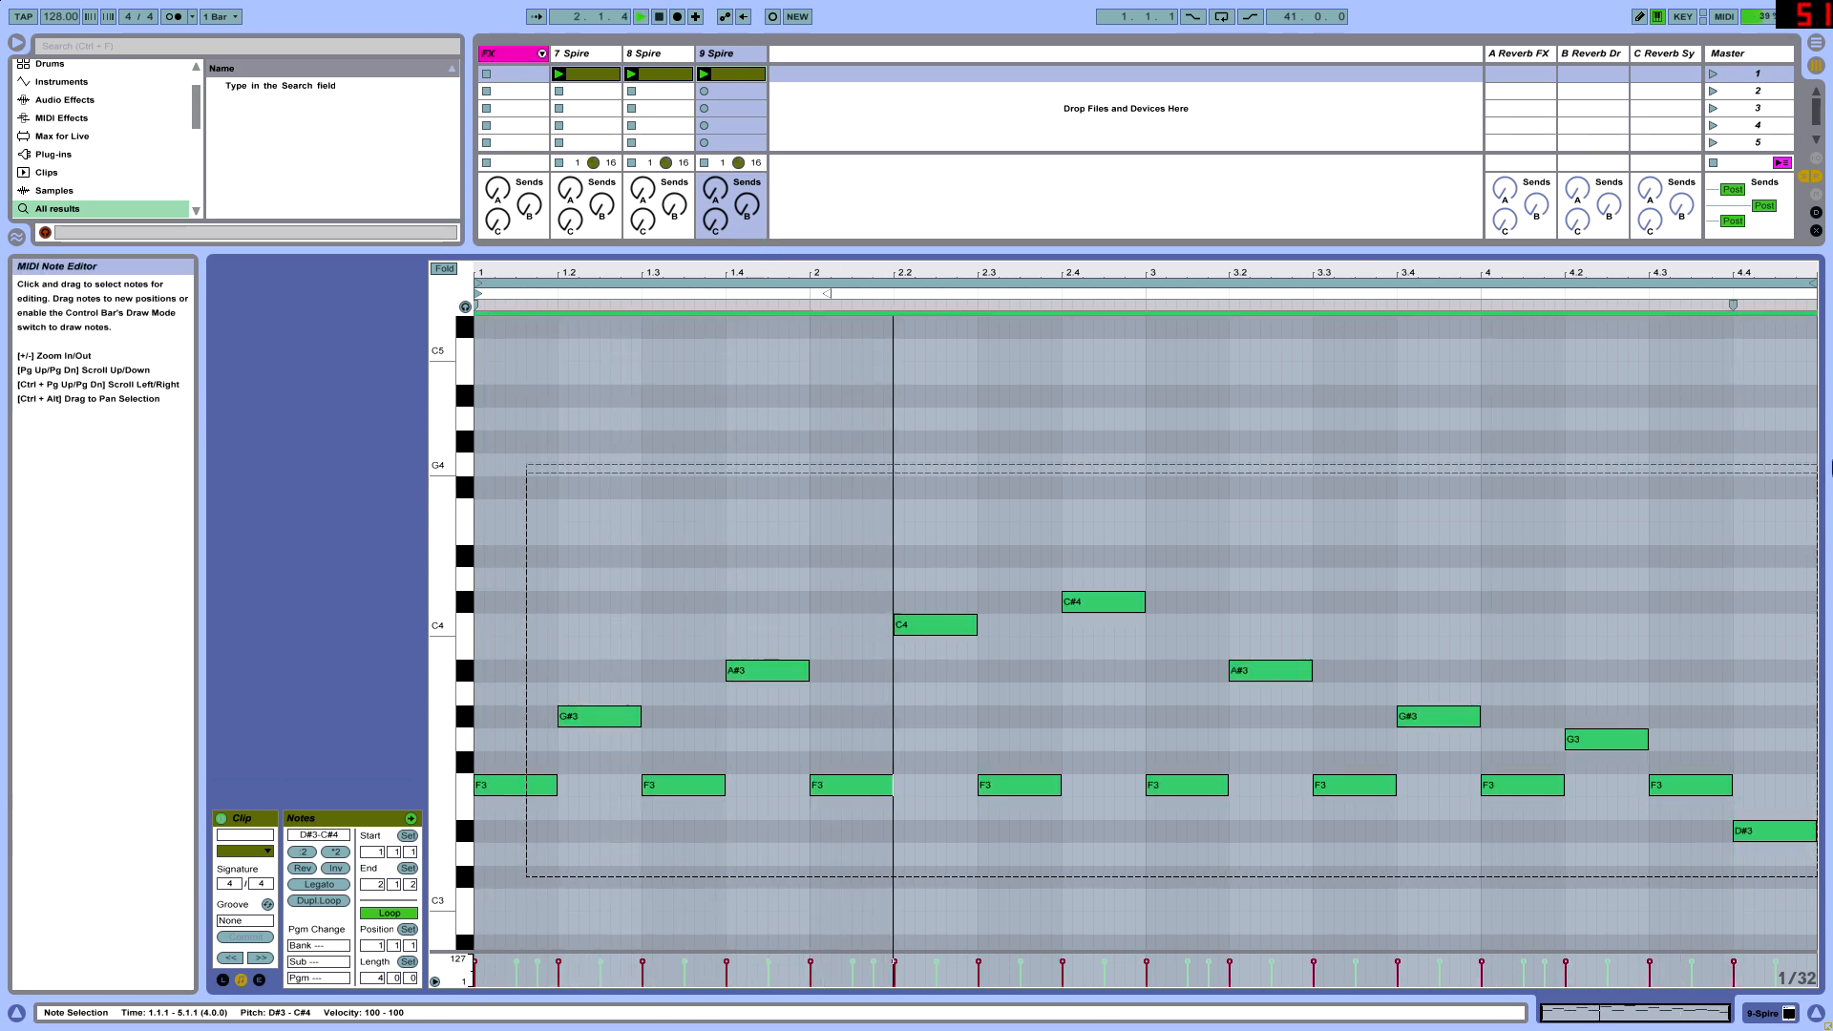
pyautogui.hotkey('shift', 'Up')
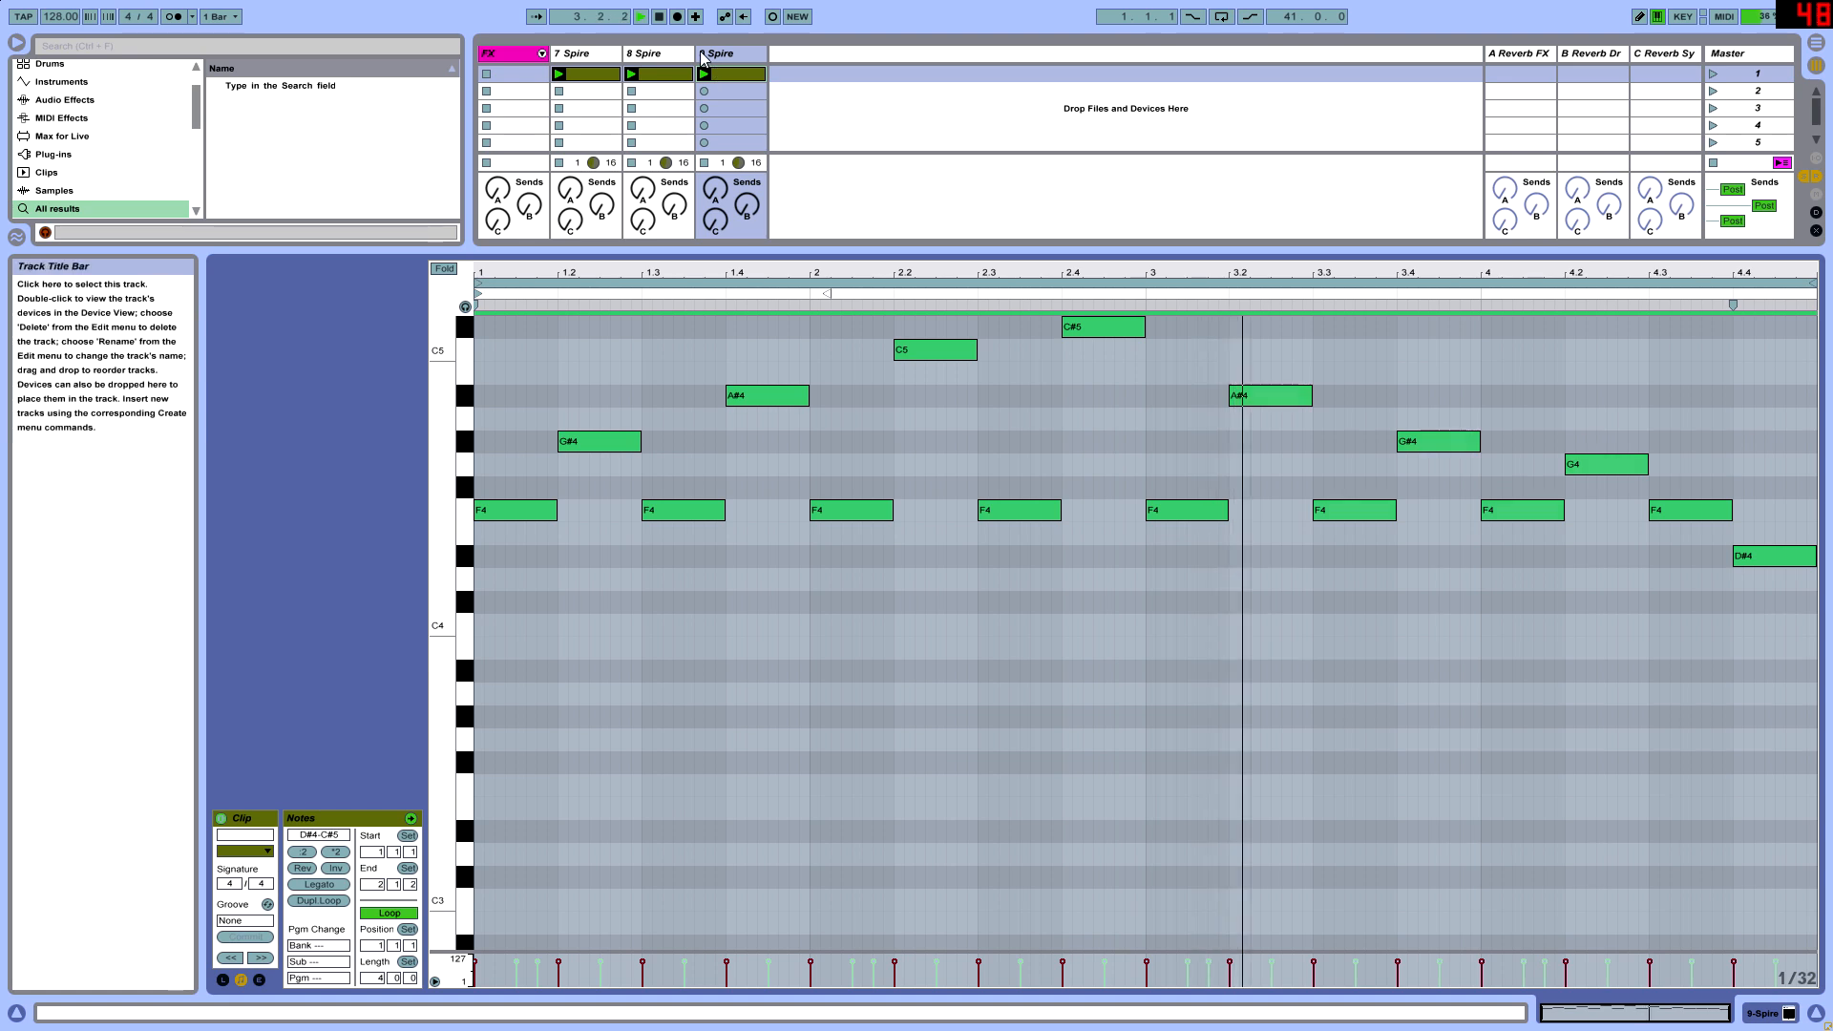
# - Open the 9 Spire synth and audition the presets following LD SuperSaw Love 1, up to PL Avicii House 1
pyautogui.doubleClick(701, 55)
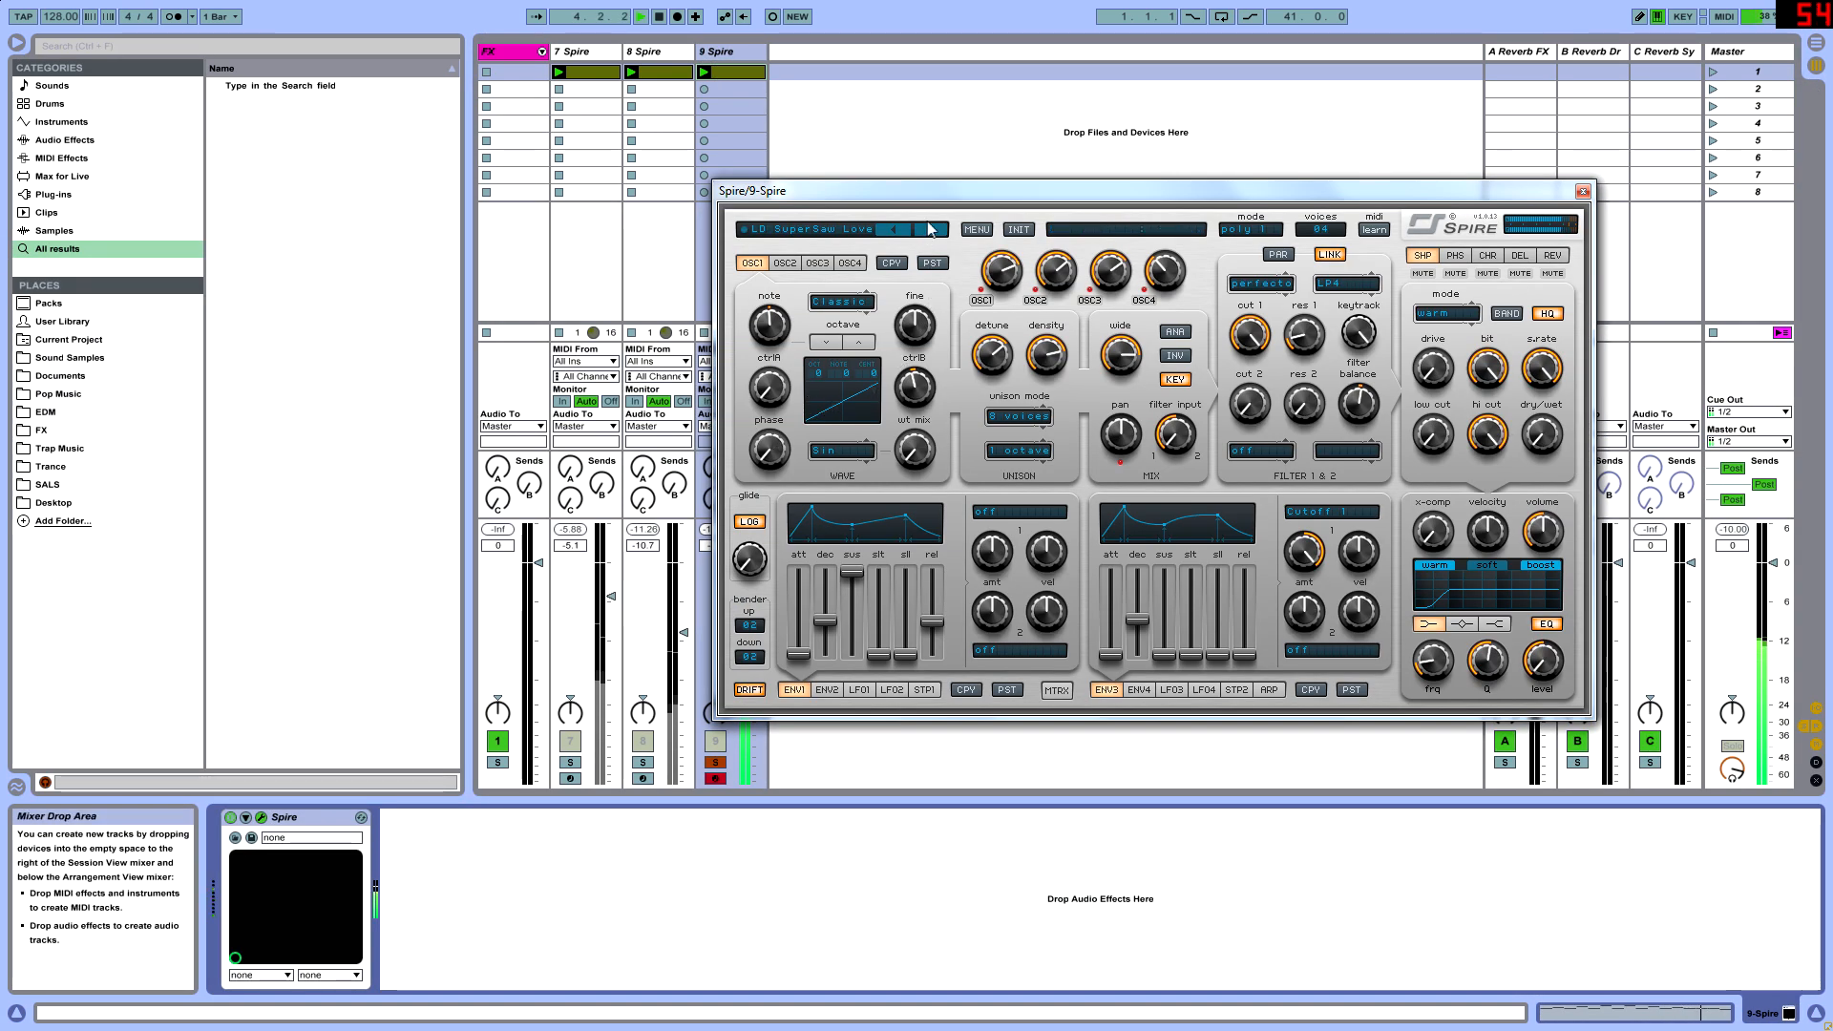
pyautogui.click(928, 229)
pyautogui.click(932, 234)
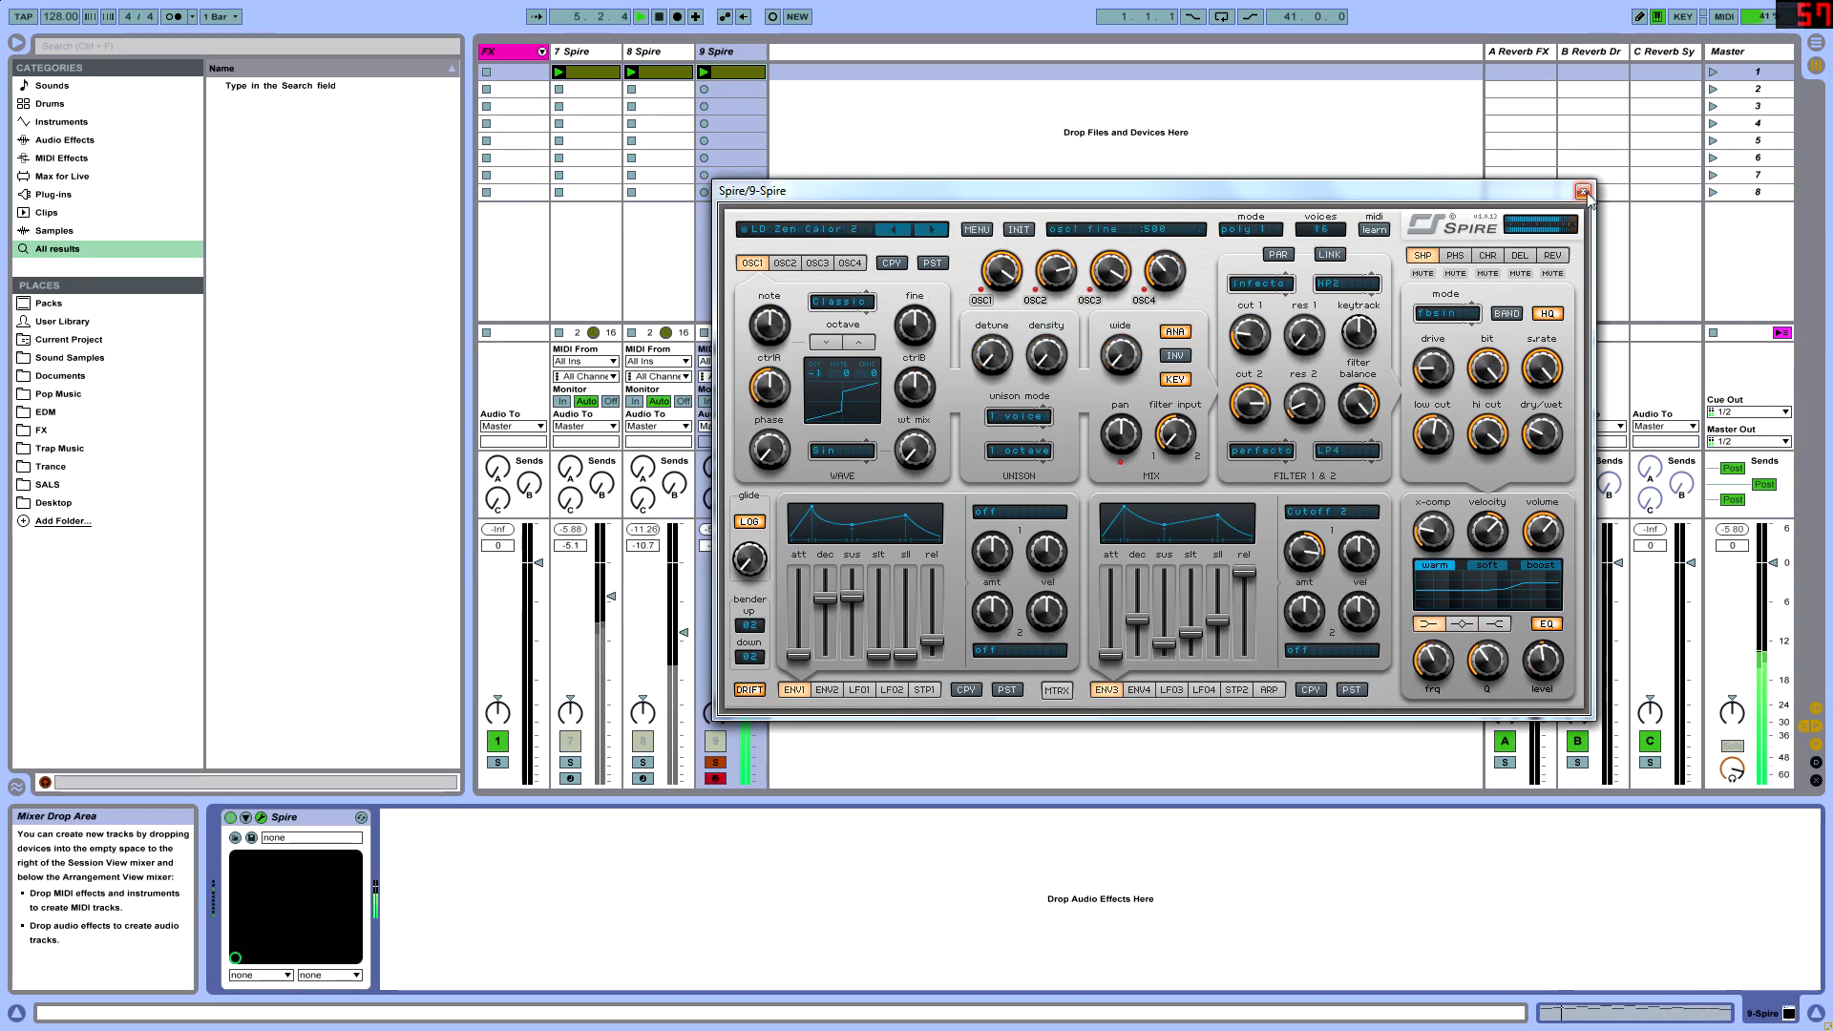
pyautogui.click(930, 231)
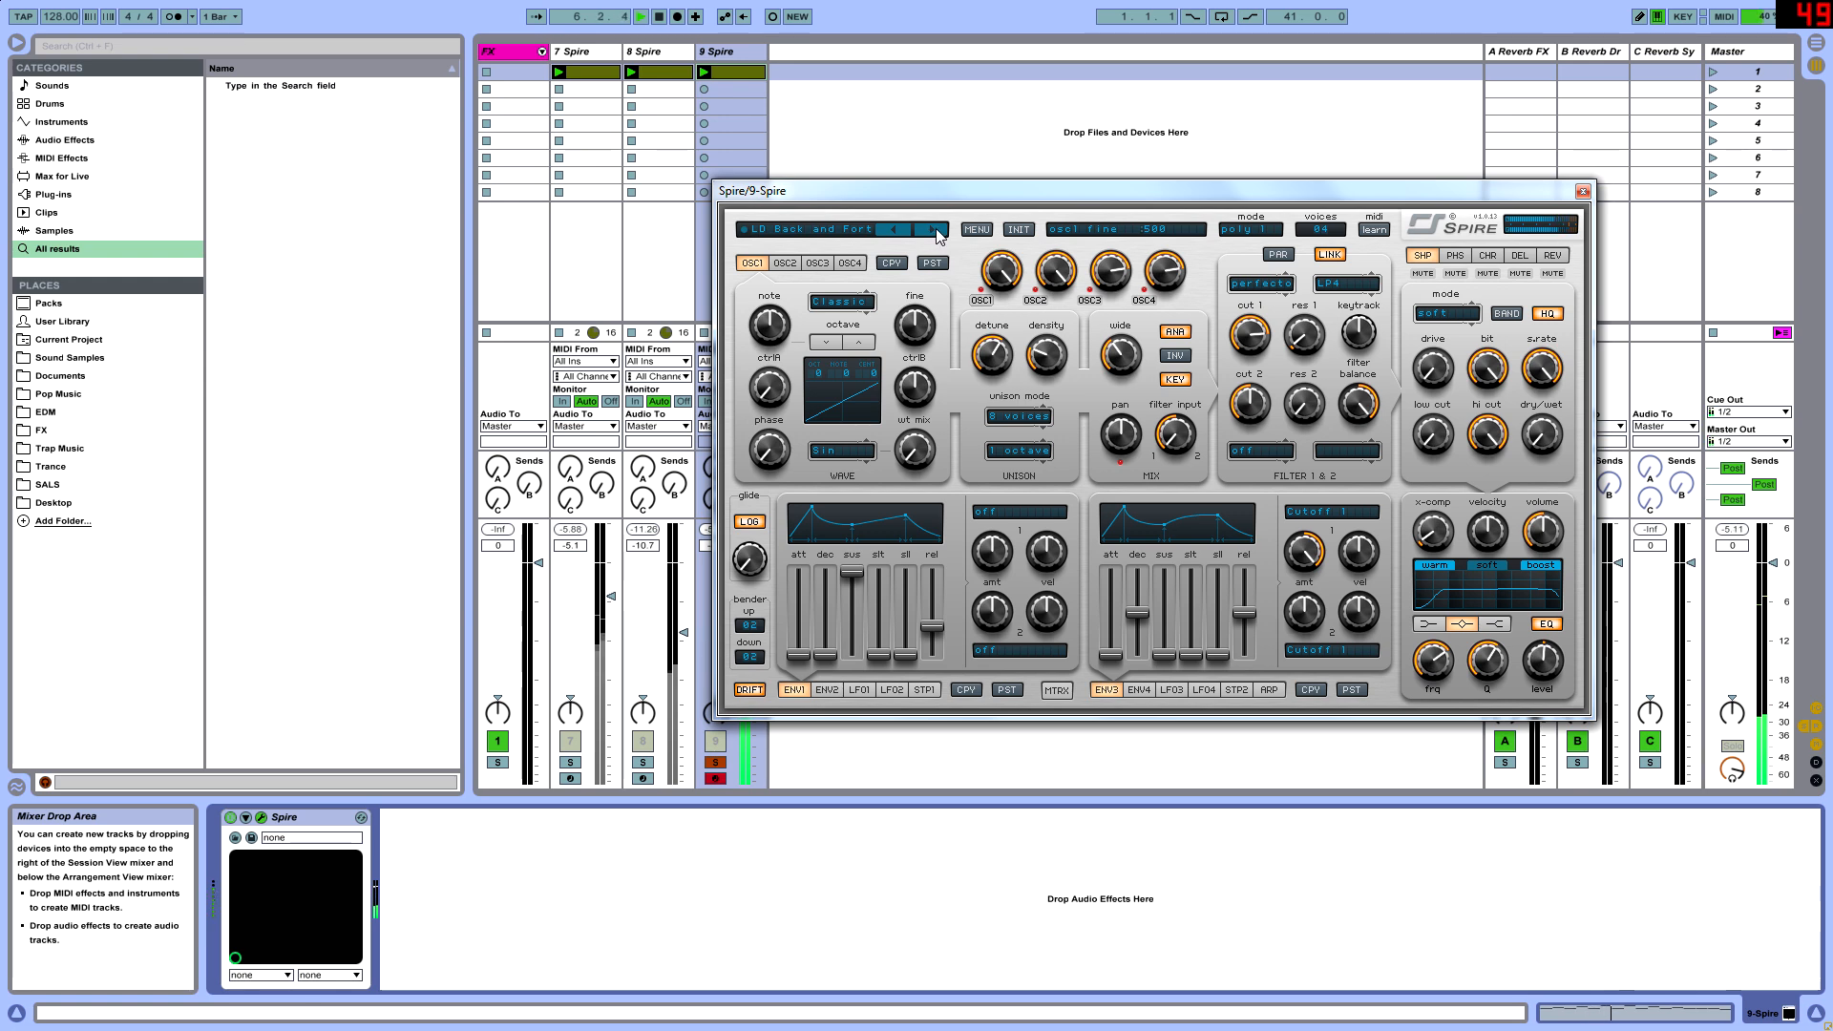
pyautogui.click(932, 230)
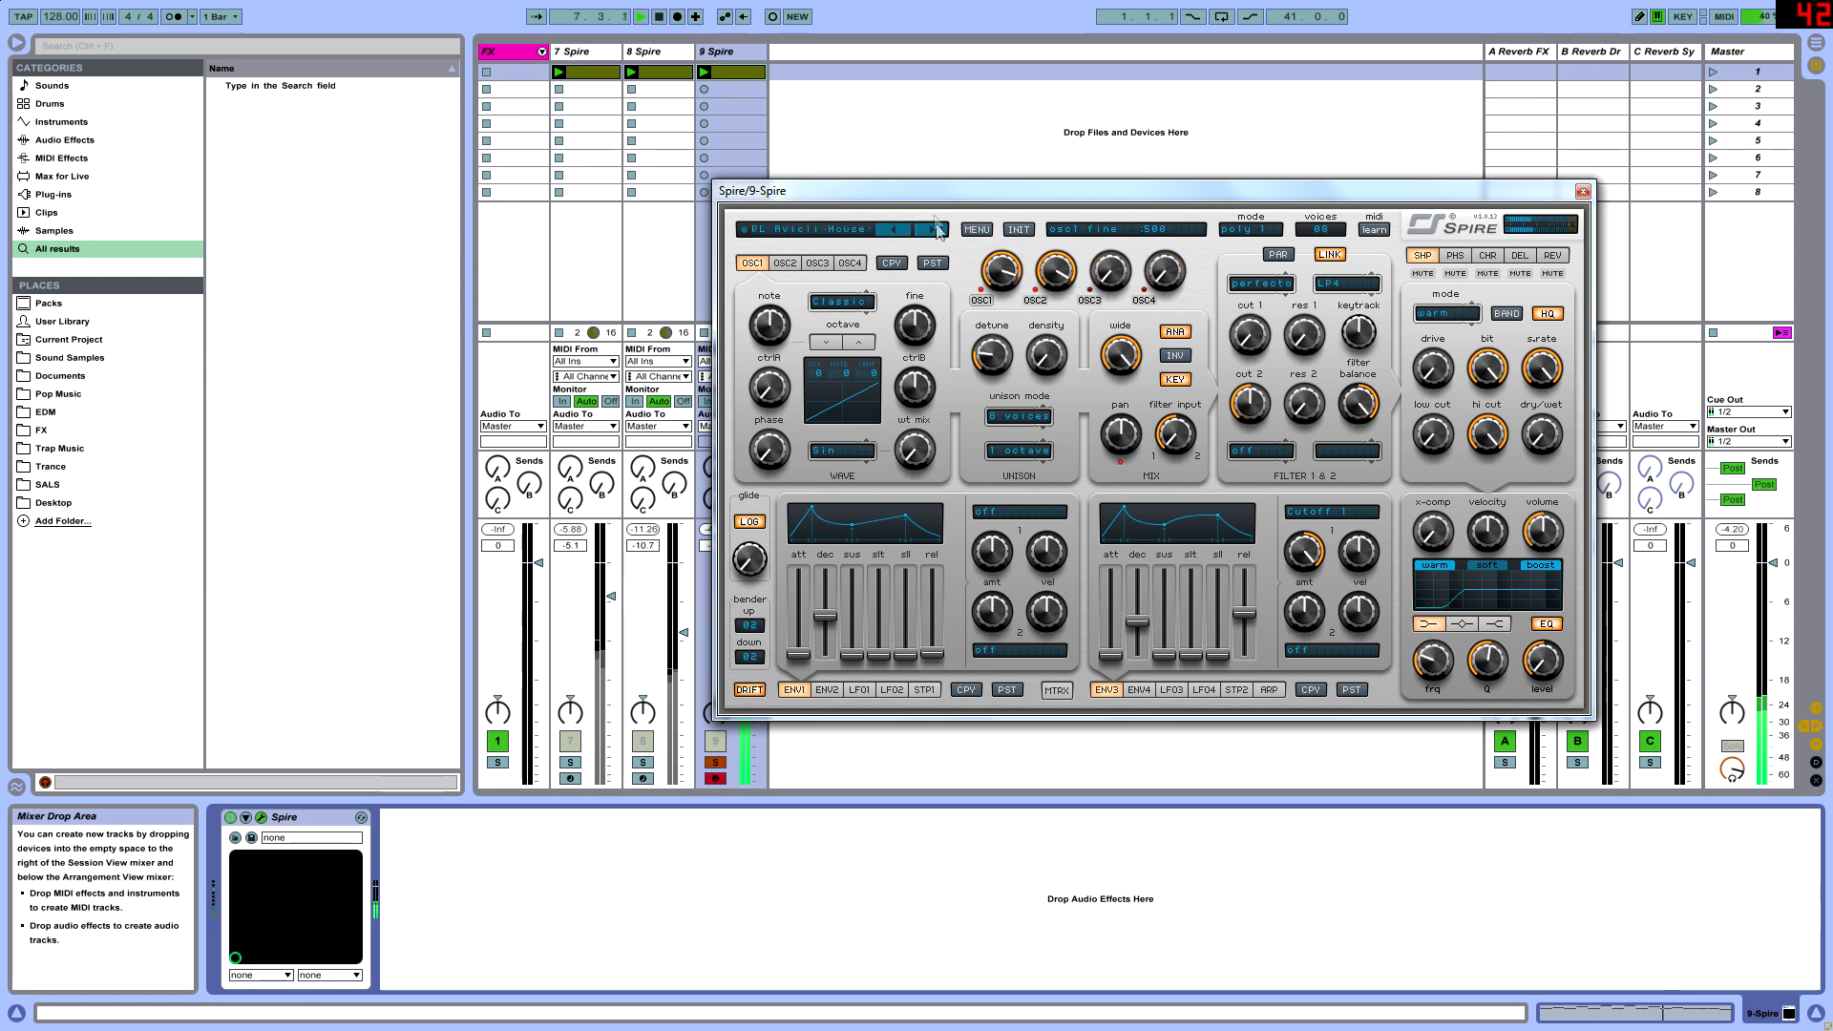
# - Audition more PL Avicii House presets on 9 Spire, select PL Avicii House 3 and close the synth window
pyautogui.click(844, 236)
pyautogui.click(1050, 552)
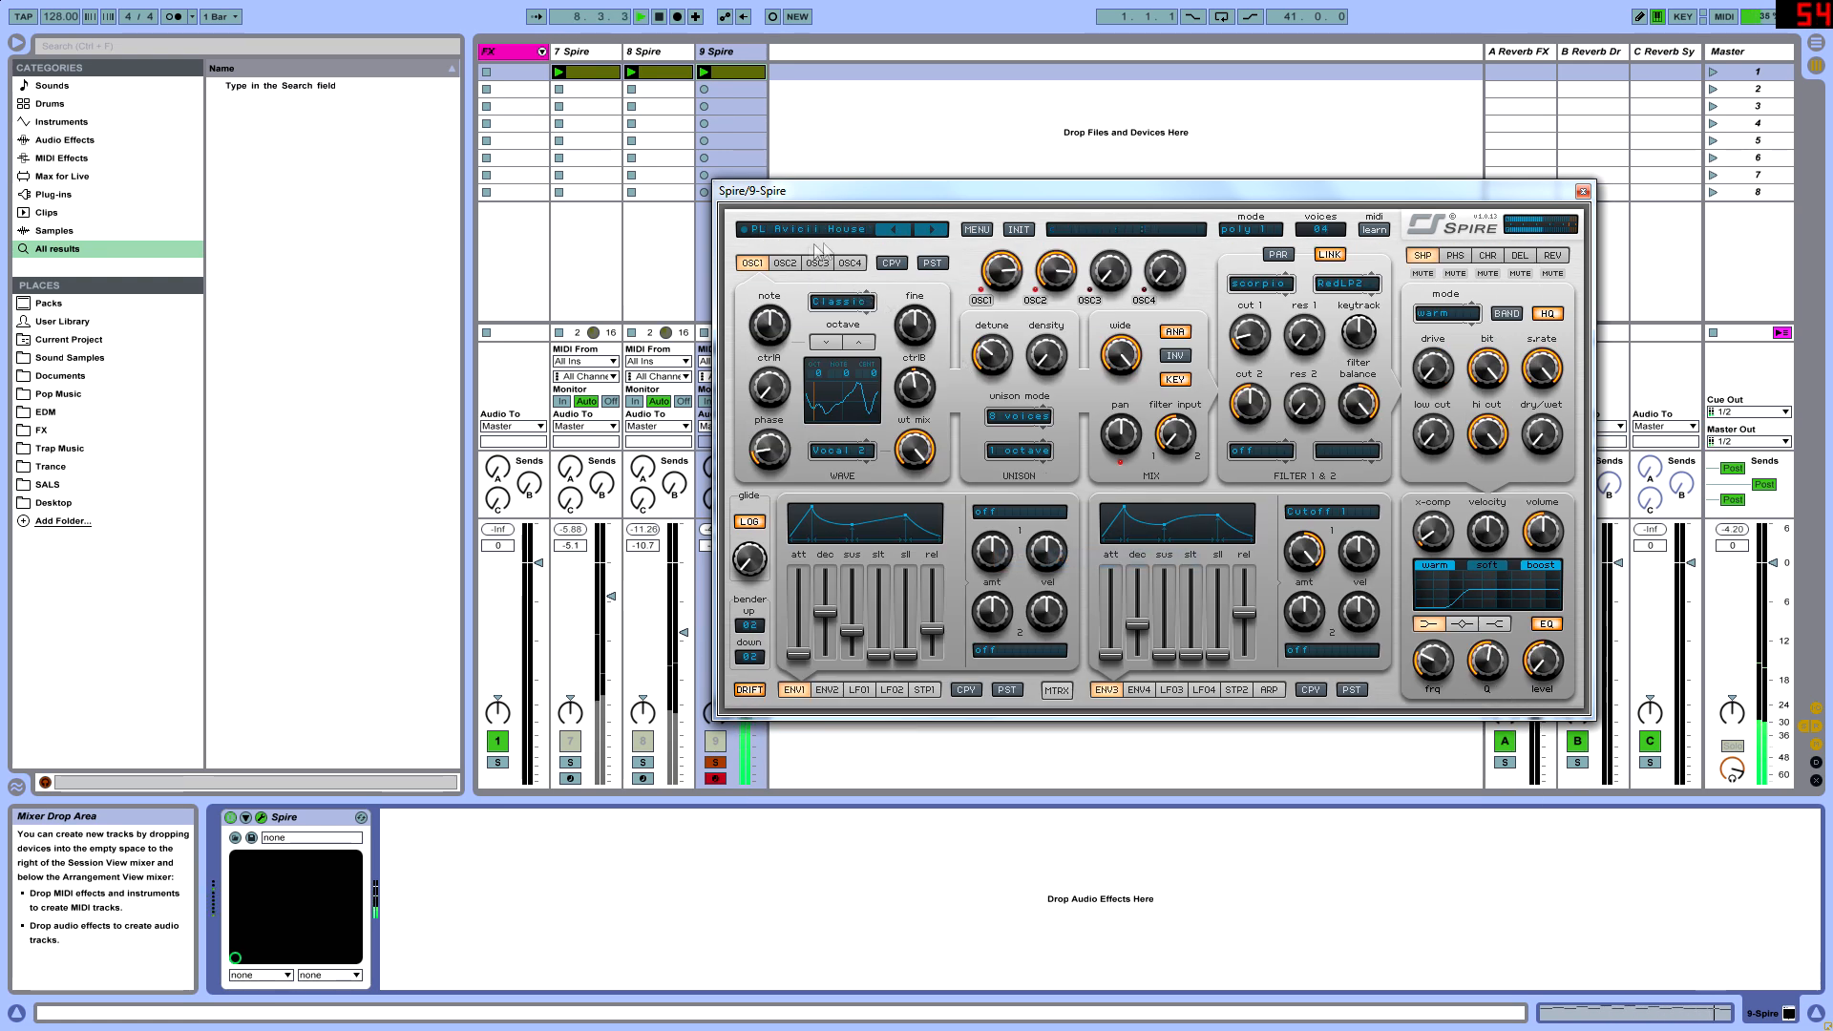
pyautogui.click(893, 241)
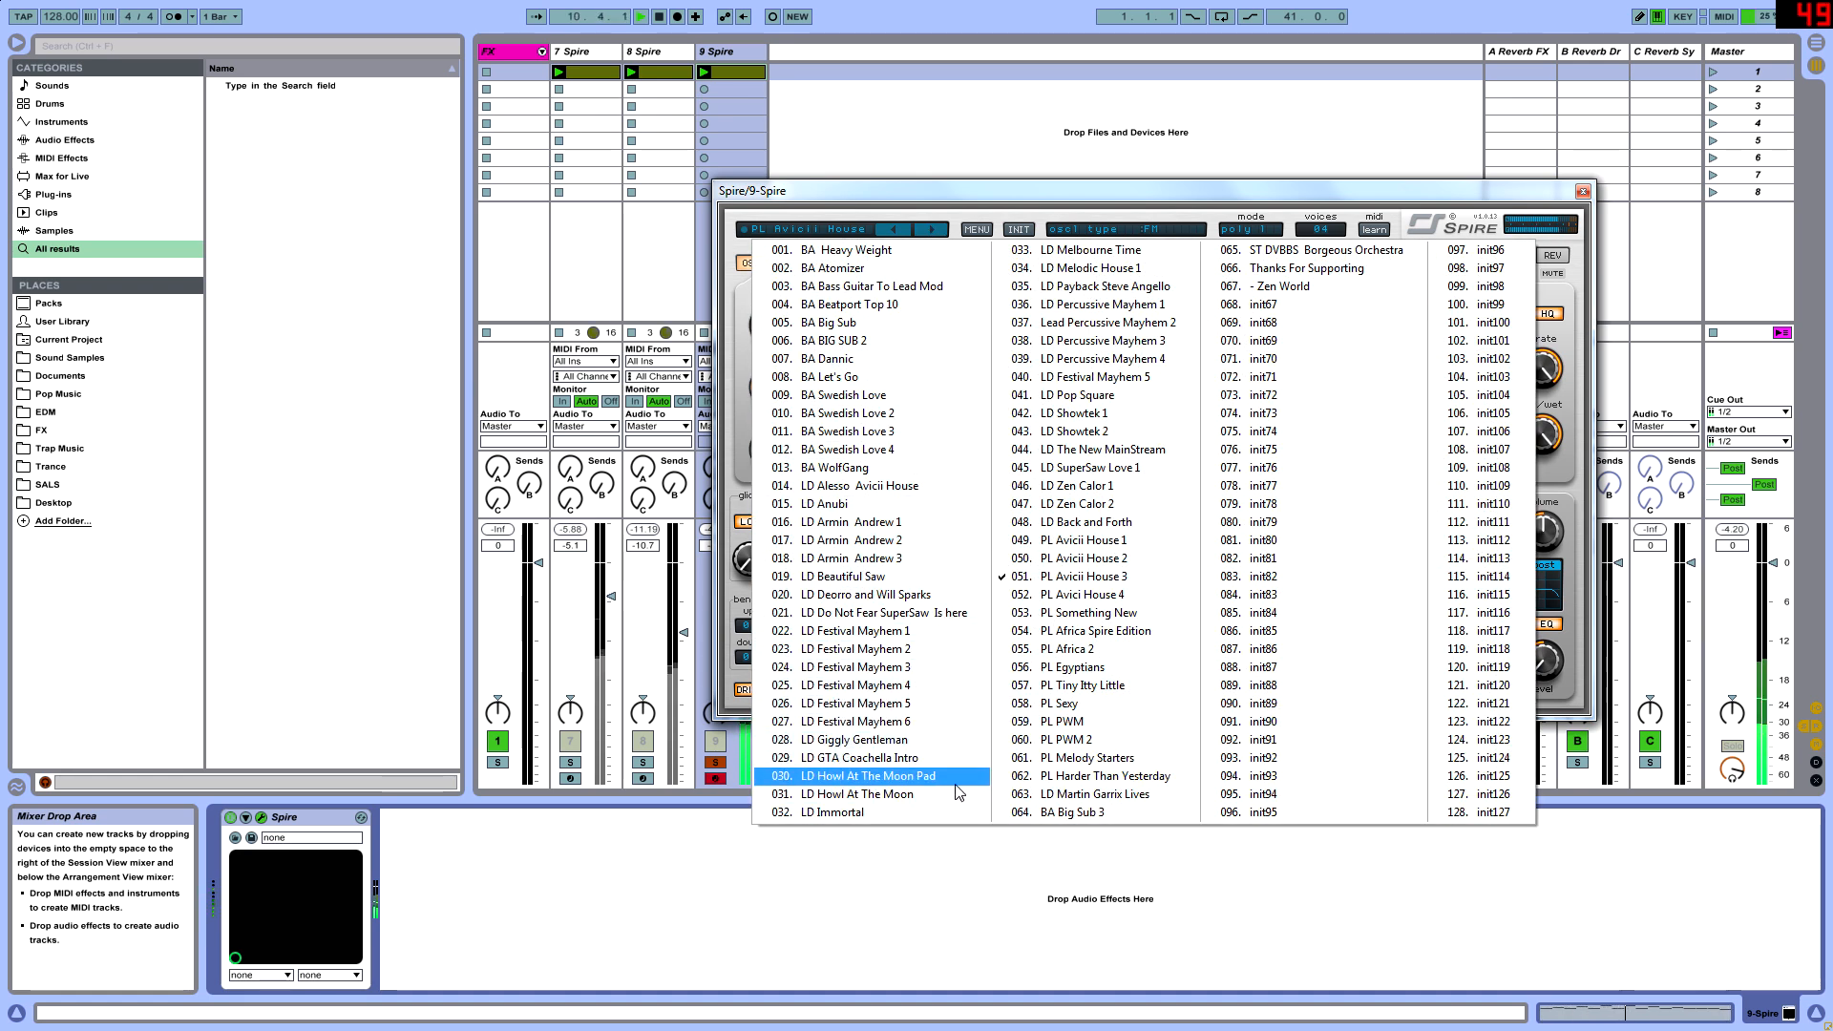
pyautogui.click(1144, 598)
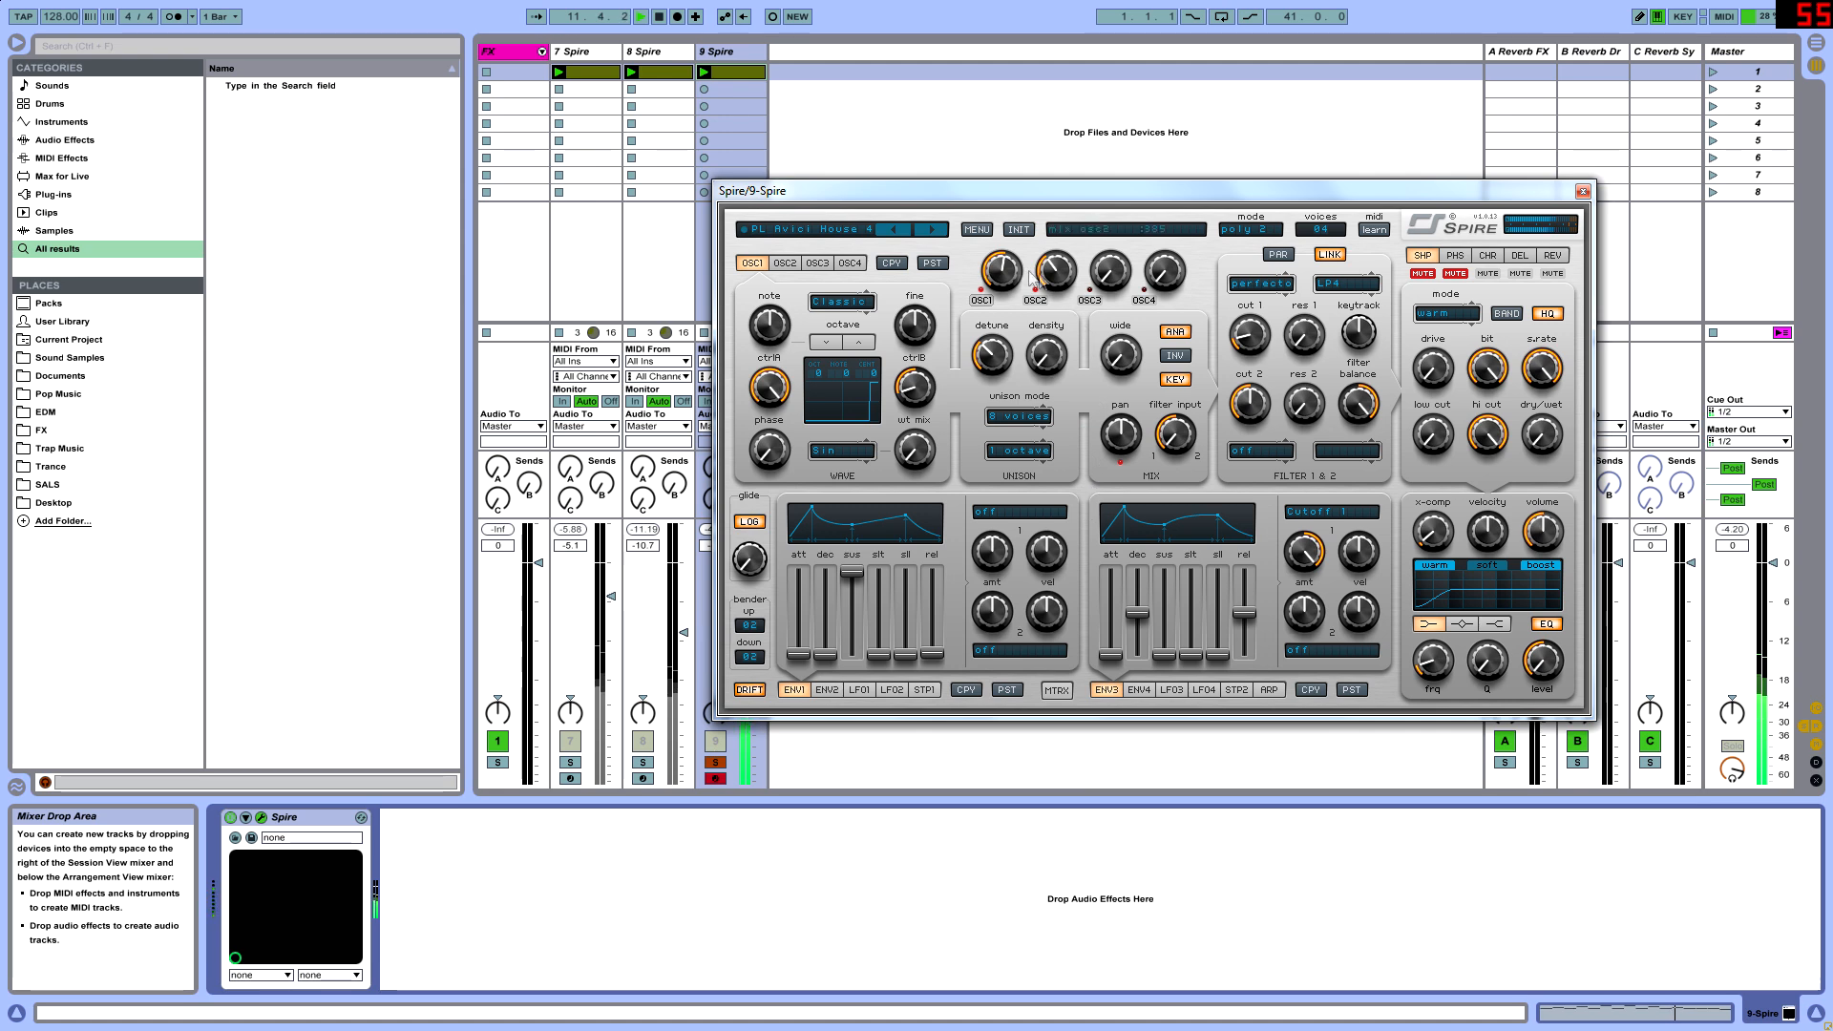
pyautogui.click(898, 231)
pyautogui.click(821, 229)
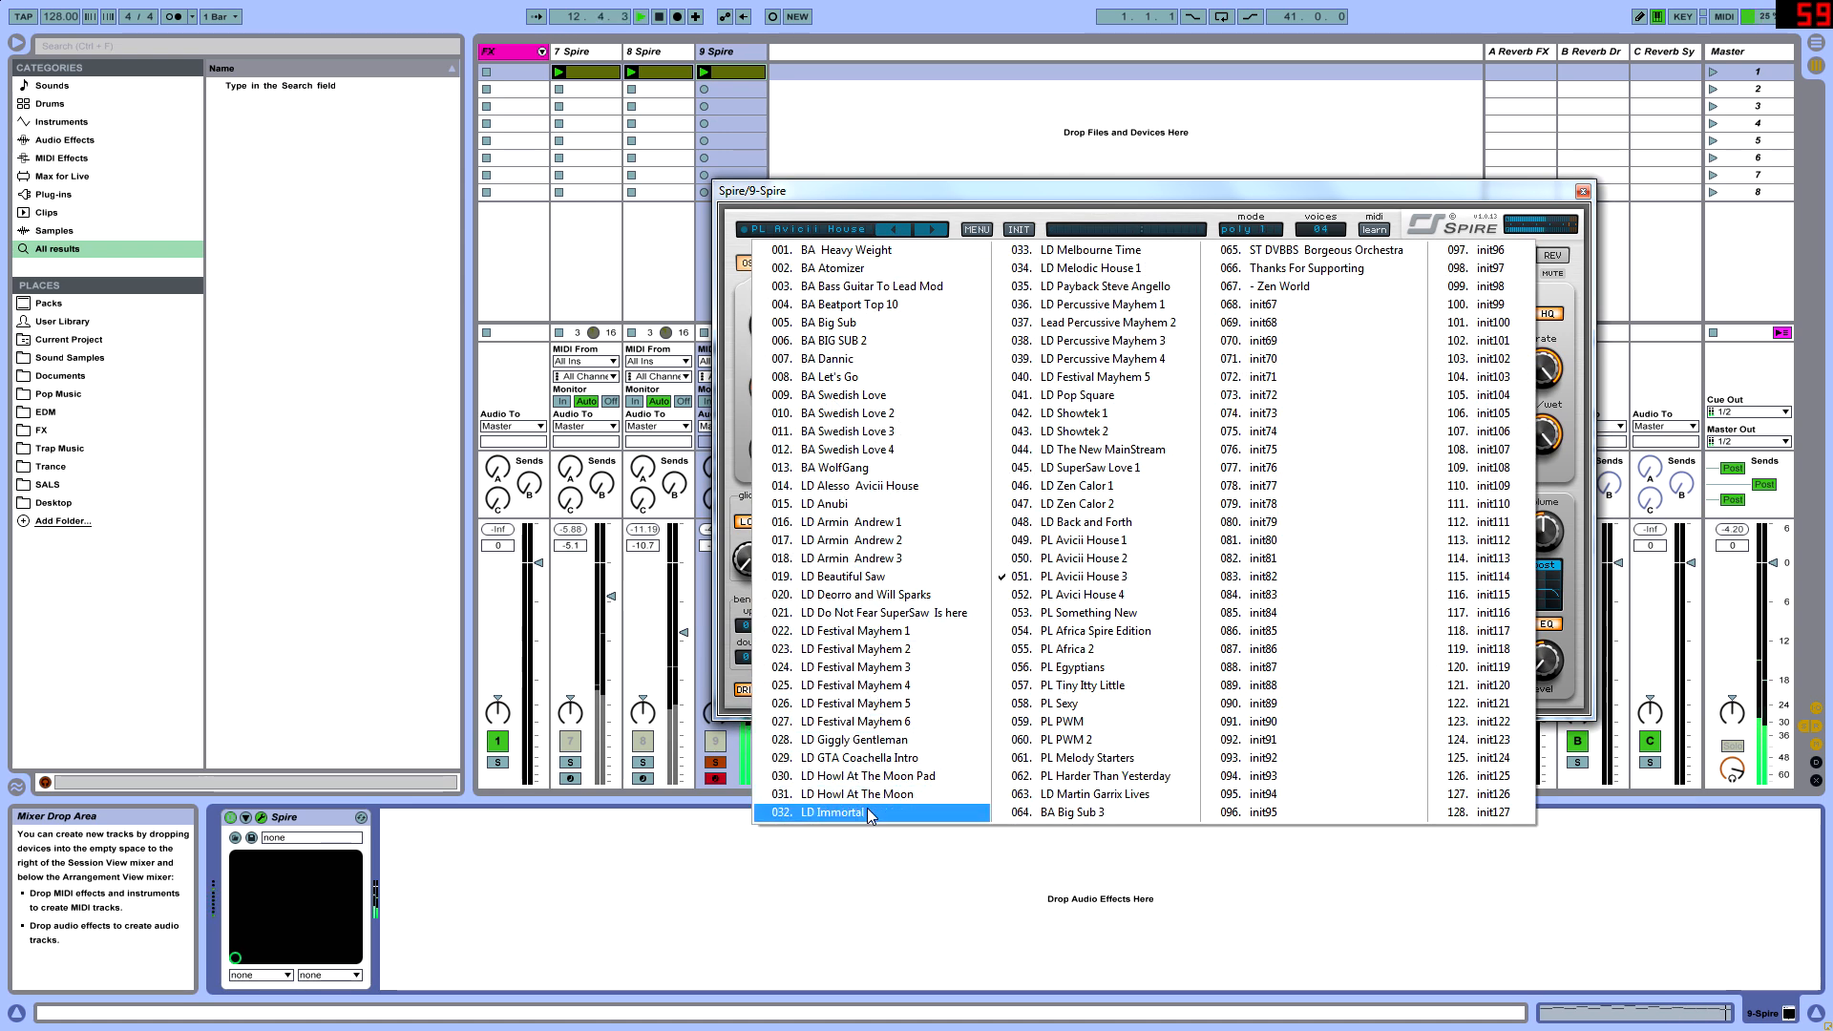
pyautogui.click(1088, 577)
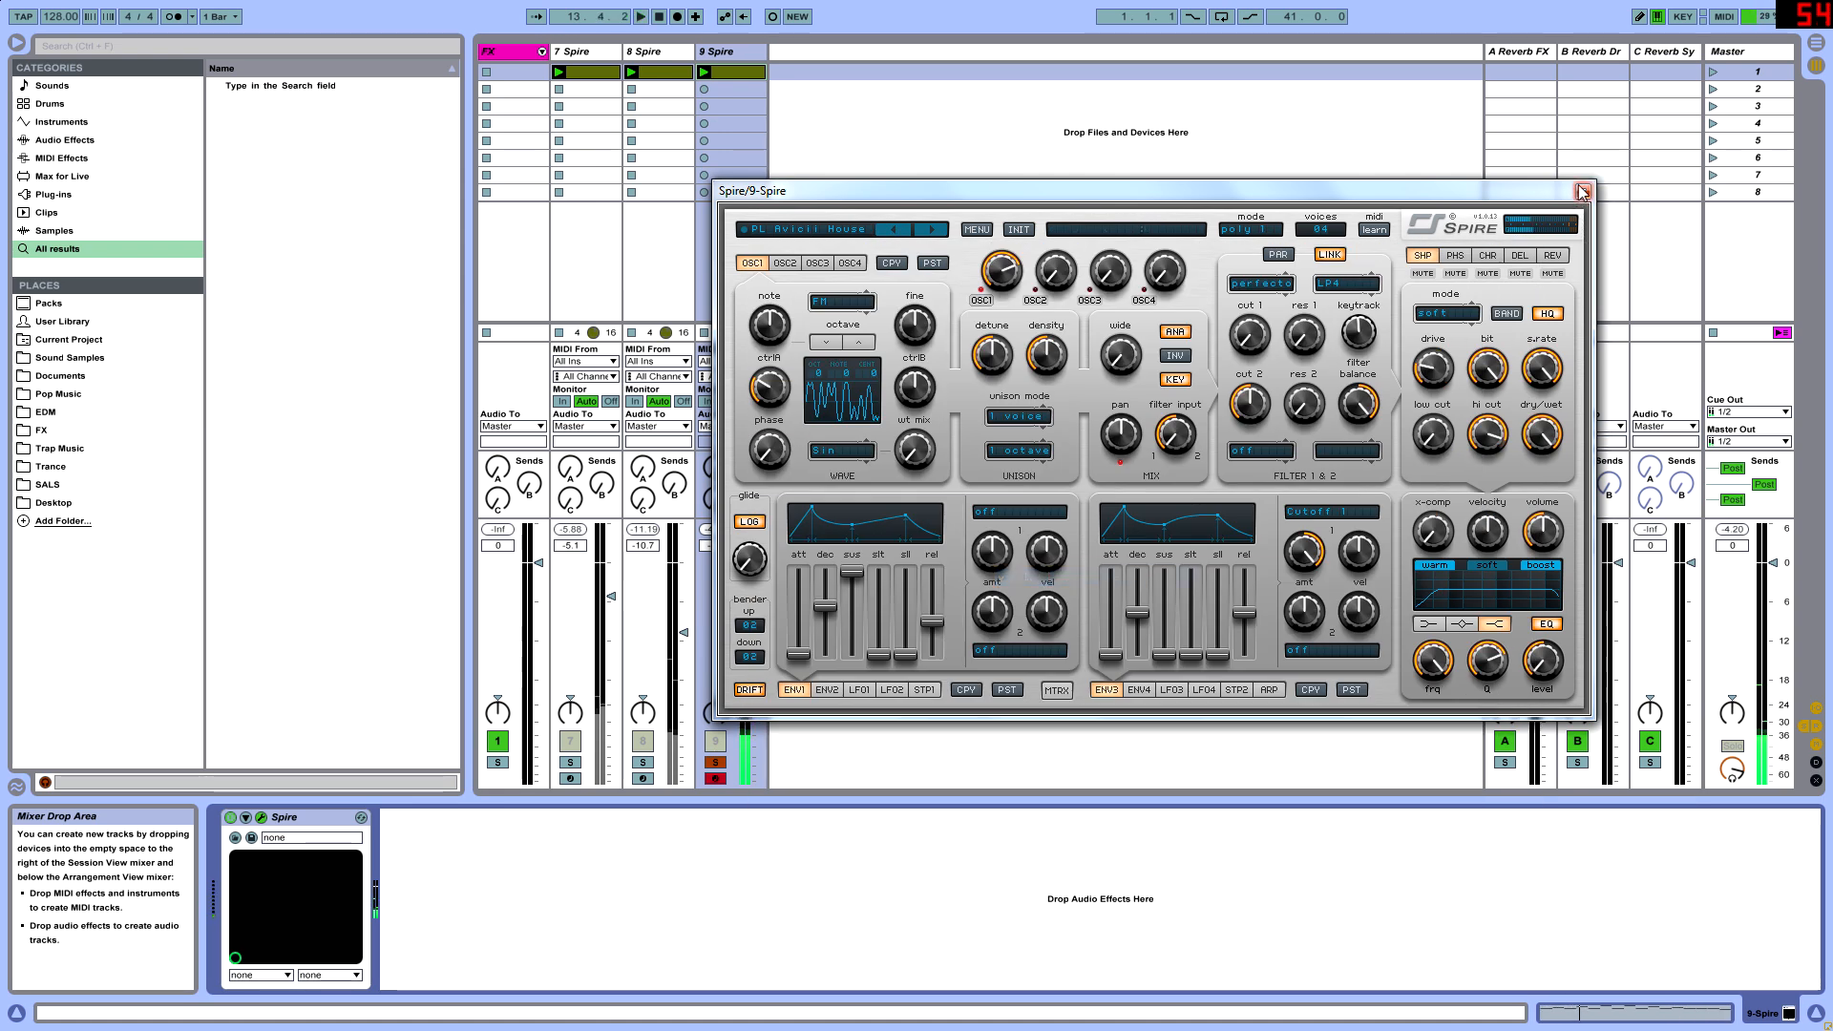
pyautogui.click(1582, 192)
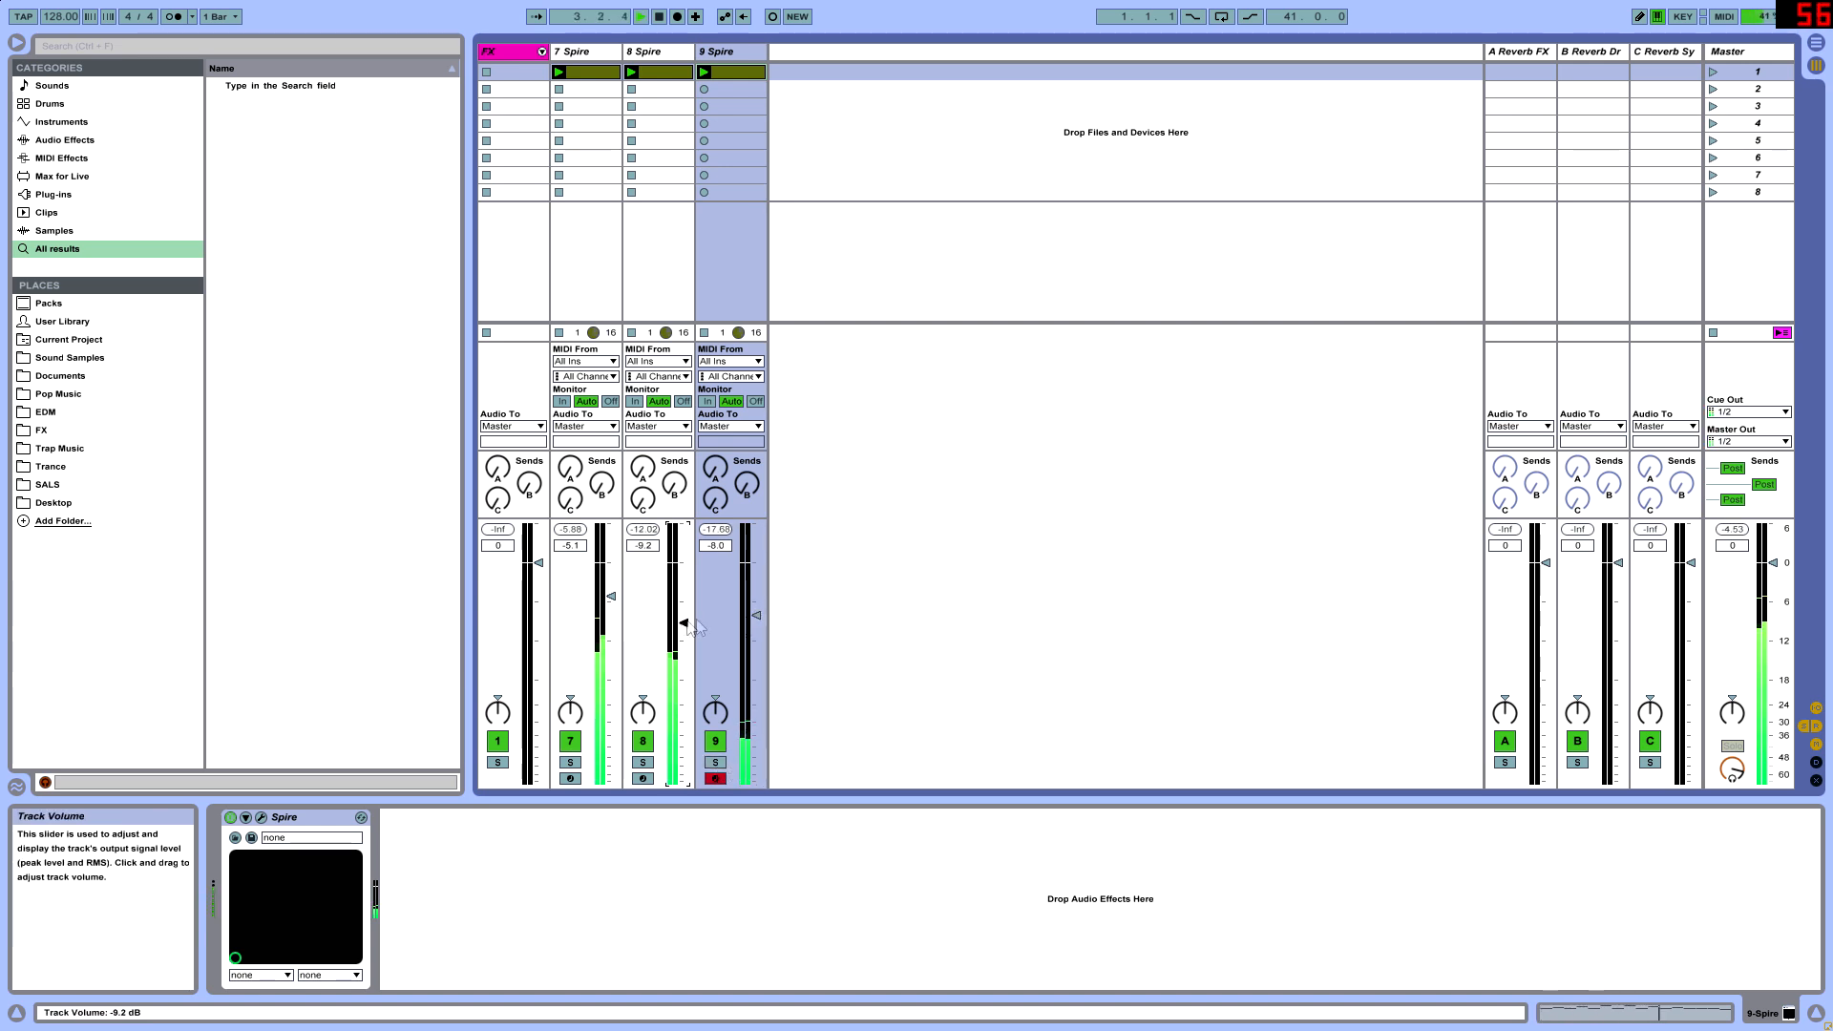
# - Raise the 9 Spire track volume to -2.0 dB
pyautogui.press('Tab')
pyautogui.press('Tab')
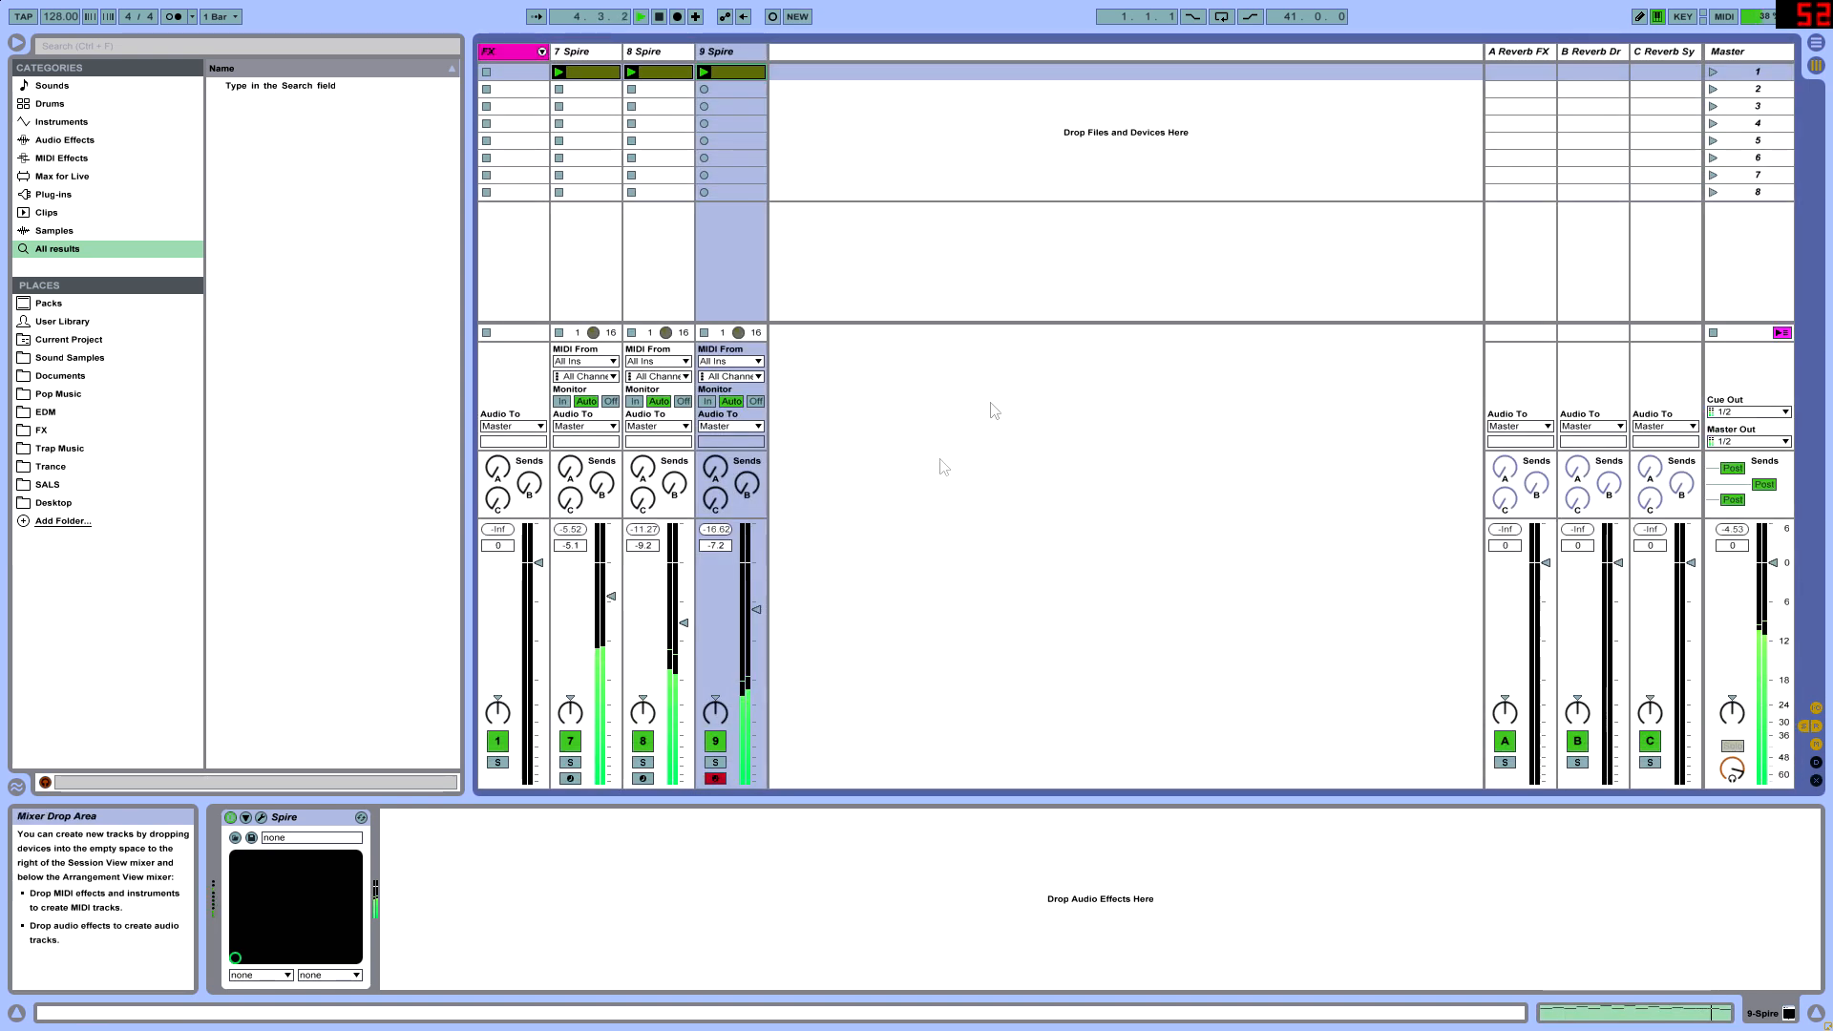
pyautogui.moveTo(756, 603); pyautogui.dragTo(756, 580)
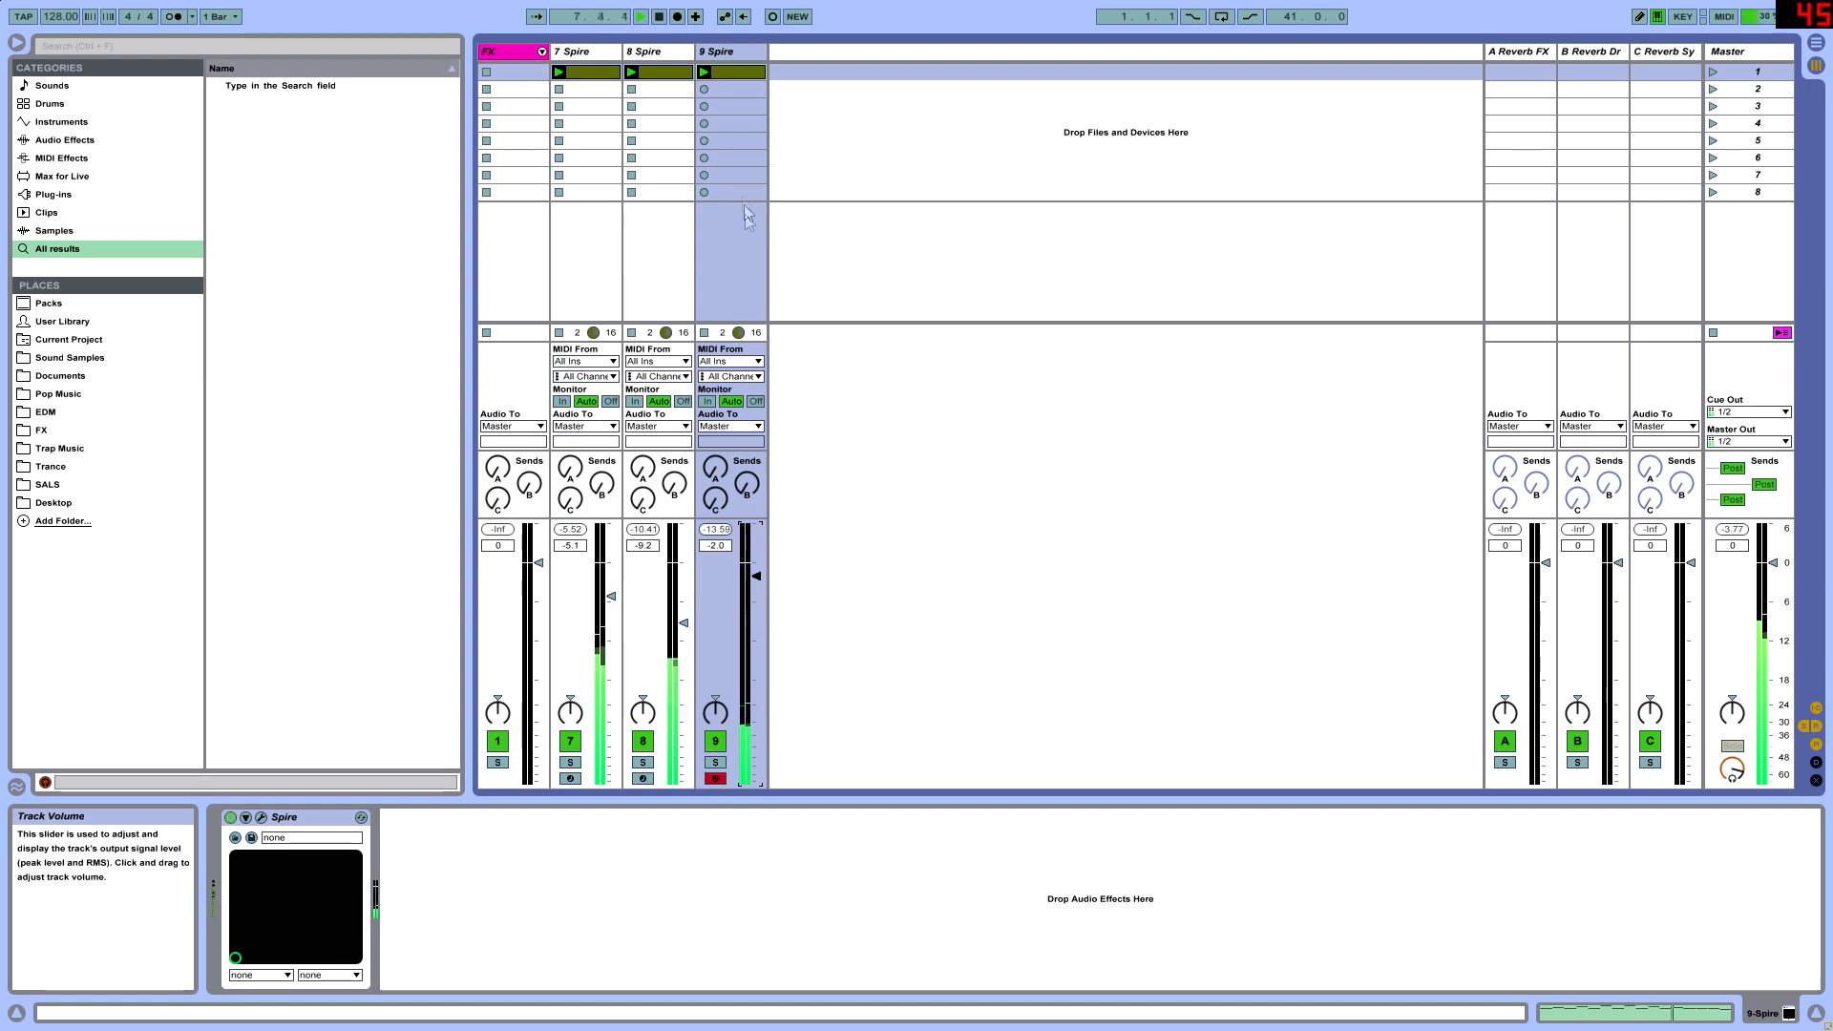
# - Load the LD SuperSaw Love 1 preset in 9 Spire, close the synth window and set the track volume to -5.4 dB
pyautogui.click(261, 817)
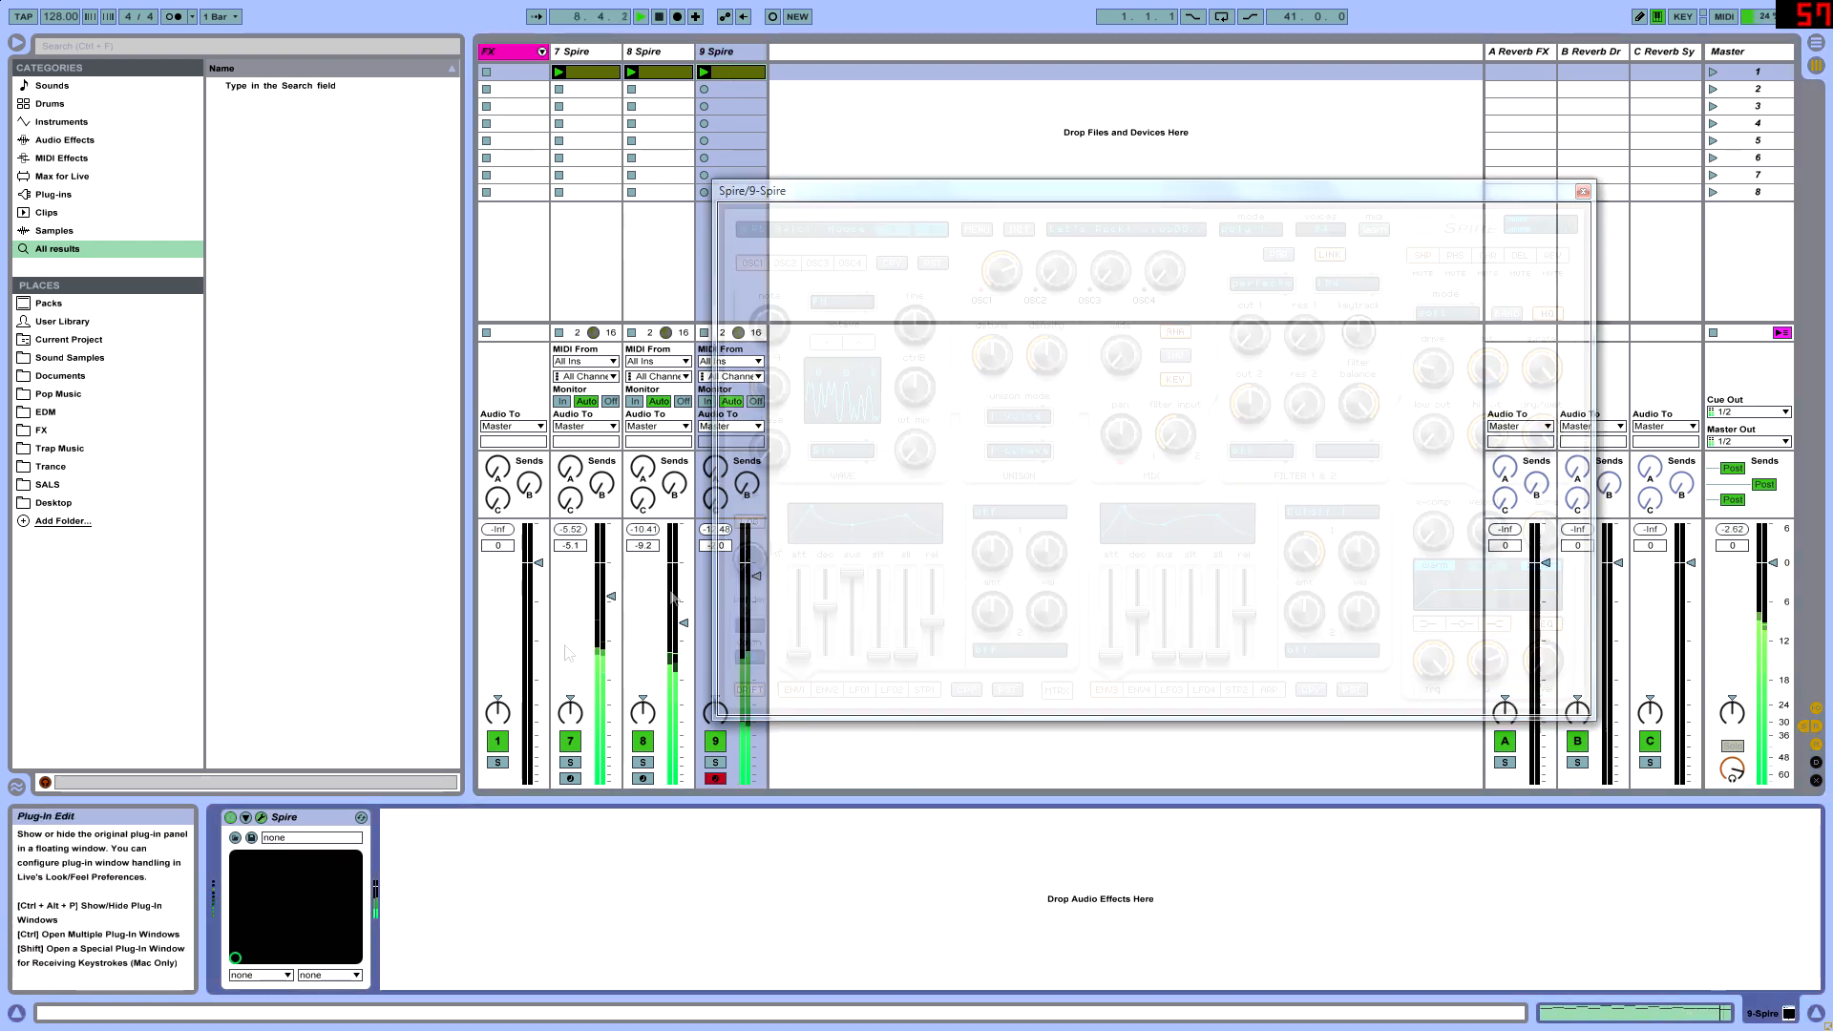
pyautogui.click(836, 234)
pyautogui.click(962, 420)
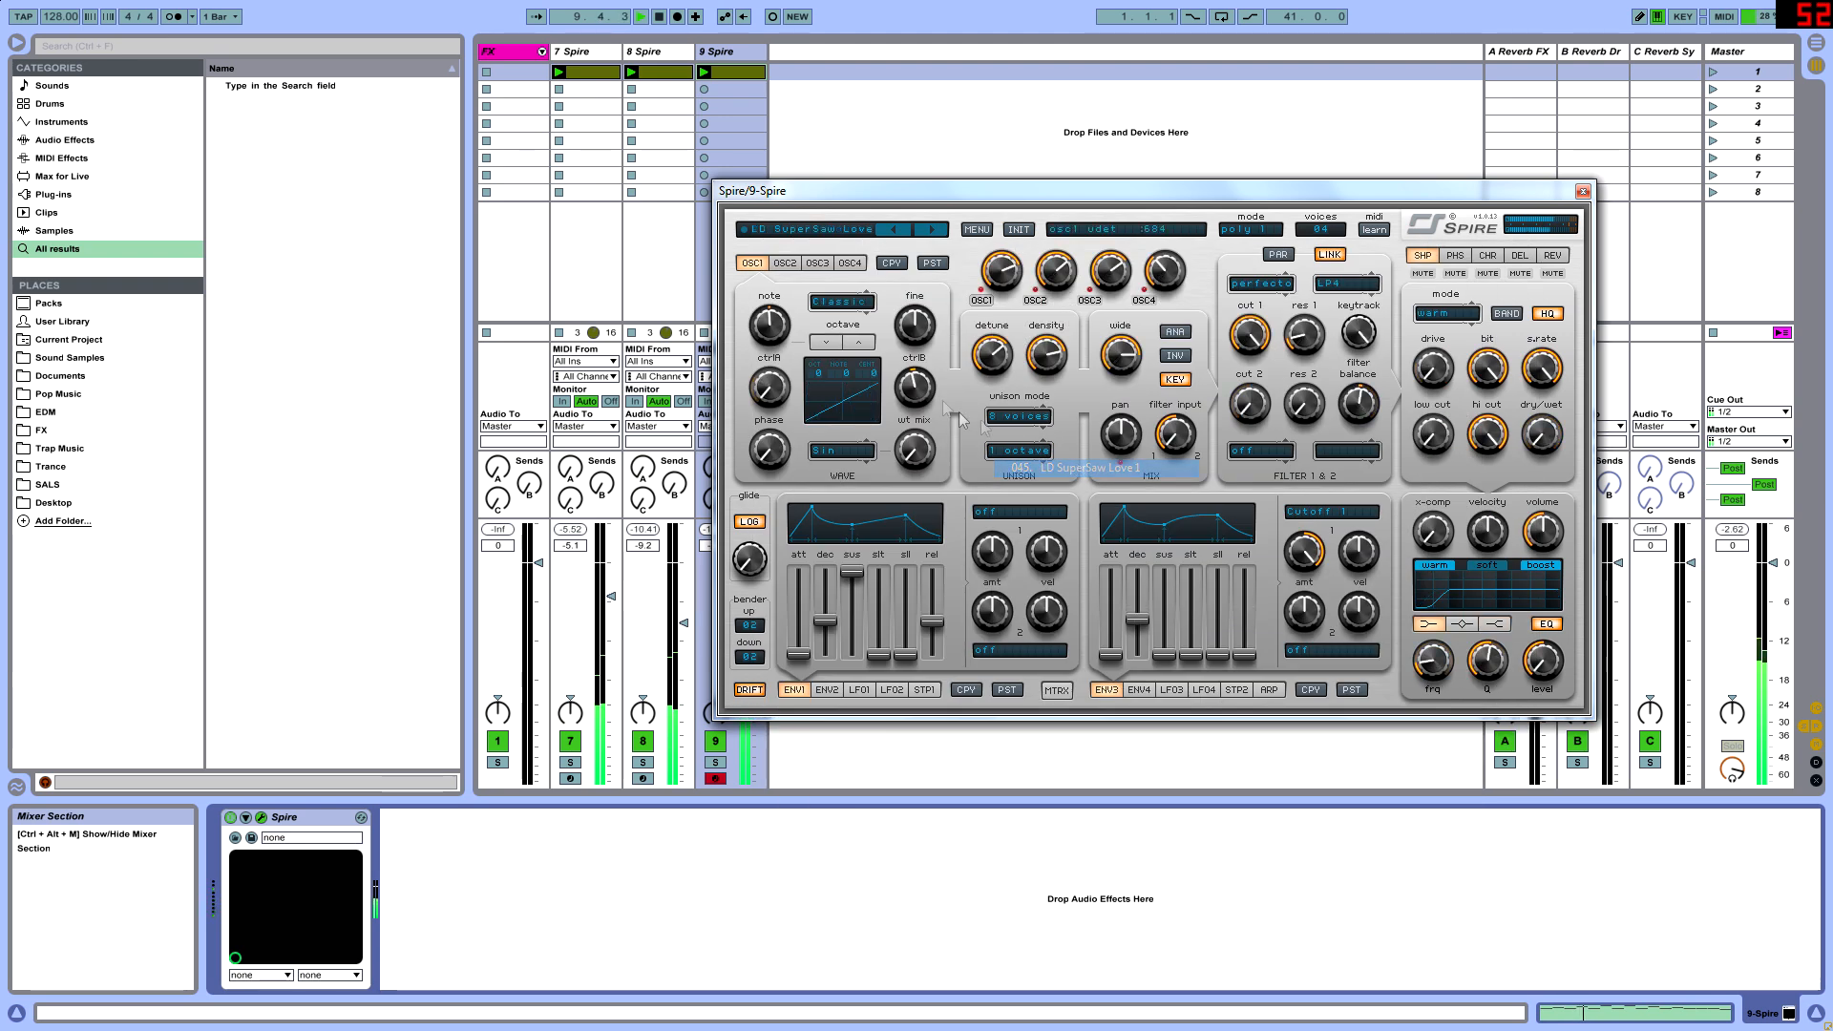
pyautogui.click(1583, 191)
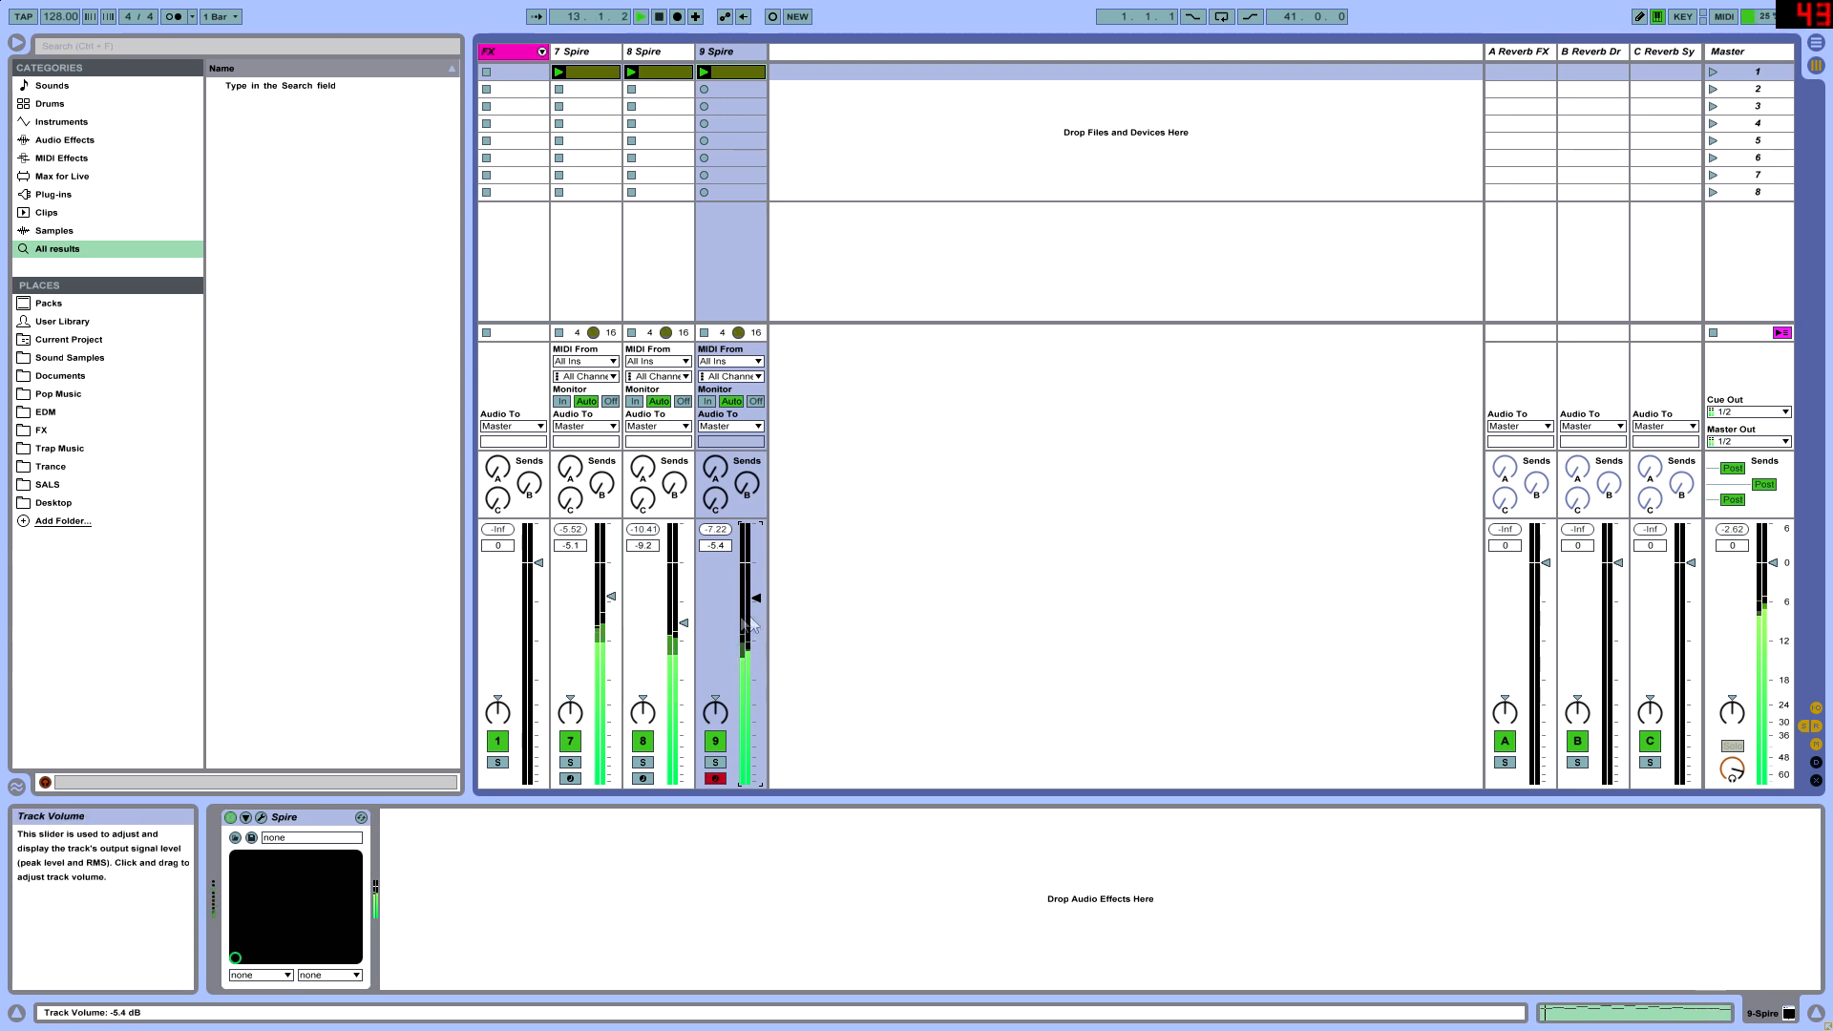
pyautogui.press('Tab')
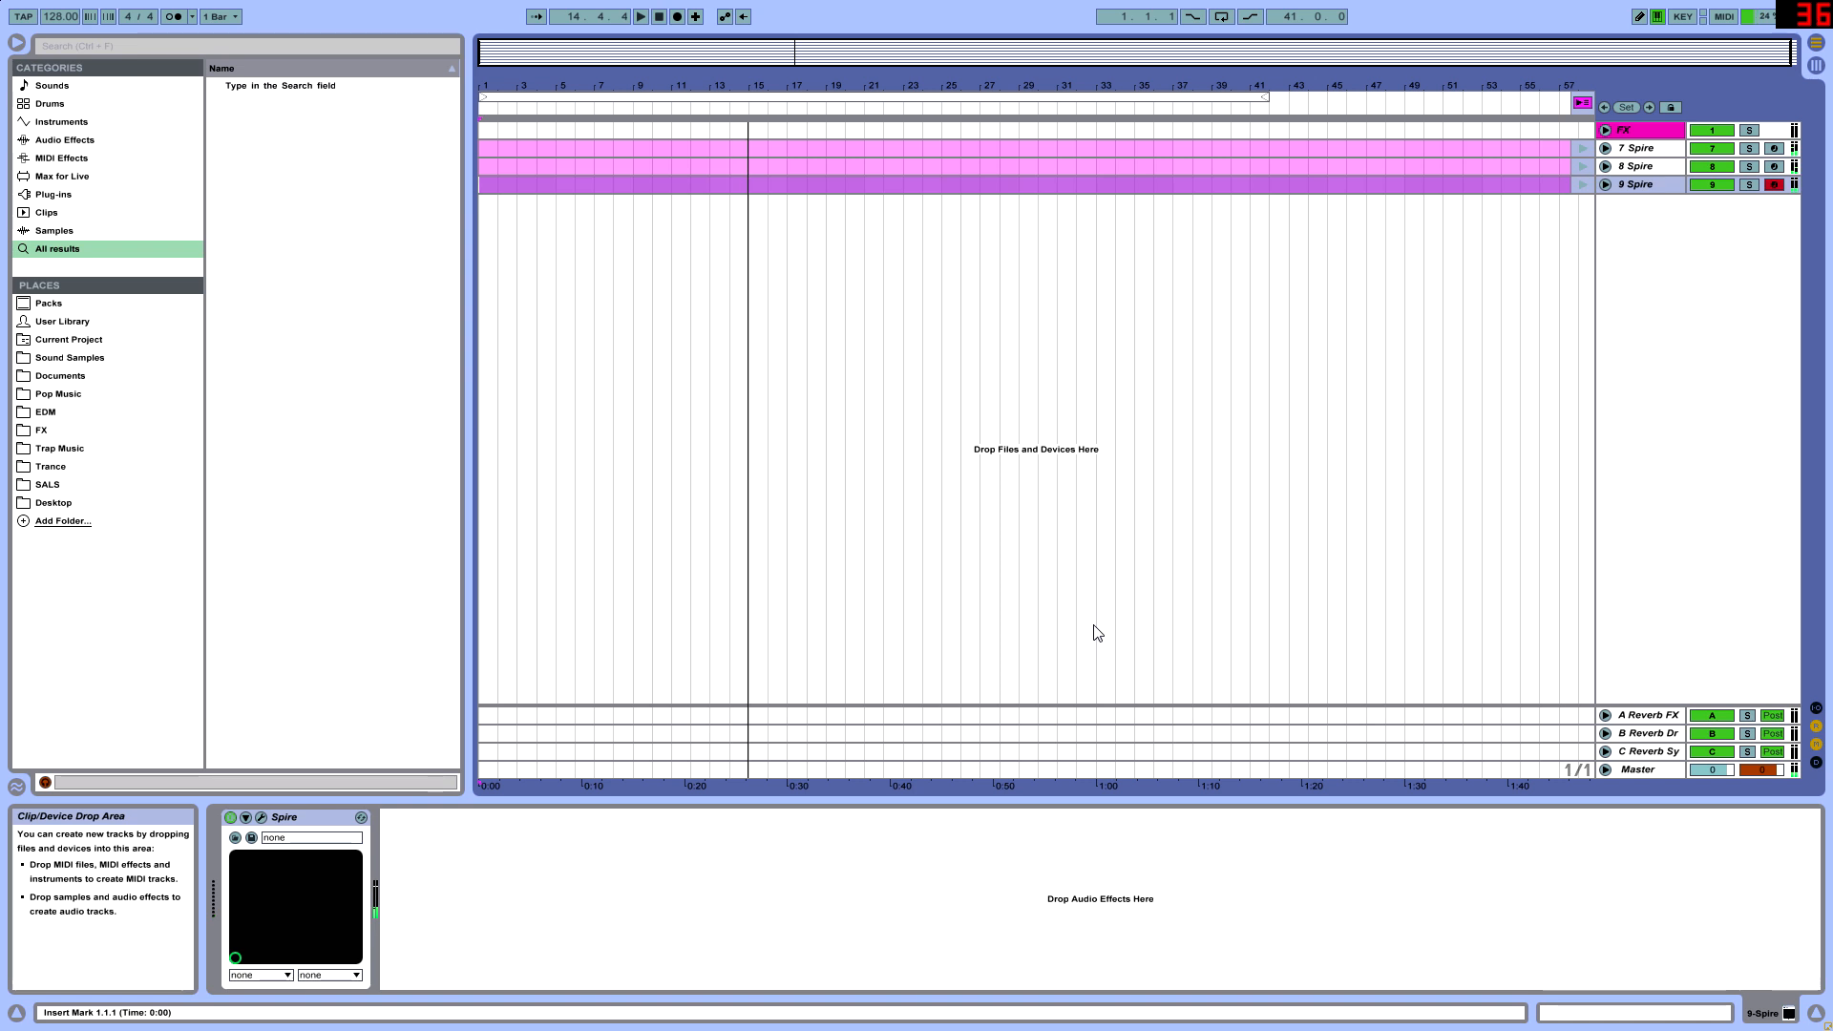
pyautogui.press('Tab')
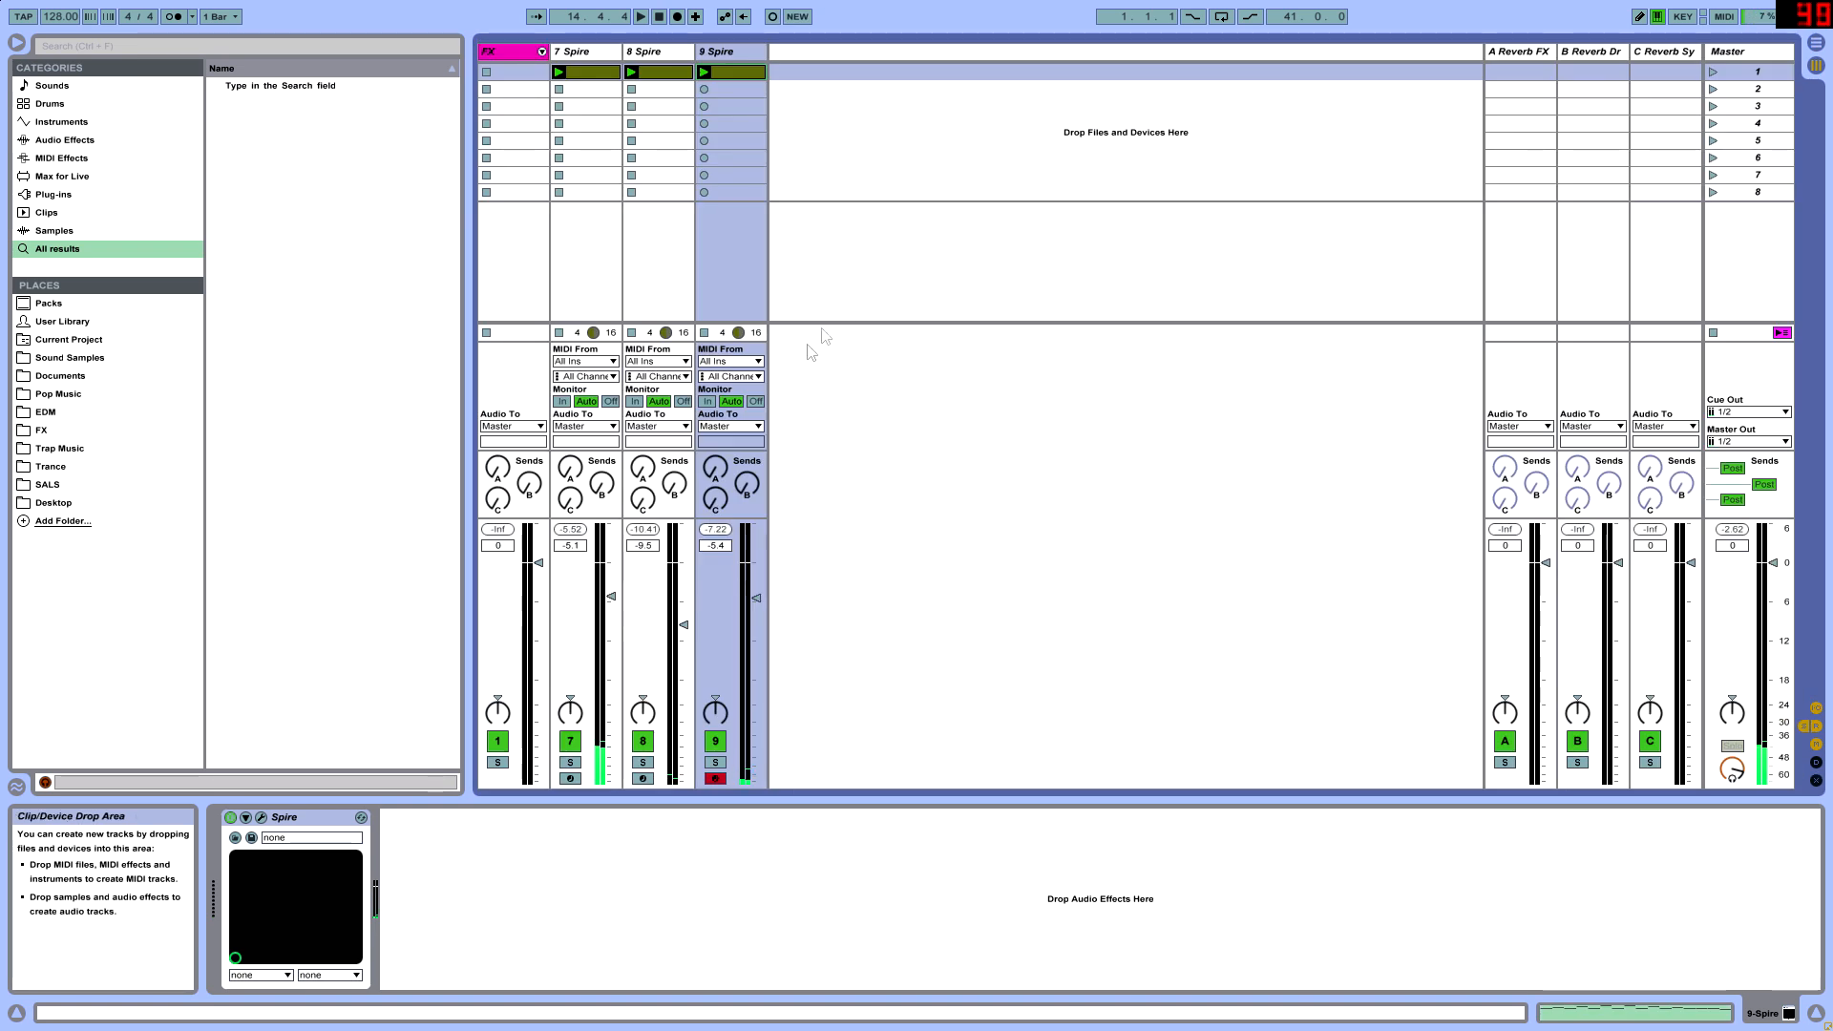
pyautogui.click(730, 53)
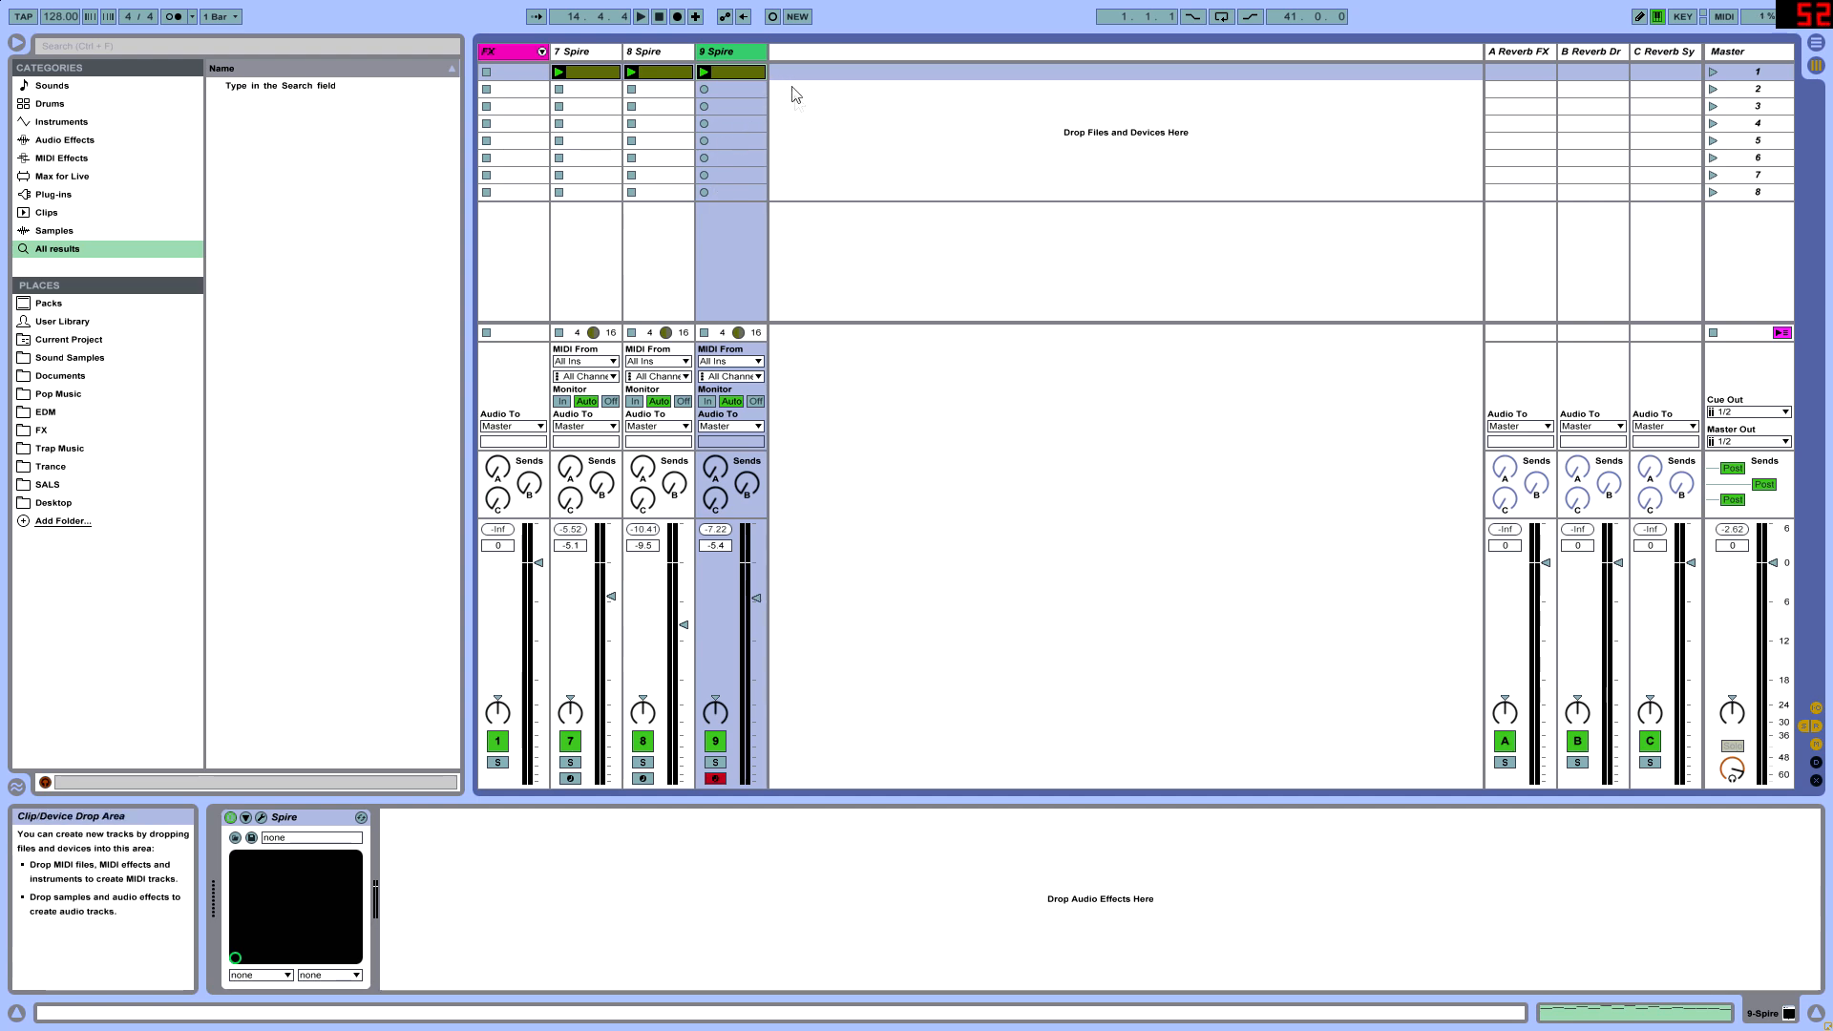
pyautogui.press('Tab')
pyautogui.press('Tab')
# - Open the 7 Spire clip and examine its melody and bass notes across all four bars at different editor sizes
pyautogui.doubleClick(592, 73)
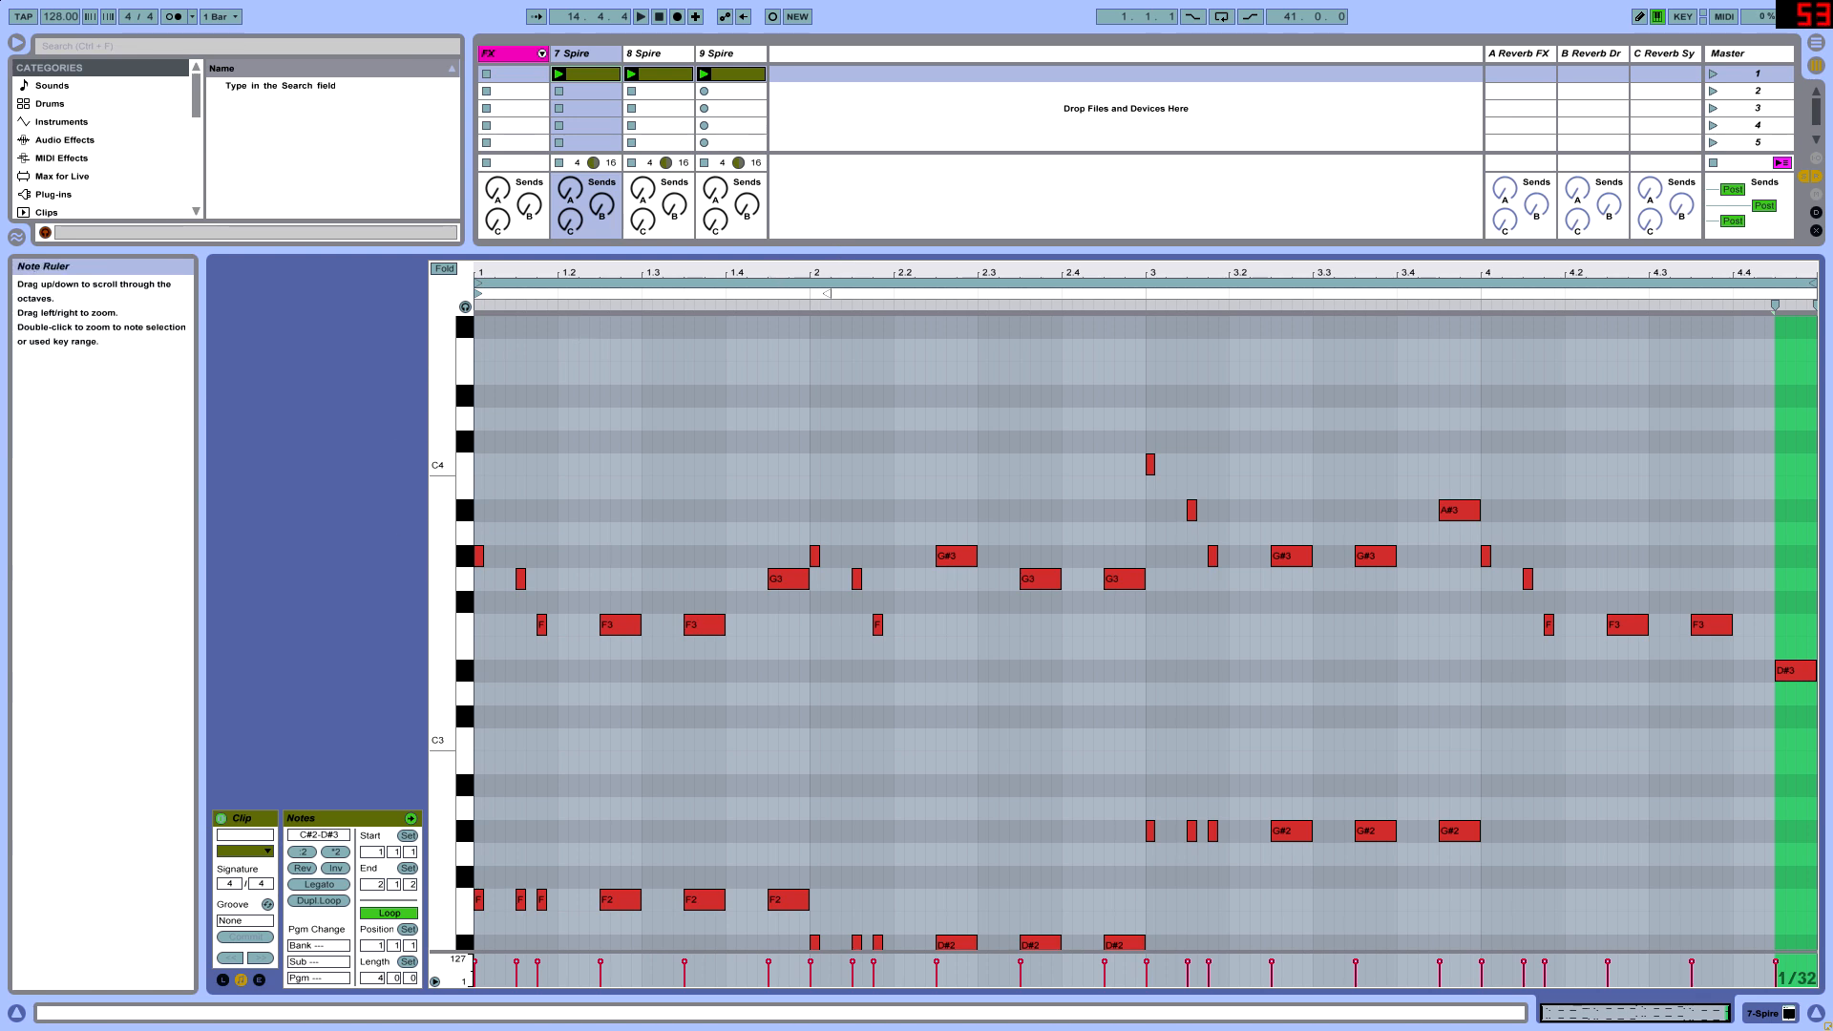
pyautogui.moveTo(434, 568); pyautogui.dragTo(440, 569)
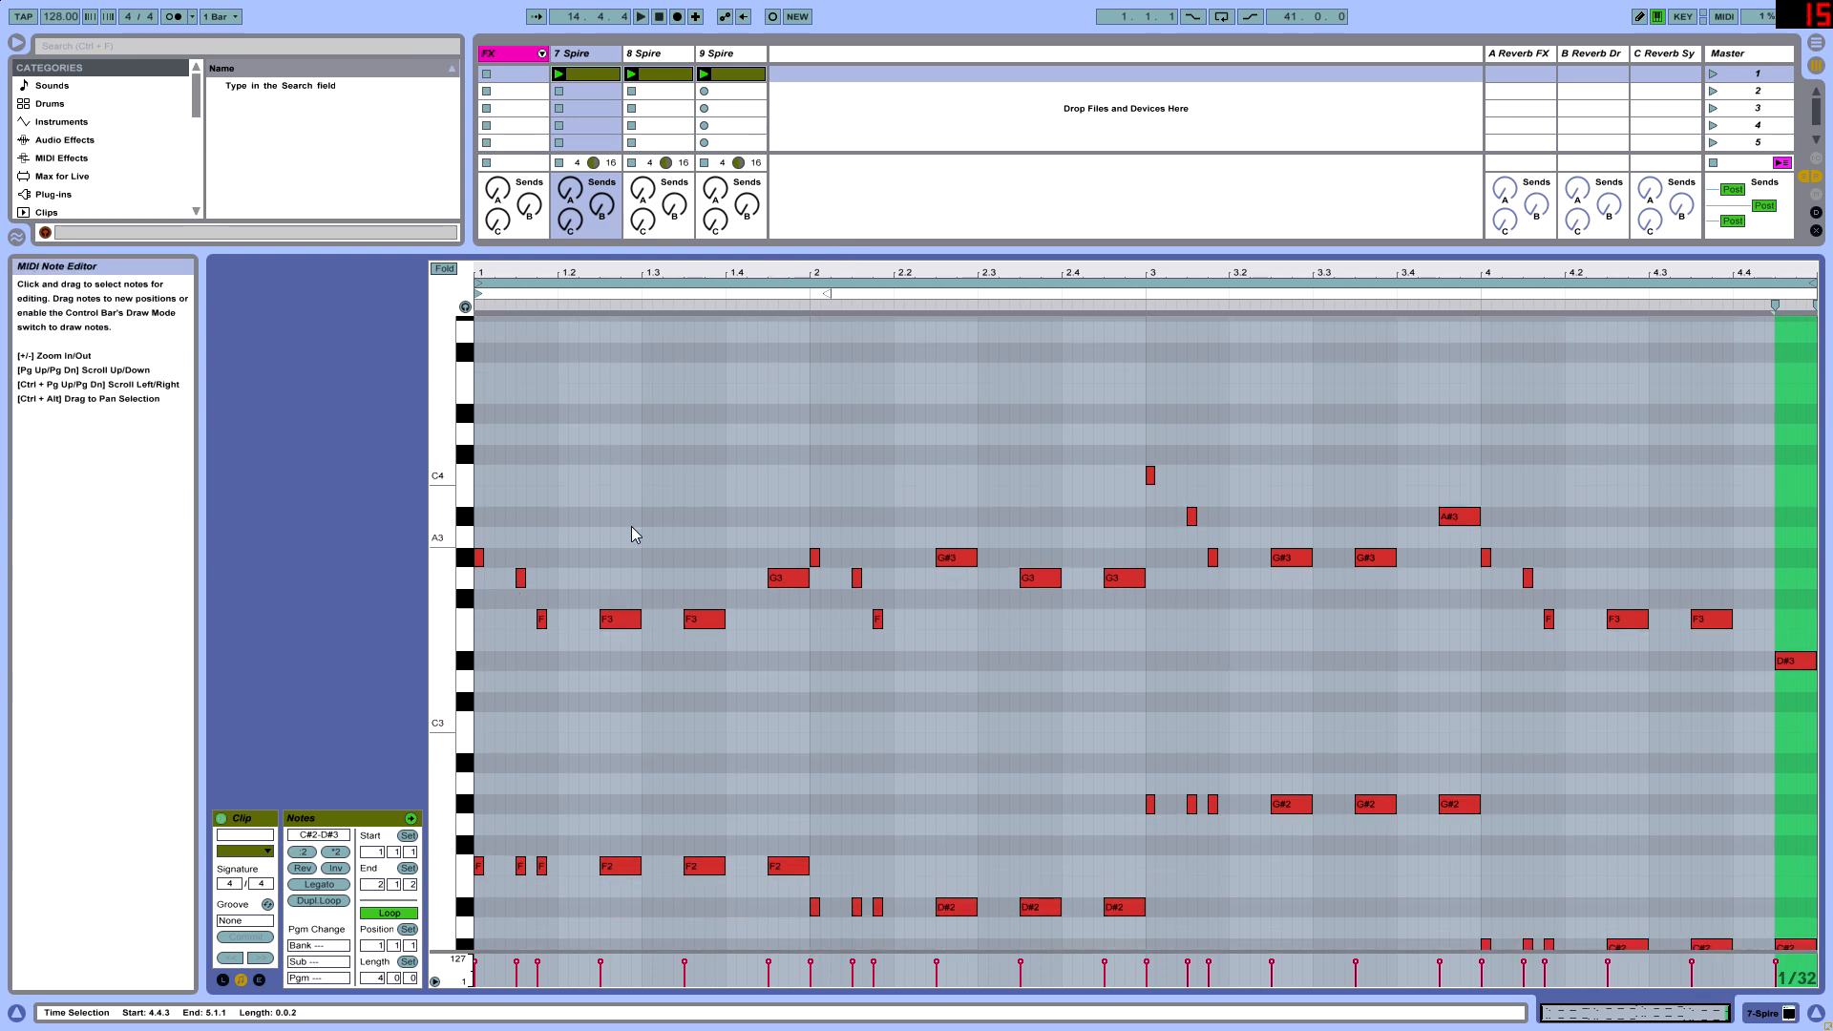
pyautogui.moveTo(625, 250); pyautogui.dragTo(704, 198)
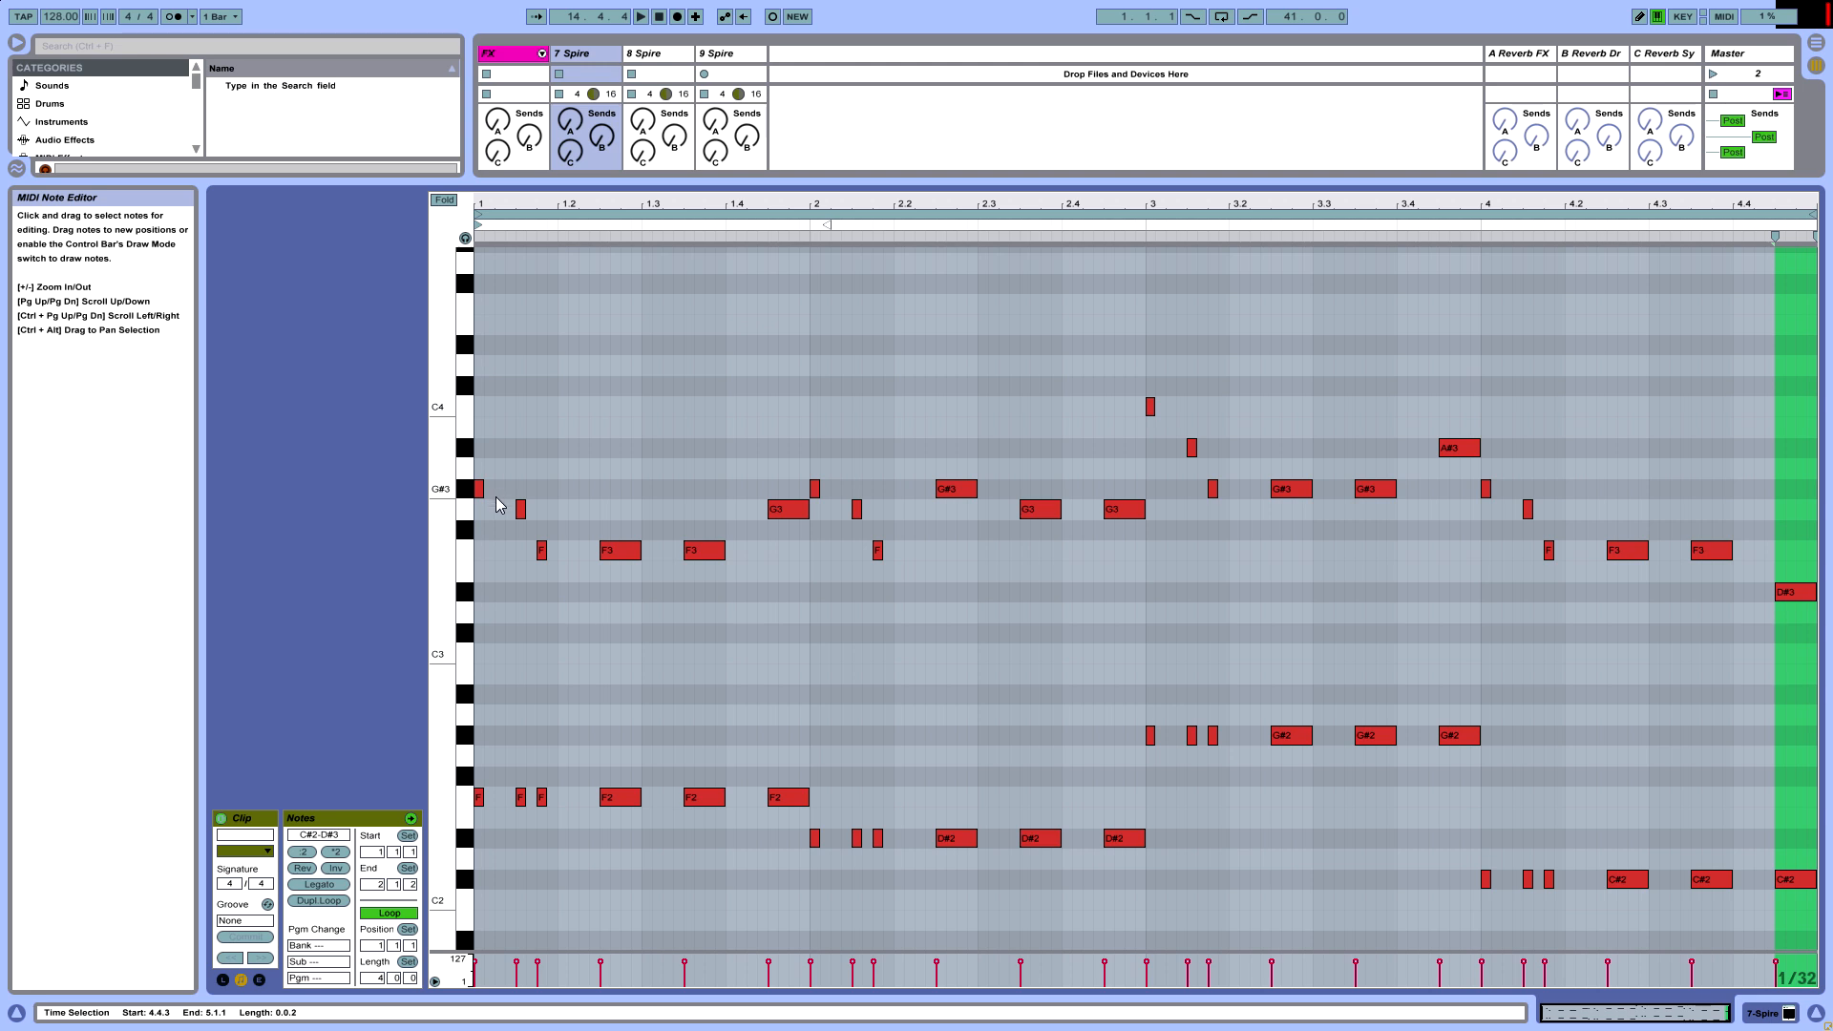
pyautogui.moveTo(748, 181); pyautogui.dragTo(646, 558)
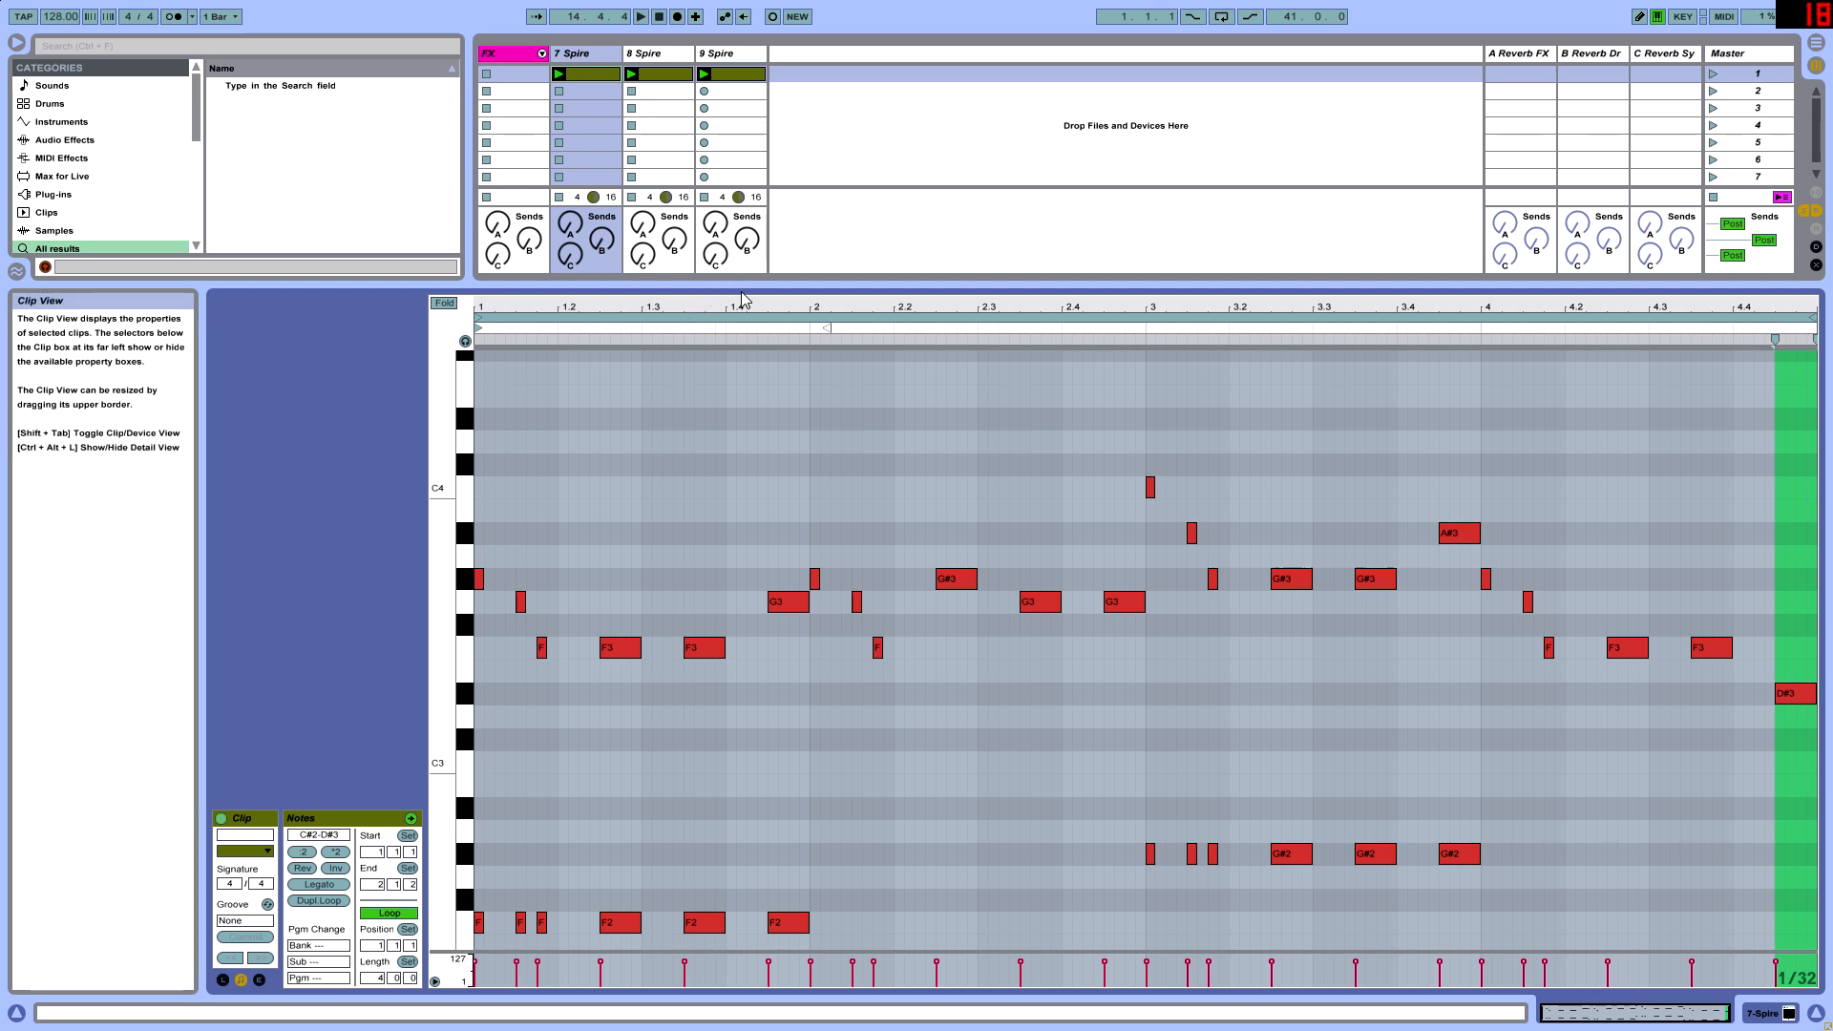
pyautogui.moveTo(742, 281); pyautogui.dragTo(744, 76)
pyautogui.moveTo(966, 78); pyautogui.dragTo(993, 147)
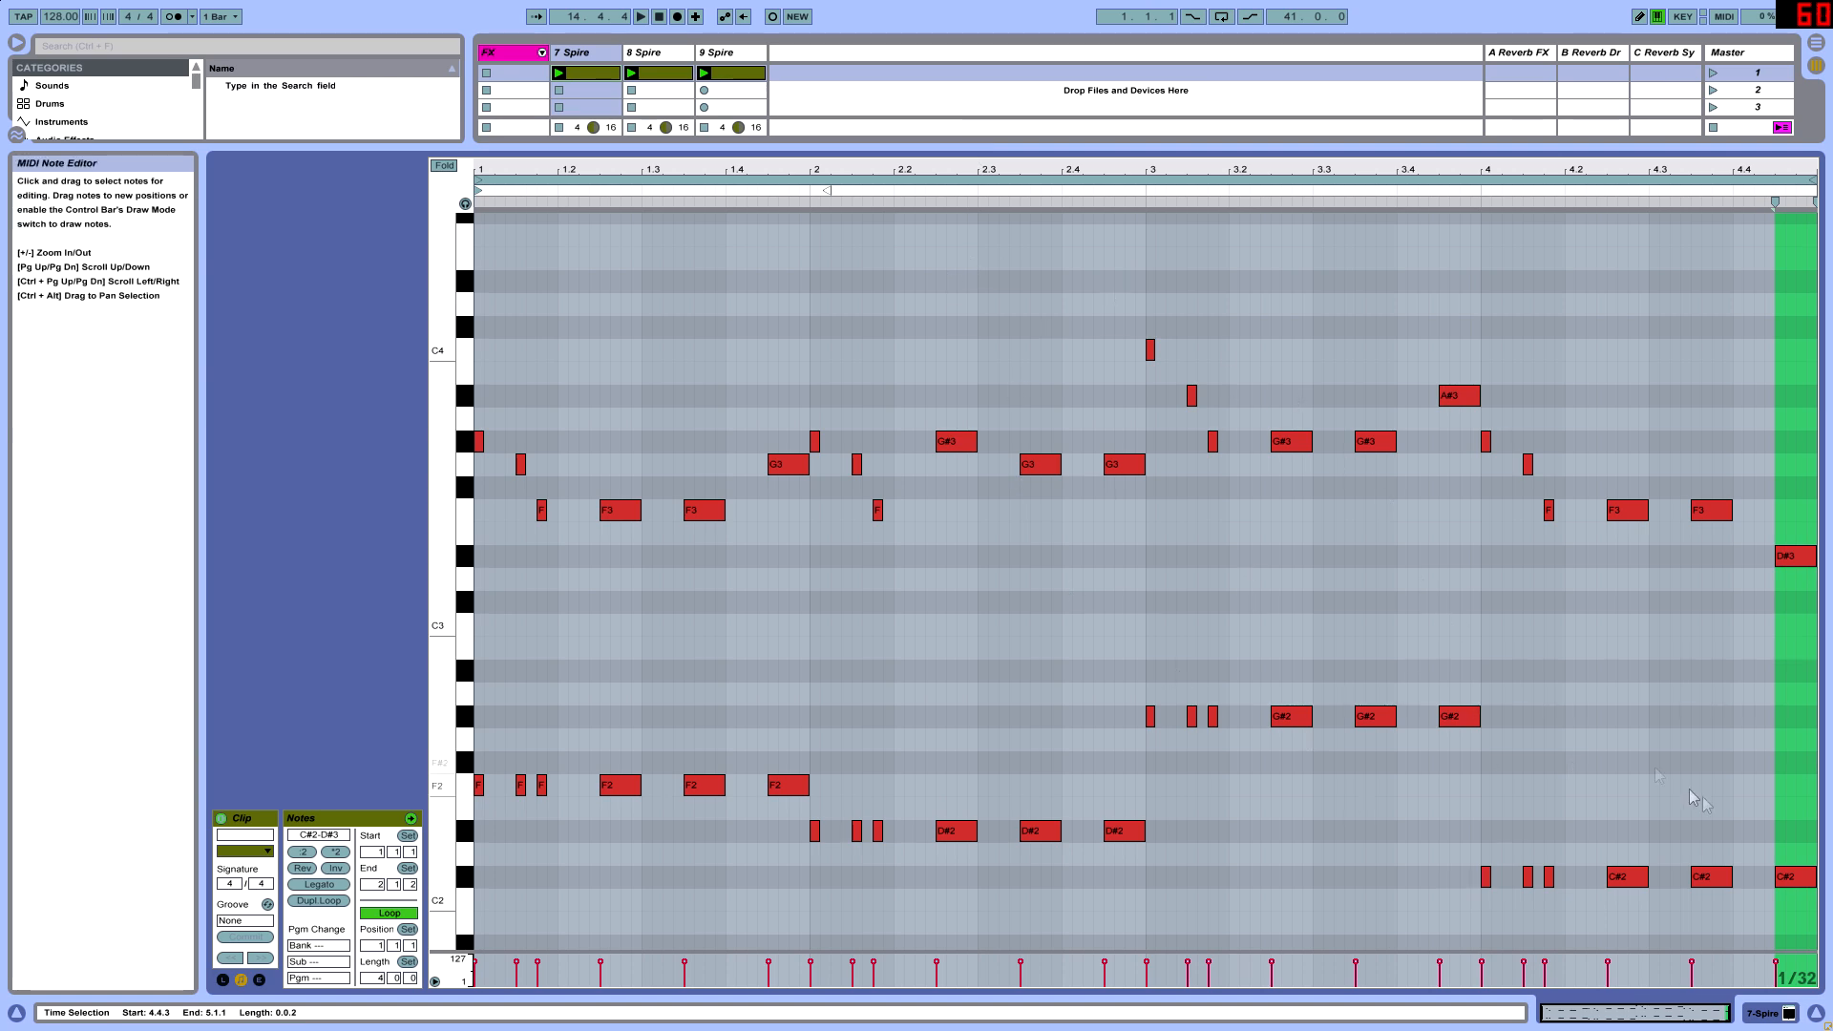
pyautogui.moveTo(678, 154); pyautogui.dragTo(669, 635)
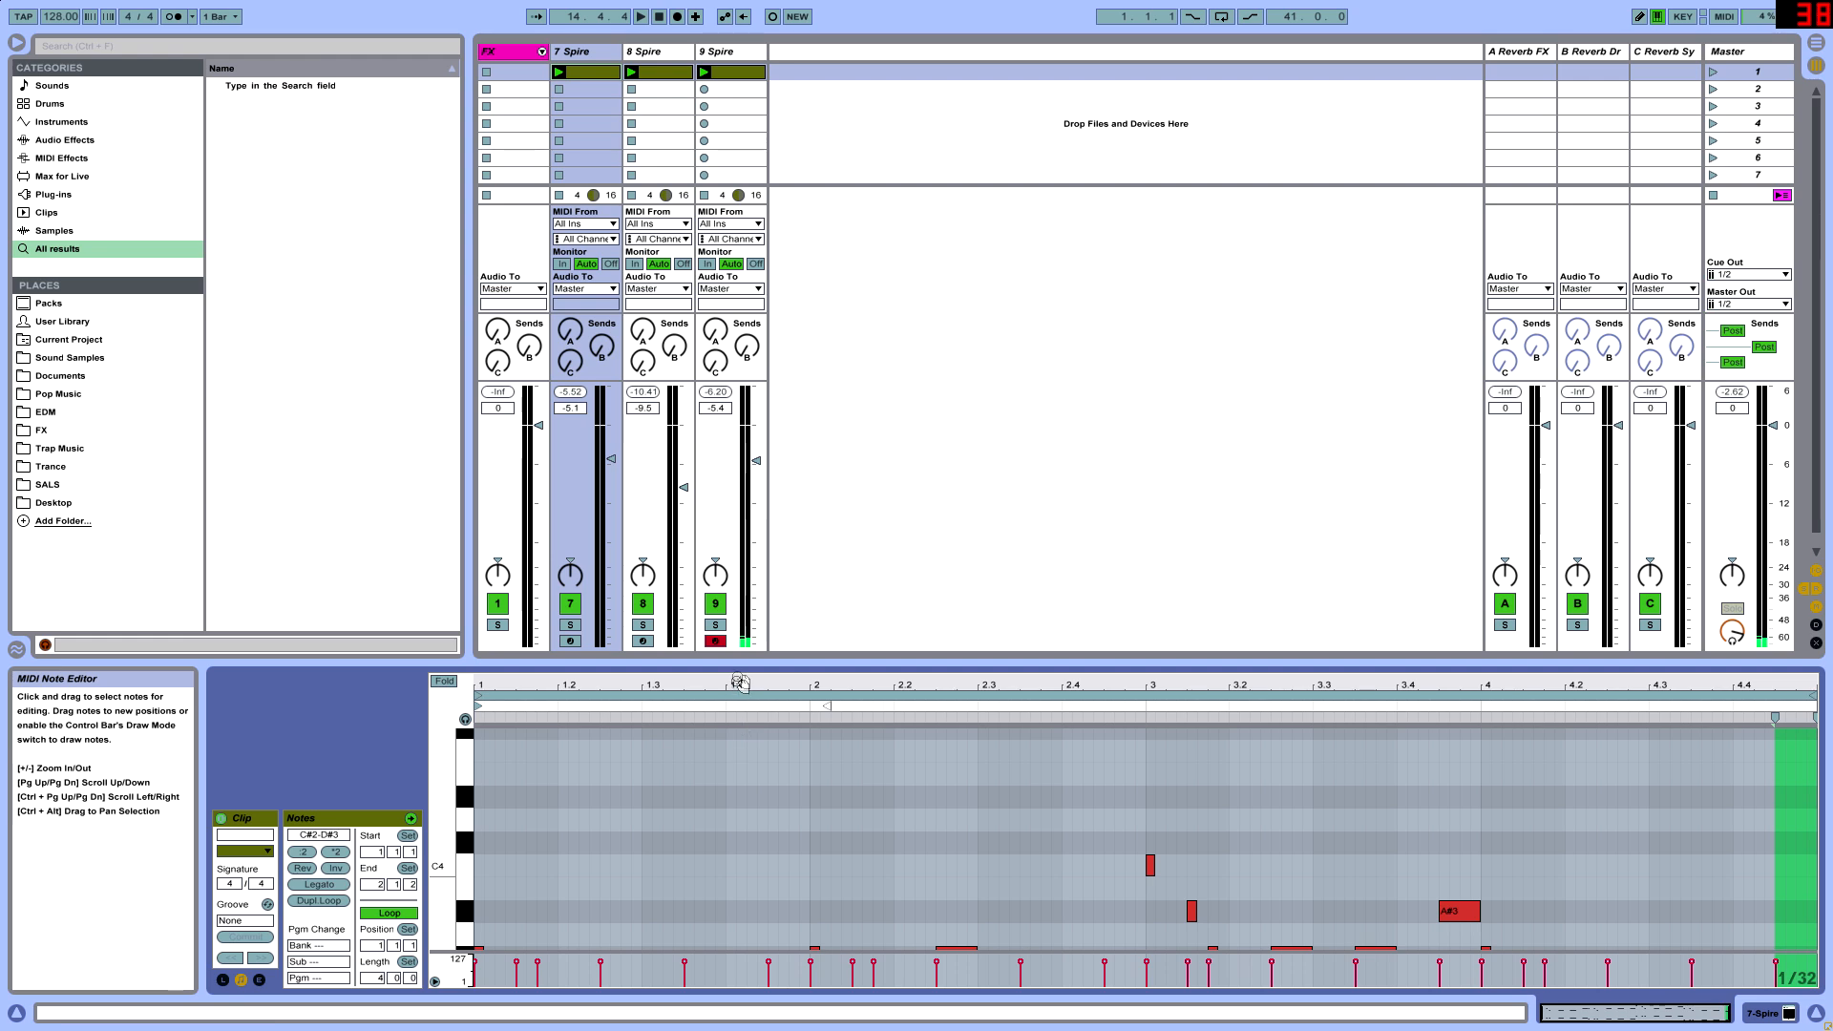
pyautogui.moveTo(745, 668); pyautogui.dragTo(730, 260)
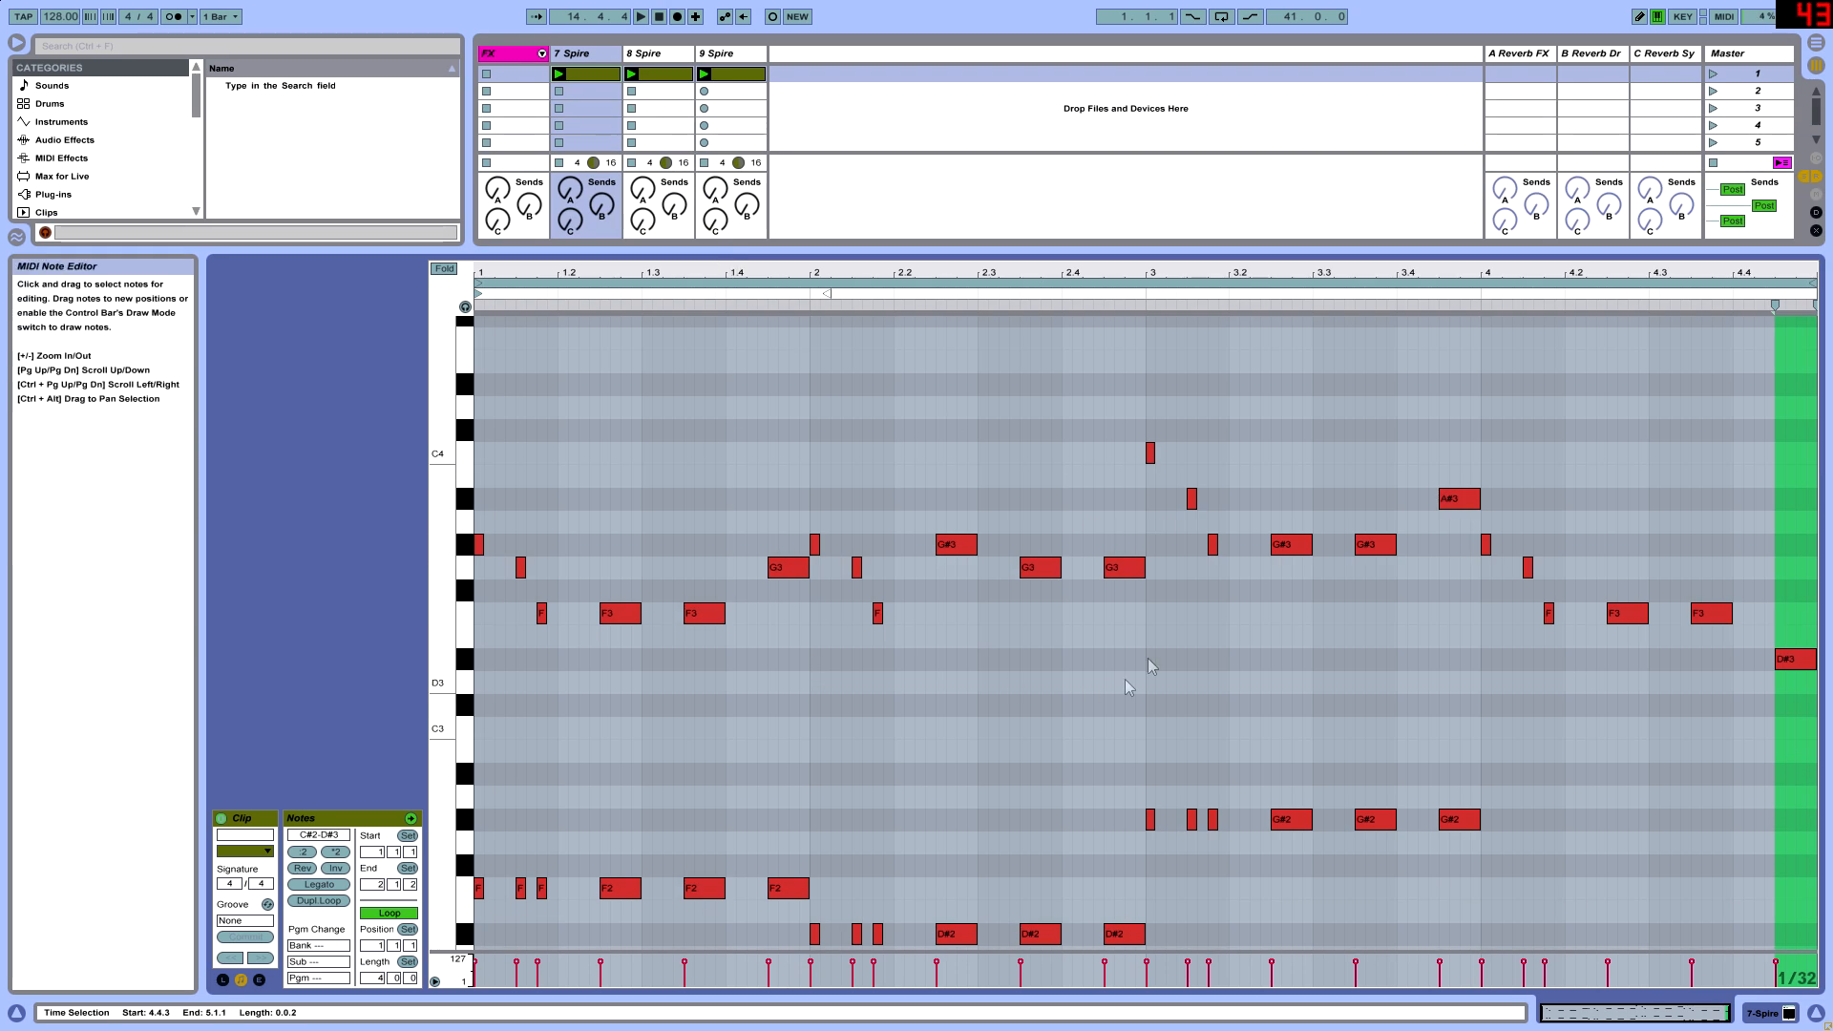
pyautogui.moveTo(449, 533); pyautogui.dragTo(367, 531)
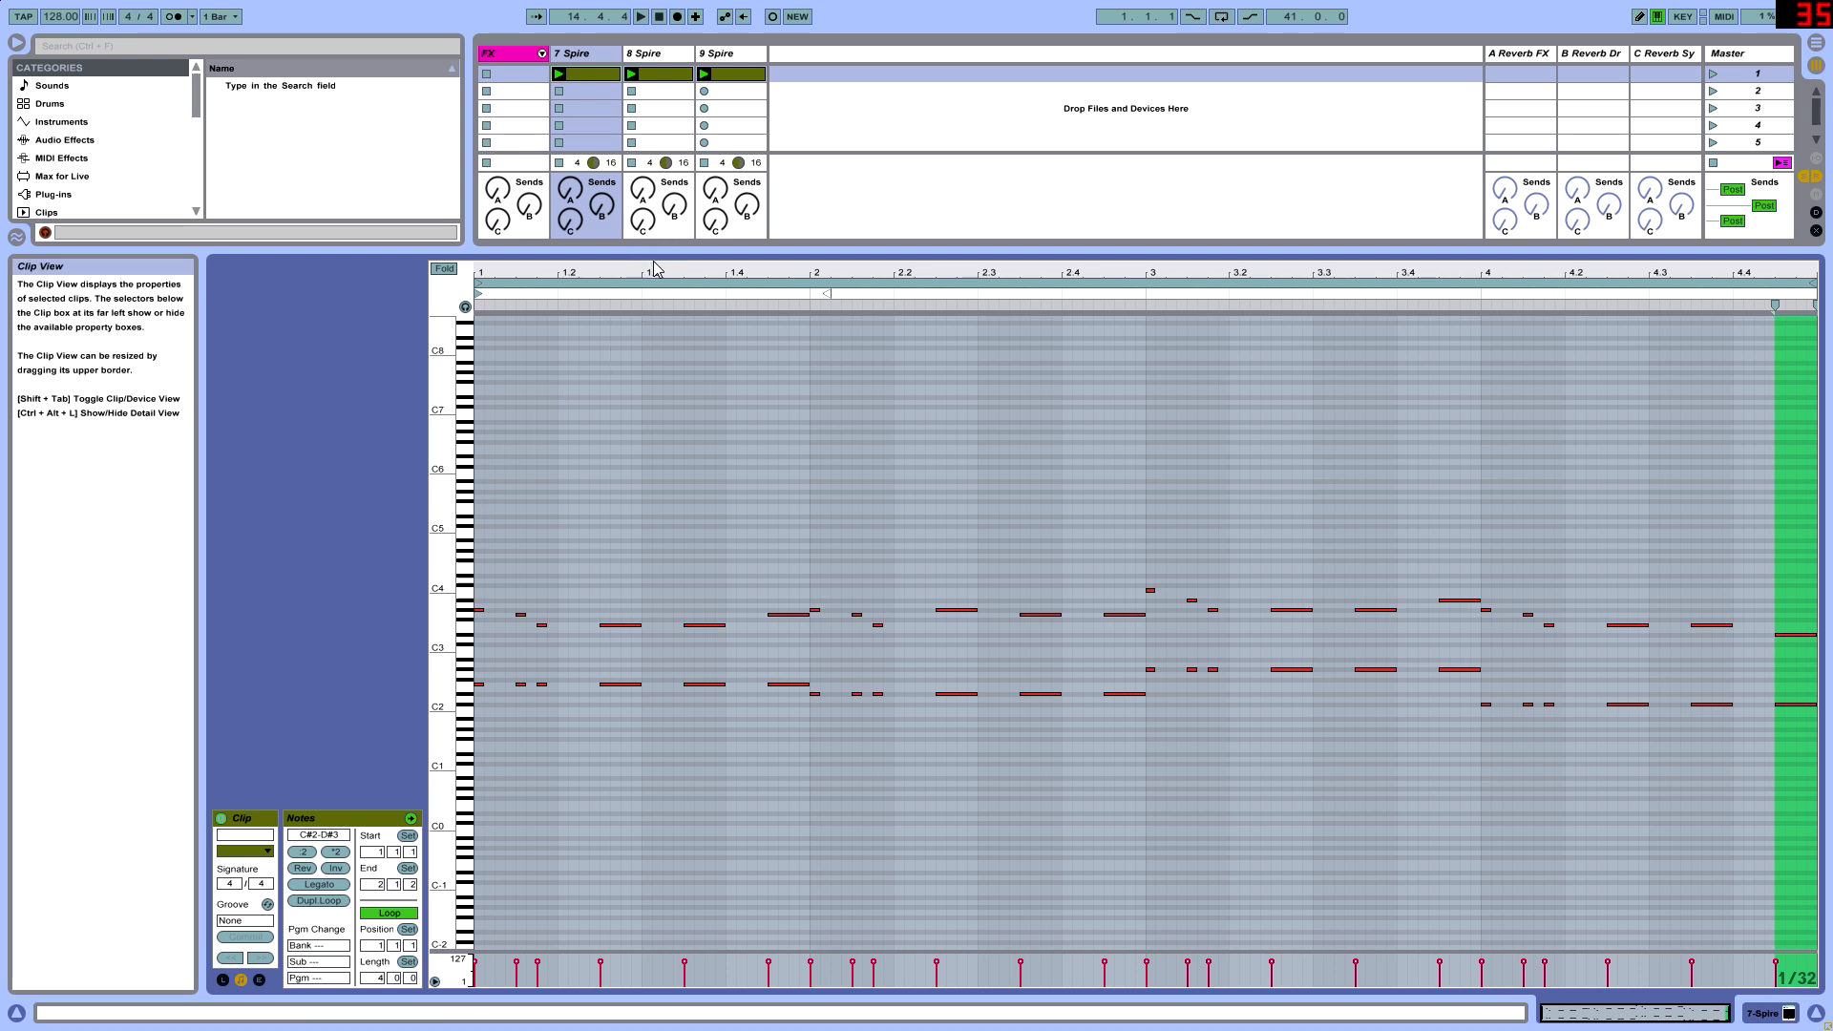
pyautogui.moveTo(659, 251); pyautogui.dragTo(621, 772)
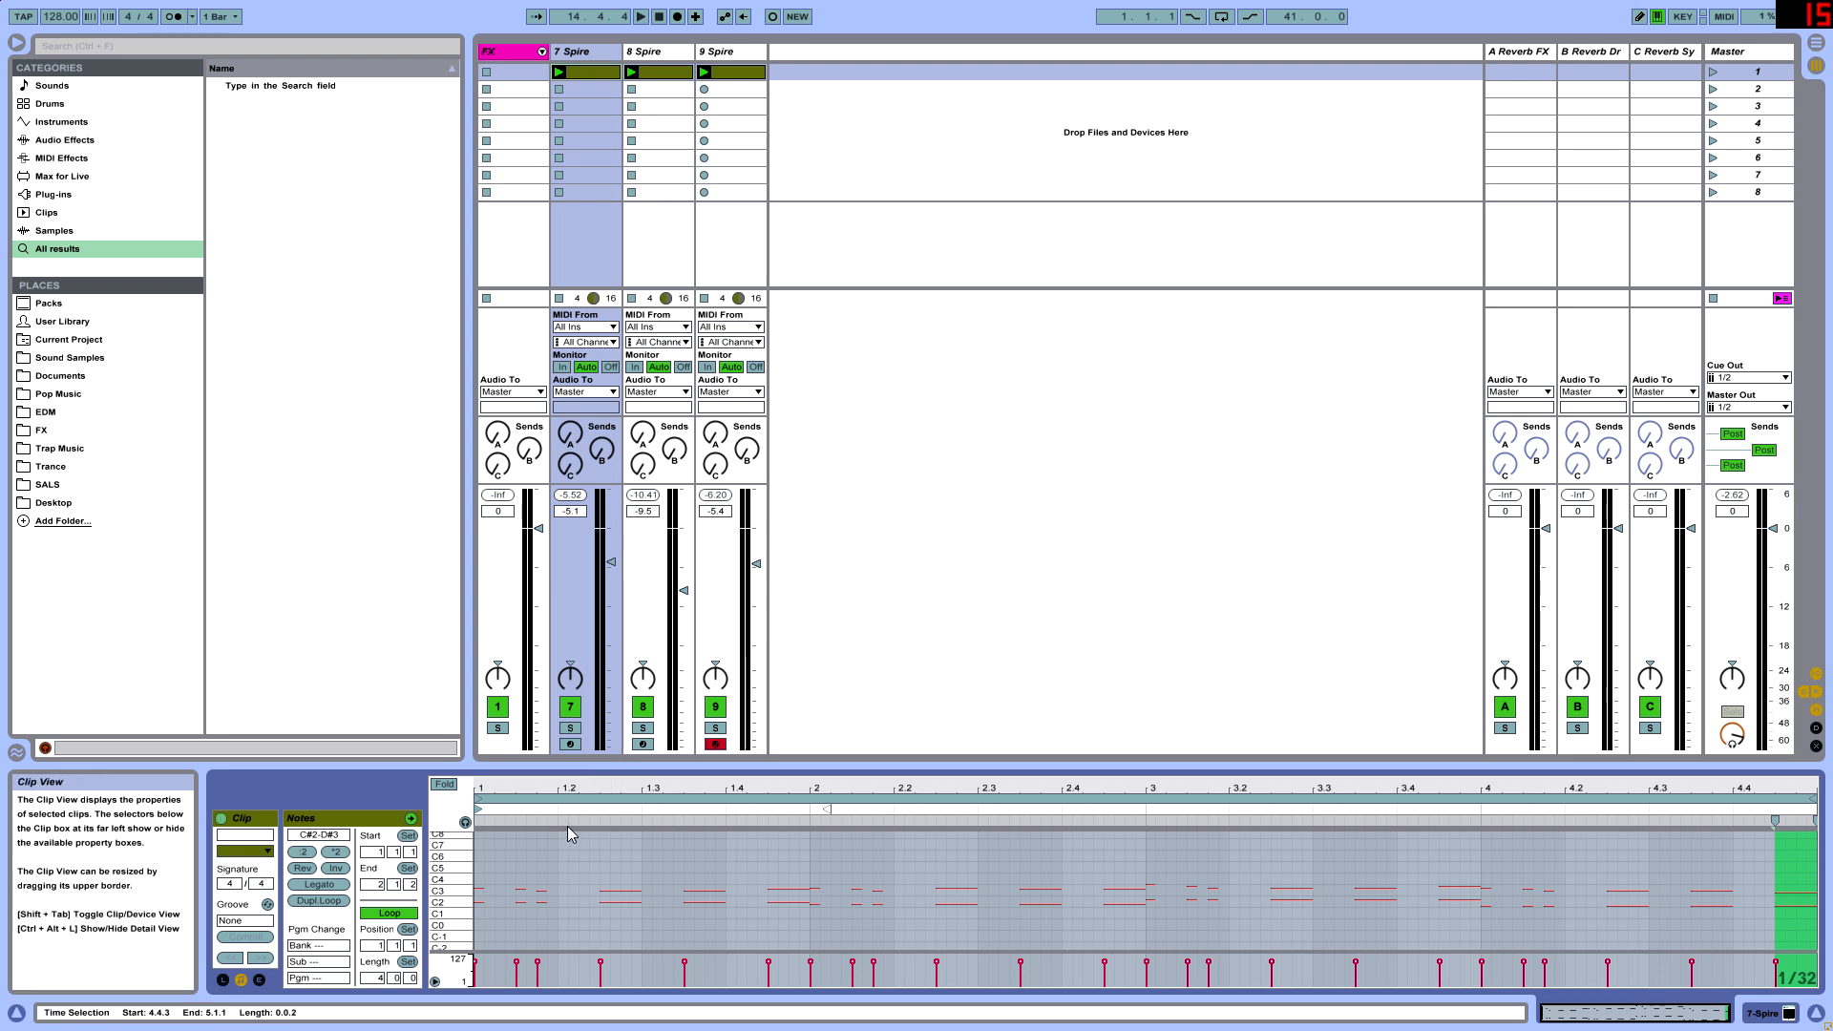